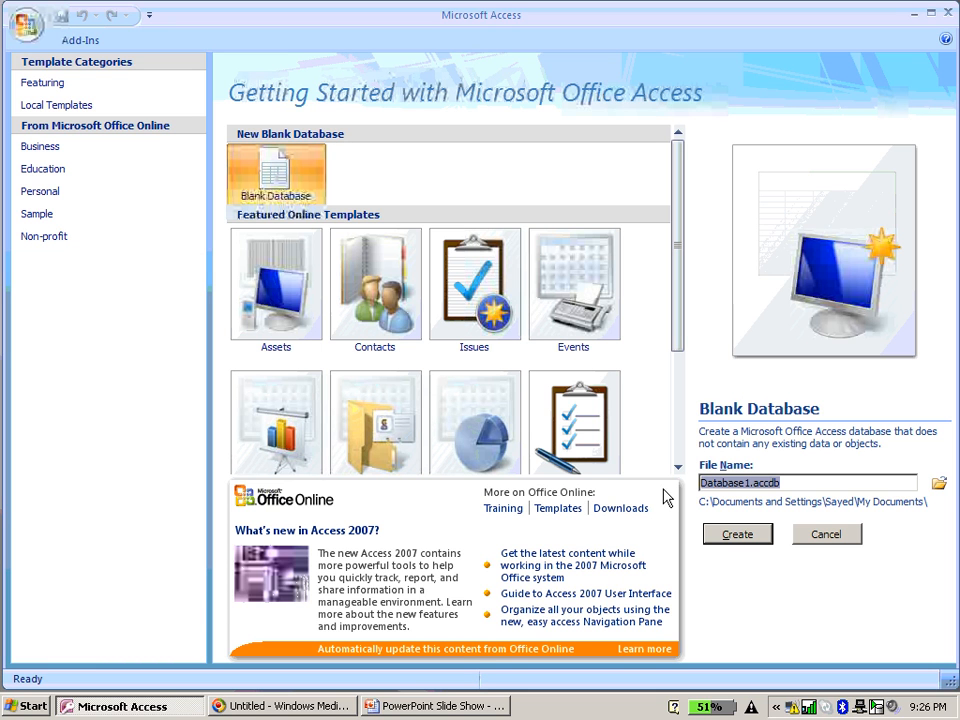
# - Create a blank database named LibraryMgmt
pyautogui.write('Lib')
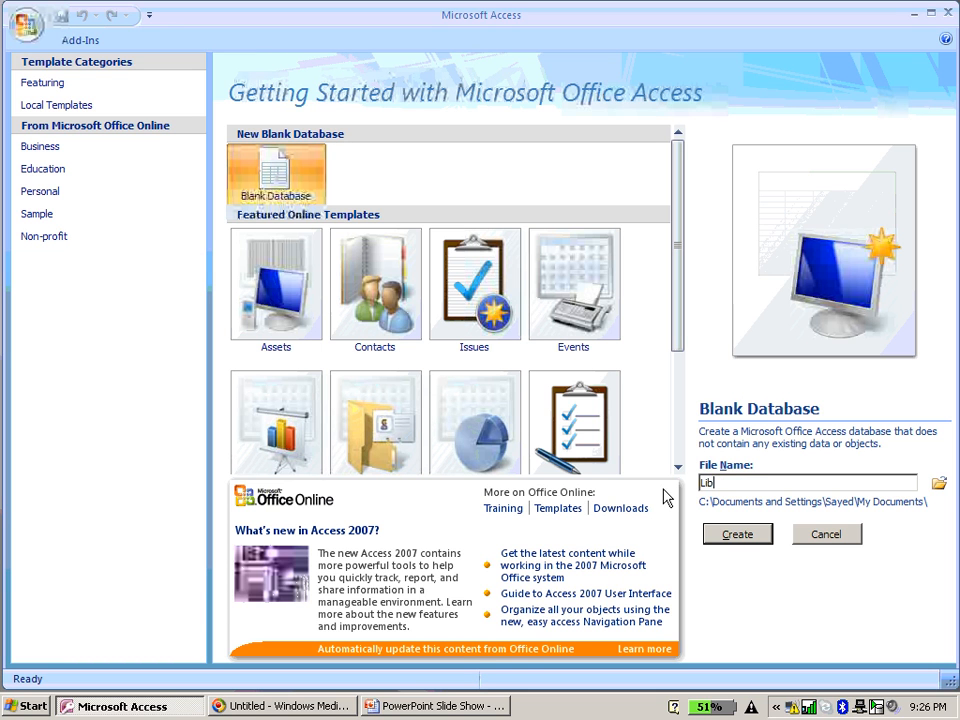
pyautogui.write('raryMgmt')
pyautogui.click(748, 540)
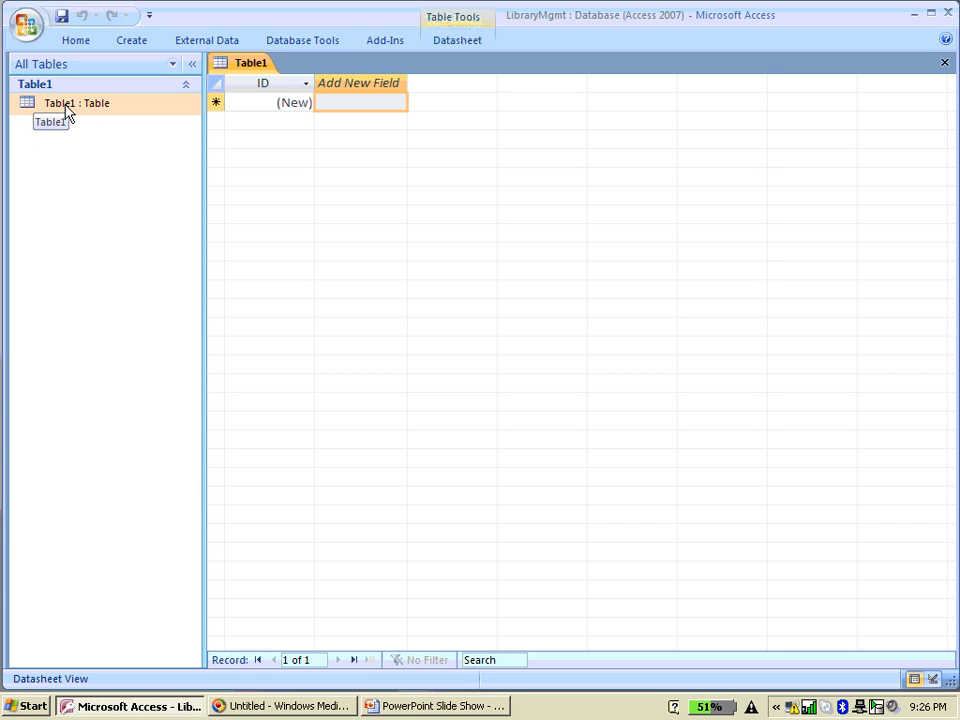
# - Close the default Table1 without saving it, leaving the database empty
pyautogui.rightClick(252, 64)
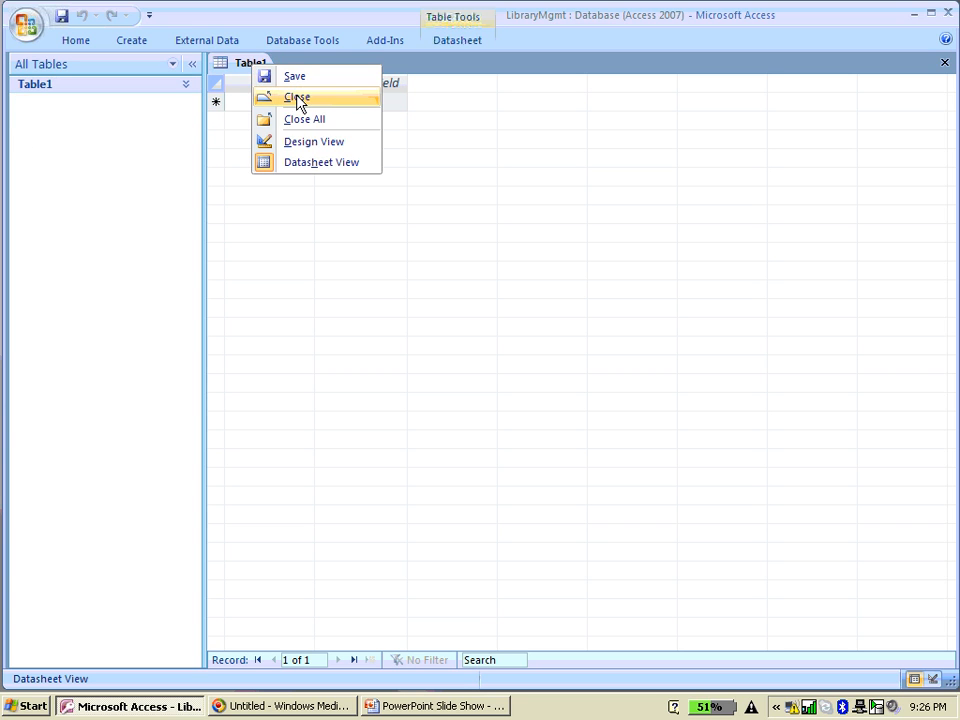
pyautogui.click(296, 96)
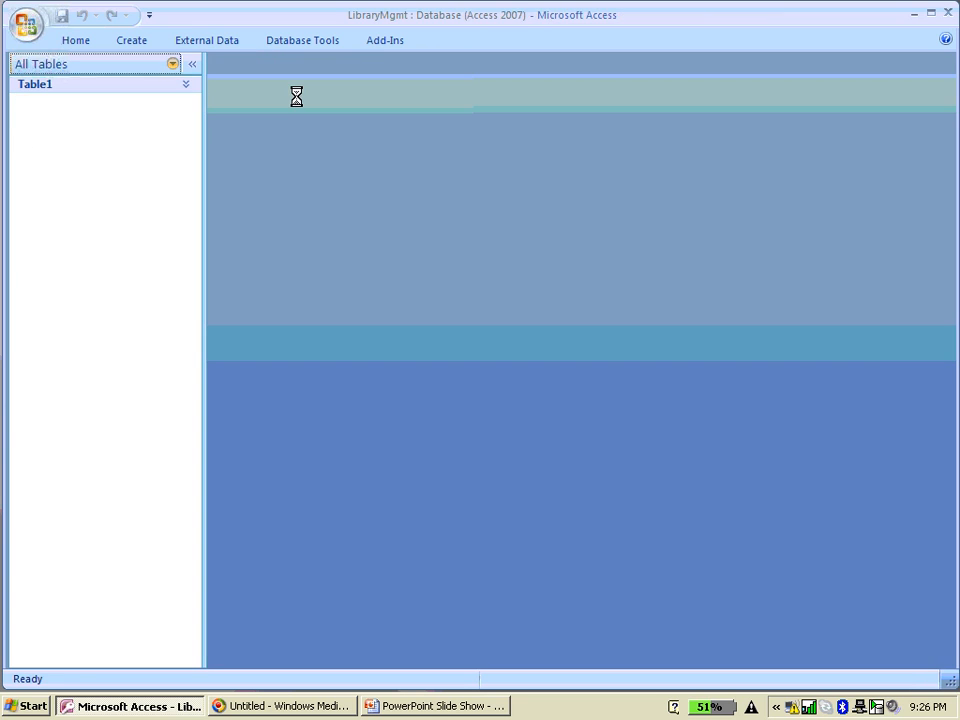
pyautogui.click(162, 67)
pyautogui.click(109, 330)
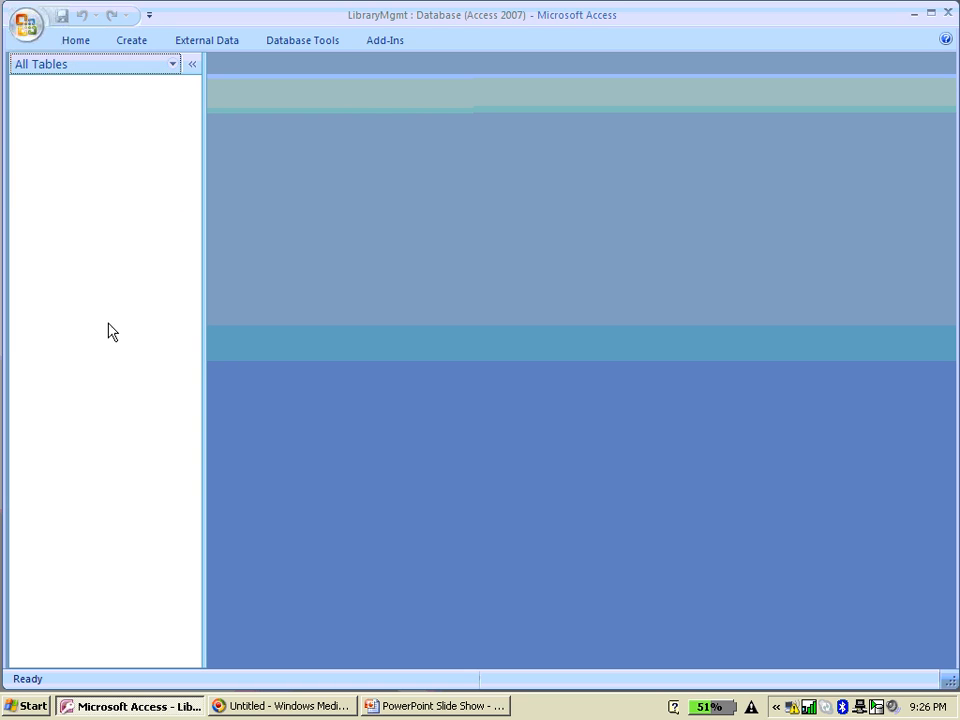
# - Start a text file import of data.csv from the Desktop into a new table in the current database
pyautogui.click(210, 41)
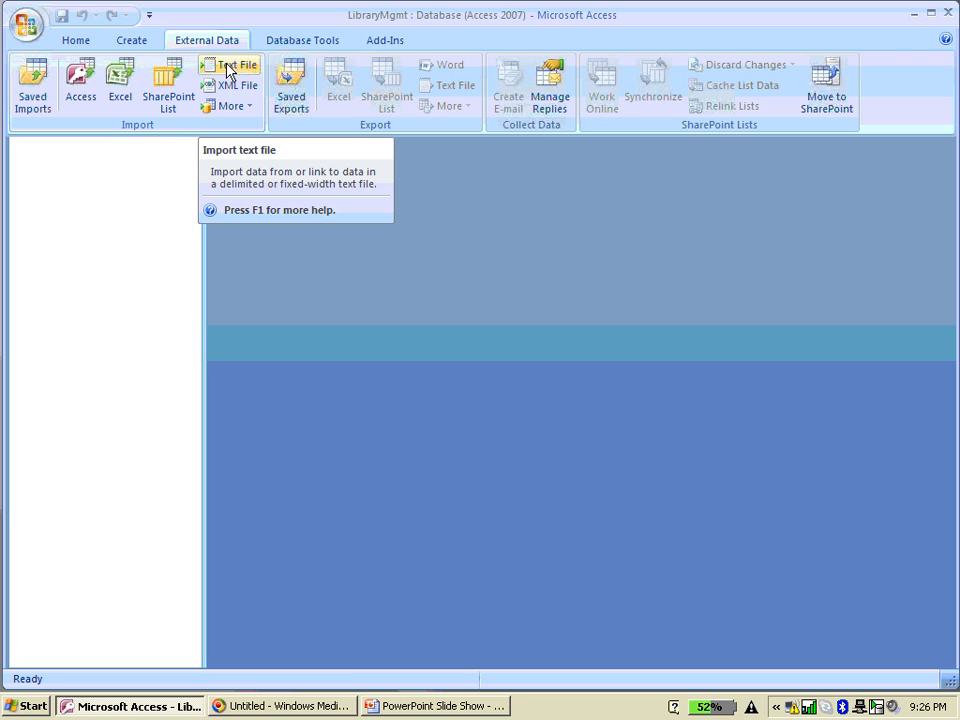
pyautogui.click(217, 66)
pyautogui.click(765, 226)
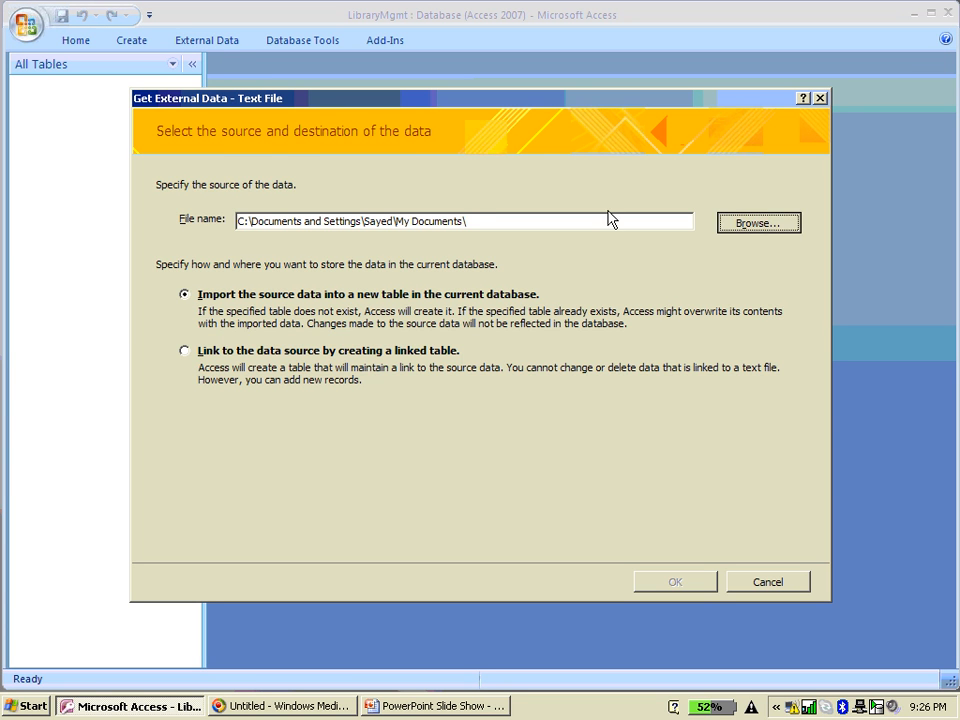
pyautogui.click(310, 119)
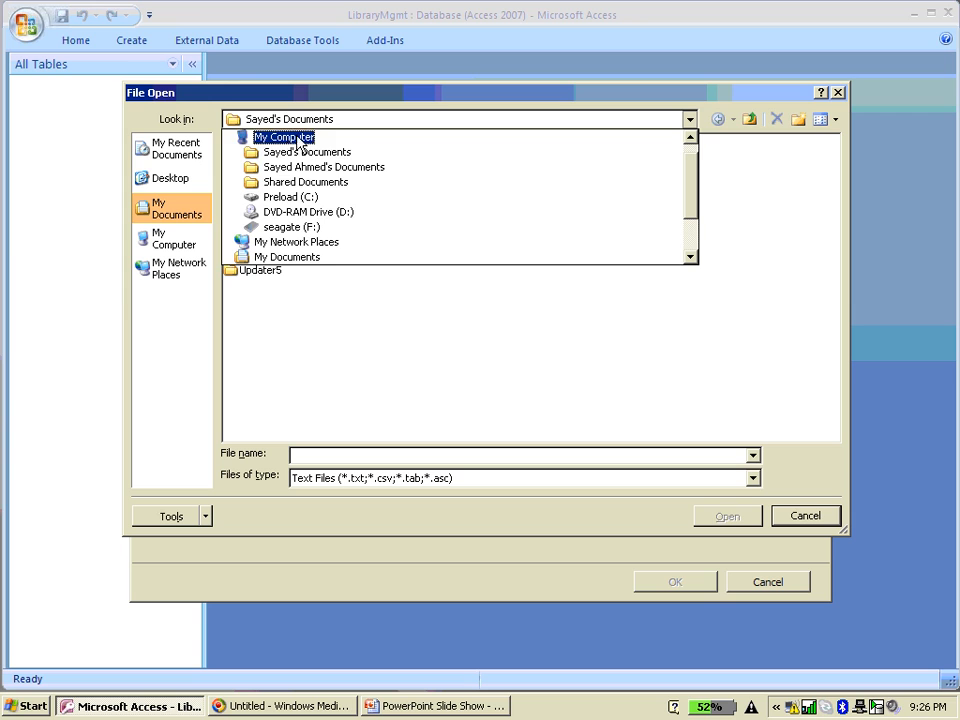
pyautogui.click(263, 140)
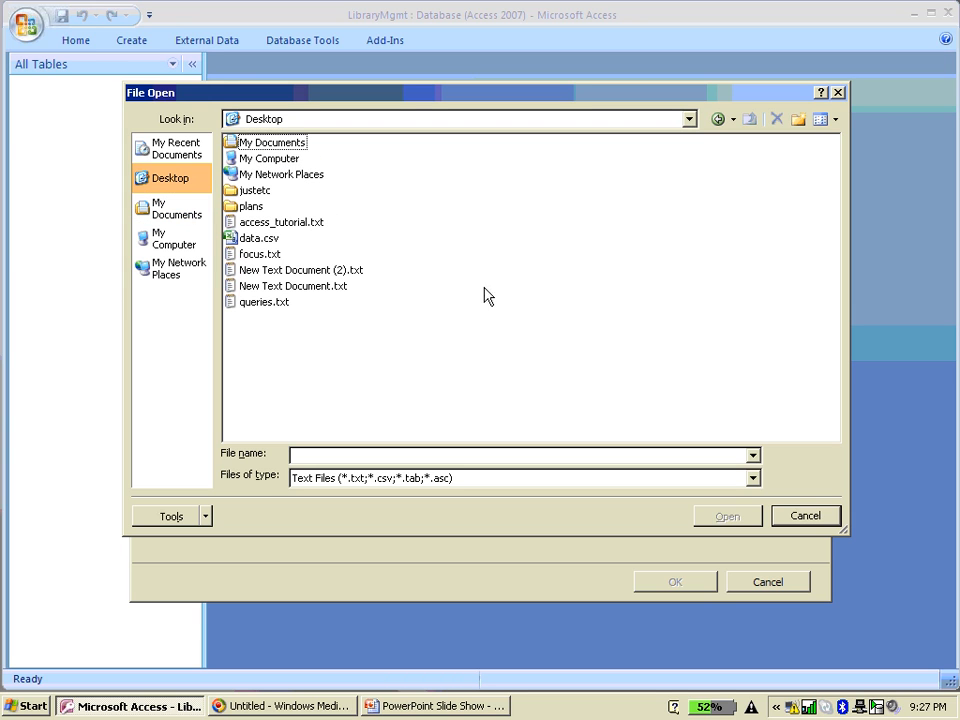
pyautogui.click(252, 239)
pyautogui.click(252, 239)
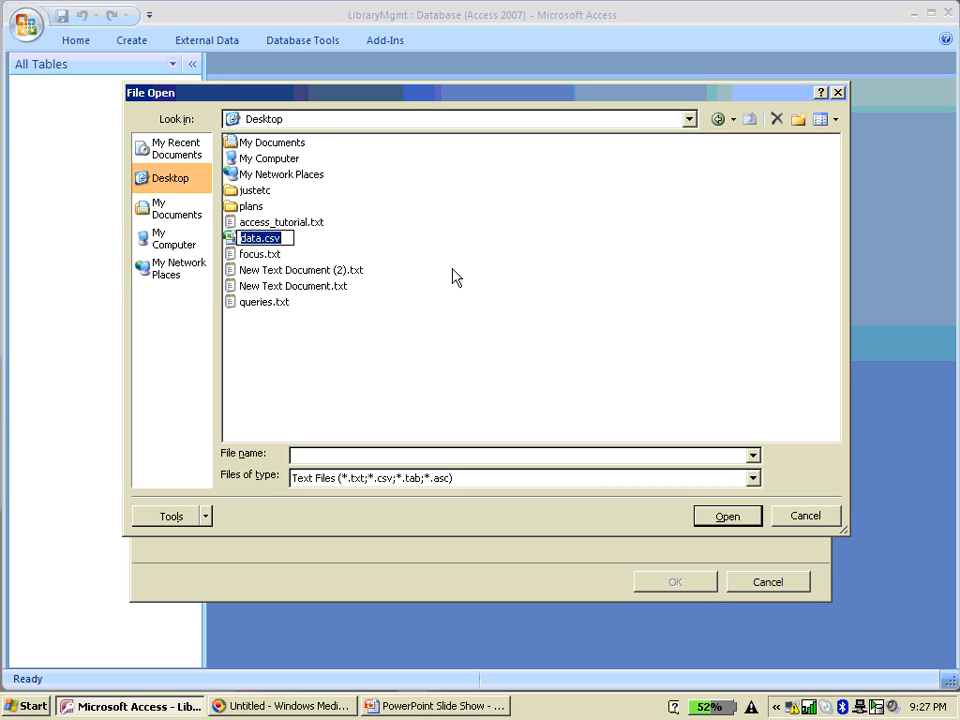
pyautogui.click(228, 237)
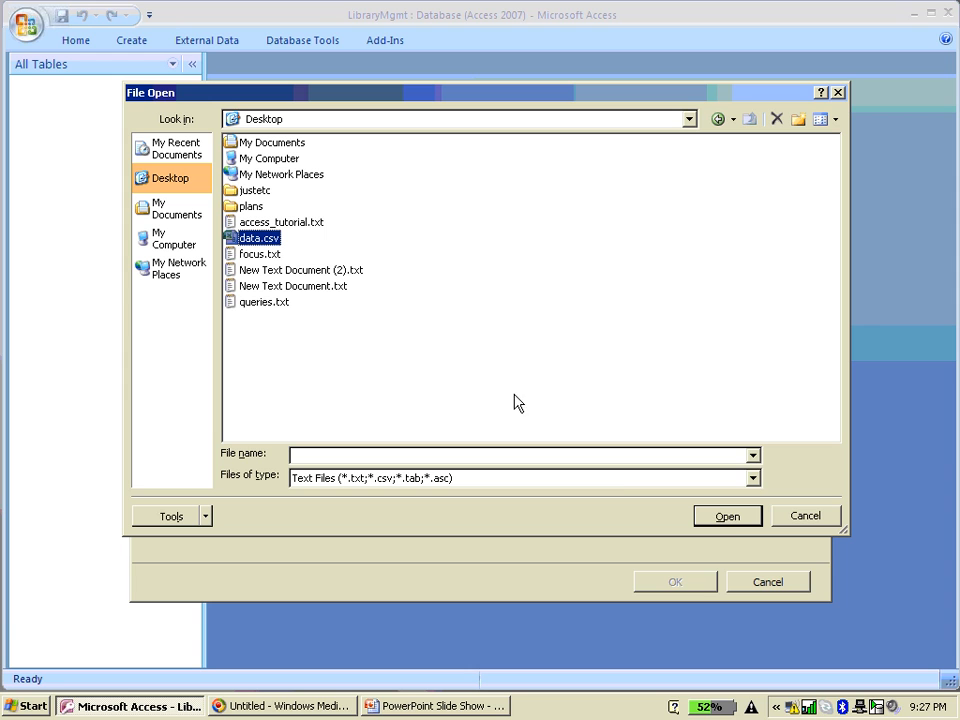
pyautogui.click(727, 516)
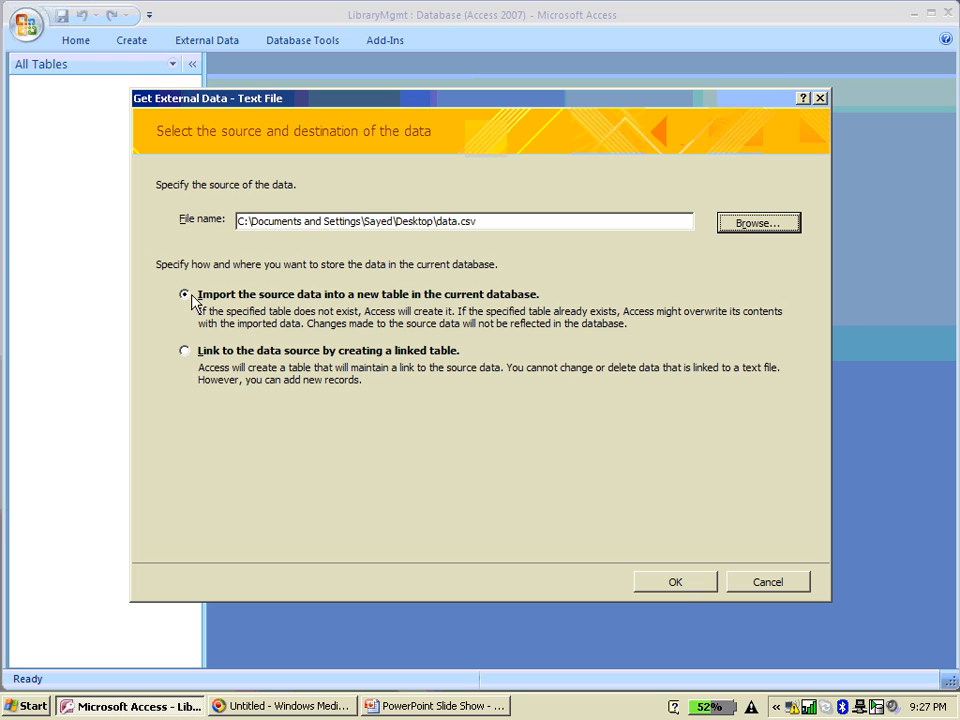
pyautogui.click(676, 584)
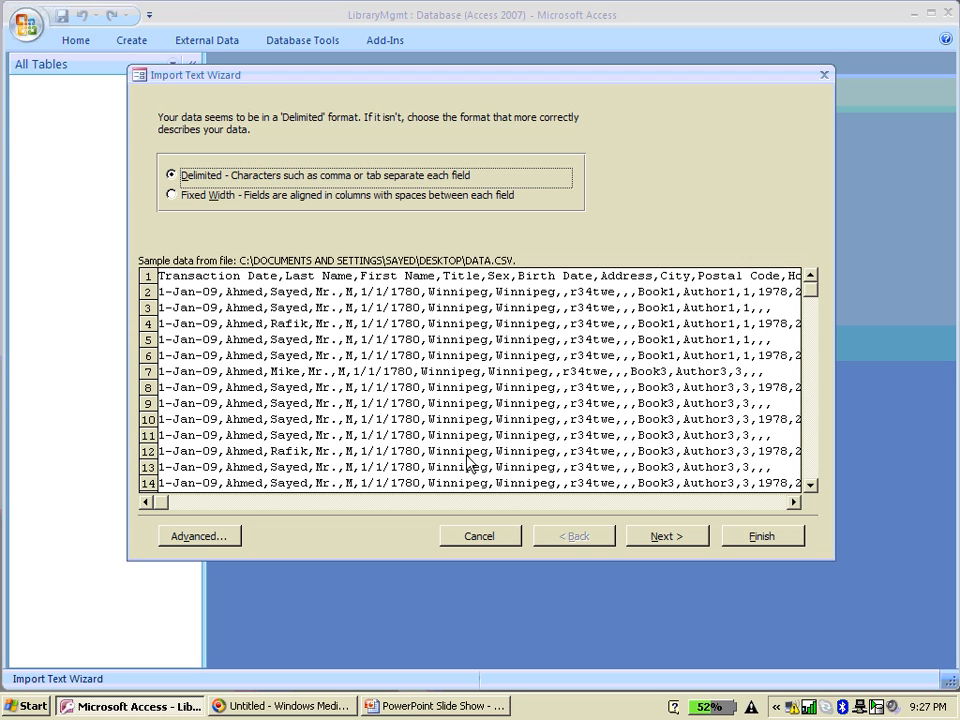
# - Check the slide on importing text data, and examine the column headings and sample rows of data.csv in the import preview
pyautogui.hotkey('alt', 'Tab')
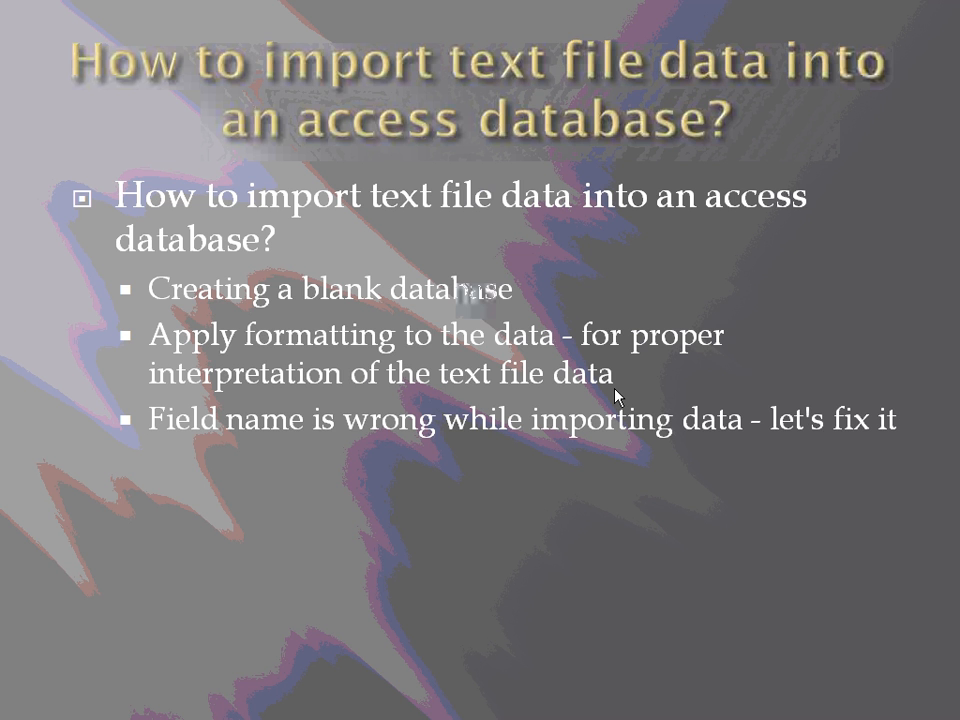
pyautogui.hotkey('alt', 'Tab')
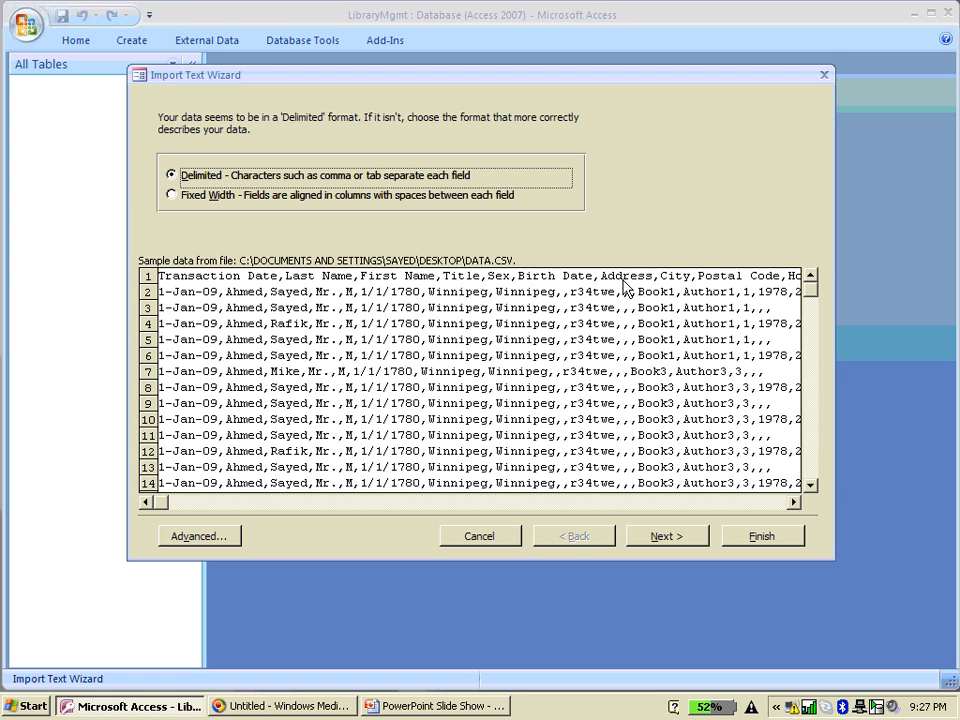
pyautogui.click(770, 502)
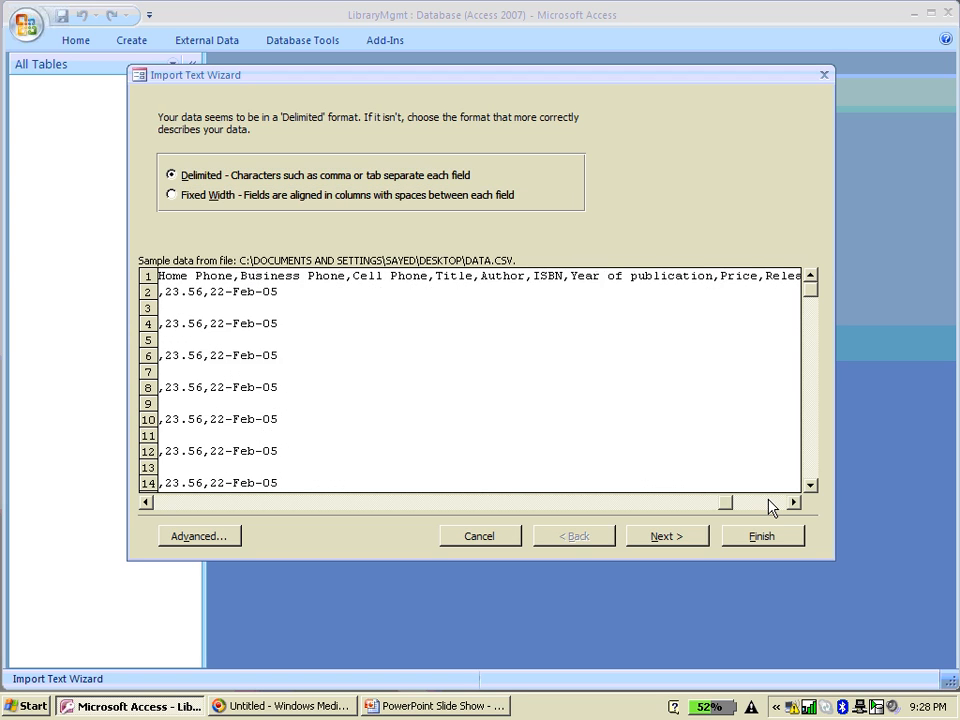
pyautogui.click(759, 505)
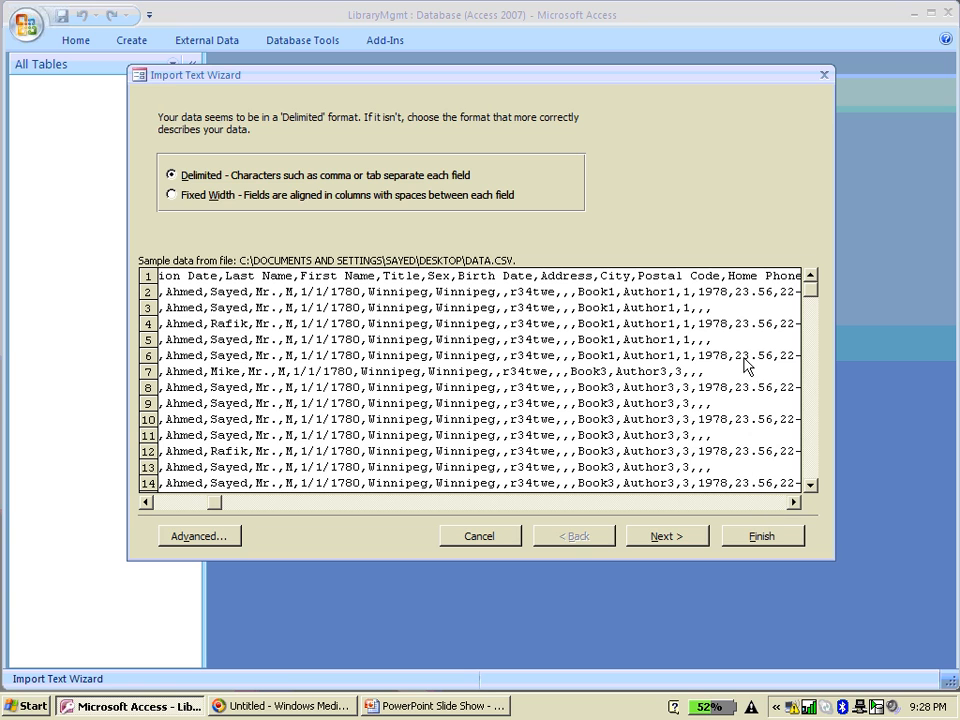
pyautogui.moveTo(212, 505); pyautogui.dragTo(786, 502)
pyautogui.click(152, 503)
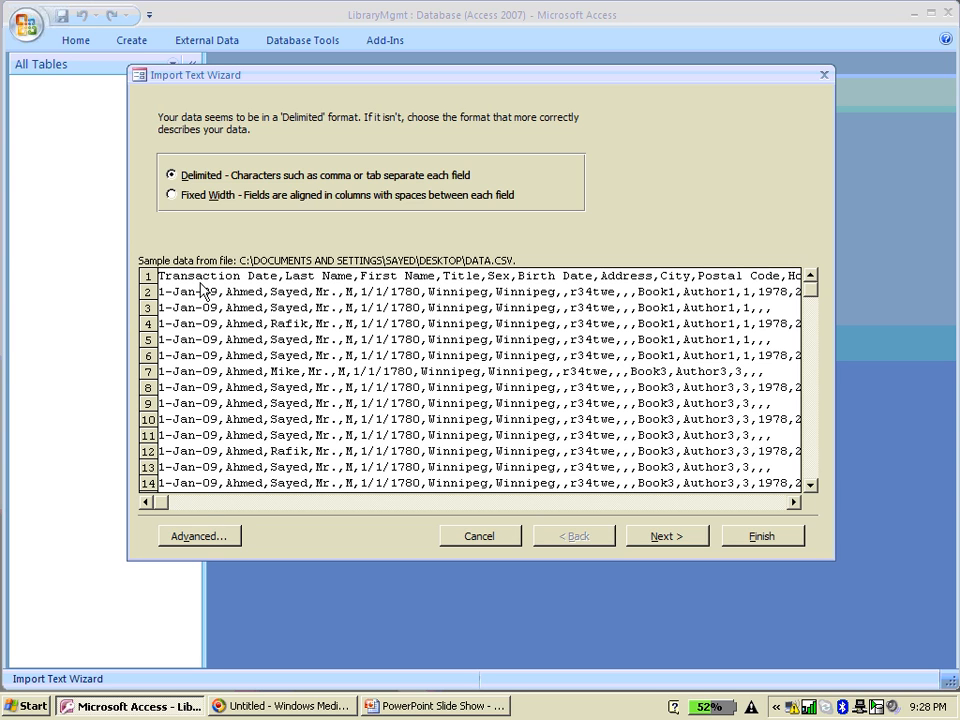
# - In the import specification, set the date order to DMY and the date delimiter to "-", and turn off four digit years
pyautogui.click(195, 537)
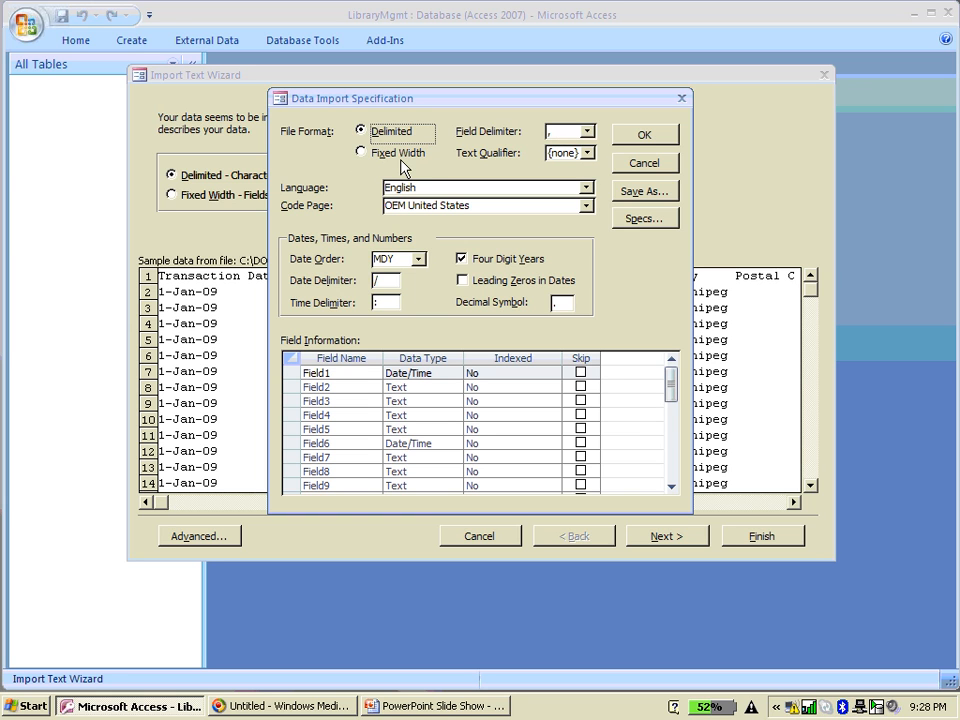
pyautogui.click(418, 259)
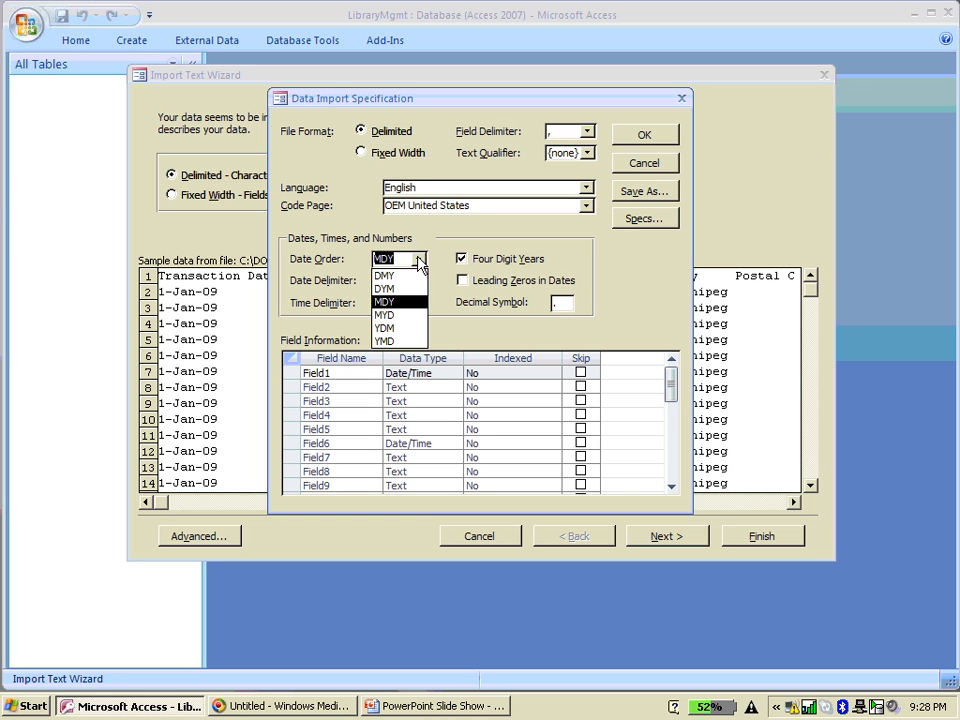
pyautogui.click(385, 278)
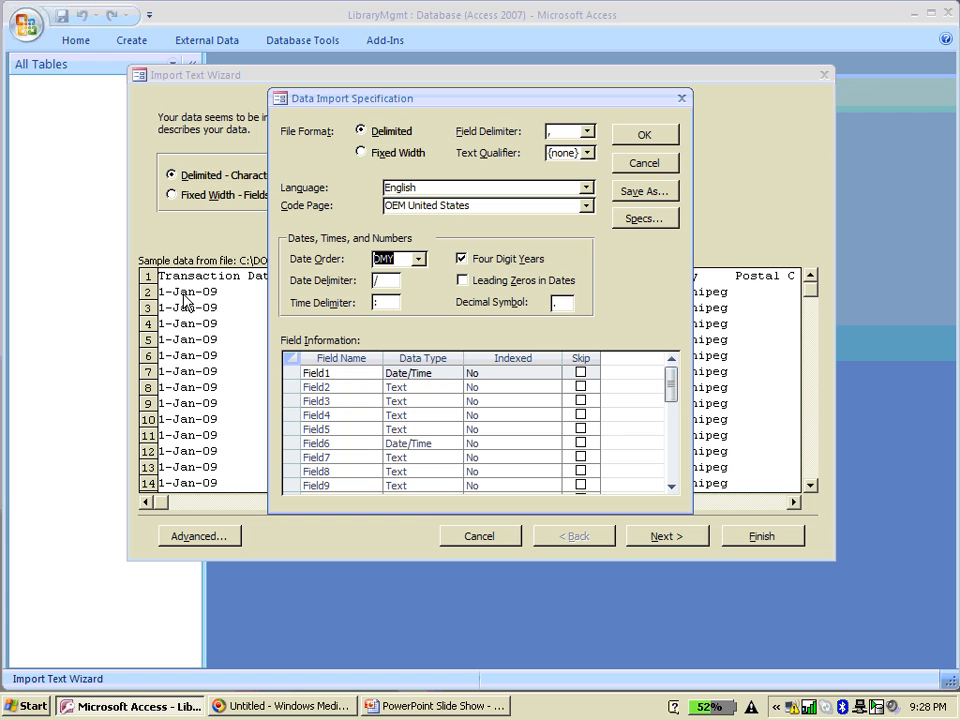
pyautogui.click(461, 258)
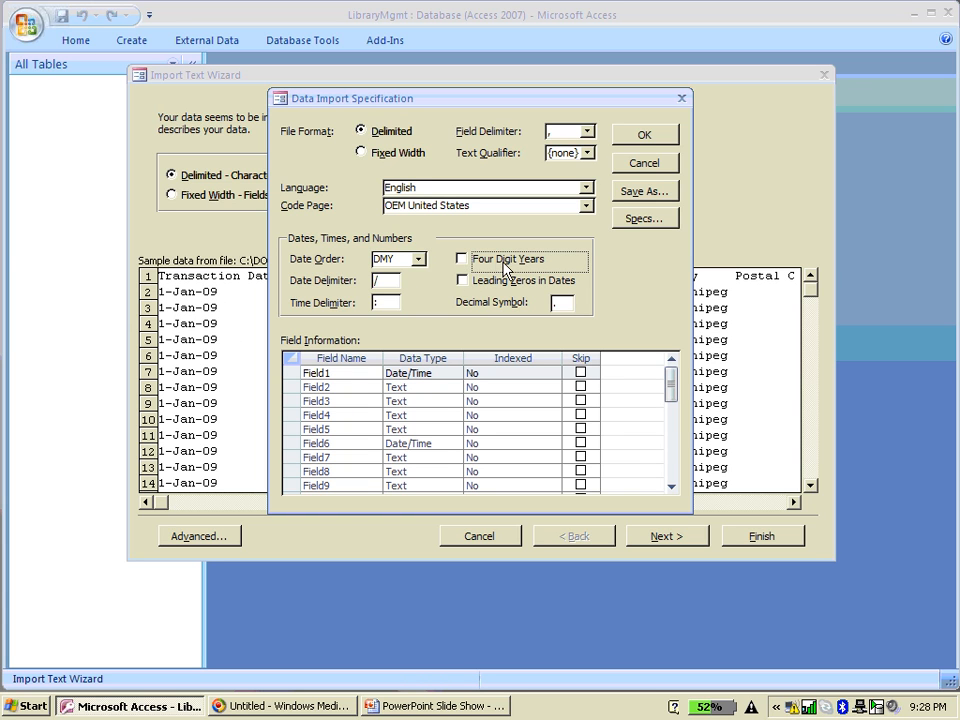
pyautogui.doubleClick(395, 281)
pyautogui.write('-')
pyautogui.click(462, 281)
pyautogui.click(462, 281)
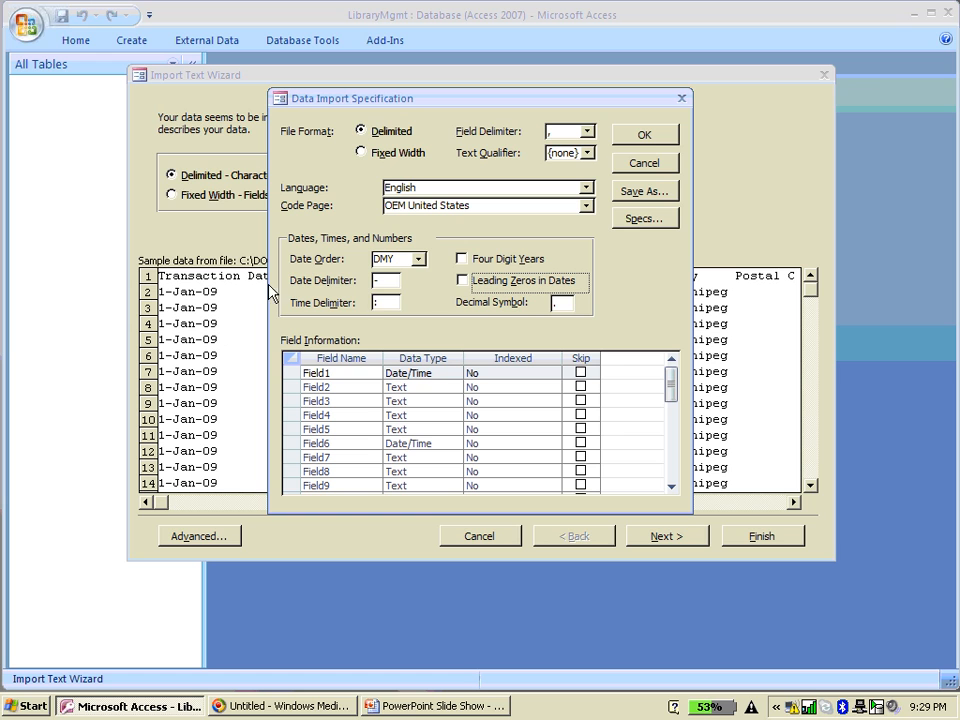
pyautogui.click(381, 300)
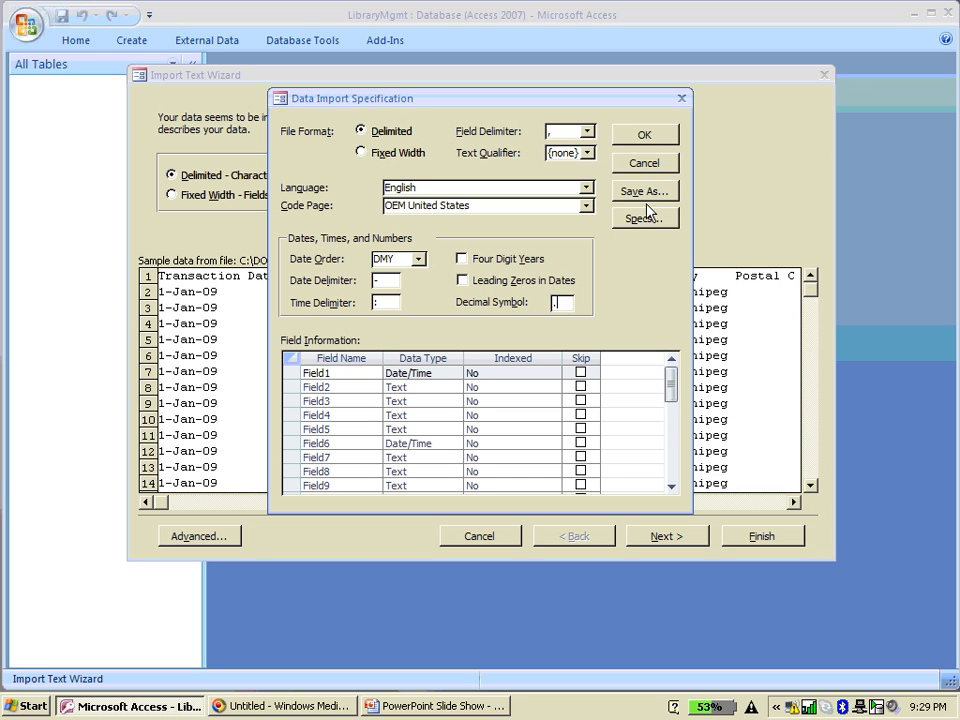
pyautogui.click(646, 137)
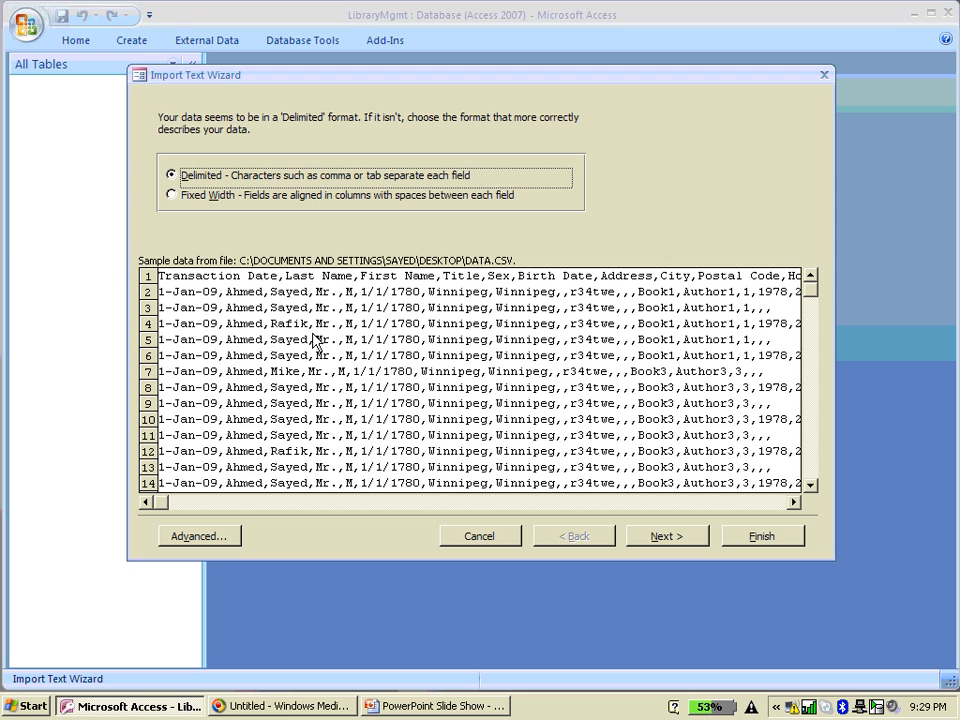
# - Keep the delimited format with comma as separator, and use the first row as field names
pyautogui.click(364, 503)
pyautogui.click(395, 503)
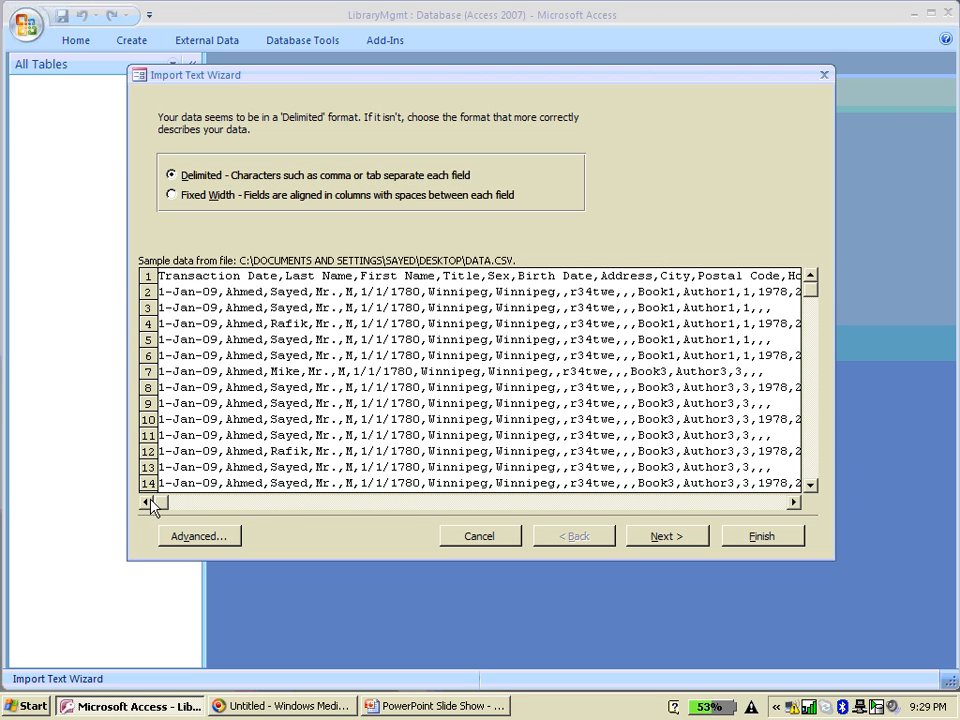
pyautogui.click(672, 540)
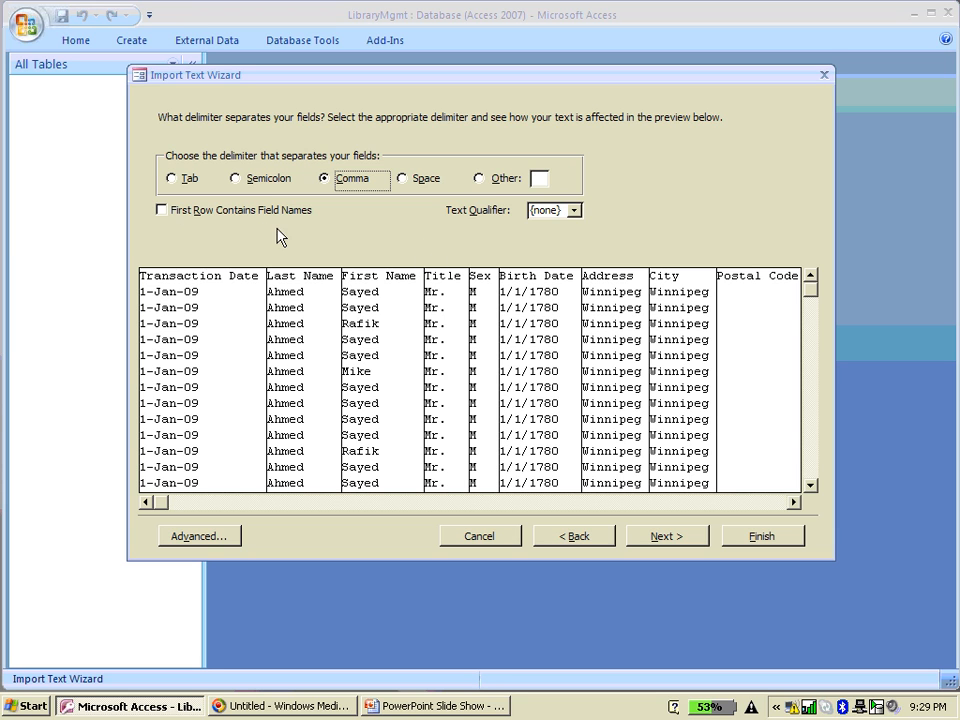
pyautogui.click(162, 211)
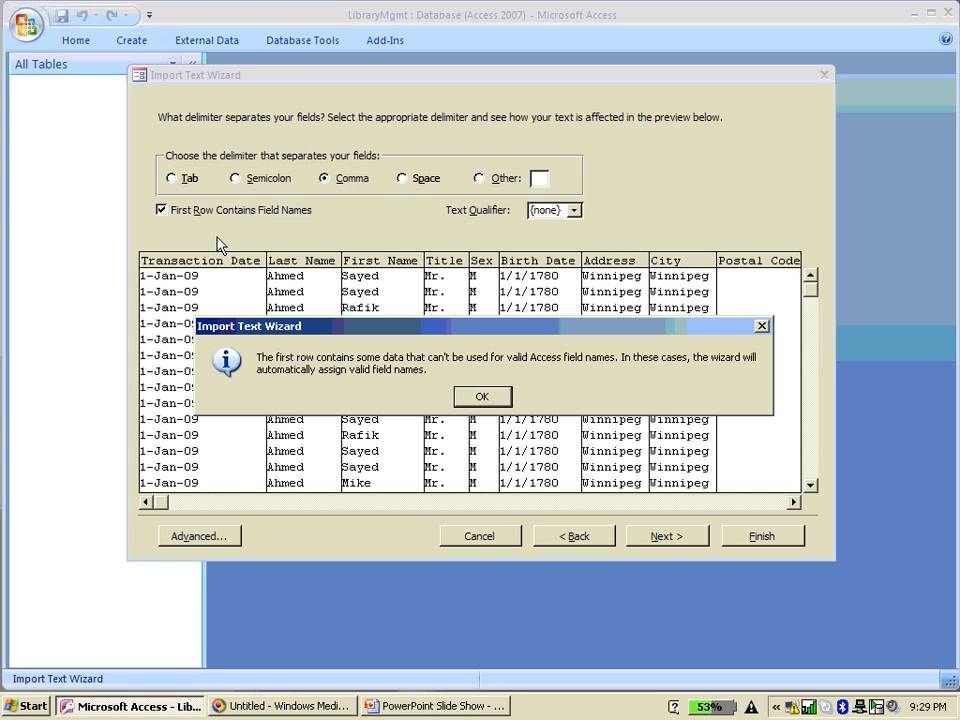
pyautogui.click(482, 397)
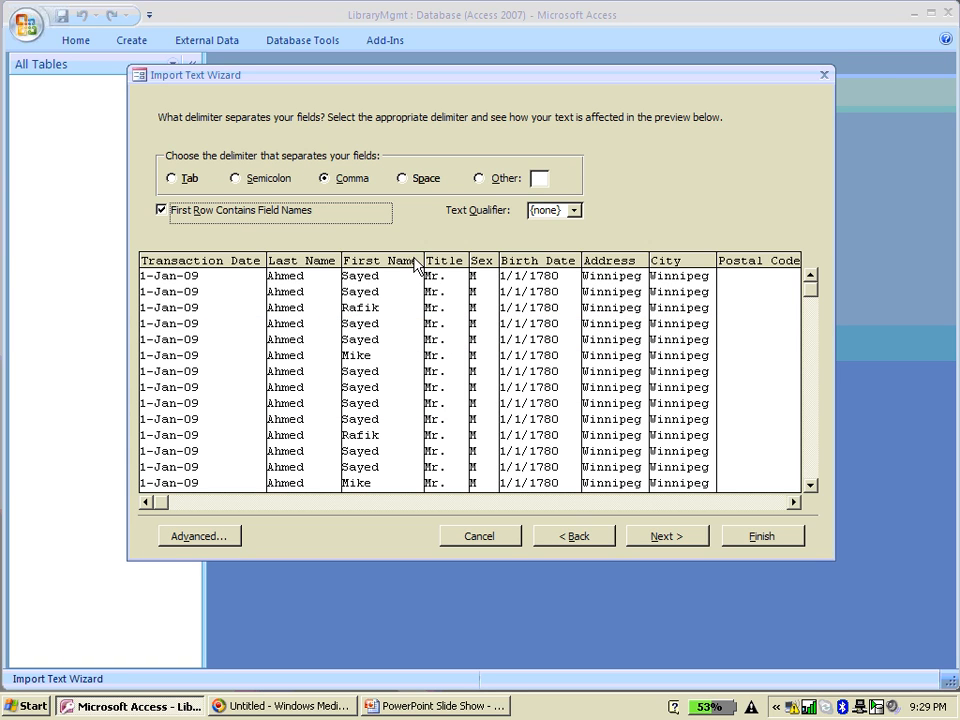
pyautogui.click(669, 537)
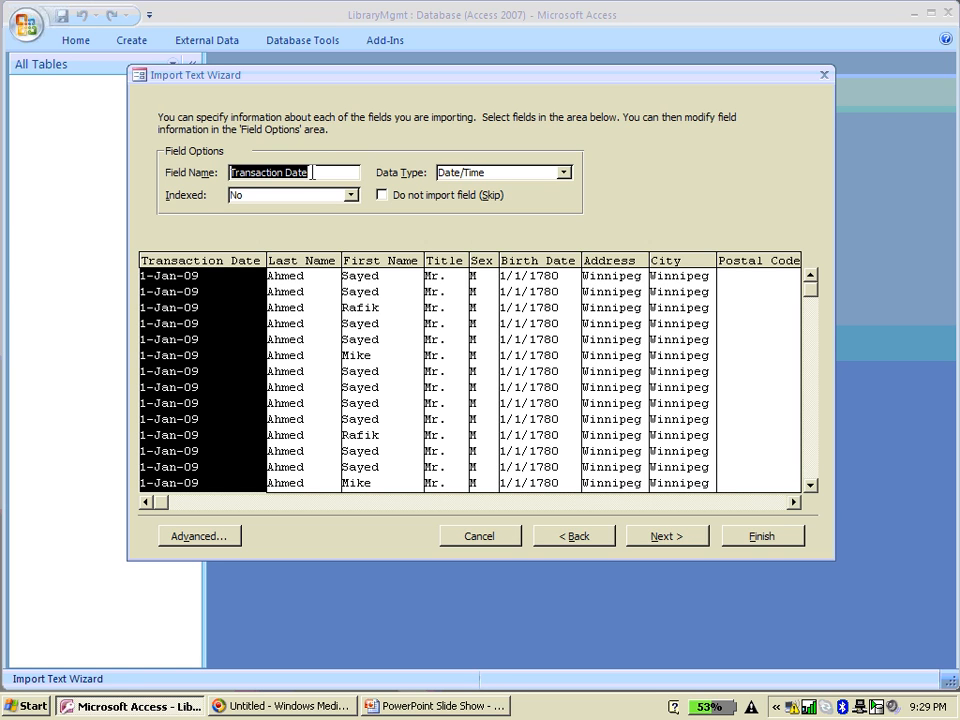
# - Finish the import with the default field options and Access-added primary key, without saving the import steps, and select the Data table
pyautogui.click(323, 170)
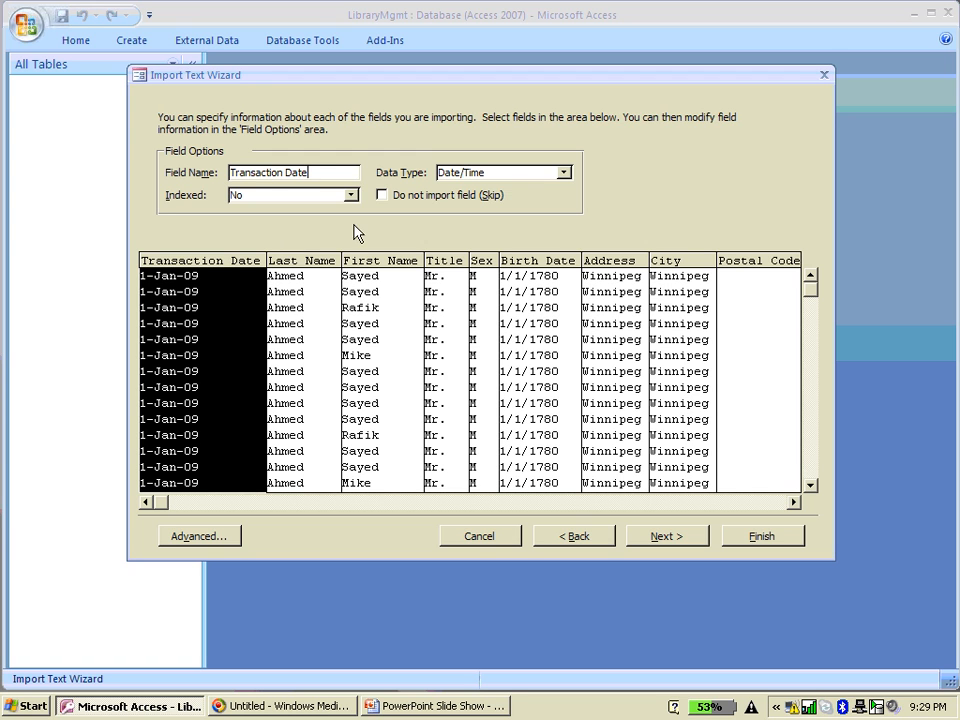
pyautogui.click(680, 541)
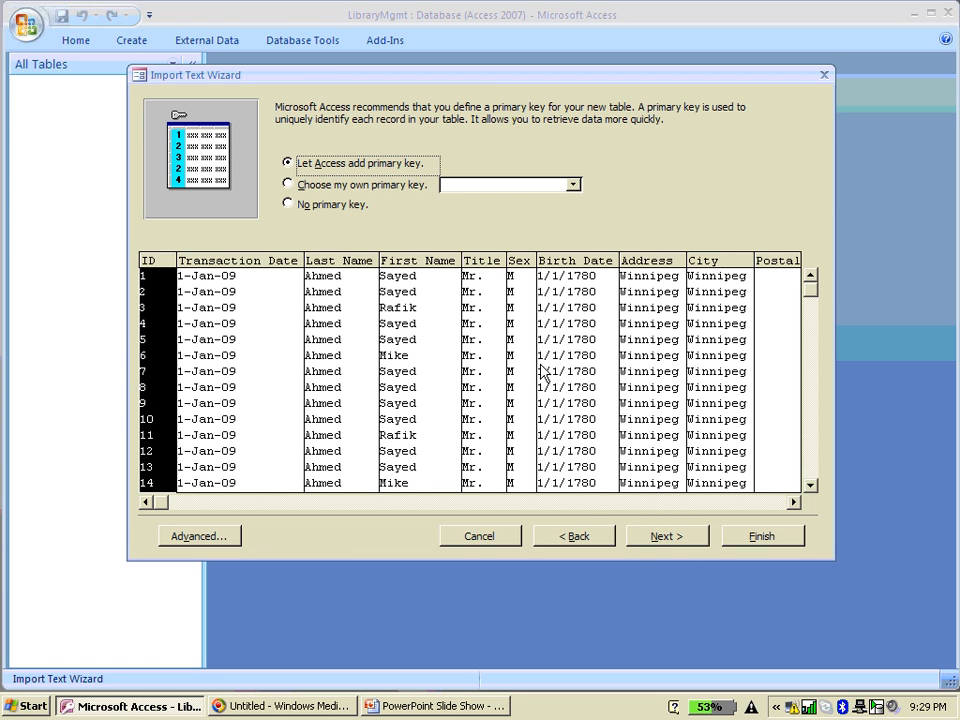
pyautogui.click(576, 540)
pyautogui.click(770, 538)
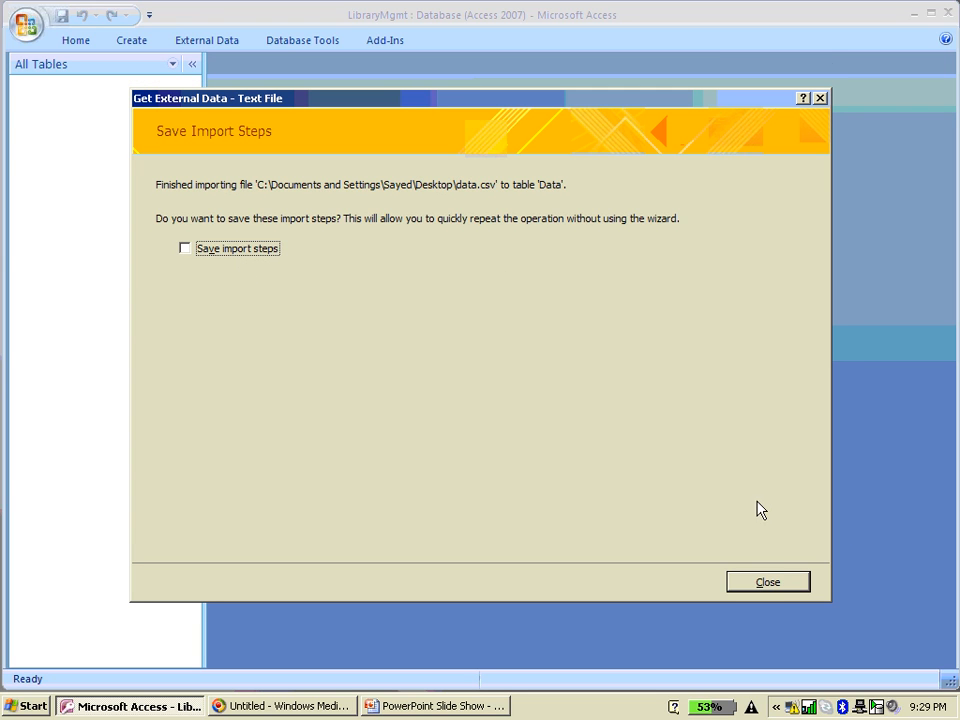
pyautogui.click(774, 585)
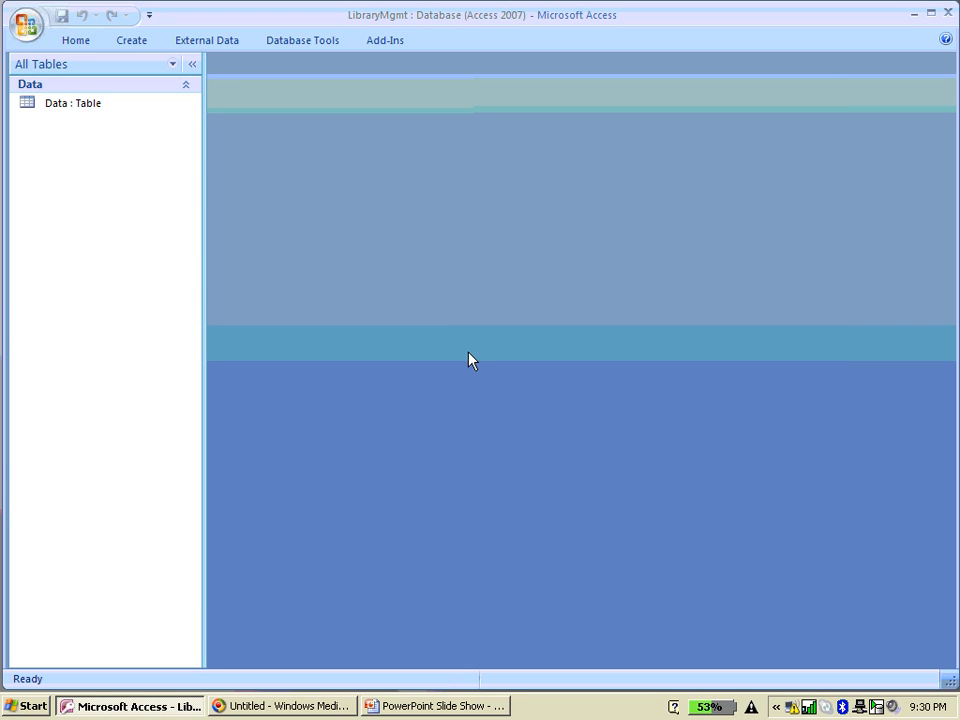
pyautogui.click(66, 104)
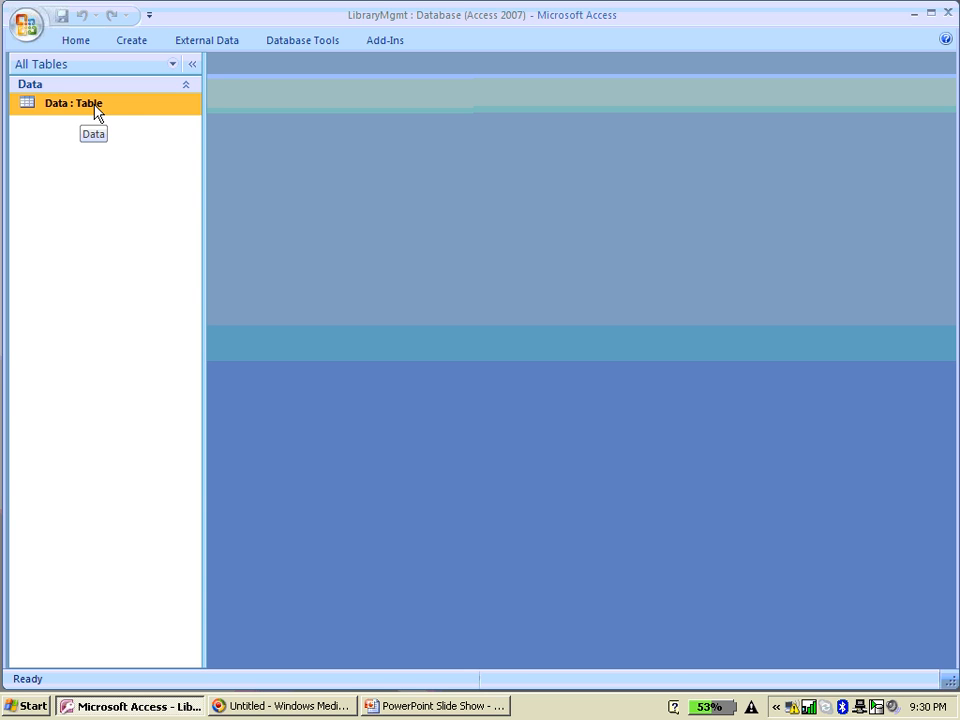
# - Open the Data table, examine its imported fields and records across all columns, and close it
pyautogui.doubleClick(94, 104)
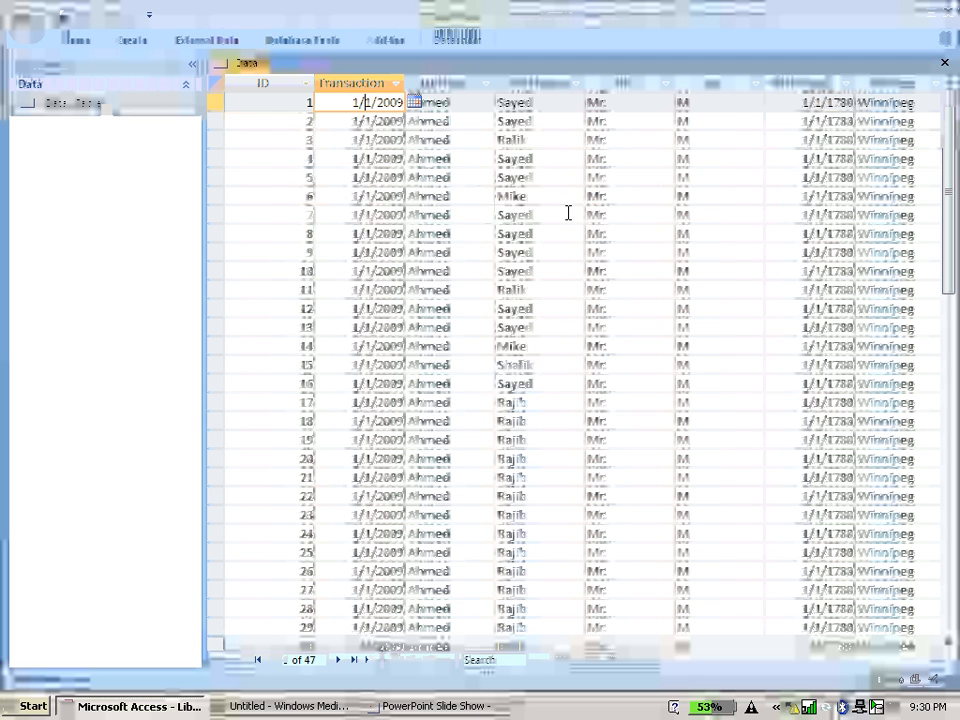
pyautogui.press('Tab')
pyautogui.press('Tab')
pyautogui.press('Tab')
pyautogui.press('Tab')
pyautogui.press('Tab')
pyautogui.press('Tab')
pyautogui.press('Tab')
pyautogui.press('Tab')
pyautogui.press('Tab')
pyautogui.press('Tab')
pyautogui.press('Tab')
pyautogui.press('Tab')
pyautogui.press('Tab')
pyautogui.press('Tab')
pyautogui.press('Tab')
pyautogui.press('Tab')
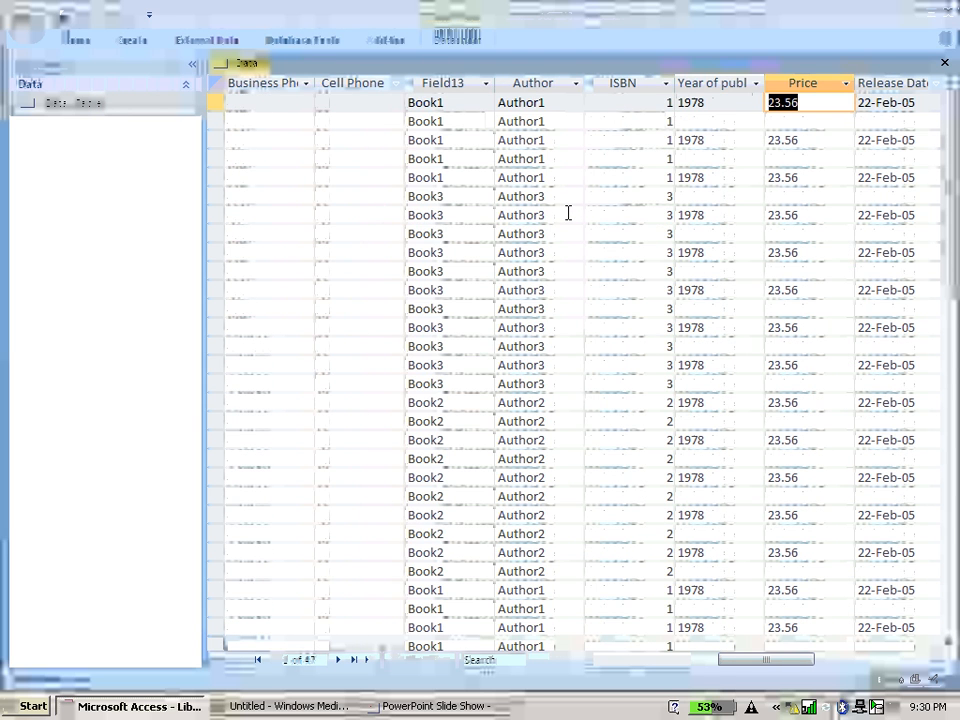
pyautogui.press('Tab')
pyautogui.press('Tab')
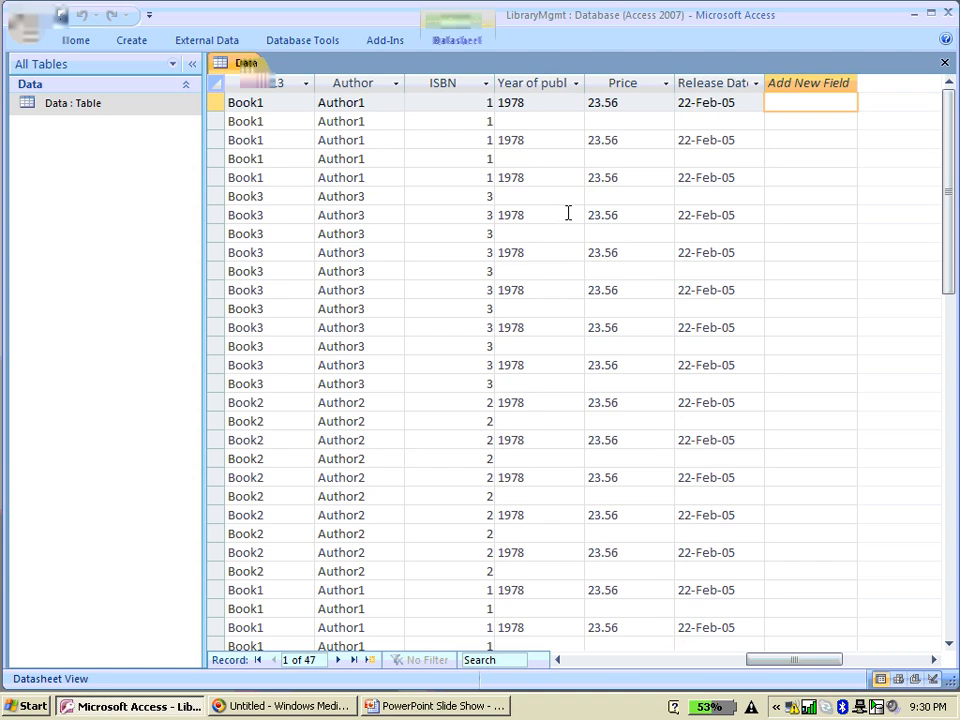
pyautogui.scroll(-9, 551, 210)
pyautogui.scroll(9, 543, 217)
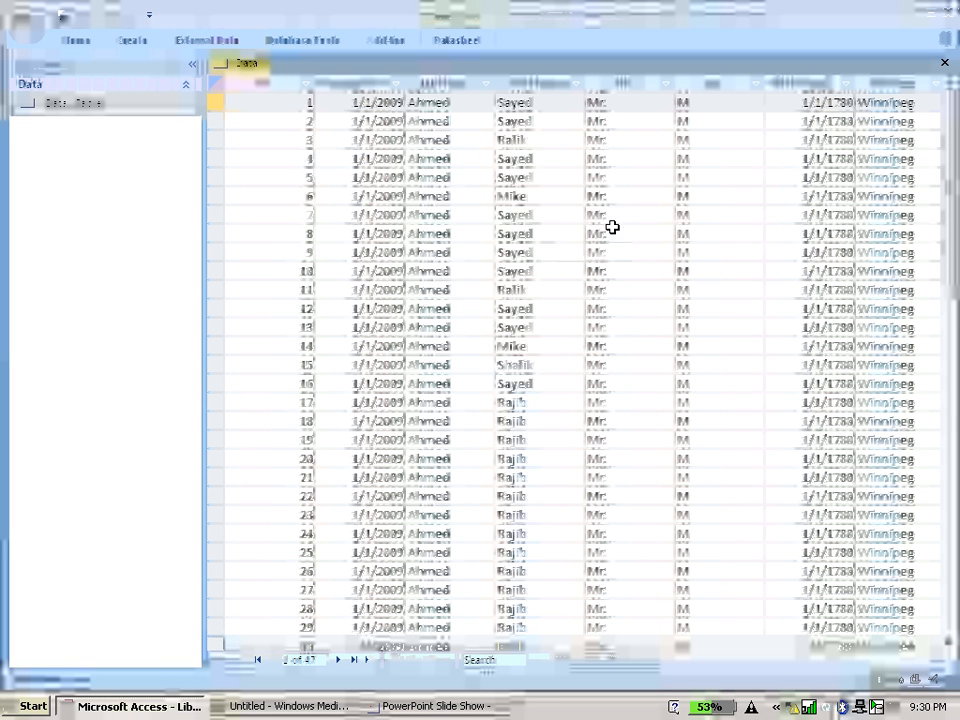
pyautogui.click(611, 216)
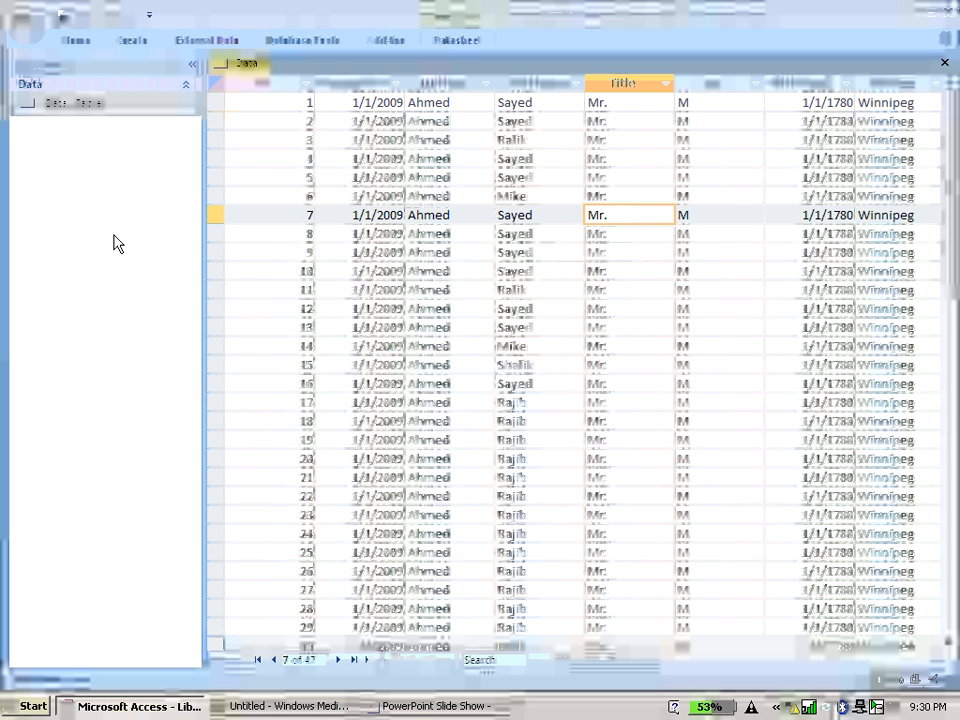
pyautogui.rightClick(249, 67)
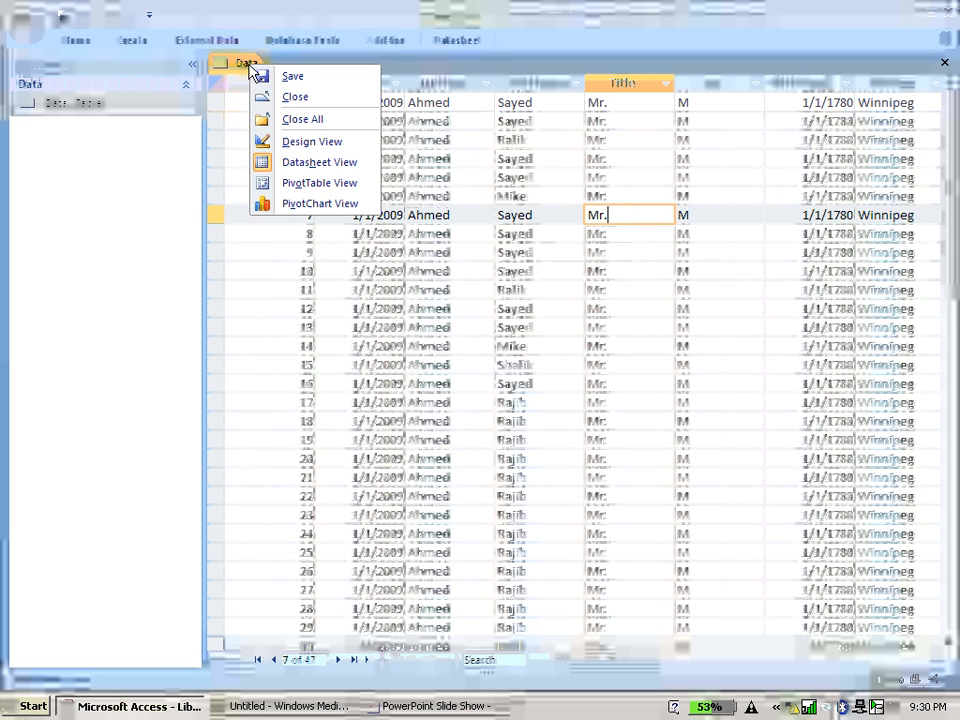
pyautogui.click(302, 119)
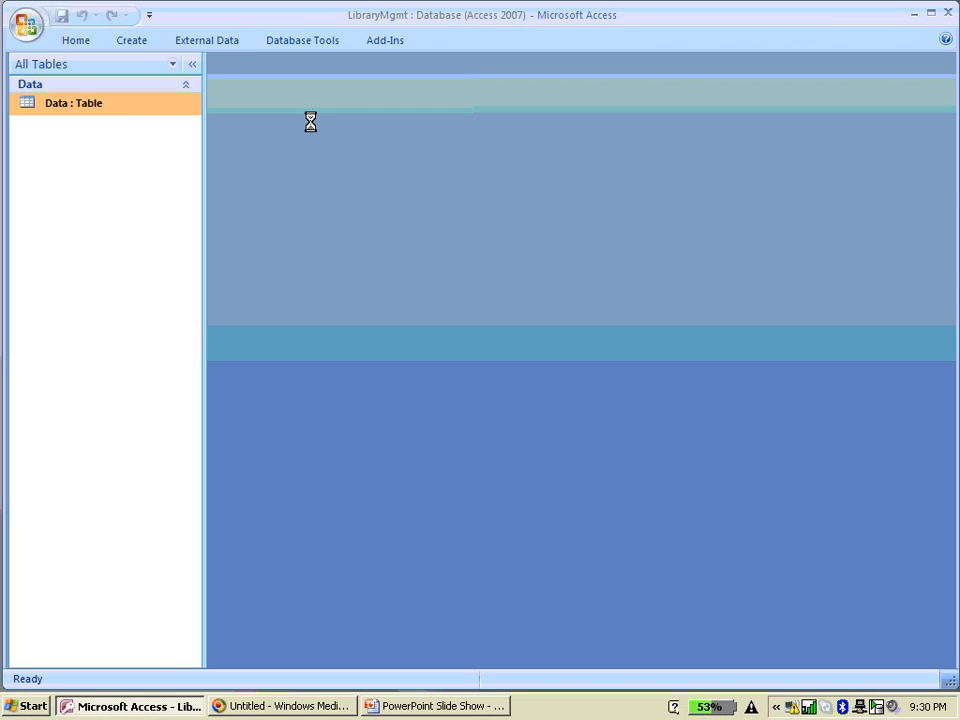
# - In the Data table's design, rename Field13 as Book Title, save the change and close the table
pyautogui.rightClick(122, 108)
pyautogui.click(188, 140)
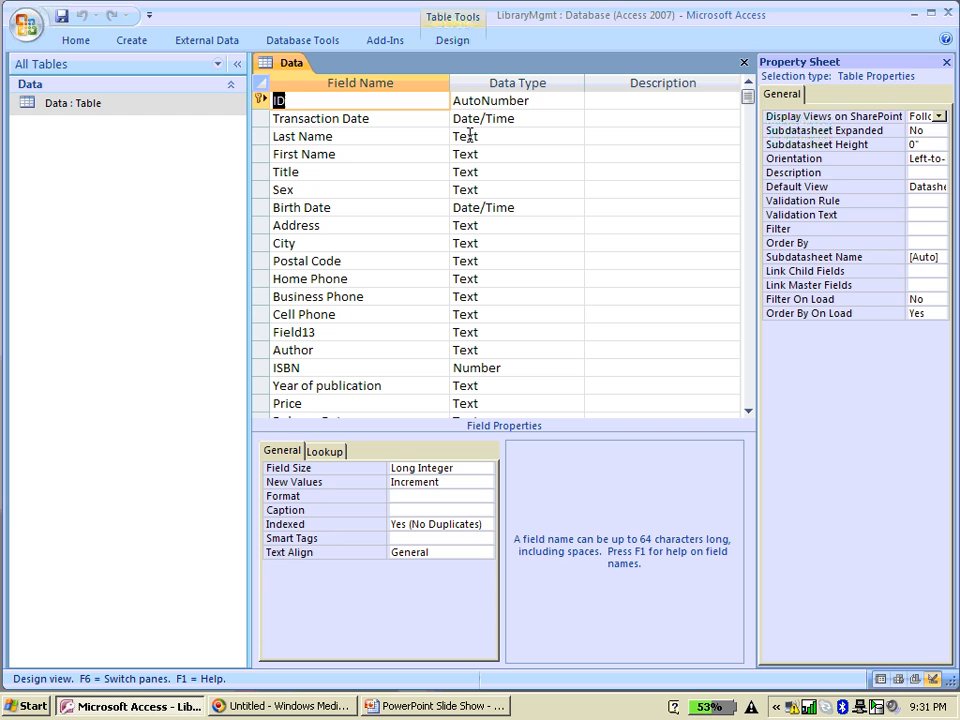
pyautogui.click(352, 138)
pyautogui.click(401, 244)
pyautogui.scroll(-1, 294, 283)
pyautogui.doubleClick(322, 279)
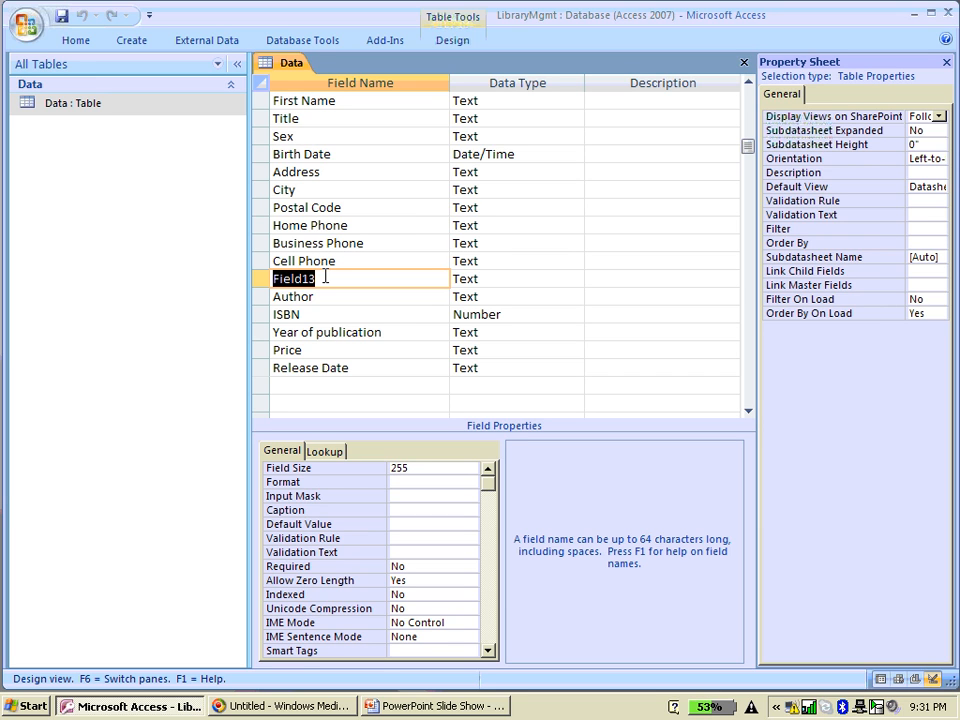
pyautogui.write('Book Title')
pyautogui.press('Tab')
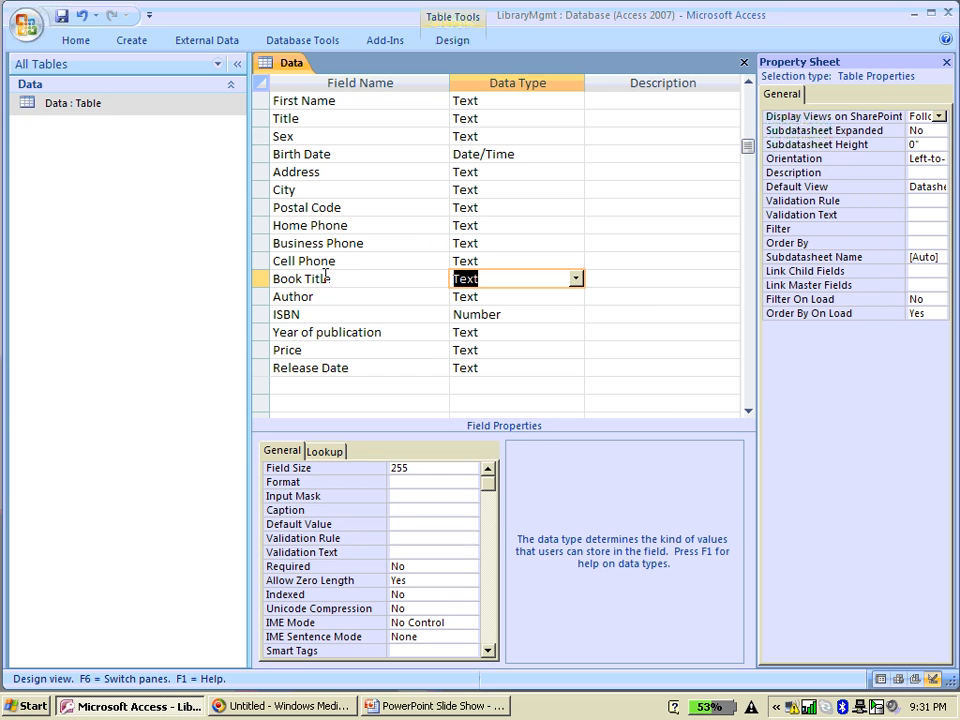
pyautogui.click(502, 188)
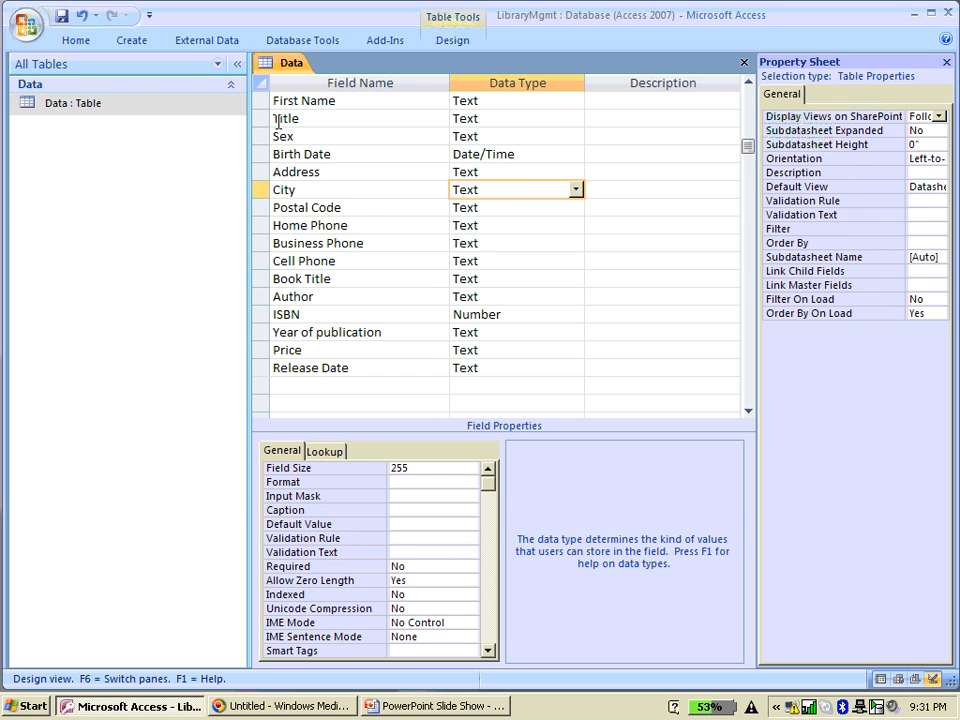
pyautogui.hotkey('ctrl', 's')
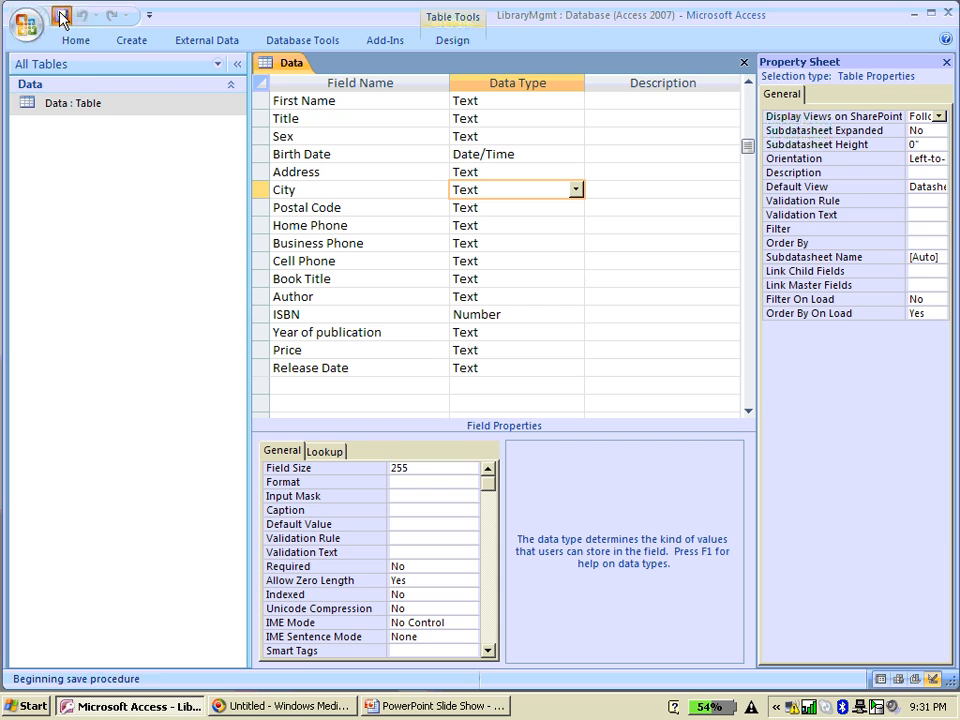
pyautogui.rightClick(288, 62)
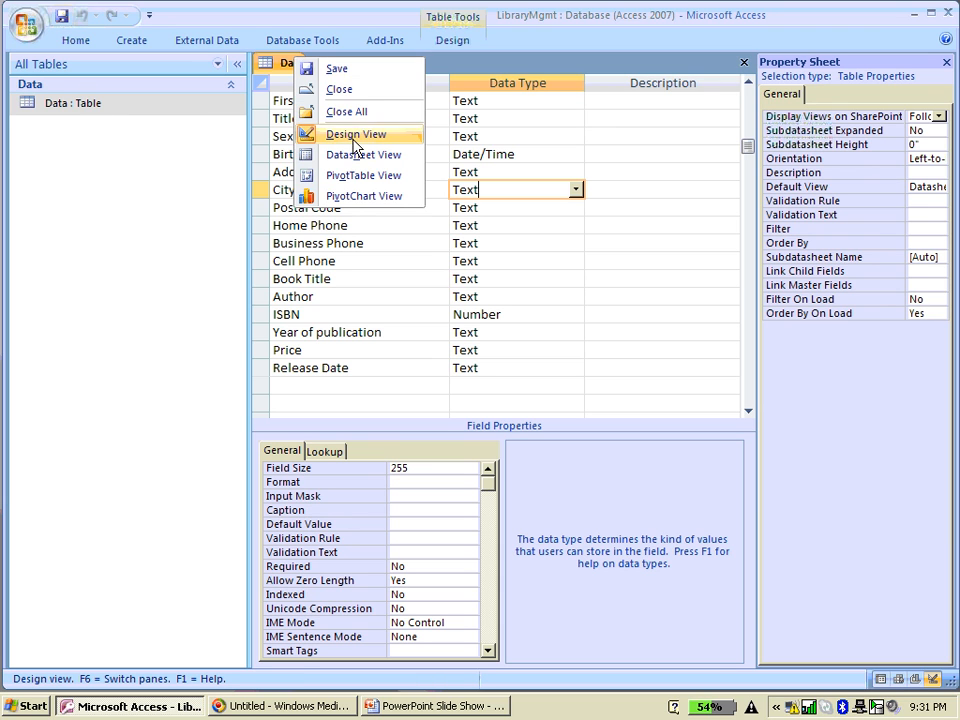
pyautogui.click(355, 110)
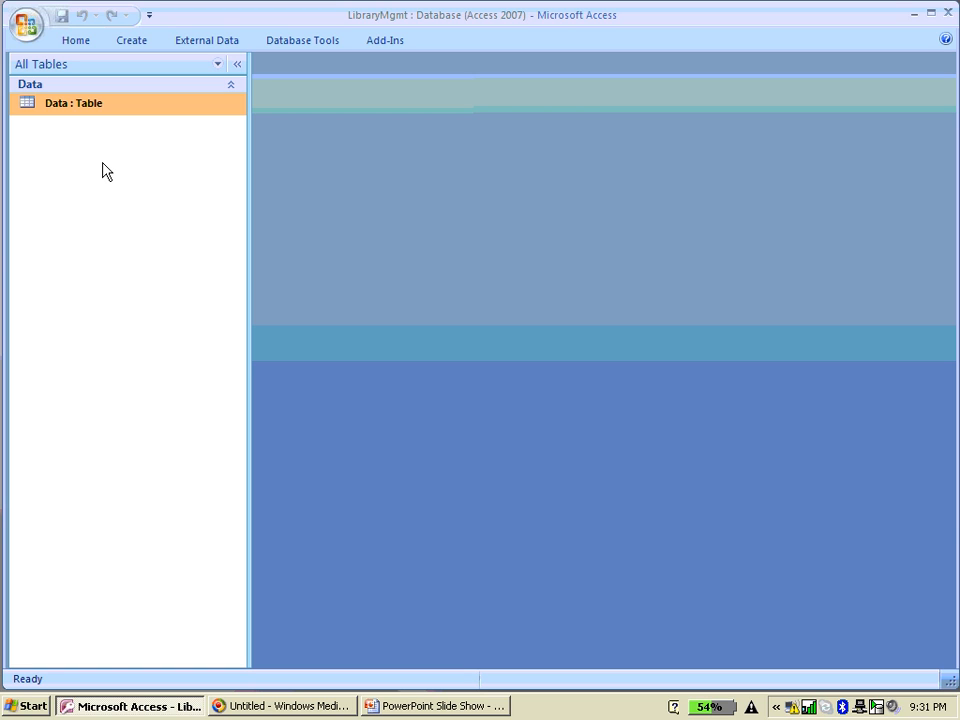
# - Rename the Data table as BookTransactions and switch to the PowerPoint slide show
pyautogui.press('F2')
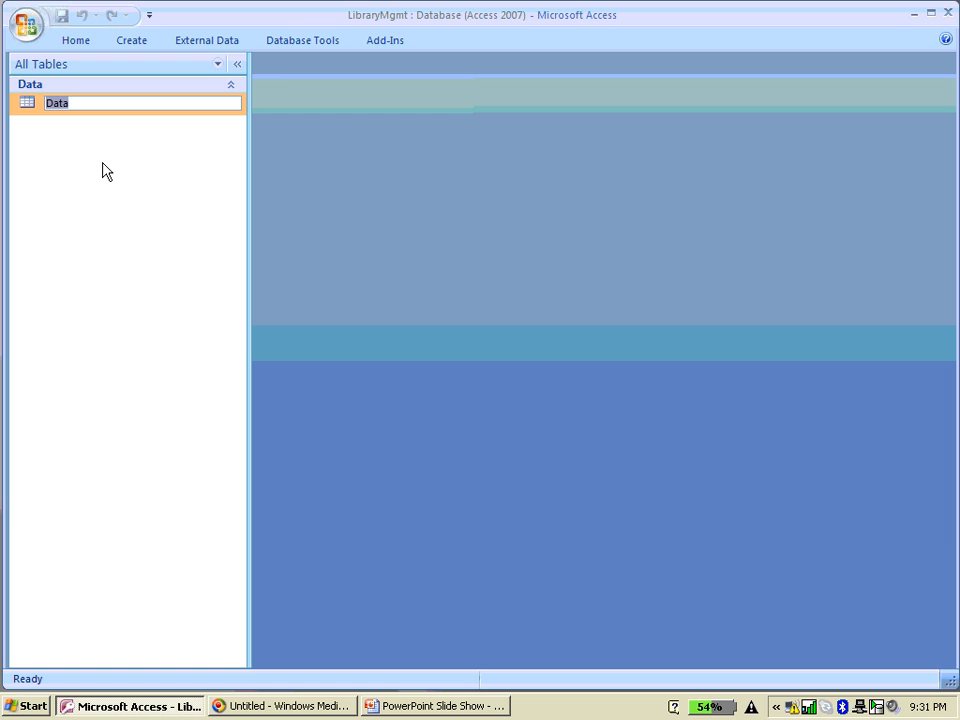
pyautogui.write('BookTransactions')
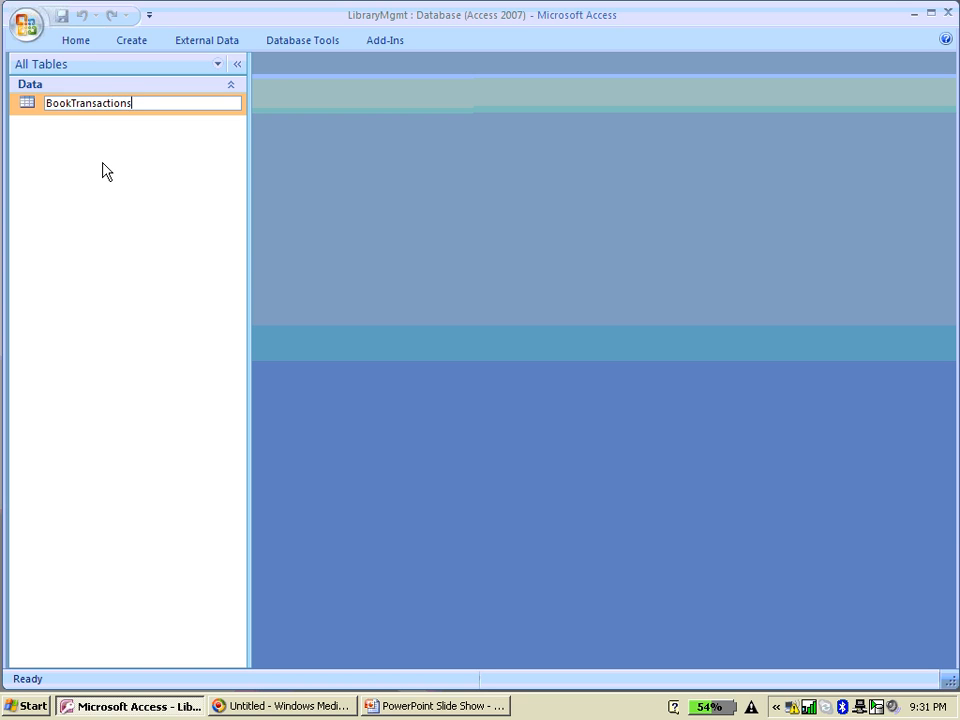
pyautogui.press('Return')
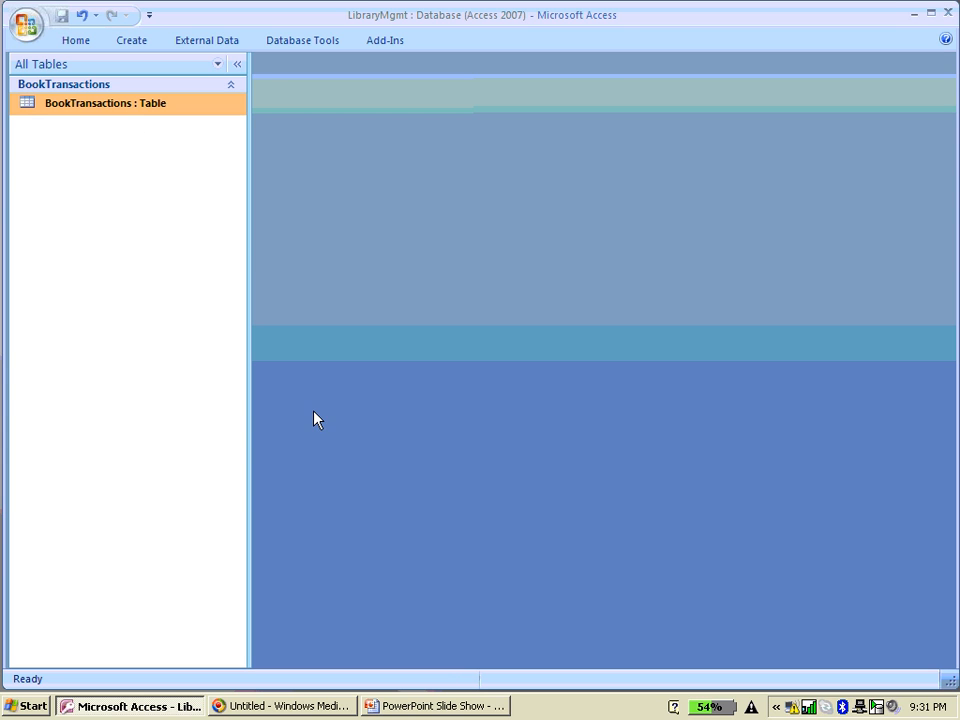
pyautogui.click(427, 706)
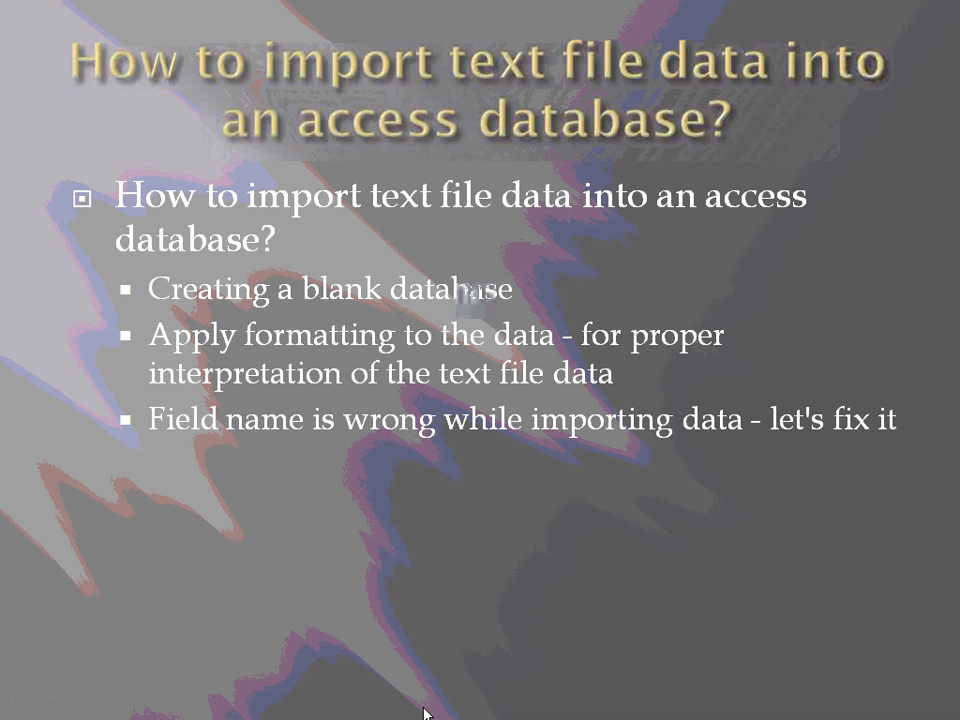
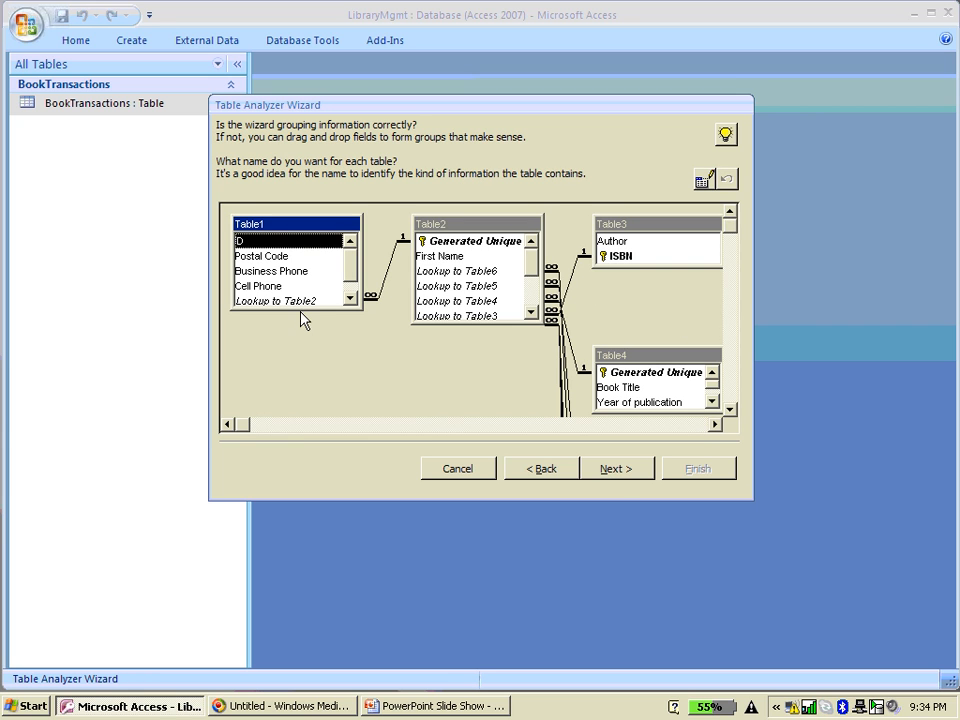
# - Enlarge Table1 in the Table Analyzer's proposal, examine the suggested tables and relationships, and cancel the wizard
pyautogui.moveTo(300, 308); pyautogui.dragTo(300, 344)
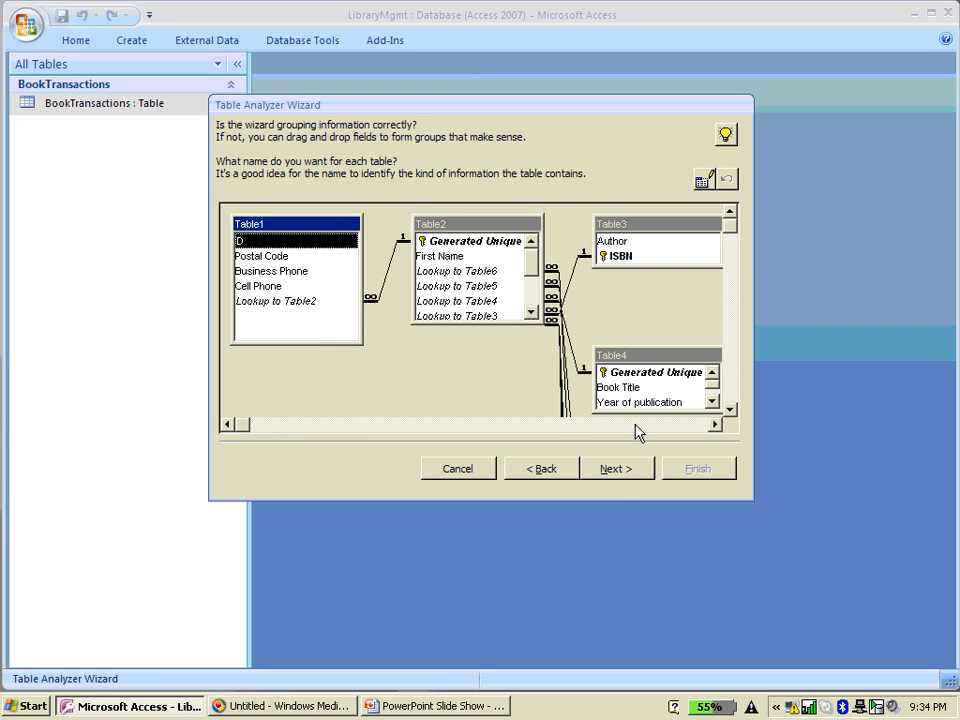
pyautogui.click(731, 409)
pyautogui.click(731, 409)
pyautogui.click(731, 409)
pyautogui.click(731, 409)
pyautogui.click(731, 409)
pyautogui.click(731, 410)
pyautogui.click(731, 410)
pyautogui.click(731, 410)
pyautogui.moveTo(731, 398); pyautogui.dragTo(733, 343)
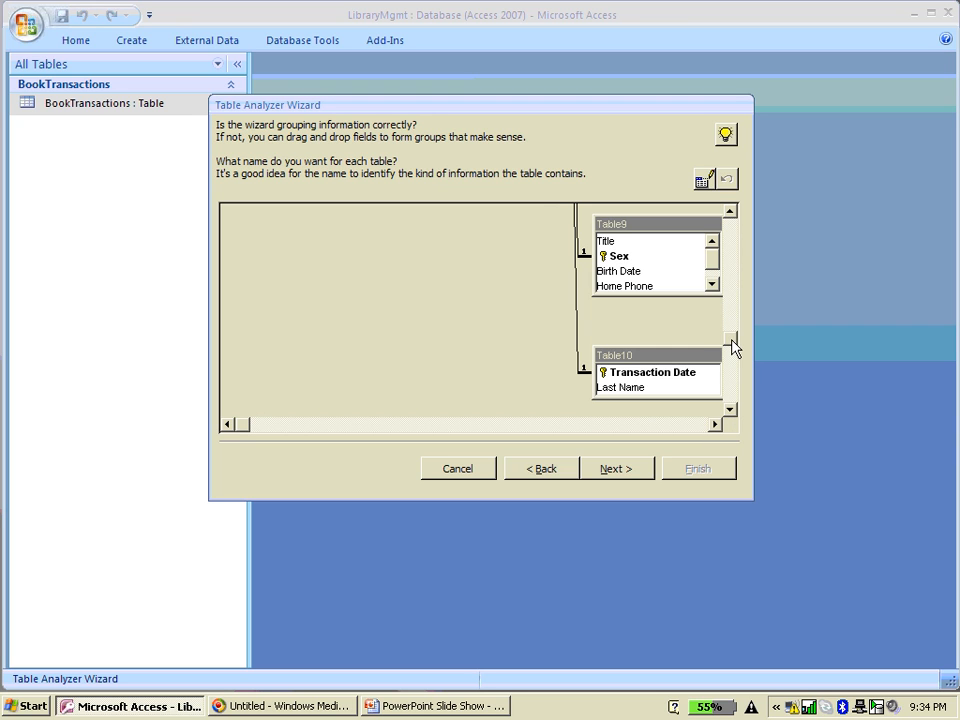
pyautogui.click(731, 212)
pyautogui.click(731, 212)
pyautogui.click(731, 212)
pyautogui.click(731, 212)
pyautogui.click(731, 212)
pyautogui.click(731, 212)
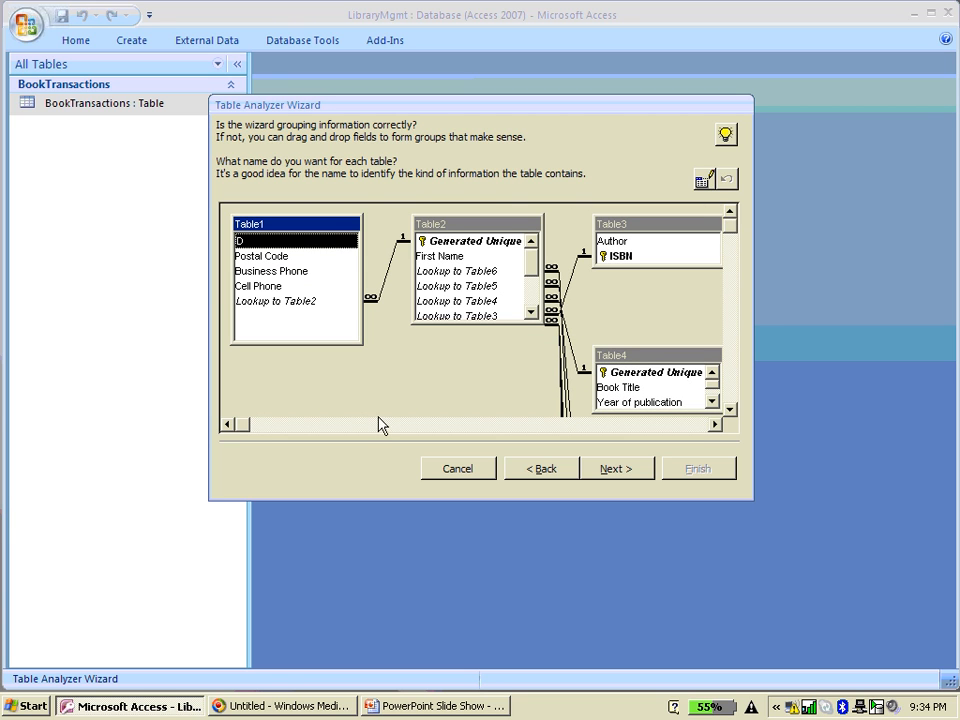
pyautogui.click(454, 470)
# - Check the BookTransactions field list in design, and examine the book, author, ISBN and publication columns in its datasheet for repeated data
pyautogui.rightClick(132, 104)
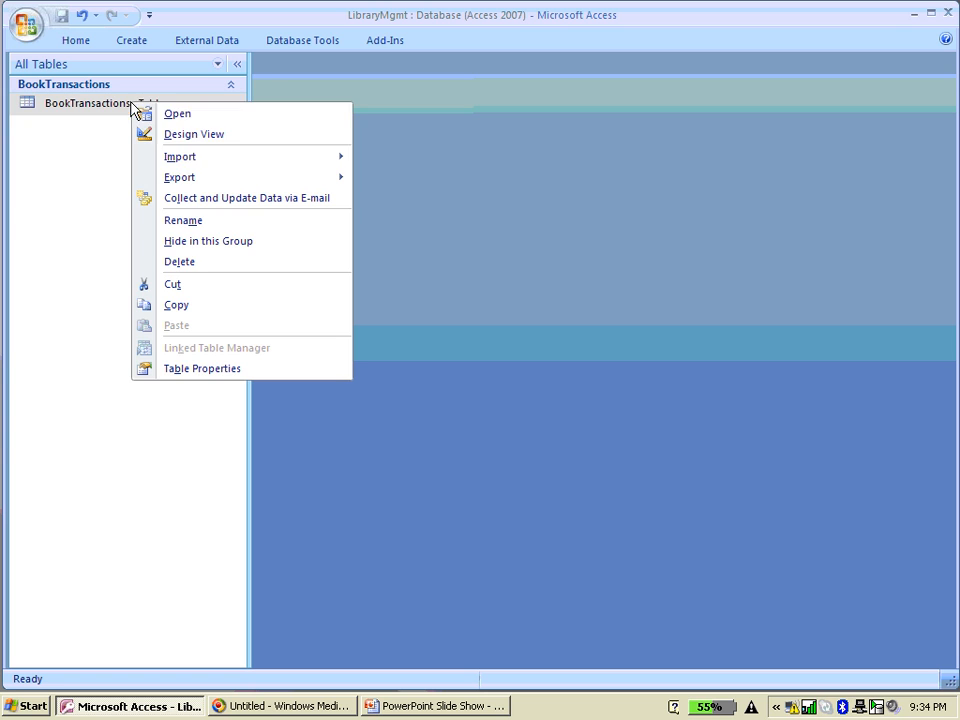
pyautogui.click(198, 143)
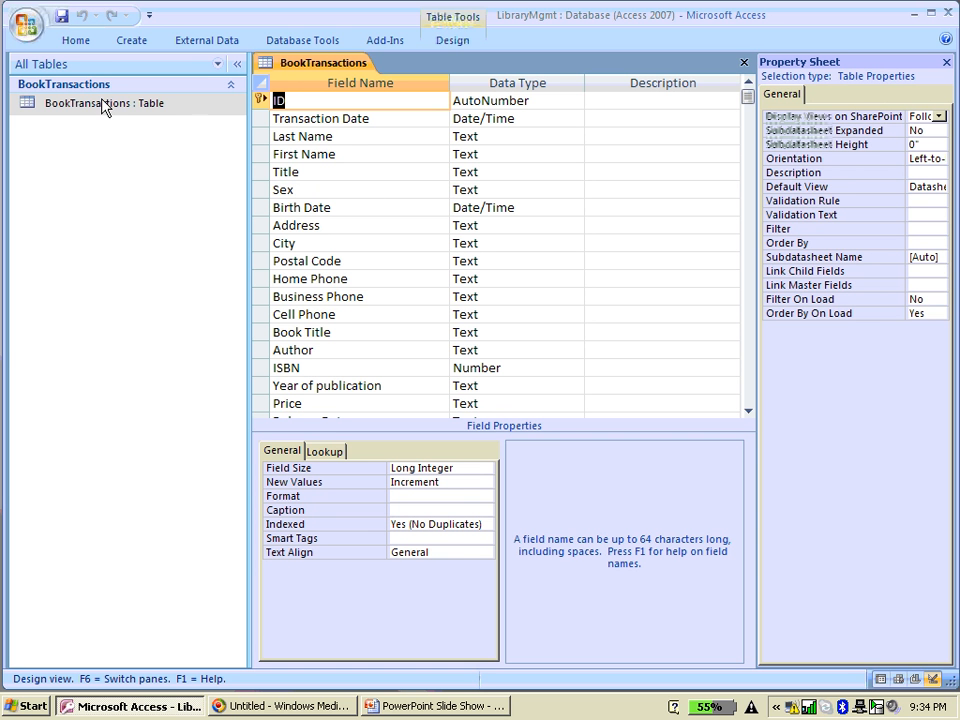
pyautogui.doubleClick(171, 107)
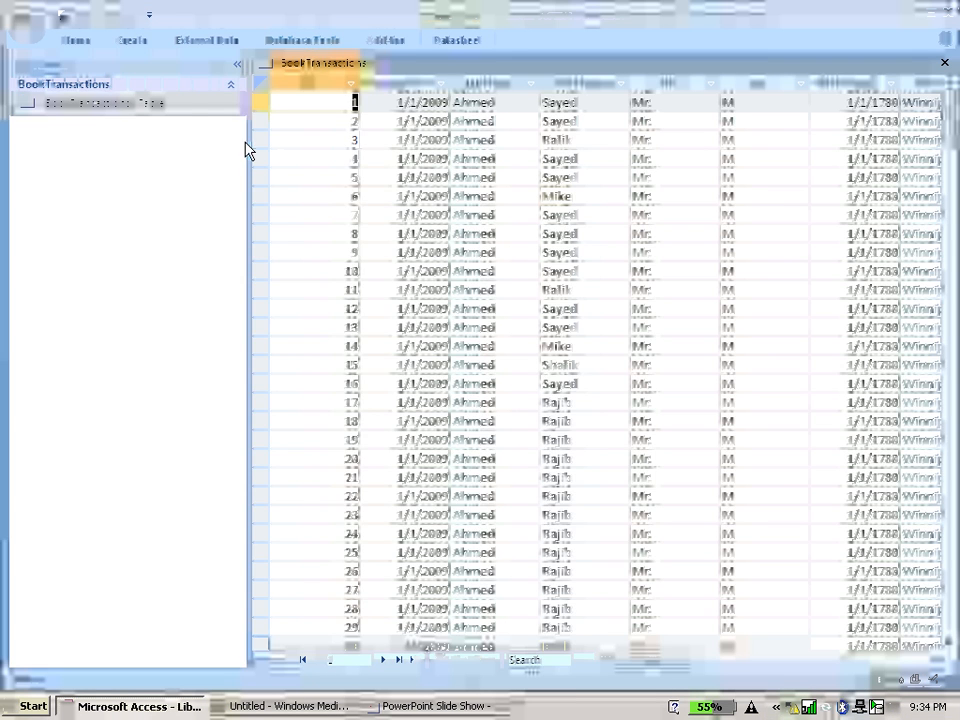
pyautogui.click(238, 64)
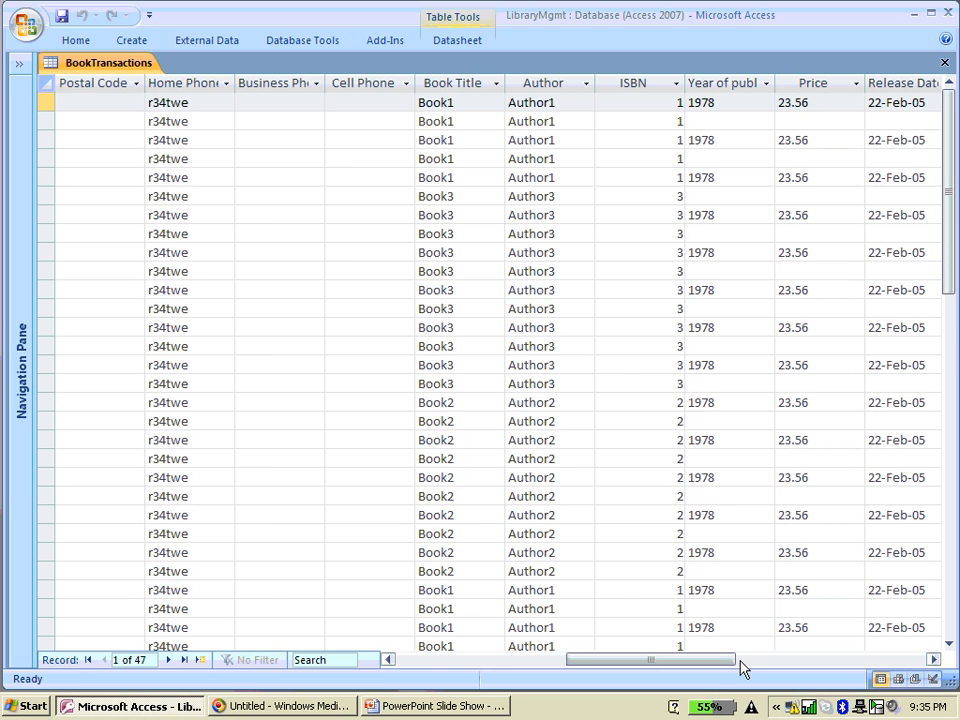
pyautogui.moveTo(705, 670); pyautogui.dragTo(746, 670)
pyautogui.click(555, 121)
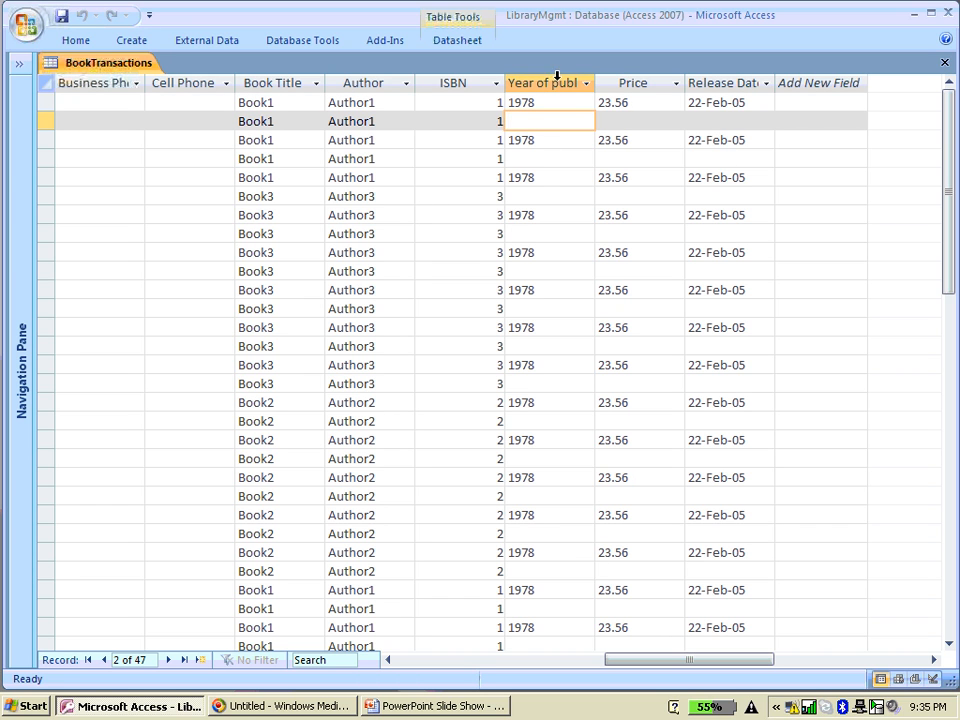
pyautogui.click(392, 103)
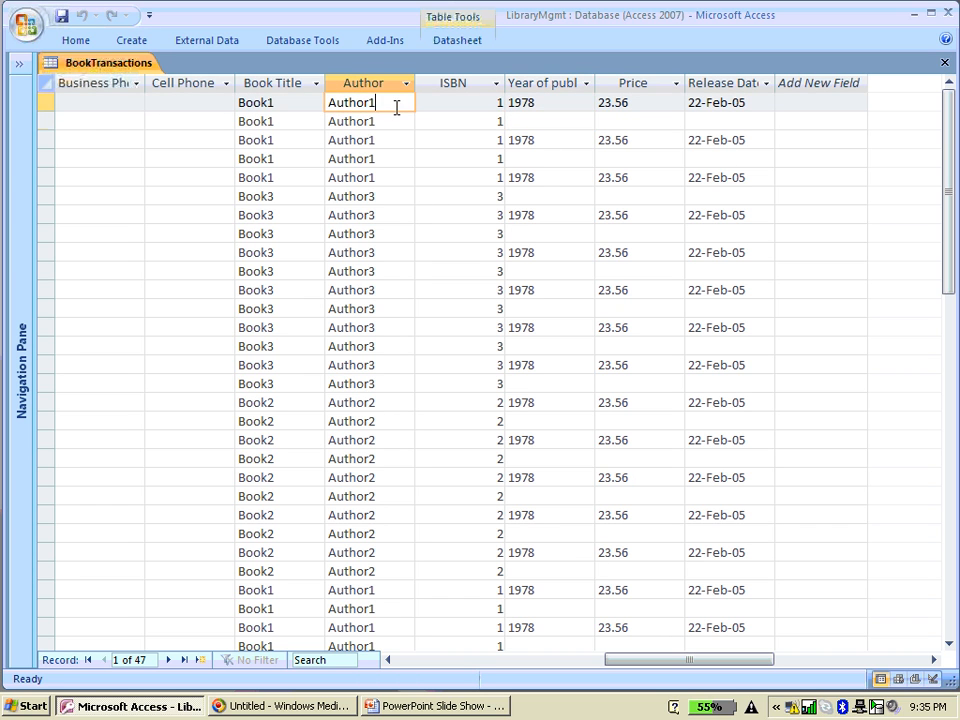
pyautogui.click(405, 660)
pyautogui.click(375, 458)
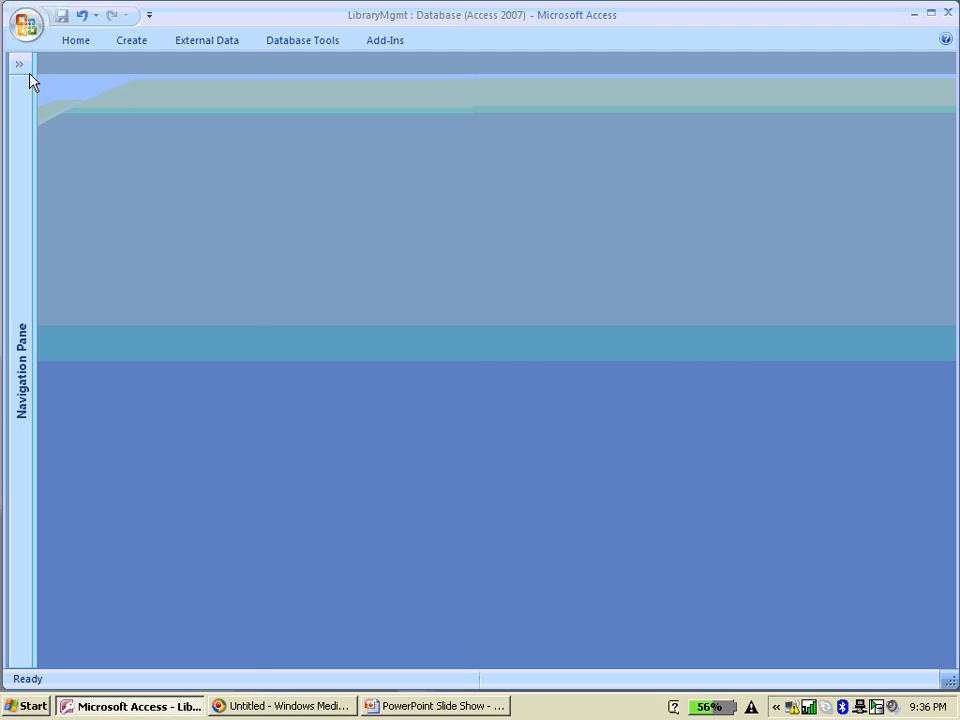
# - Run the Table Analyzer on the BookTransactions table and choose to decide personally which fields go in which tables
pyautogui.click(28, 78)
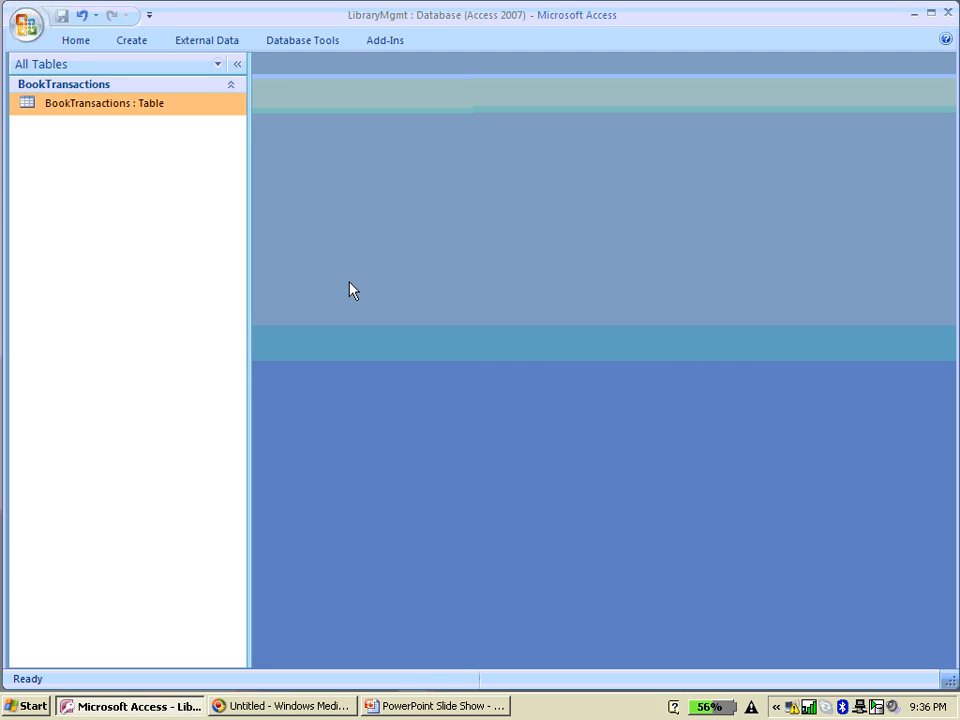
pyautogui.click(302, 41)
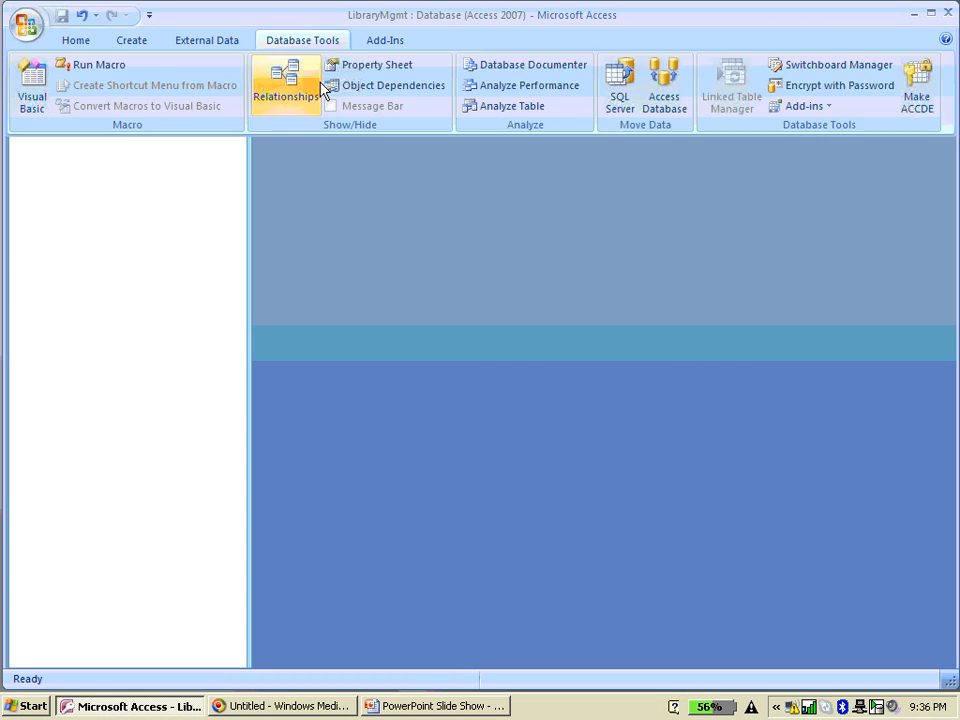
pyautogui.click(526, 107)
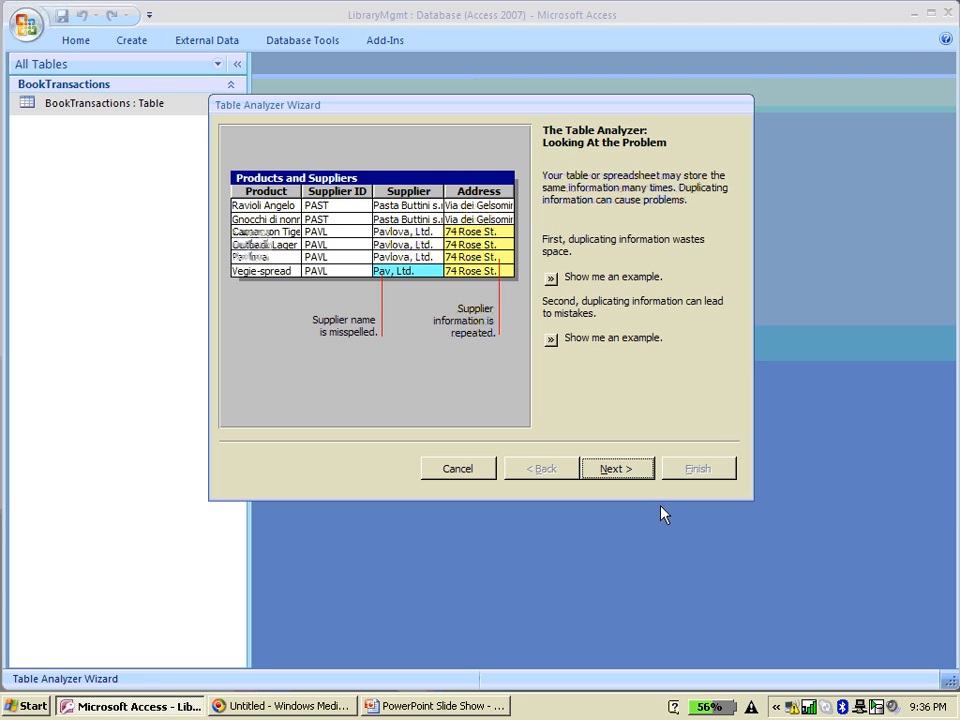
pyautogui.click(630, 476)
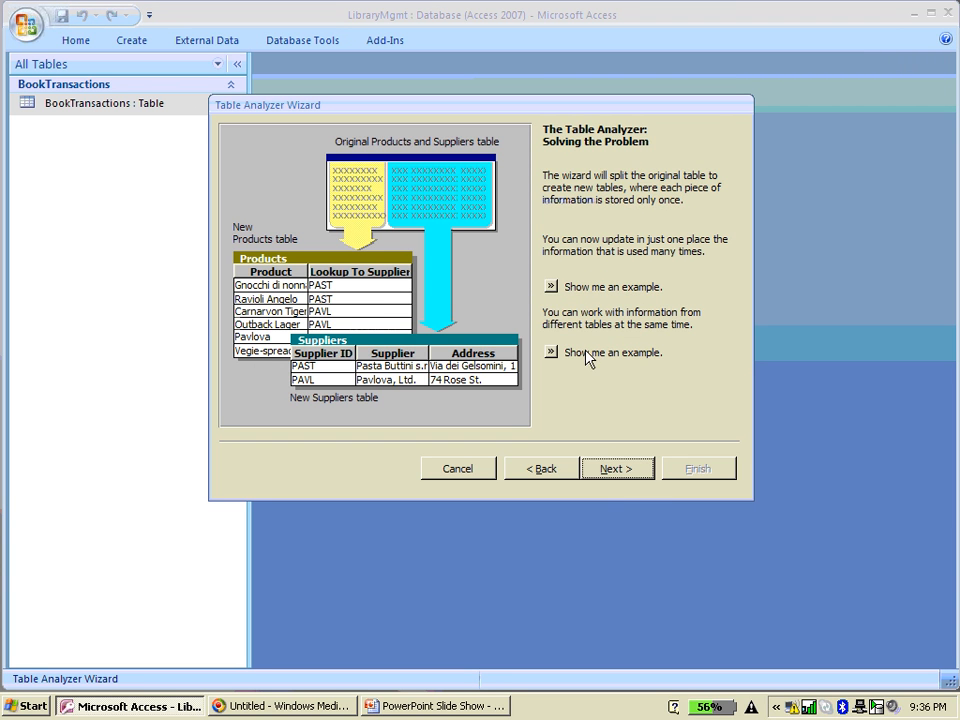
pyautogui.click(615, 462)
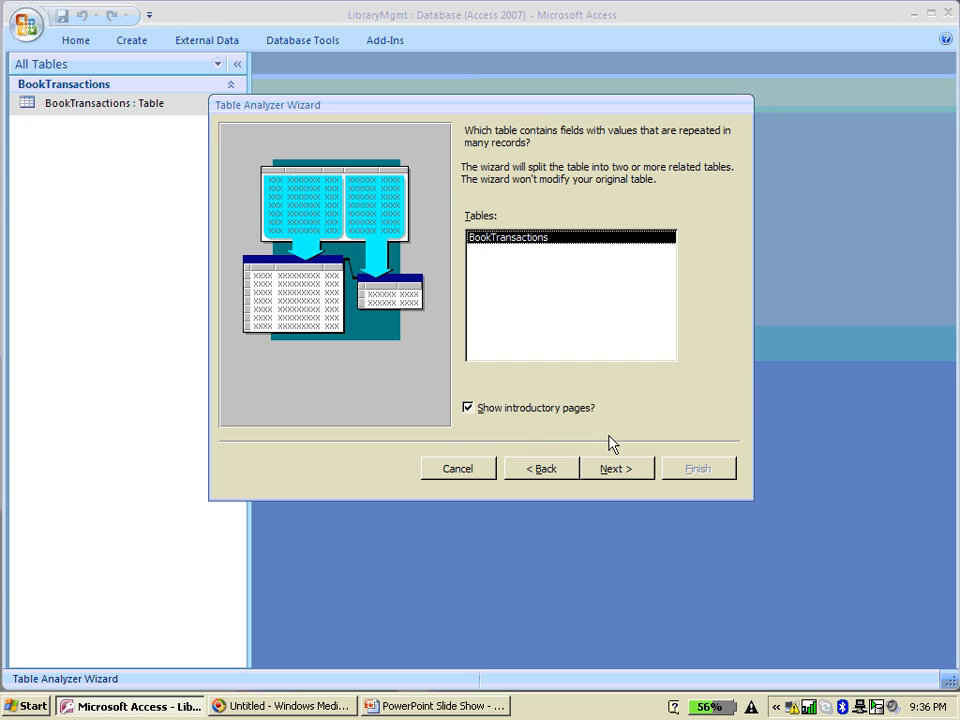
pyautogui.click(624, 471)
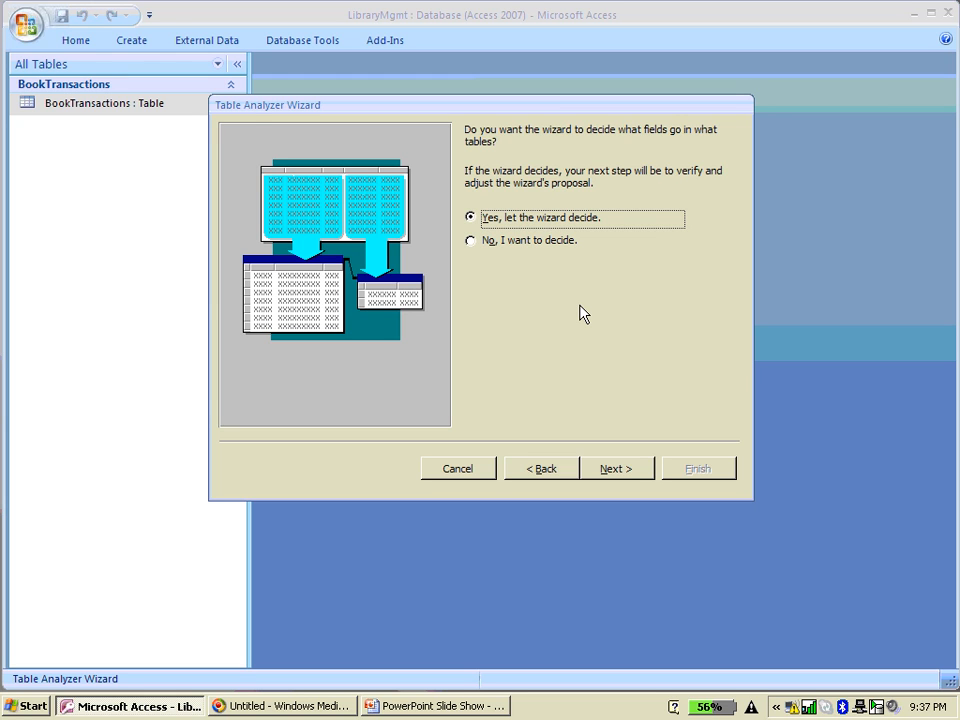
pyautogui.click(475, 243)
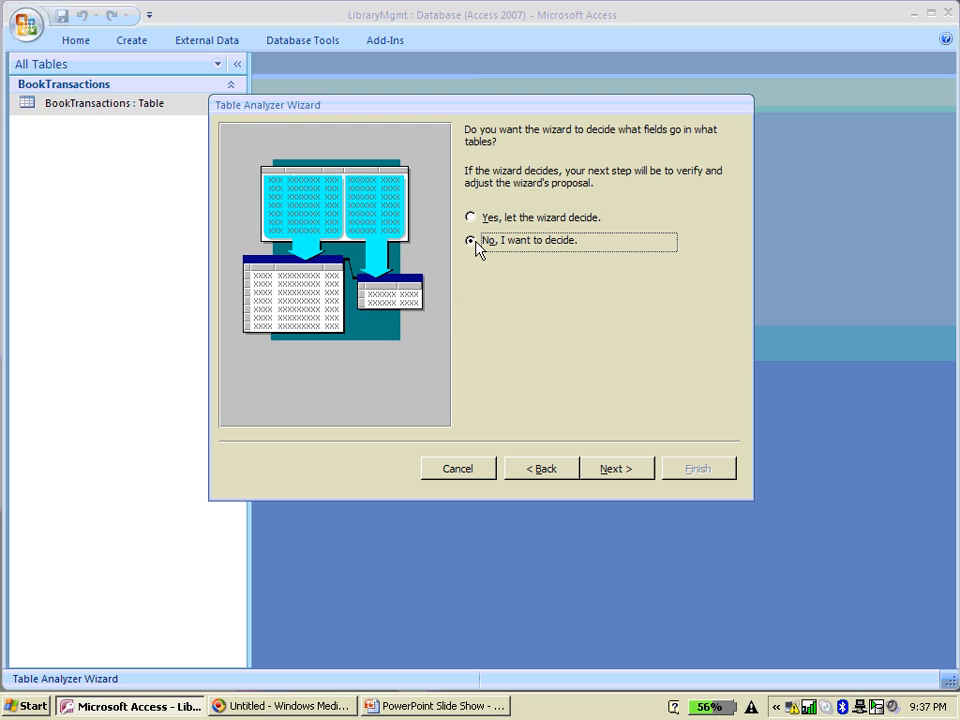
pyautogui.click(615, 469)
pyautogui.moveTo(291, 229)
pyautogui.mouseDown()
pyautogui.moveTo(289, 214)
pyautogui.moveTo(289, 223)
pyautogui.mouseUp()
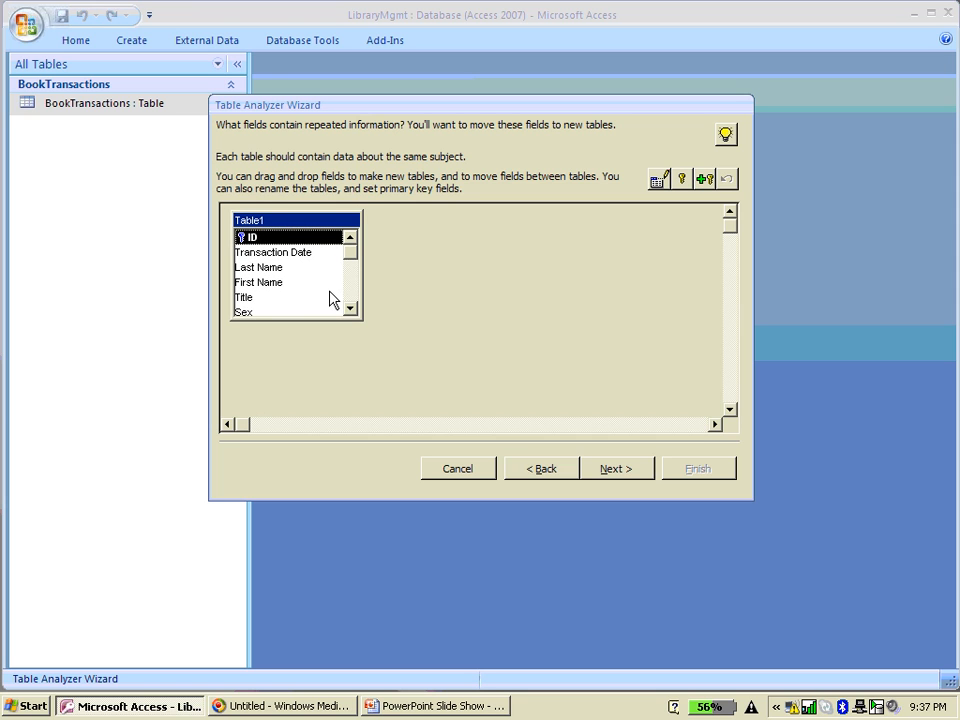
# - Split the Last Name field out of Table1 into a new table named Members, and reposition and enlarge that table
pyautogui.moveTo(272, 267); pyautogui.dragTo(541, 276)
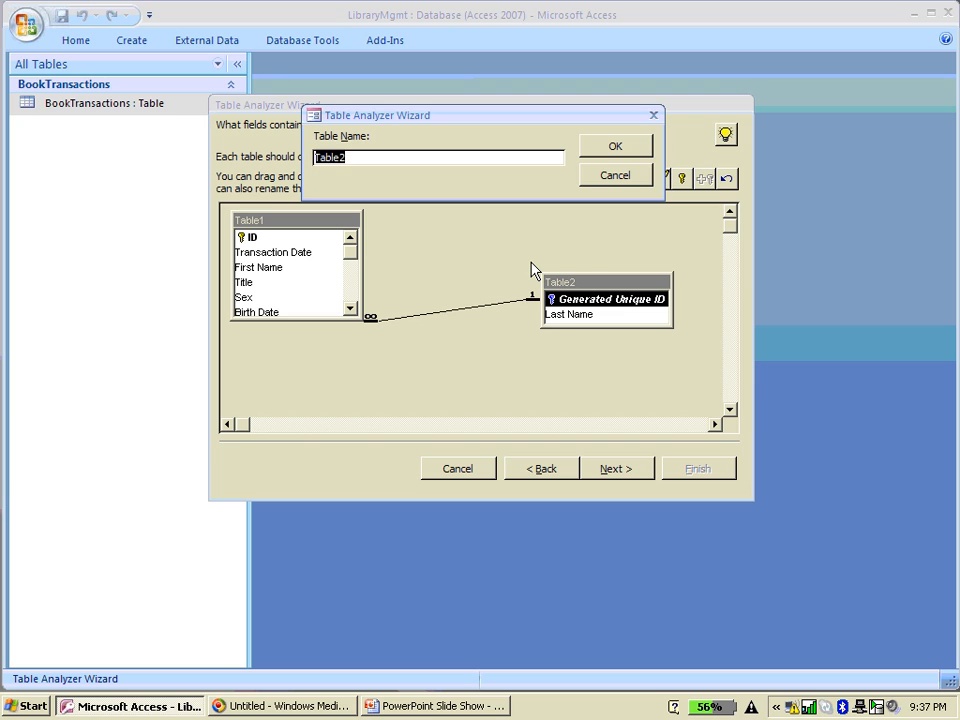
pyautogui.write('Members')
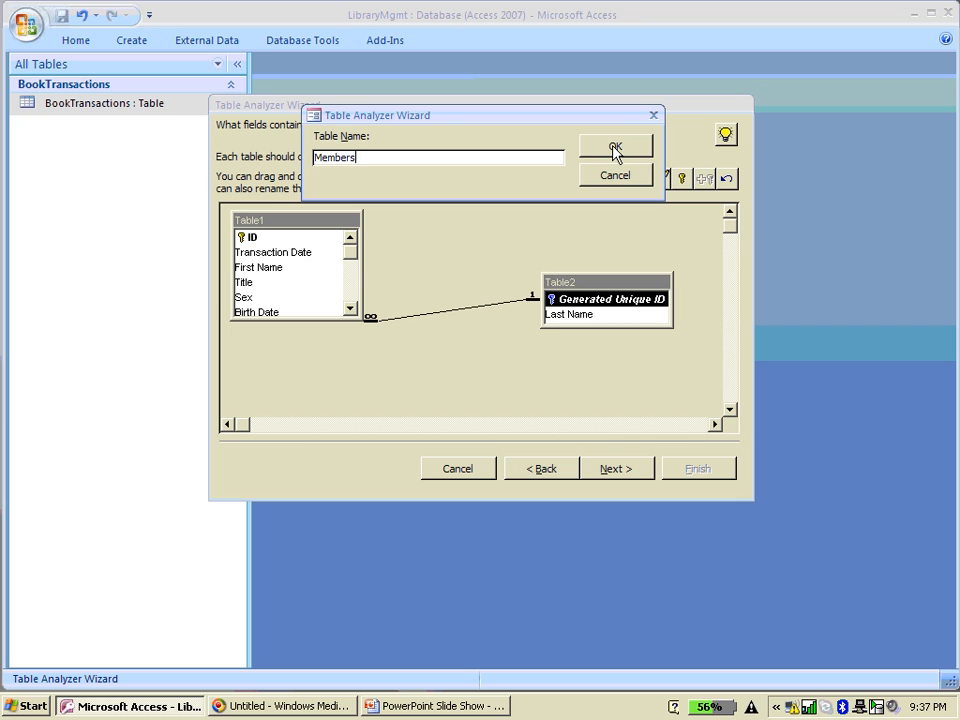
pyautogui.click(628, 147)
pyautogui.moveTo(590, 282); pyautogui.dragTo(534, 226)
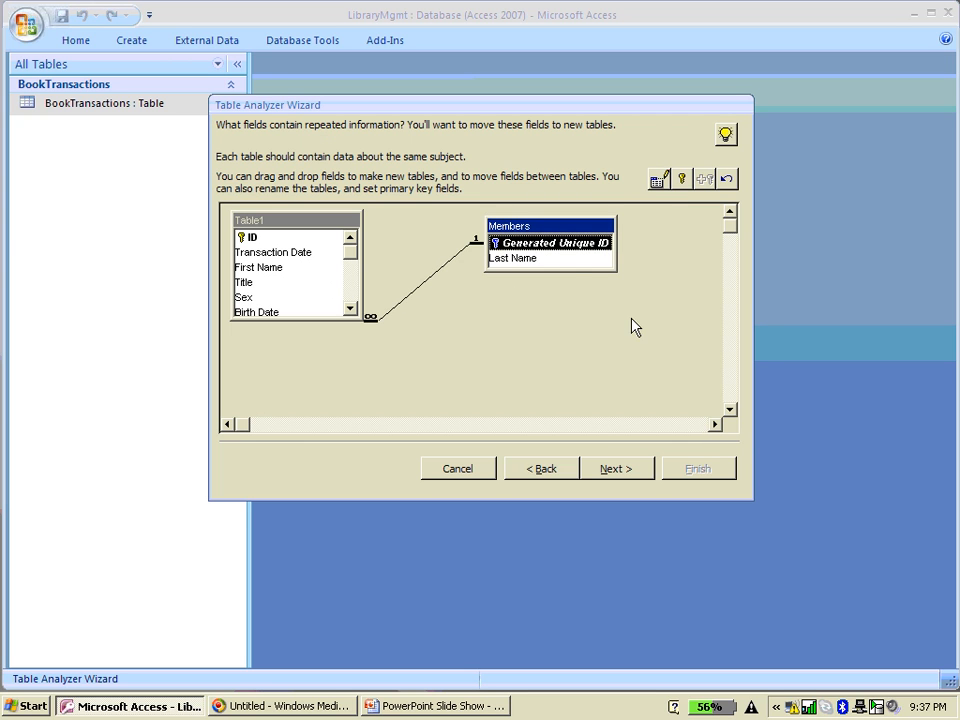
pyautogui.moveTo(564, 270); pyautogui.dragTo(585, 414)
pyautogui.moveTo(534, 232); pyautogui.dragTo(636, 222)
# - Move the remaining member fields, from First Name and Title through Address, City, Postal Code and the three phone fields, into Members
pyautogui.moveTo(260, 268); pyautogui.dragTo(633, 278)
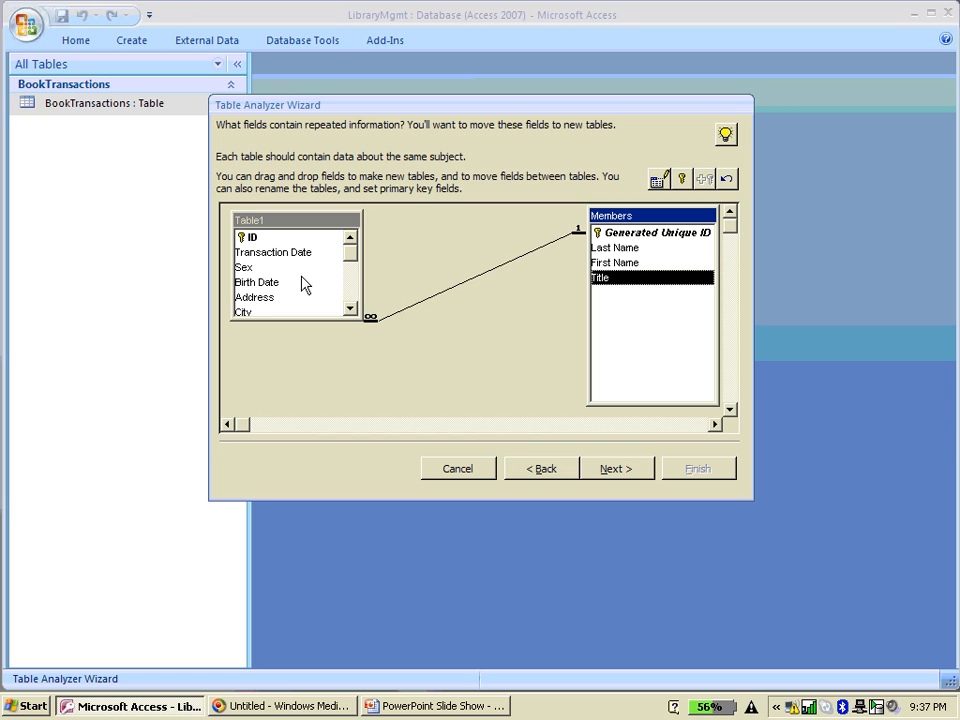
pyautogui.moveTo(255, 266); pyautogui.dragTo(650, 306)
pyautogui.moveTo(240, 283); pyautogui.dragTo(600, 318)
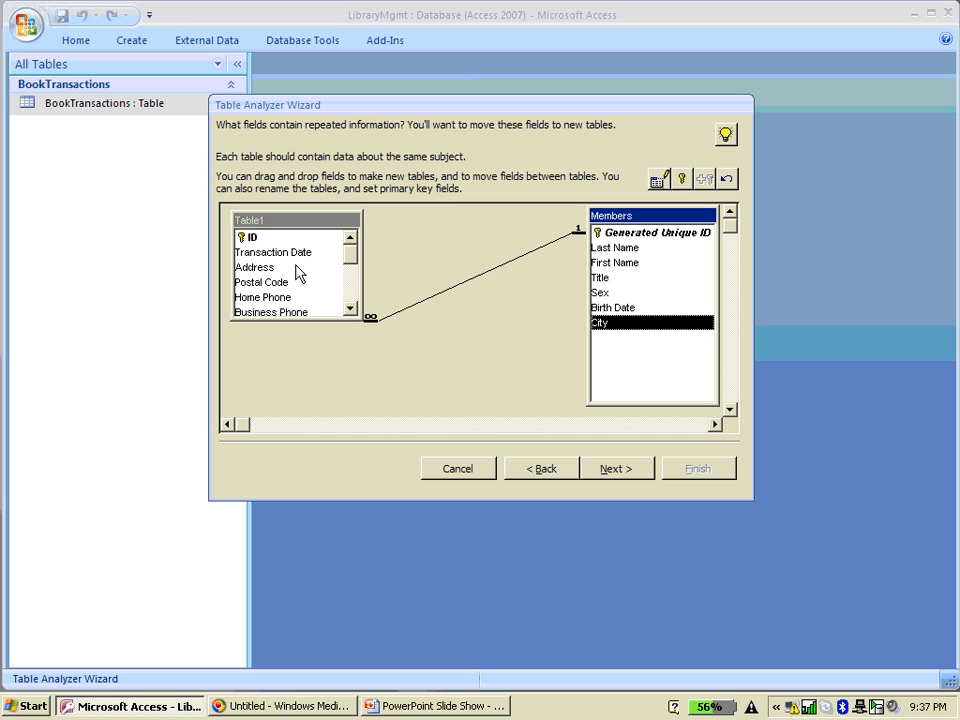
pyautogui.moveTo(262, 267); pyautogui.dragTo(650, 338)
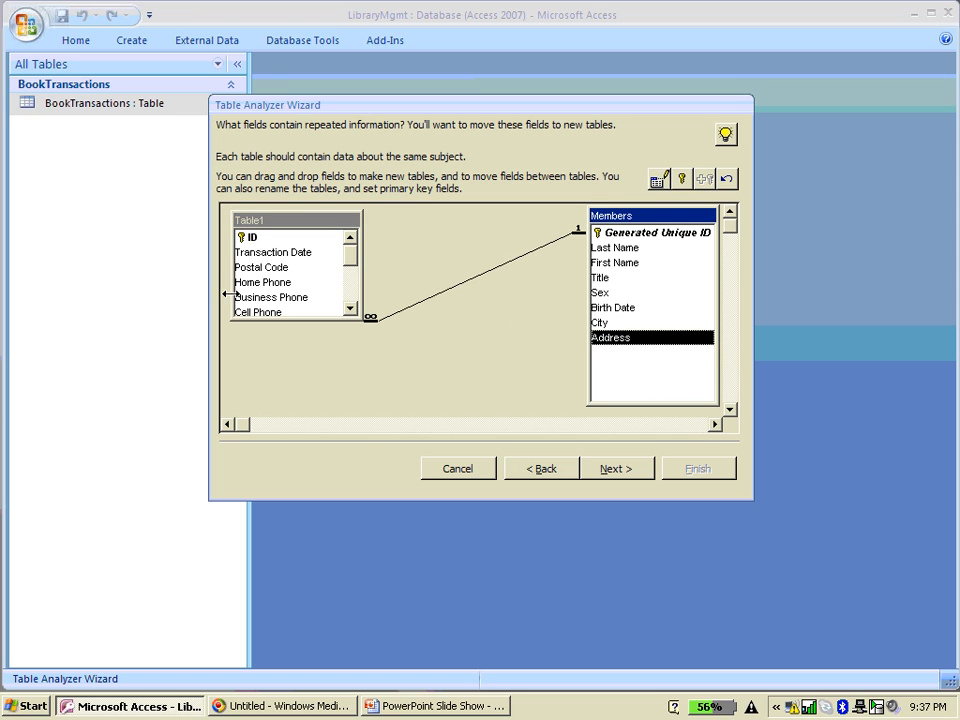
pyautogui.moveTo(248, 269); pyautogui.dragTo(618, 356)
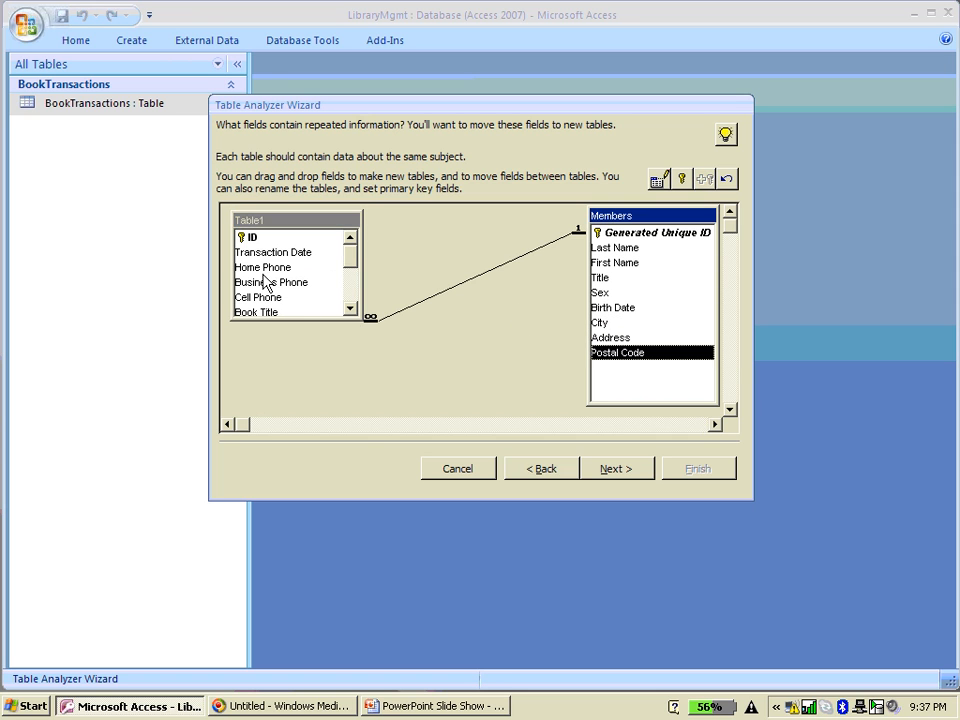
pyautogui.moveTo(275, 267); pyautogui.dragTo(587, 390)
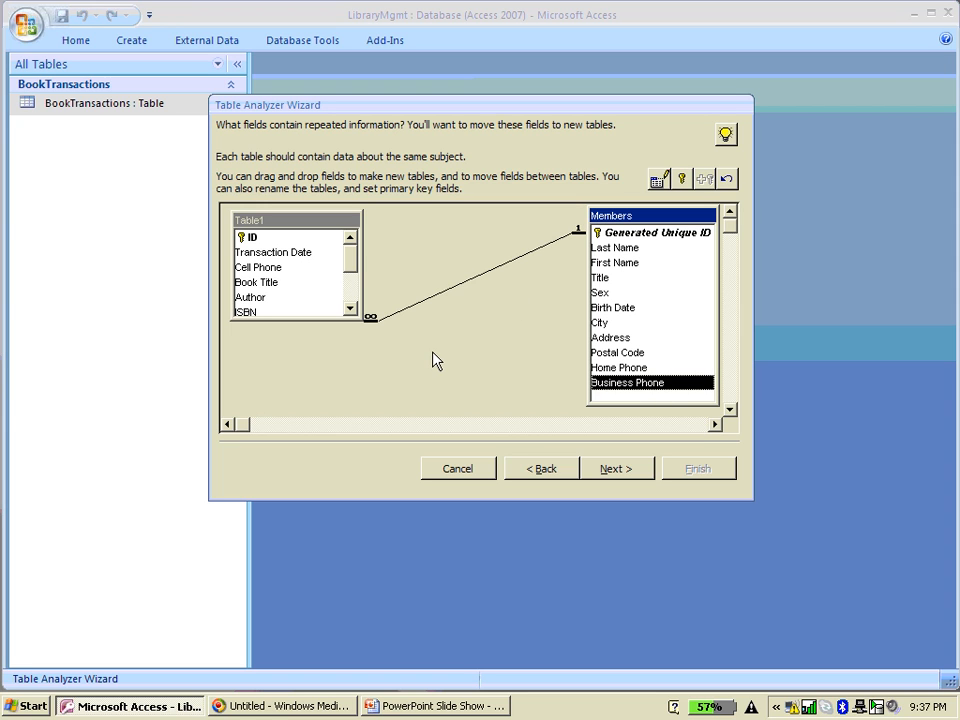
pyautogui.moveTo(262, 267); pyautogui.dragTo(606, 399)
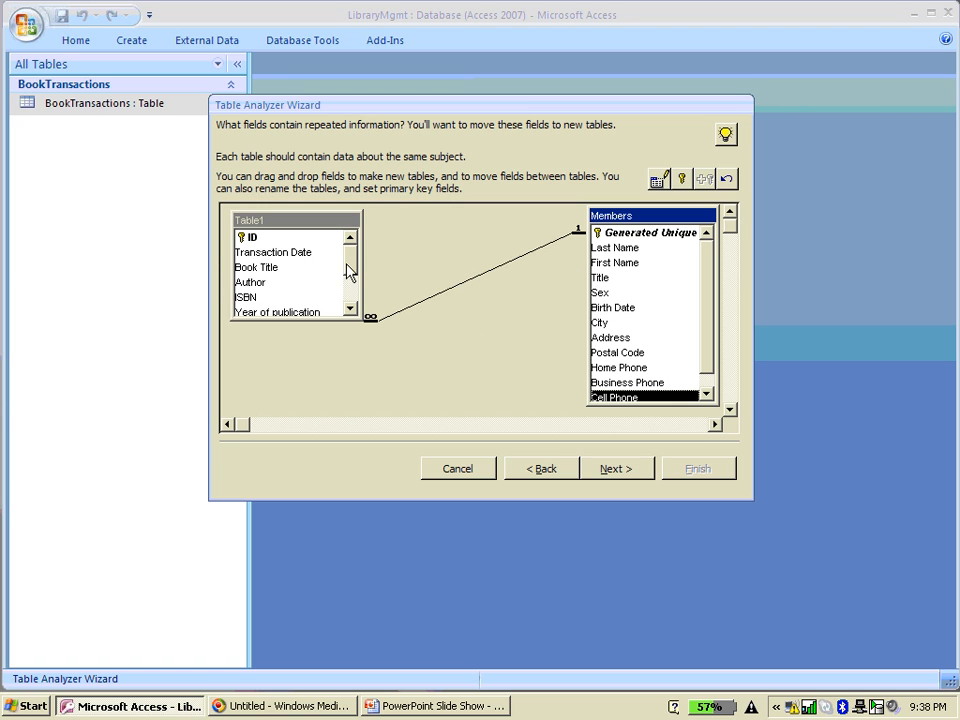
# - Split the ISBN field out of Table1 into a new table named Books, and reposition and enlarge that table
pyautogui.moveTo(248, 298); pyautogui.dragTo(449, 351)
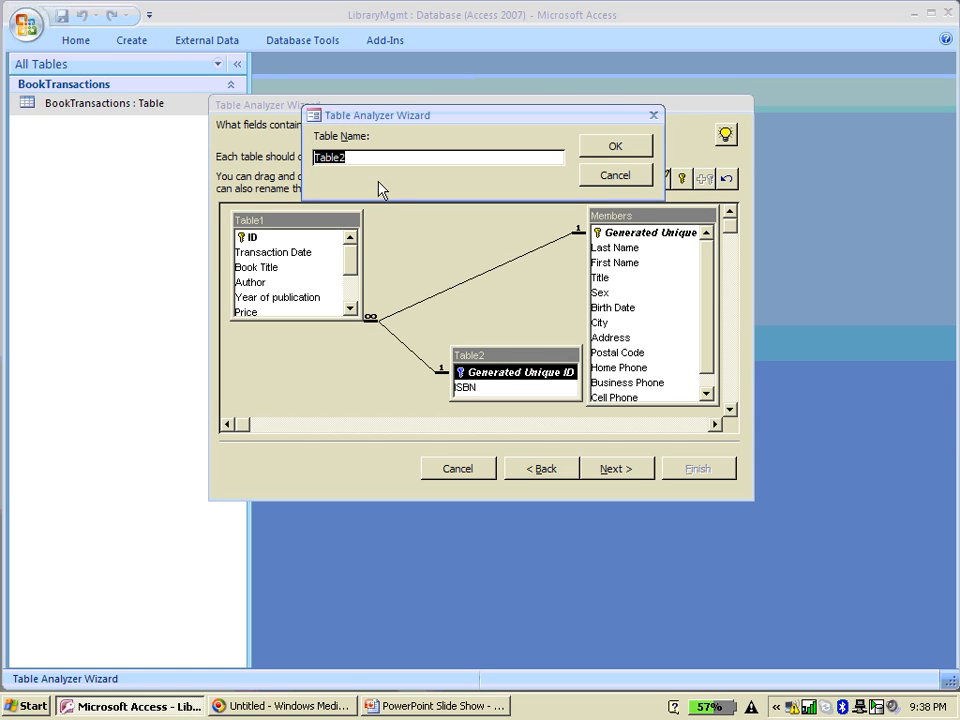
pyautogui.write('Books')
pyautogui.click(630, 152)
pyautogui.moveTo(470, 355); pyautogui.dragTo(449, 304)
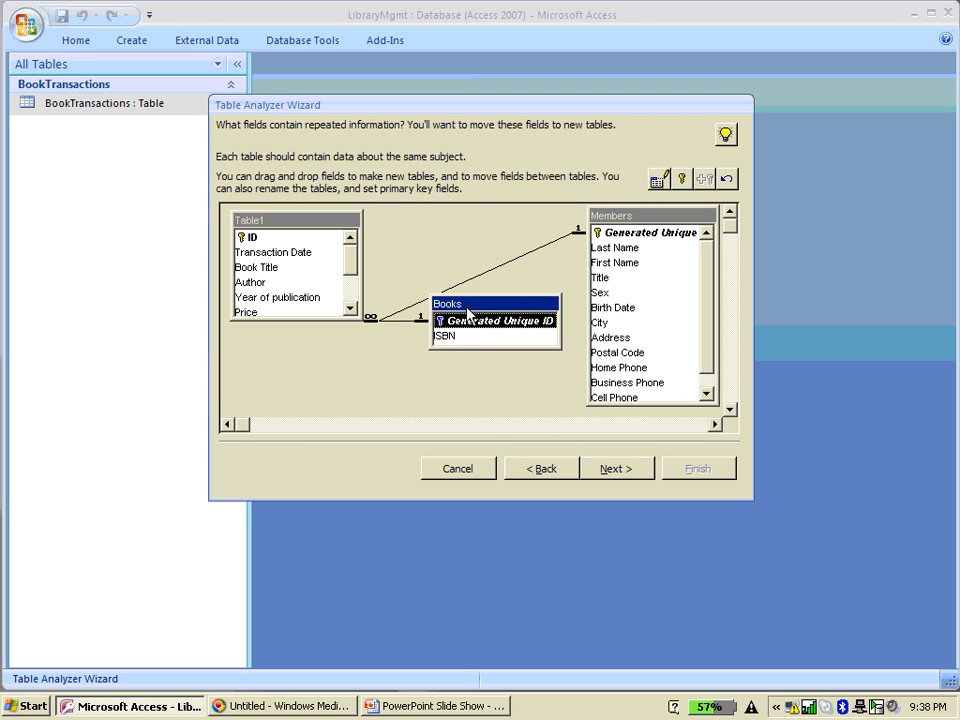
pyautogui.moveTo(474, 349); pyautogui.dragTo(475, 390)
# - Move Book Title, Author, Year of publication, Price and Release Date into Books, and arrange the table so all its fields show
pyautogui.moveTo(265, 267); pyautogui.dragTo(480, 355)
pyautogui.moveTo(250, 267); pyautogui.dragTo(450, 365)
pyautogui.moveTo(270, 277); pyautogui.dragTo(476, 390)
pyautogui.moveTo(265, 267); pyautogui.dragTo(450, 398)
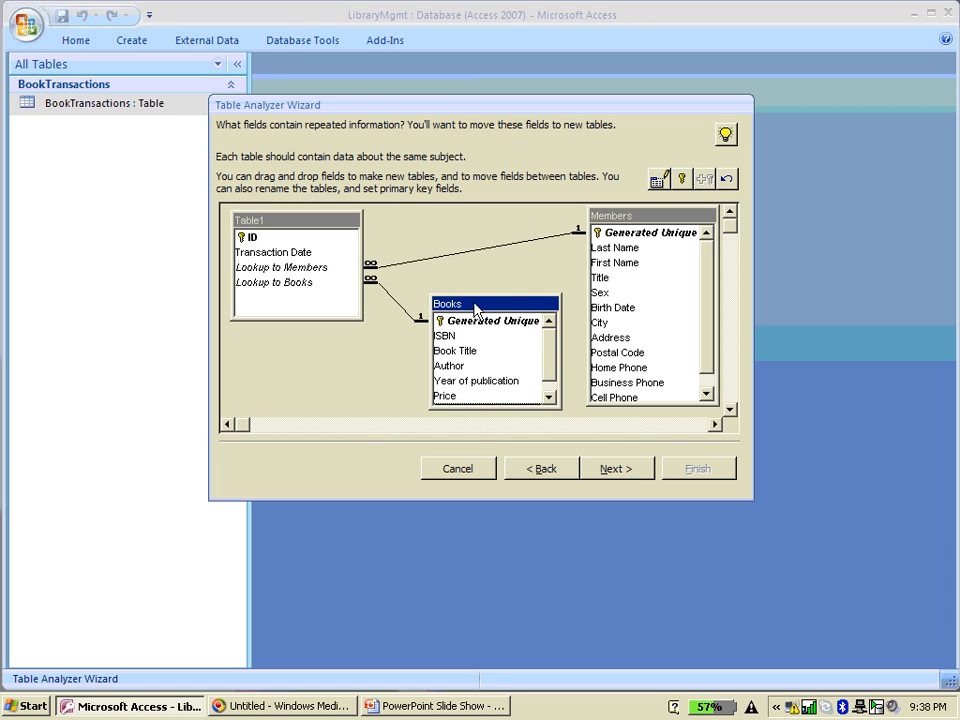
pyautogui.moveTo(476, 303); pyautogui.dragTo(477, 268)
pyautogui.moveTo(481, 372); pyautogui.dragTo(480, 411)
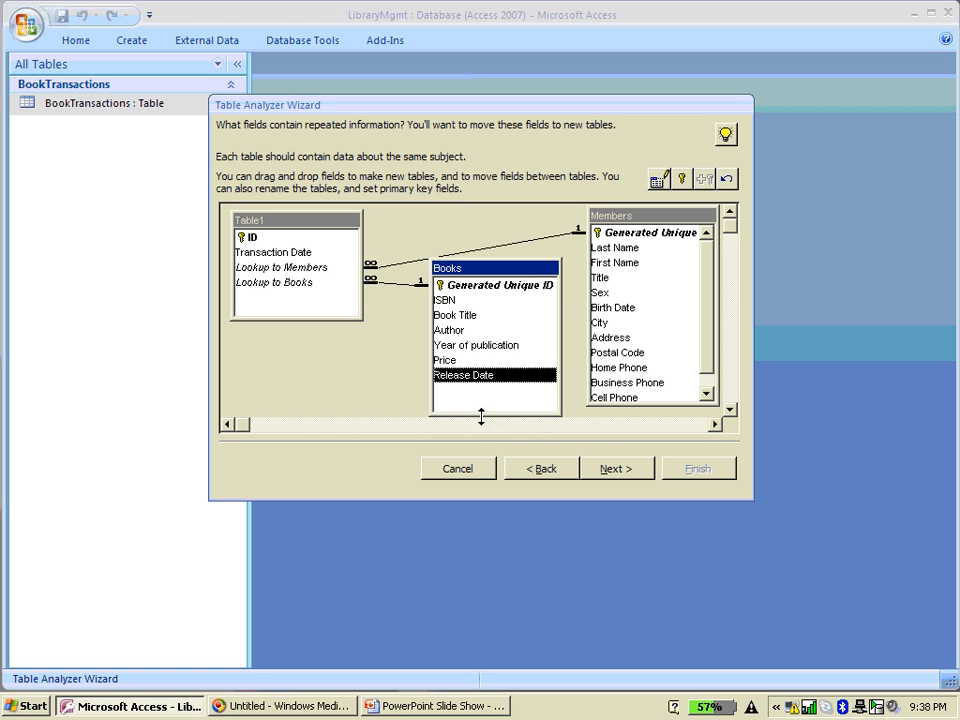
pyautogui.moveTo(465, 277)
pyautogui.mouseDown()
pyautogui.moveTo(476, 304)
pyautogui.moveTo(476, 284)
pyautogui.mouseUp()
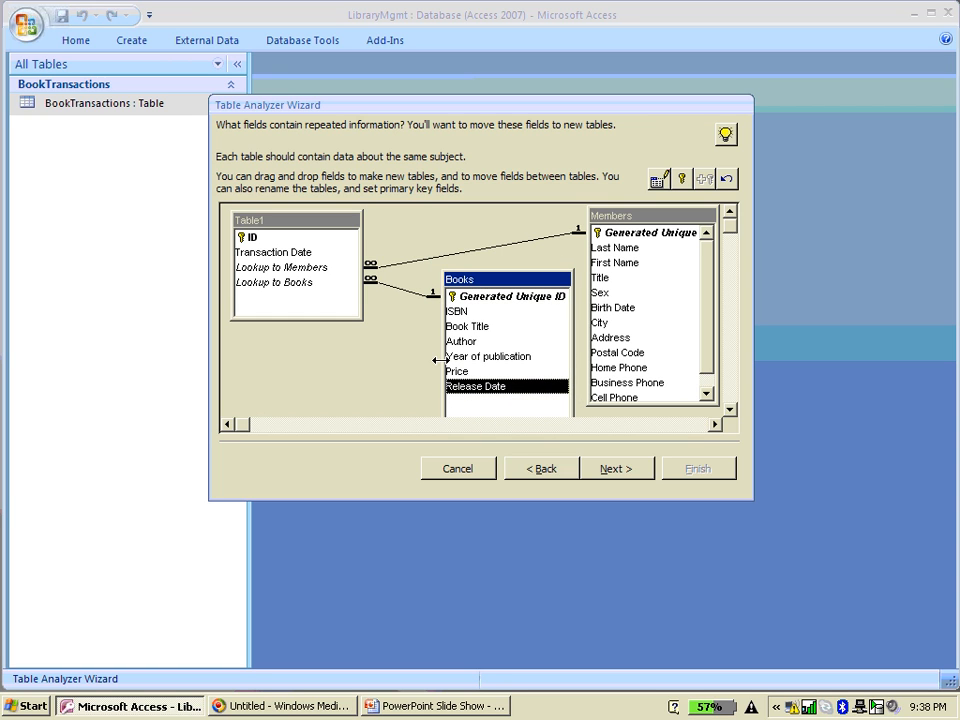
pyautogui.moveTo(516, 281); pyautogui.dragTo(498, 278)
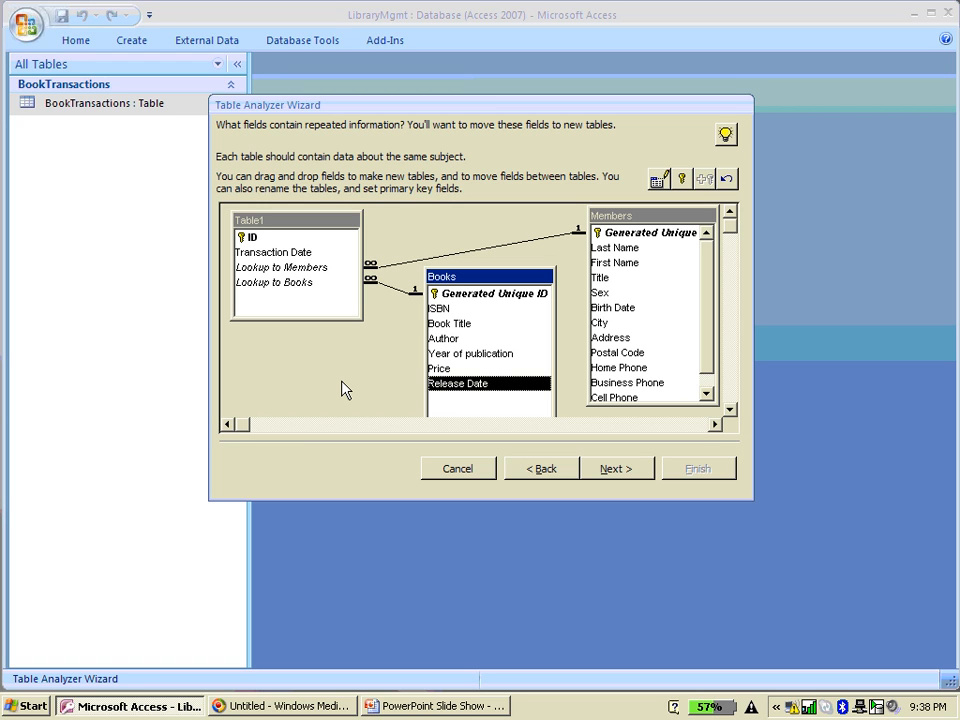
# - Set ISBN as the primary key of the Books table
pyautogui.click(478, 338)
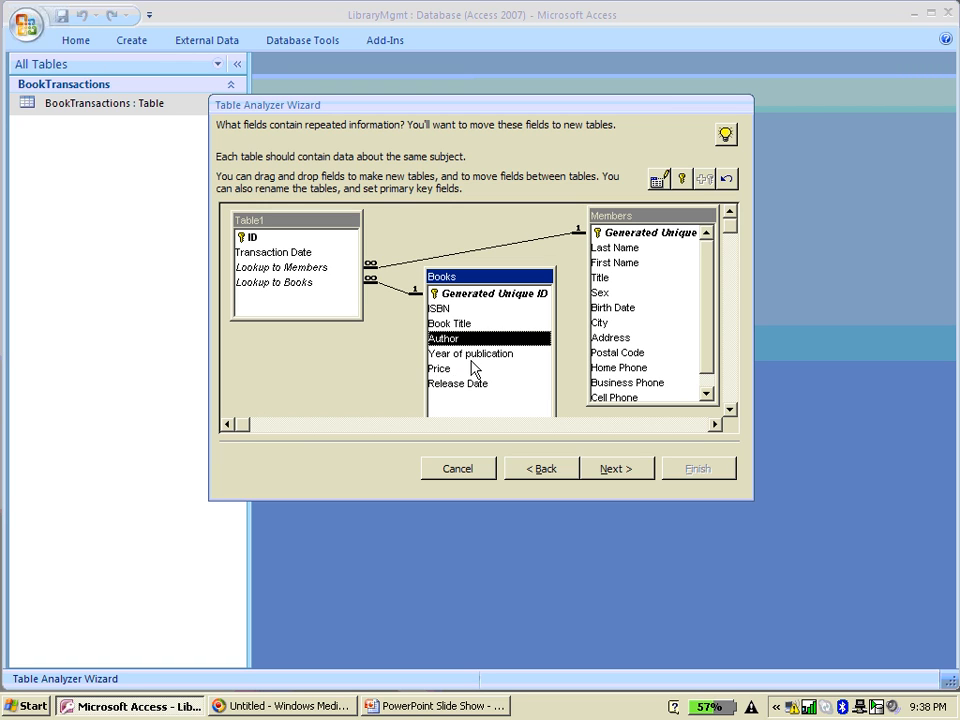
pyautogui.click(443, 312)
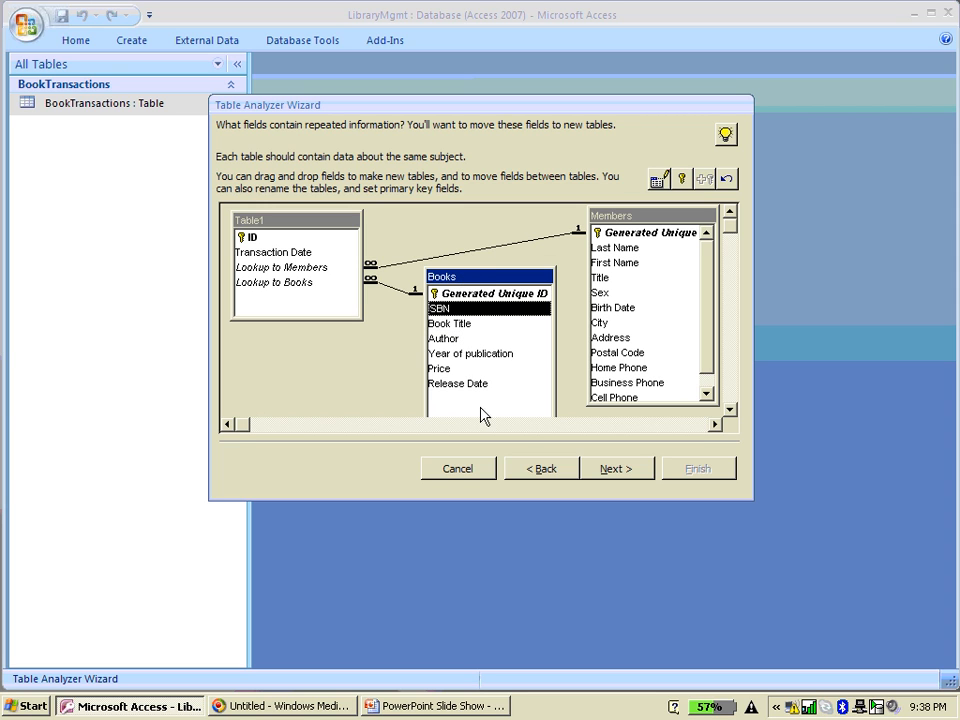
pyautogui.click(682, 178)
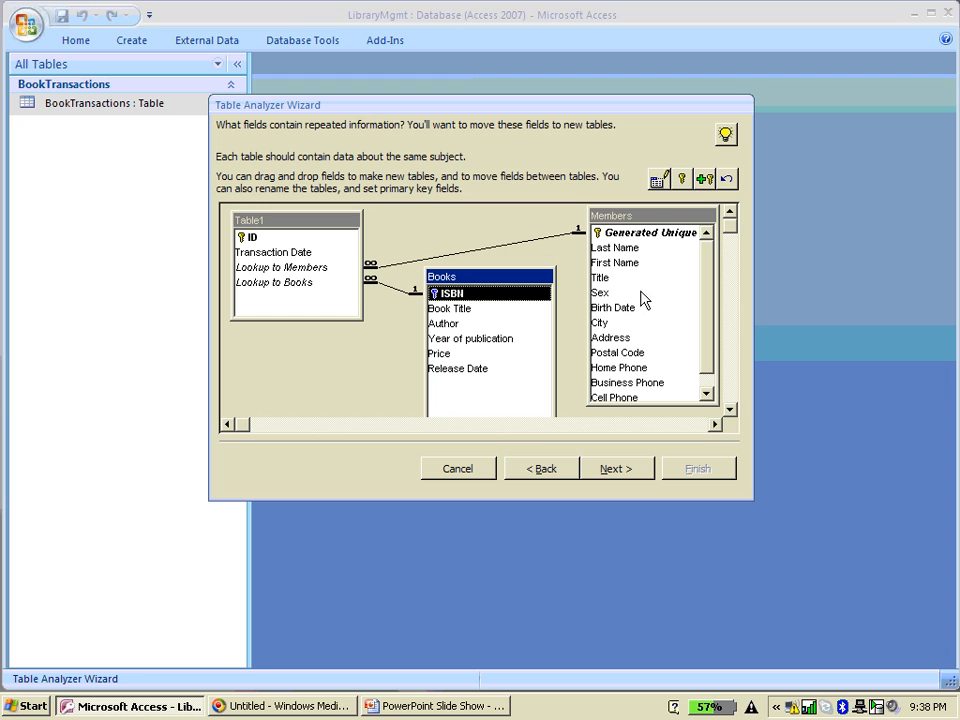
# - Select the generated key in Members, try to continue with the proposed split, and cancel the Table Analyzer
pyautogui.click(682, 232)
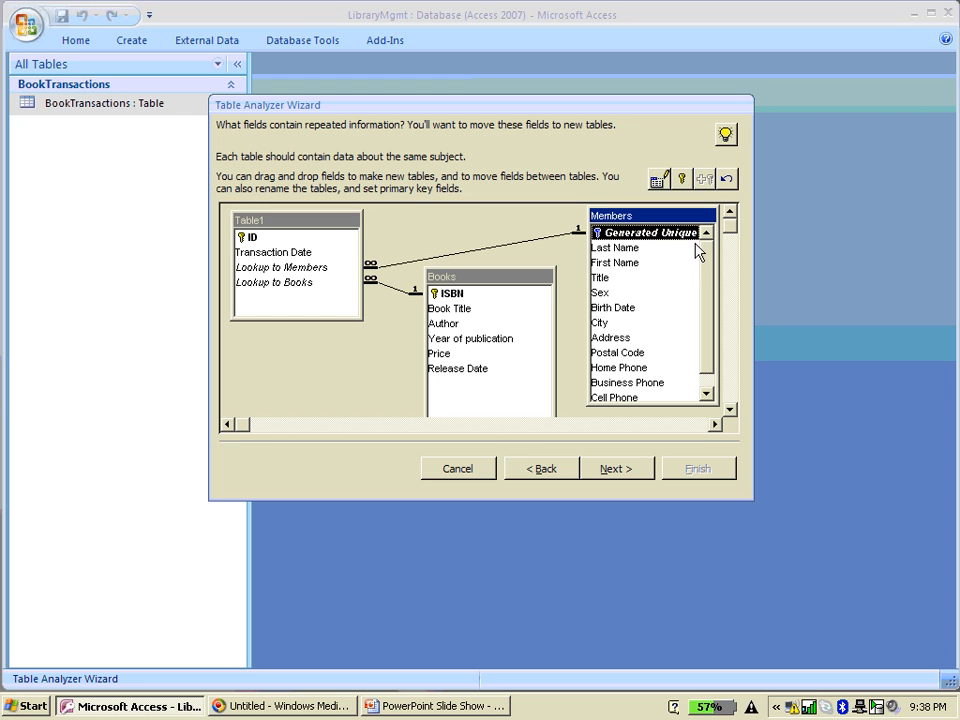
pyautogui.moveTo(704, 257)
pyautogui.mouseDown()
pyautogui.moveTo(705, 348)
pyautogui.moveTo(700, 256)
pyautogui.mouseUp()
pyautogui.moveTo(710, 255); pyautogui.dragTo(666, 257)
pyautogui.click(628, 476)
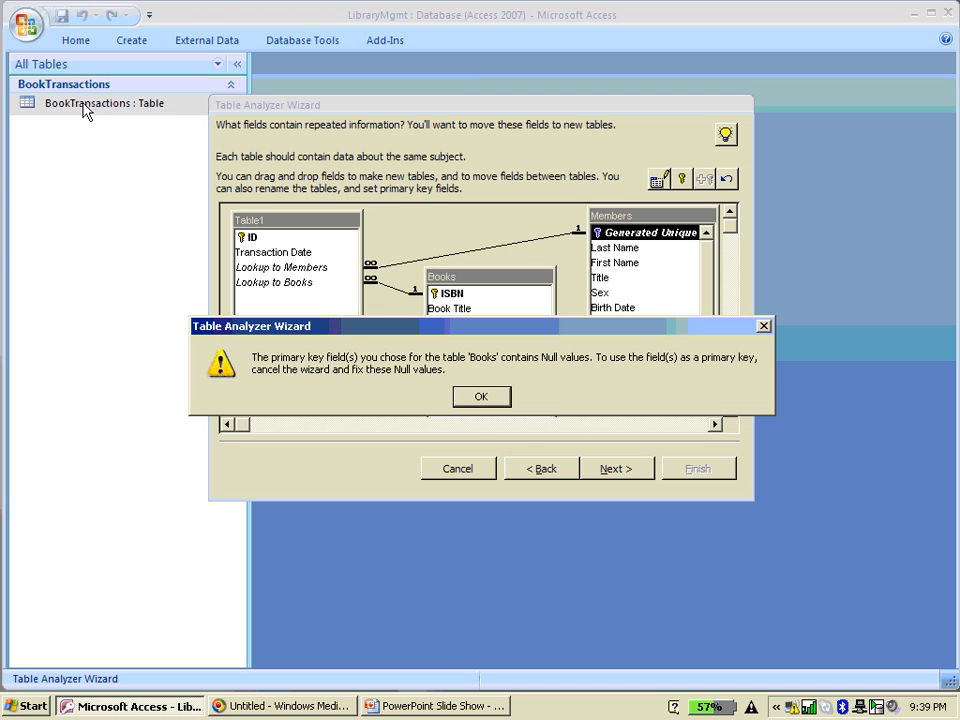
pyautogui.click(481, 398)
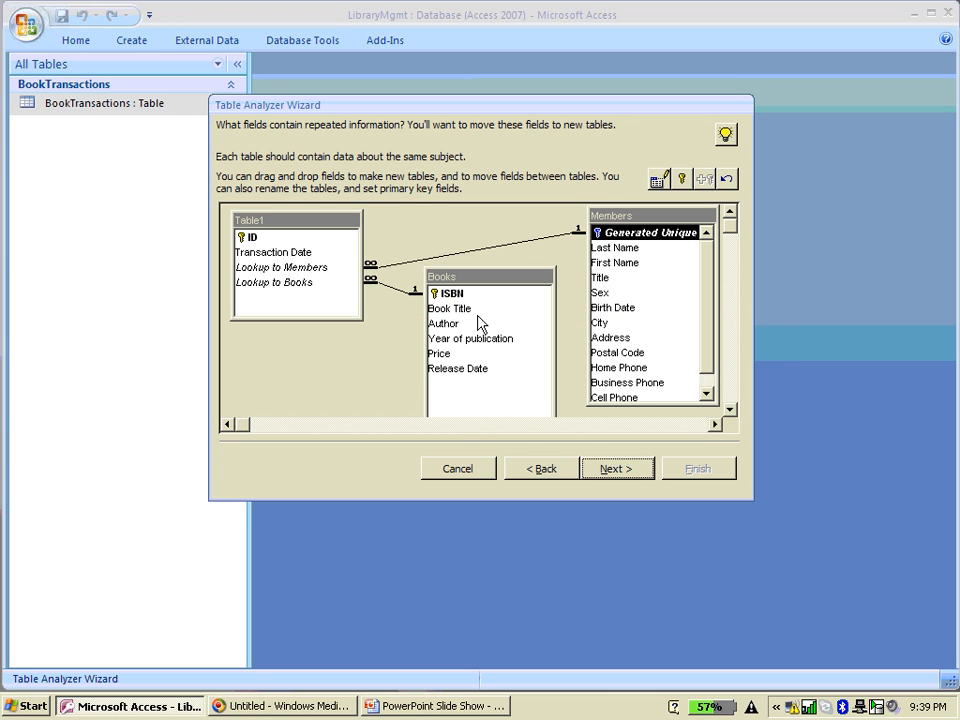
pyautogui.click(465, 472)
# - Open the BookTransactions datasheet and check the ISBN column down to the last records for missing values
pyautogui.rightClick(92, 111)
pyautogui.click(71, 107)
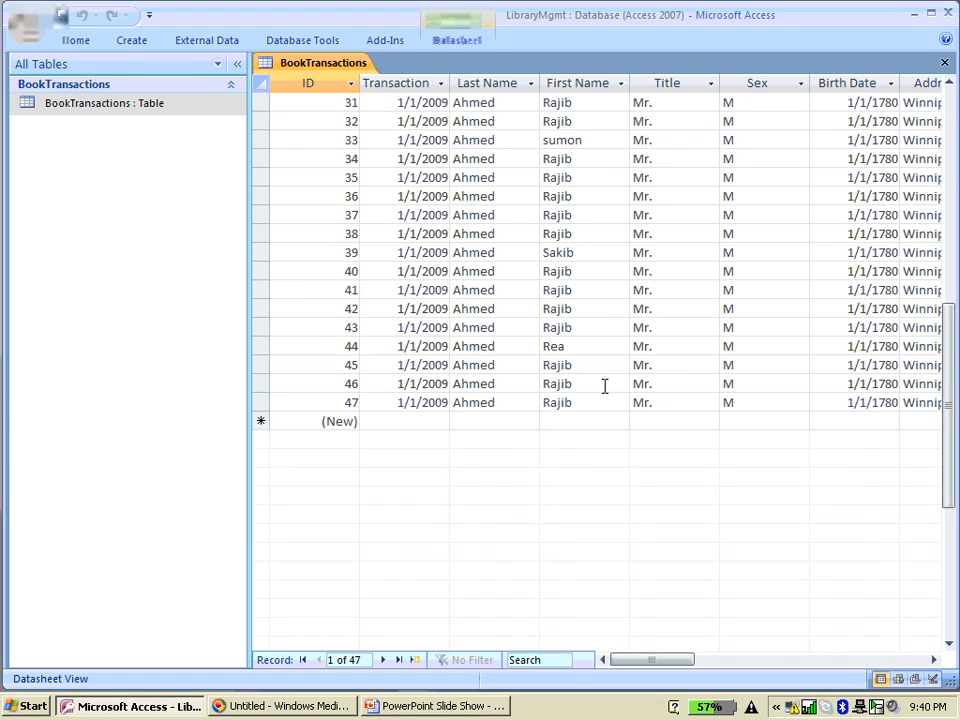
pyautogui.scroll(9, 603, 390)
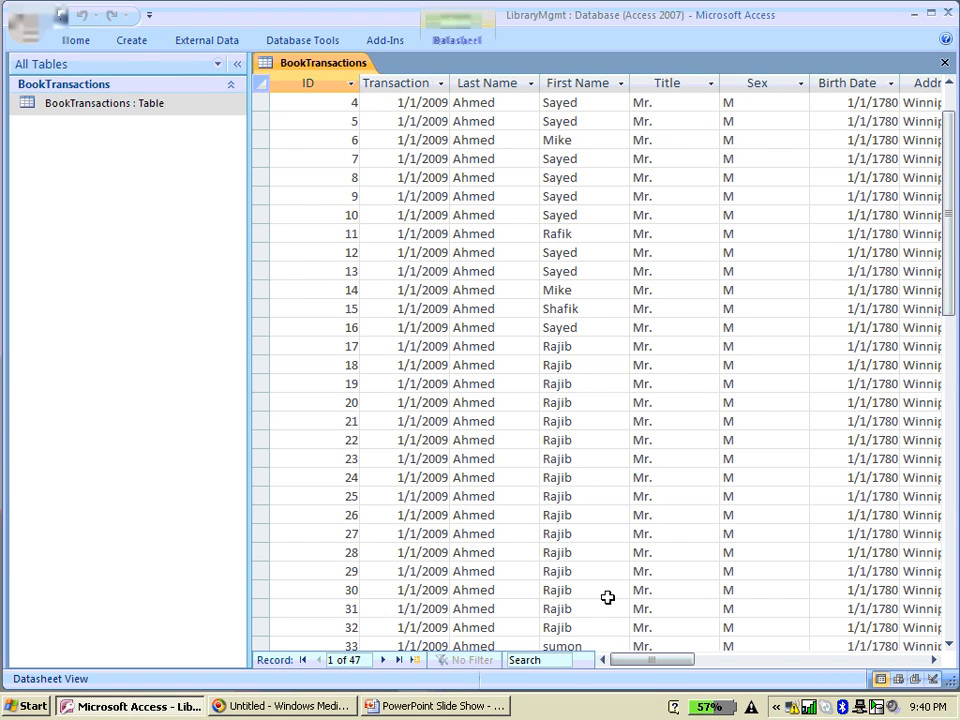
pyautogui.moveTo(654, 665); pyautogui.dragTo(853, 669)
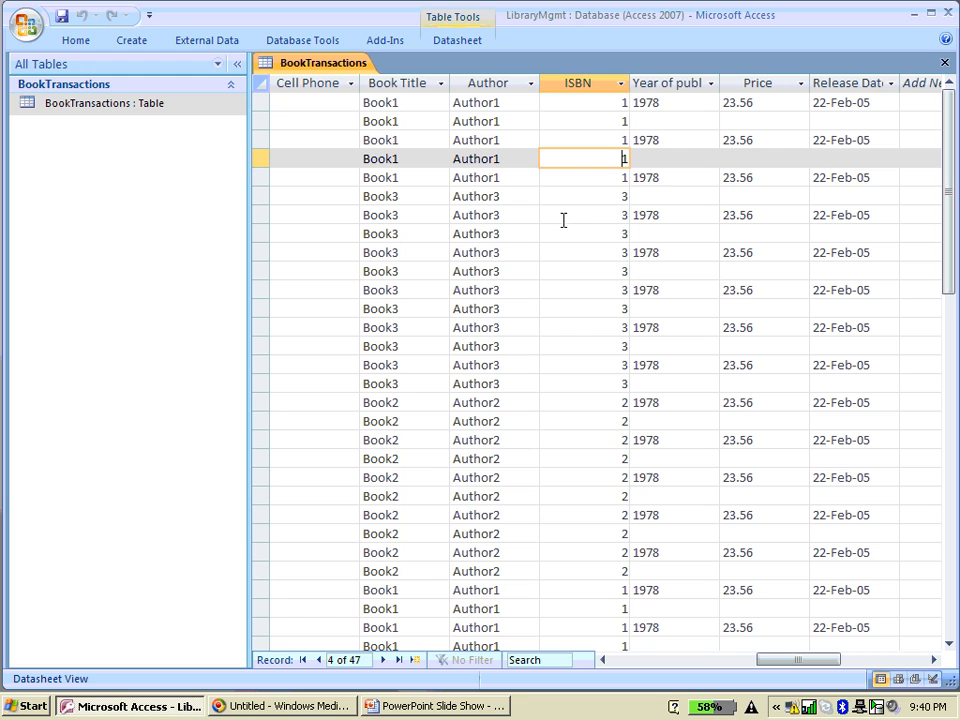
pyautogui.scroll(-9, 557, 229)
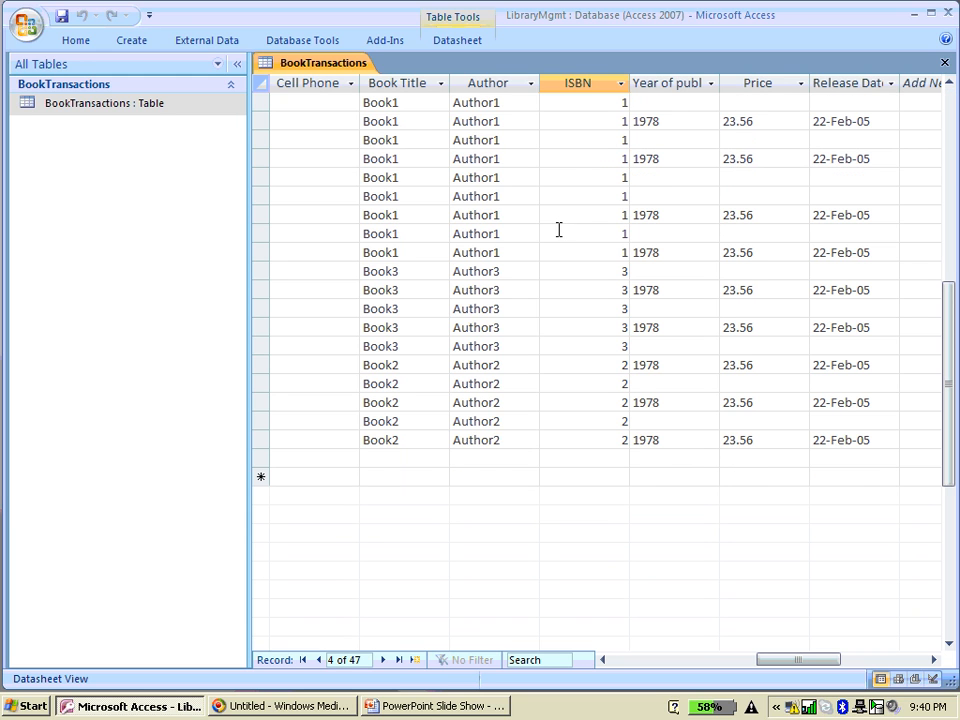
pyautogui.click(588, 440)
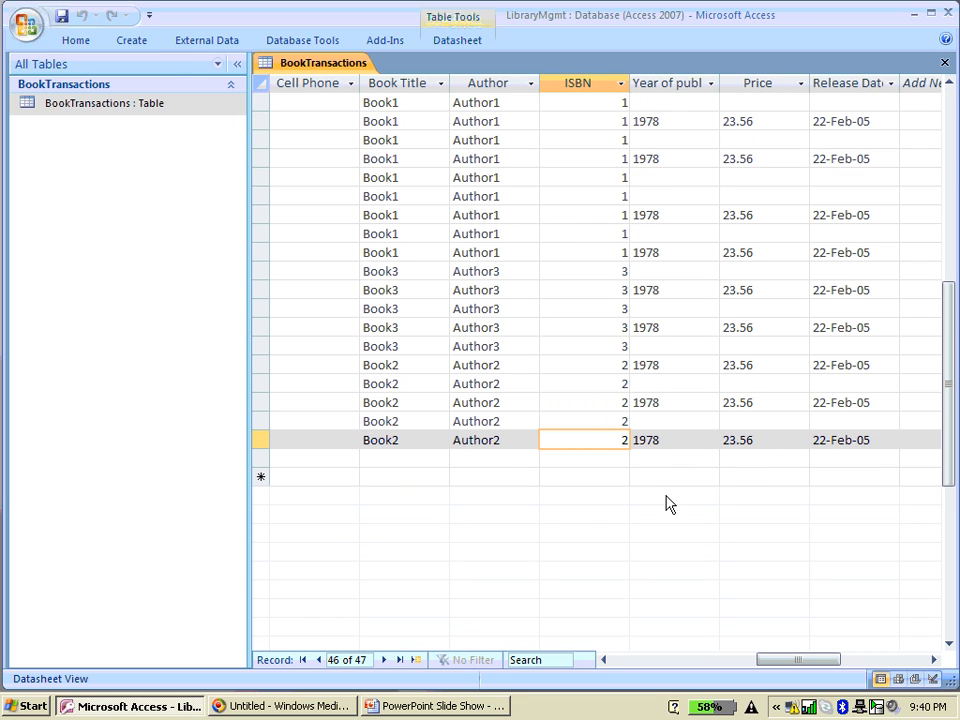
pyautogui.hotkey('shift', 'Tab')
pyautogui.hotkey('shift', 'Tab')
pyautogui.hotkey('shift', 'Tab')
pyautogui.hotkey('shift', 'Tab')
pyautogui.hotkey('shift', 'Tab')
pyautogui.hotkey('shift', 'Tab')
pyautogui.hotkey('shift', 'Tab')
pyautogui.hotkey('shift', 'Tab')
pyautogui.hotkey('shift', 'Tab')
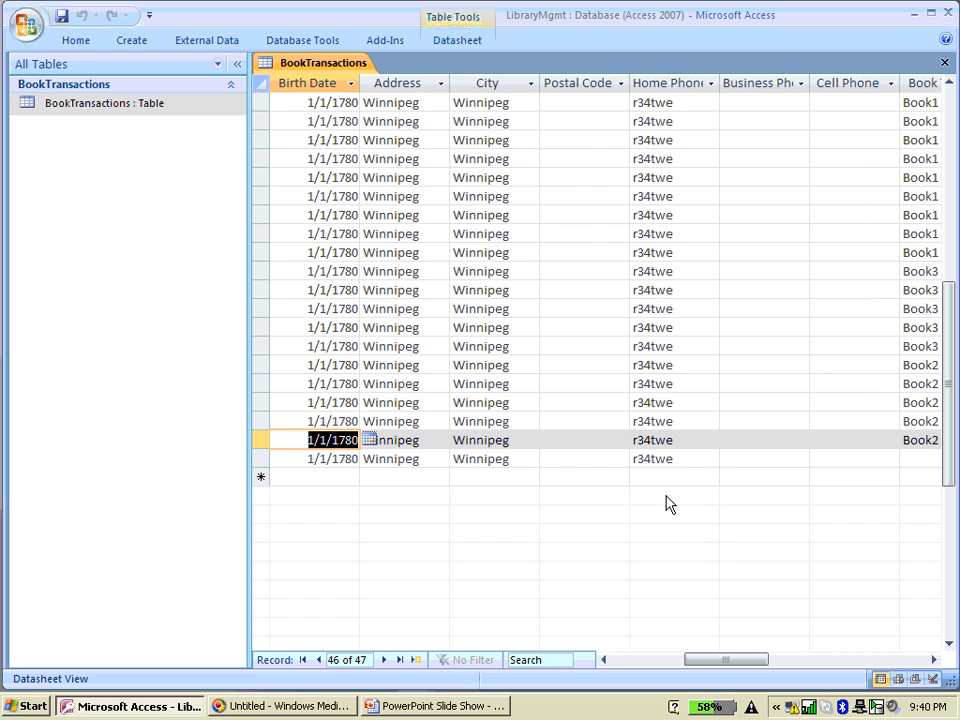
pyautogui.hotkey('shift', 'Tab')
pyautogui.hotkey('shift', 'Tab')
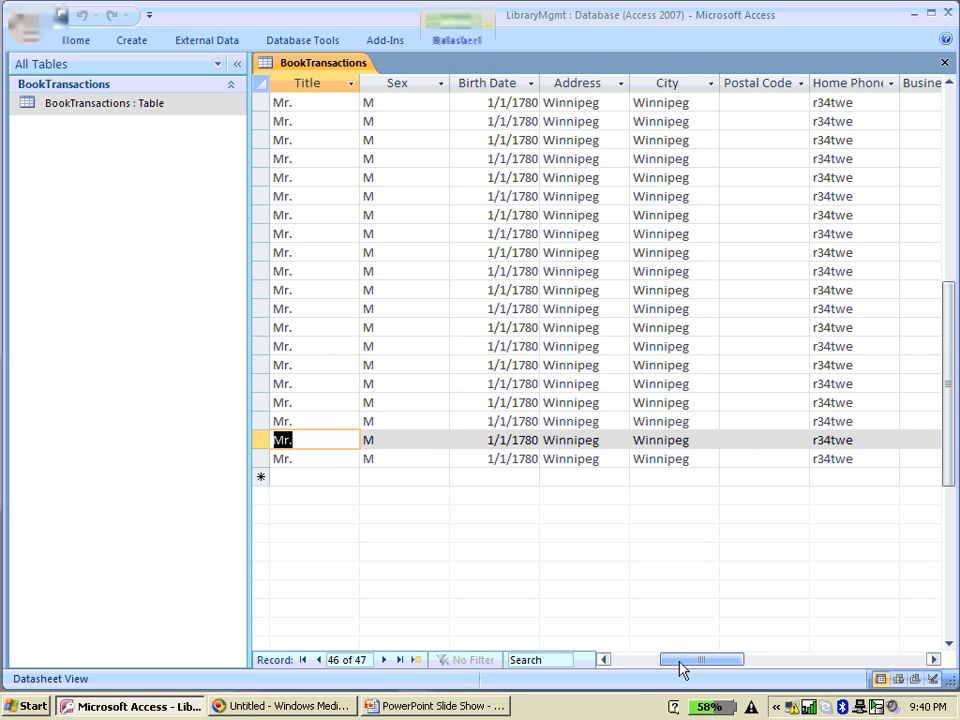
pyautogui.click(260, 459)
pyautogui.rightClick(259, 459)
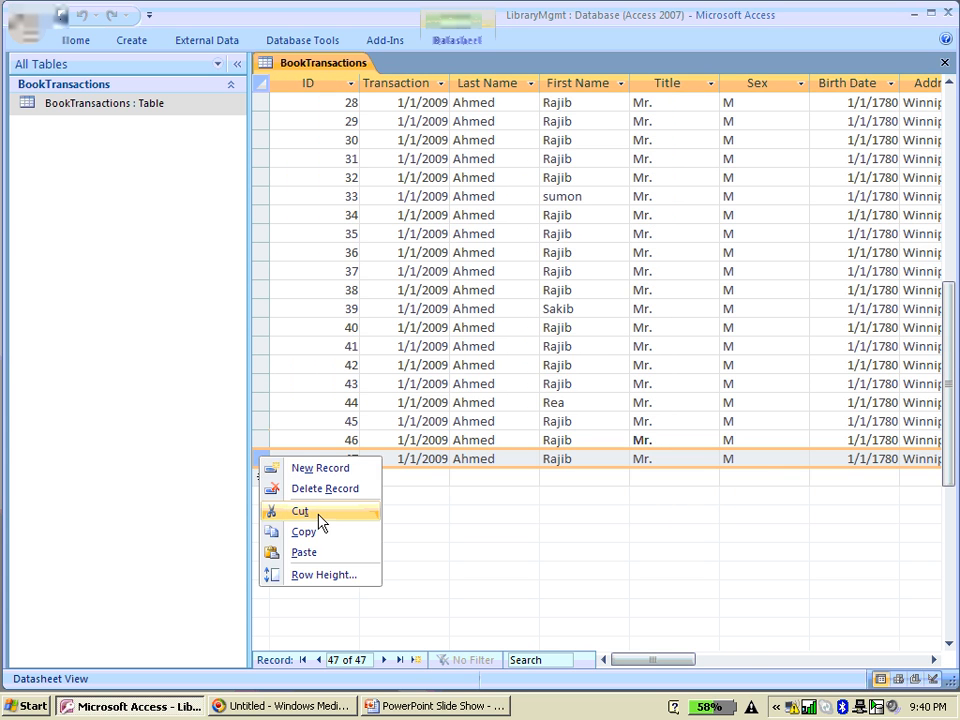
pyautogui.click(660, 660)
# - Enter 2 as the missing ISBN in the last BookTransactions record
pyautogui.moveTo(660, 660); pyautogui.dragTo(795, 668)
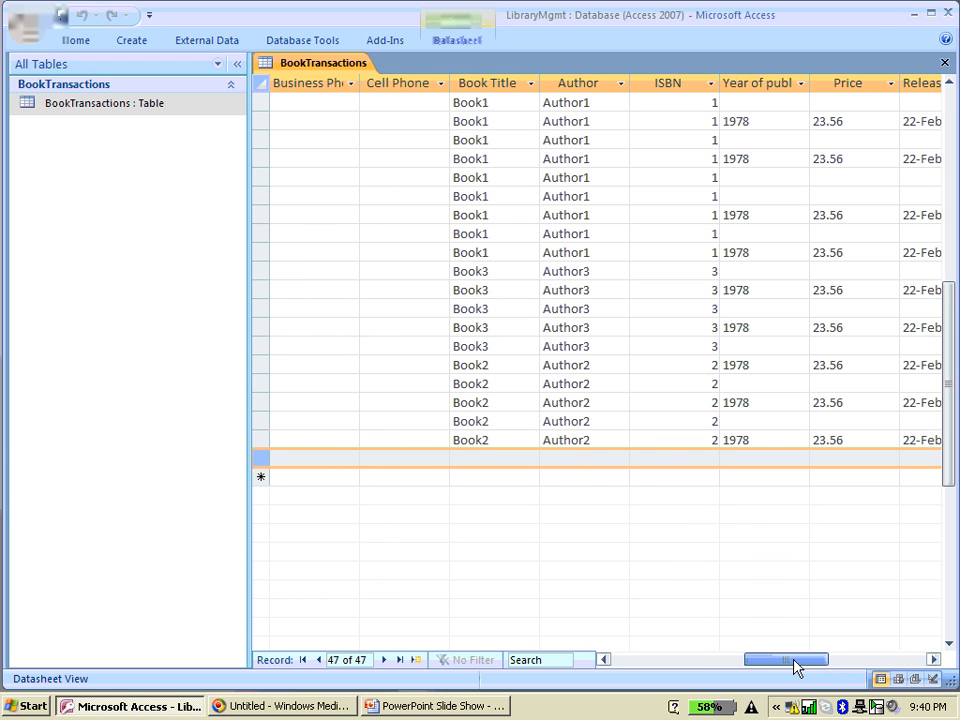
pyautogui.click(684, 457)
pyautogui.write('2')
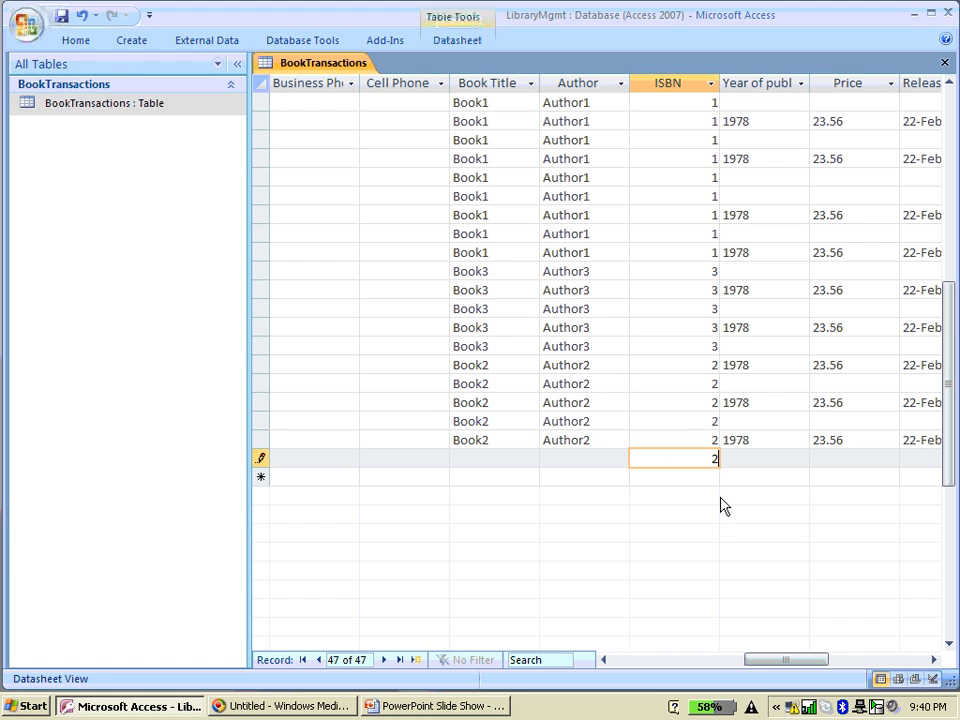
# - Copy Author2 and Book2 from the record above into the last record's Author and Book Title fields
pyautogui.click(536, 441)
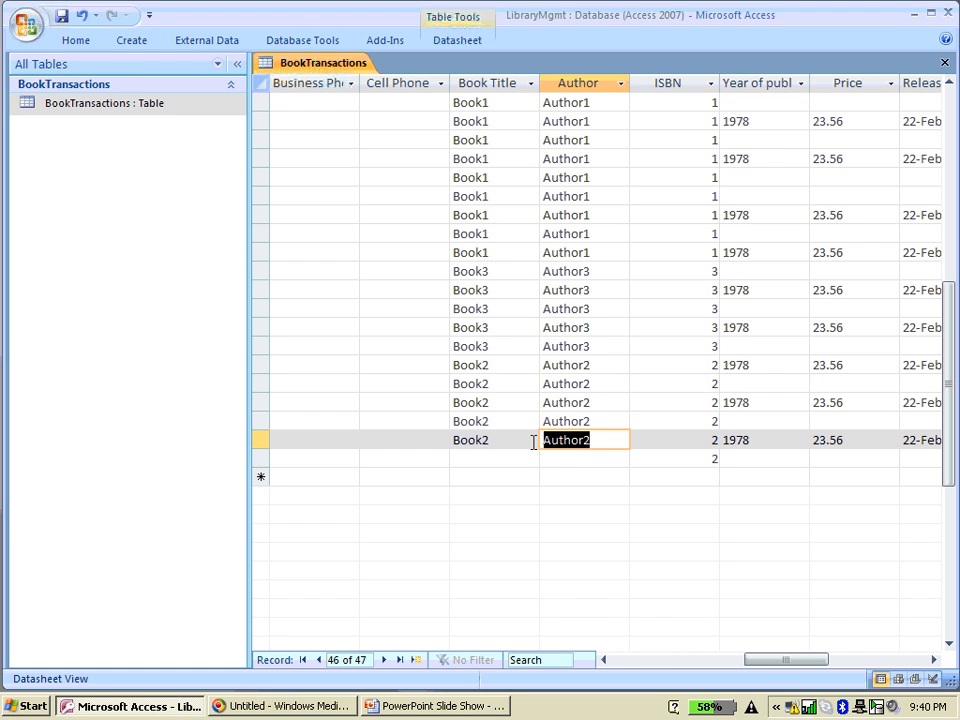
pyautogui.rightClick(553, 443)
pyautogui.click(588, 474)
pyautogui.click(549, 458)
pyautogui.rightClick(550, 458)
pyautogui.click(594, 508)
pyautogui.click(455, 440)
pyautogui.rightClick(460, 440)
pyautogui.click(488, 470)
pyautogui.click(456, 458)
pyautogui.rightClick(458, 458)
pyautogui.click(497, 506)
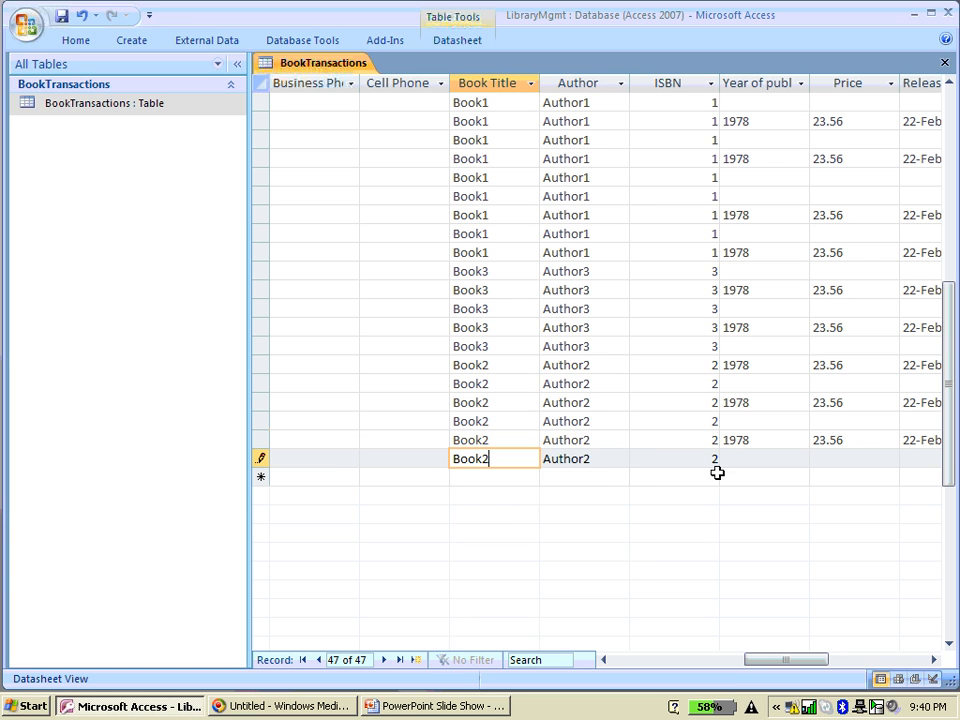
# - Copy the publication year 1978 from the record above into the last record
pyautogui.click(761, 458)
pyautogui.click(756, 440)
pyautogui.moveTo(756, 440); pyautogui.dragTo(727, 440)
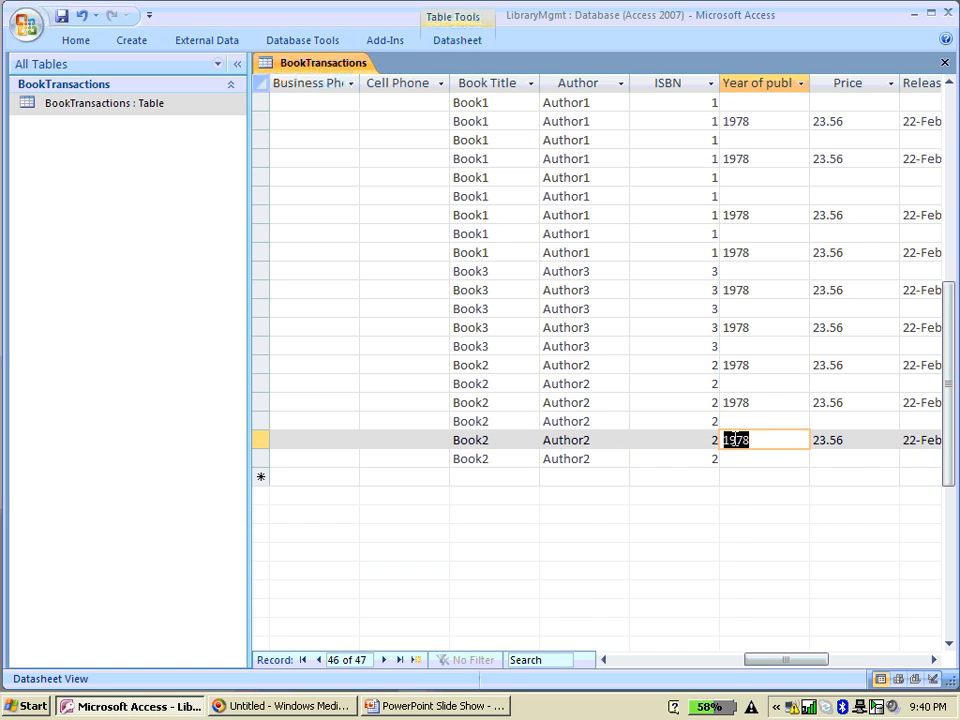
pyautogui.rightClick(728, 440)
pyautogui.click(626, 478)
pyautogui.click(761, 459)
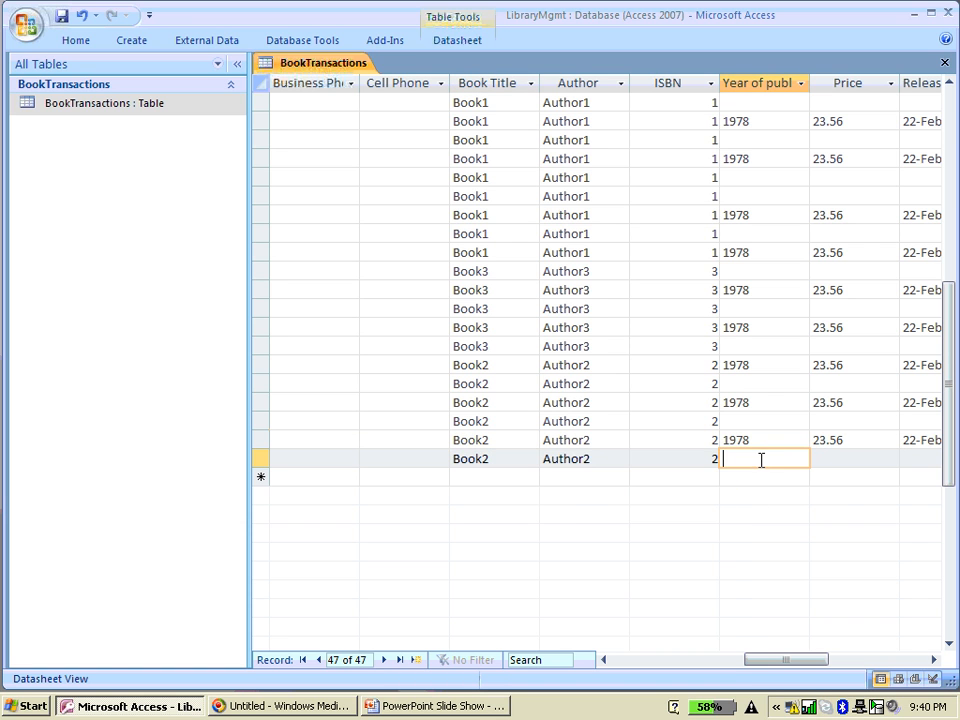
pyautogui.rightClick(761, 459)
pyautogui.click(656, 519)
# - Try to copy the Price and Release Date together from the record above into the last record
pyautogui.click(847, 440)
pyautogui.moveTo(782, 662); pyautogui.dragTo(815, 662)
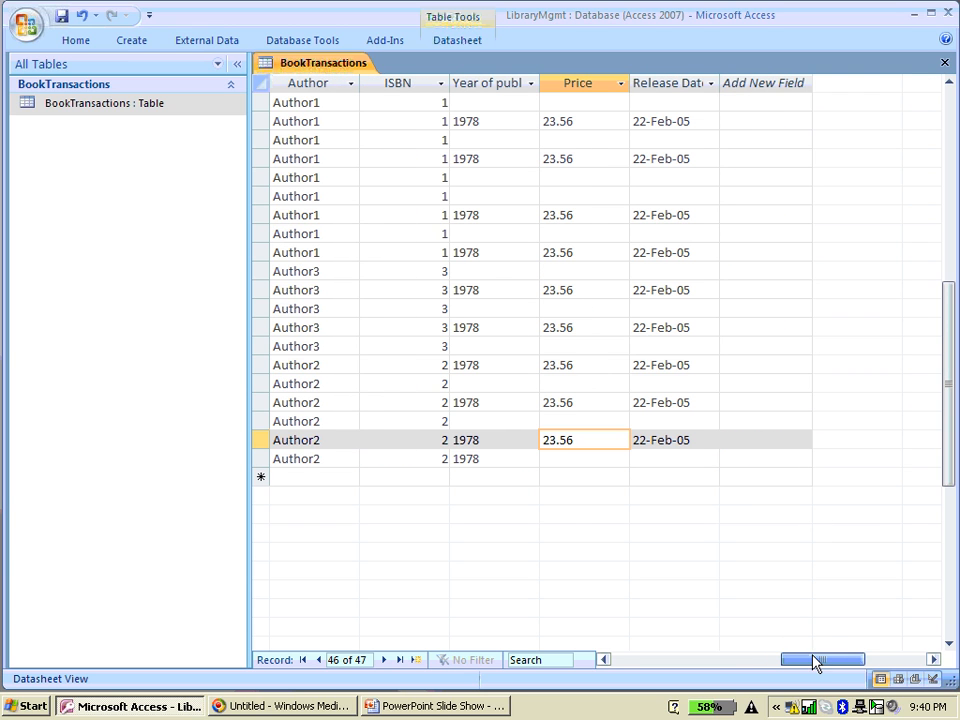
pyautogui.moveTo(543, 438); pyautogui.dragTo(673, 437)
pyautogui.rightClick(675, 440)
pyautogui.click(709, 466)
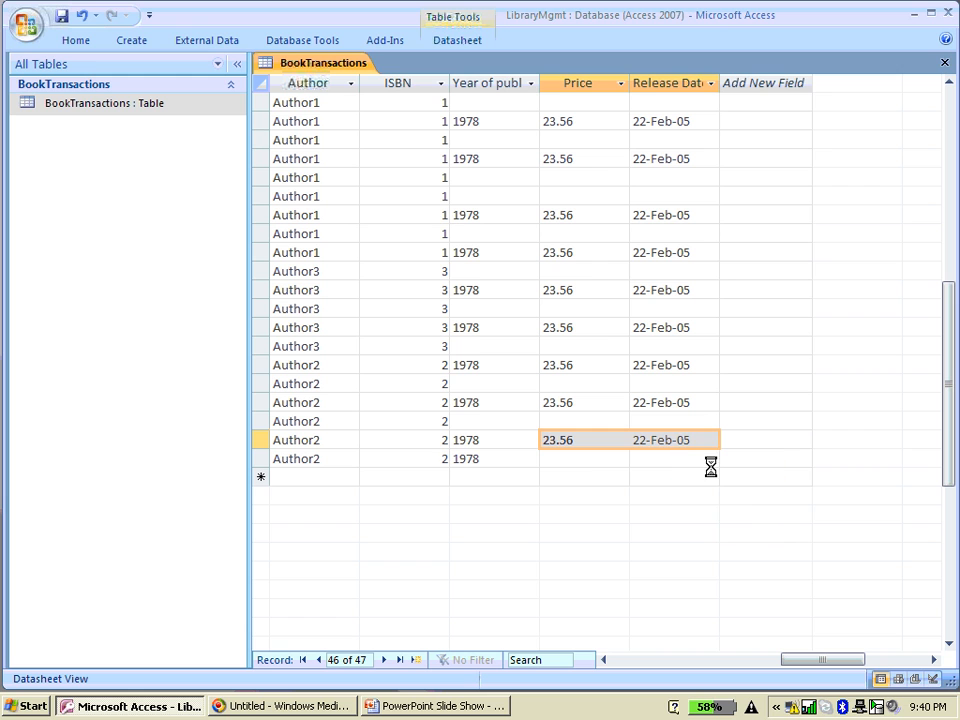
pyautogui.click(563, 459)
pyautogui.rightClick(563, 458)
# - Copy the price 23.56 and the release date 22-Feb-05 one at a time from the record above into the last record
pyautogui.click(575, 440)
pyautogui.moveTo(573, 440); pyautogui.dragTo(517, 440)
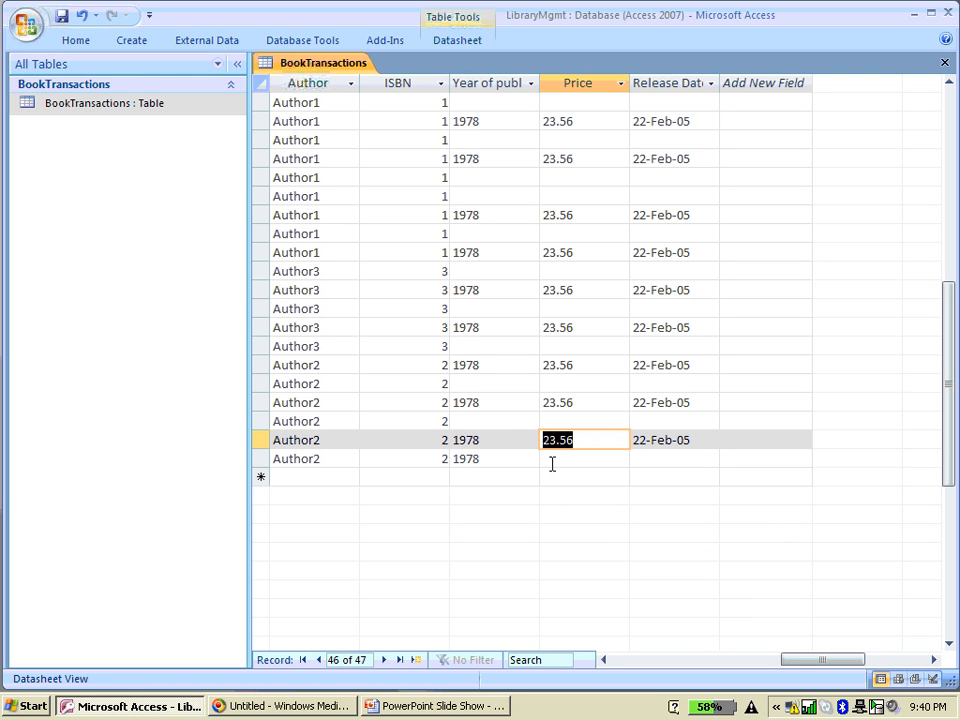
pyautogui.click(553, 462)
pyautogui.hotkey('ctrl', 'v')
pyautogui.moveTo(694, 442); pyautogui.dragTo(602, 442)
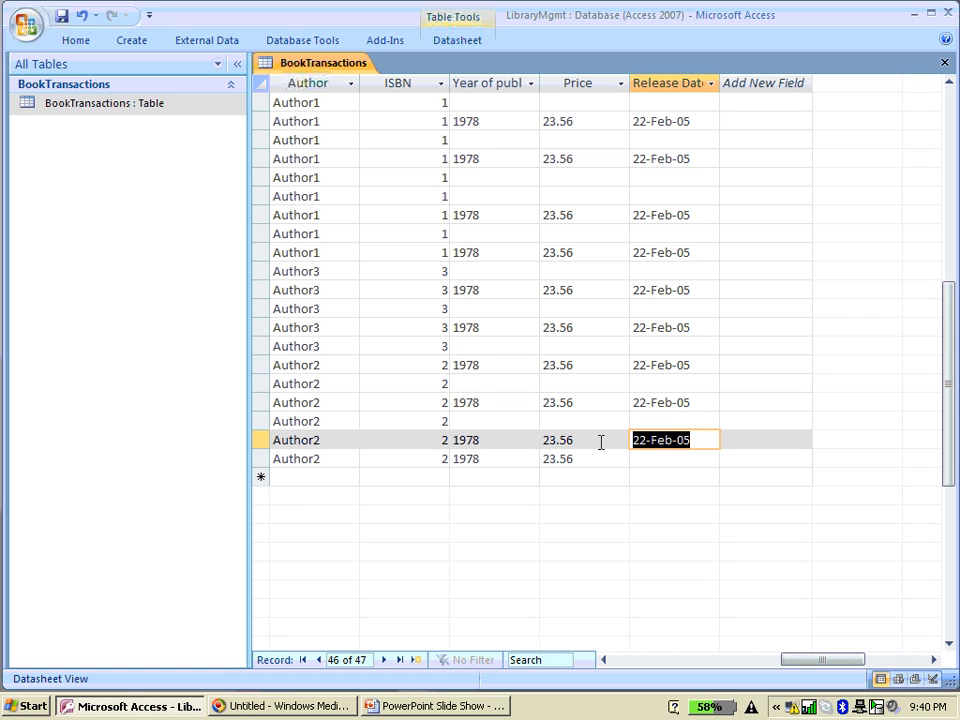
pyautogui.click(651, 456)
pyautogui.hotkey('ctrl', 'v')
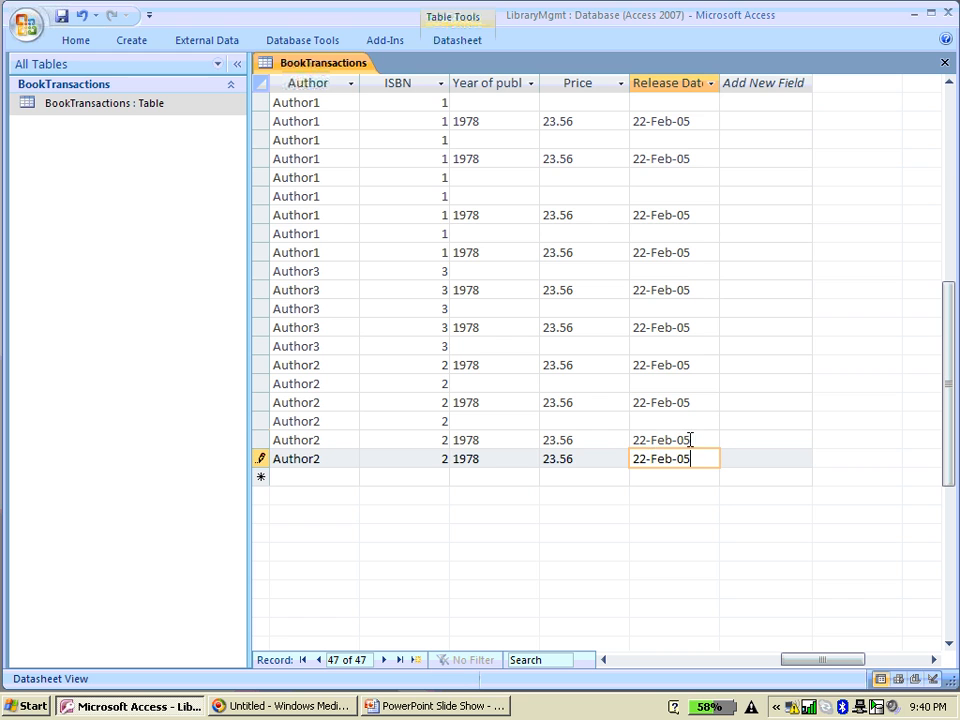
# - Save the edited record by leaving it, look over the BookTransactions records to the end, and close the table
pyautogui.click(696, 428)
pyautogui.scroll(9, 670, 408)
pyautogui.scroll(-16, 667, 406)
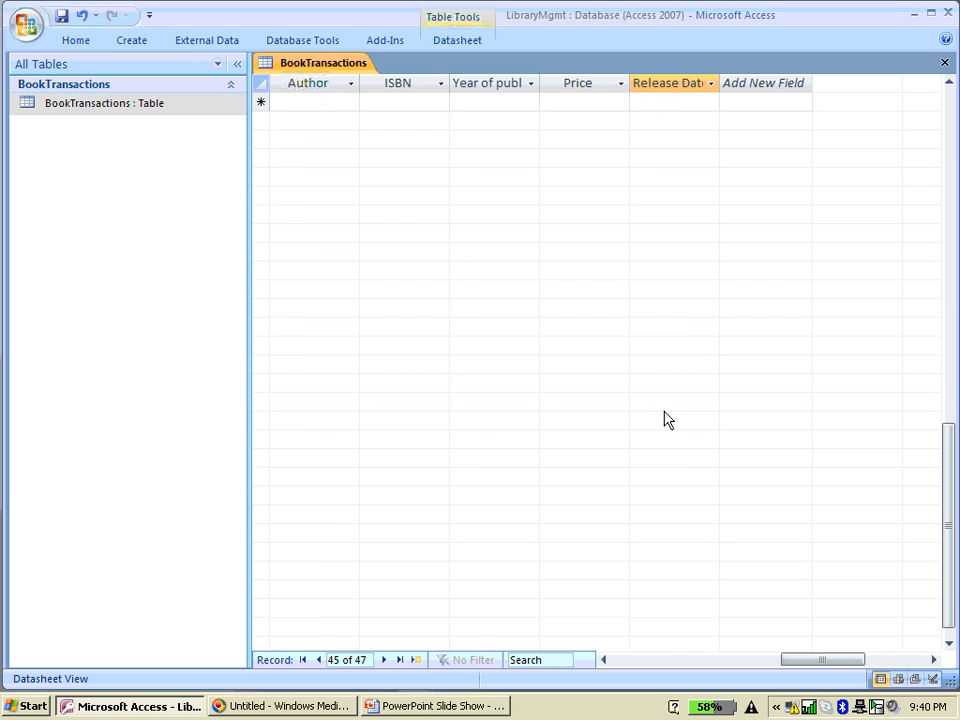
pyautogui.scroll(10, 668, 440)
pyautogui.moveTo(824, 659); pyautogui.dragTo(640, 657)
pyautogui.scroll(-6, 562, 505)
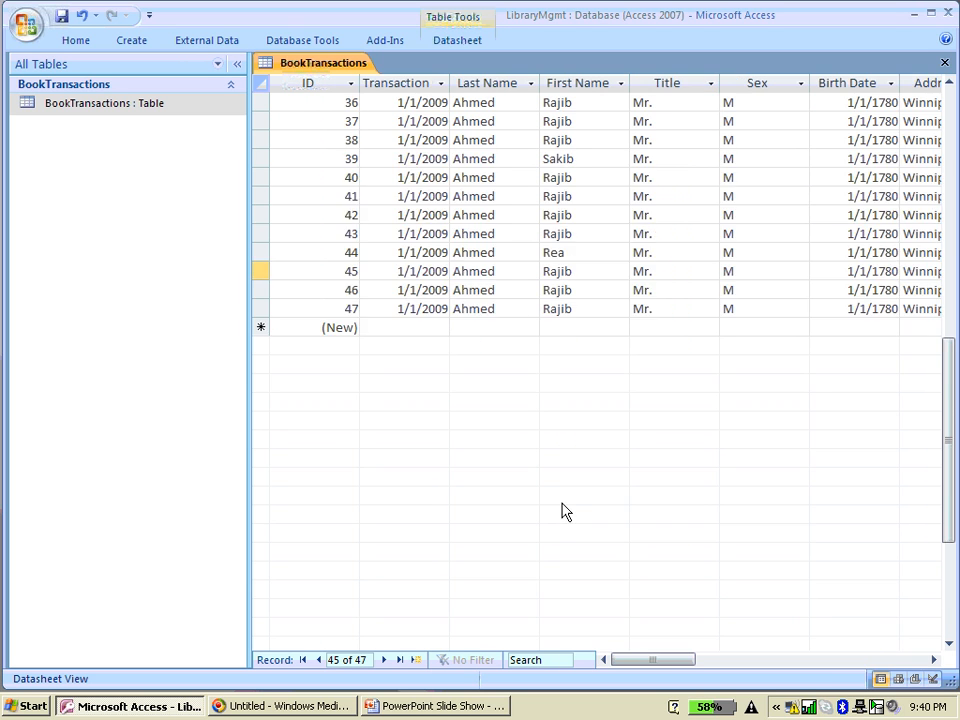
pyautogui.scroll(-3, 562, 512)
pyautogui.scroll(4, 643, 639)
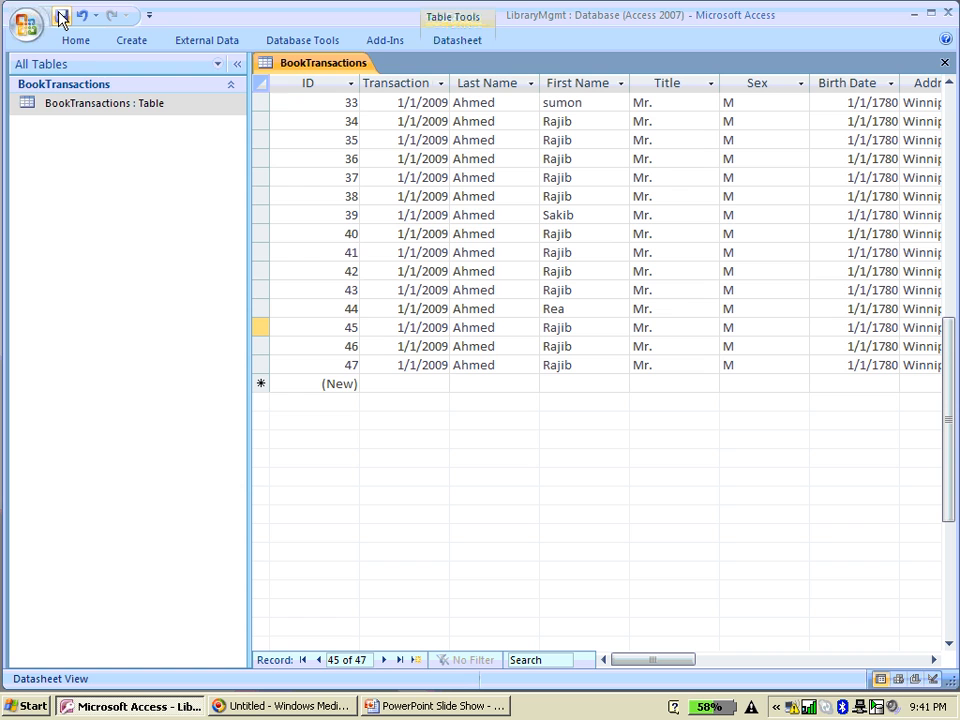
pyautogui.rightClick(312, 66)
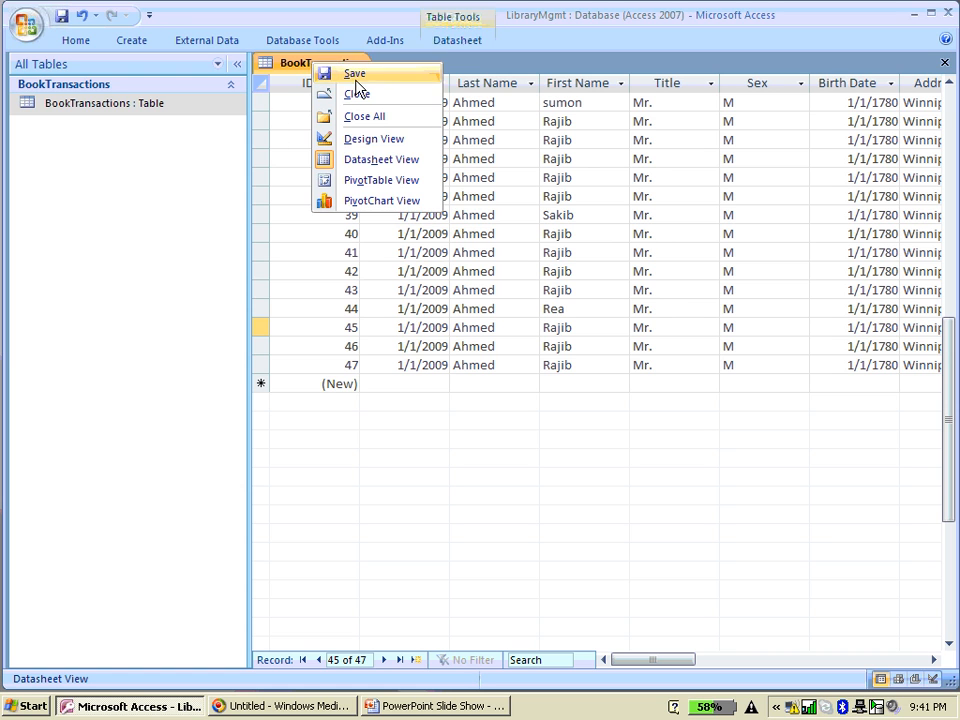
pyautogui.click(345, 90)
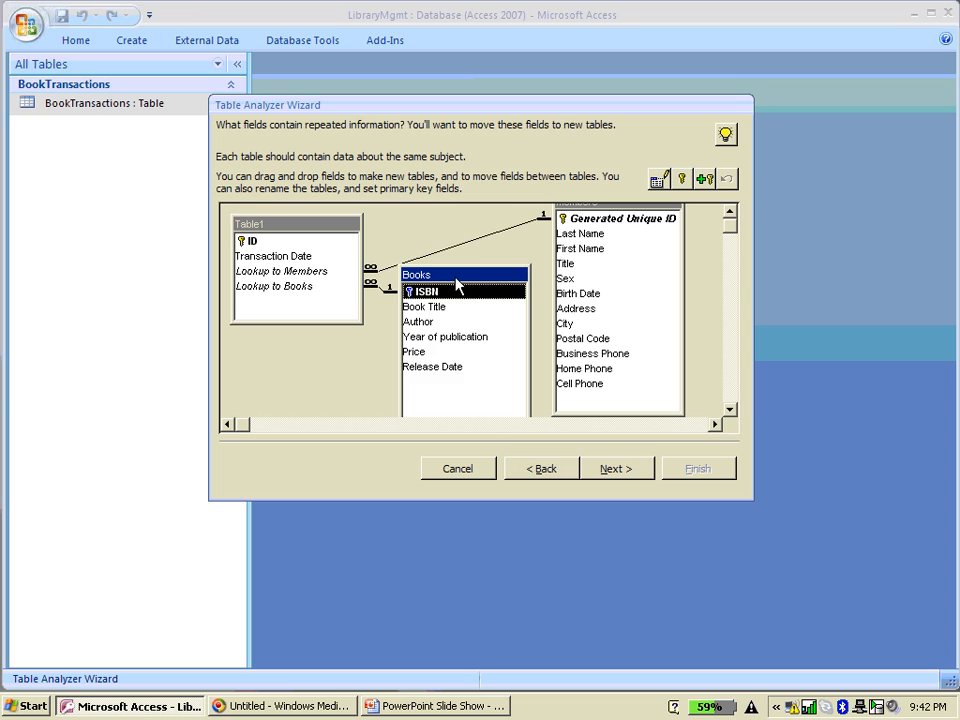
# - Shift the Books table slightly lower in the Table Analyzer layout, select the generated key in Members, and continue to the corrections
pyautogui.moveTo(456, 285)
pyautogui.mouseDown()
pyautogui.moveTo(452, 244)
pyautogui.moveTo(453, 306)
pyautogui.mouseUp()
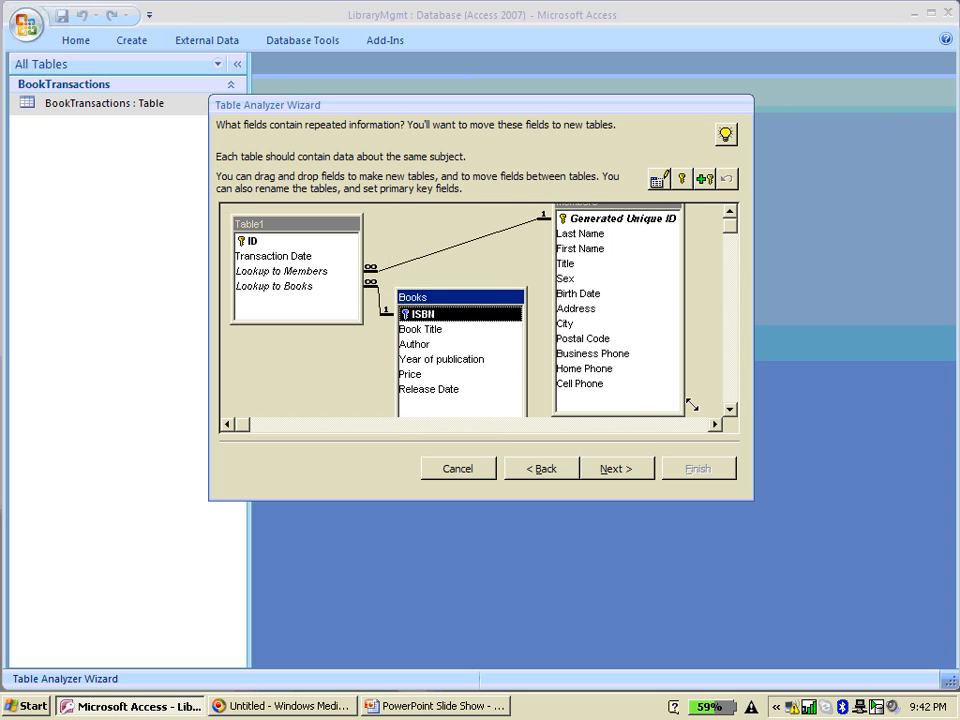
pyautogui.moveTo(448, 300)
pyautogui.mouseDown()
pyautogui.moveTo(450, 243)
pyautogui.moveTo(458, 252)
pyautogui.moveTo(451, 293)
pyautogui.mouseUp()
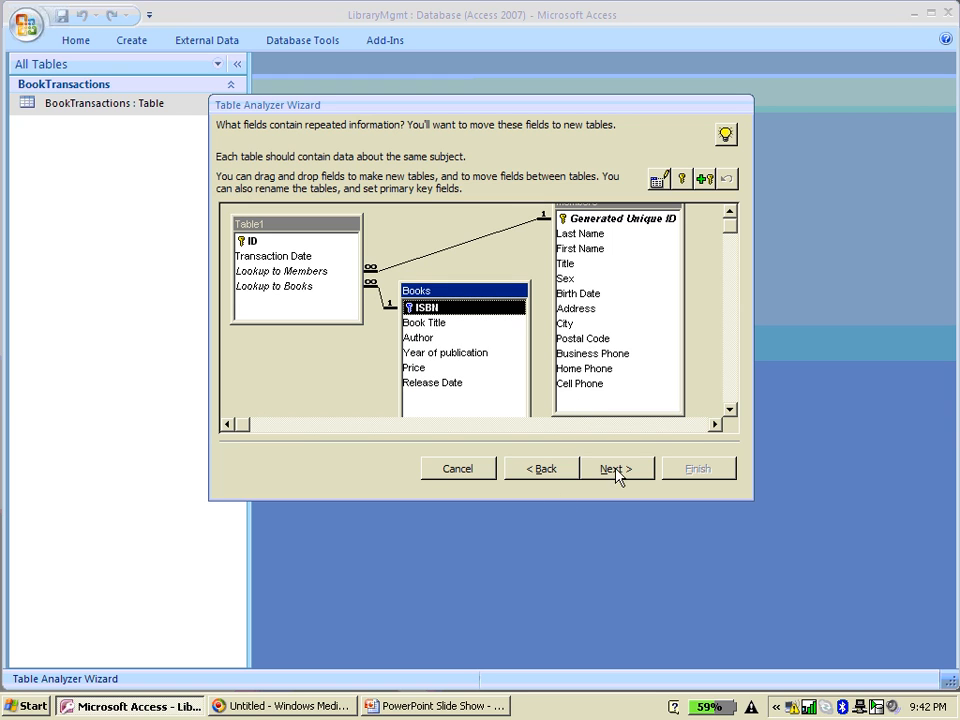
pyautogui.click(574, 220)
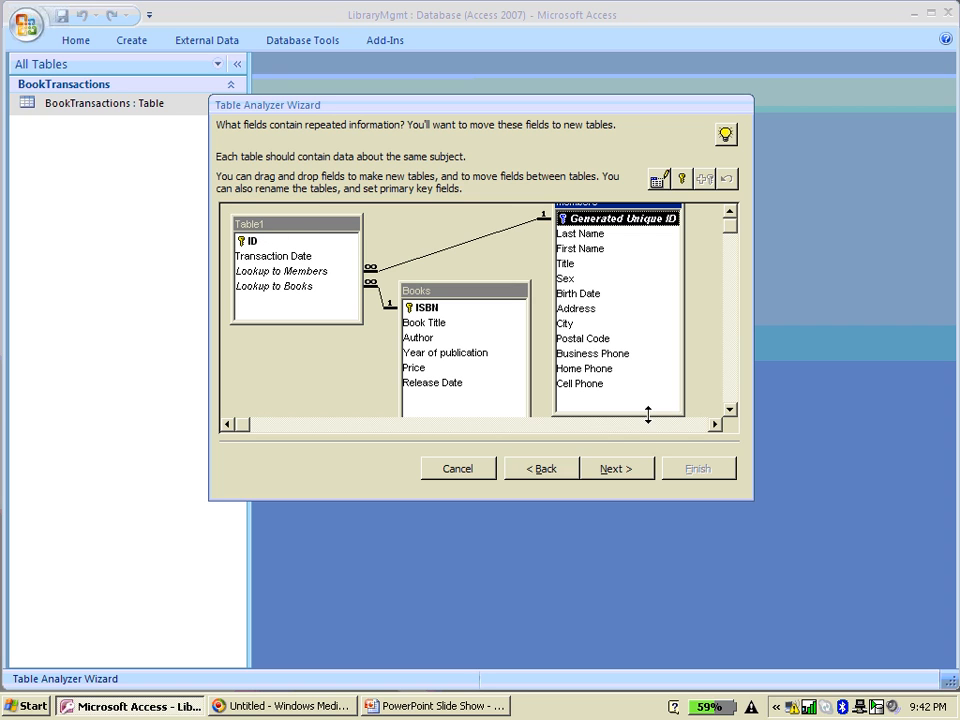
pyautogui.click(634, 472)
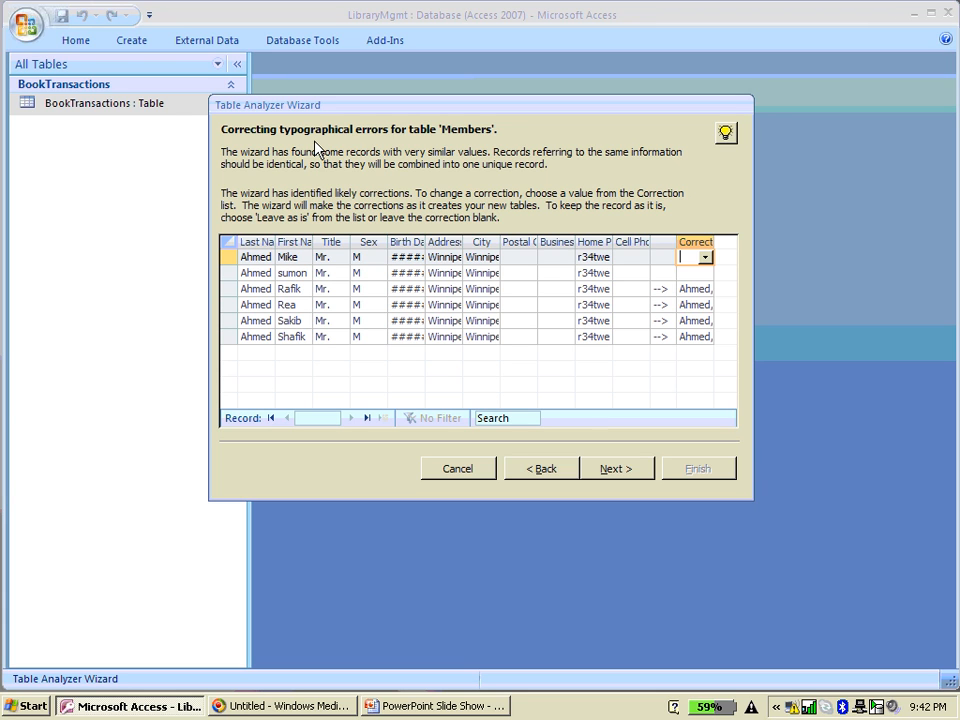
# - Examine the similar Members records and the correction choices suggested for them
pyautogui.click(300, 257)
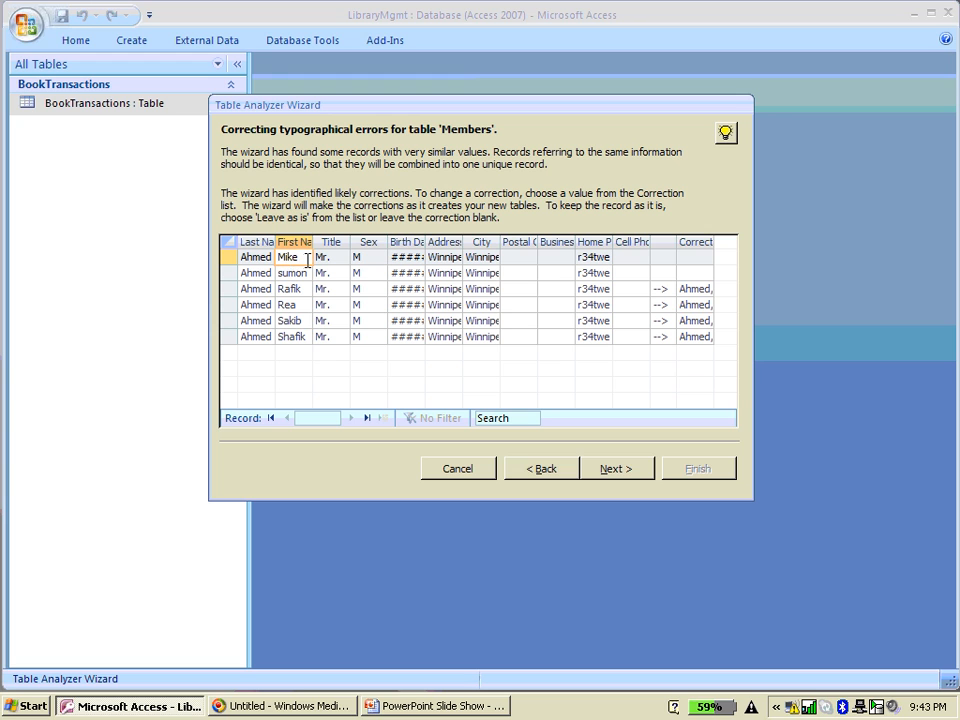
pyautogui.moveTo(287, 257); pyautogui.dragTo(307, 257)
pyautogui.click(335, 257)
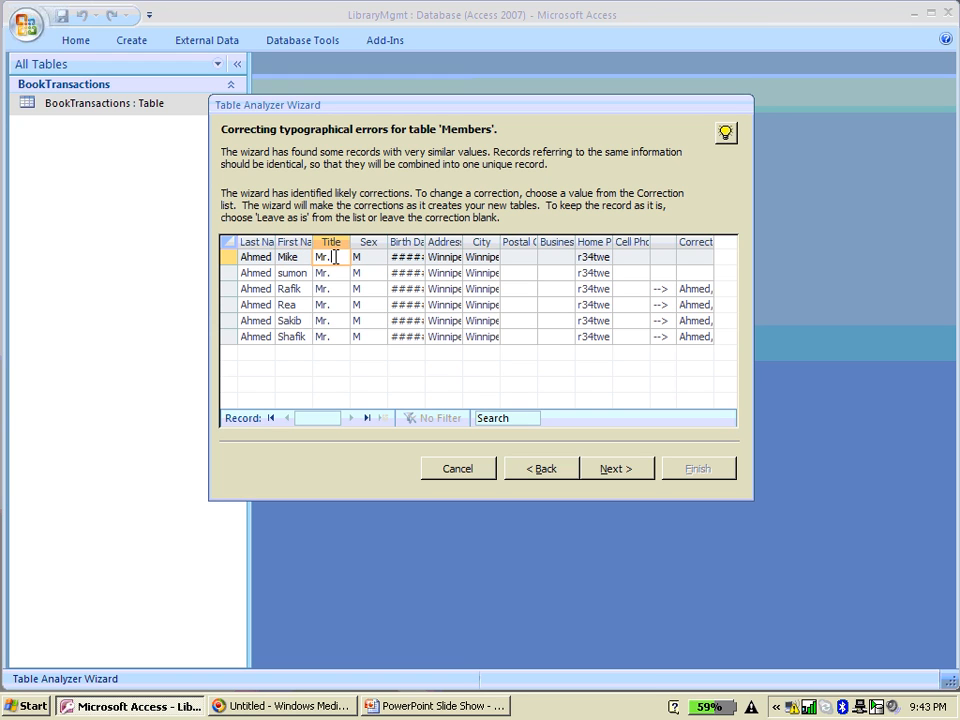
pyautogui.click(687, 289)
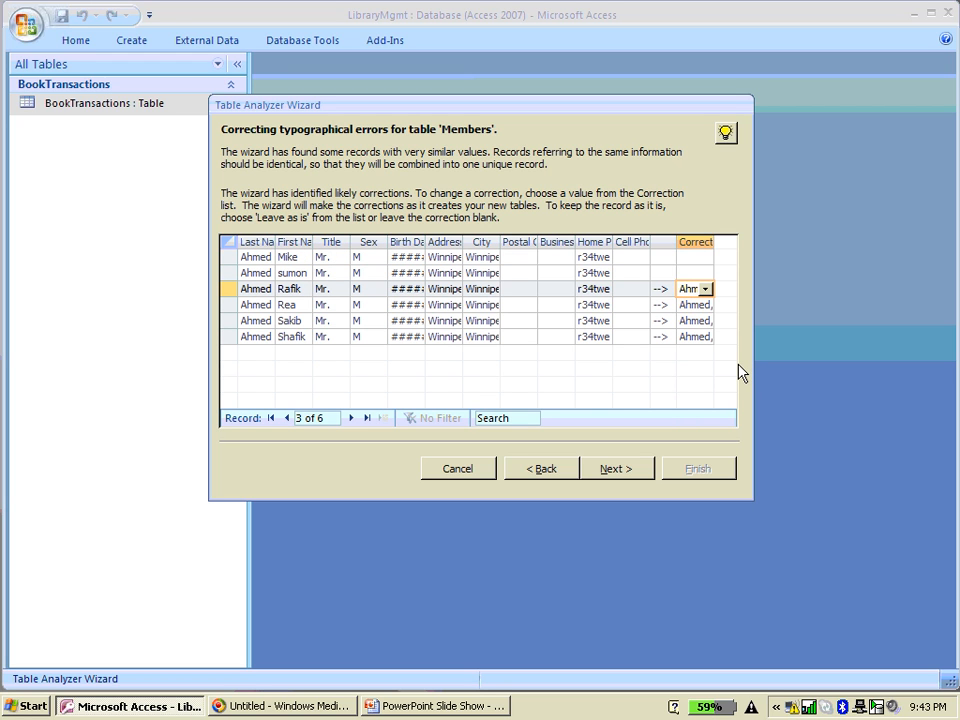
pyautogui.click(705, 289)
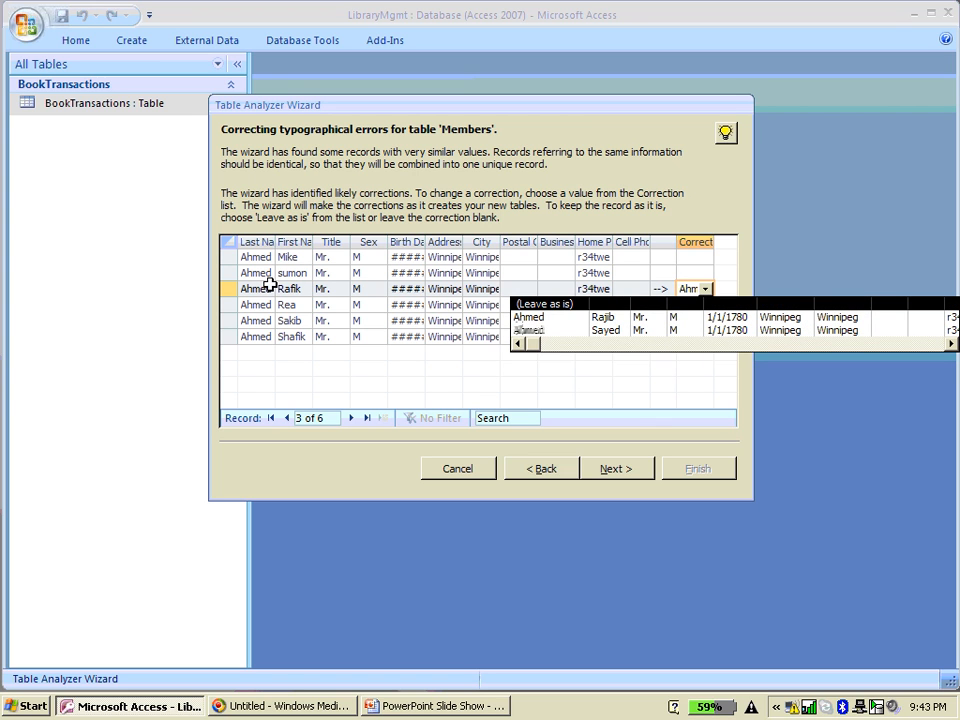
pyautogui.click(705, 289)
pyautogui.click(705, 305)
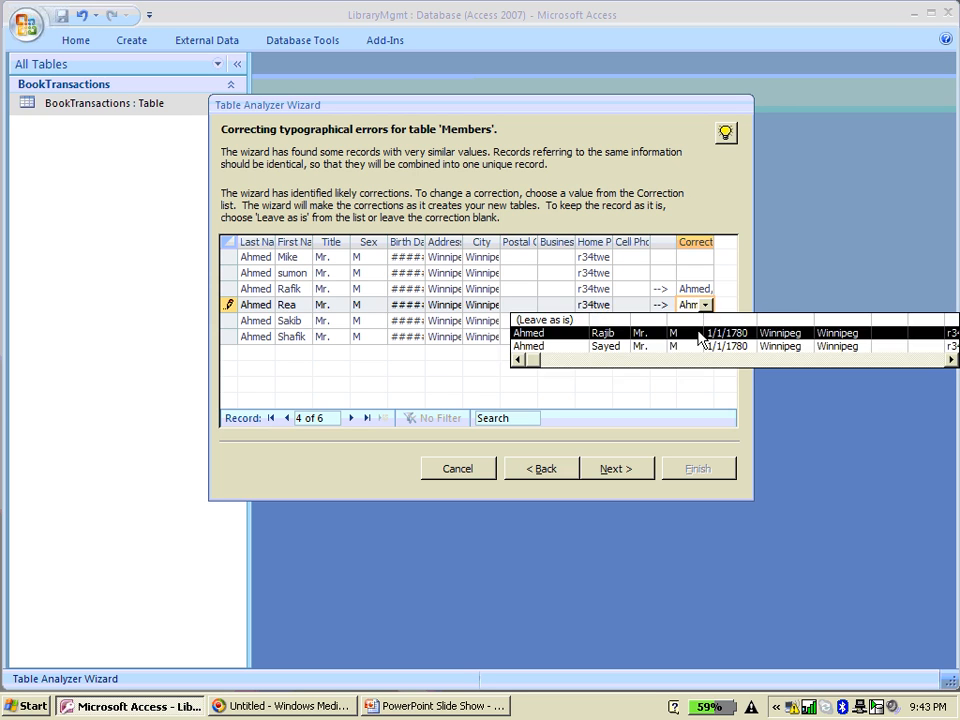
pyautogui.click(705, 307)
pyautogui.click(697, 320)
pyautogui.click(704, 337)
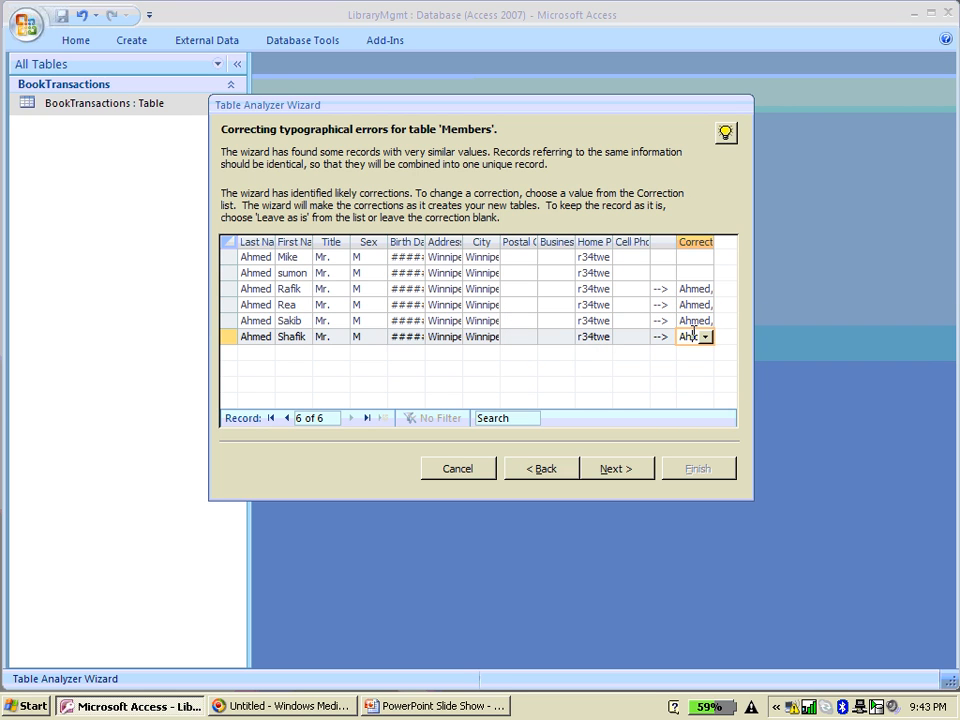
pyautogui.click(689, 257)
pyautogui.click(688, 272)
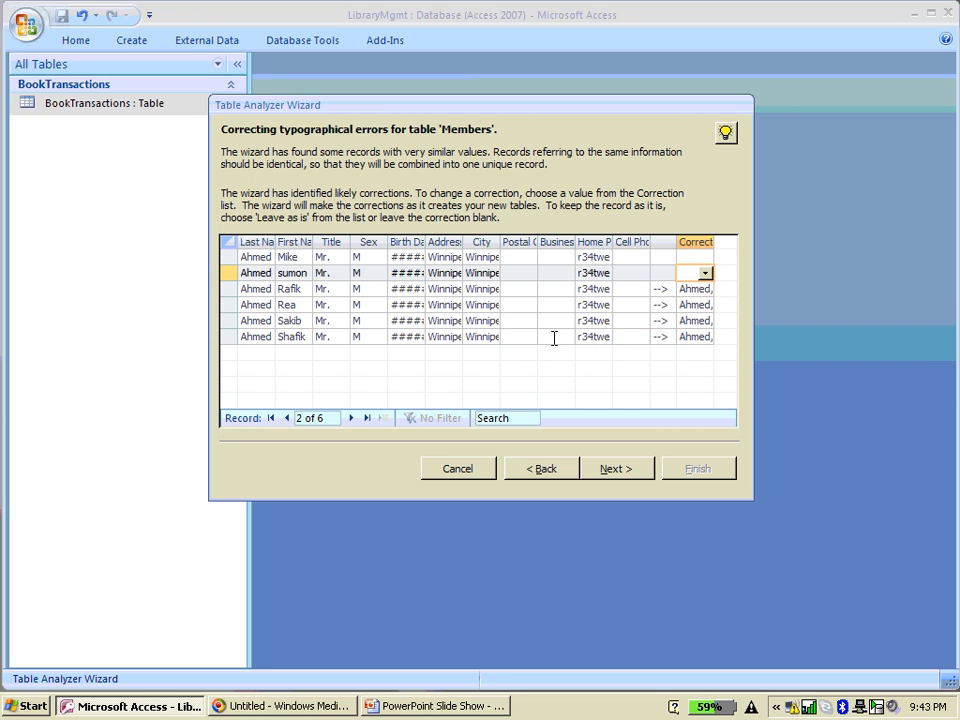
# - Set the correction to (Leave as is) for the third through sixth Members records
pyautogui.click(694, 289)
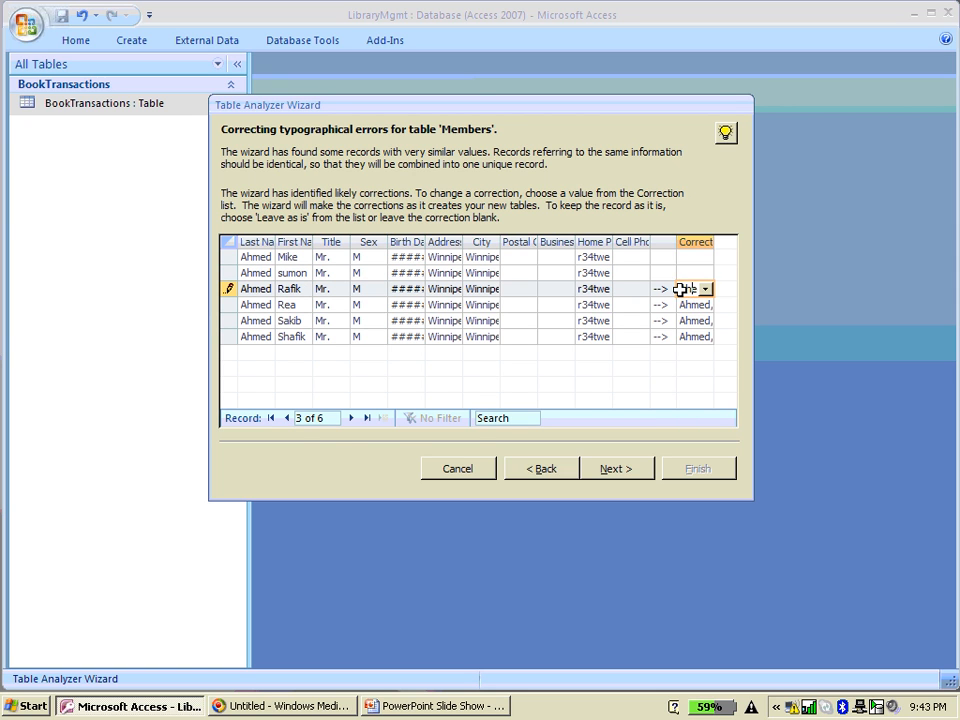
pyautogui.click(680, 290)
pyautogui.click(503, 401)
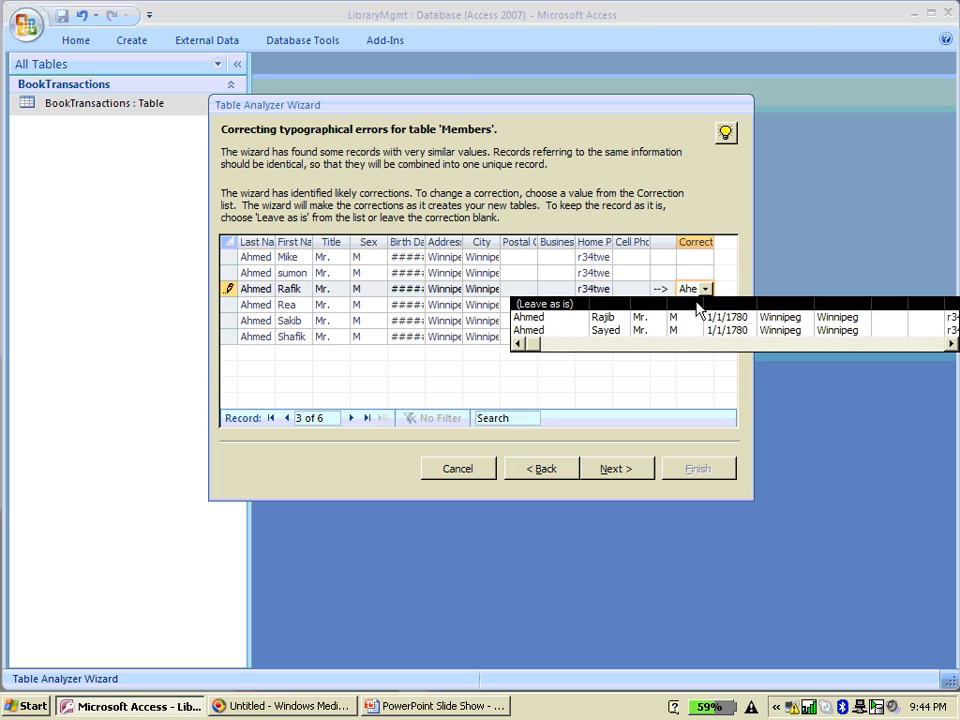
pyautogui.click(689, 299)
pyautogui.click(704, 305)
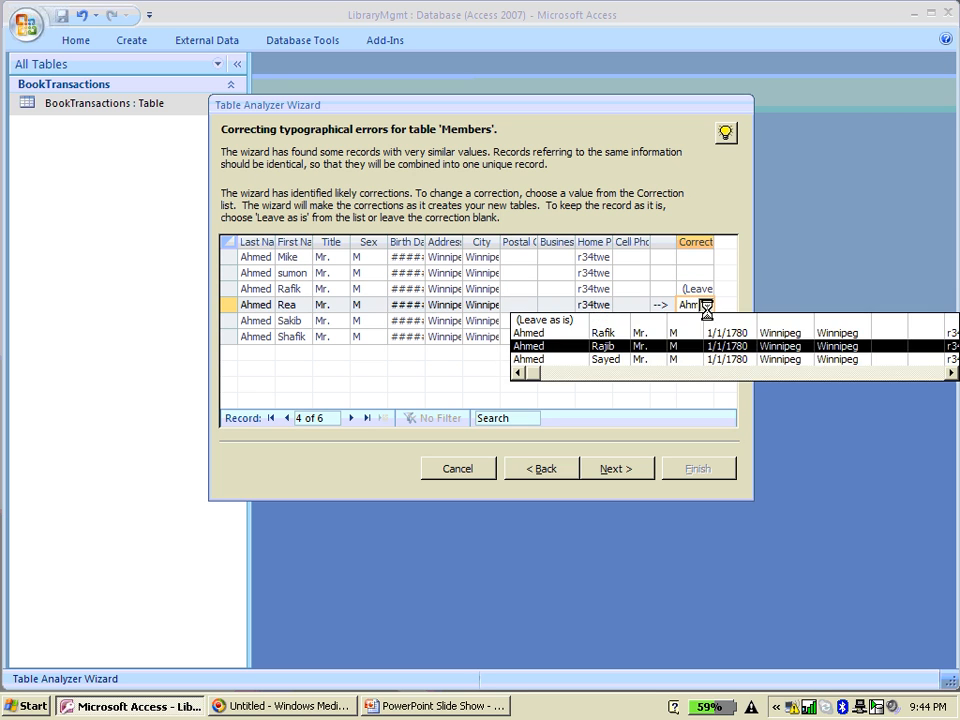
pyautogui.click(702, 318)
pyautogui.click(703, 321)
pyautogui.click(684, 336)
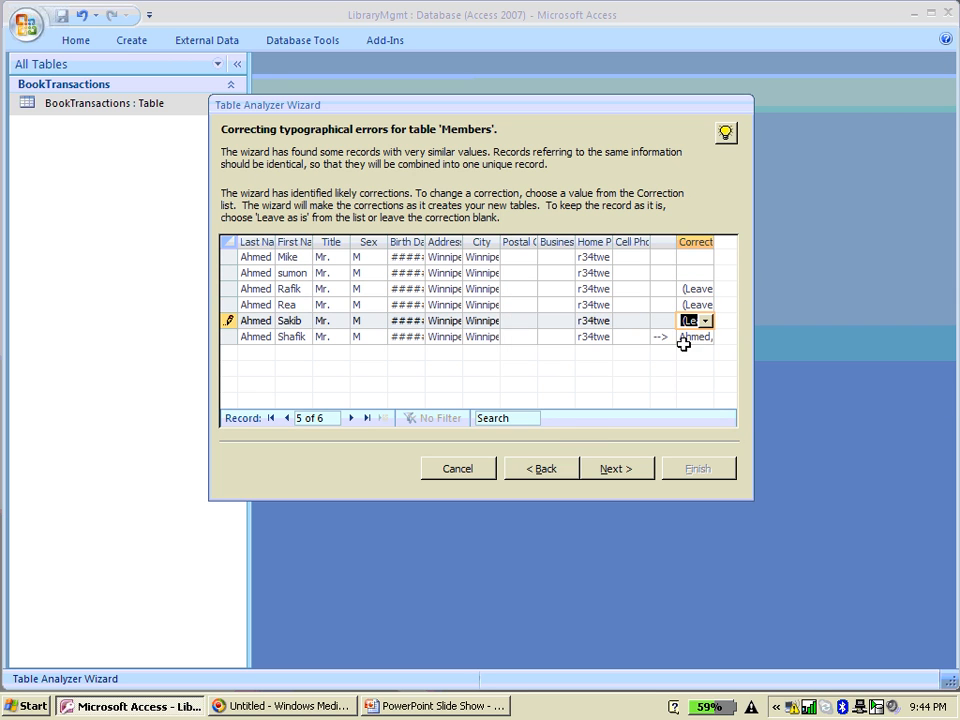
pyautogui.click(700, 338)
pyautogui.click(685, 350)
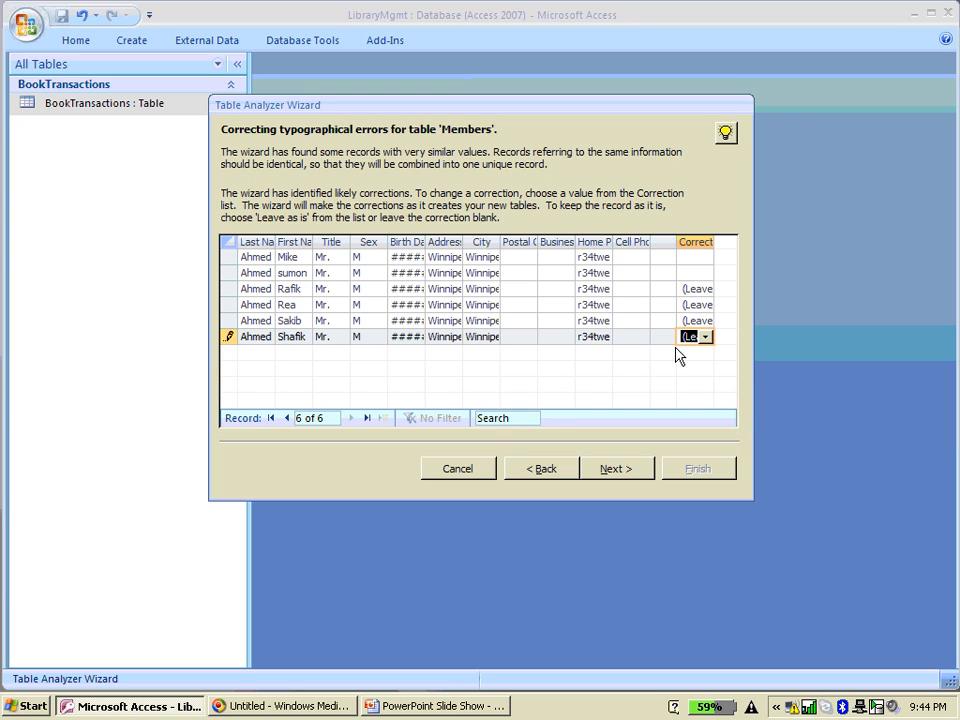
# - Leave the second Members record's correction blank, consult the lesson slides in PowerPoint, return to Access, and continue to the Books corrections
pyautogui.click(691, 273)
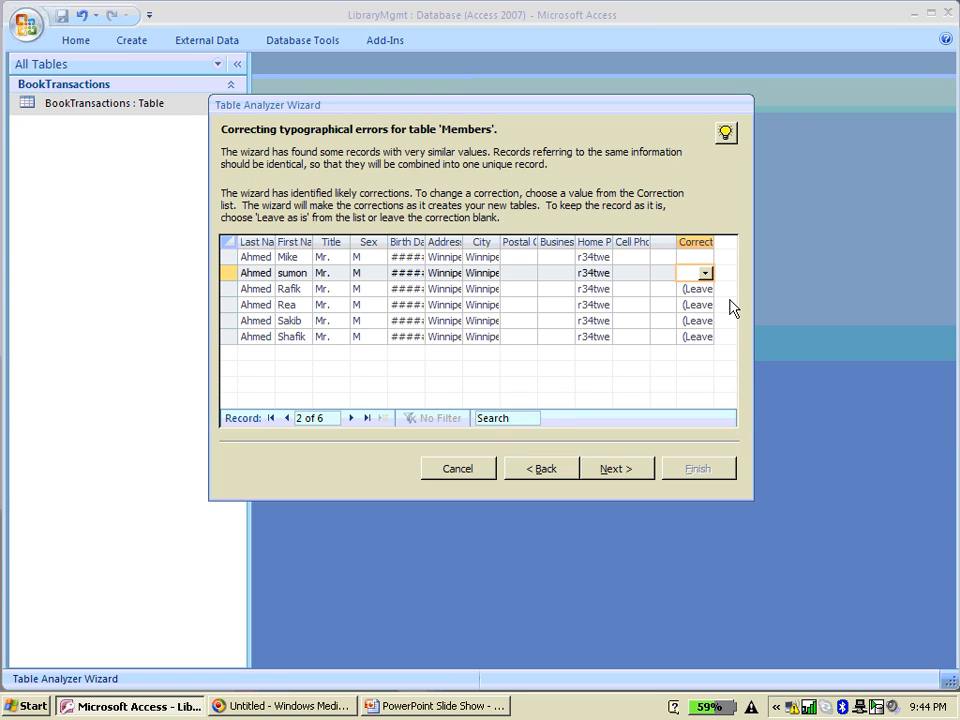
pyautogui.click(424, 704)
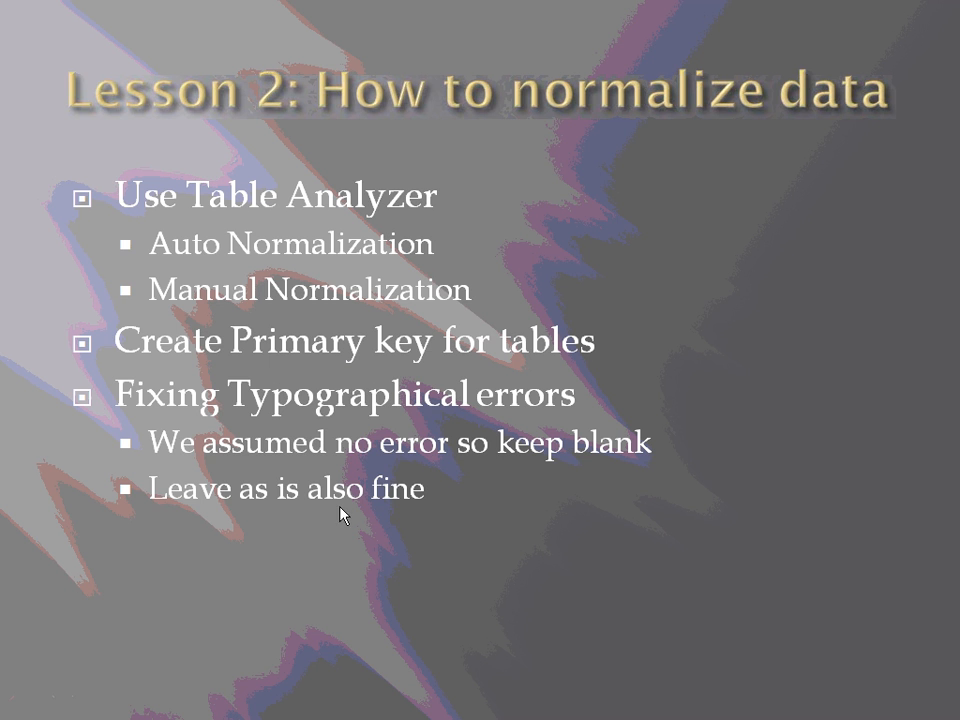
pyautogui.click(505, 518)
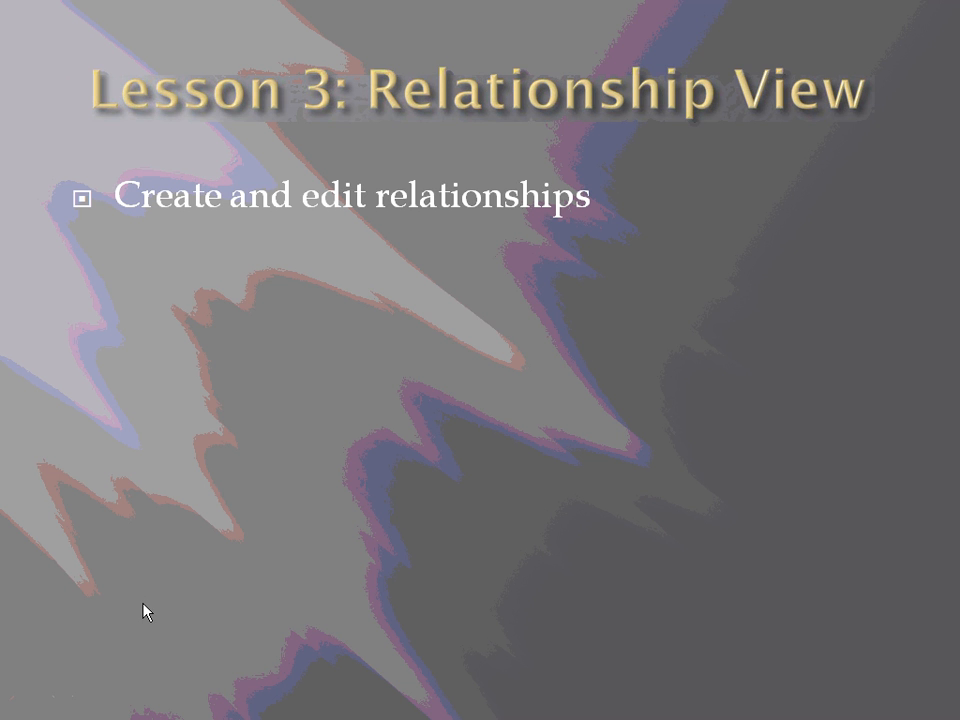
pyautogui.hotkey('alt', 'Tab')
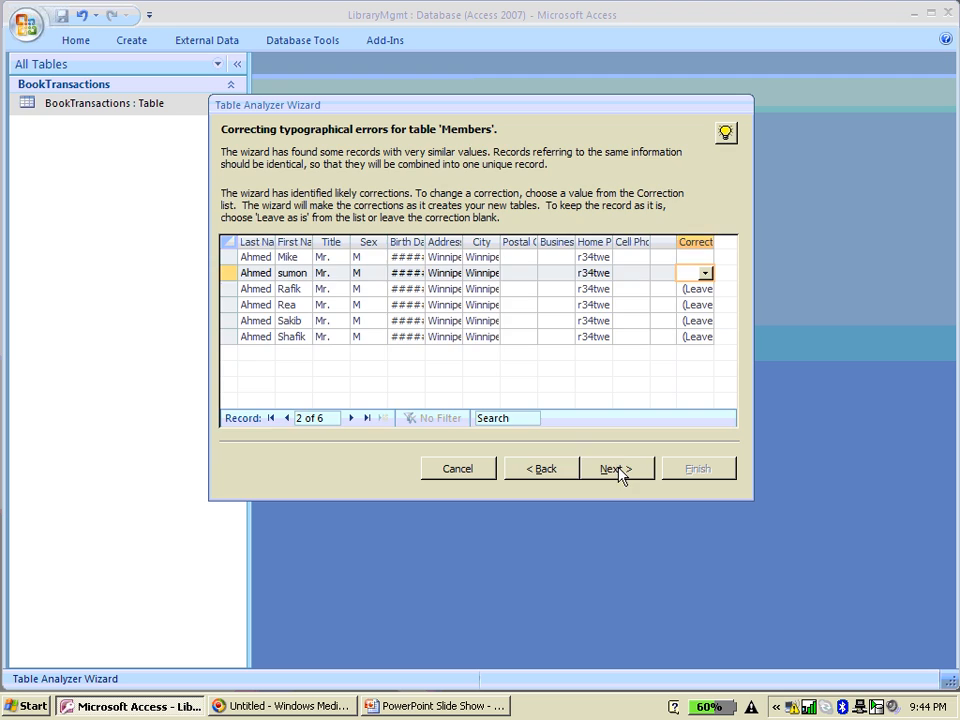
pyautogui.click(620, 470)
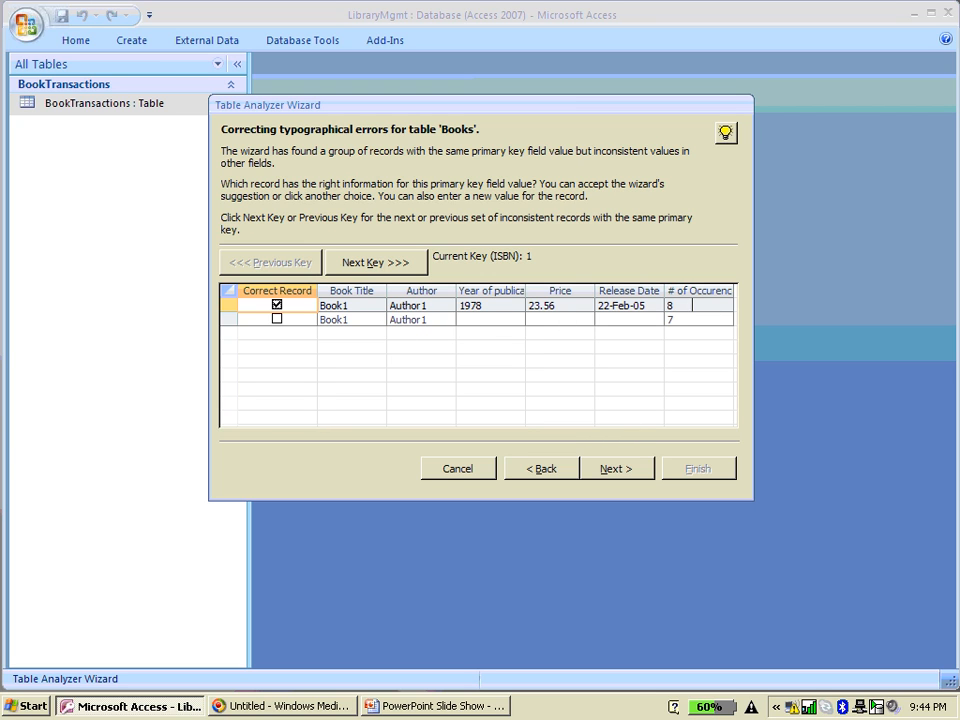
# - Review the inconsistent Books records for ISBN 1 through 3, keep the suggested correct records, and continue
pyautogui.click(687, 305)
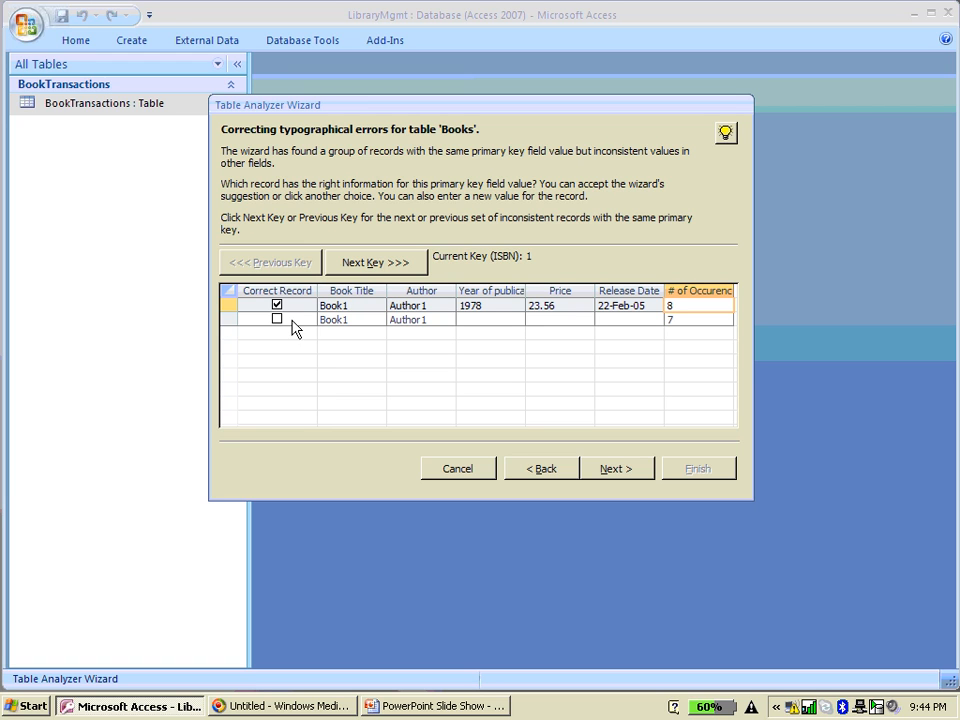
pyautogui.click(377, 264)
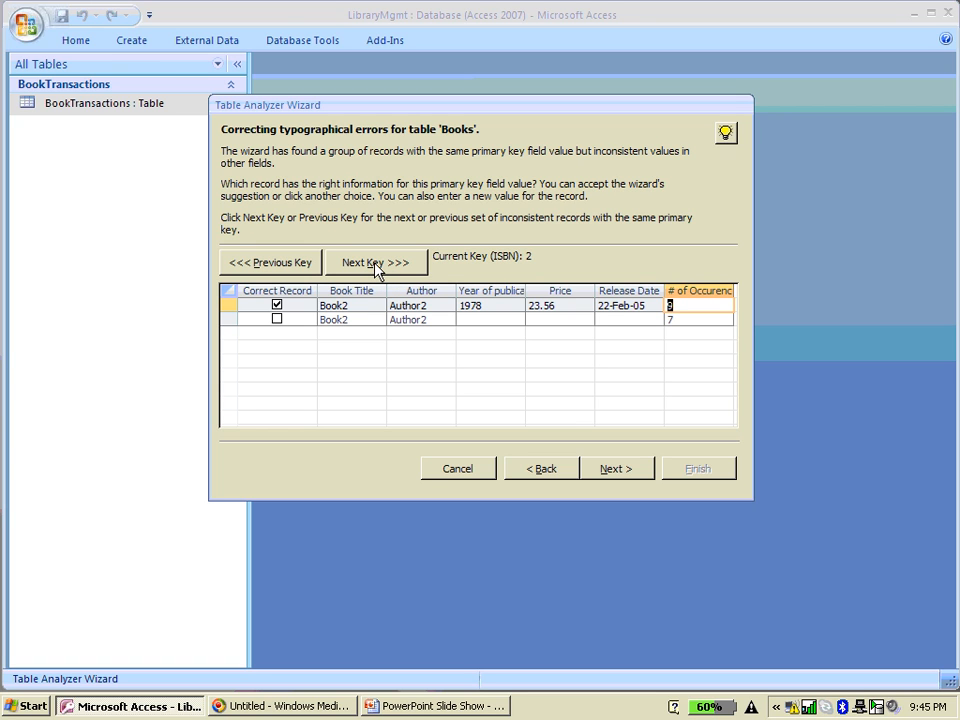
pyautogui.click(377, 264)
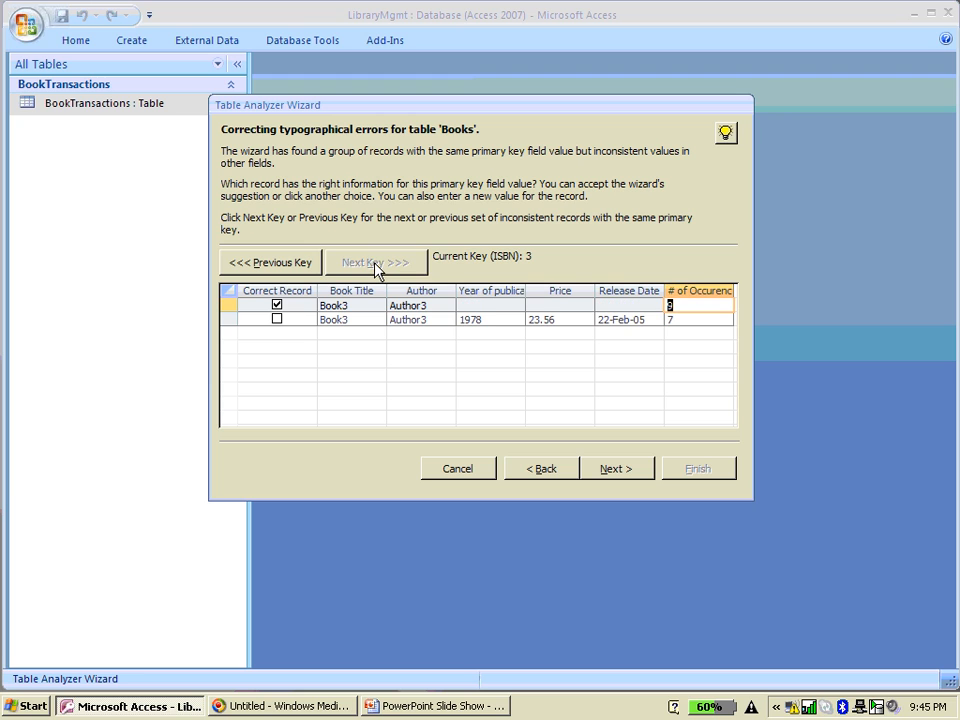
pyautogui.click(617, 470)
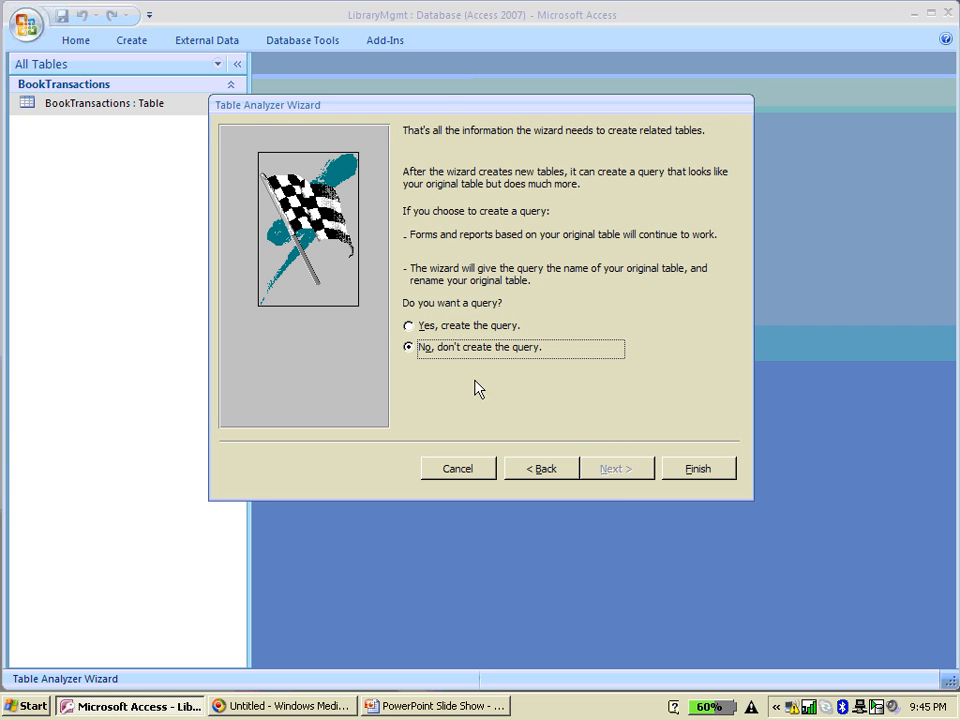
# - Finish the Table Analyzer without creating a query, dismiss its message, and close all the opened tables
pyautogui.click(688, 472)
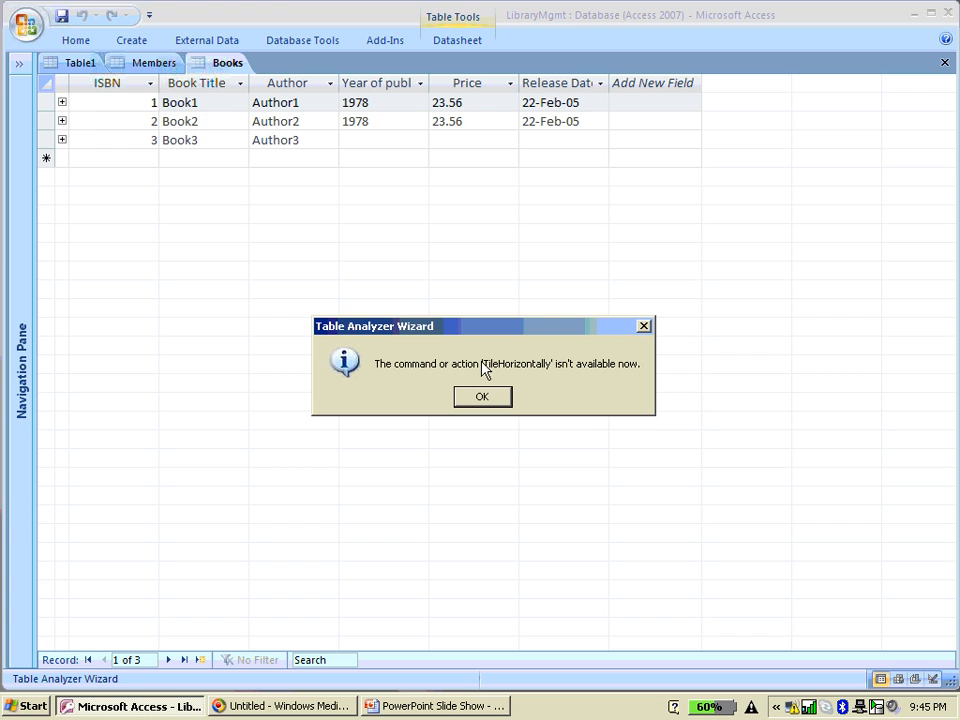
pyautogui.click(483, 397)
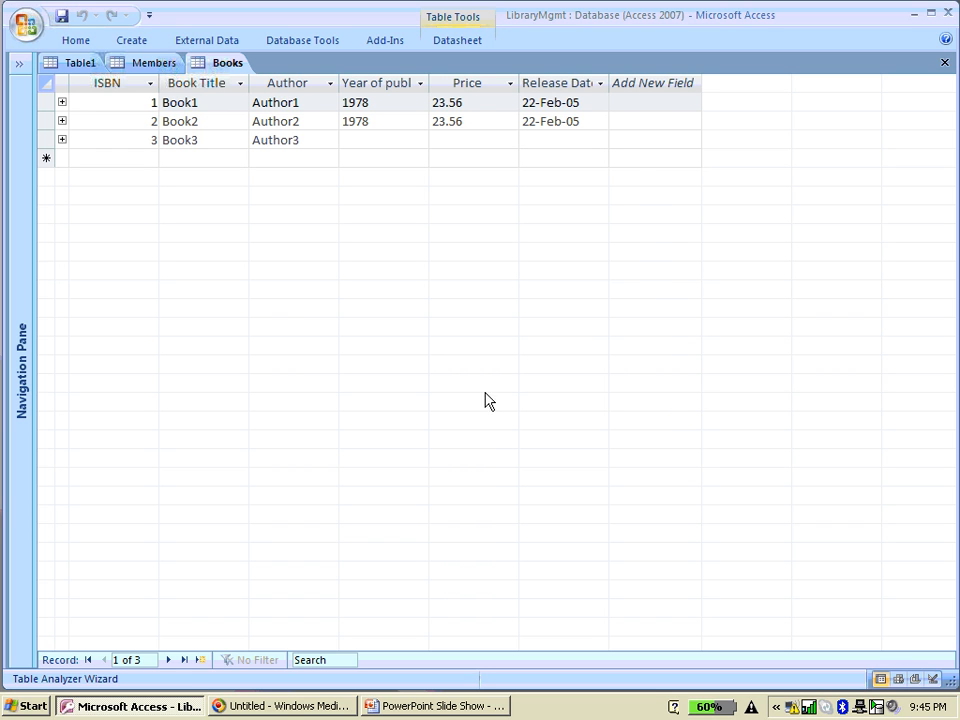
pyautogui.rightClick(224, 62)
pyautogui.click(281, 118)
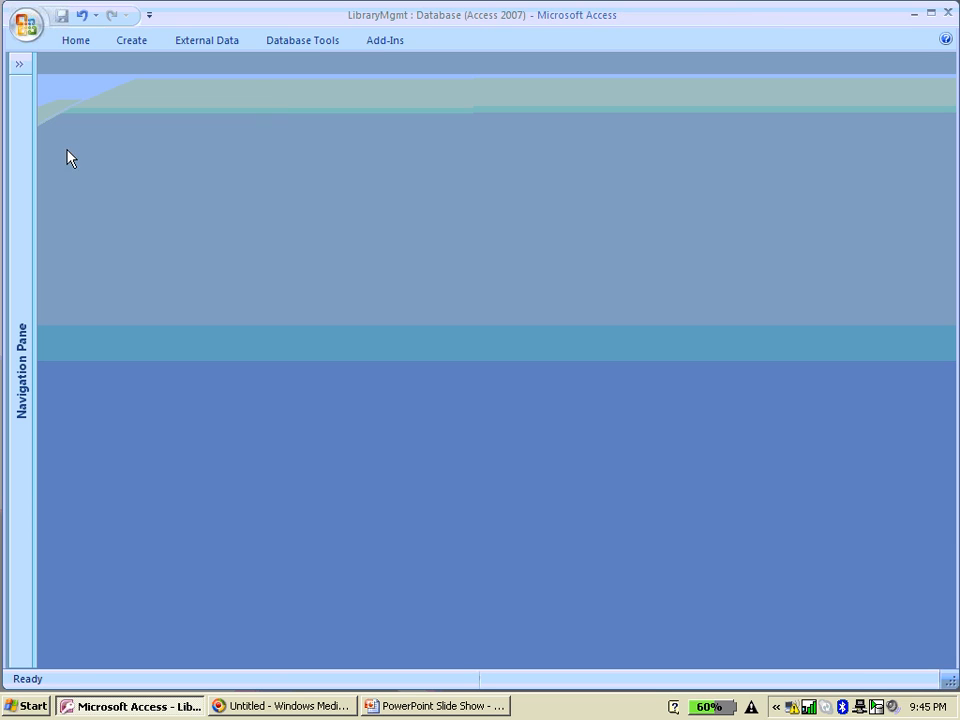
# - Expand the object list and rename Table1 as AllTransactions
pyautogui.click(22, 64)
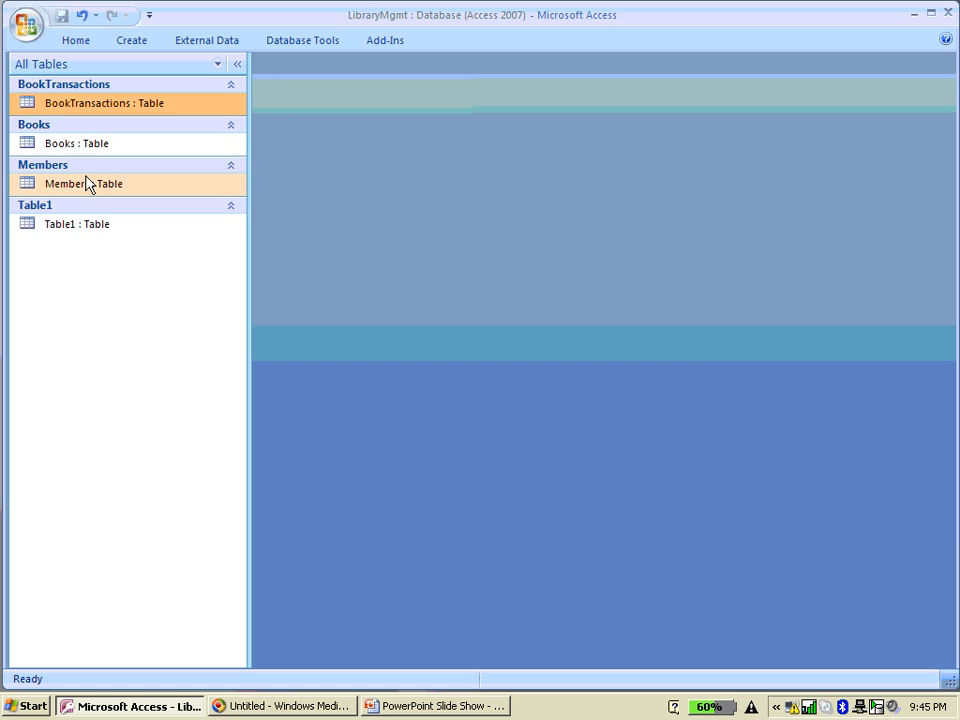
pyautogui.click(62, 226)
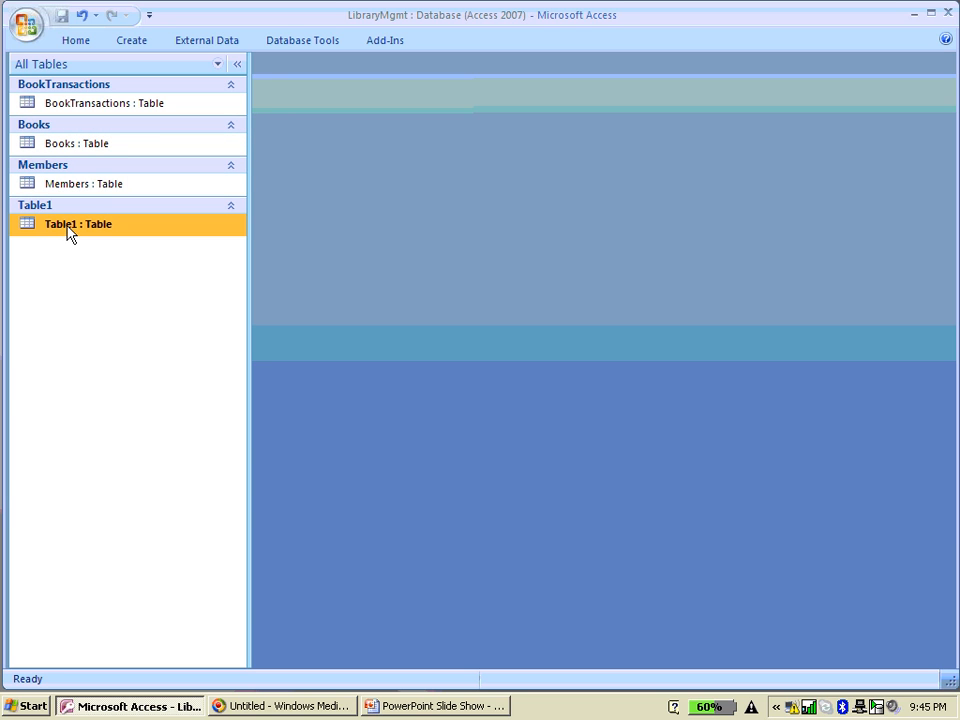
pyautogui.click(67, 229)
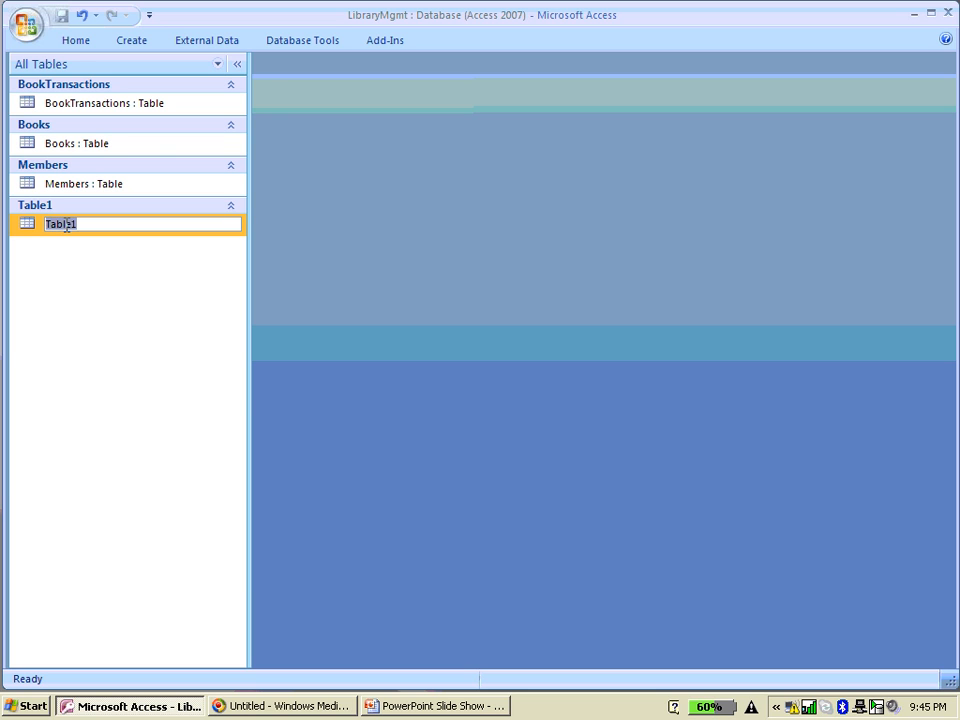
pyautogui.write('AllTransactions')
pyautogui.press('Return')
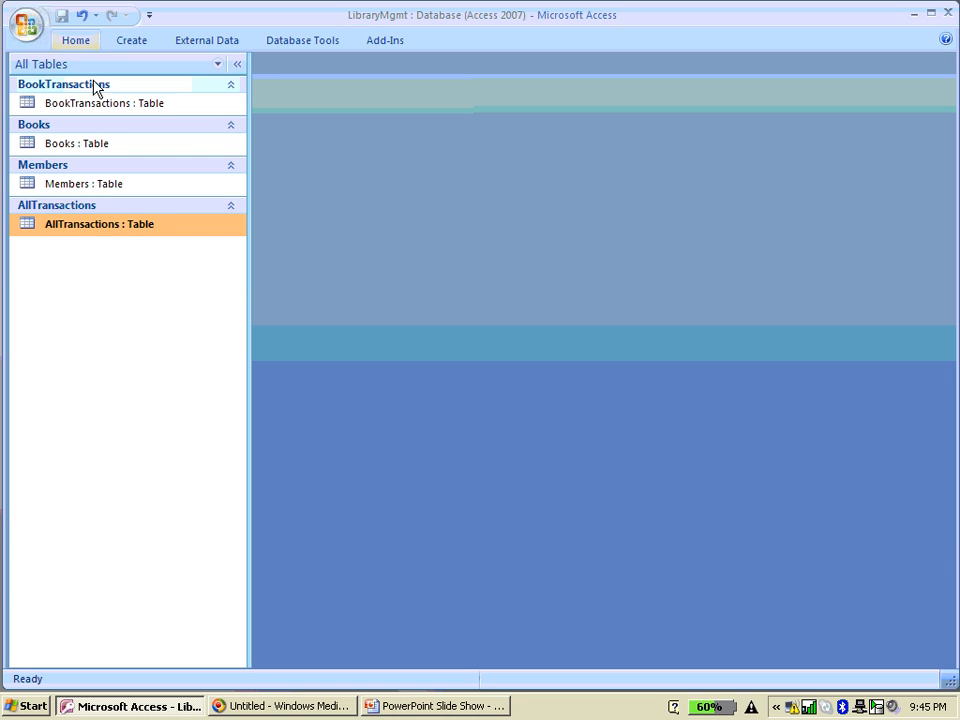
# - Group the database objects by Object Type, then check the current lesson slide in PowerPoint and return to Access
pyautogui.click(27, 64)
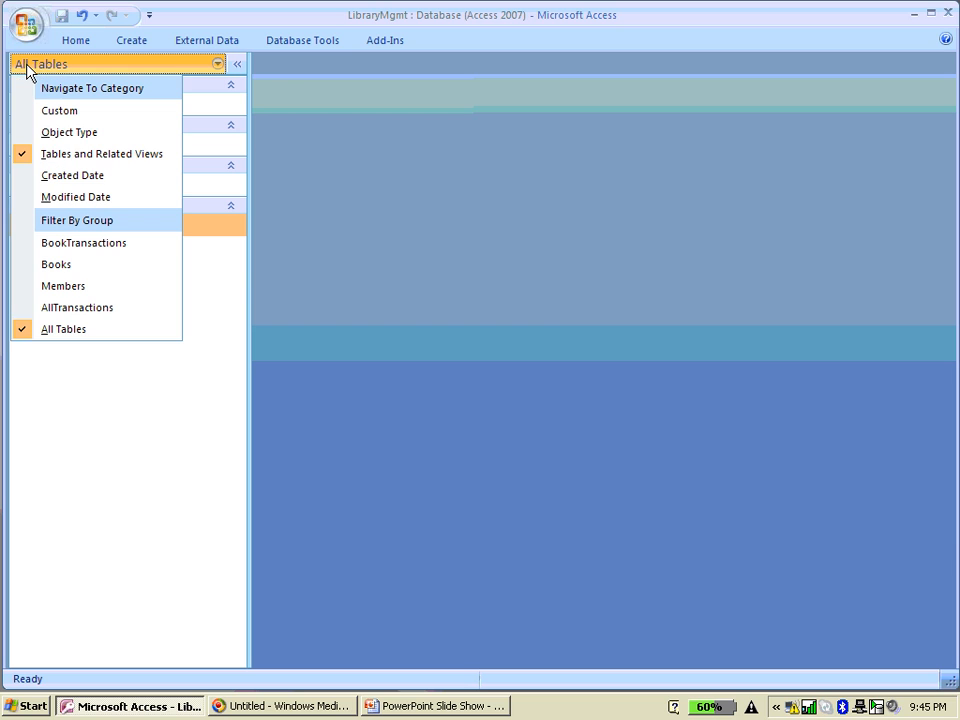
pyautogui.click(80, 134)
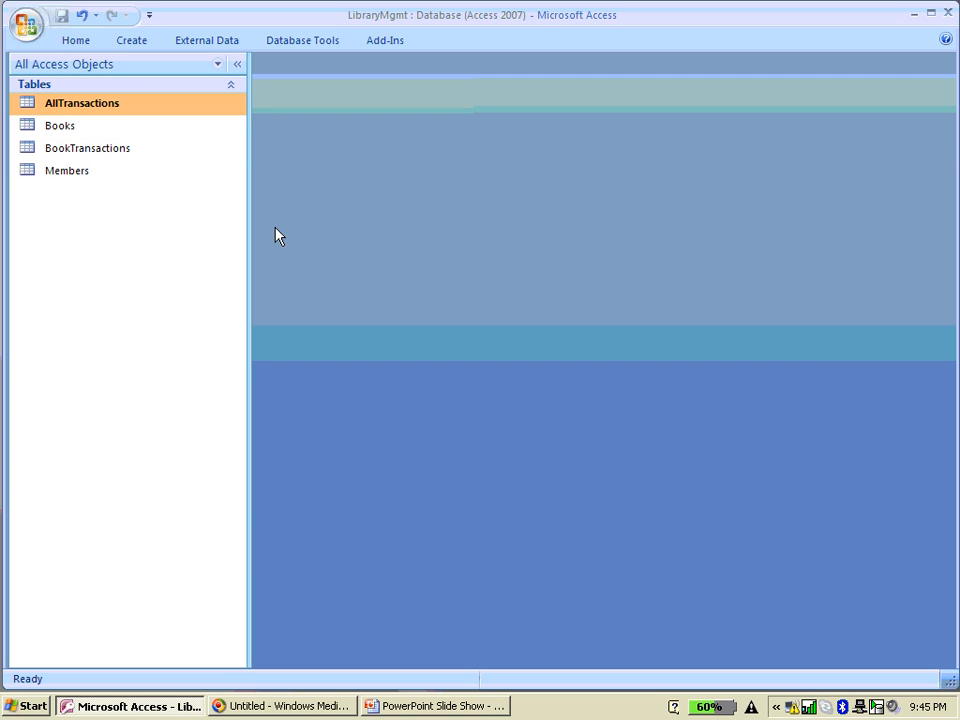
pyautogui.click(491, 706)
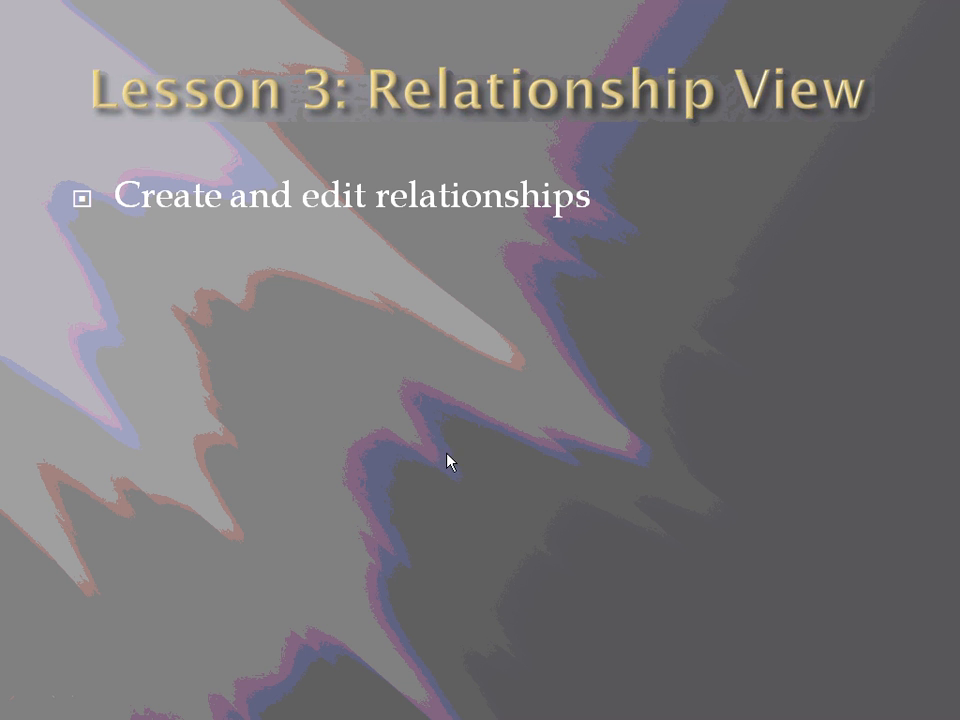
pyautogui.hotkey('alt', 'Tab')
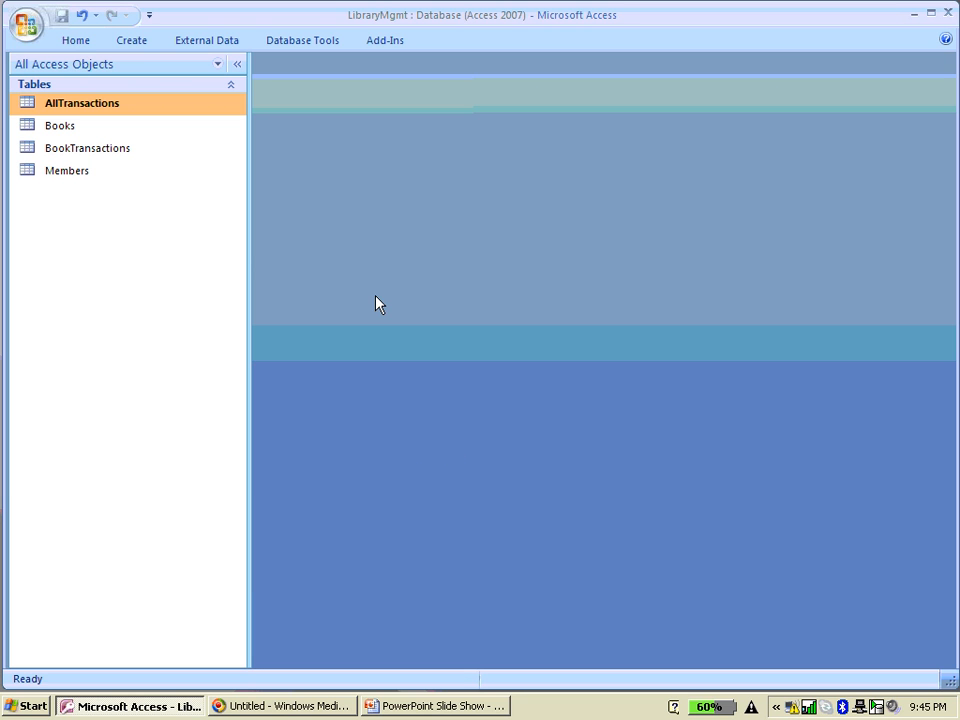
# - Show the table relationships, lengthen the Members, AllTransactions and Books boxes, and move Books farther from AllTransactions
pyautogui.click(294, 40)
pyautogui.click(273, 107)
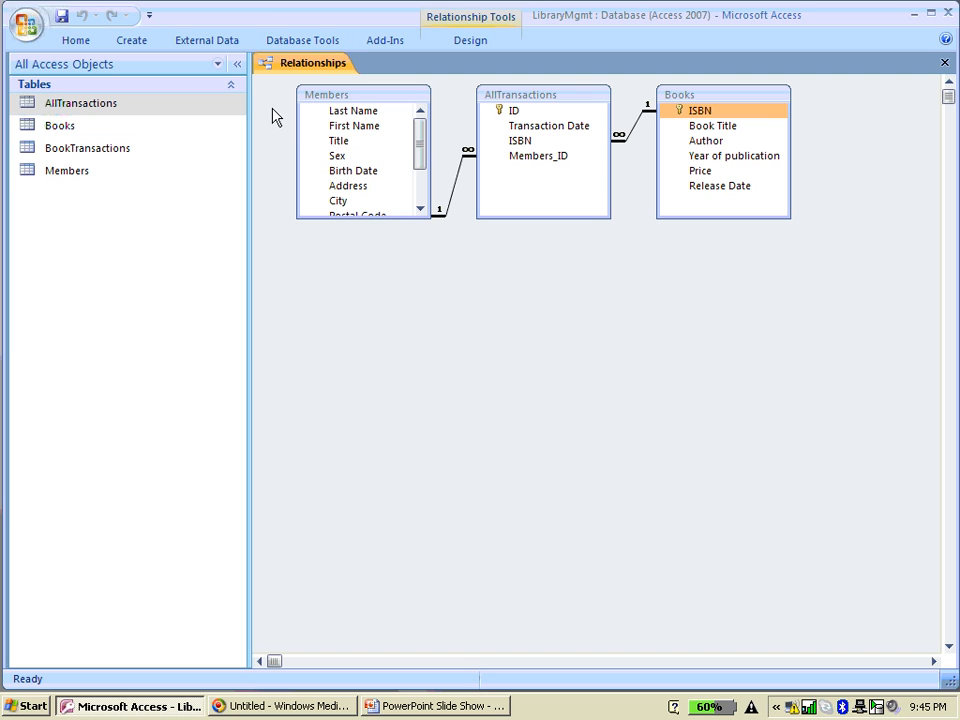
pyautogui.moveTo(390, 219); pyautogui.dragTo(386, 352)
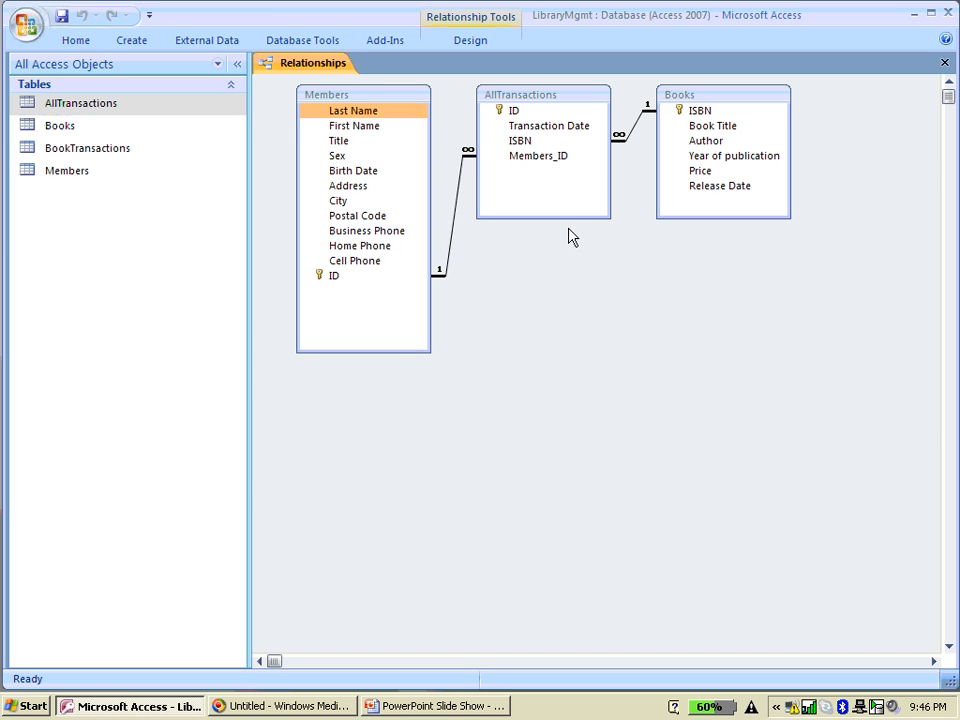
pyautogui.moveTo(564, 218); pyautogui.dragTo(606, 323)
pyautogui.moveTo(738, 100); pyautogui.dragTo(789, 100)
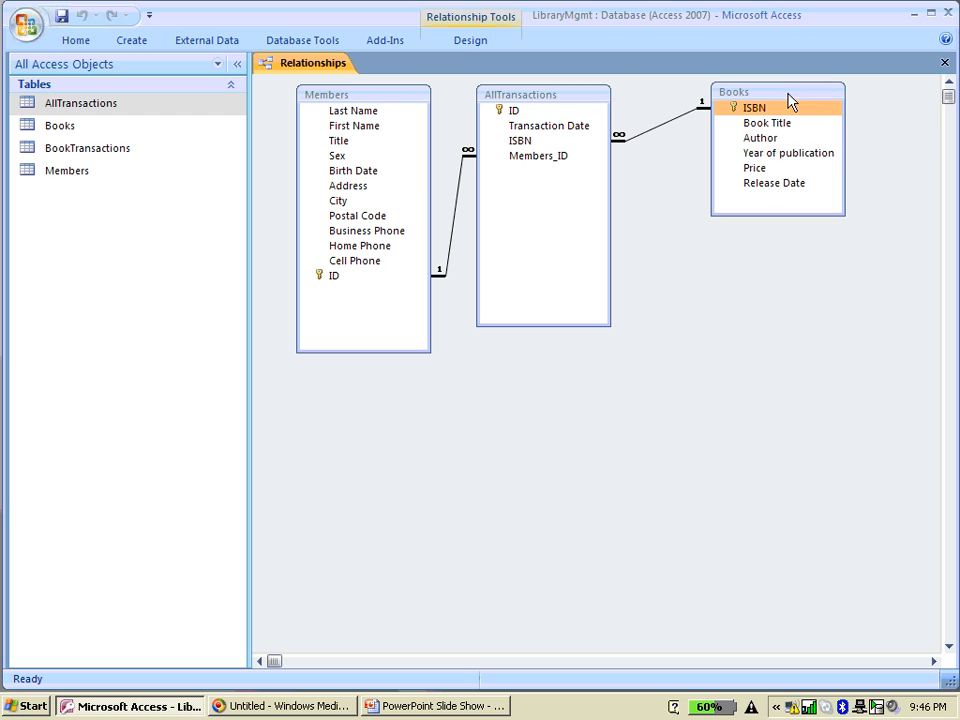
pyautogui.moveTo(775, 214); pyautogui.dragTo(786, 313)
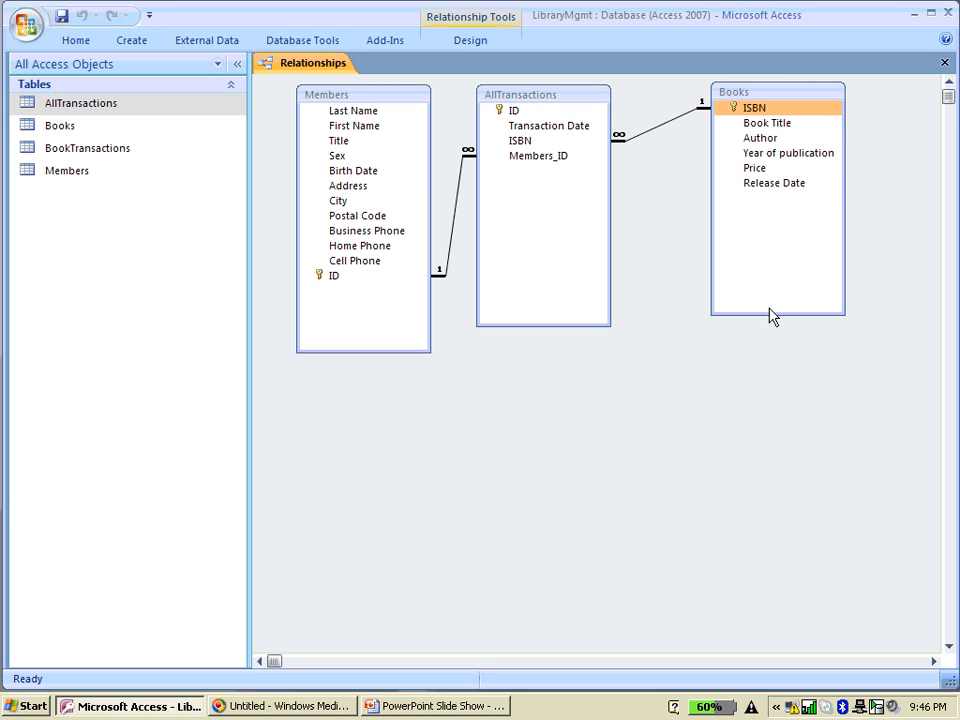
# - Rearrange the relationship diagram so AllTransactions comes first, Members sits slightly lower in the middle, and Books is on the far side
pyautogui.moveTo(321, 101); pyautogui.dragTo(955, 416)
pyautogui.click(543, 140)
pyautogui.moveTo(534, 96); pyautogui.dragTo(349, 101)
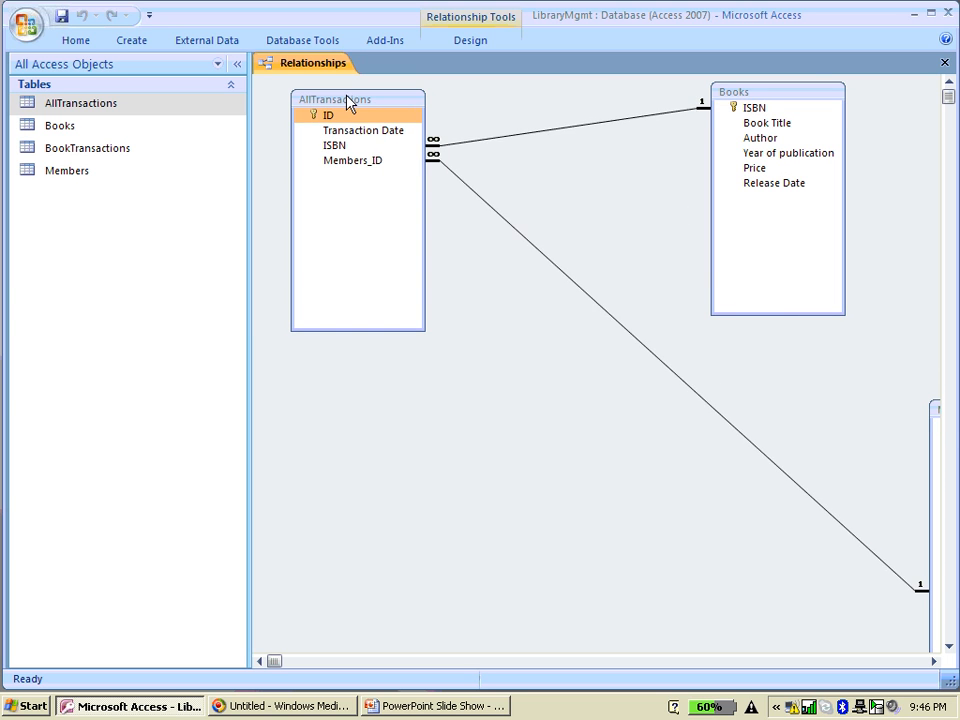
pyautogui.moveTo(760, 95); pyautogui.dragTo(621, 90)
pyautogui.moveTo(937, 420); pyautogui.dragTo(516, 347)
pyautogui.click(624, 90)
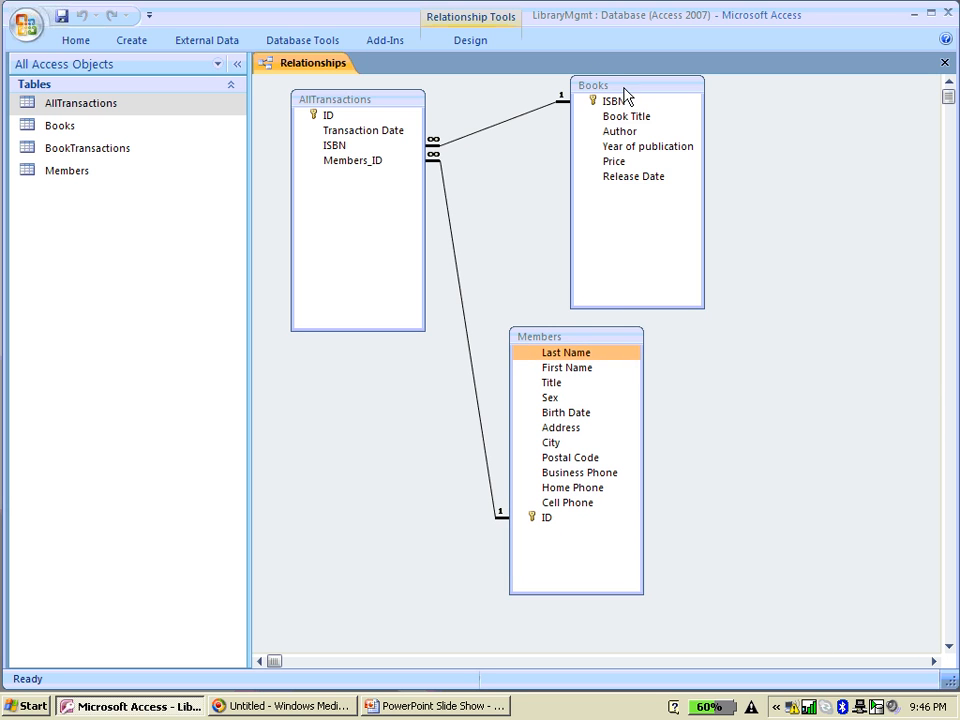
pyautogui.moveTo(627, 90); pyautogui.dragTo(827, 96)
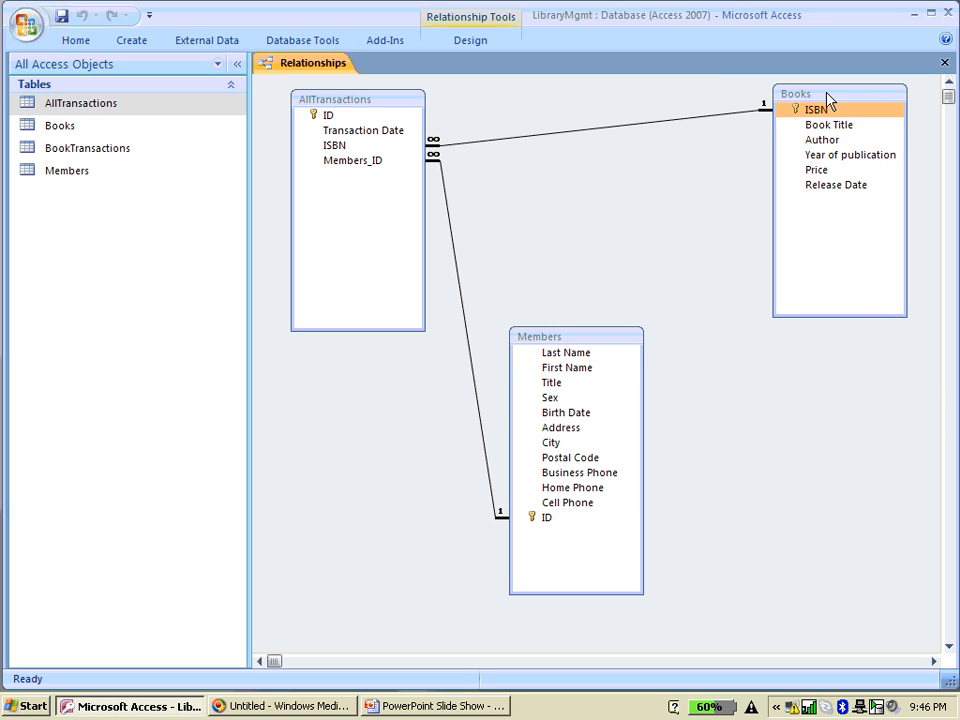
pyautogui.click(597, 340)
pyautogui.moveTo(597, 340); pyautogui.dragTo(626, 166)
pyautogui.moveTo(851, 97); pyautogui.dragTo(821, 96)
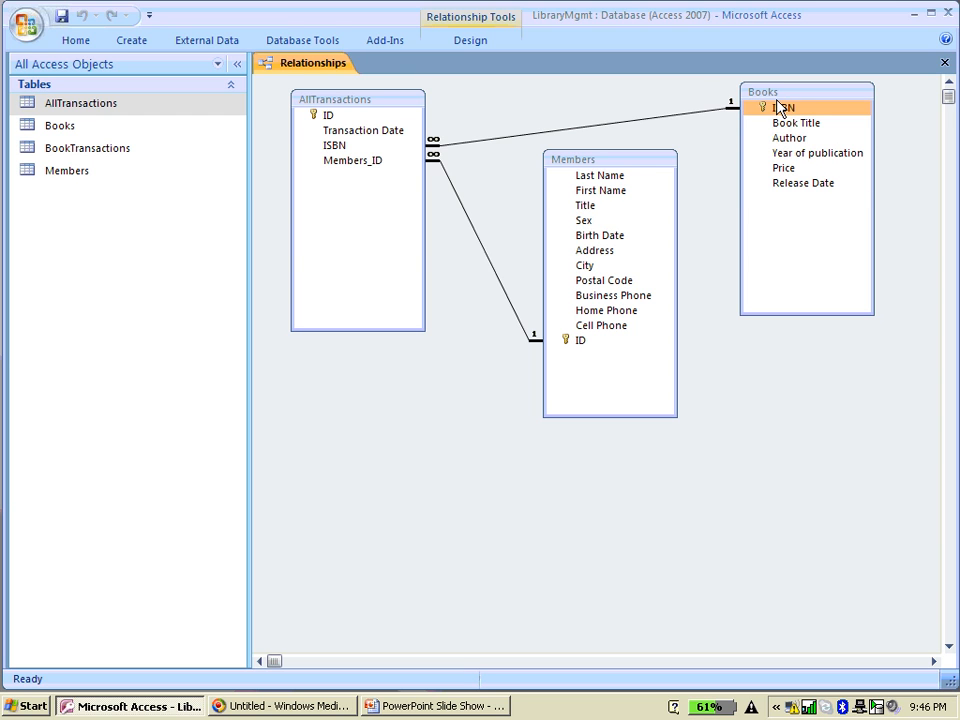
# - Close the relationship diagram and save its layout changes
pyautogui.rightClick(315, 63)
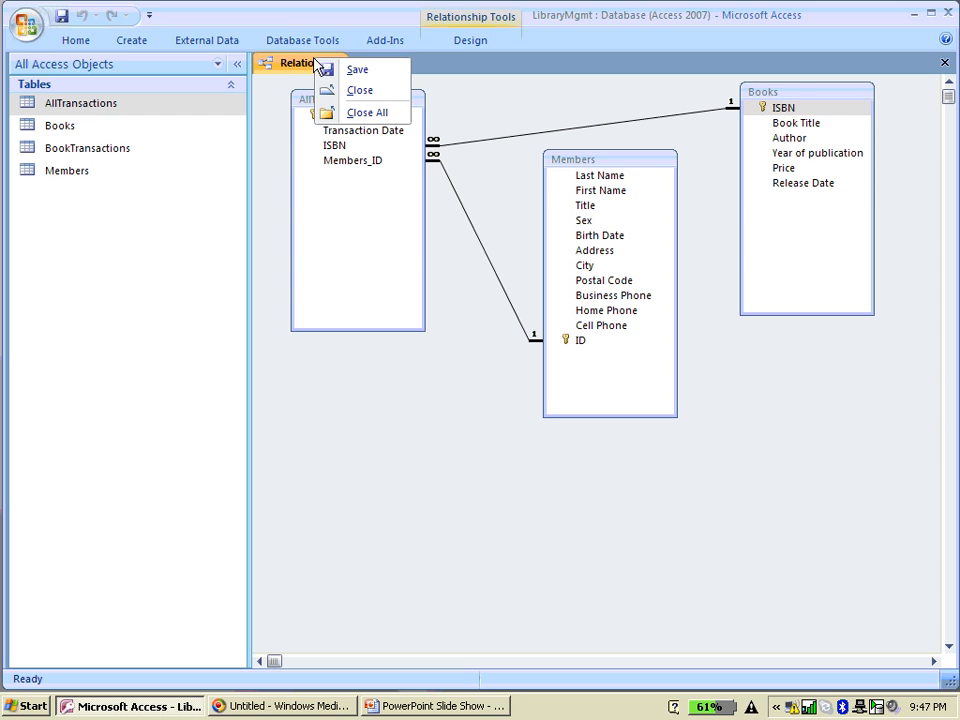
pyautogui.click(360, 91)
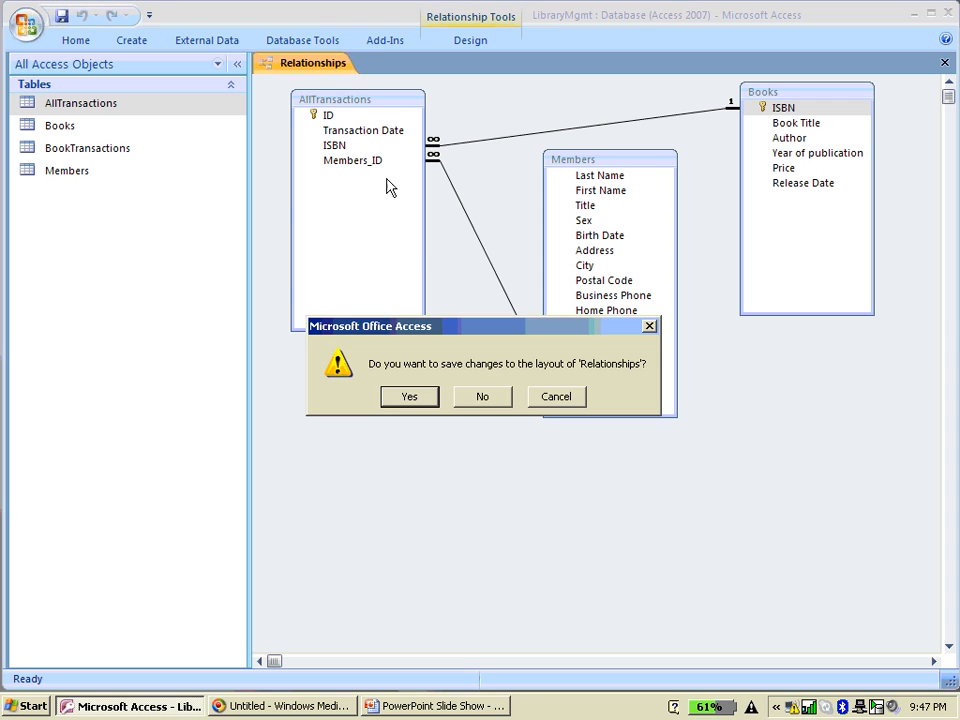
pyautogui.click(408, 397)
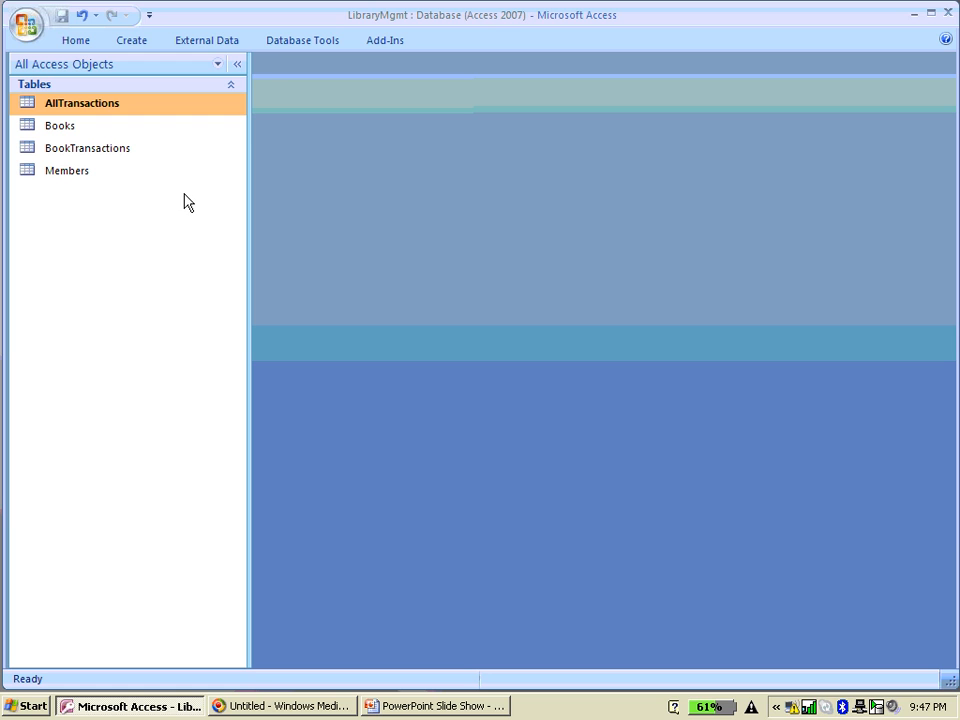
pyautogui.click(126, 41)
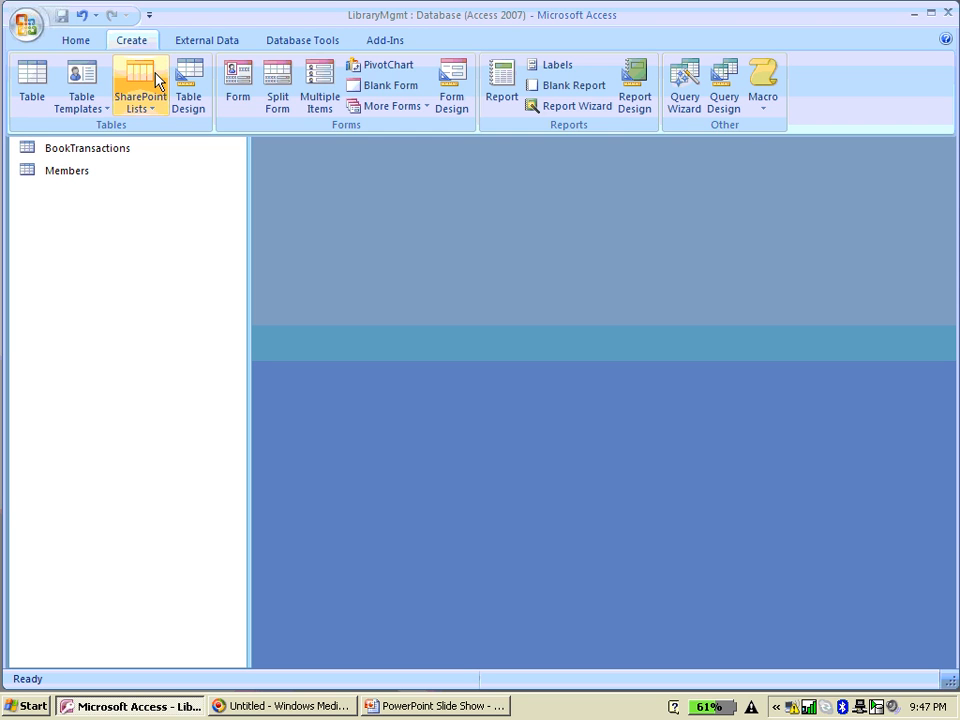
pyautogui.click(137, 44)
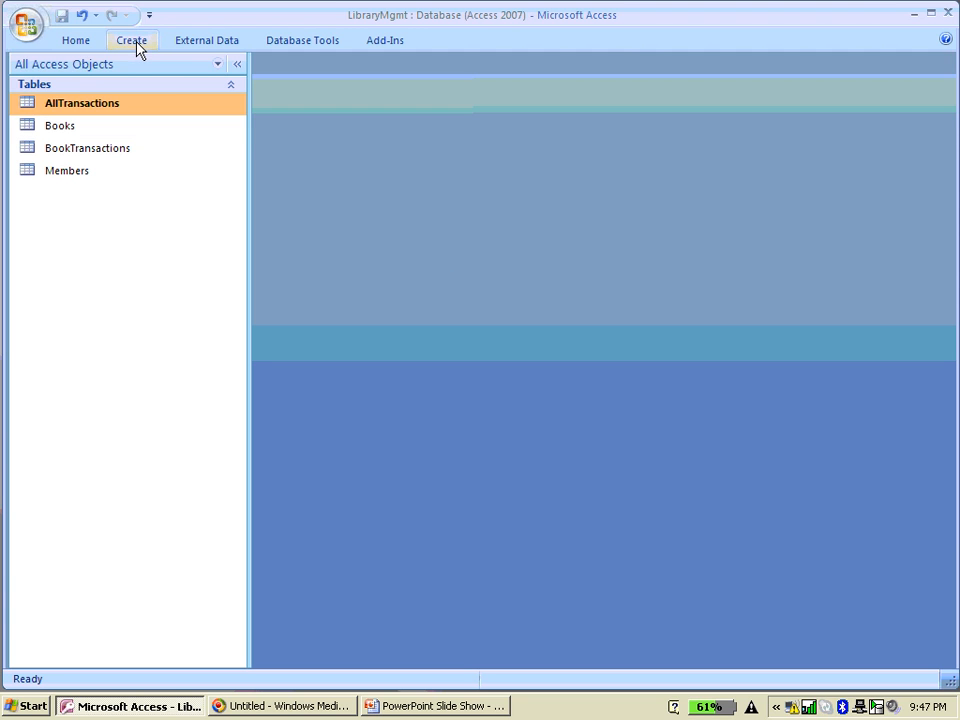
pyautogui.click(137, 44)
pyautogui.click(28, 85)
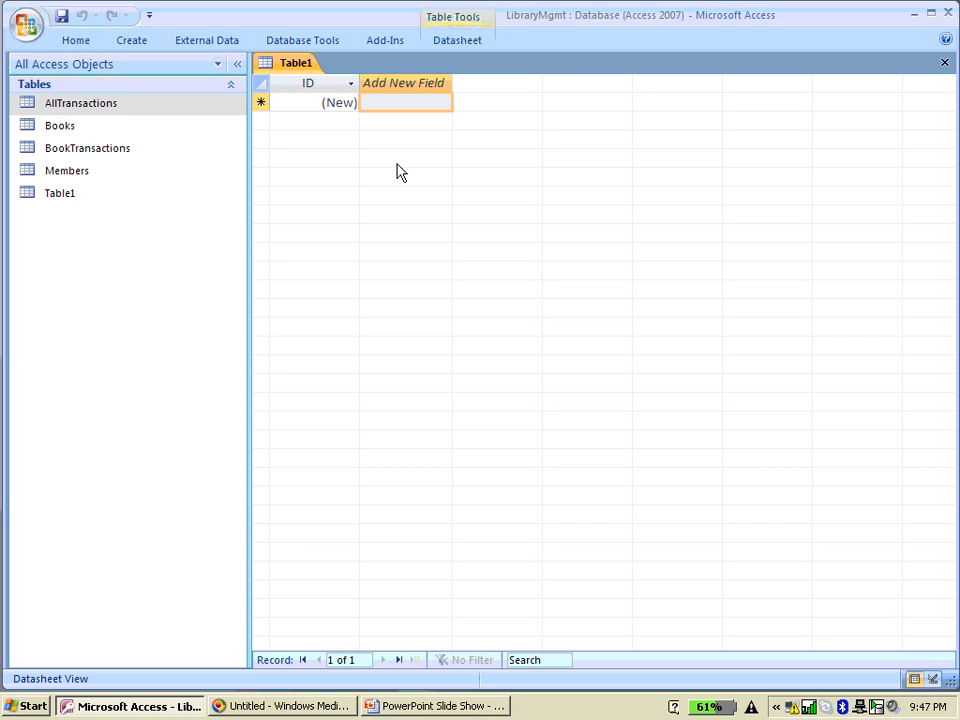
pyautogui.click(395, 102)
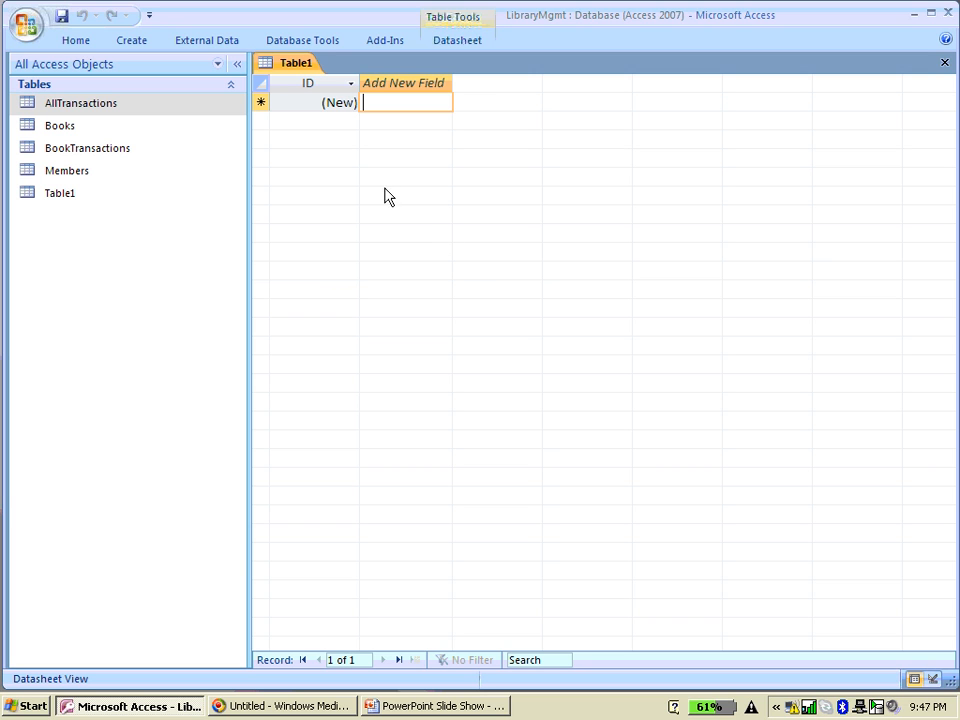
pyautogui.rightClick(296, 72)
pyautogui.click(340, 94)
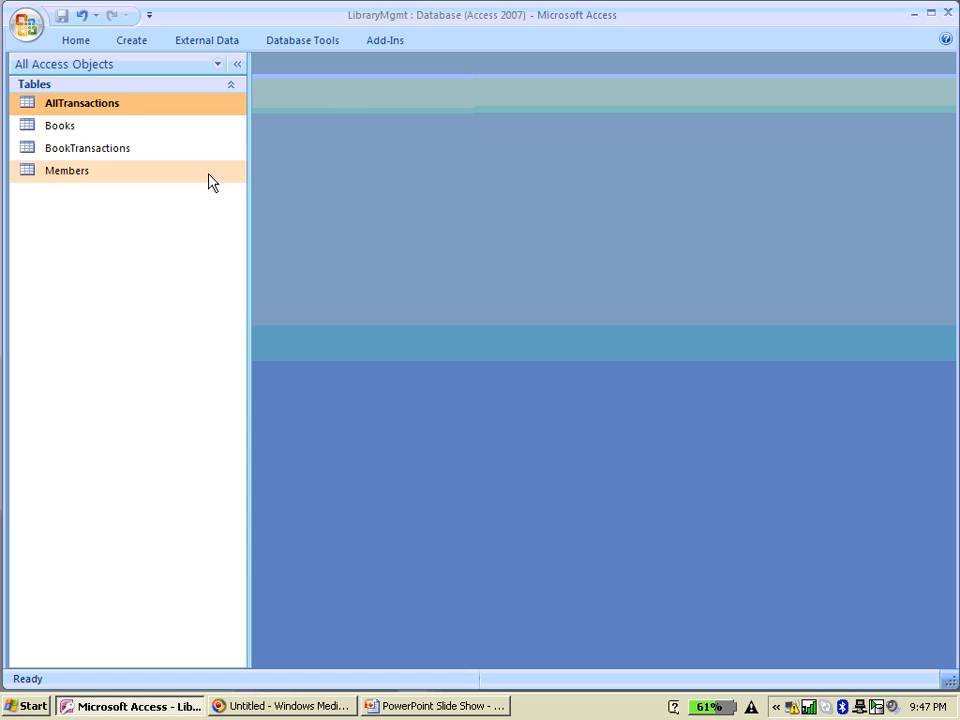
# - Create a blank table, save it with the name Authors, and close it
pyautogui.click(108, 45)
pyautogui.click(35, 88)
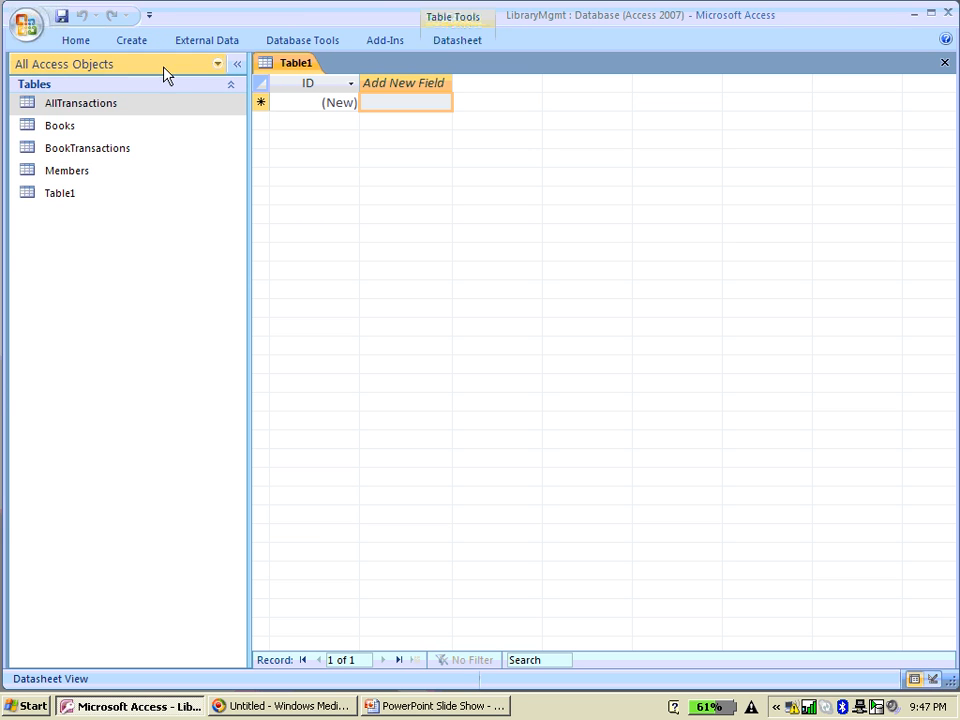
pyautogui.click(321, 102)
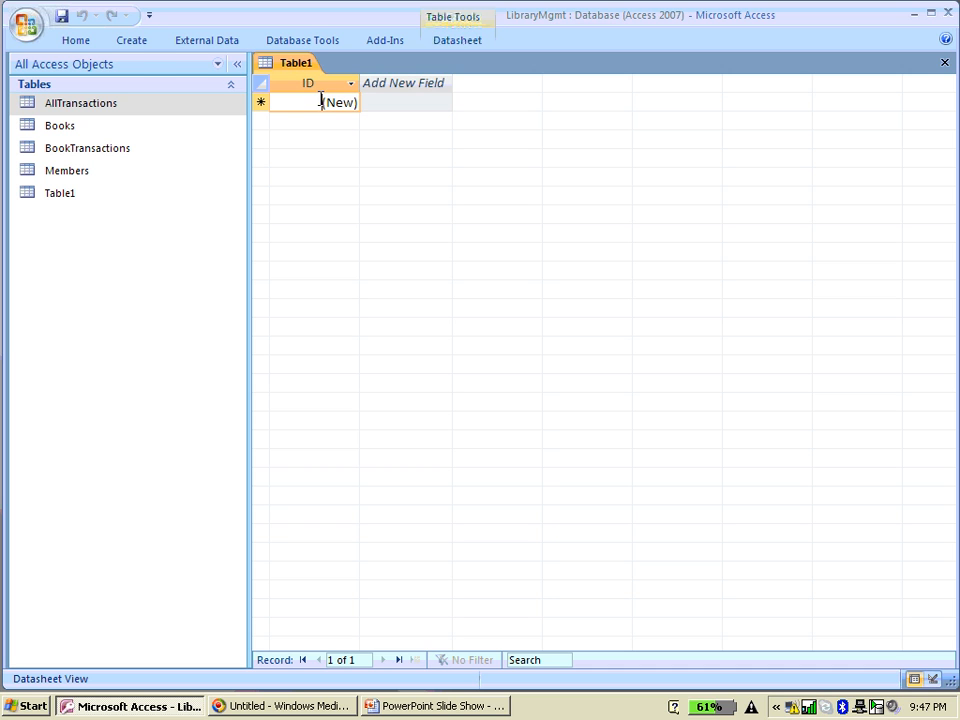
pyautogui.click(61, 15)
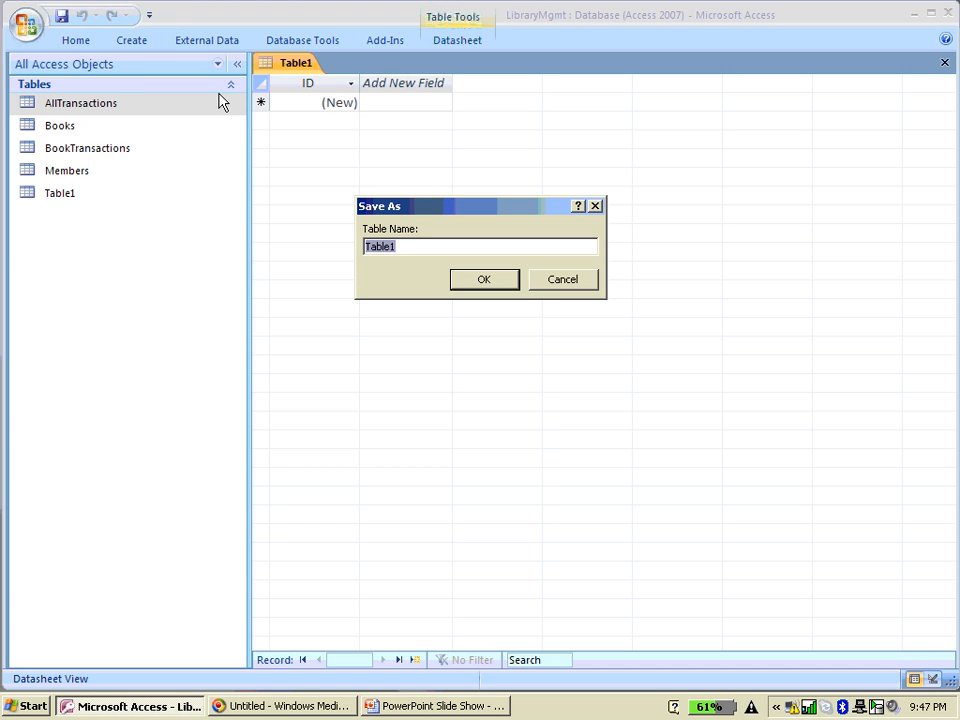
pyautogui.write('Authors')
pyautogui.click(480, 283)
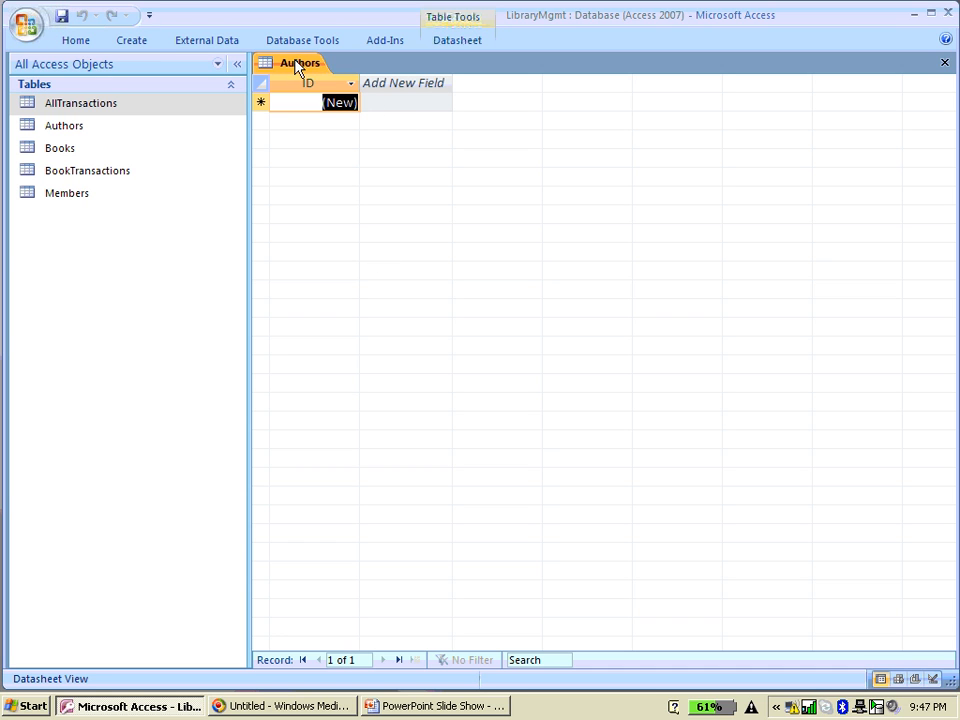
pyautogui.click(378, 100)
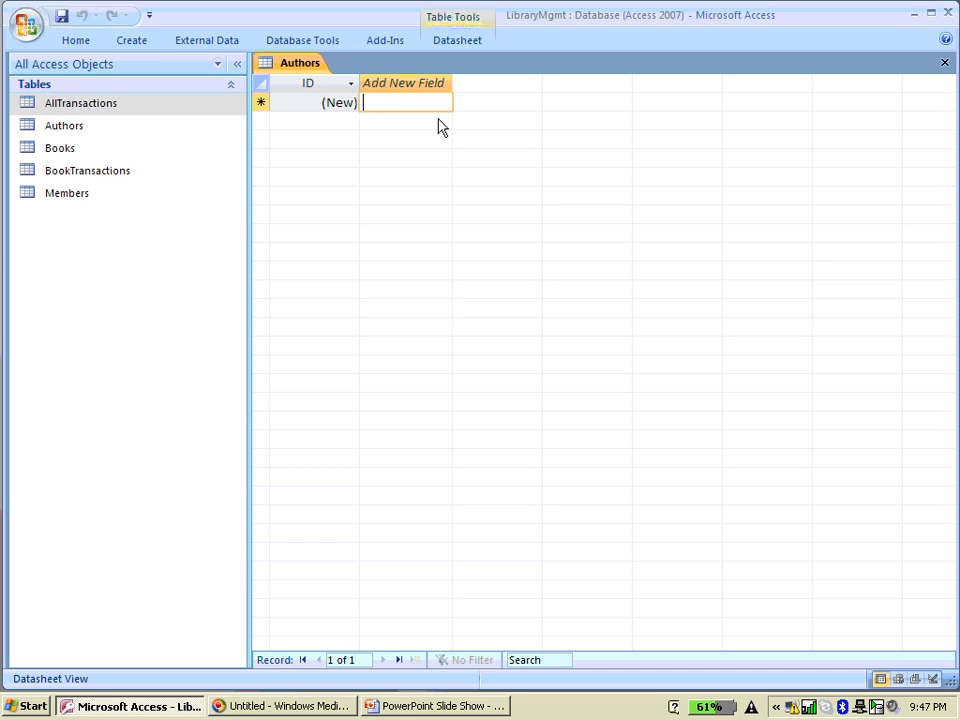
pyautogui.rightClick(298, 64)
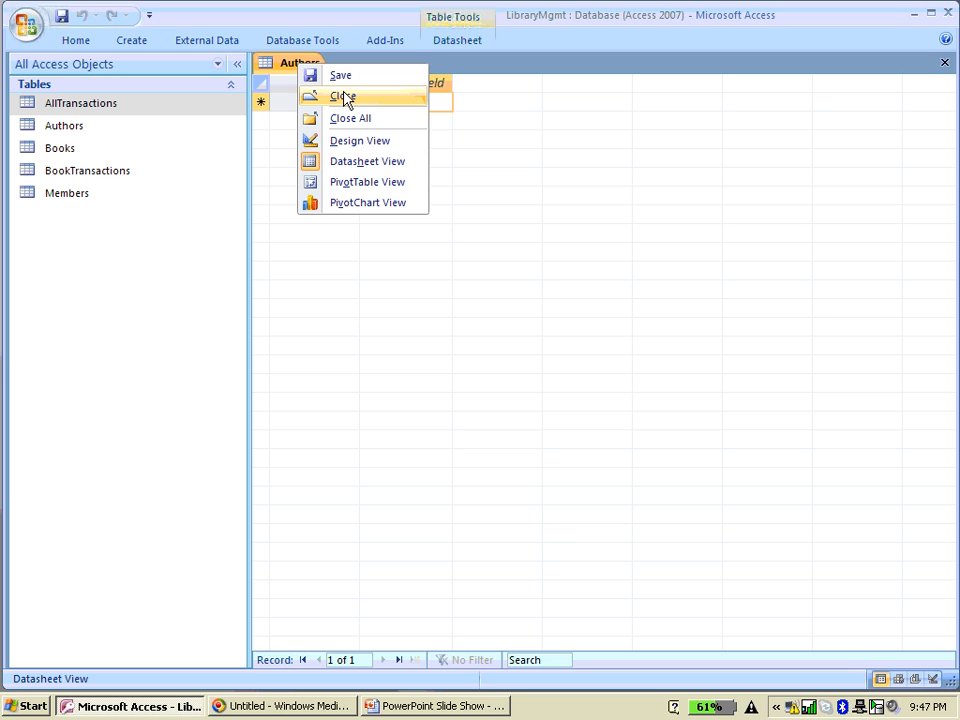
pyautogui.click(346, 97)
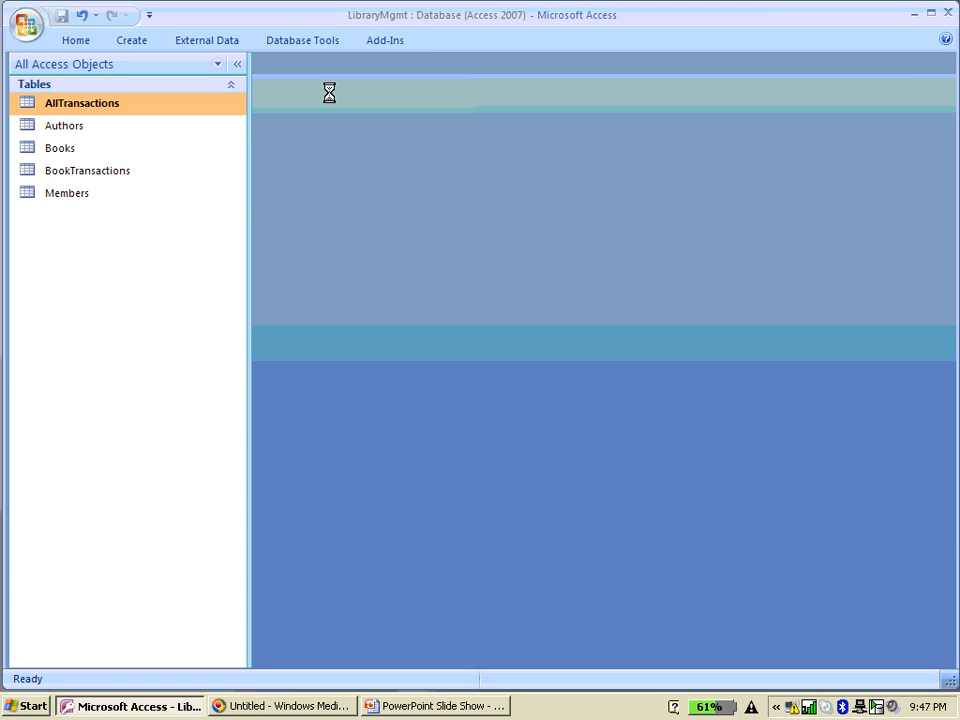
# - Open Authors in Design view and add a Text field called Name, accepting the reserved word
pyautogui.rightClick(86, 124)
pyautogui.click(195, 157)
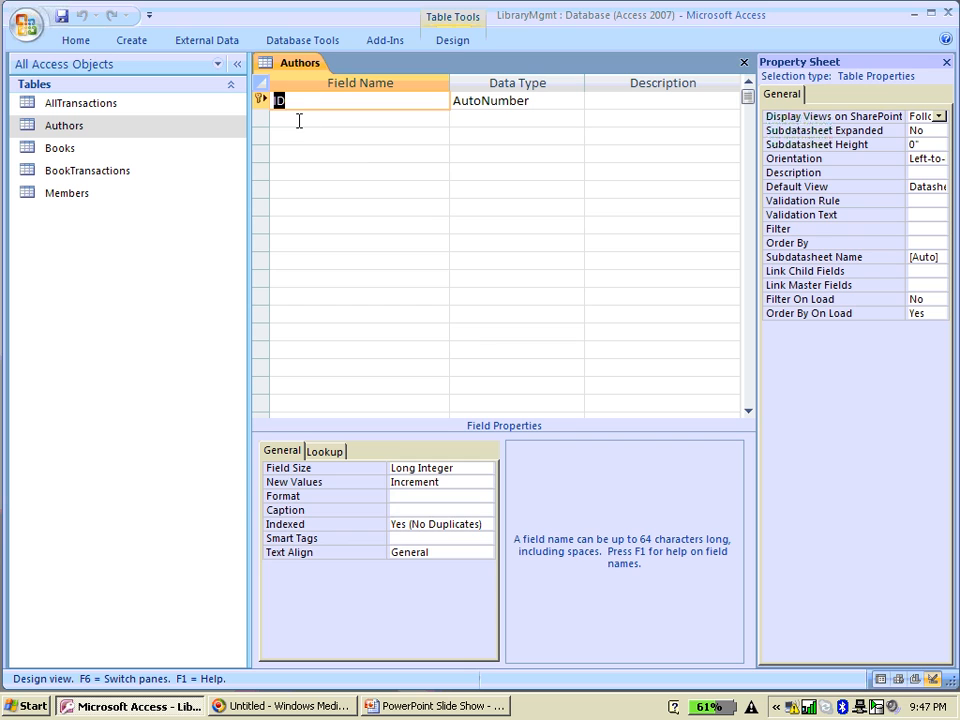
pyautogui.click(299, 118)
pyautogui.write('Name')
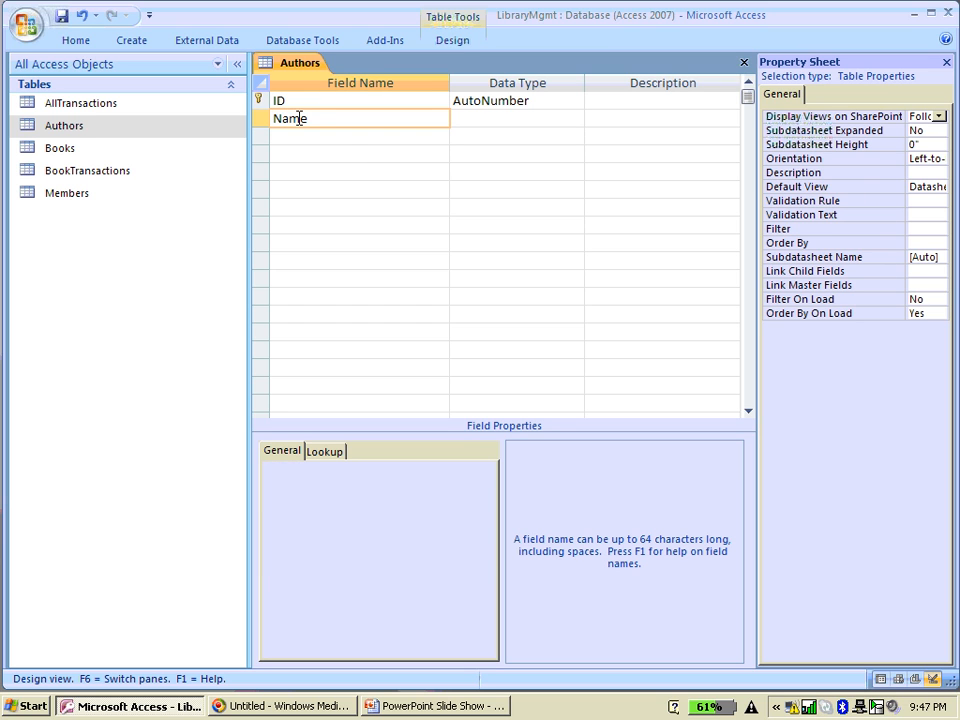
pyautogui.press('Tab')
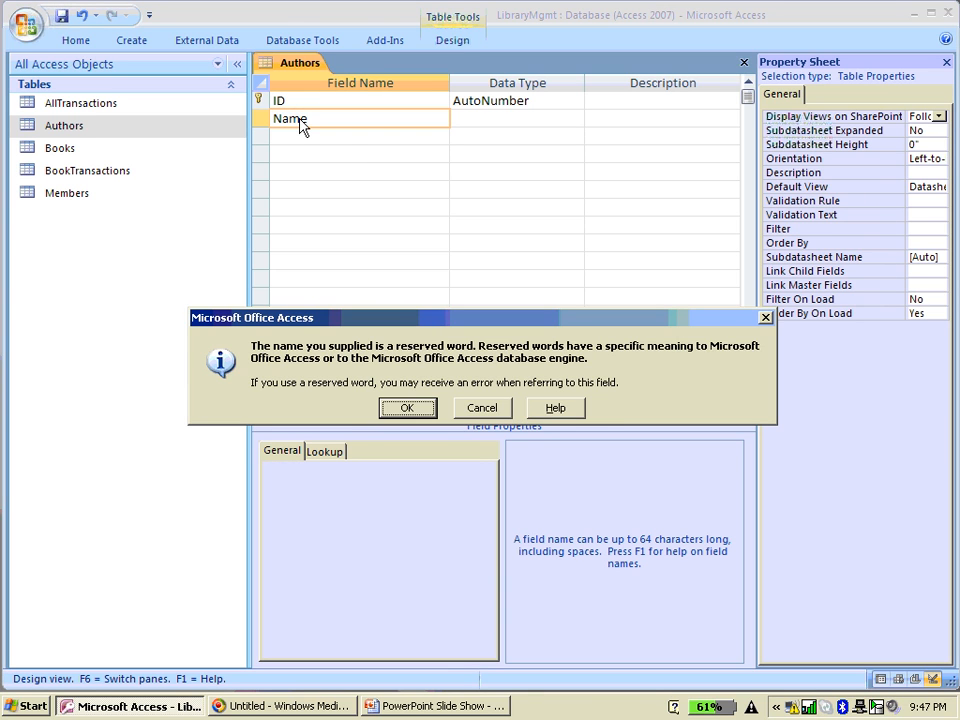
pyautogui.click(410, 409)
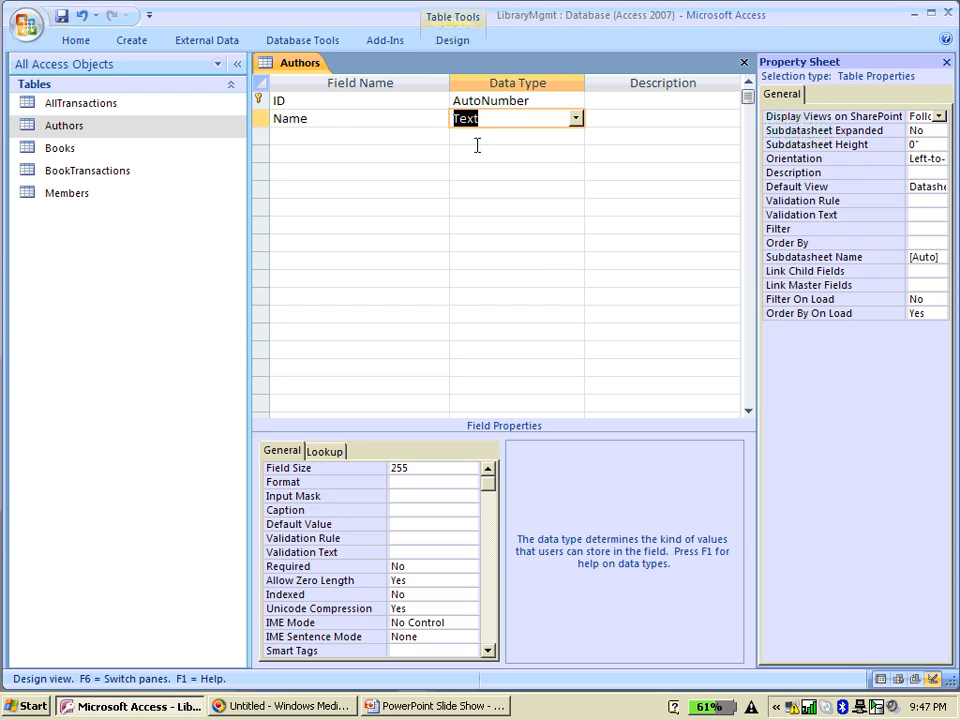
# - Review the Name field's data type, field size and description settings
pyautogui.click(484, 135)
pyautogui.click(497, 119)
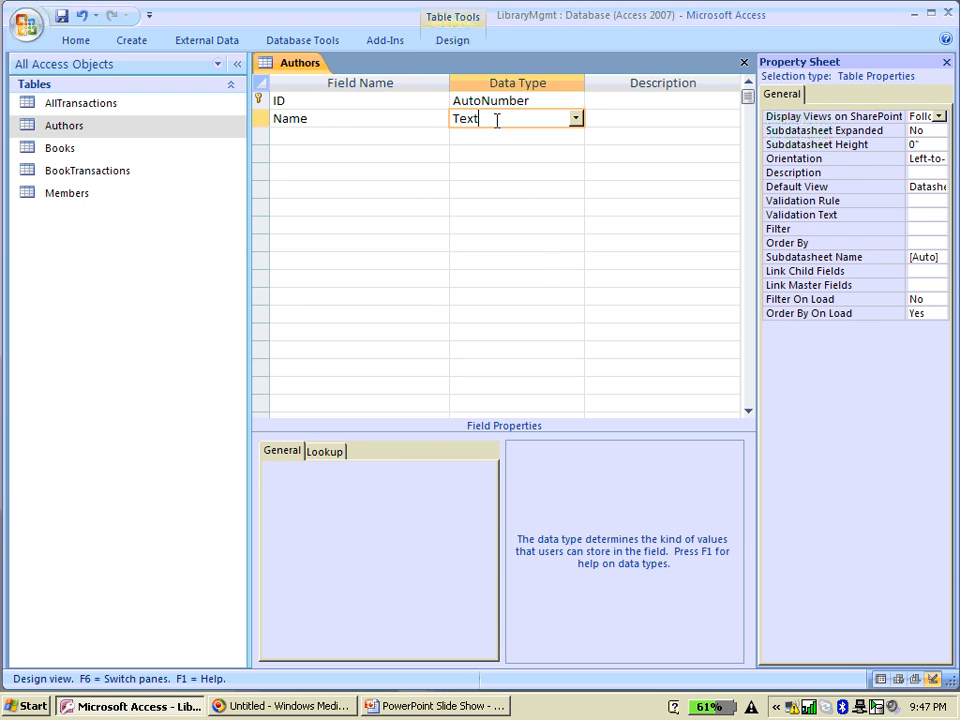
pyautogui.click(516, 101)
pyautogui.click(493, 118)
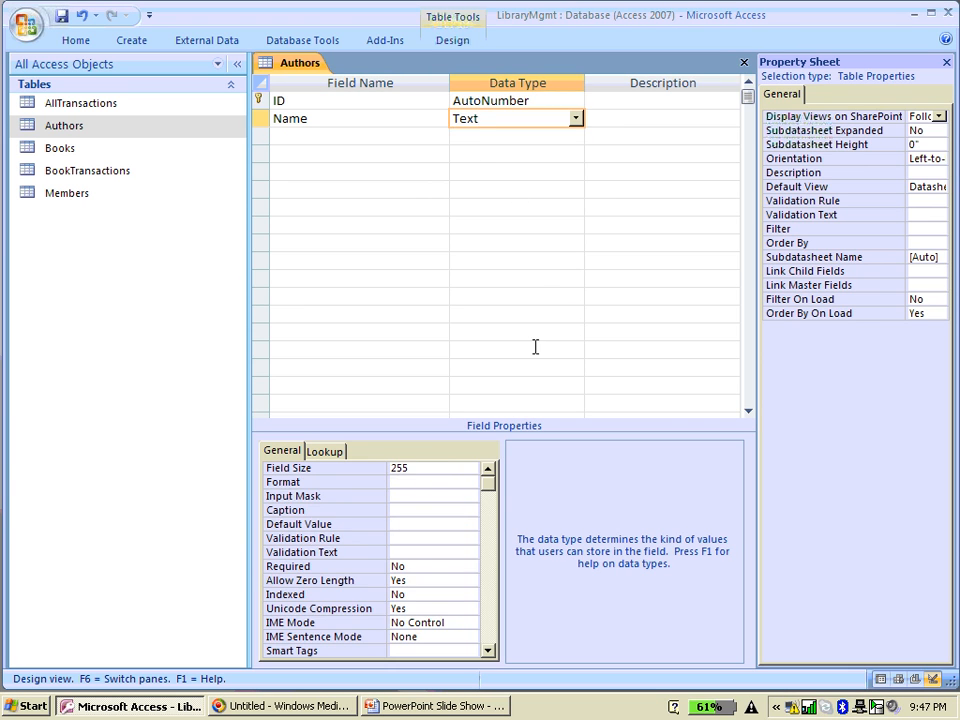
pyautogui.click(424, 466)
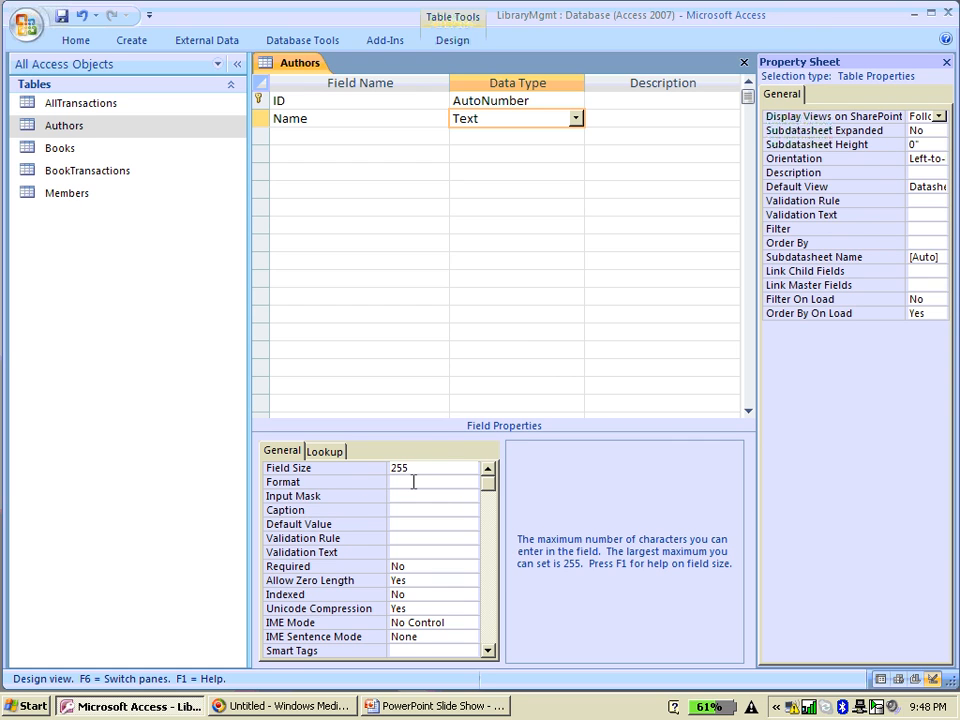
pyautogui.click(609, 114)
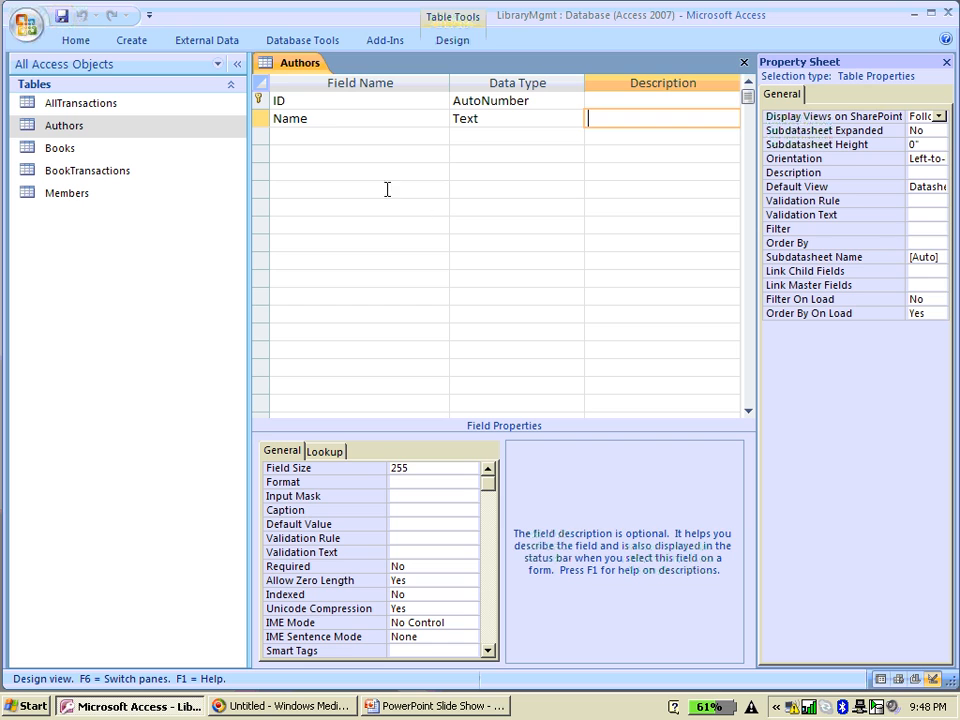
pyautogui.click(336, 124)
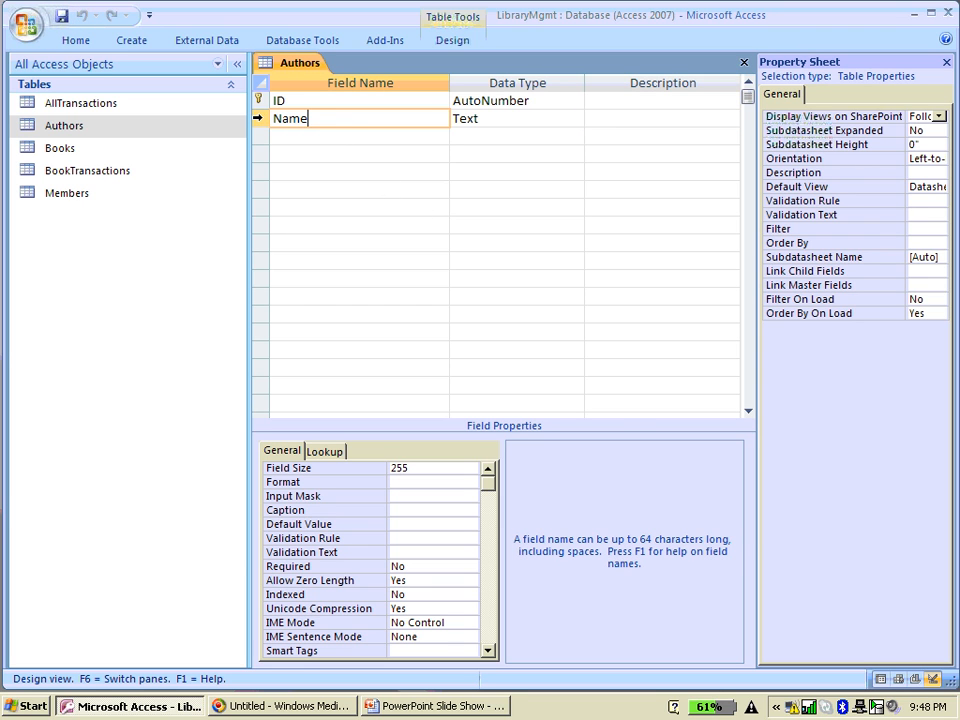
# - Make Name the primary key of Authors in place of ID, and close the table
pyautogui.click(261, 118)
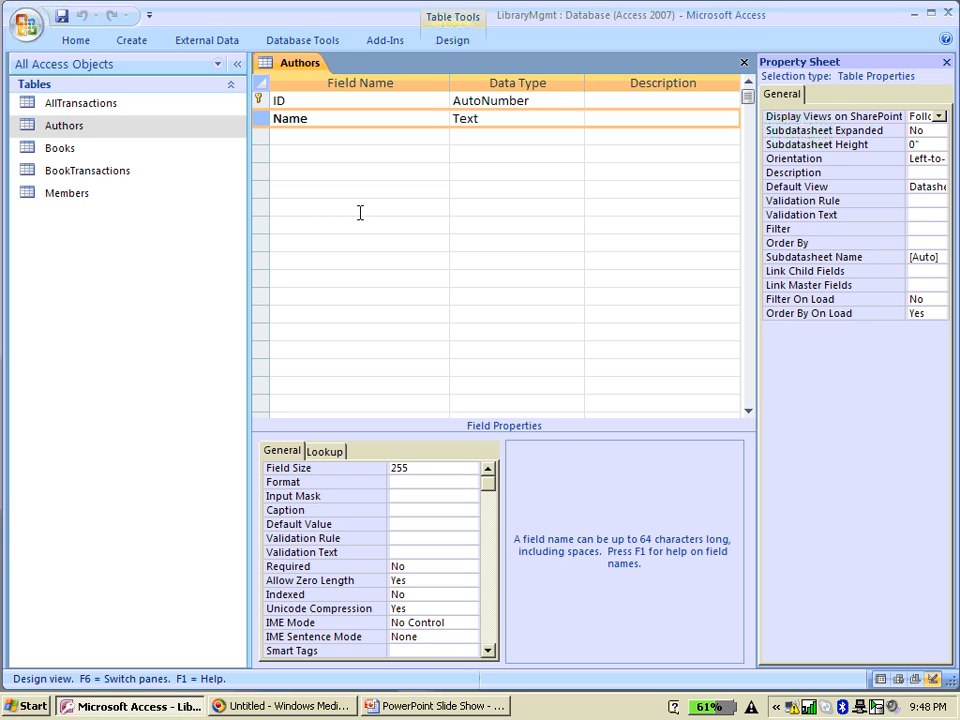
pyautogui.click(265, 120)
pyautogui.click(443, 48)
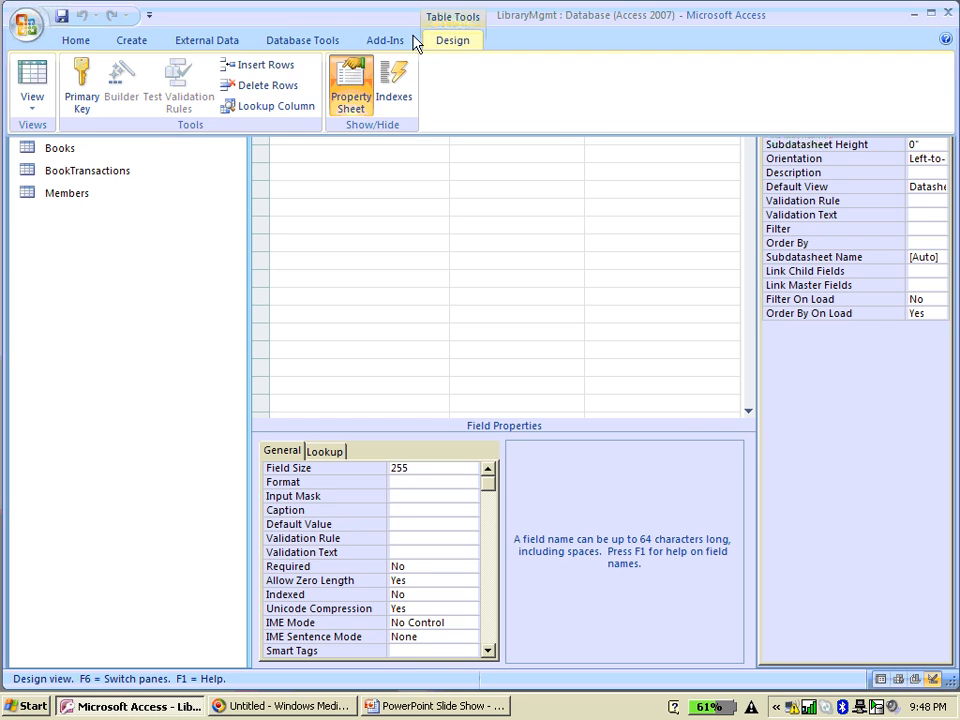
pyautogui.click(78, 72)
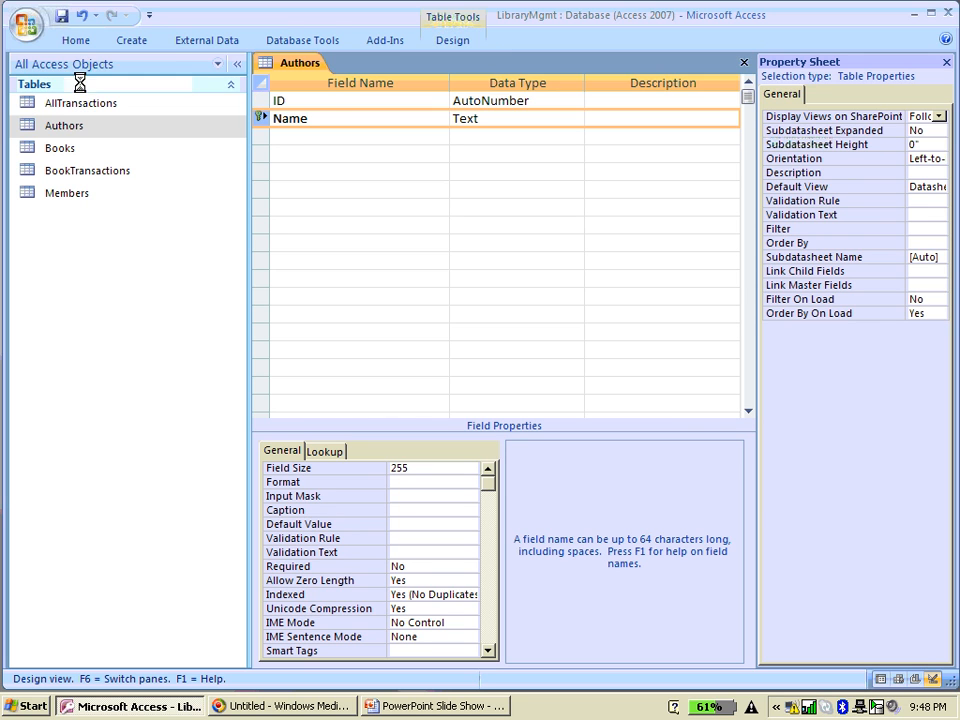
pyautogui.click(326, 101)
pyautogui.click(318, 118)
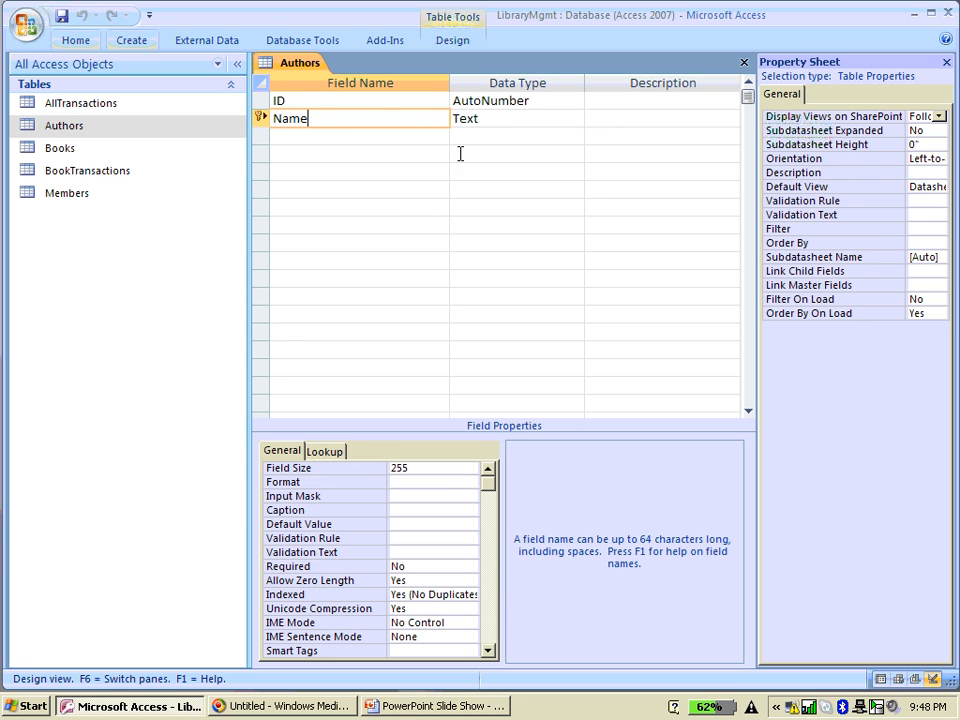
pyautogui.rightClick(297, 63)
pyautogui.click(337, 100)
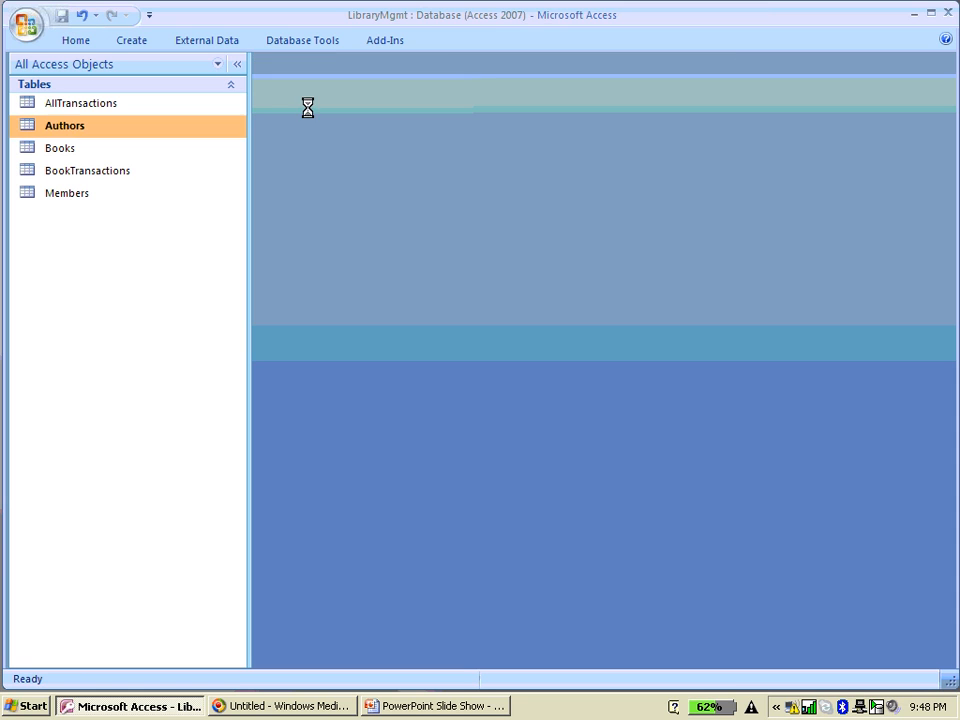
# - Open the Authors and Books tables as datasheets, and briefly expand the related records of the first two books
pyautogui.doubleClick(64, 126)
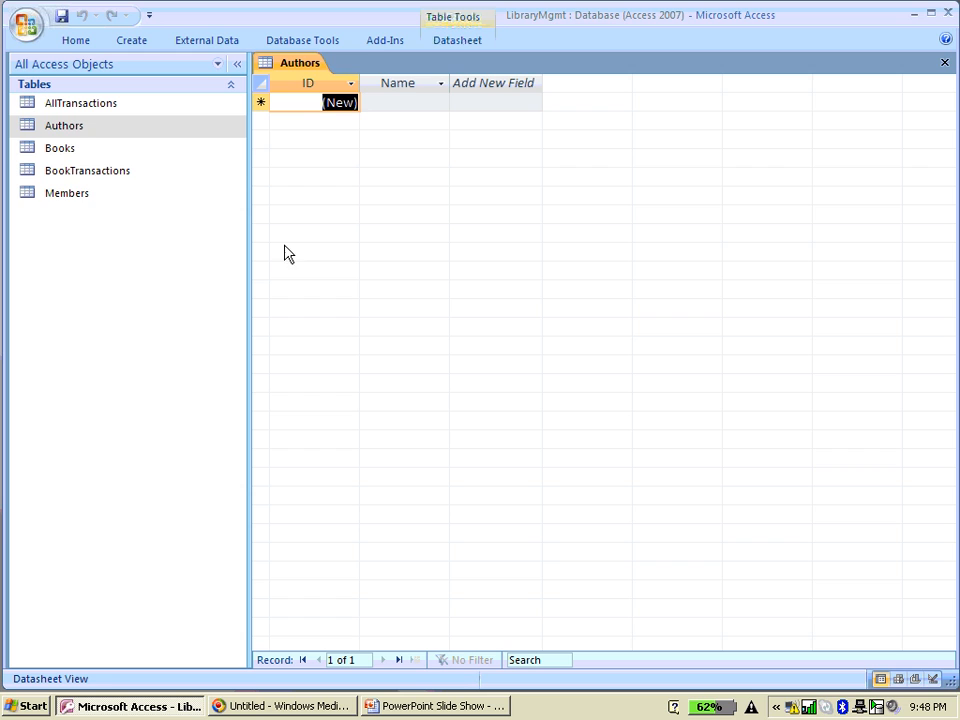
pyautogui.doubleClick(64, 150)
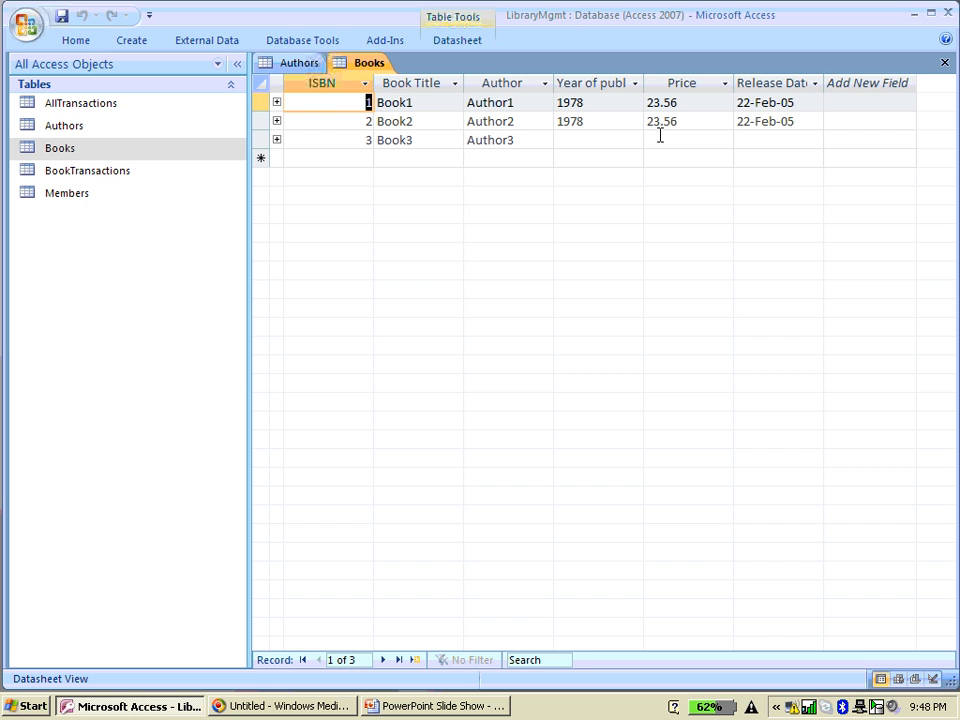
pyautogui.click(276, 102)
pyautogui.click(276, 102)
pyautogui.click(276, 121)
pyautogui.click(276, 121)
# - Copy the Author column from Books and paste its values into the Name column of Authors
pyautogui.click(532, 104)
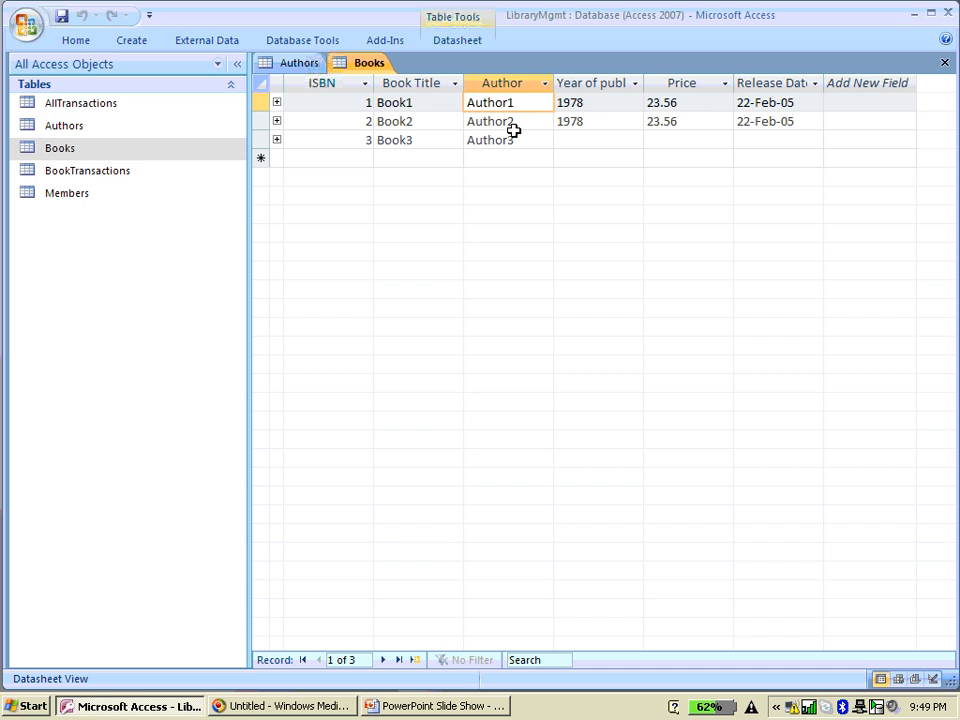
pyautogui.click(495, 83)
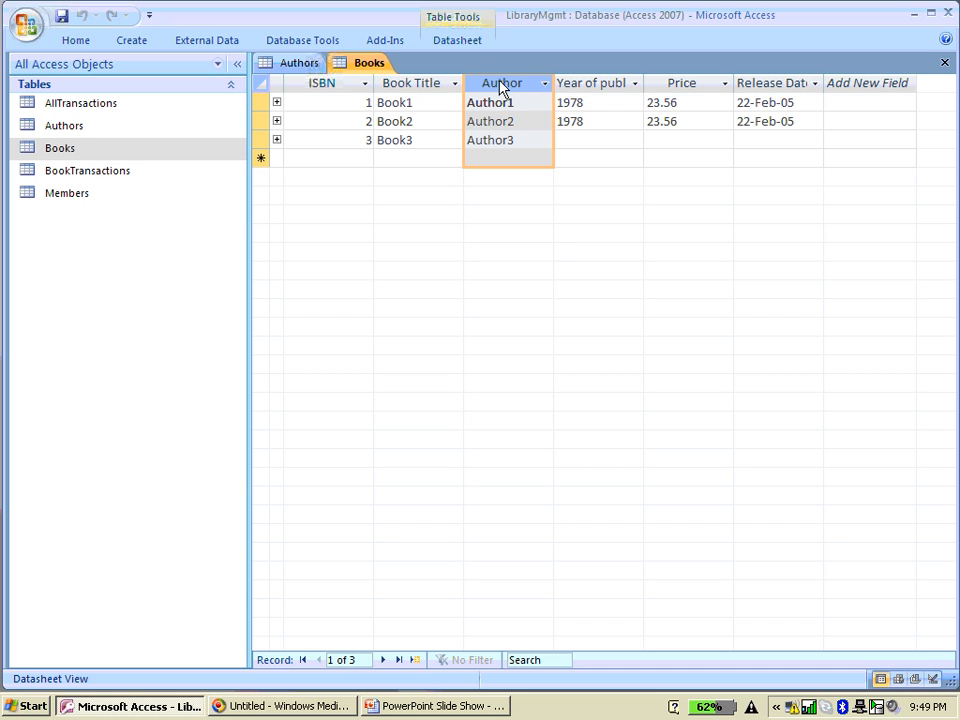
pyautogui.rightClick(500, 84)
pyautogui.click(560, 138)
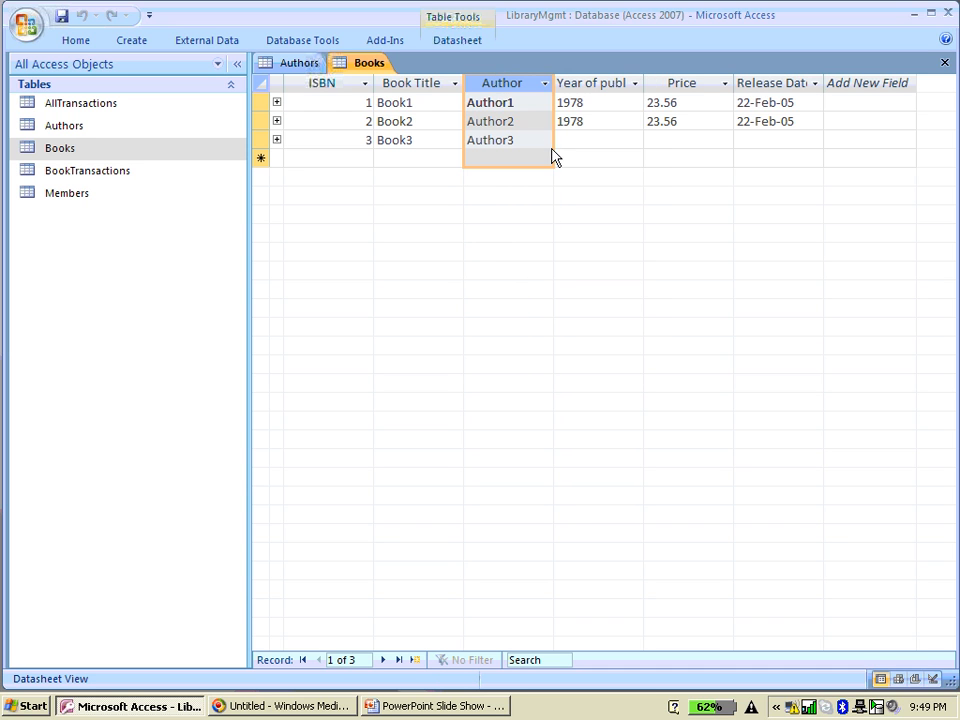
pyautogui.click(300, 63)
pyautogui.click(404, 86)
pyautogui.rightClick(407, 90)
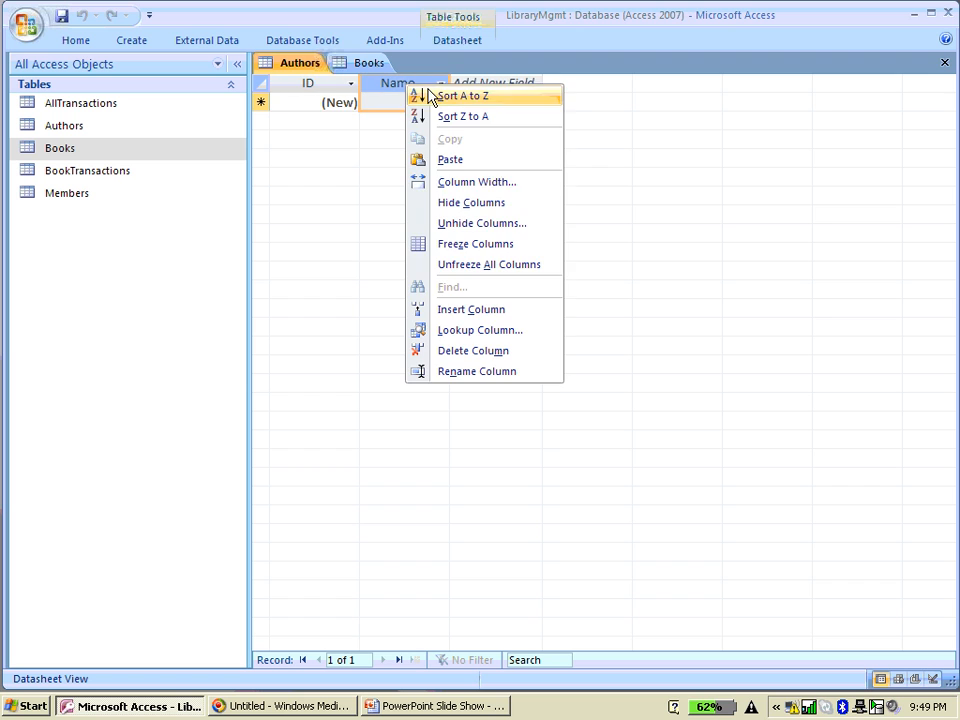
pyautogui.click(449, 159)
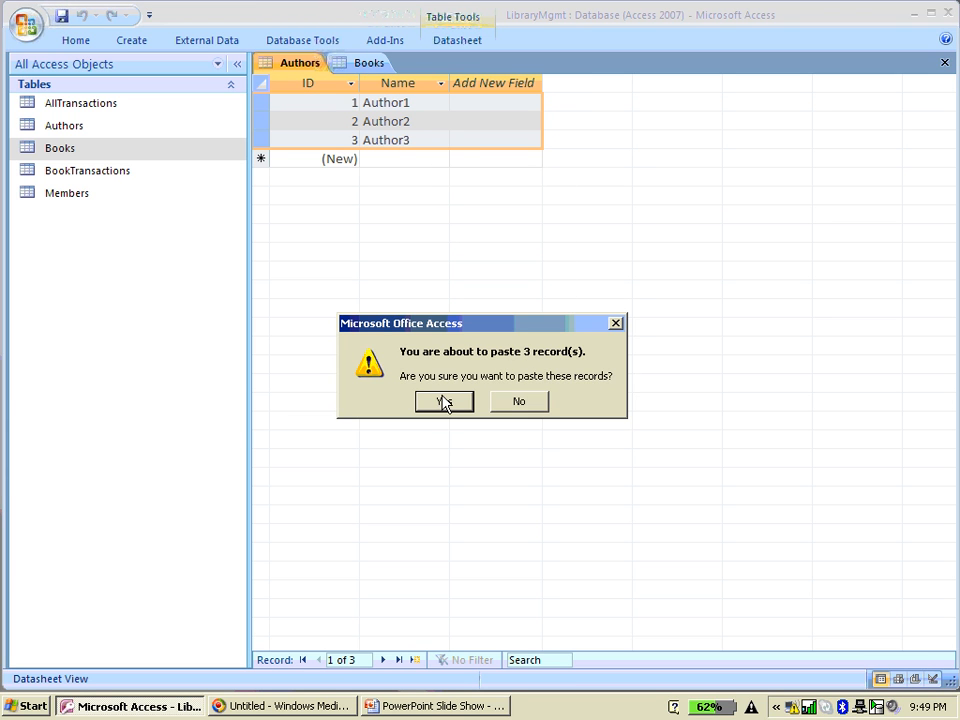
pyautogui.click(444, 401)
pyautogui.click(420, 140)
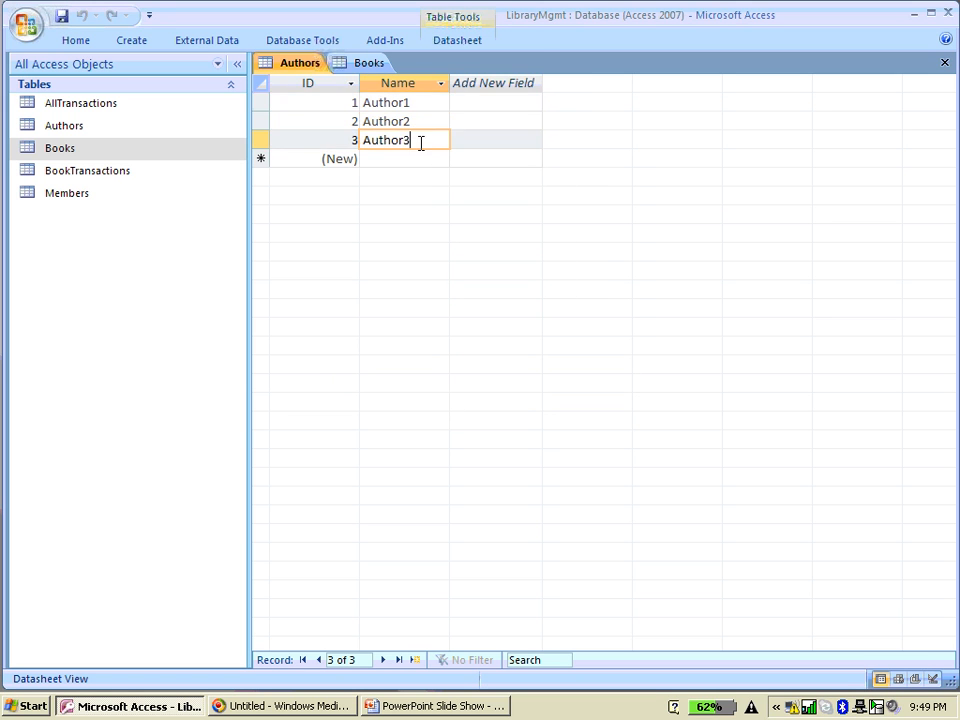
pyautogui.press('Down')
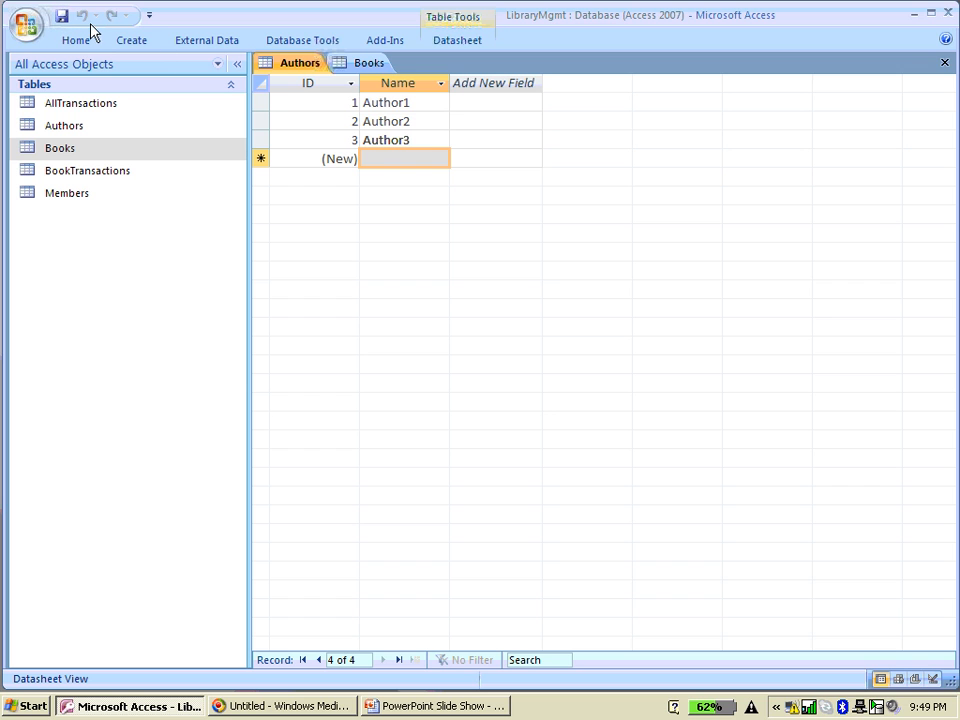
# - Close the open Authors and Books datasheets, and open the Authors table in design view
pyautogui.rightClick(304, 66)
pyautogui.click(352, 117)
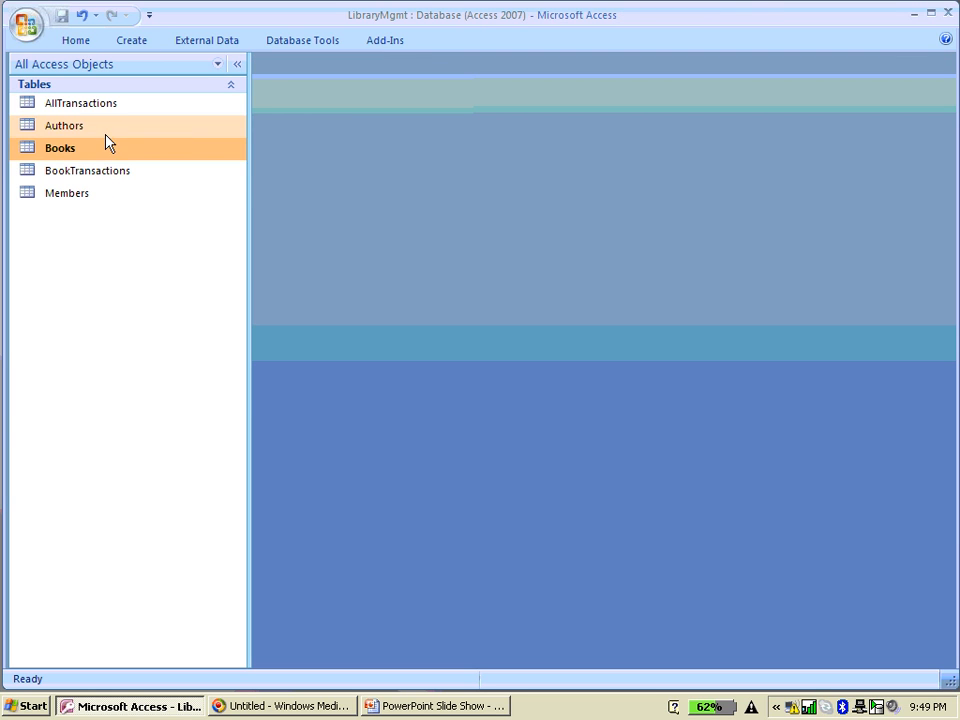
pyautogui.click(79, 131)
pyautogui.rightClick(74, 127)
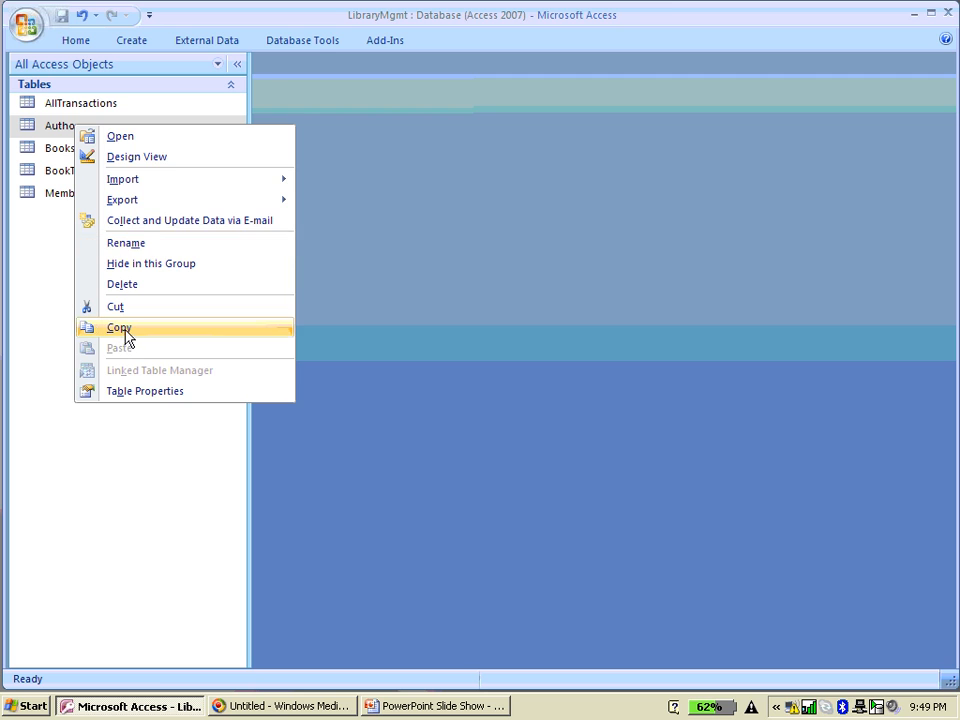
pyautogui.click(140, 158)
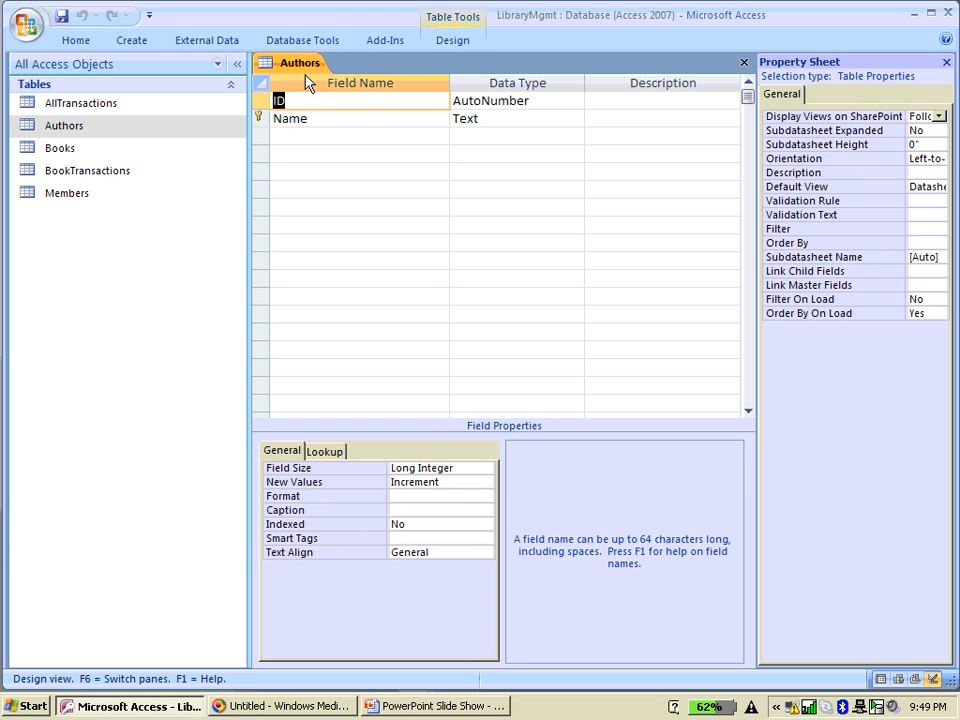
# - Make ID the primary key of Authors in place of Name, then save and close the table
pyautogui.click(280, 119)
pyautogui.click(264, 103)
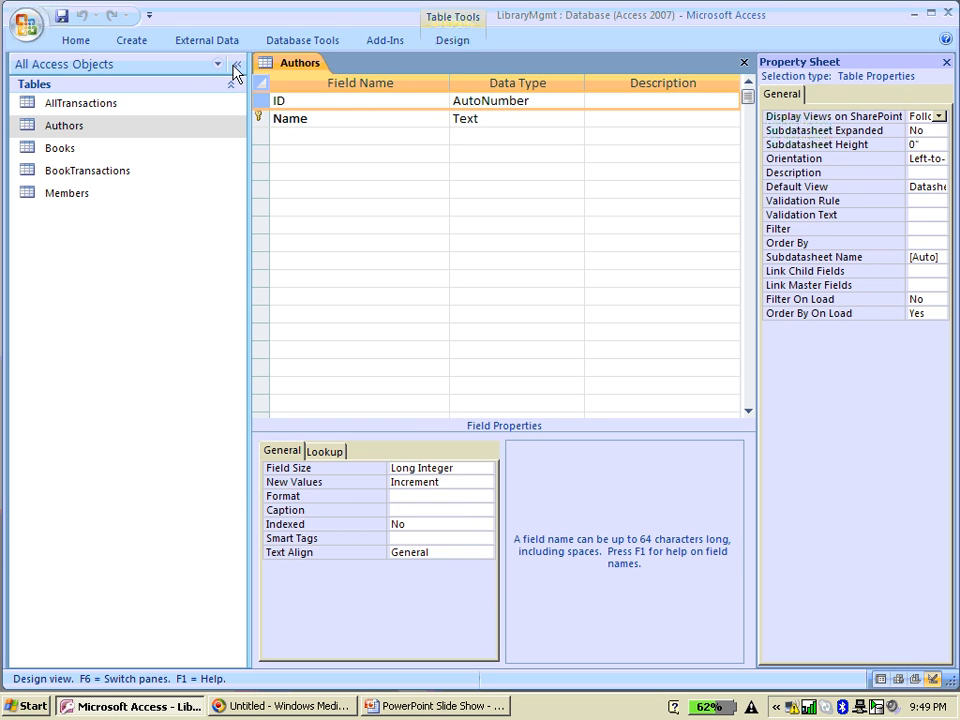
pyautogui.click(453, 42)
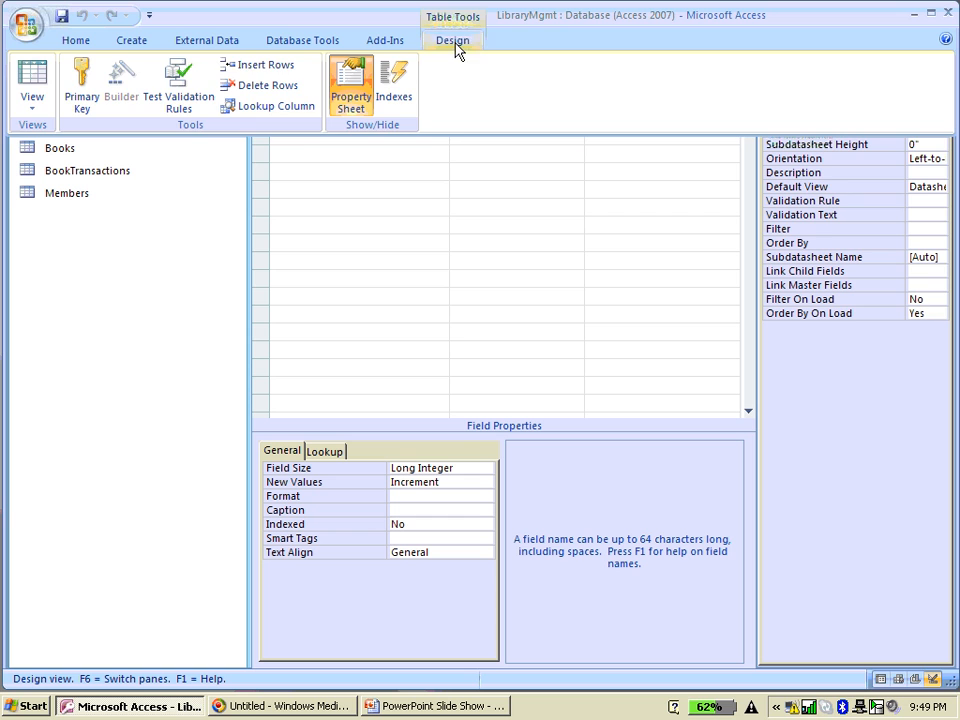
pyautogui.click(81, 82)
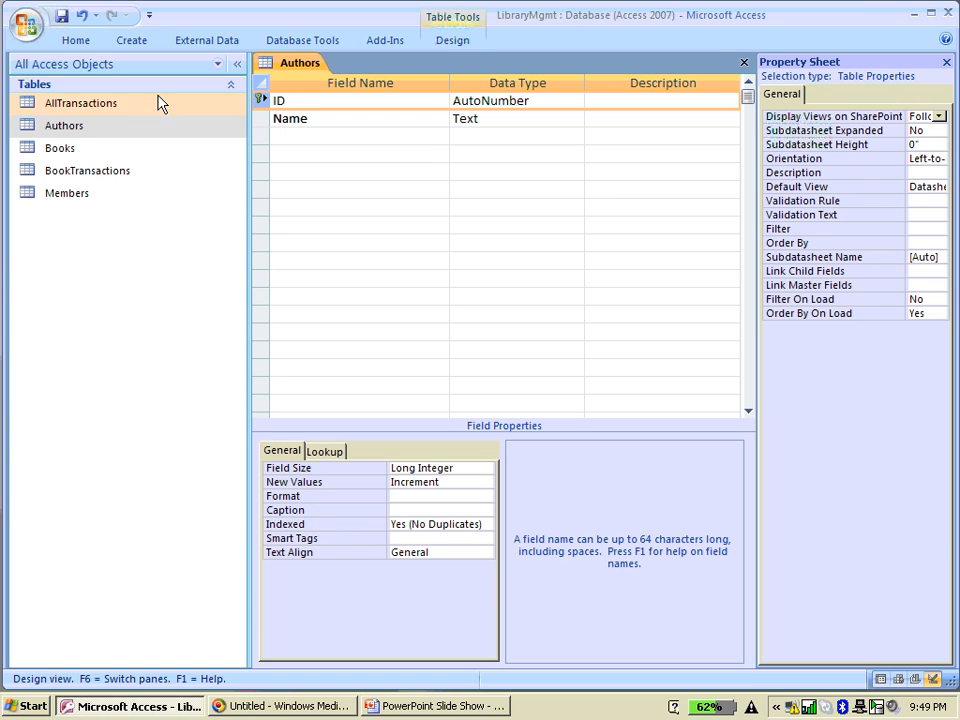
pyautogui.click(60, 19)
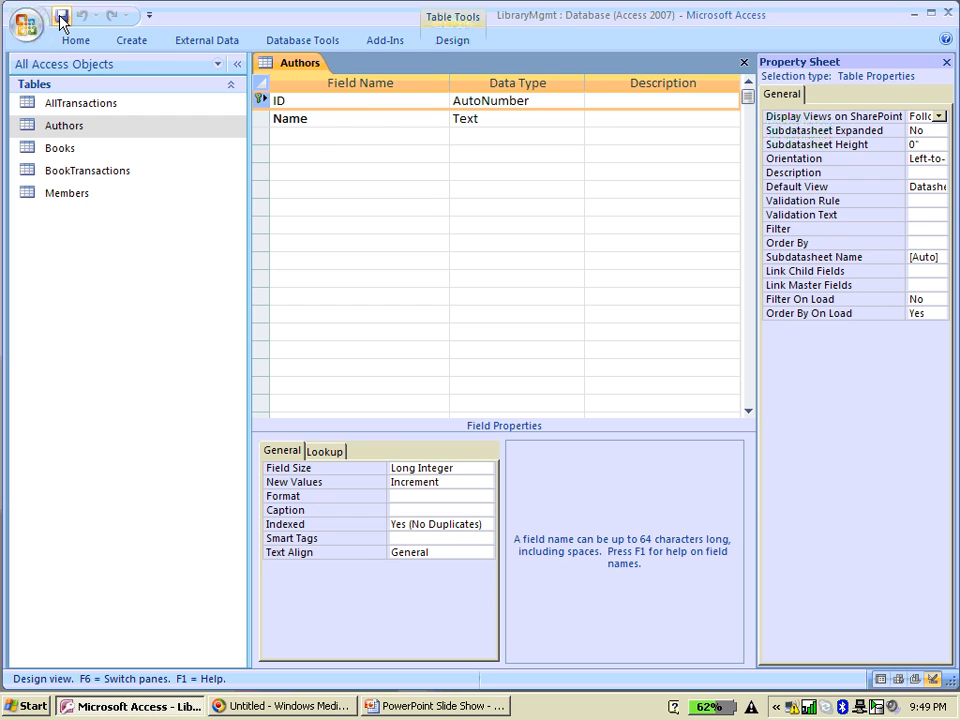
pyautogui.rightClick(311, 66)
pyautogui.click(338, 117)
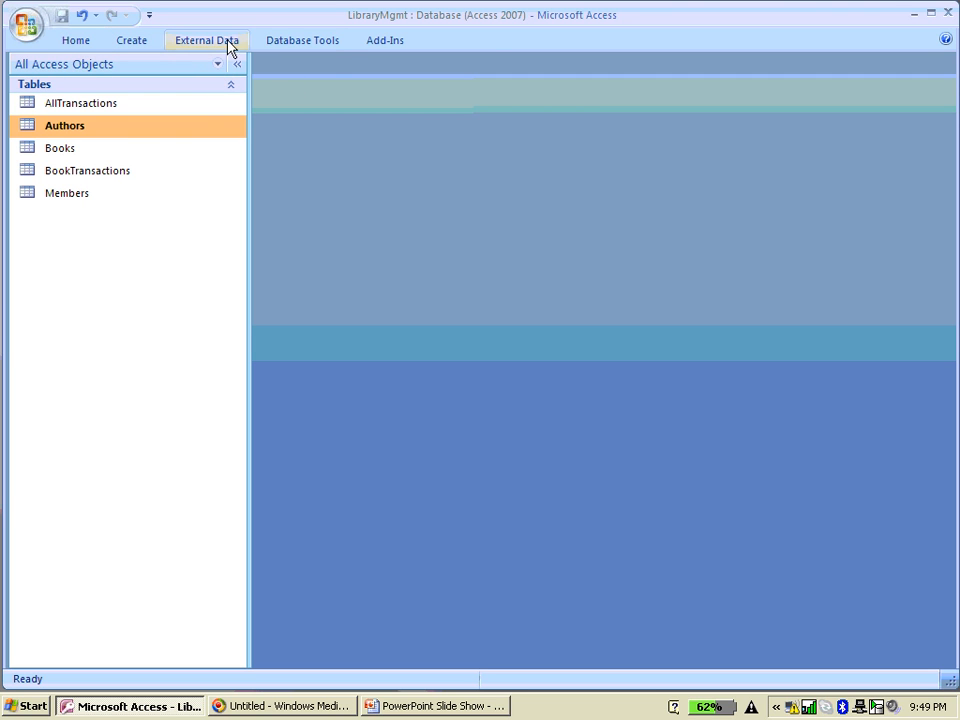
# - Open the database relationships diagram and rearrange the AllTransactions, Members and Books tables in it
pyautogui.click(322, 42)
pyautogui.click(305, 88)
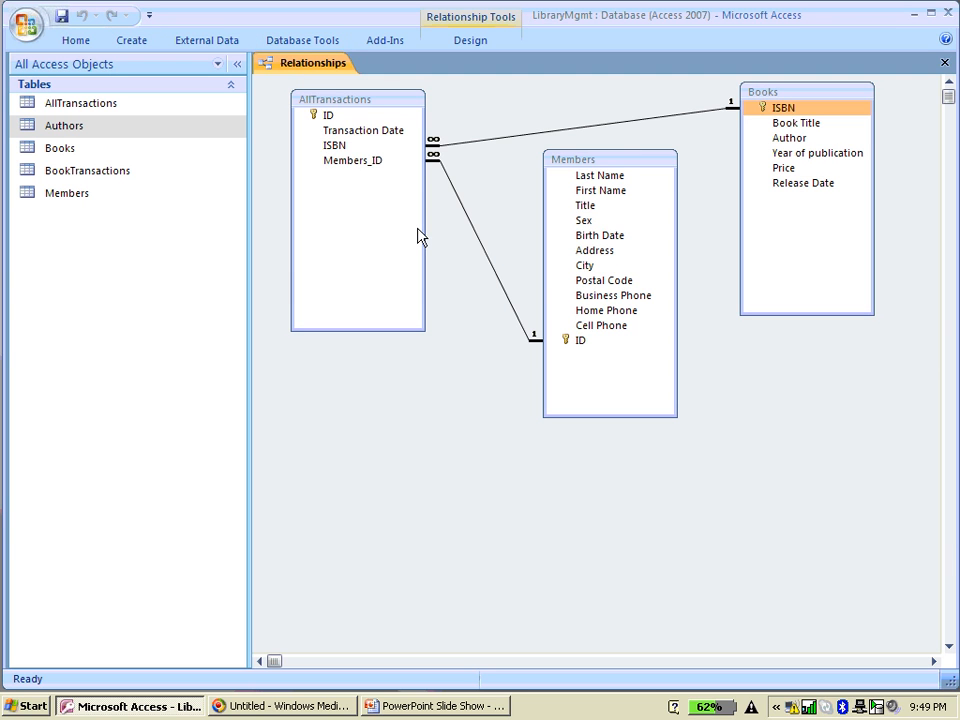
pyautogui.moveTo(377, 101); pyautogui.dragTo(364, 115)
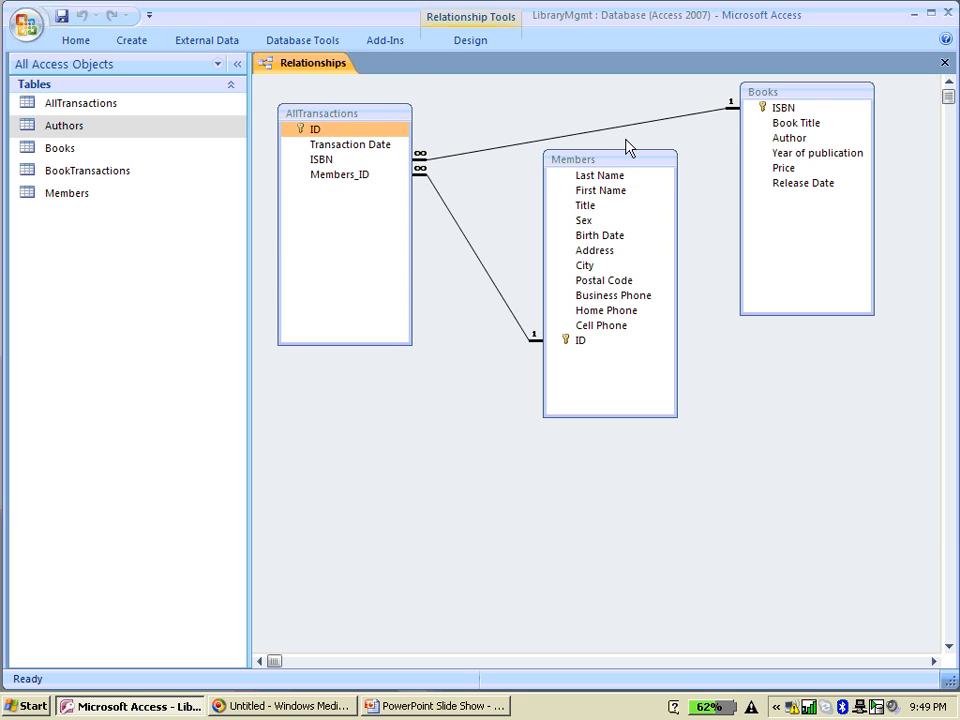
pyautogui.moveTo(624, 162); pyautogui.dragTo(603, 198)
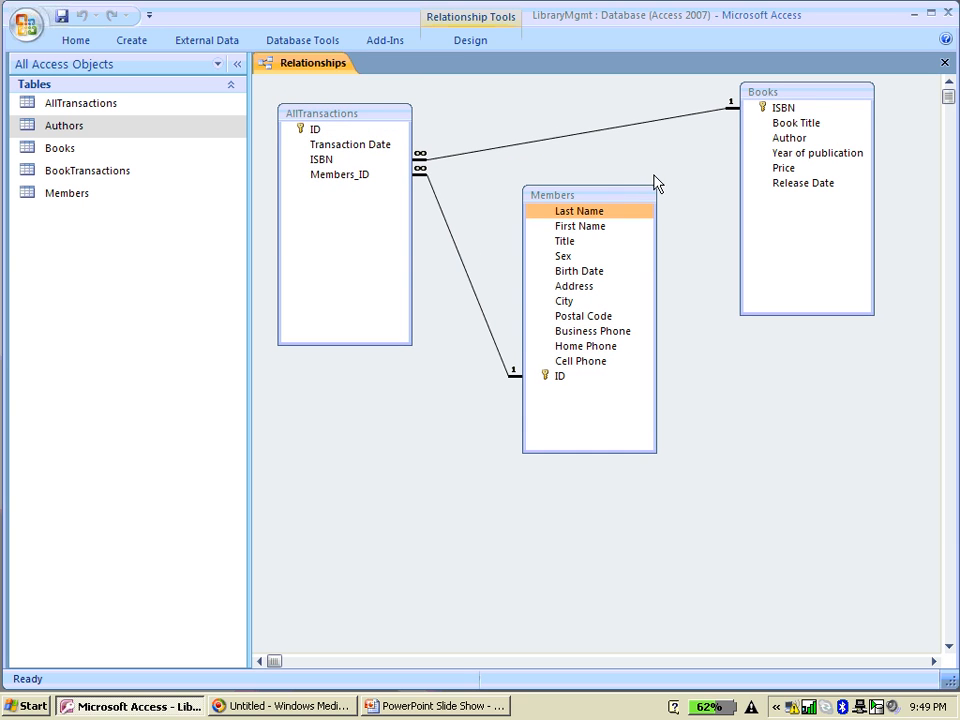
pyautogui.click(801, 97)
pyautogui.moveTo(801, 97); pyautogui.dragTo(757, 101)
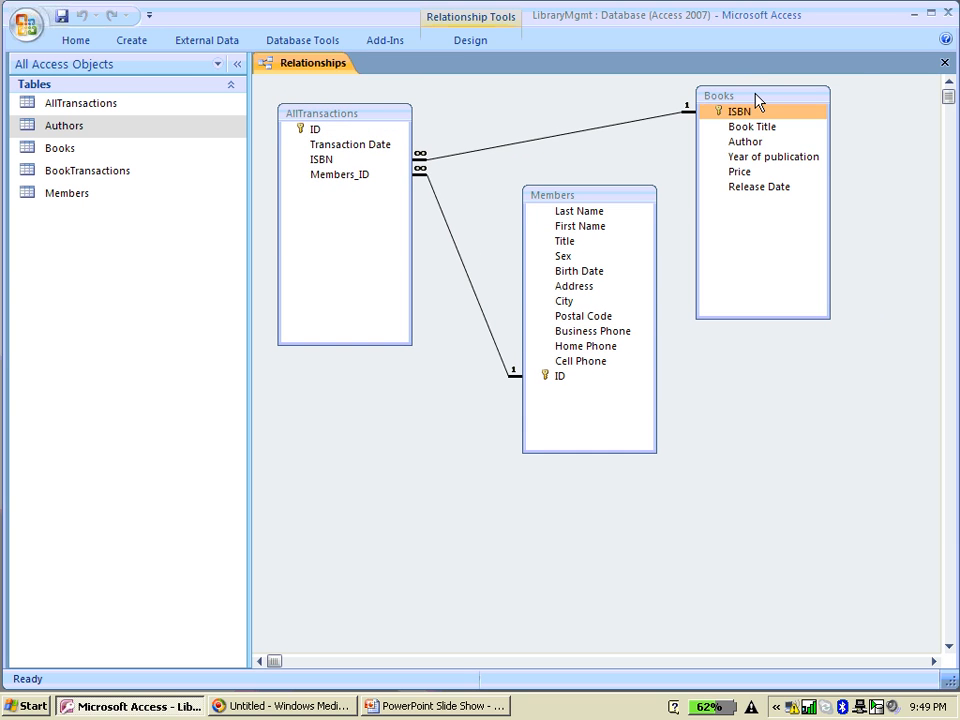
pyautogui.moveTo(585, 195); pyautogui.dragTo(588, 176)
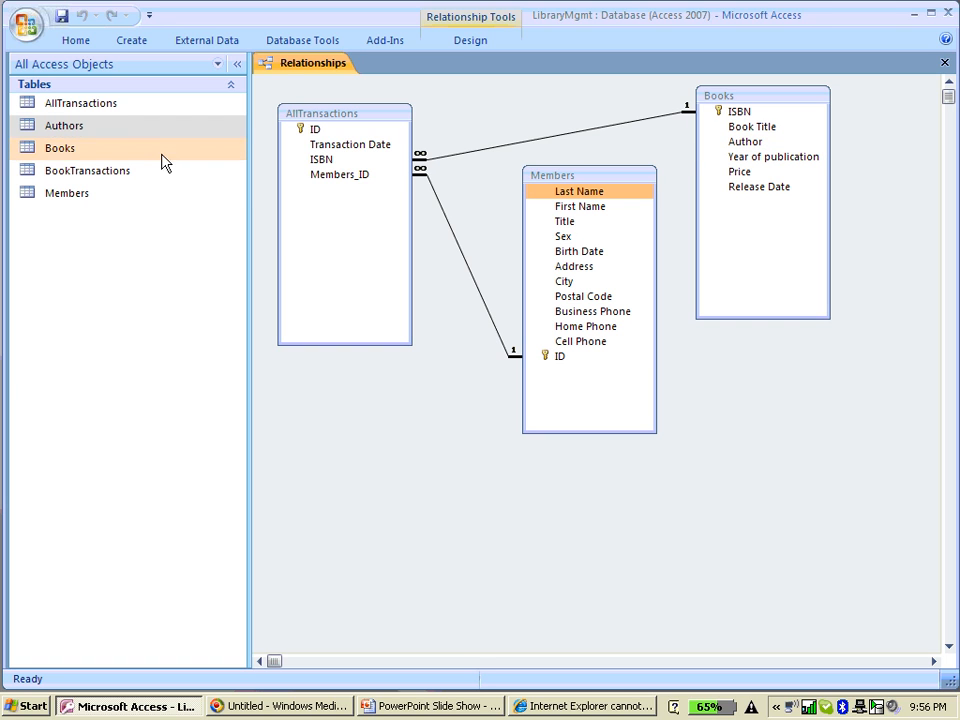
# - Open the Books table in design view and add a field named AuthorID below Release Date
pyautogui.click(71, 150)
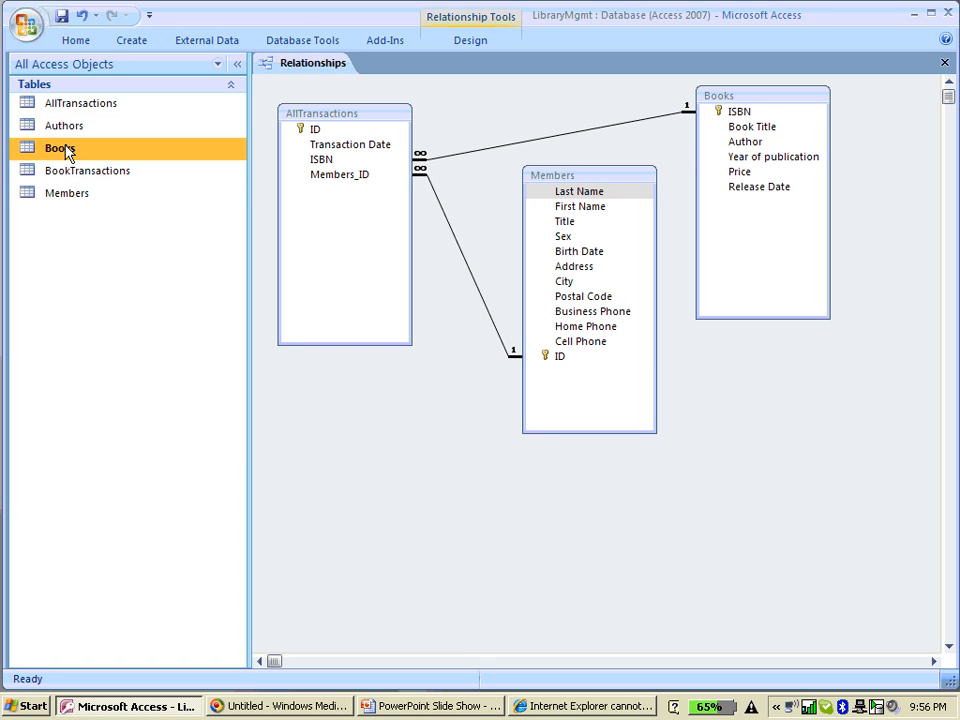
pyautogui.rightClick(68, 148)
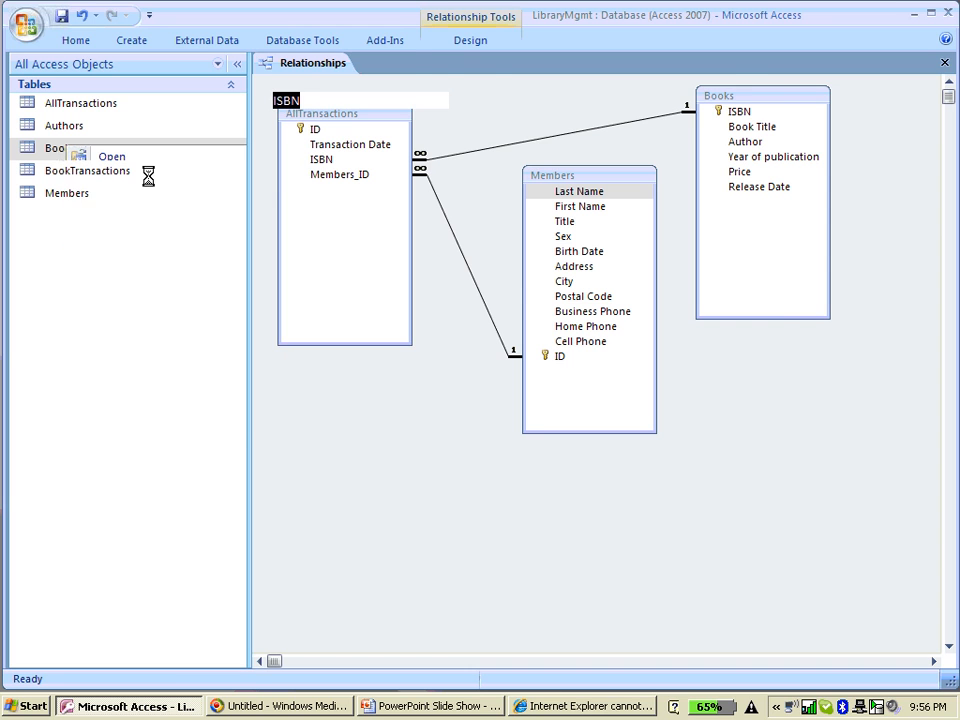
pyautogui.click(146, 176)
pyautogui.click(328, 138)
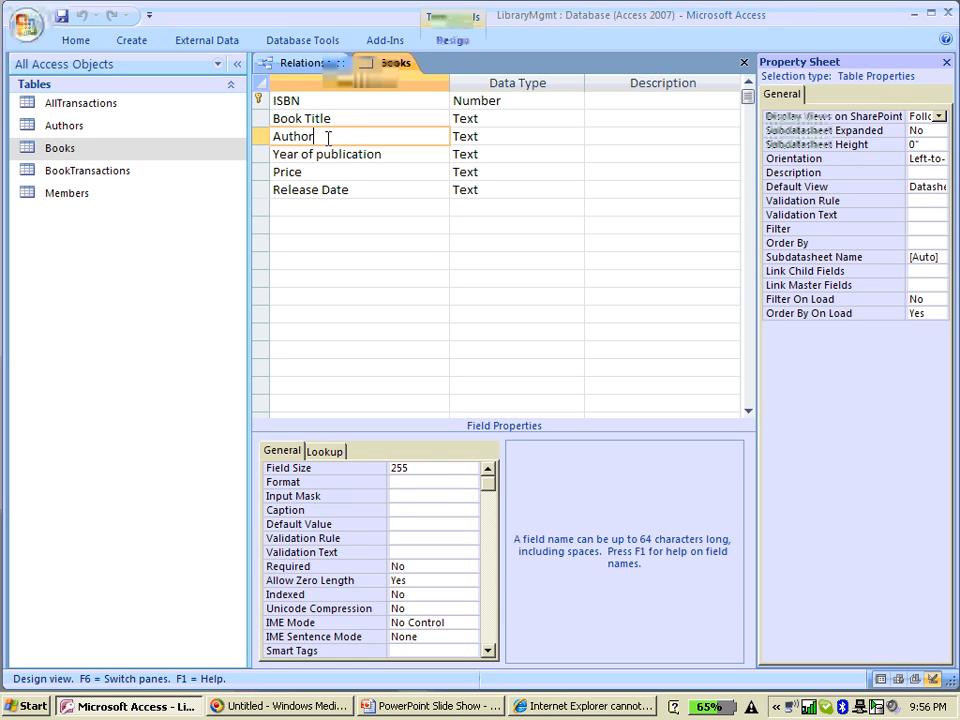
pyautogui.click(306, 209)
pyautogui.write('AuthorID')
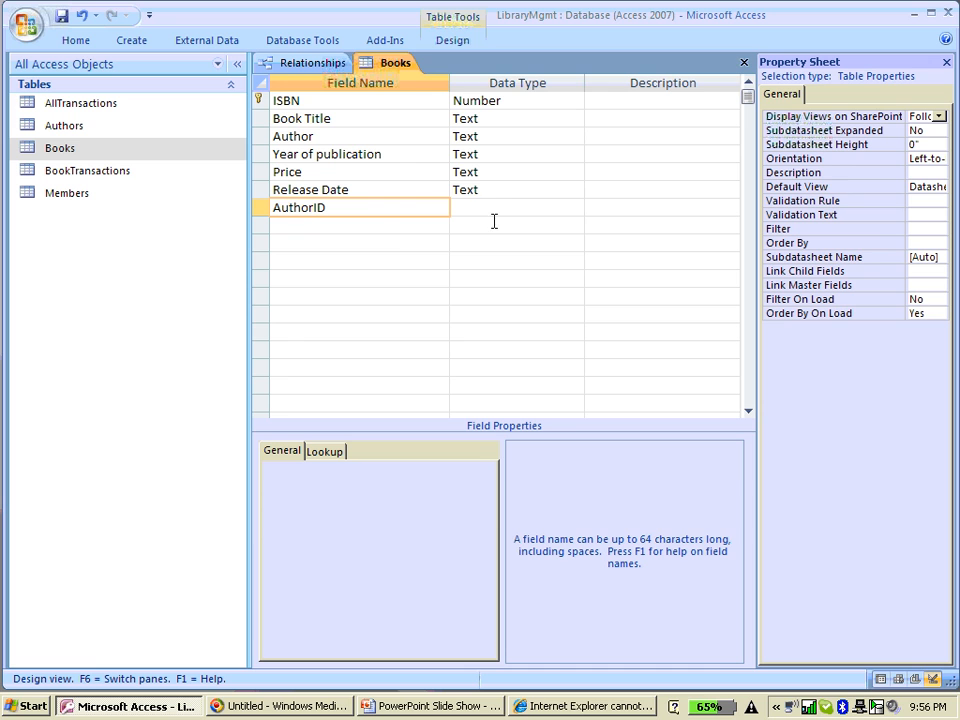
# - Set the AuthorID field's data type to Number and save the Books table
pyautogui.click(481, 204)
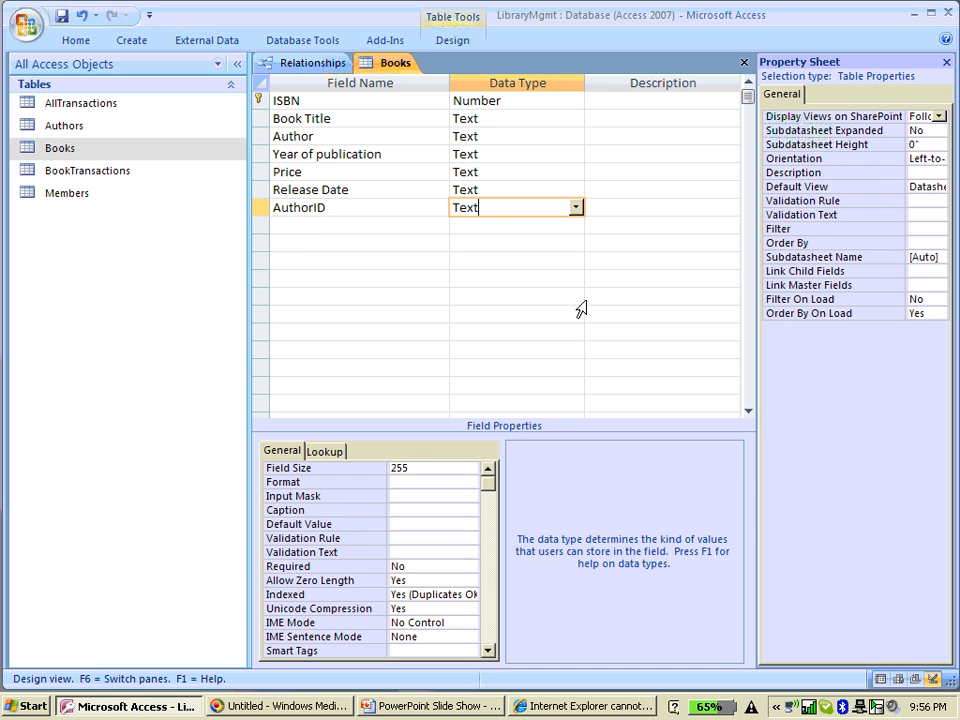
pyautogui.click(575, 207)
pyautogui.click(480, 261)
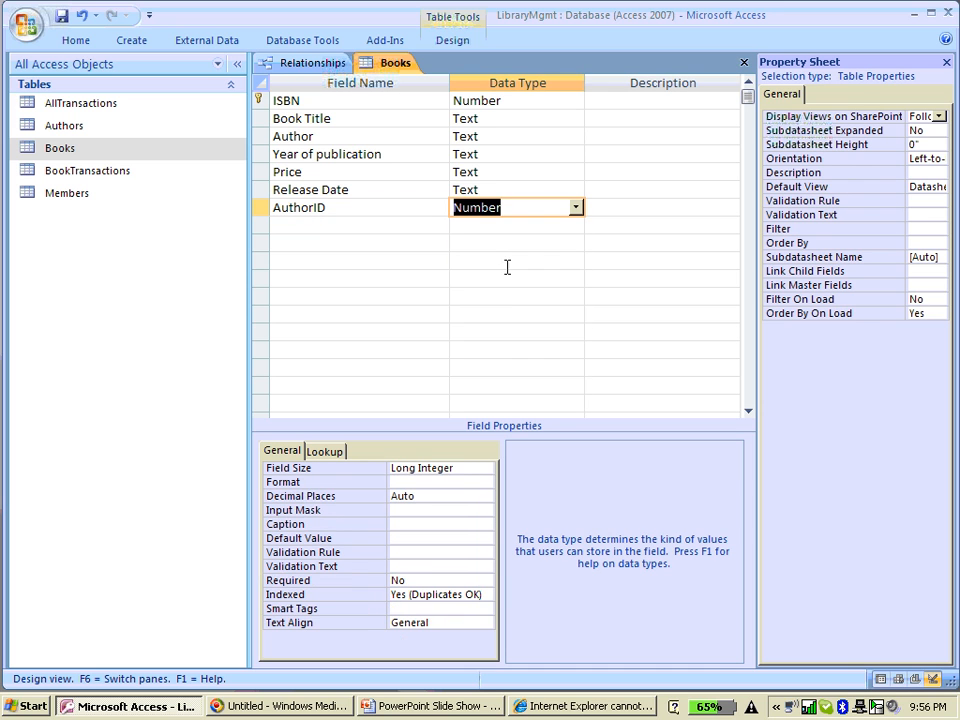
pyautogui.click(595, 207)
pyautogui.click(62, 19)
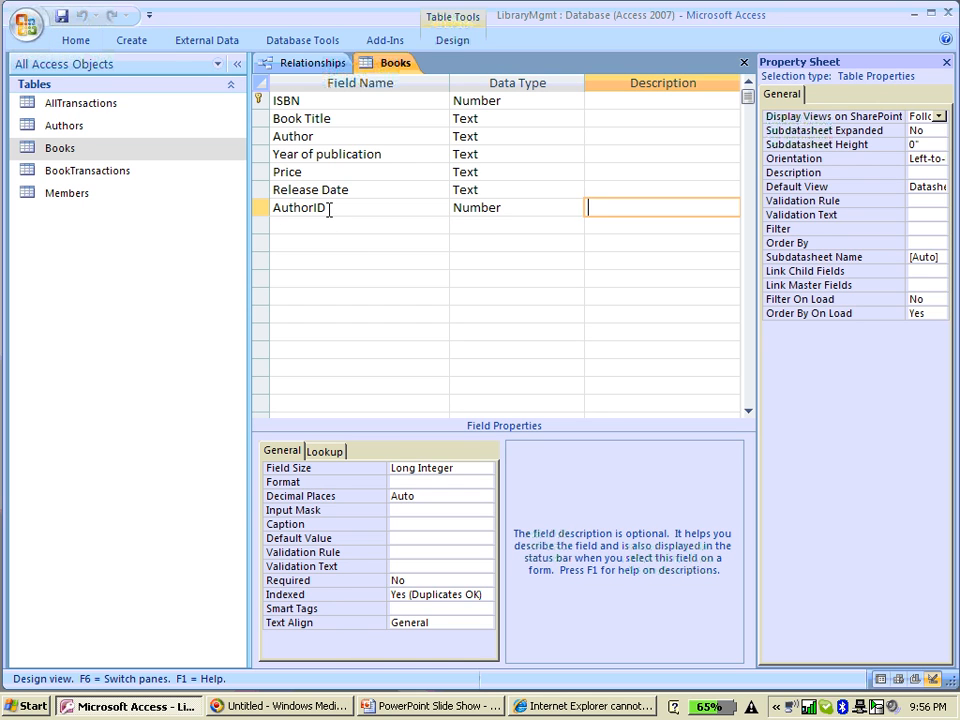
# - Examine the Authors and Books records as datasheets, including the new AuthorID column in Books
pyautogui.click(272, 208)
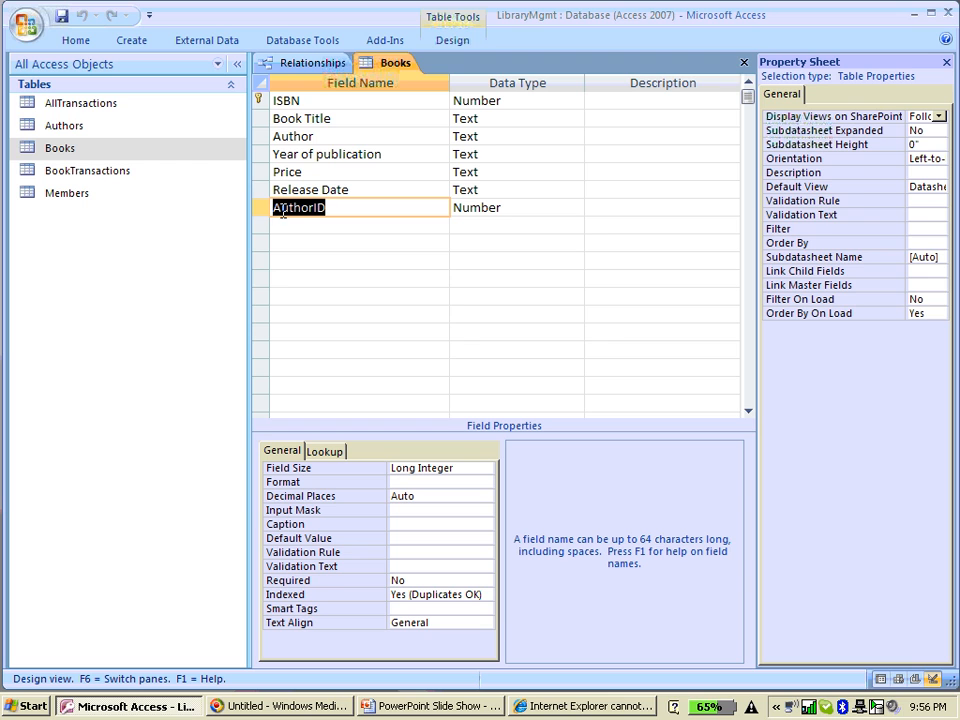
pyautogui.doubleClick(60, 127)
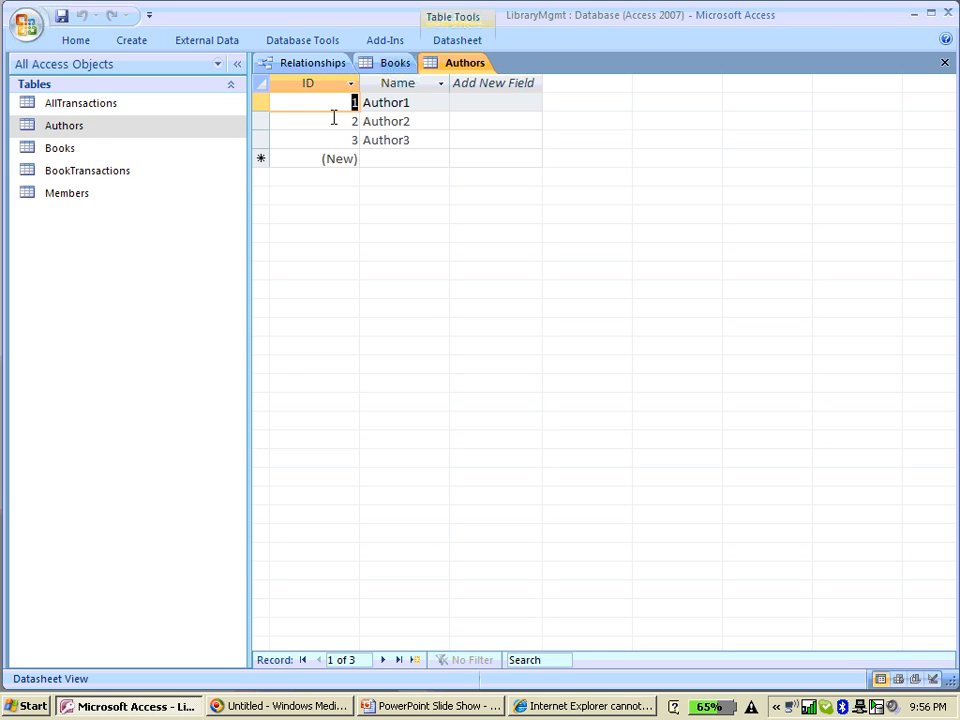
pyautogui.click(393, 64)
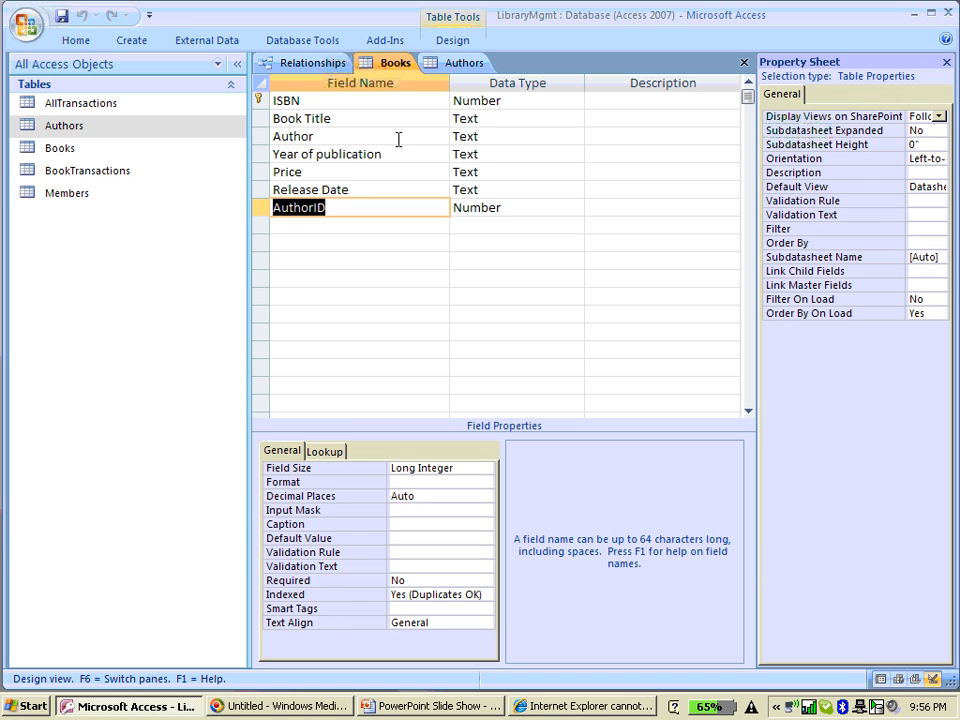
pyautogui.doubleClick(68, 150)
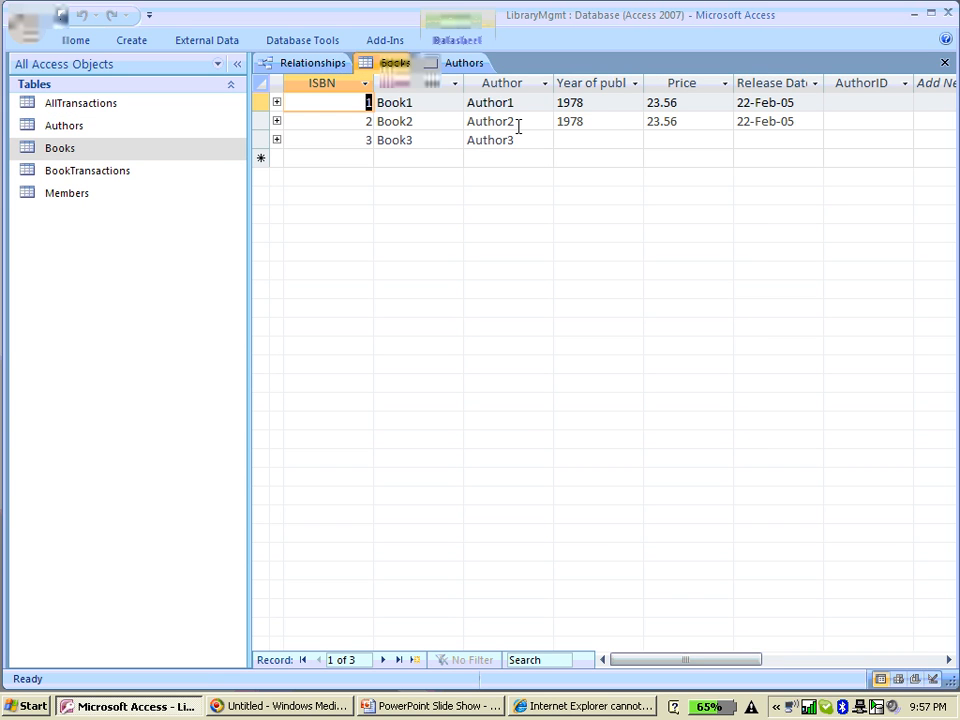
pyautogui.moveTo(656, 656); pyautogui.dragTo(757, 658)
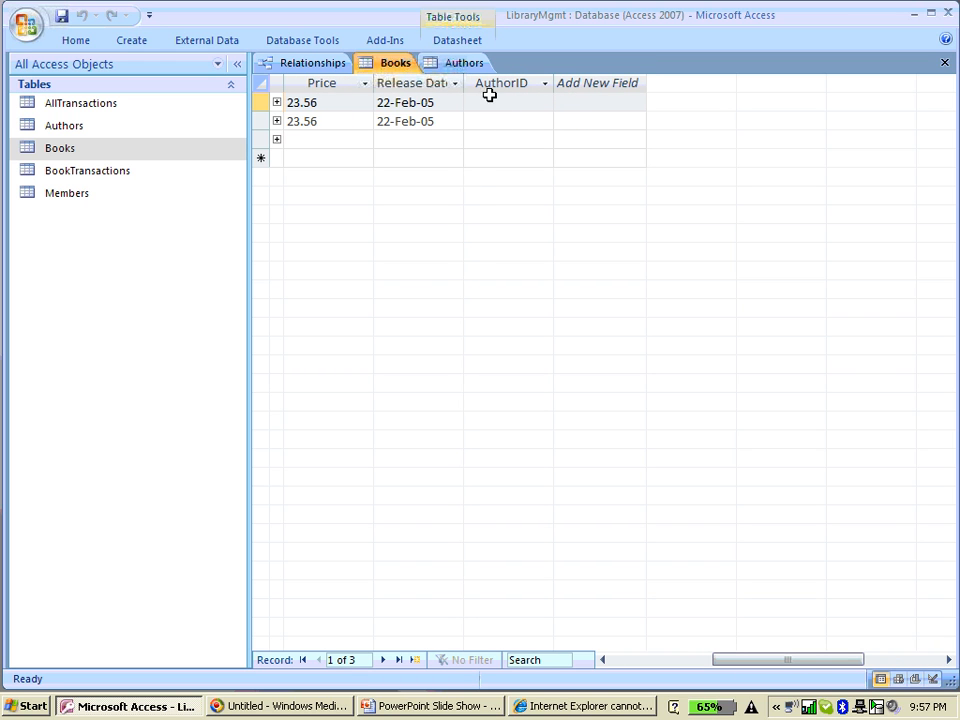
pyautogui.moveTo(778, 660); pyautogui.dragTo(660, 666)
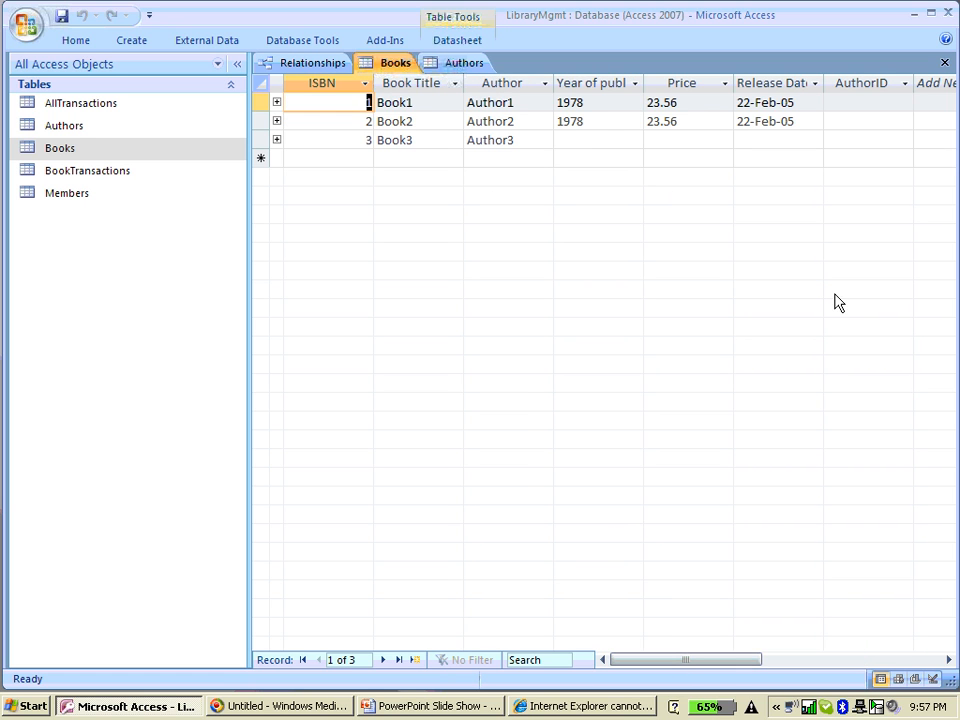
pyautogui.moveTo(664, 662)
pyautogui.mouseDown()
pyautogui.moveTo(713, 657)
pyautogui.moveTo(651, 659)
pyautogui.mouseUp()
# - Return Books to design view and set the AuthorID field's lookup display control to Combo Box
pyautogui.rightClick(399, 66)
pyautogui.click(453, 137)
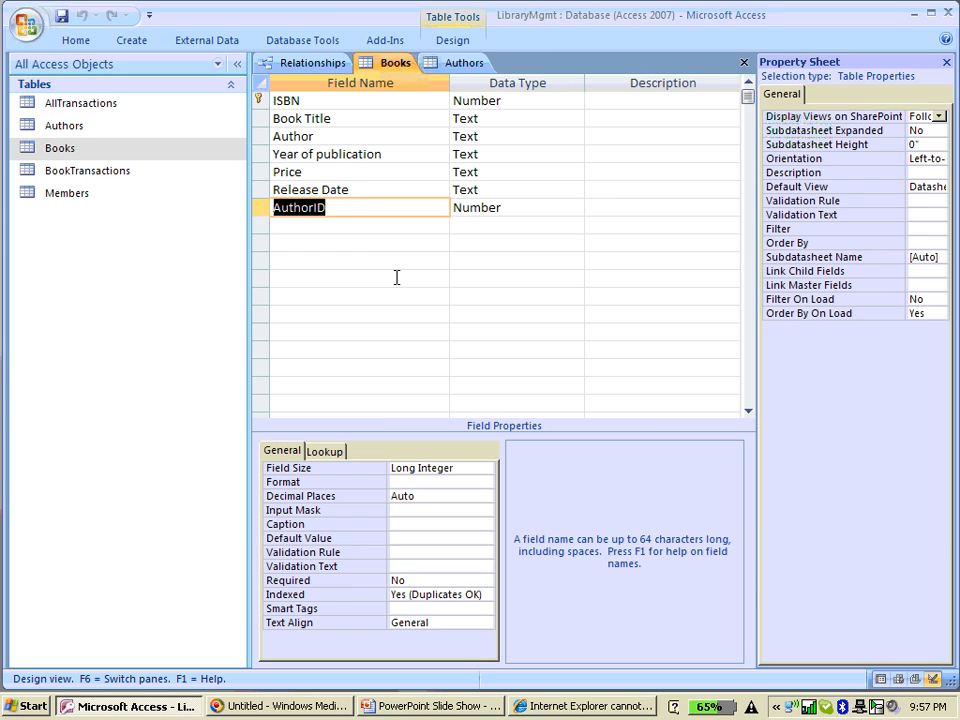
pyautogui.click(493, 208)
pyautogui.click(346, 206)
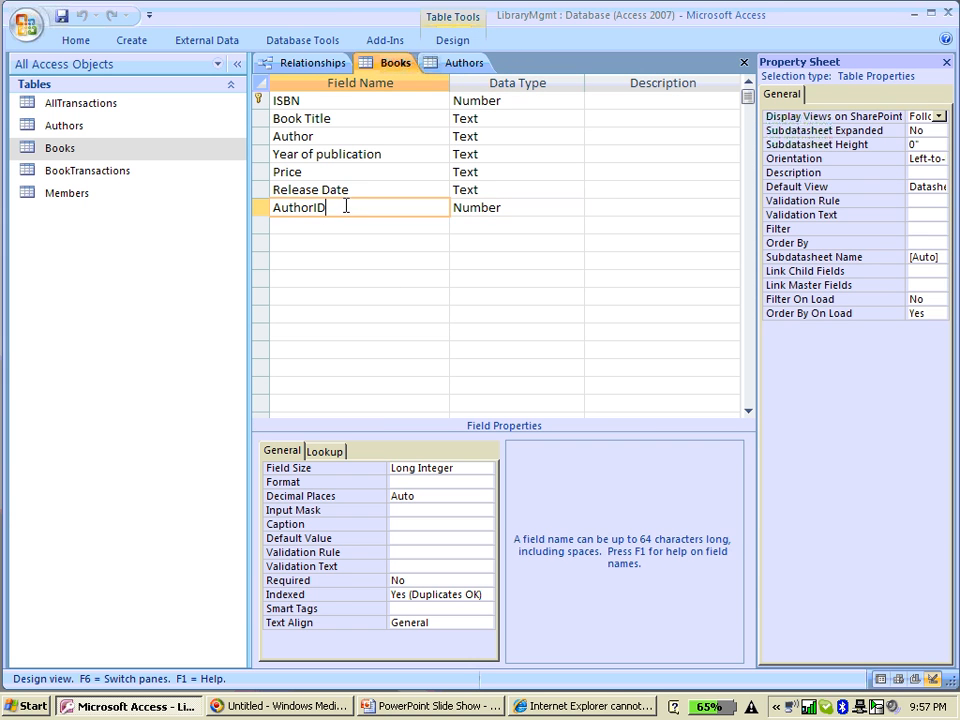
pyautogui.click(324, 451)
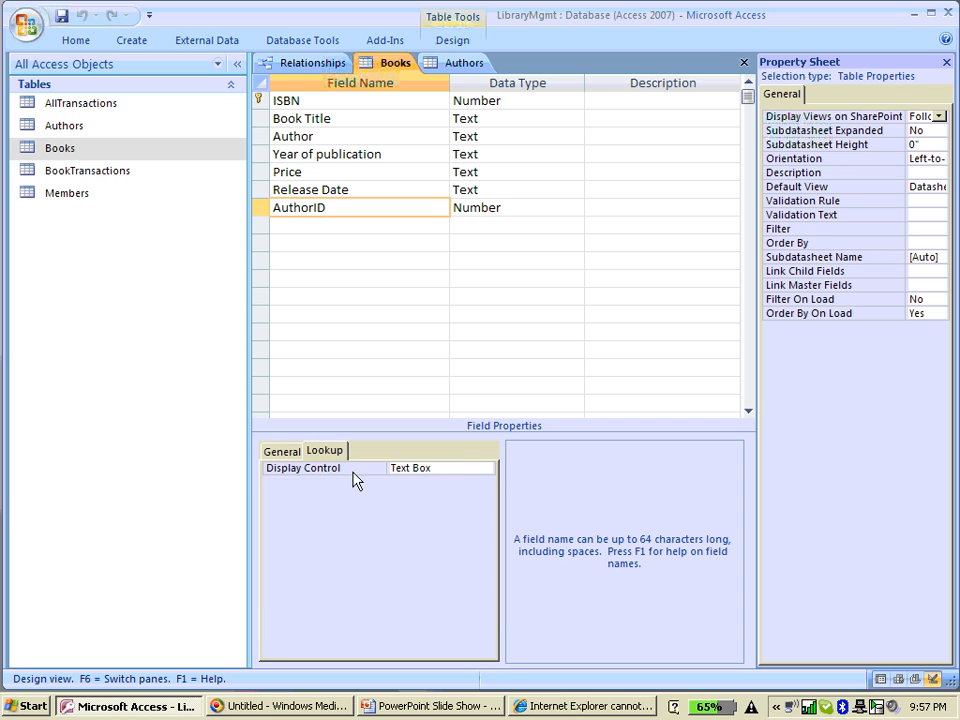
pyautogui.click(451, 467)
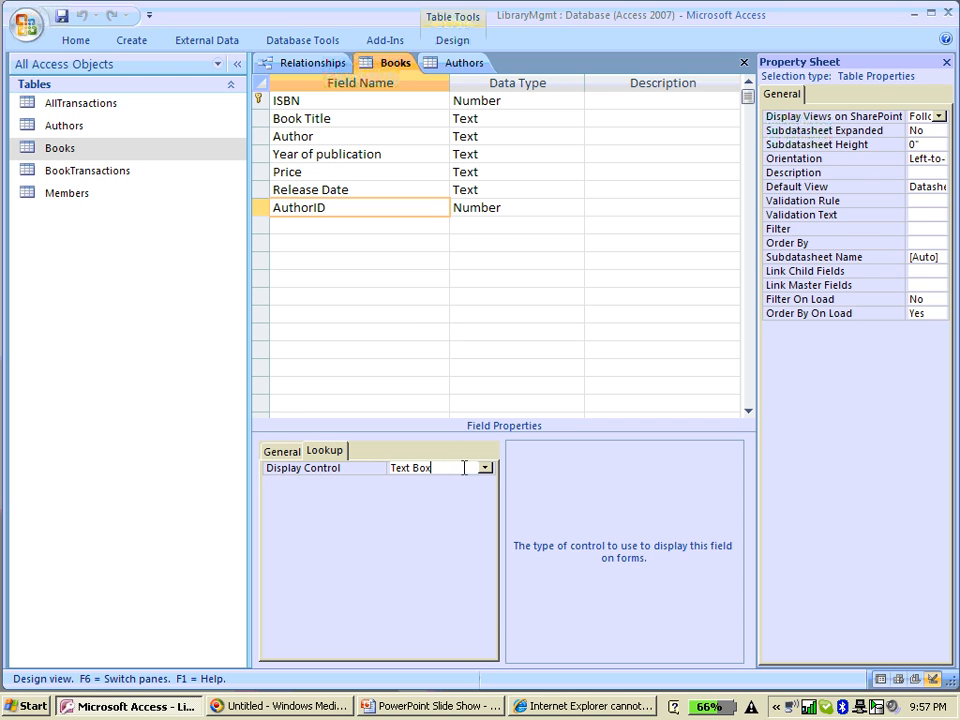
pyautogui.click(484, 468)
pyautogui.click(436, 507)
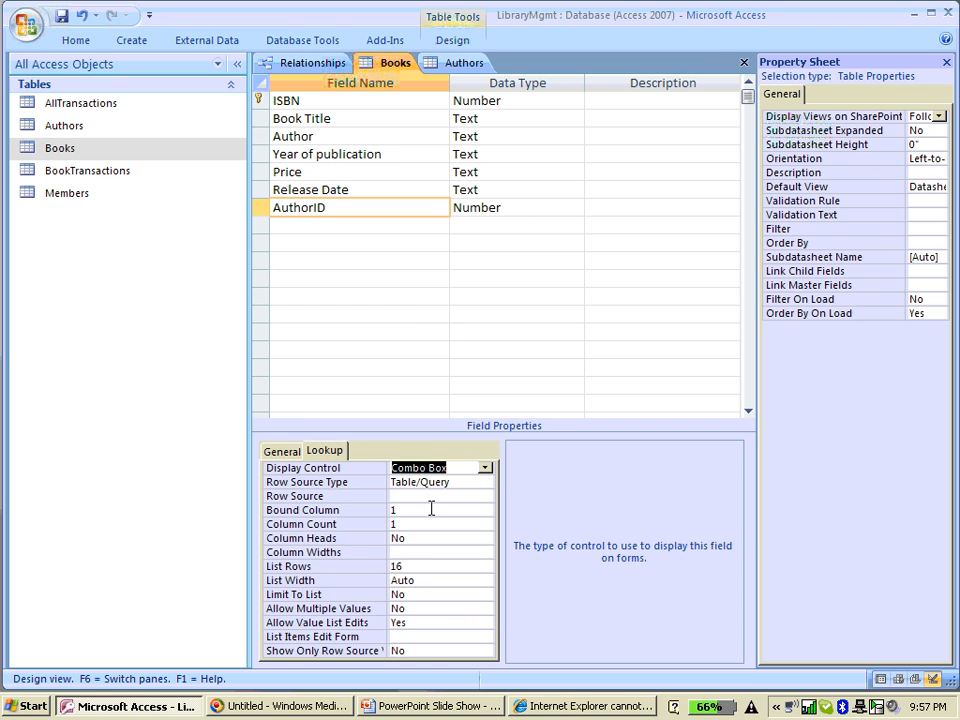
# - Open the query builder for the AuthorID lookup's row source and add the Authors table to the query
pyautogui.click(434, 483)
pyautogui.click(434, 495)
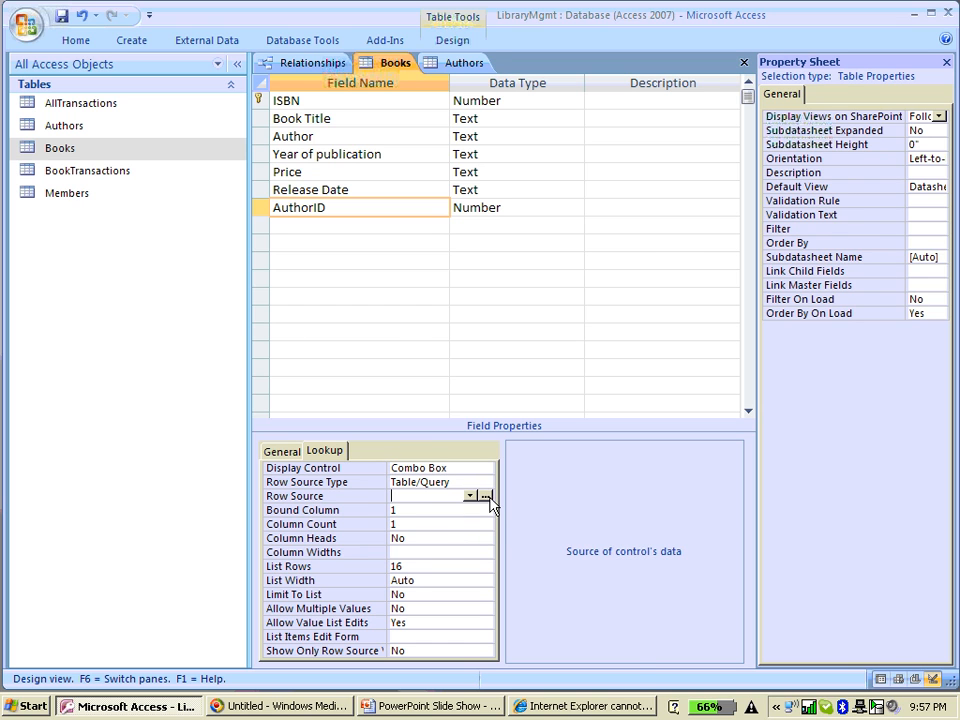
pyautogui.click(486, 496)
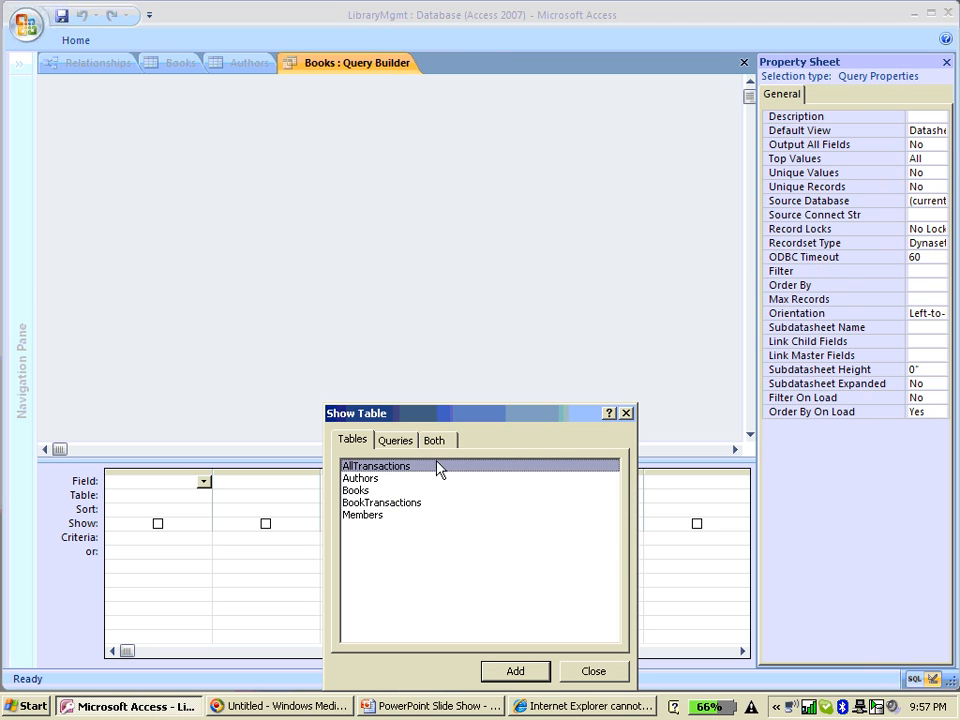
pyautogui.click(354, 479)
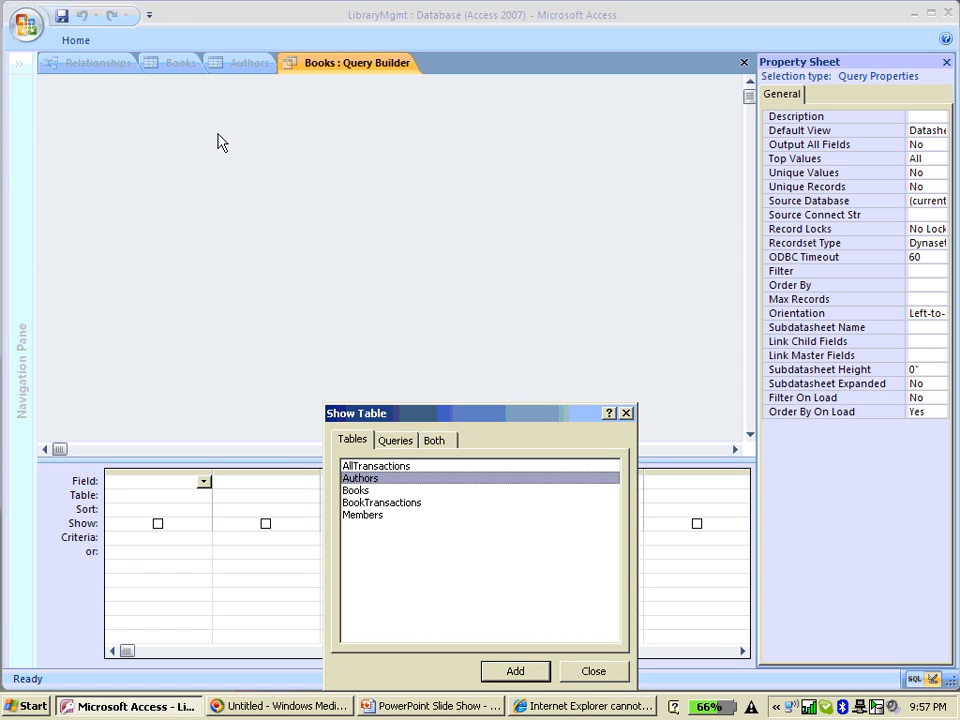
pyautogui.click(518, 674)
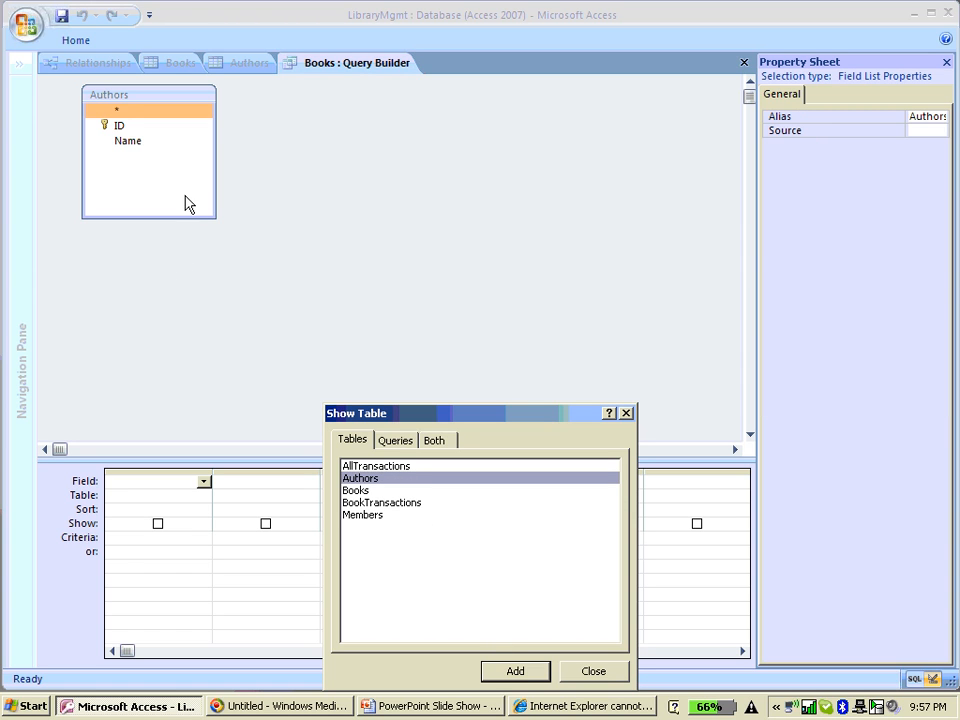
pyautogui.click(594, 675)
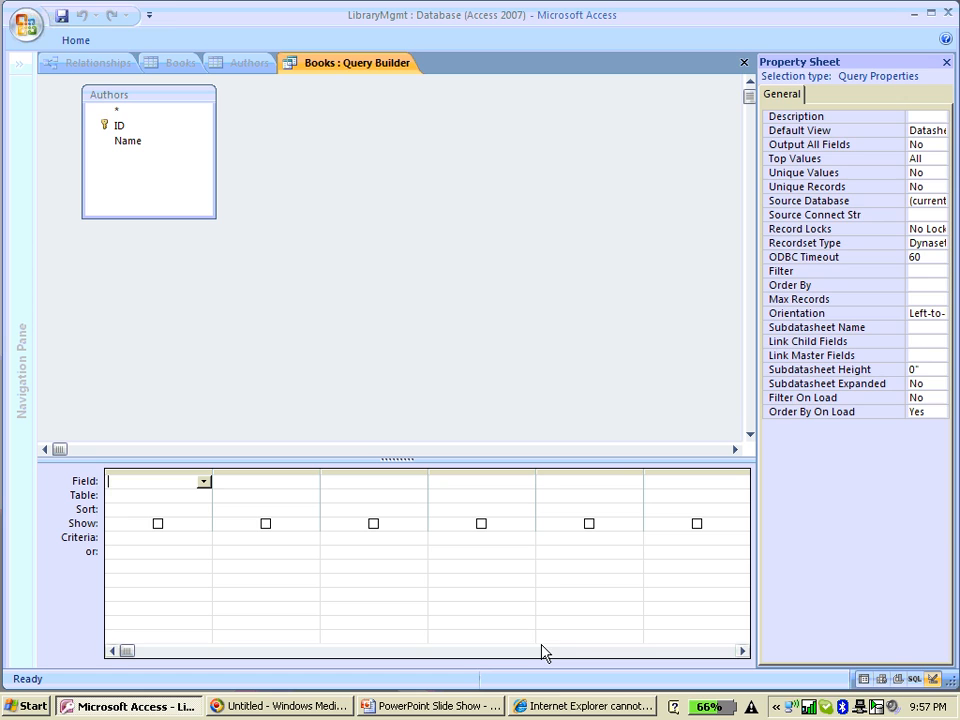
# - Make the query return only the ID field from Authors and save it as the AuthorID row source
pyautogui.doubleClick(100, 111)
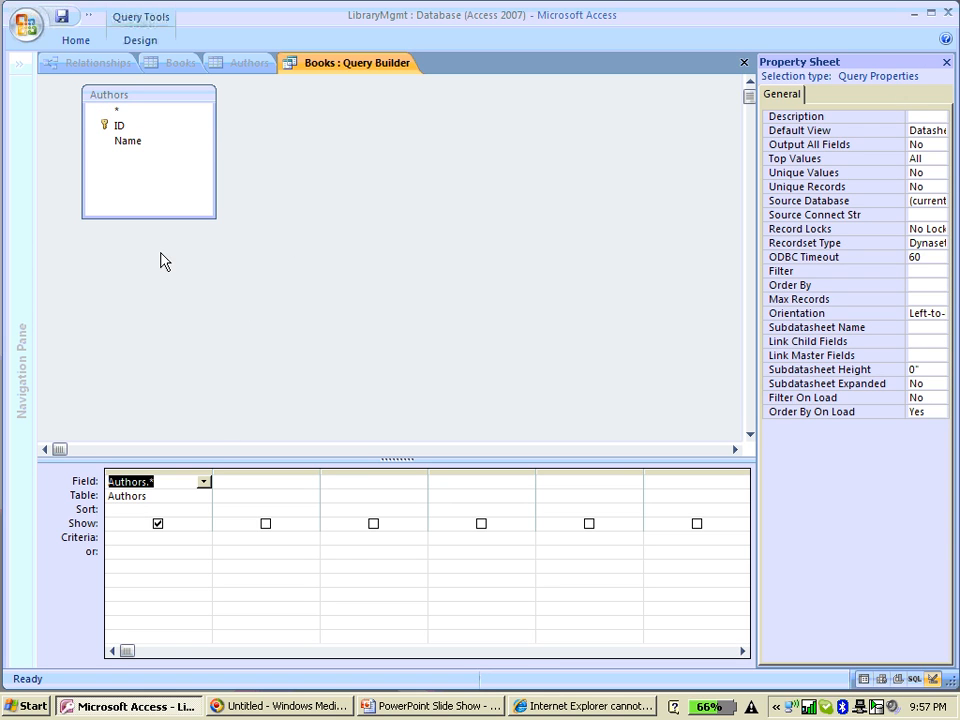
pyautogui.click(124, 127)
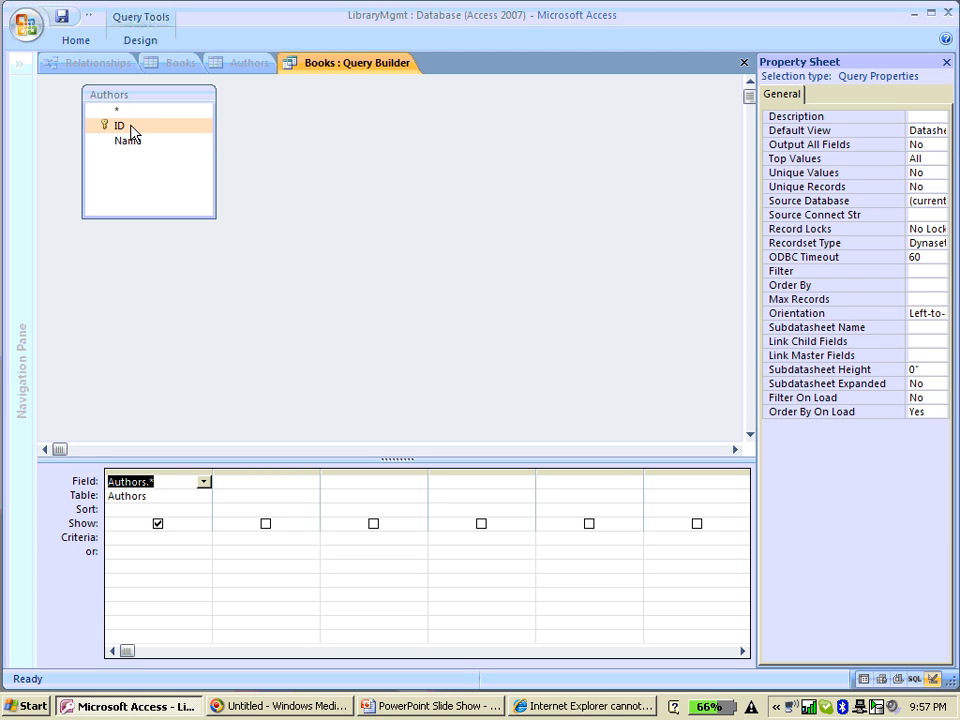
pyautogui.doubleClick(129, 132)
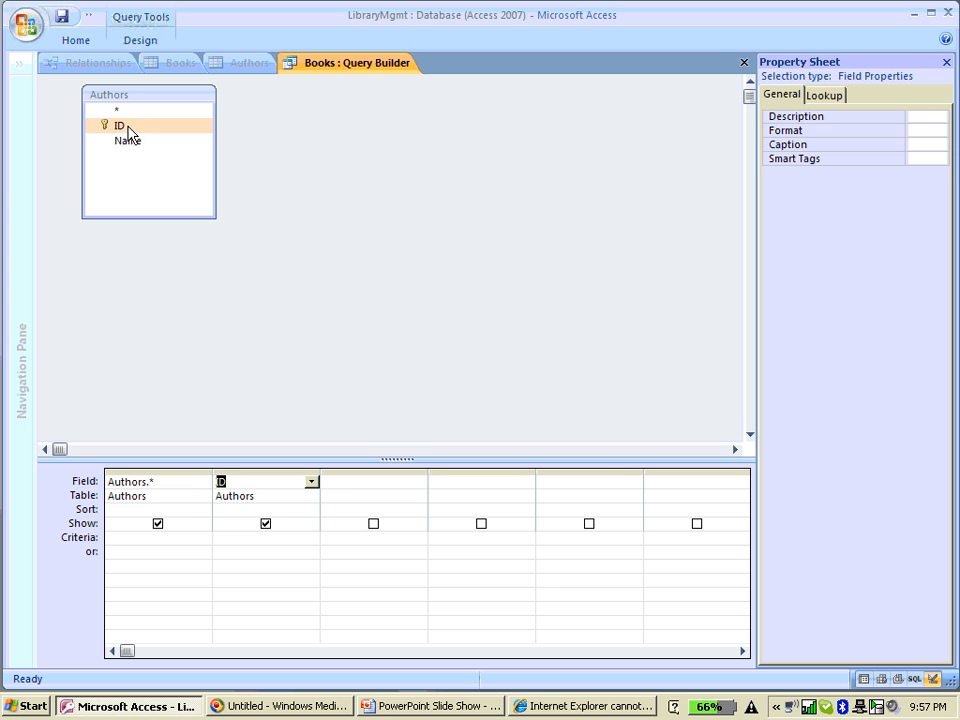
pyautogui.click(162, 470)
pyautogui.press('Delete')
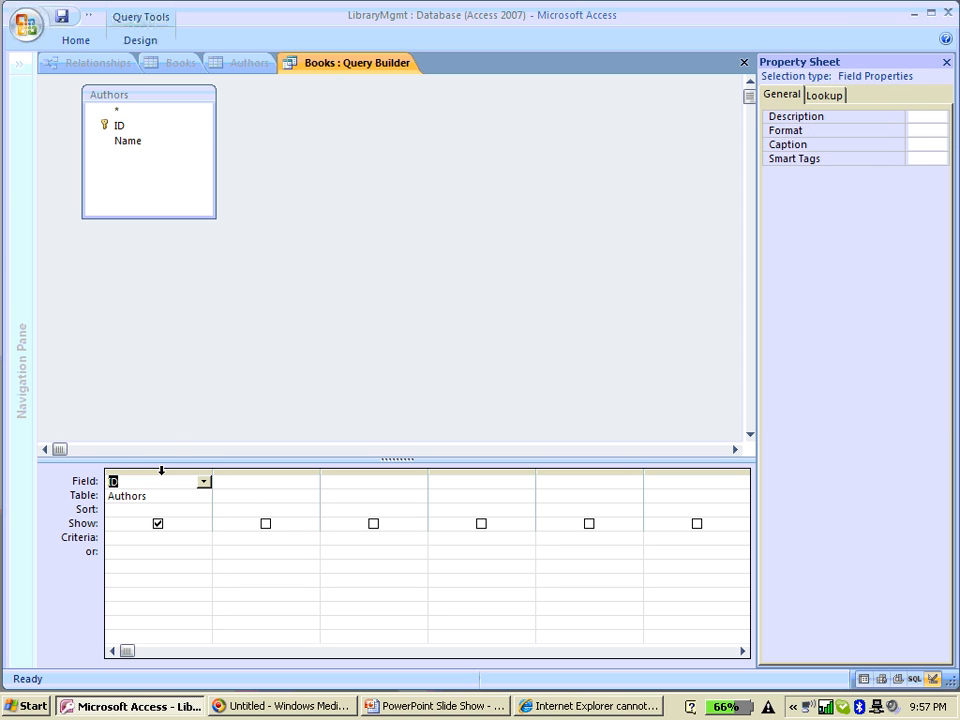
pyautogui.click(240, 472)
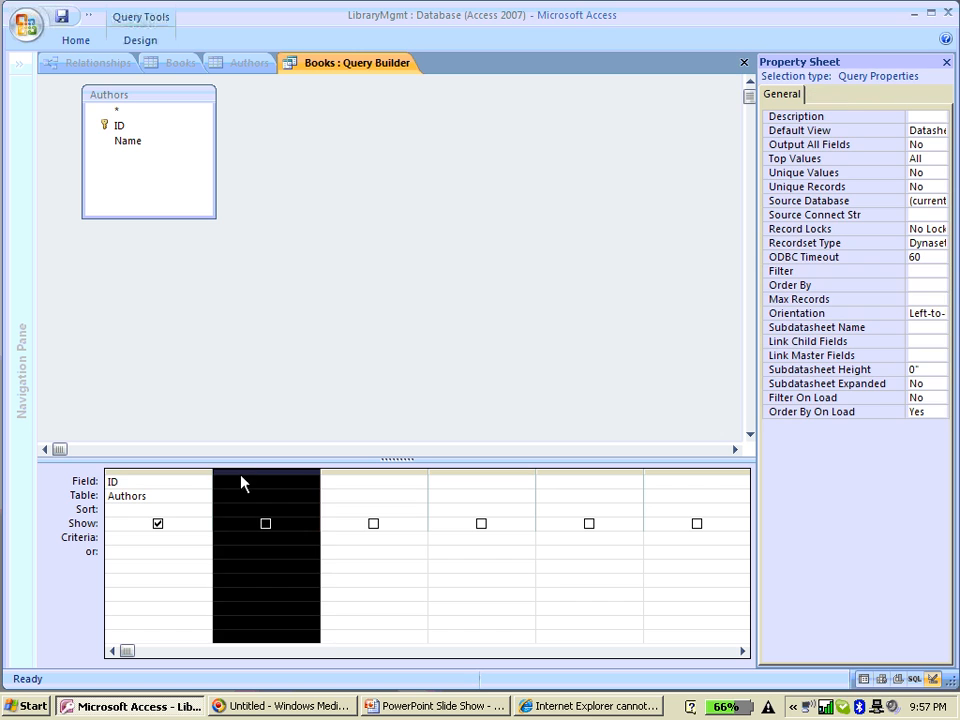
pyautogui.click(250, 400)
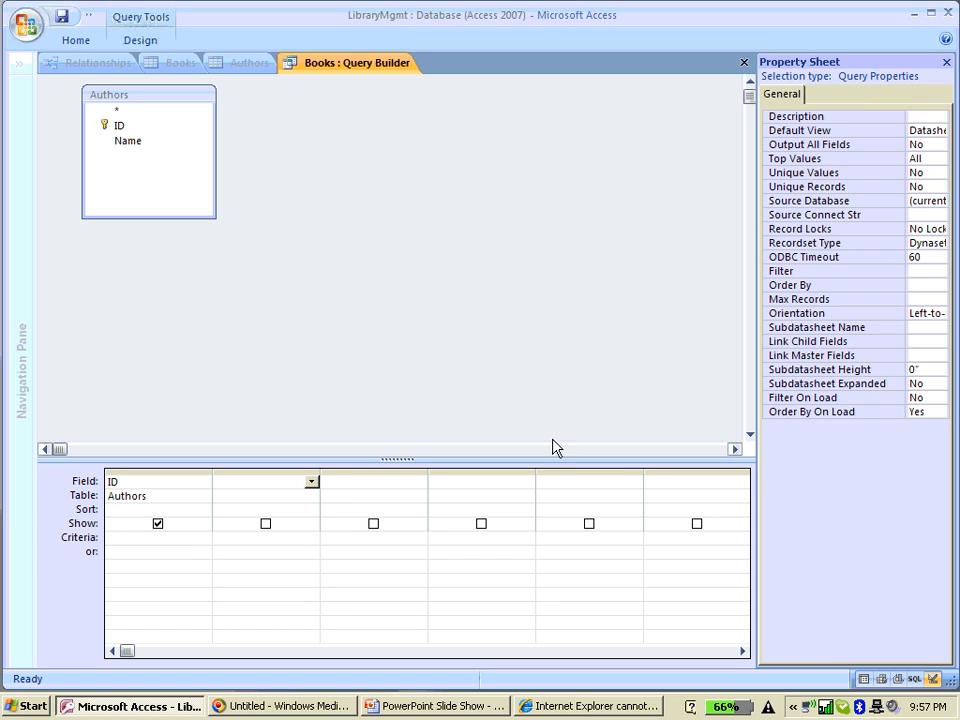
pyautogui.rightClick(358, 63)
pyautogui.click(400, 99)
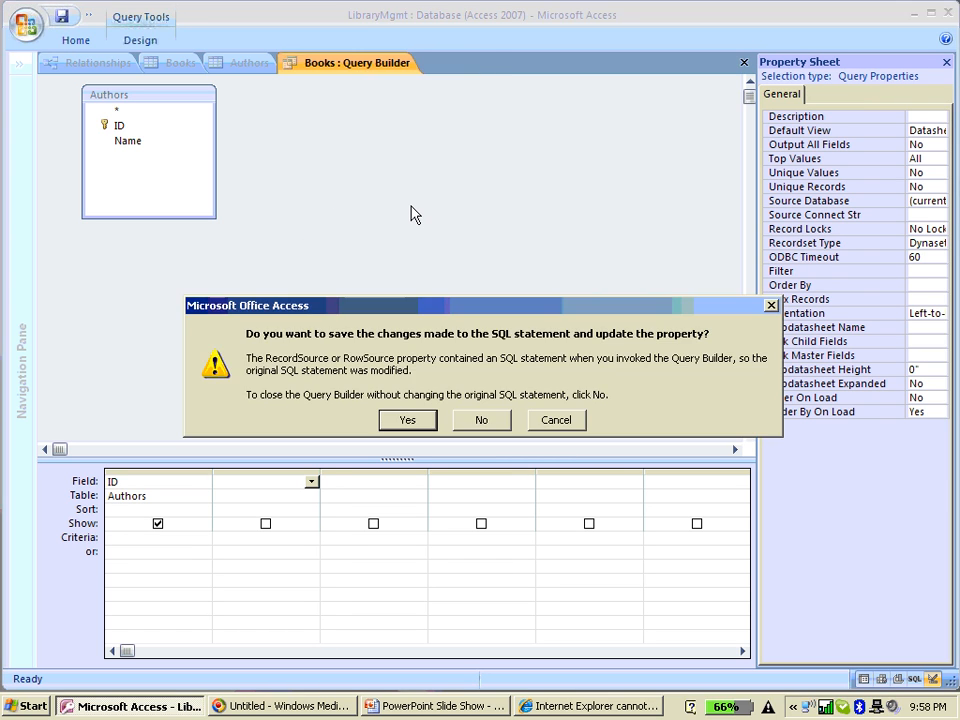
pyautogui.click(405, 421)
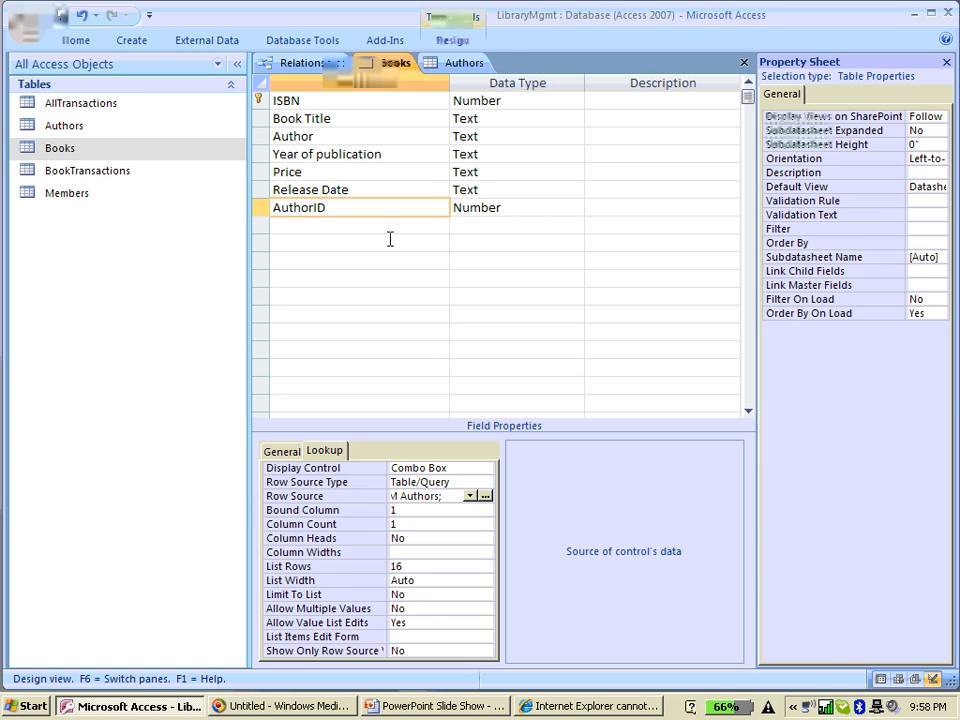
# - Close the Books table with its design changes saved, along with the Authors table and the relationships diagram
pyautogui.rightClick(381, 63)
pyautogui.click(414, 92)
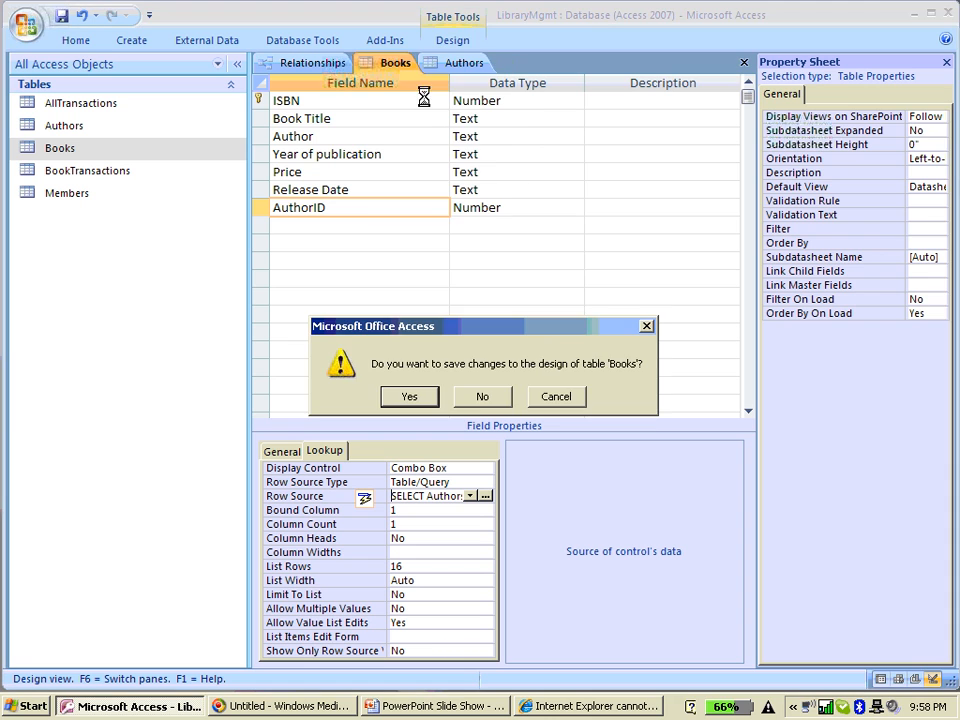
pyautogui.click(474, 401)
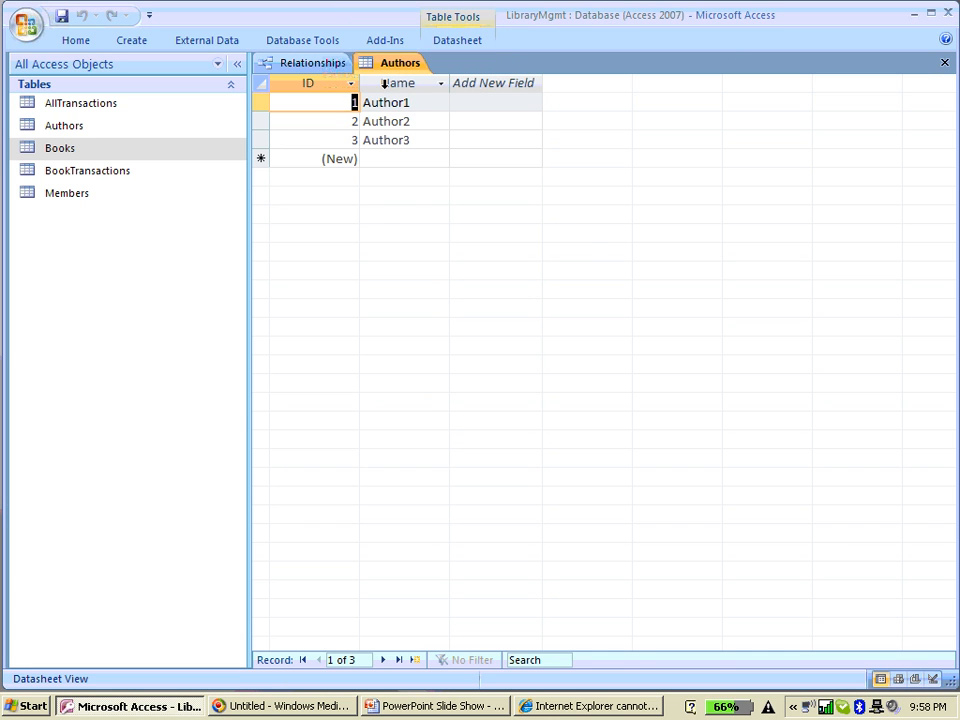
pyautogui.rightClick(386, 72)
pyautogui.click(422, 97)
pyautogui.rightClick(320, 66)
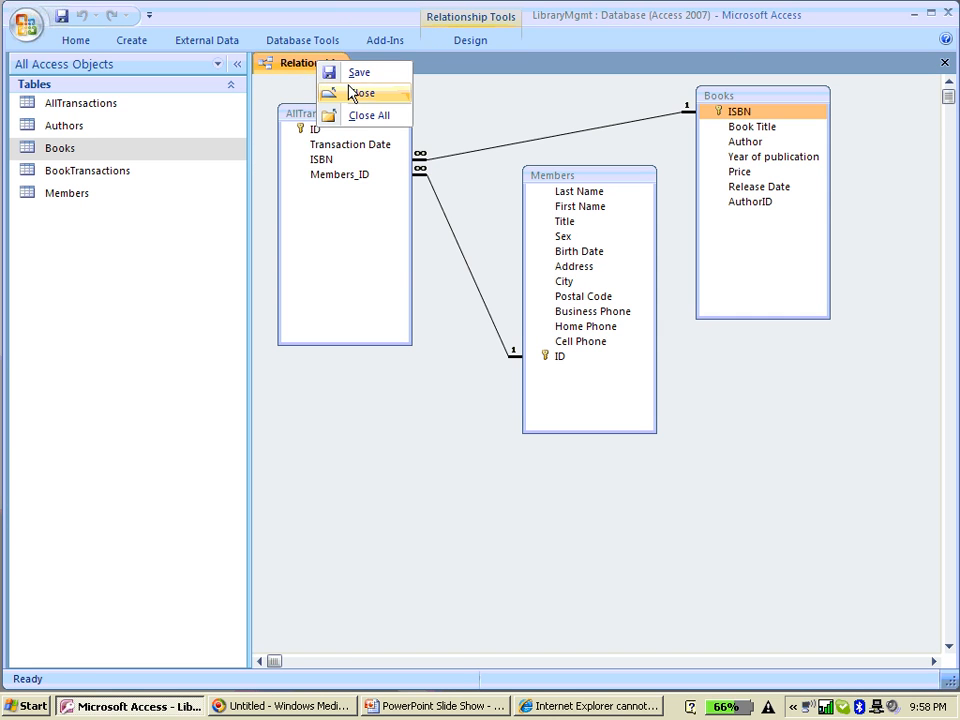
pyautogui.click(350, 92)
pyautogui.click(466, 400)
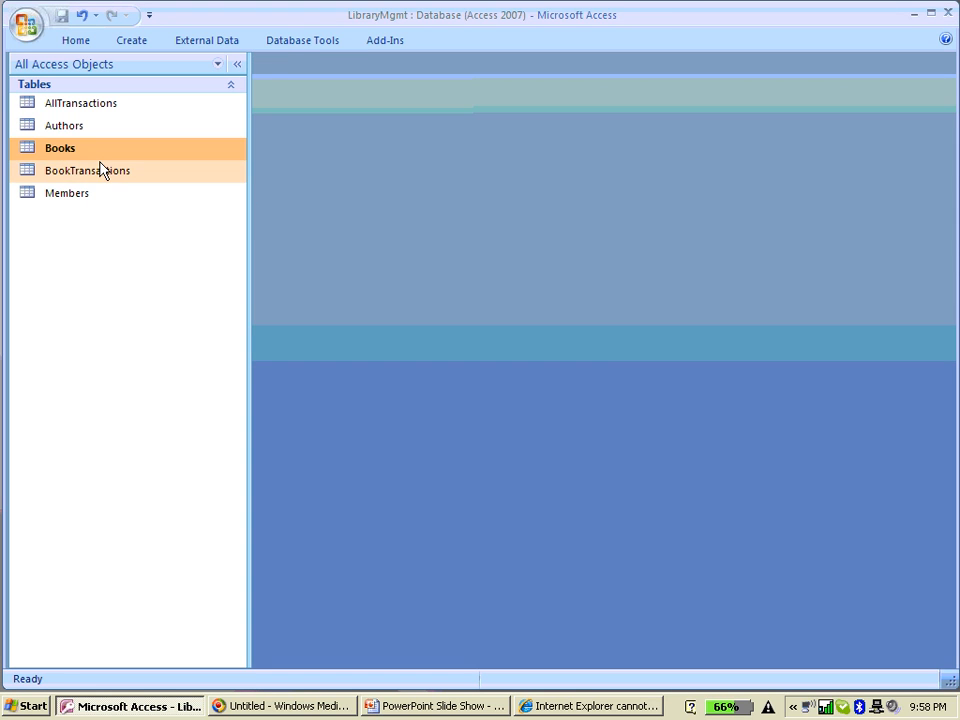
# - Open the Books table as a datasheet and check the choices offered by the AuthorID lookup
pyautogui.doubleClick(84, 158)
pyautogui.moveTo(677, 664); pyautogui.dragTo(758, 654)
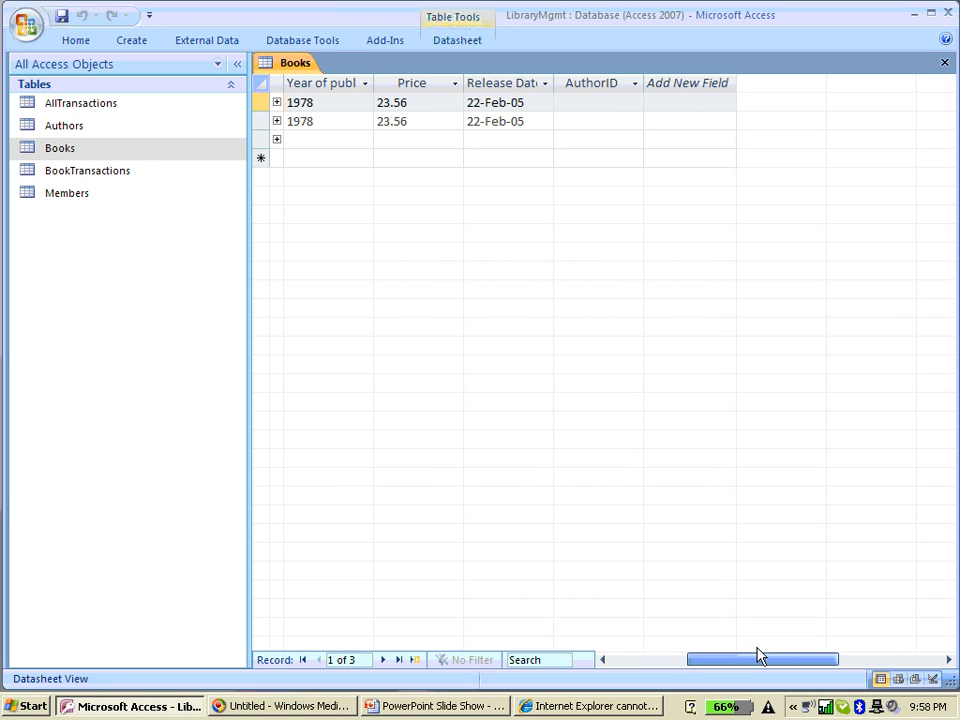
pyautogui.click(608, 101)
pyautogui.click(634, 102)
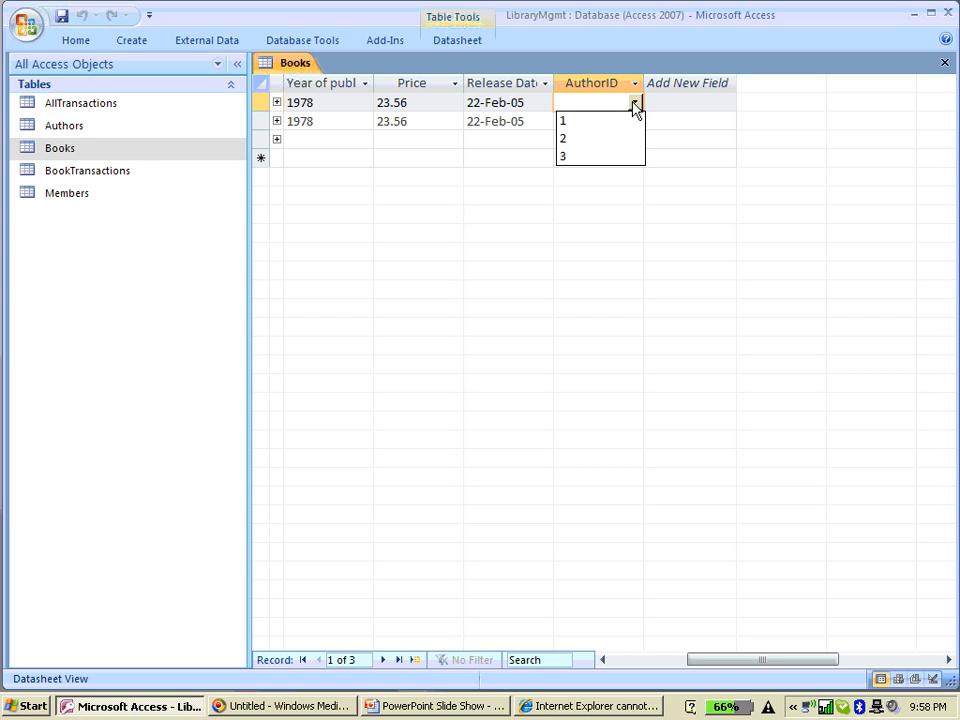
pyautogui.click(662, 100)
pyautogui.click(630, 101)
pyautogui.click(237, 63)
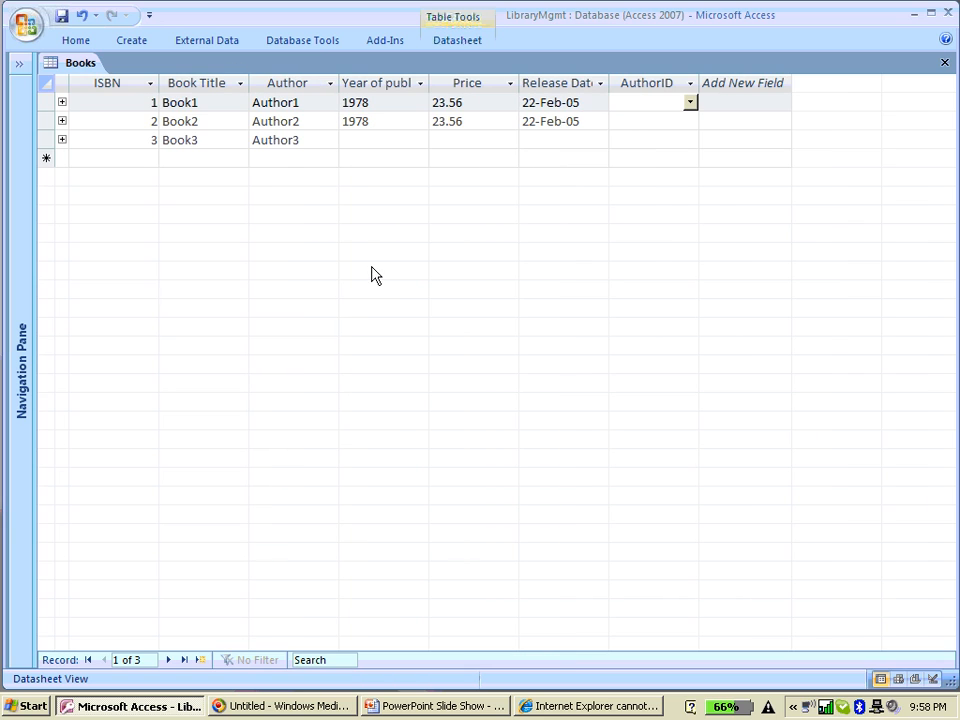
# - Set AuthorID to 1 for Book1, 2 for Book2 and 3 for Book3 using the lookup choices
pyautogui.click(199, 103)
pyautogui.click(677, 101)
pyautogui.click(690, 102)
pyautogui.click(641, 119)
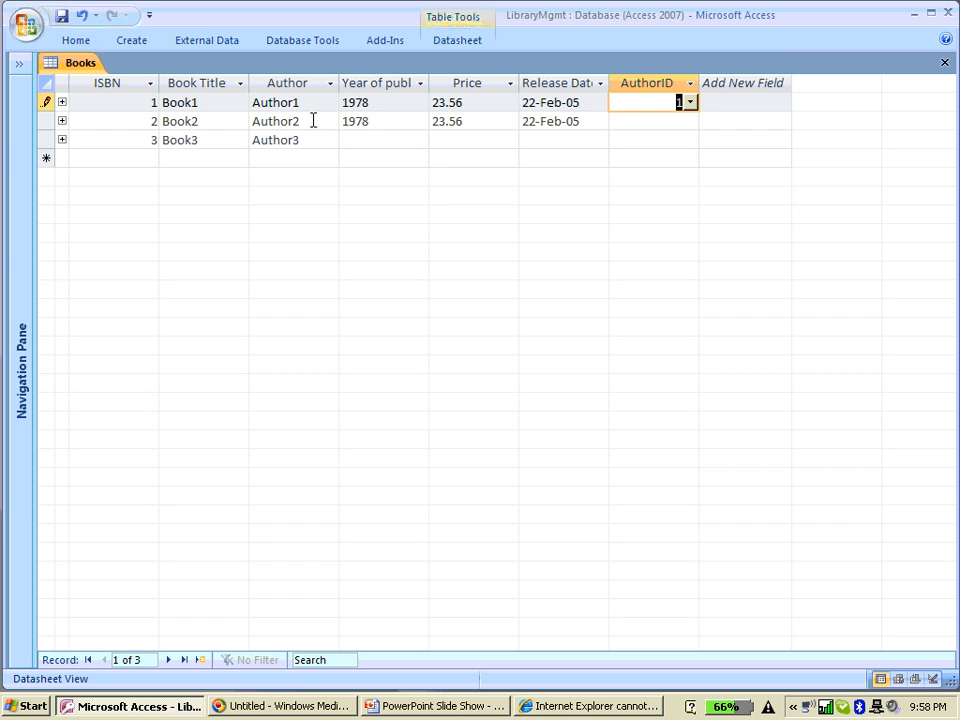
pyautogui.click(311, 121)
pyautogui.click(691, 122)
pyautogui.click(652, 154)
pyautogui.click(677, 140)
pyautogui.click(691, 140)
pyautogui.click(658, 195)
pyautogui.click(707, 138)
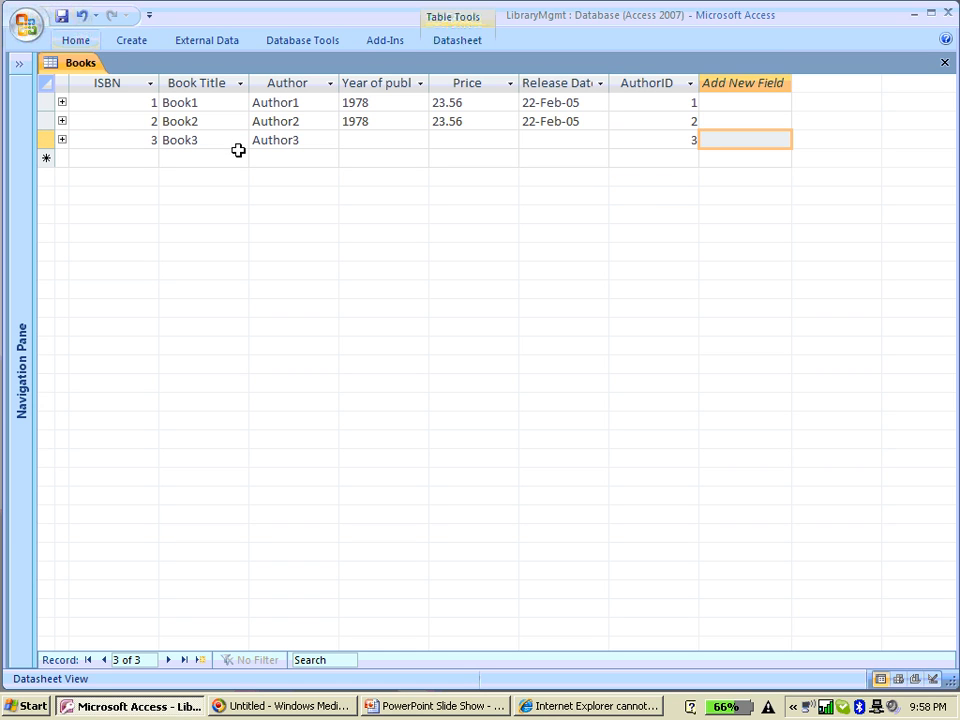
# - Permanently delete the Author text column from the Books table and save the table
pyautogui.click(298, 86)
pyautogui.rightClick(298, 88)
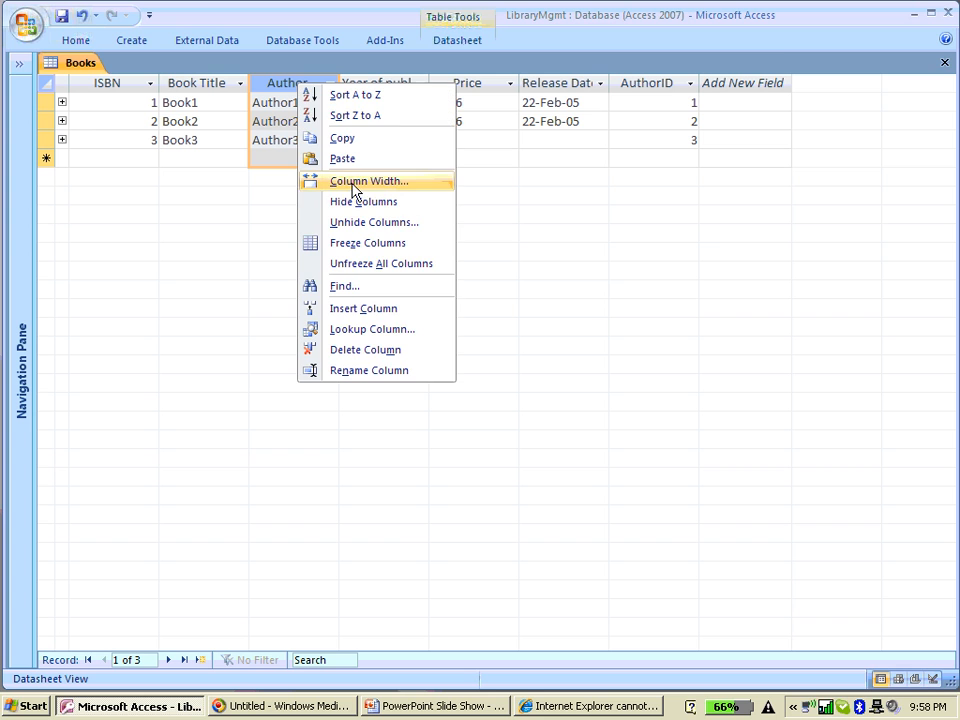
pyautogui.click(398, 352)
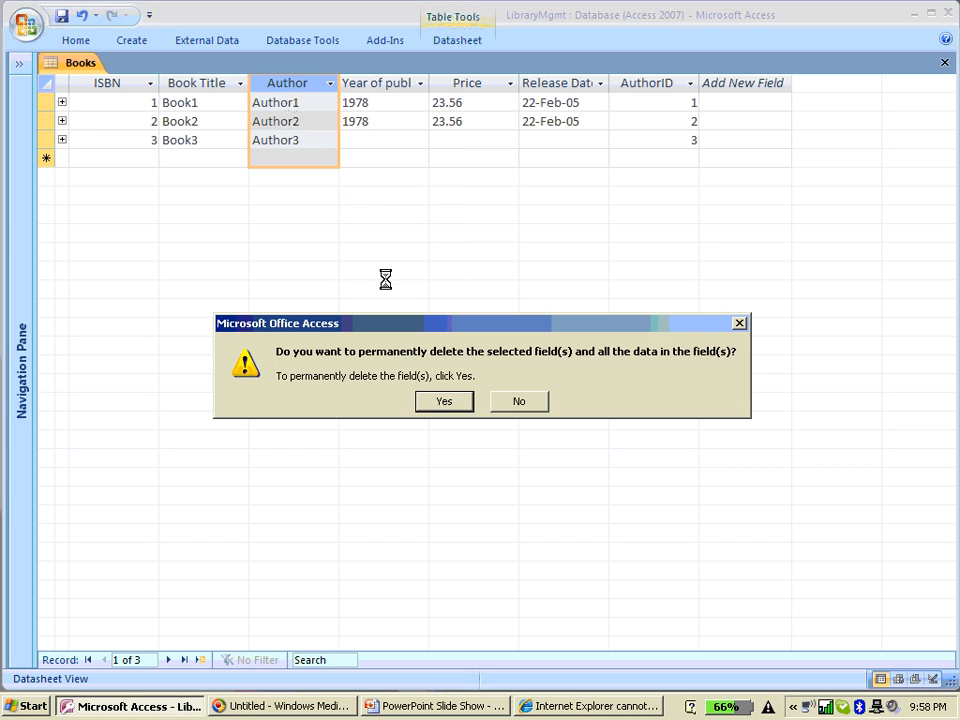
pyautogui.click(450, 409)
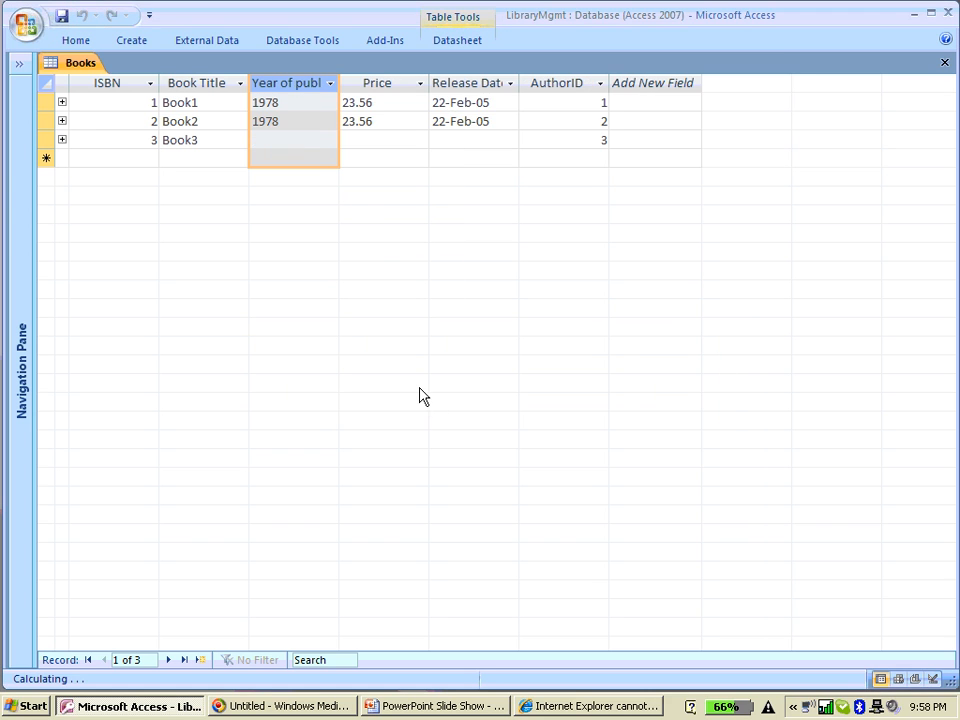
pyautogui.click(62, 17)
# - Reopen the Books table in design view, rename the AuthorID field as Author, and close the saved table
pyautogui.click(19, 64)
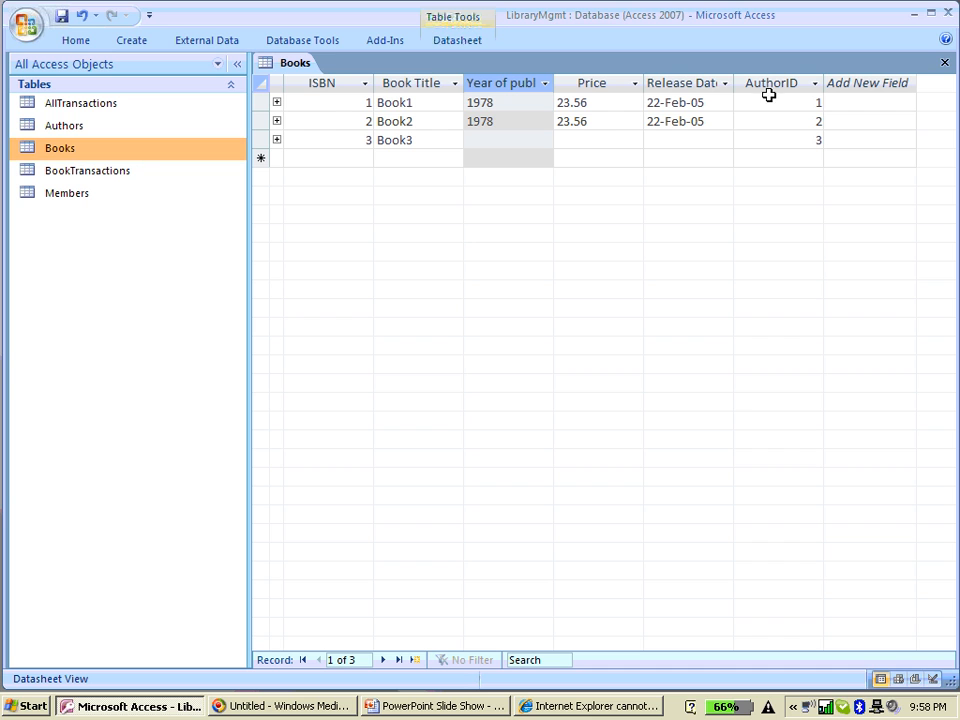
pyautogui.rightClick(295, 63)
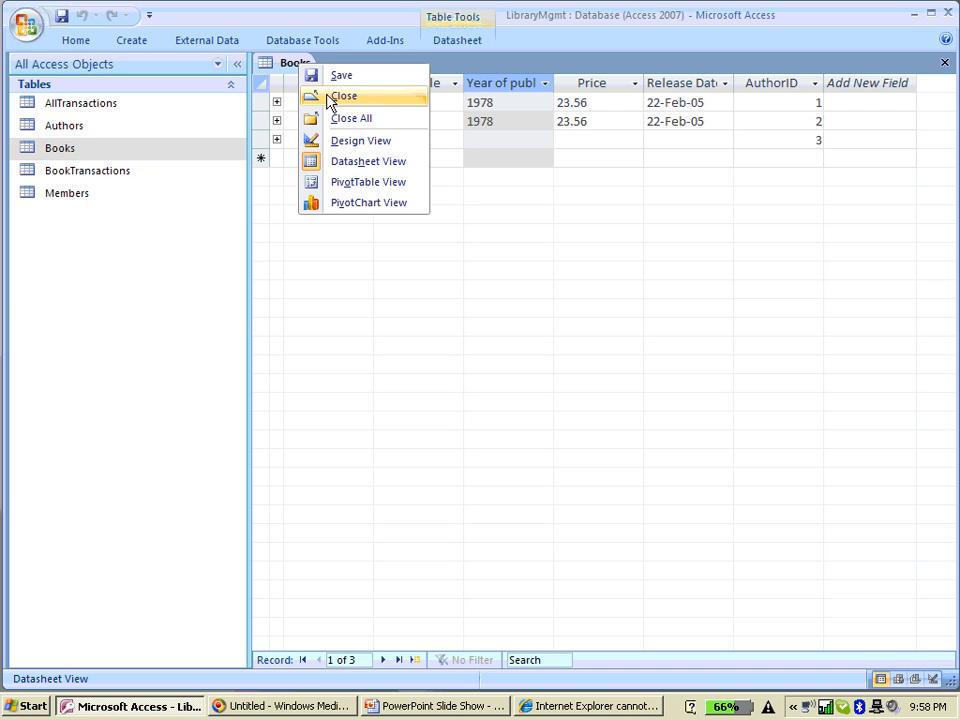
pyautogui.click(332, 95)
pyautogui.rightClick(89, 149)
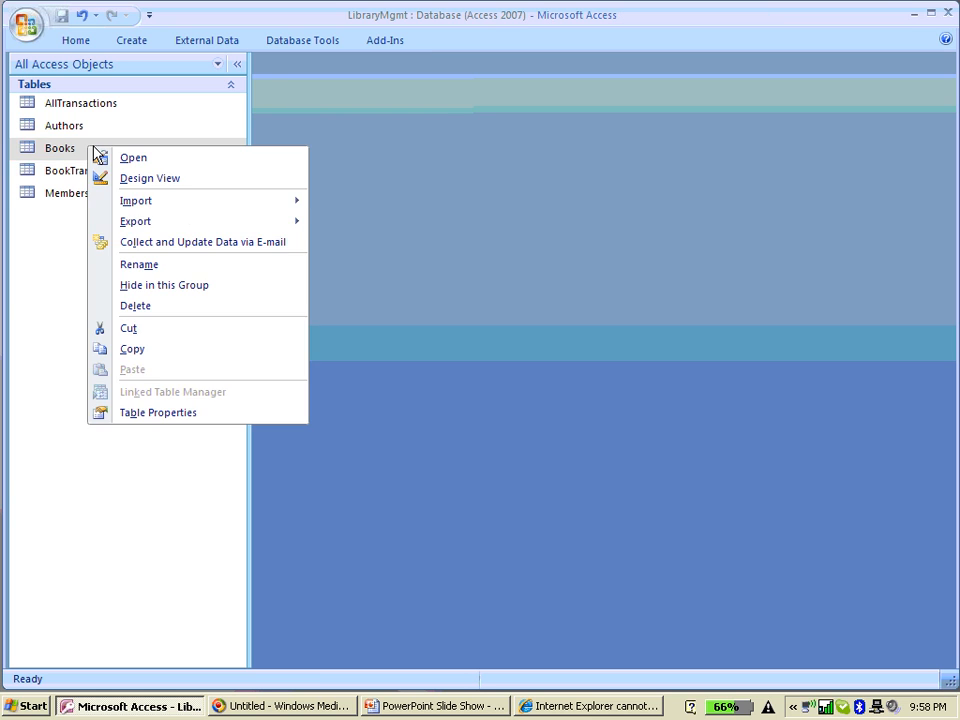
pyautogui.click(160, 178)
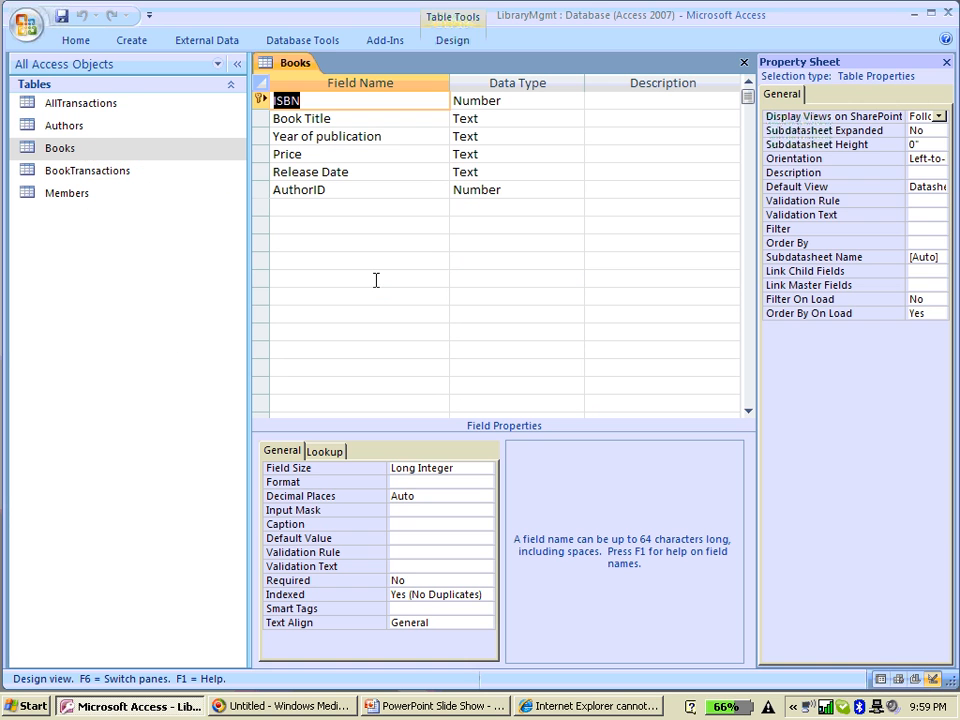
pyautogui.click(358, 190)
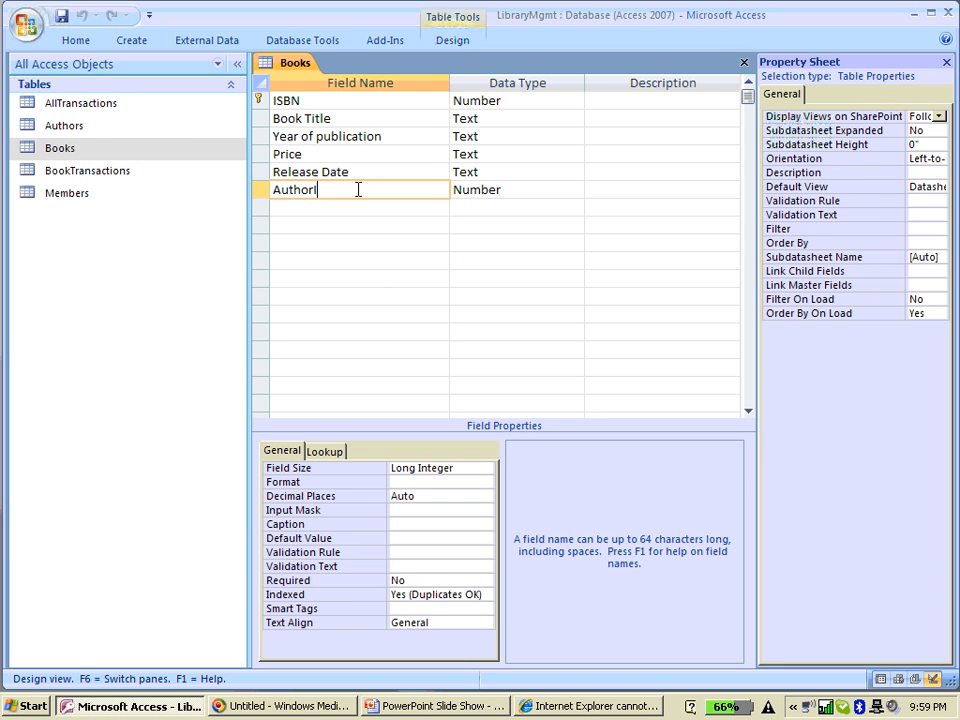
pyautogui.click(534, 192)
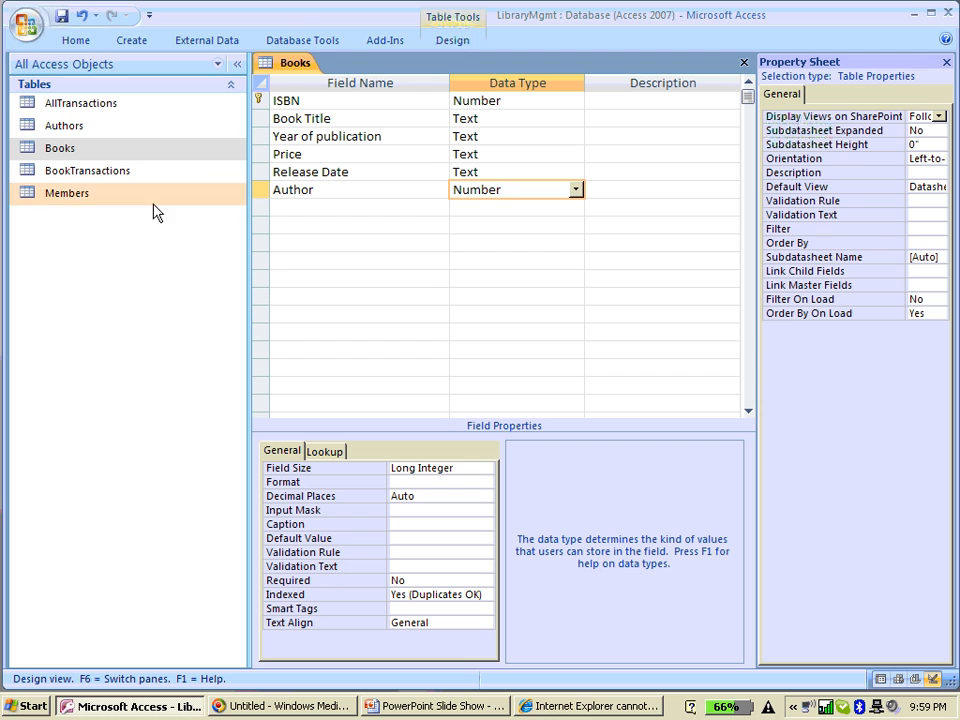
pyautogui.rightClick(300, 63)
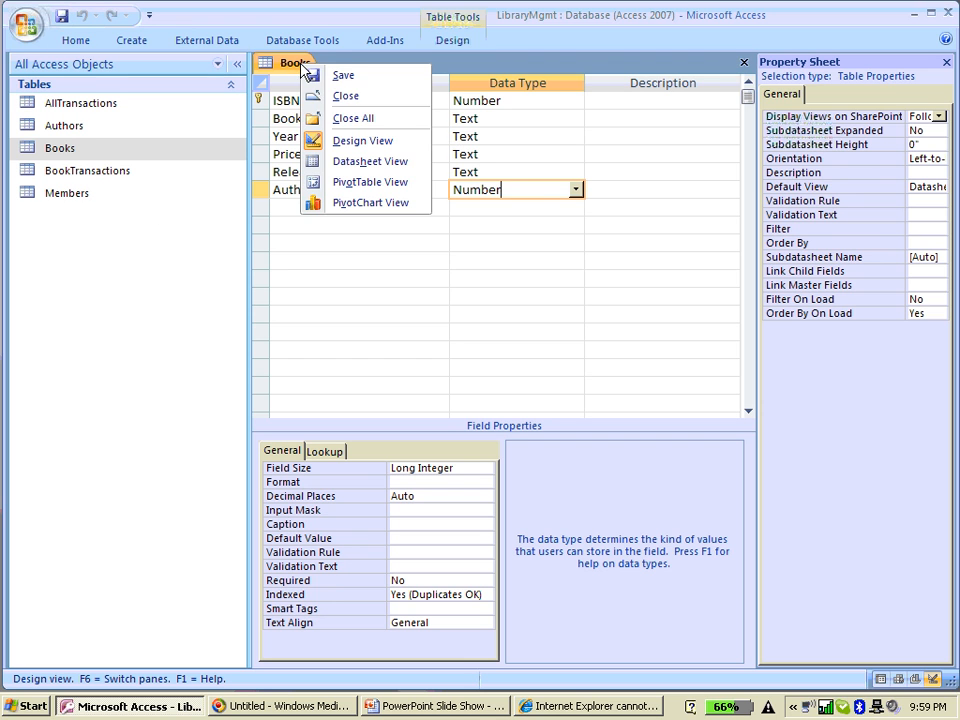
pyautogui.click(338, 117)
# - Open the relationships diagram and move the Members table slightly down and to the right
pyautogui.click(288, 41)
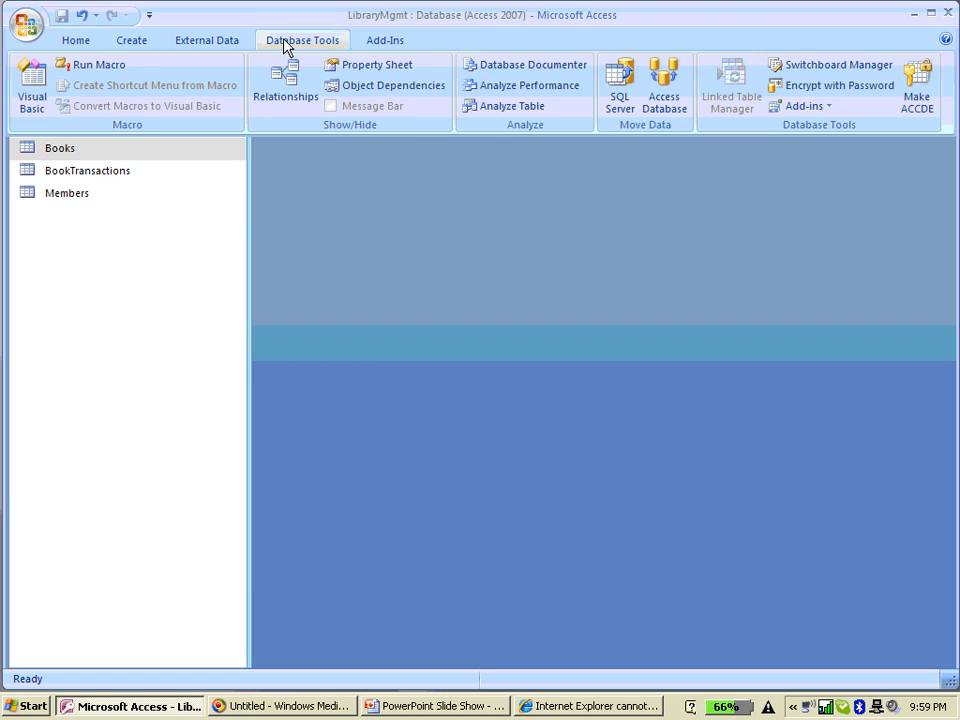
pyautogui.click(300, 103)
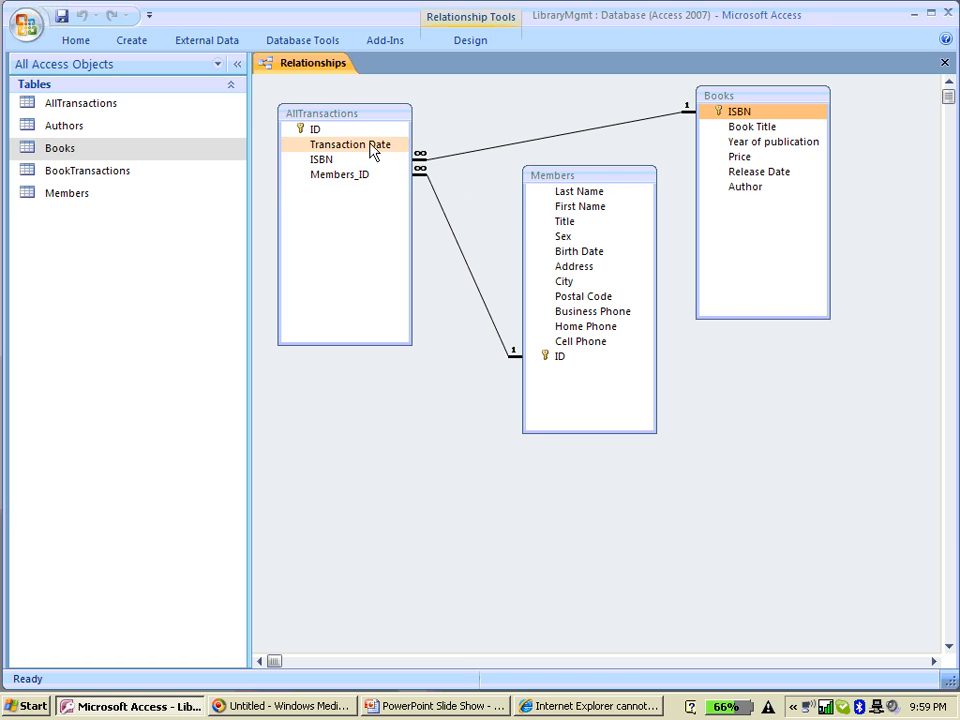
pyautogui.moveTo(600, 175); pyautogui.dragTo(622, 202)
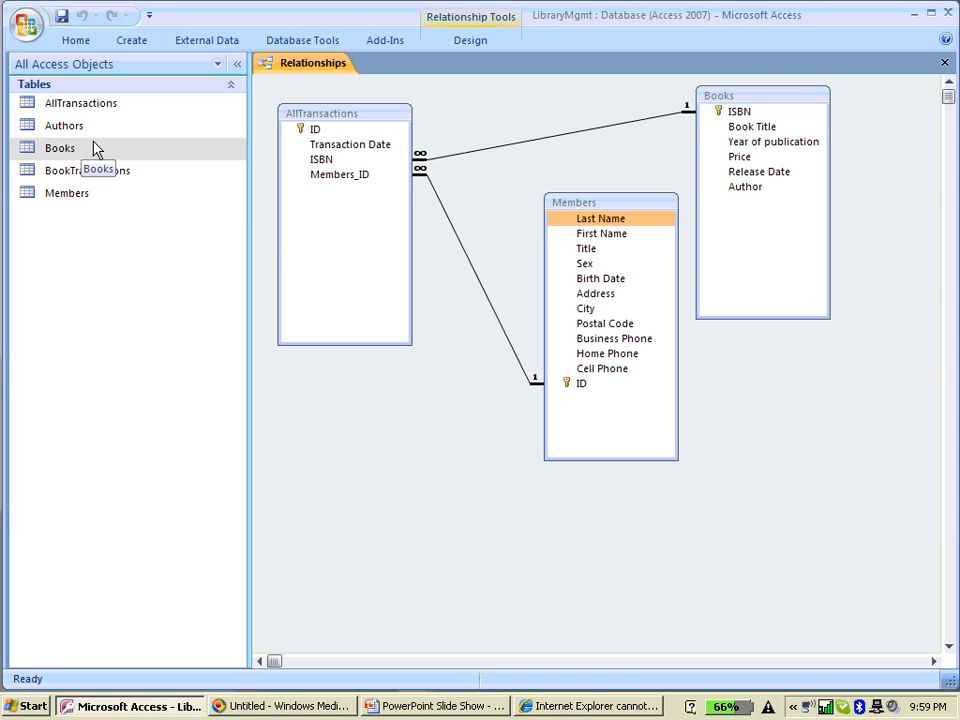
# - Add the Authors table to the relationships diagram and open the link between Members and AllTransactions for editing
pyautogui.moveTo(66, 125); pyautogui.dragTo(405, 412)
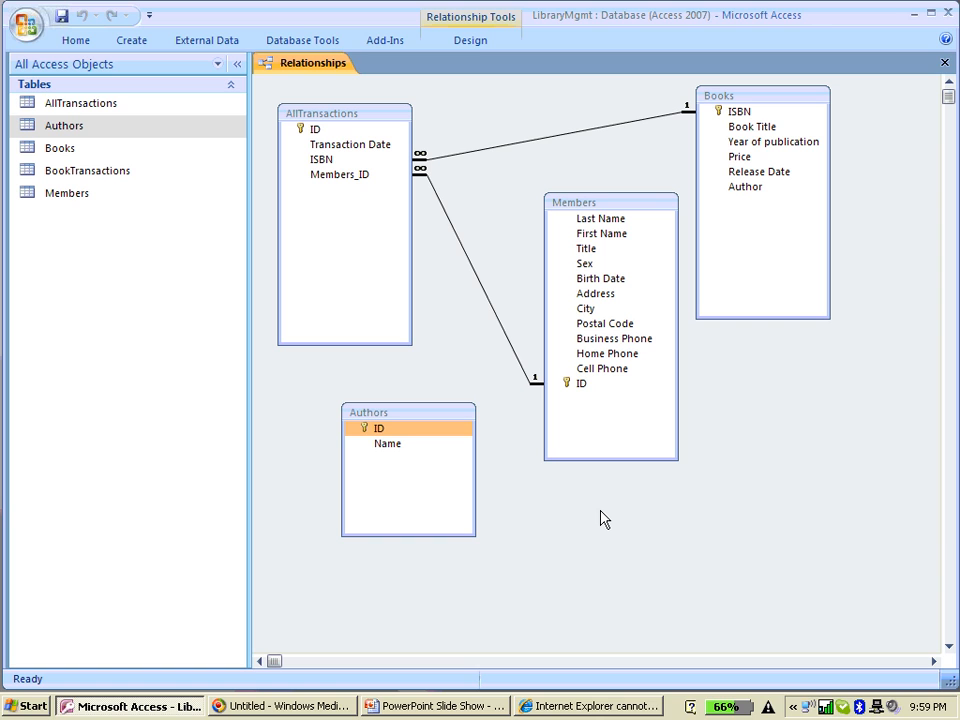
pyautogui.click(498, 324)
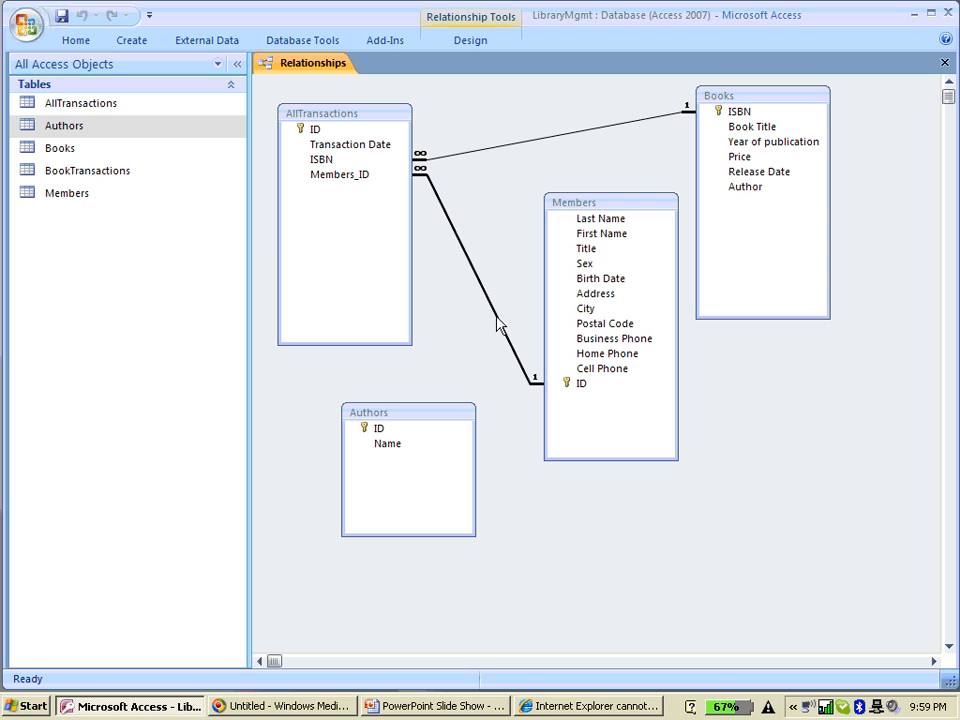
pyautogui.rightClick(498, 324)
pyautogui.click(508, 327)
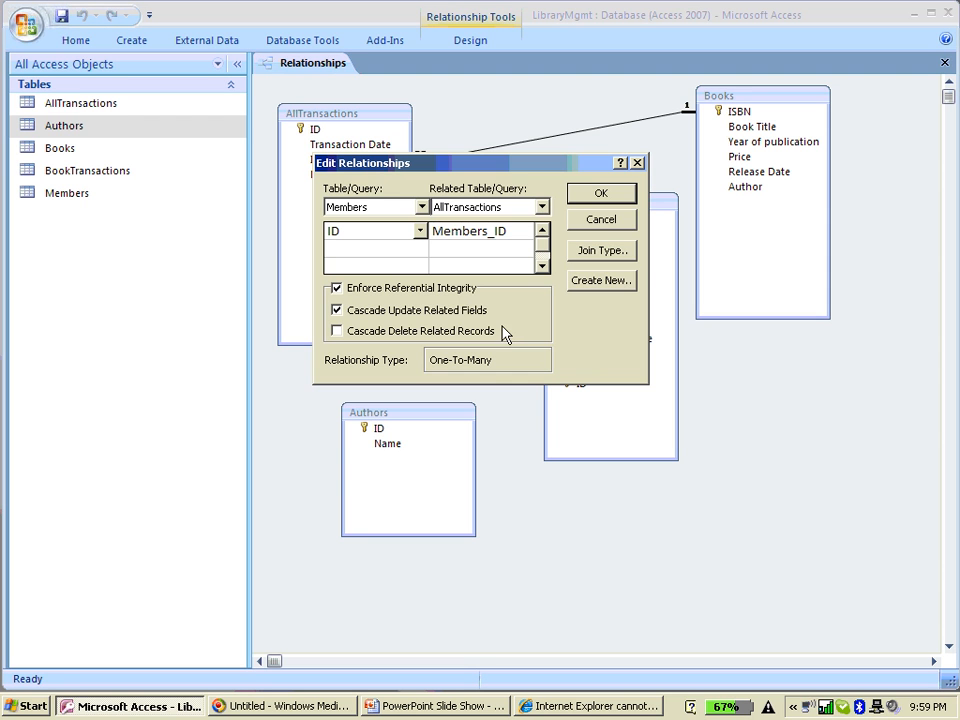
pyautogui.click(598, 283)
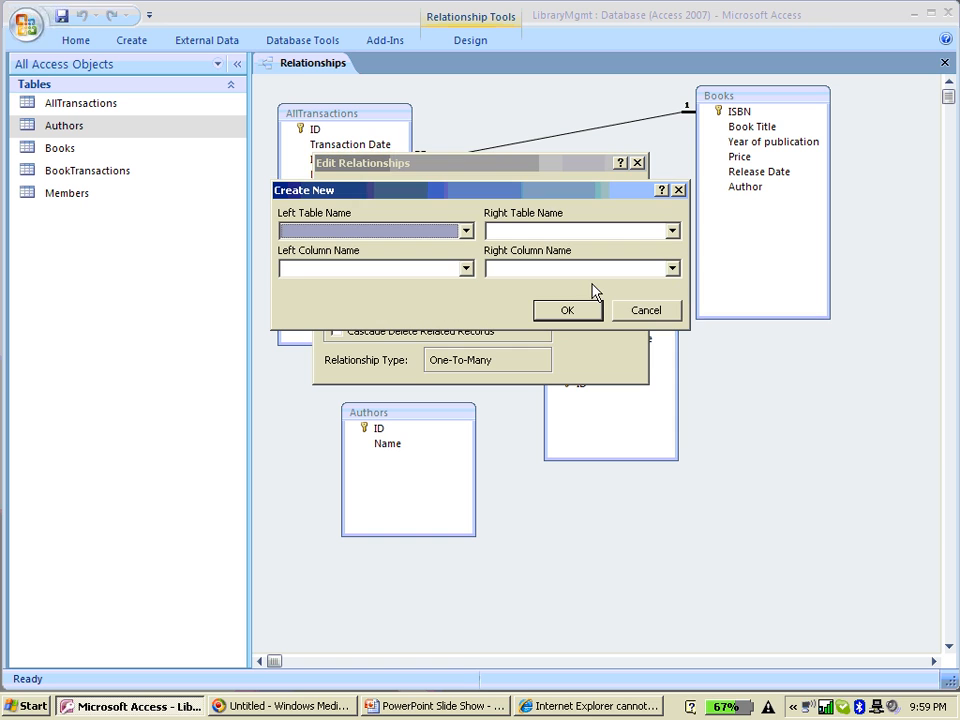
pyautogui.click(465, 231)
pyautogui.click(467, 232)
pyautogui.click(646, 311)
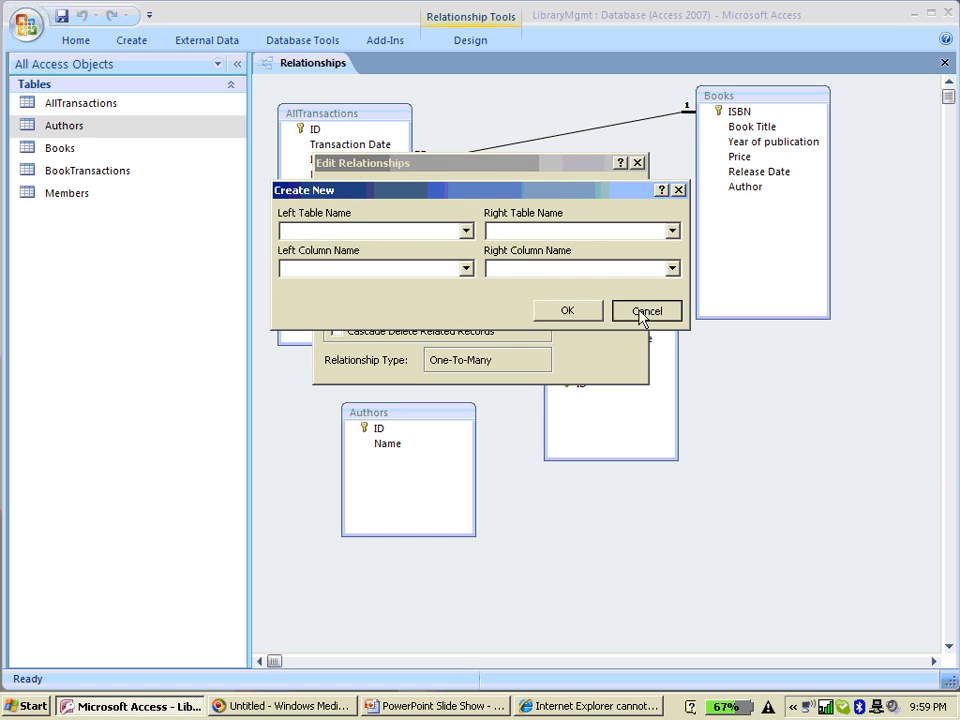
# - Define a new relationship from ID in the Authors table to Author in the Books table
pyautogui.moveTo(557, 165); pyautogui.dragTo(949, 287)
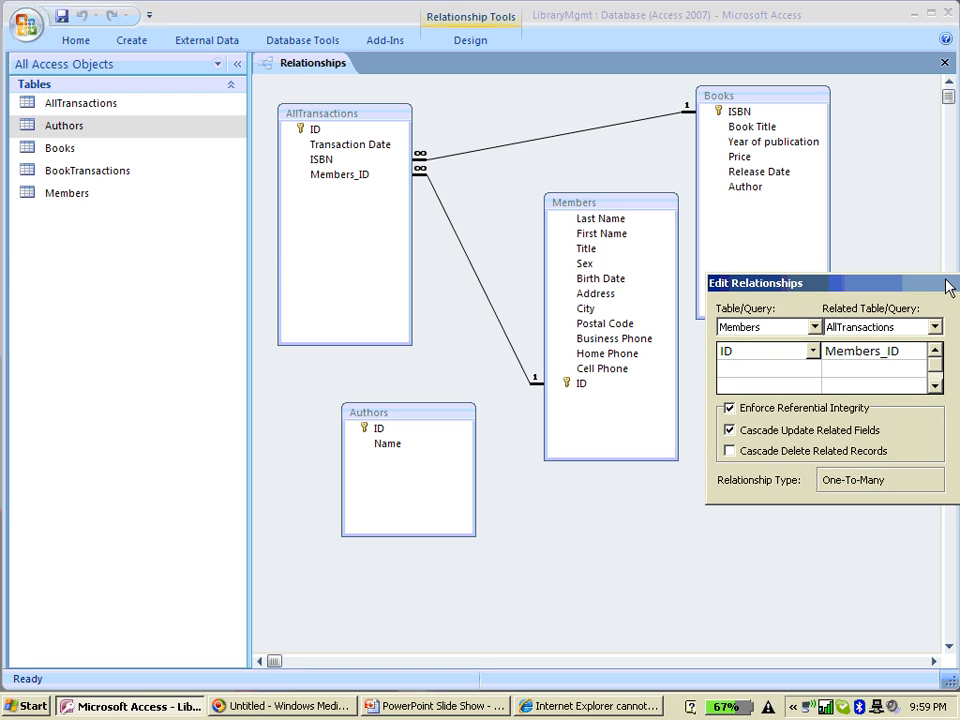
pyautogui.moveTo(949, 287); pyautogui.dragTo(766, 317)
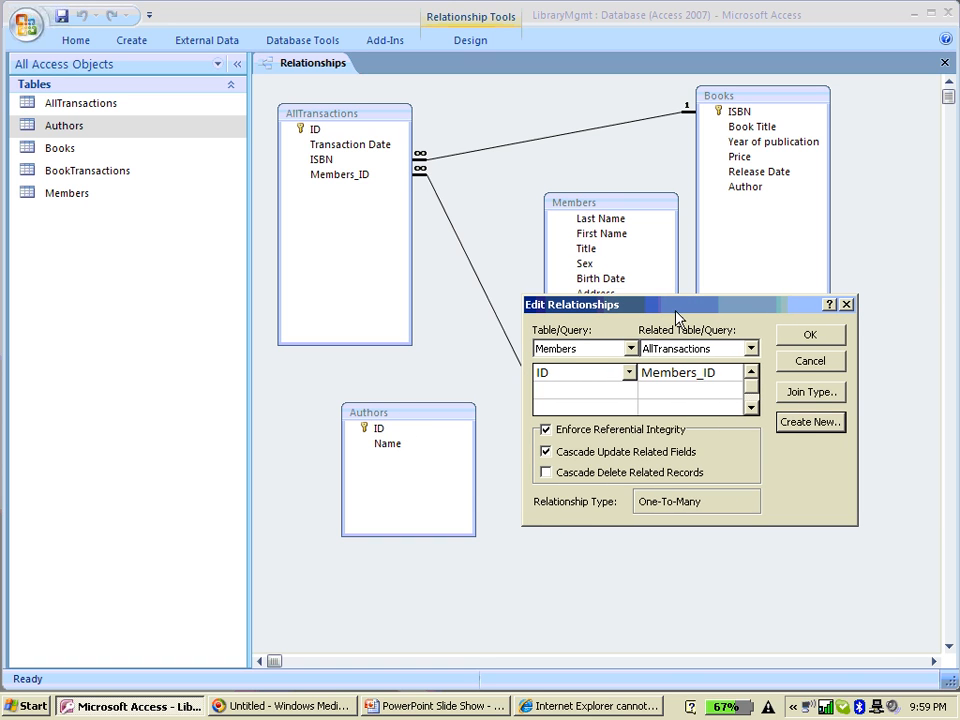
pyautogui.click(808, 422)
pyautogui.click(465, 231)
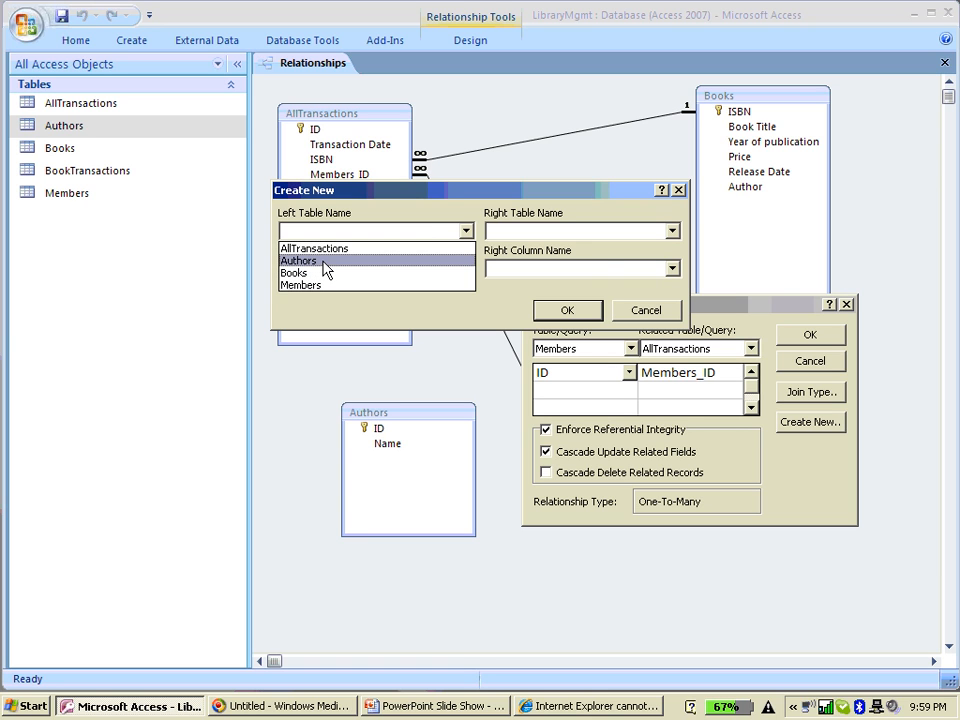
pyautogui.click(325, 262)
pyautogui.click(668, 232)
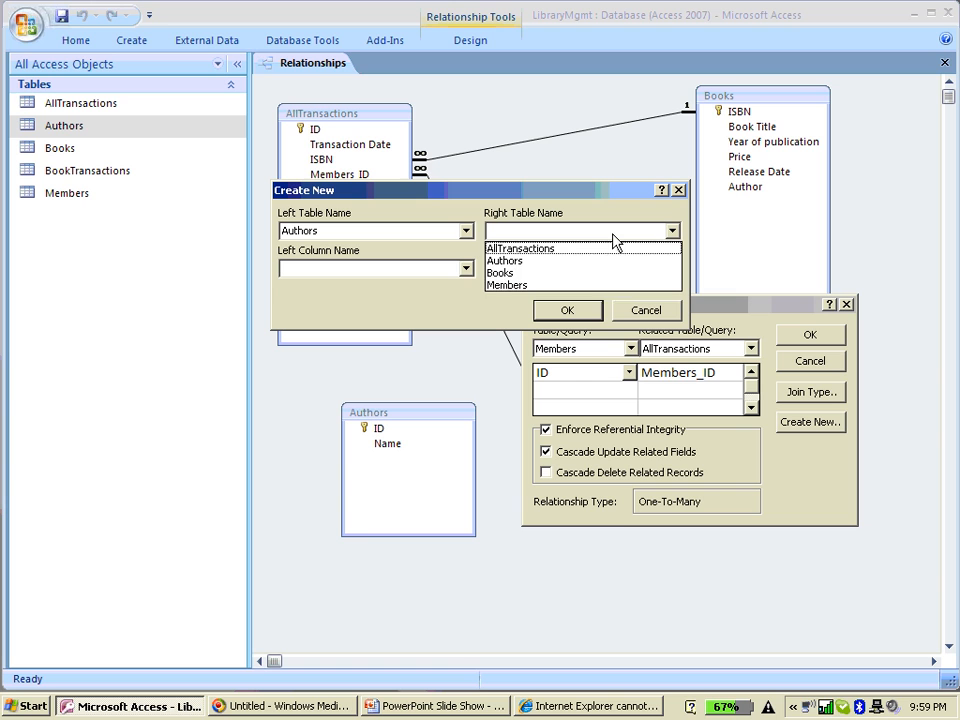
pyautogui.click(542, 273)
pyautogui.click(449, 270)
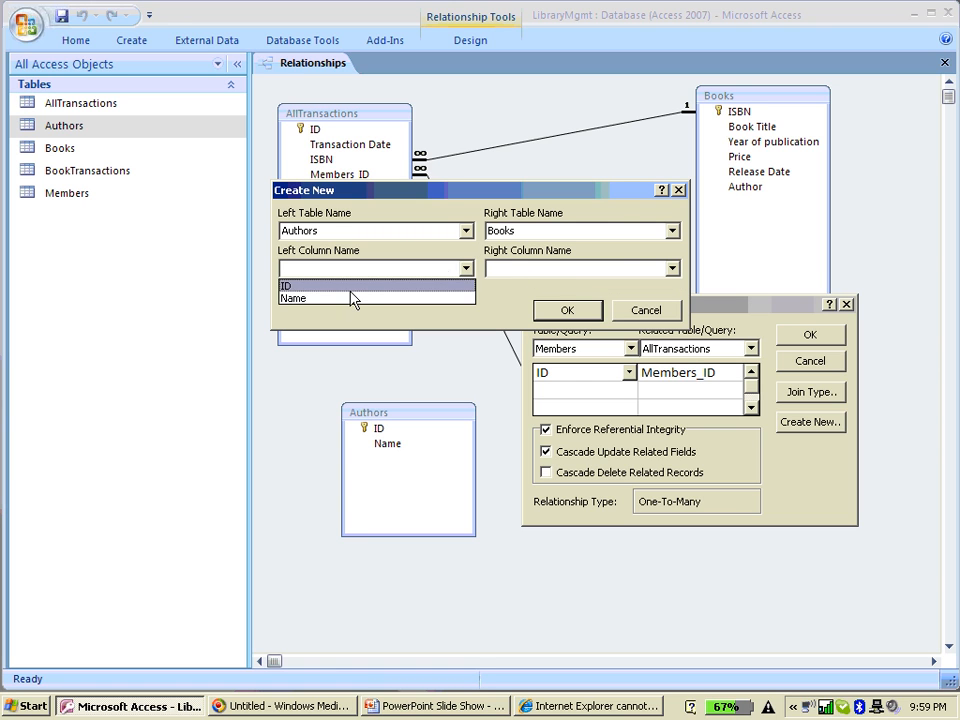
pyautogui.click(335, 286)
pyautogui.click(672, 269)
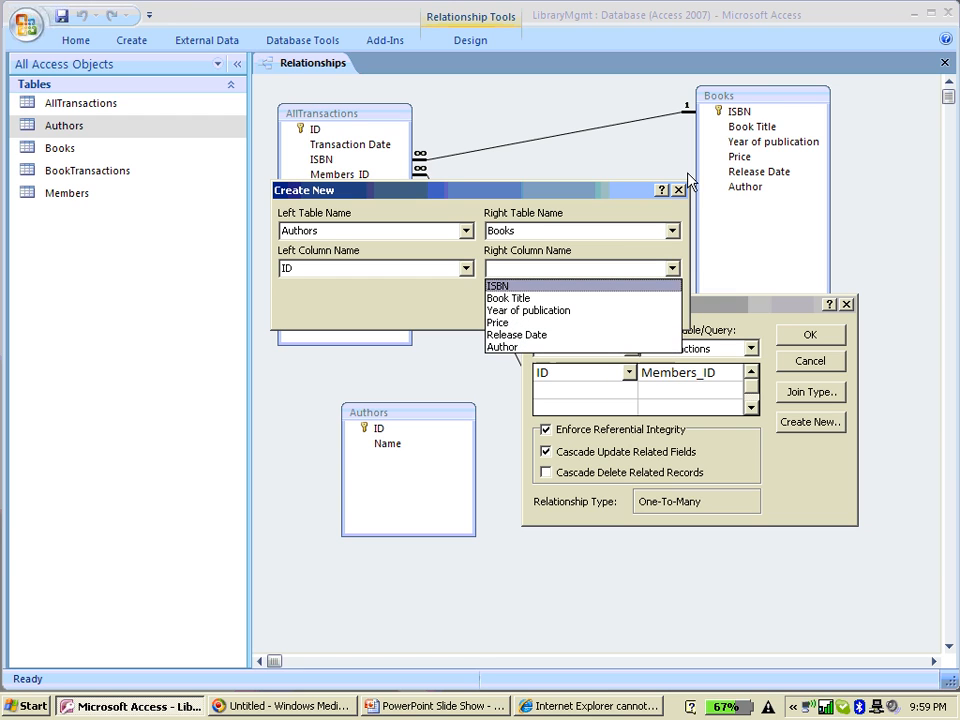
pyautogui.click(505, 346)
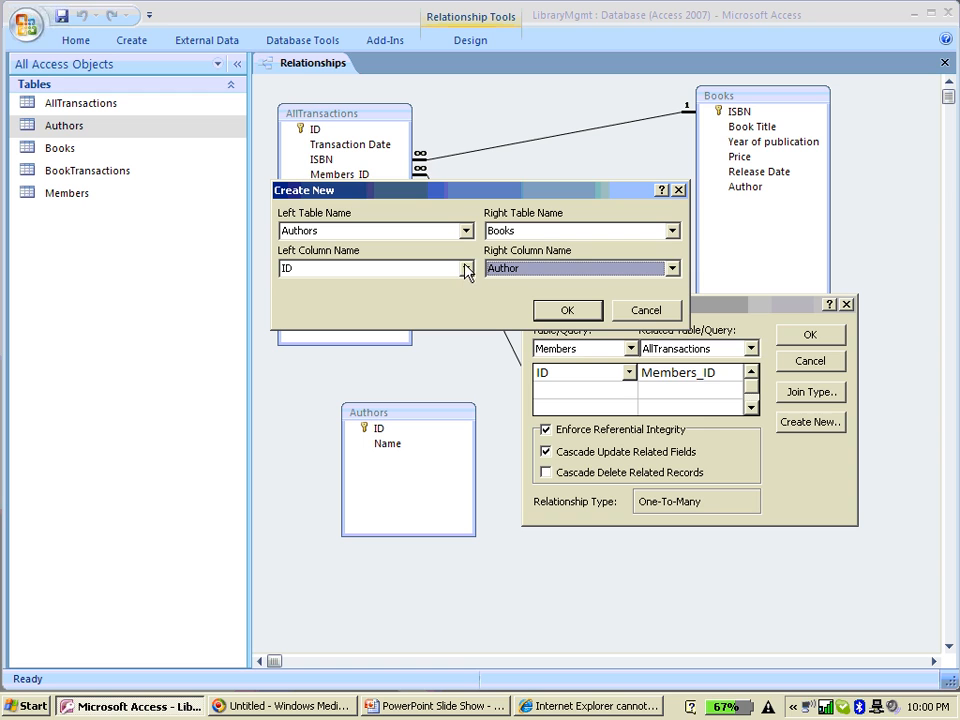
pyautogui.click(548, 310)
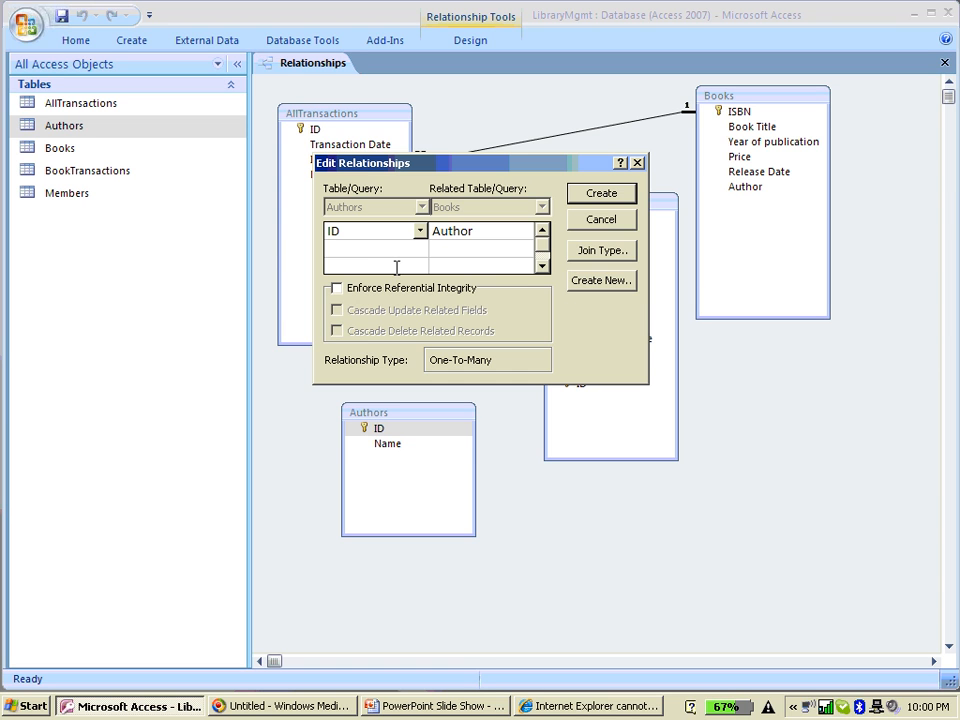
# - Enforce referential integrity with cascading updates and deletes on the Authors–Books relationship, and create it
pyautogui.click(337, 288)
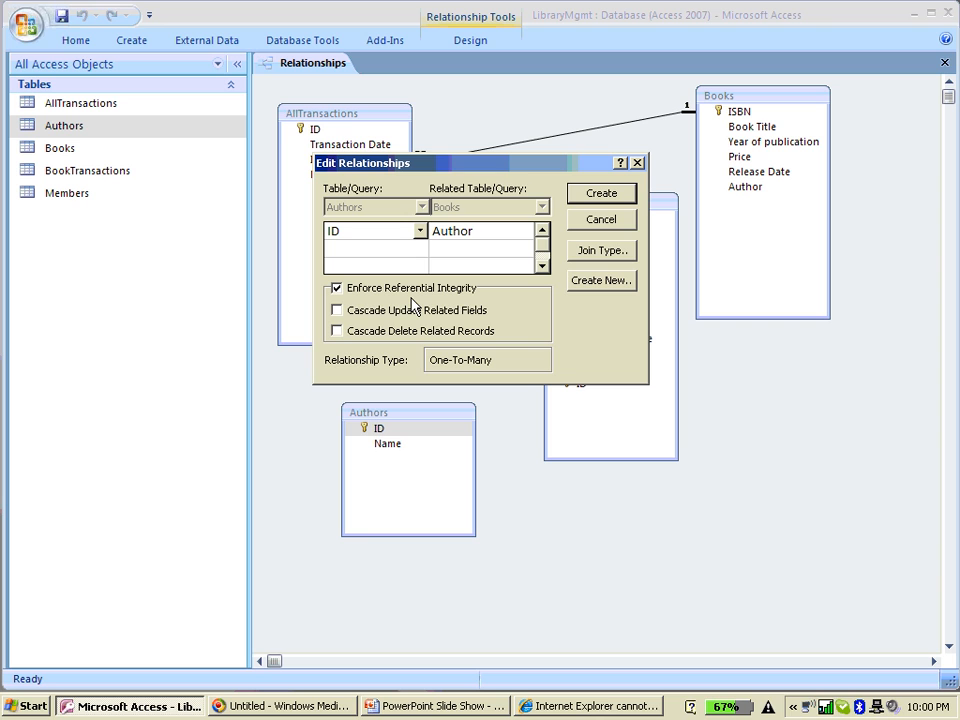
pyautogui.click(337, 310)
pyautogui.click(337, 331)
pyautogui.click(601, 193)
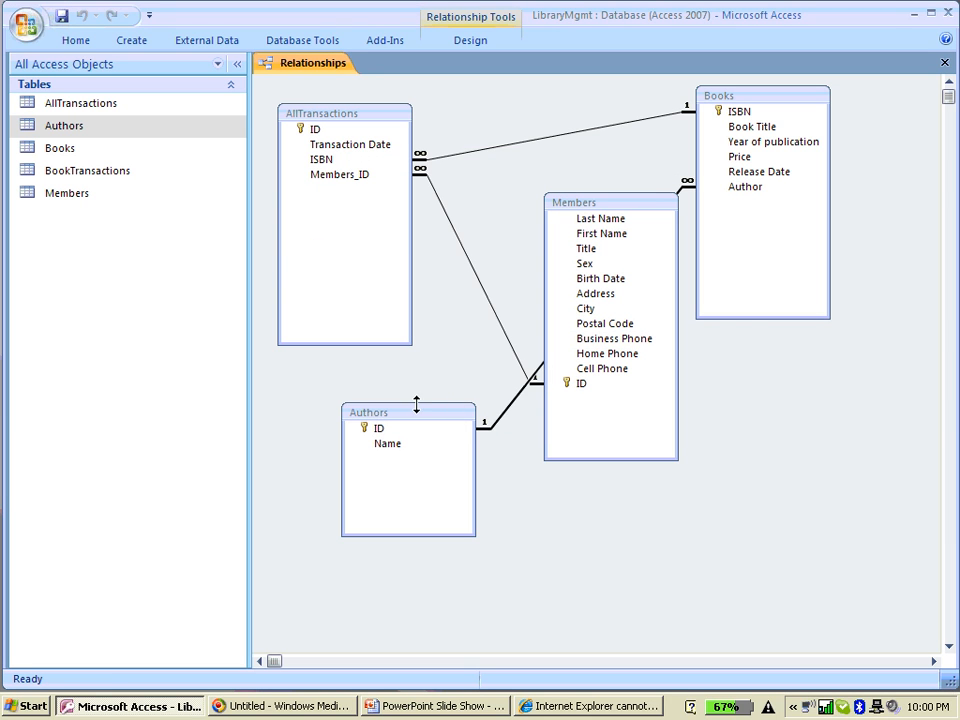
# - Rearrange the diagram with Books beside AllTransactions, Authors to the right of Books and Members below, and save the layout
pyautogui.moveTo(413, 418); pyautogui.dragTo(904, 449)
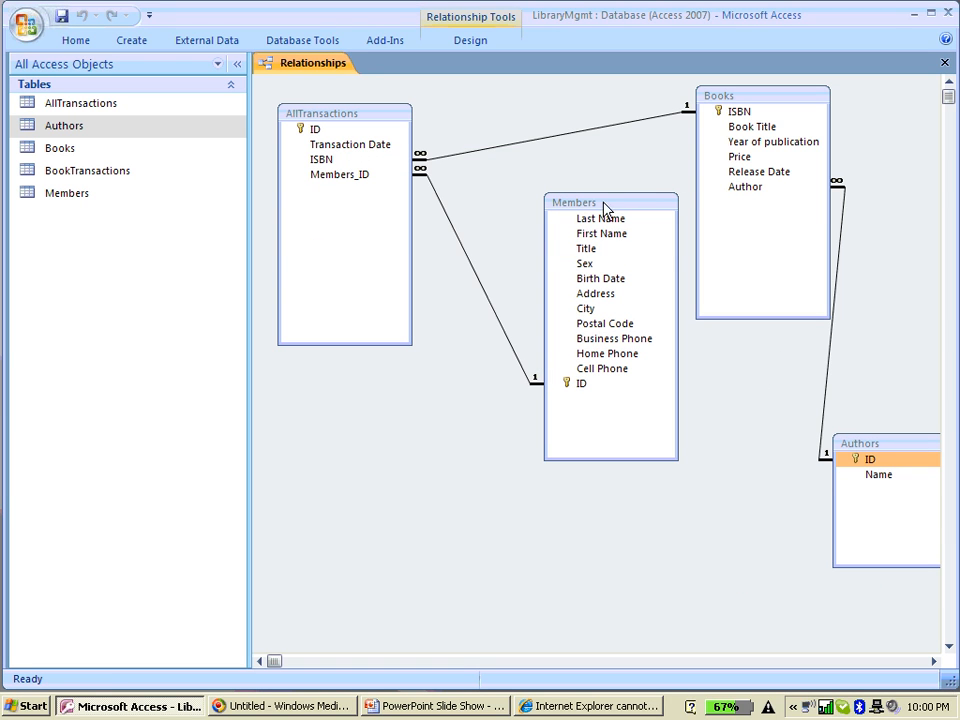
pyautogui.moveTo(602, 208); pyautogui.dragTo(486, 340)
pyautogui.moveTo(771, 96); pyautogui.dragTo(645, 101)
pyautogui.click(924, 477)
pyautogui.moveTo(889, 447); pyautogui.dragTo(832, 213)
pyautogui.click(474, 339)
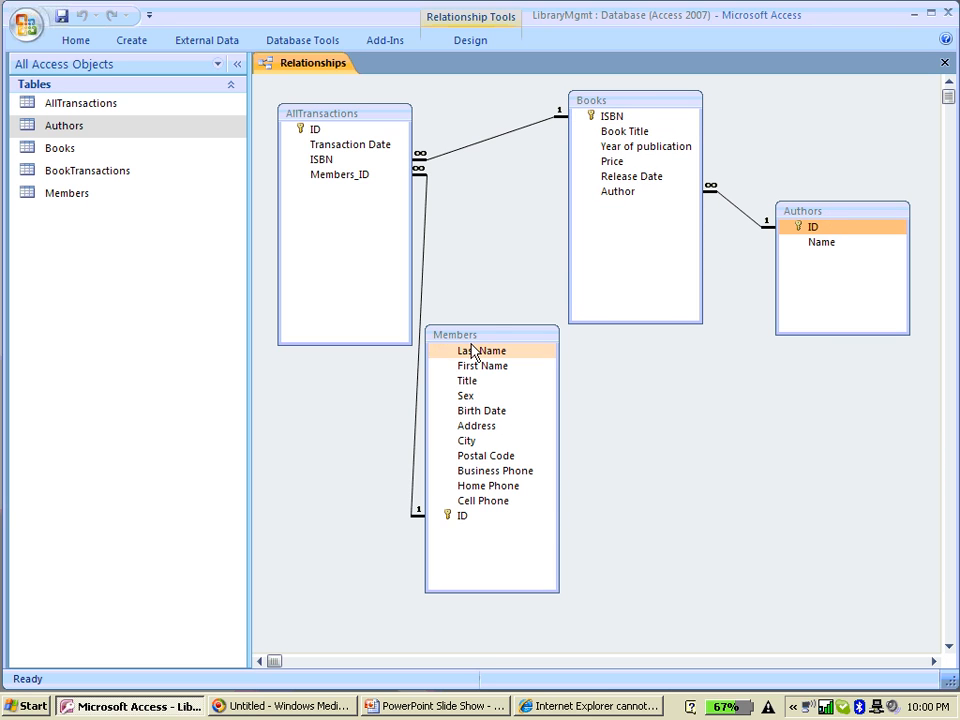
pyautogui.moveTo(474, 339); pyautogui.dragTo(551, 364)
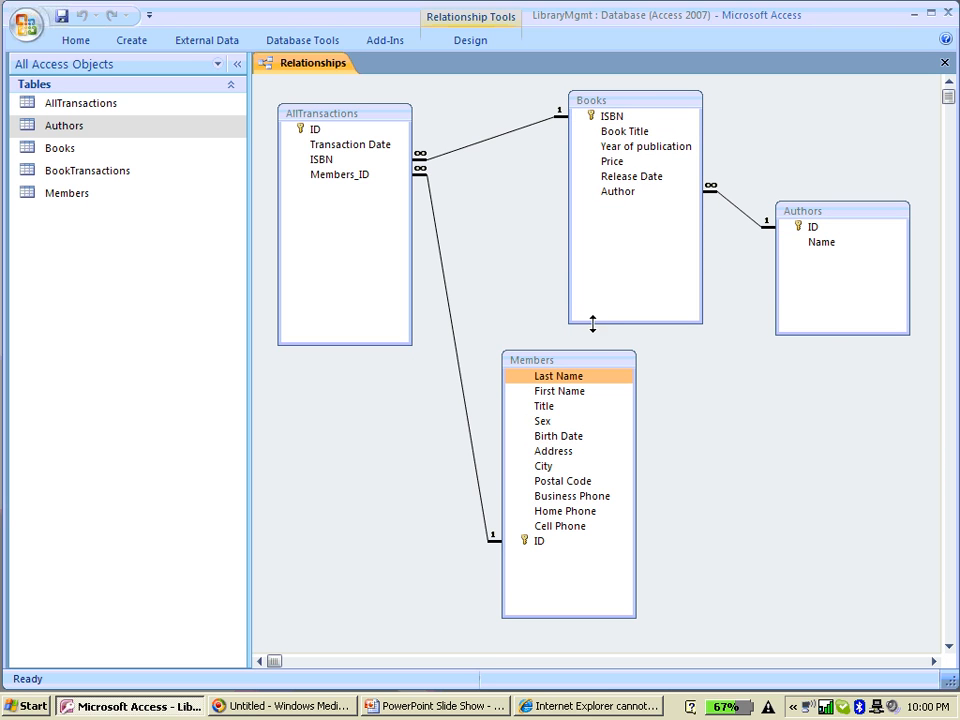
pyautogui.moveTo(373, 161); pyautogui.dragTo(591, 128)
pyautogui.moveTo(555, 364); pyautogui.dragTo(533, 351)
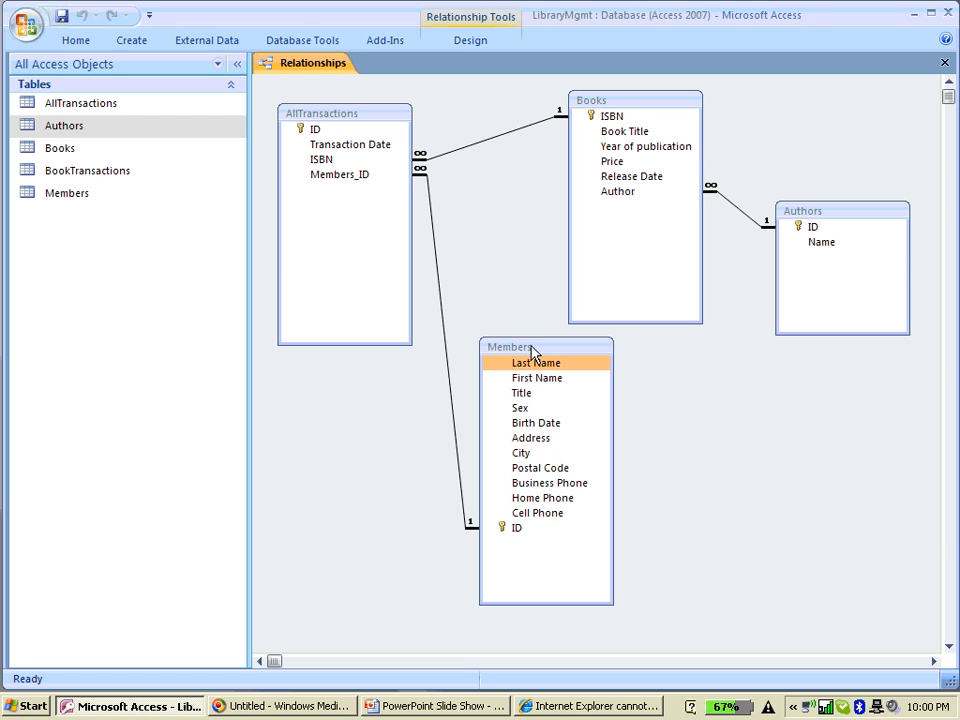
pyautogui.click(61, 17)
# - Switch to the PowerPoint slide show to read the Data Integrity Check topics, and return to Access
pyautogui.click(435, 706)
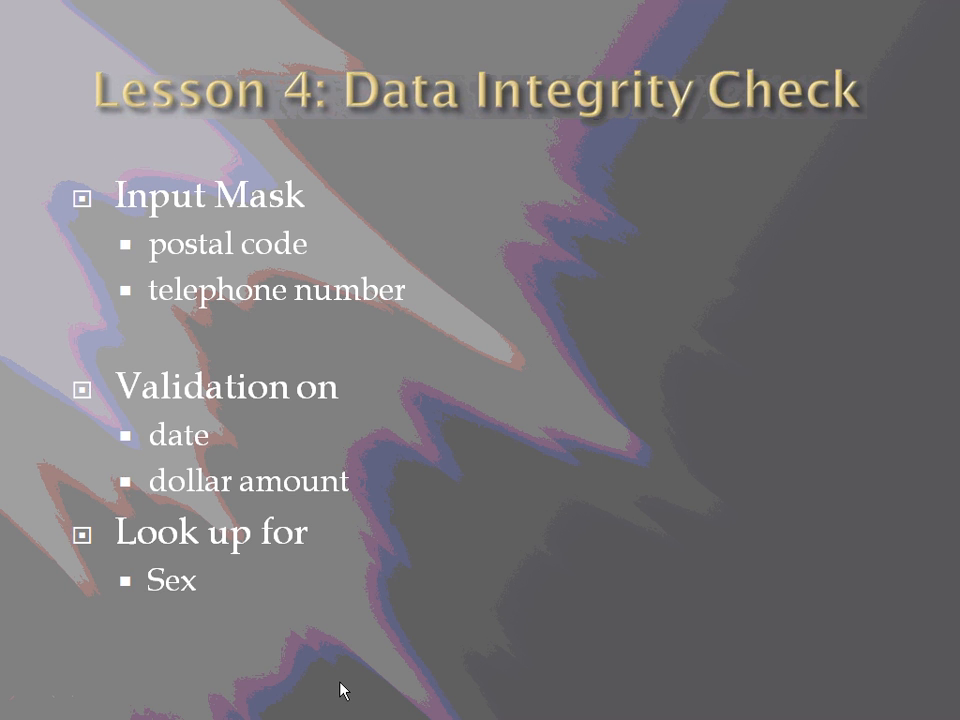
pyautogui.hotkey('alt', 'Tab')
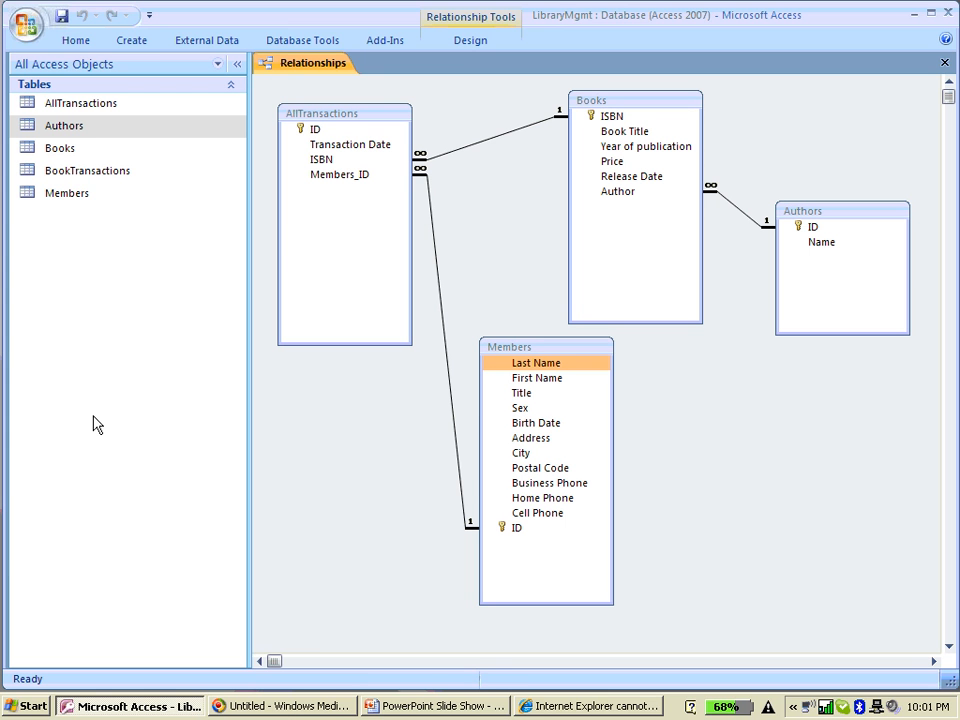
# - Close the relationships diagram and open the Members table in design view
pyautogui.doubleClick(80, 203)
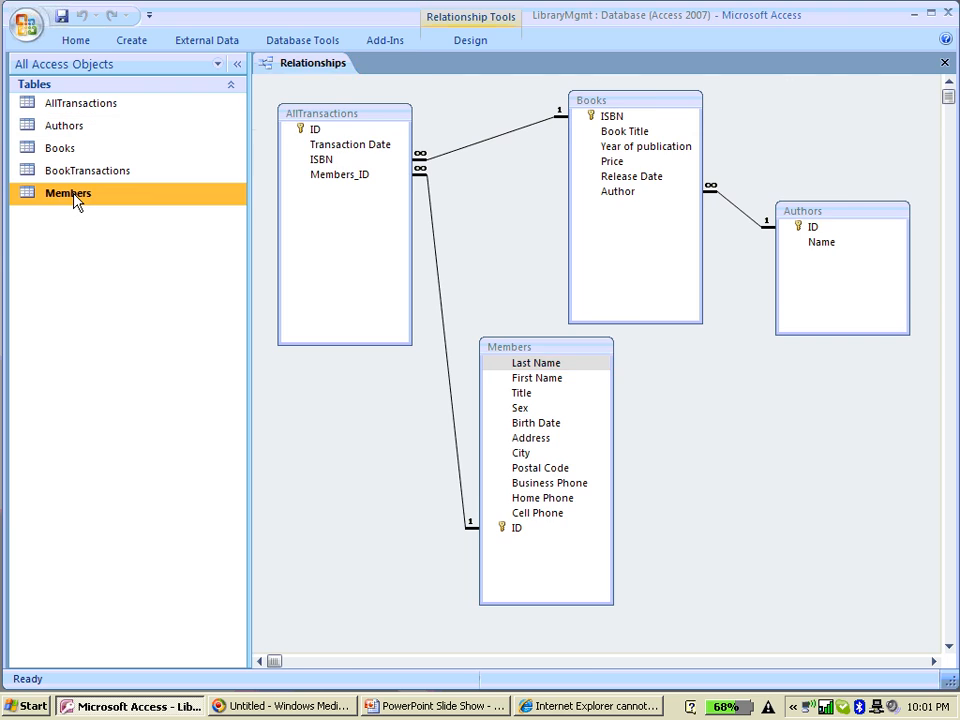
pyautogui.rightClick(416, 64)
pyautogui.click(459, 96)
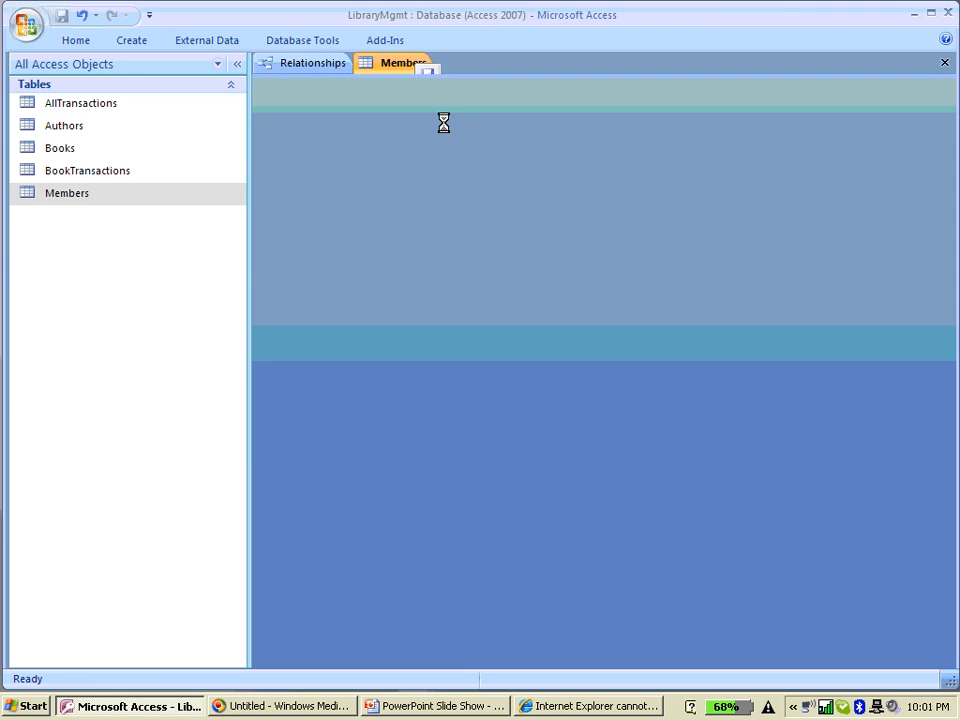
pyautogui.rightClick(49, 197)
pyautogui.click(101, 223)
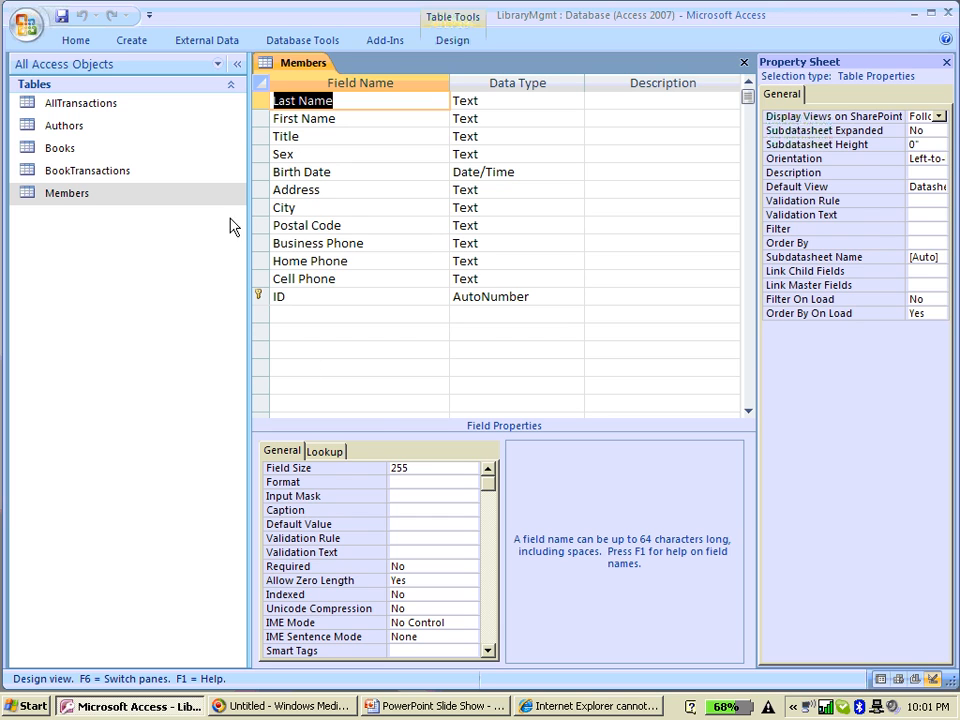
# - Start an input mask for the Postal Code field based on the Zip Code mask
pyautogui.click(373, 224)
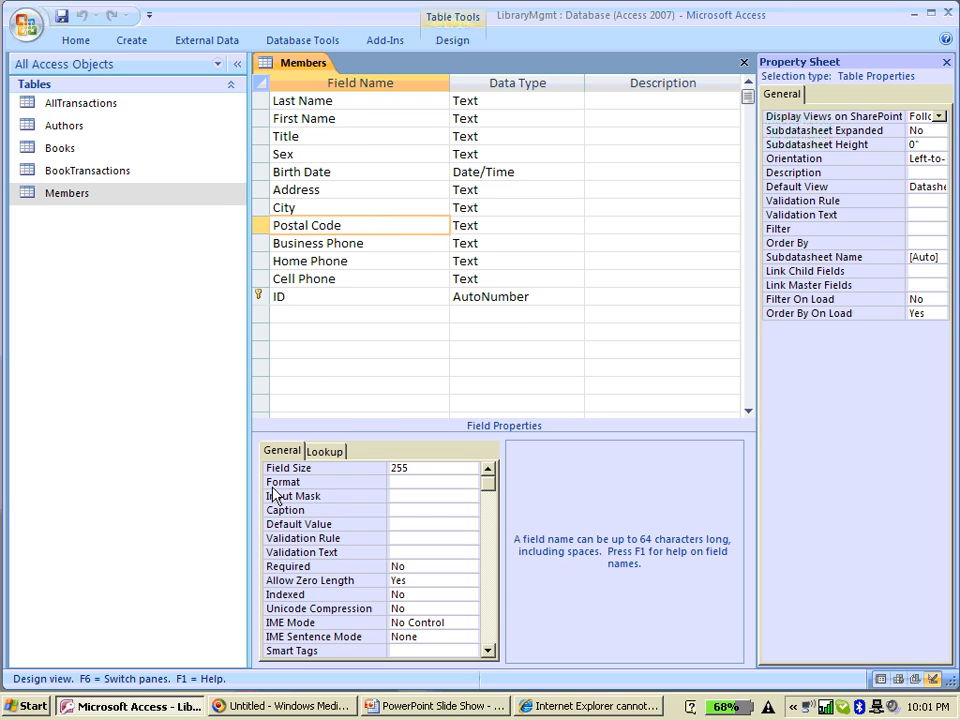
pyautogui.click(392, 496)
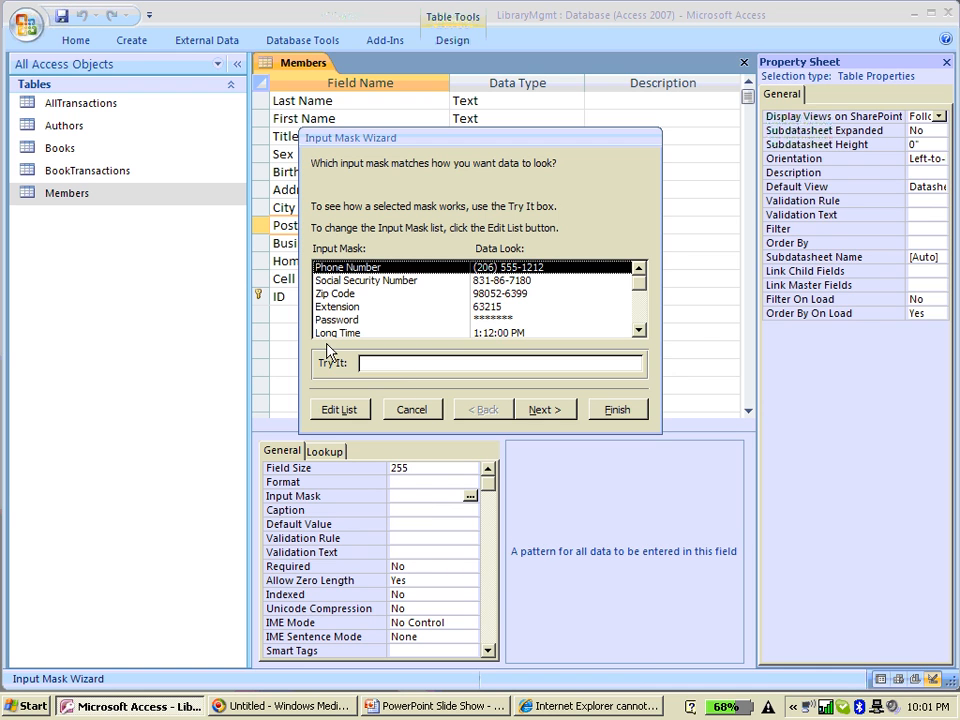
pyautogui.click(345, 294)
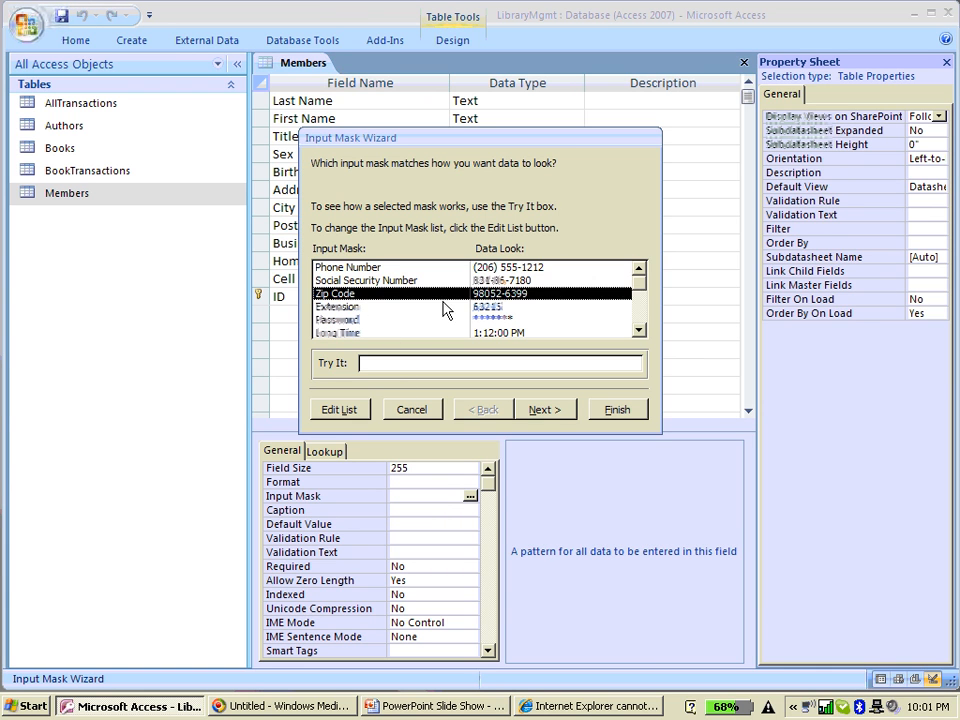
pyautogui.click(550, 410)
# - Change the Postal Code input mask to 000 000 and finish the wizard
pyautogui.click(488, 205)
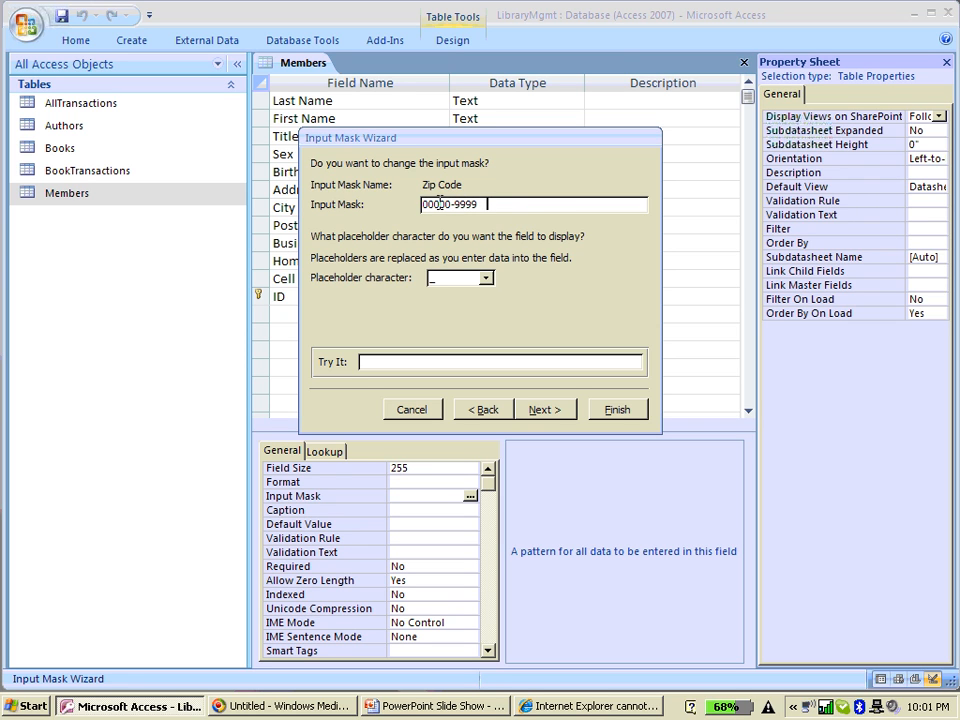
pyautogui.moveTo(437, 204); pyautogui.dragTo(514, 203)
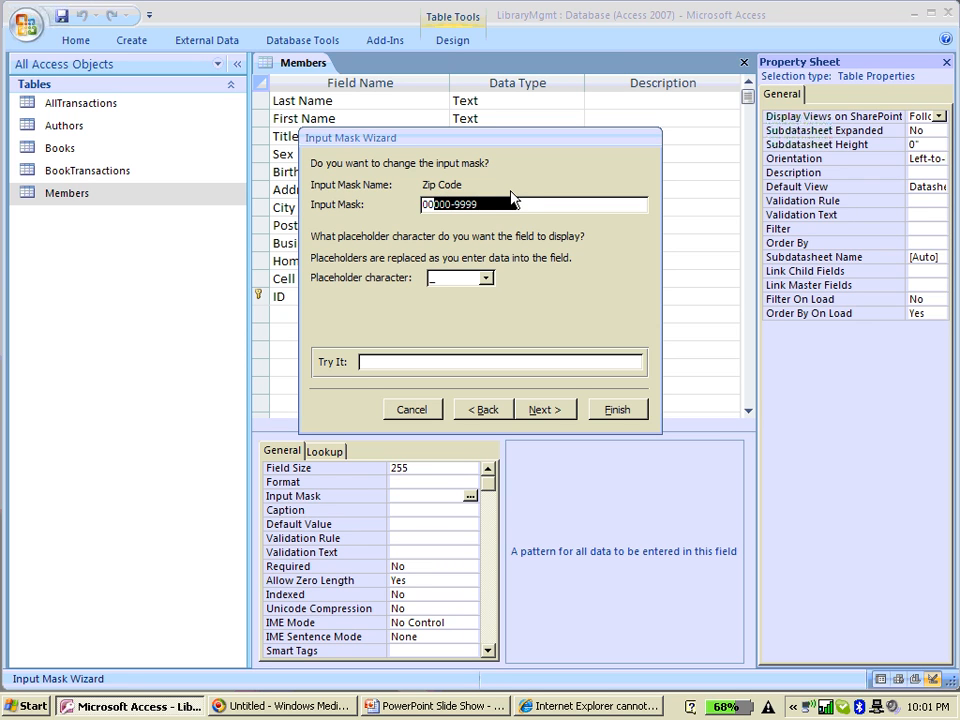
pyautogui.press('BackSpace')
pyautogui.write('0')
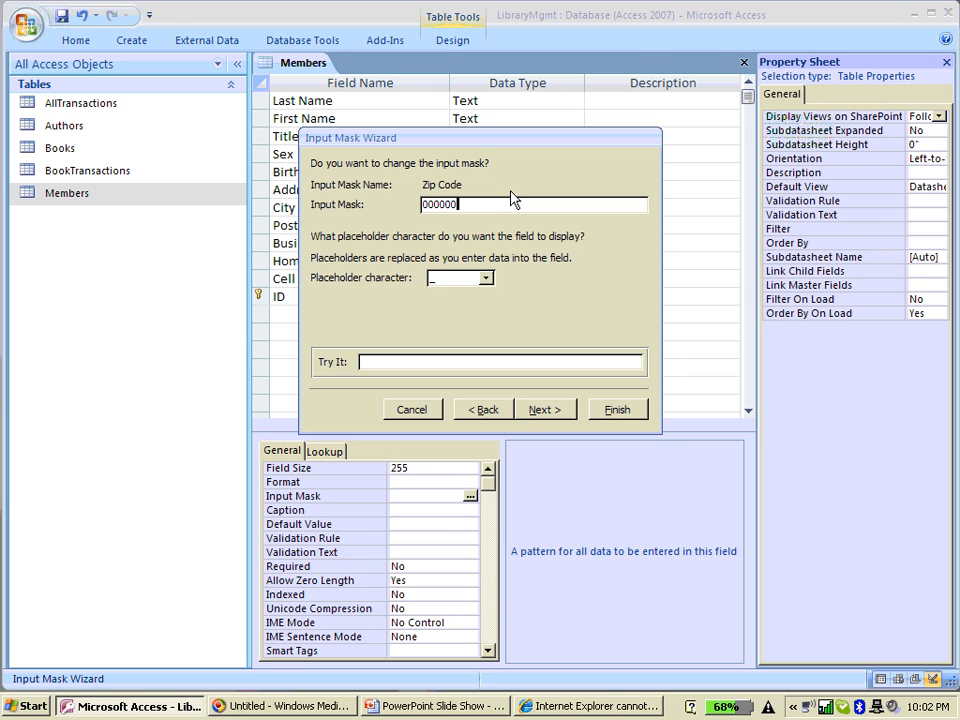
pyautogui.press('Left')
pyautogui.press('Left')
pyautogui.press('Left')
pyautogui.press('Left')
pyautogui.press('Right')
pyautogui.press('Right')
pyautogui.press('Right')
pyautogui.press('Right')
pyautogui.press('BackSpace')
pyautogui.press('BackSpace')
pyautogui.write('000')
pyautogui.click(622, 410)
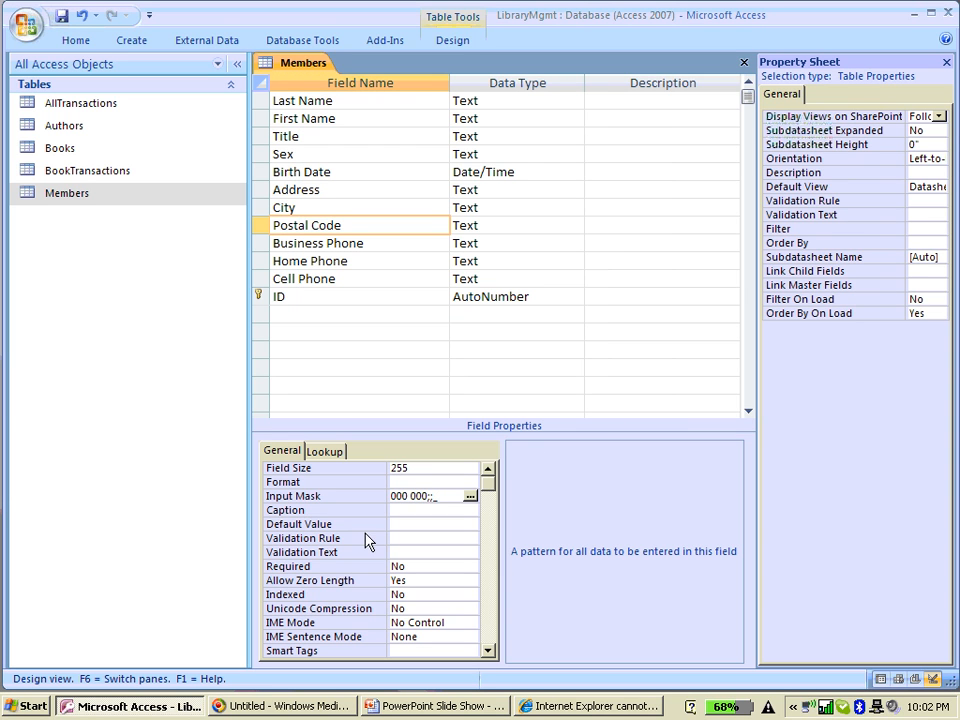
pyautogui.click(396, 260)
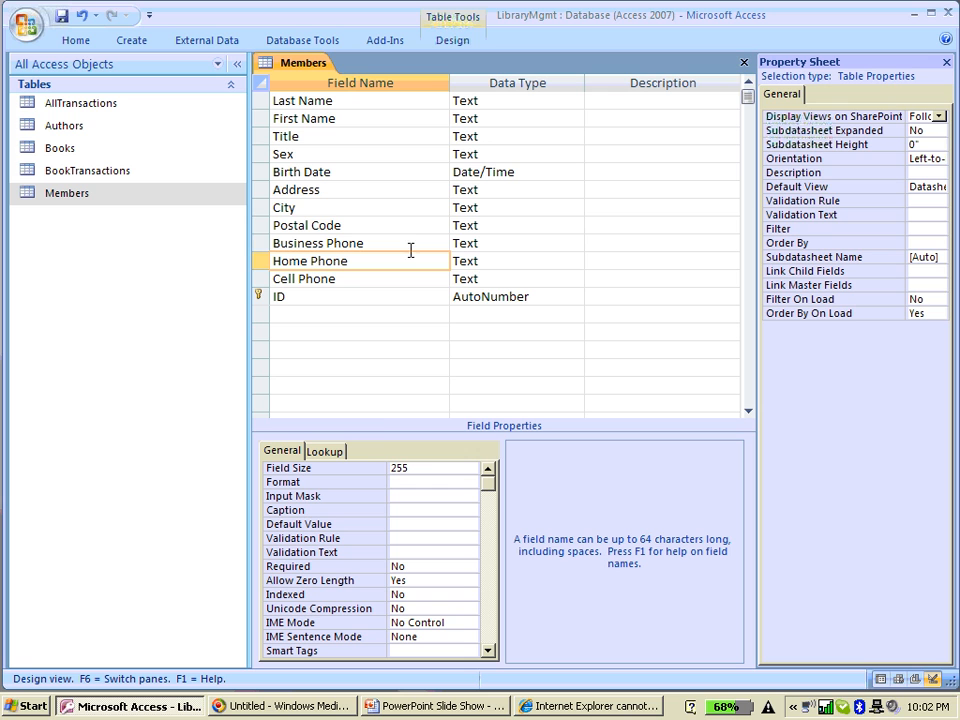
pyautogui.click(409, 243)
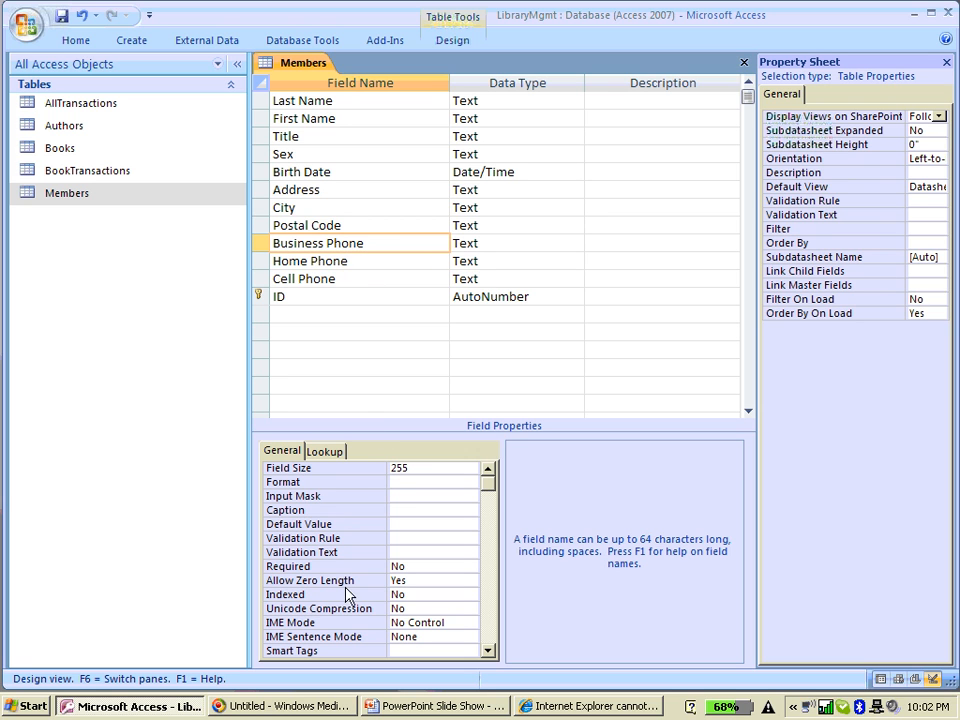
pyautogui.click(440, 495)
pyautogui.click(469, 496)
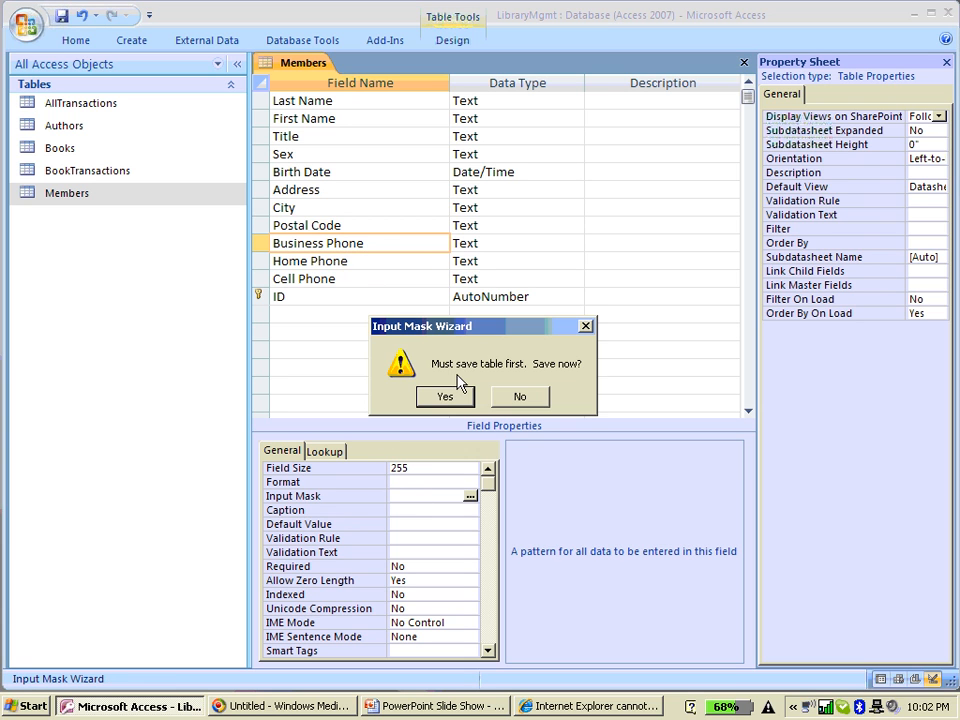
pyautogui.click(446, 398)
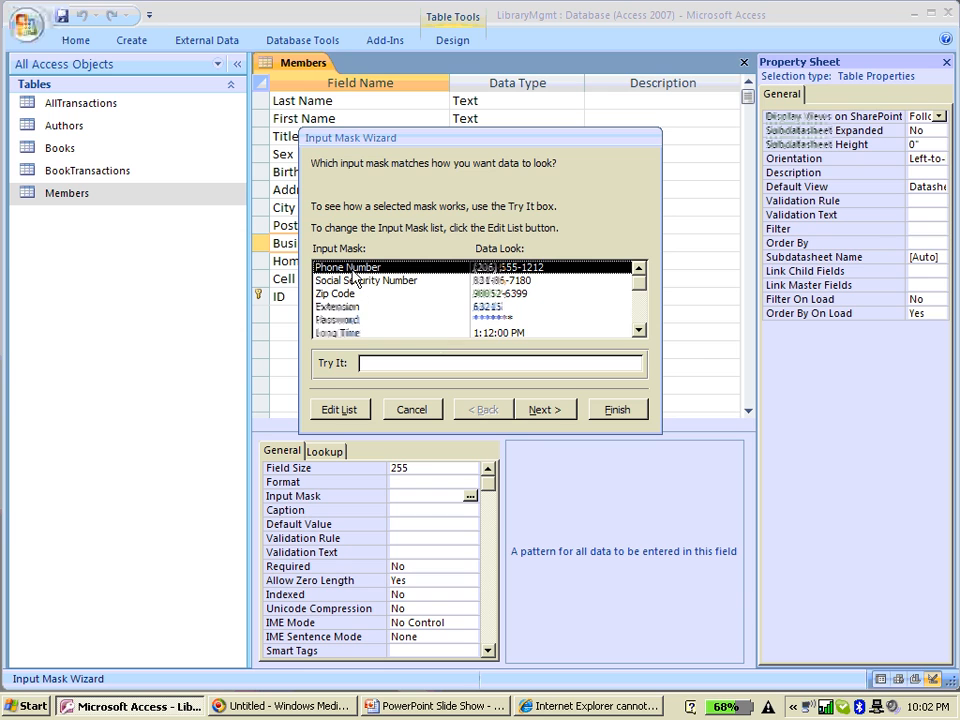
pyautogui.click(551, 412)
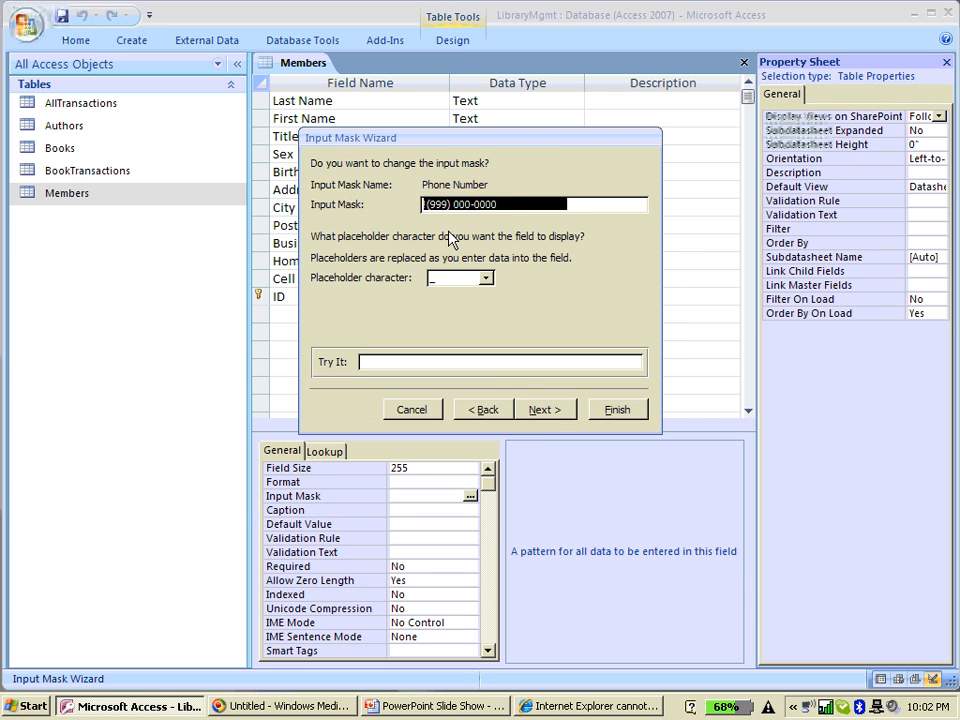
pyautogui.click(511, 213)
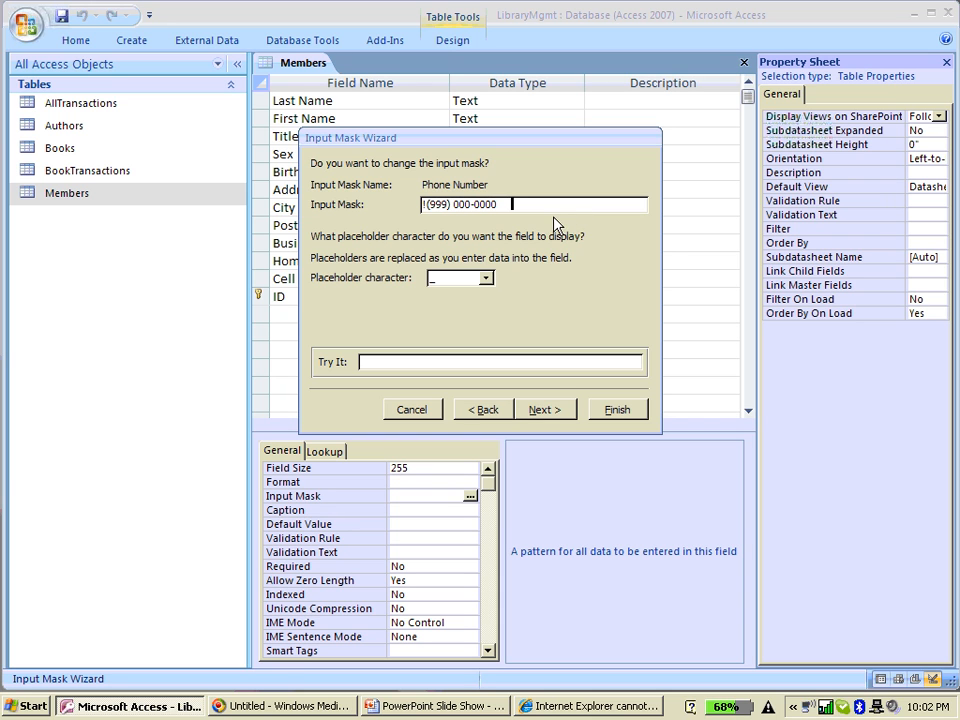
pyautogui.click(617, 410)
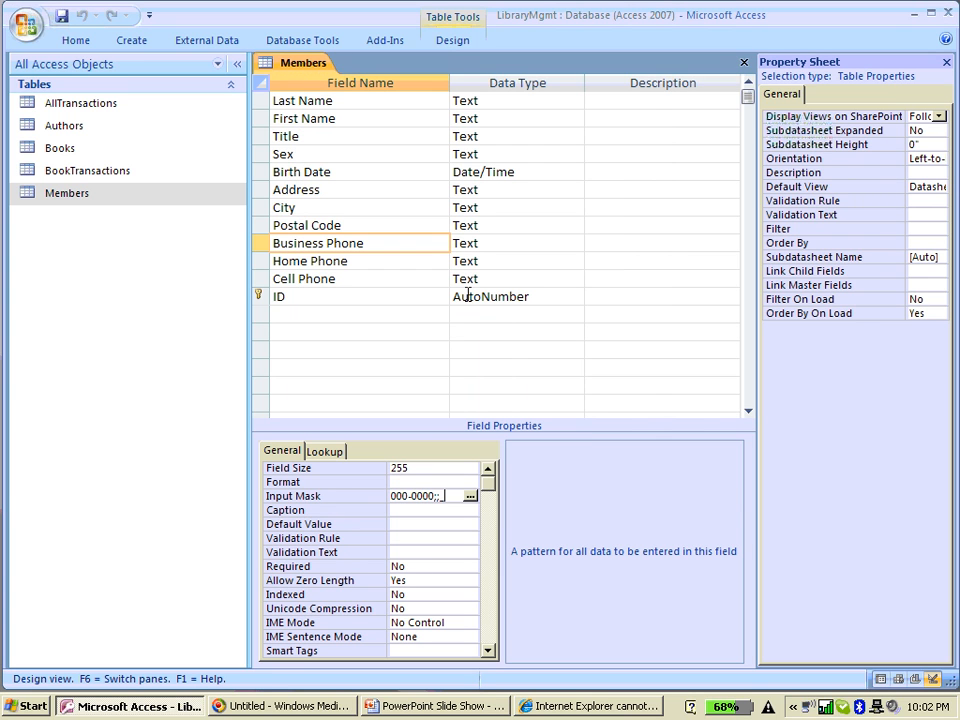
pyautogui.click(416, 508)
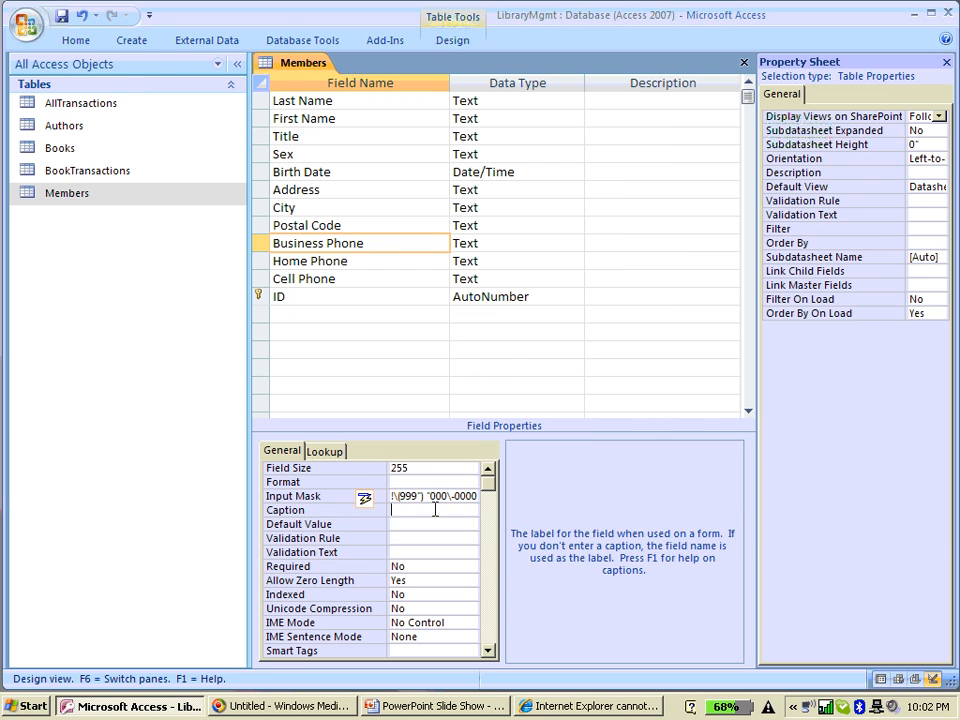
# - Save the Members table design and close it
pyautogui.click(61, 15)
pyautogui.rightClick(298, 62)
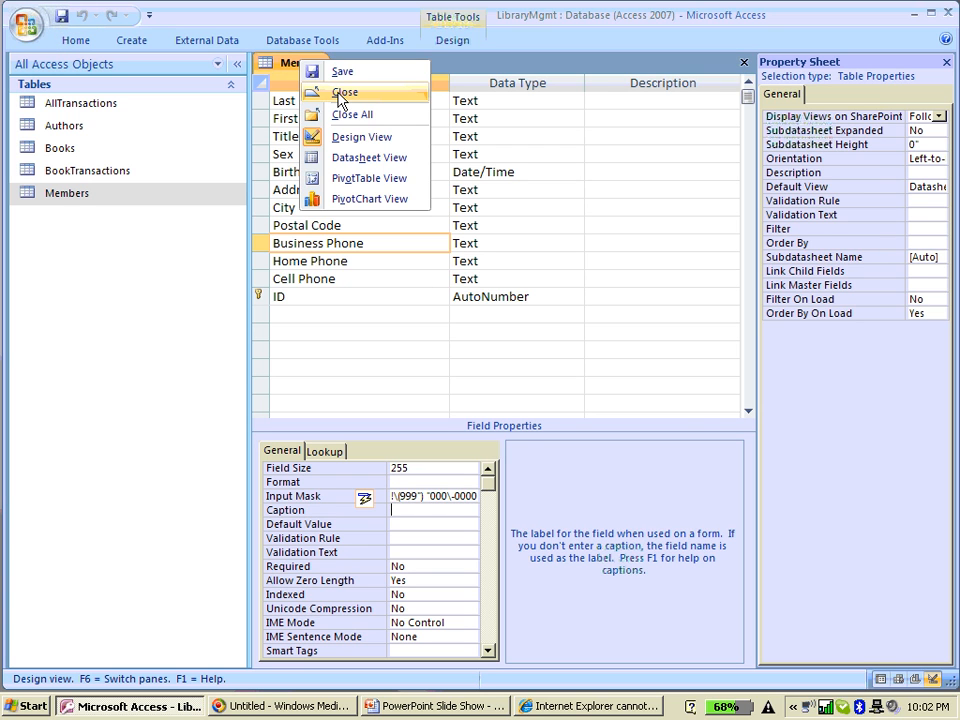
pyautogui.click(344, 93)
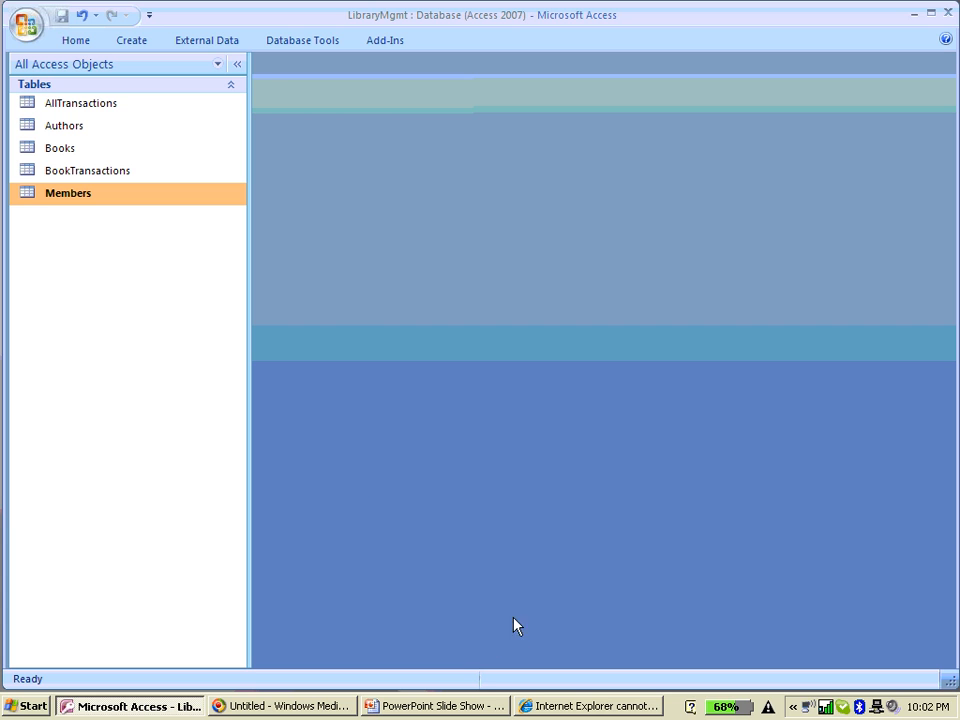
# - Check the Data Integrity Check slide in PowerPoint, return to Access and reopen the Members table in design view
pyautogui.click(460, 705)
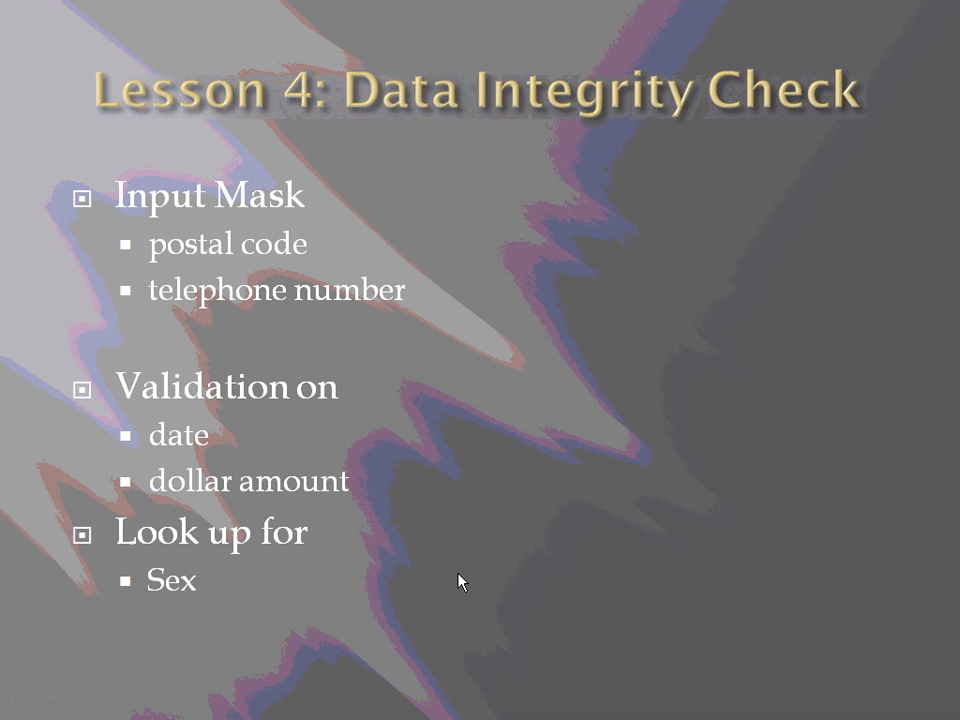
pyautogui.hotkey('alt', 'Tab')
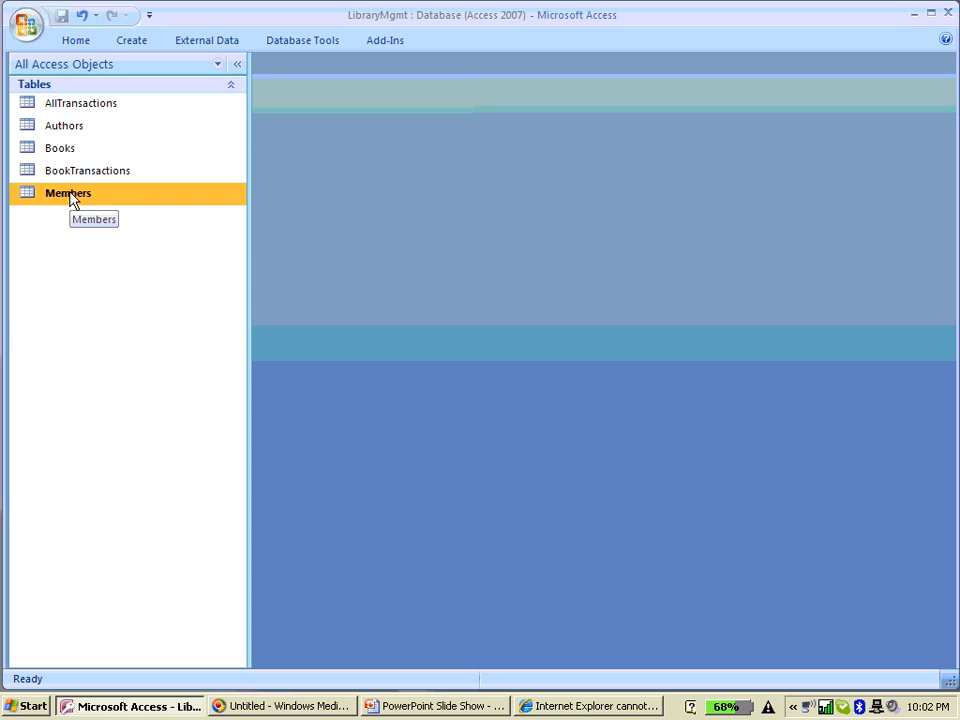
pyautogui.rightClick(107, 208)
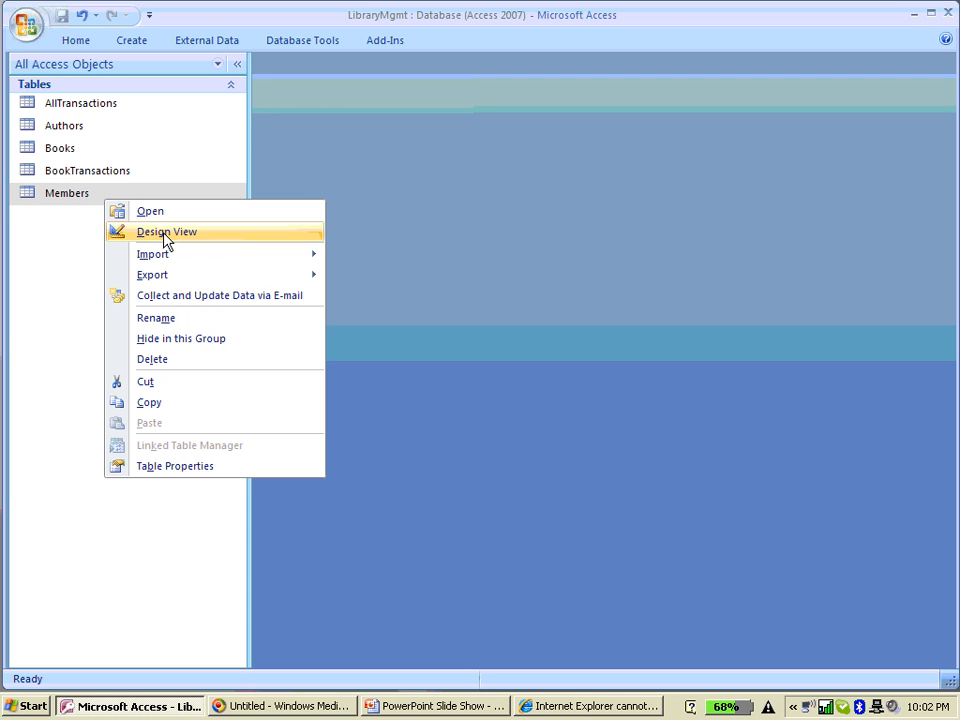
pyautogui.click(165, 232)
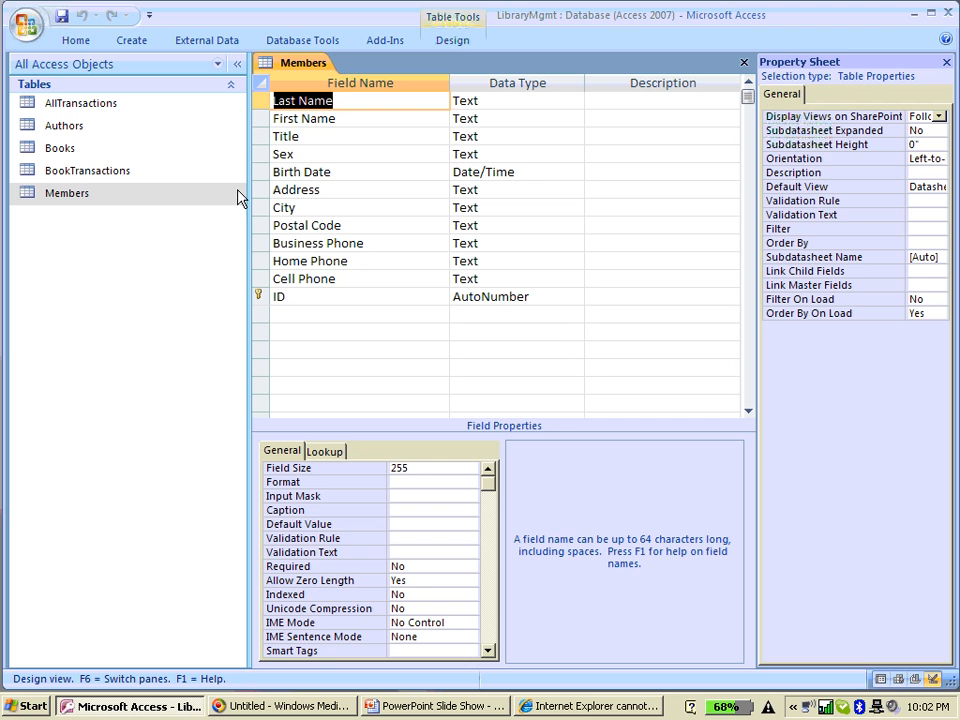
# - Build a validation rule of > 1850 for the Birth Date field with the Expression Builder
pyautogui.click(351, 171)
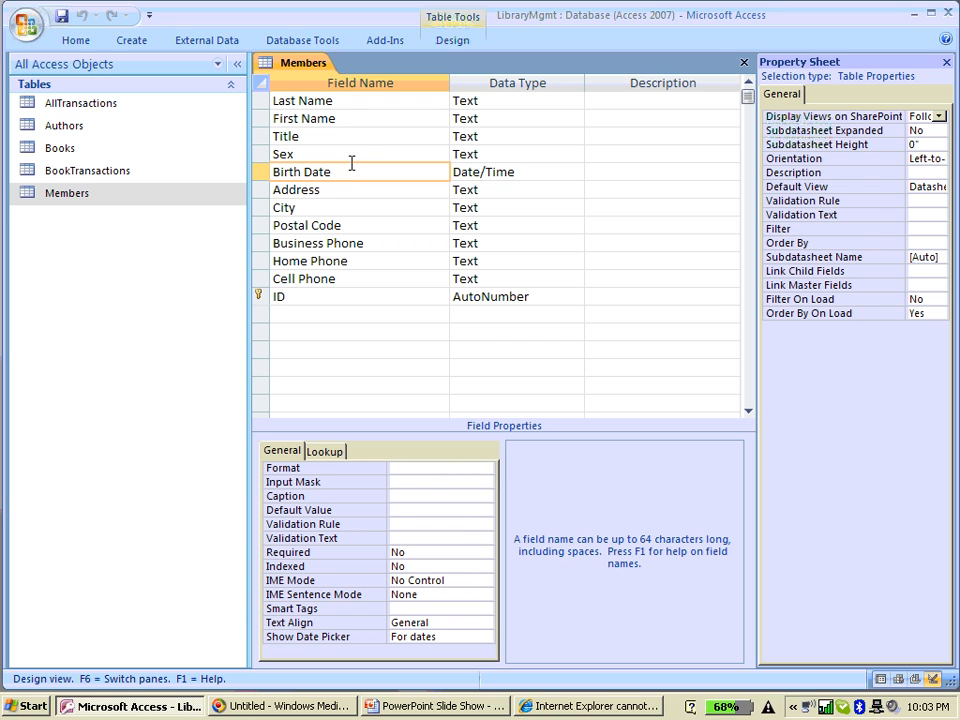
pyautogui.click(464, 526)
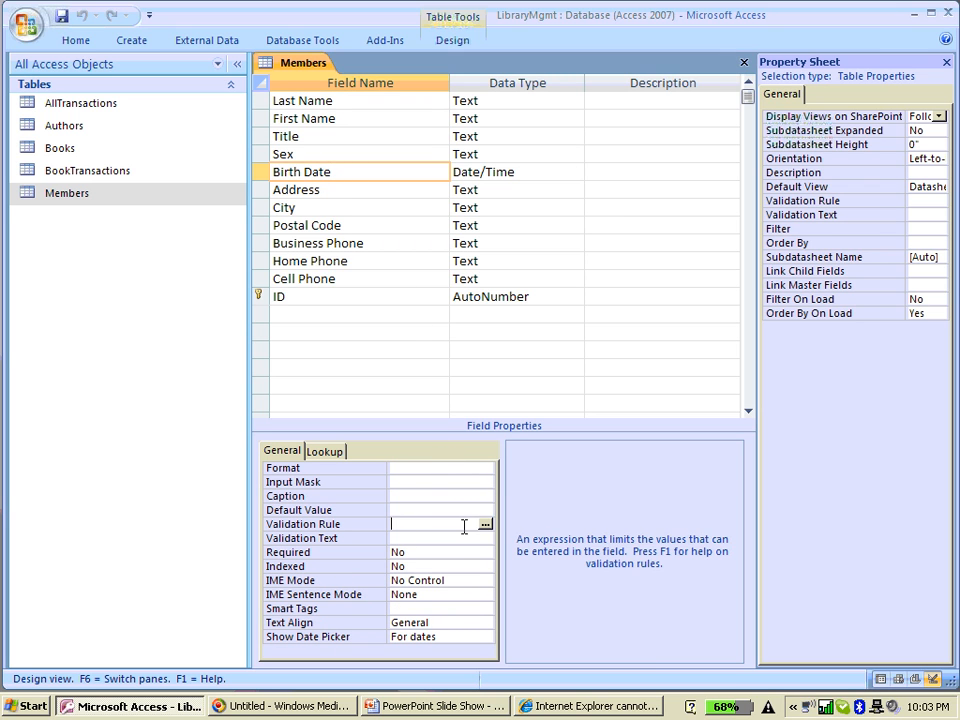
pyautogui.click(485, 524)
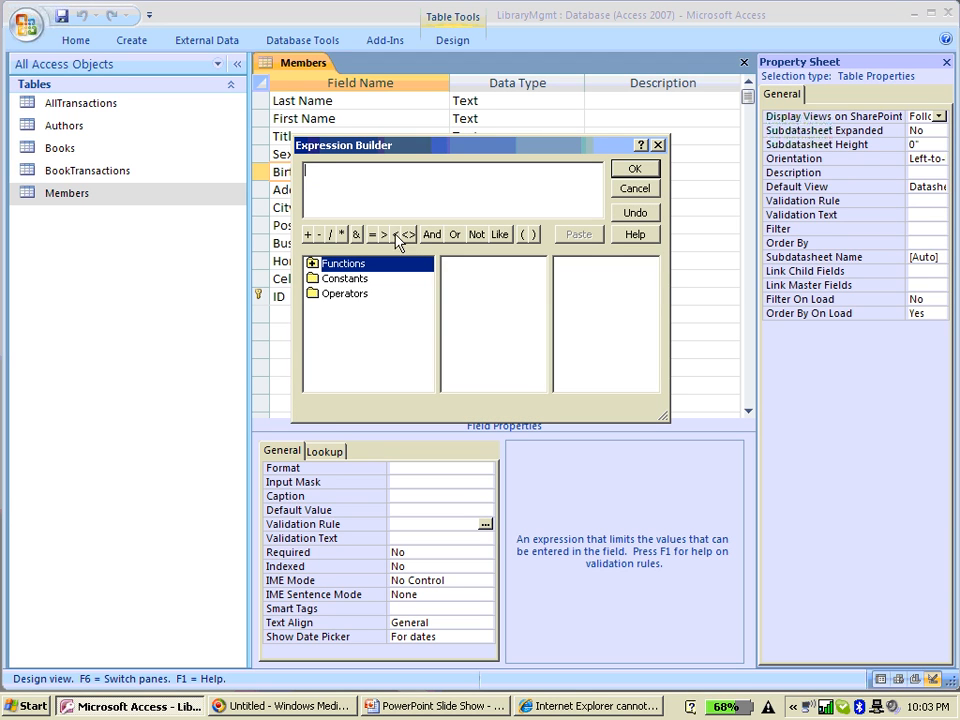
pyautogui.click(385, 234)
pyautogui.write('1')
pyautogui.write('900')
pyautogui.press('BackSpace')
pyautogui.press('BackSpace')
pyautogui.press('BackSpace')
pyautogui.write('850')
pyautogui.click(634, 169)
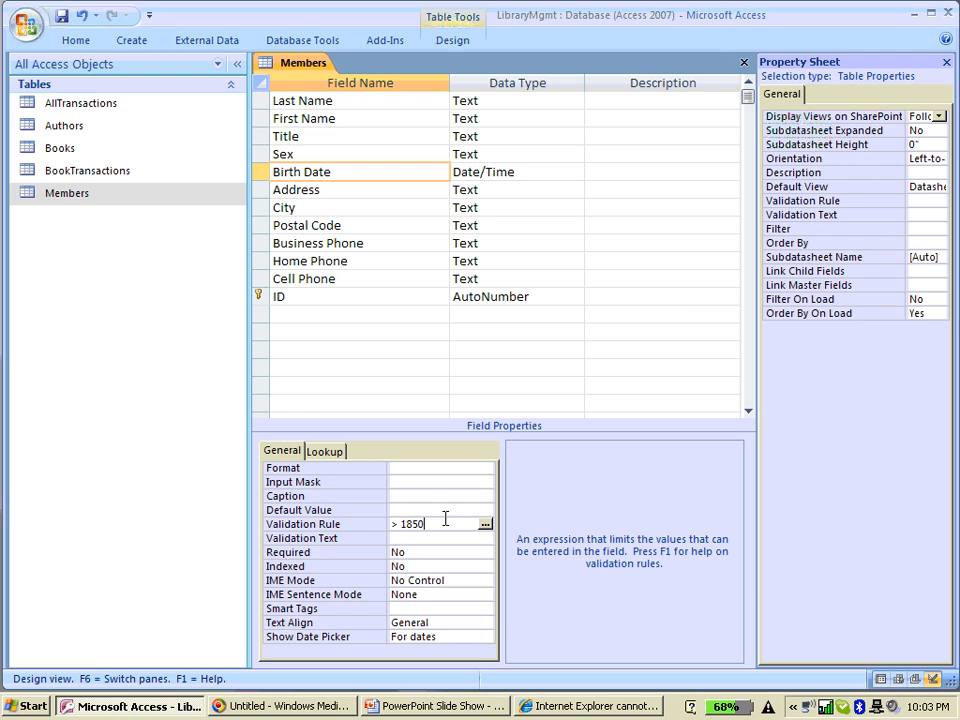
# - Change the Birth Date validation rule to the full date > 1-1-1850 in the Expression Builder
pyautogui.click(484, 524)
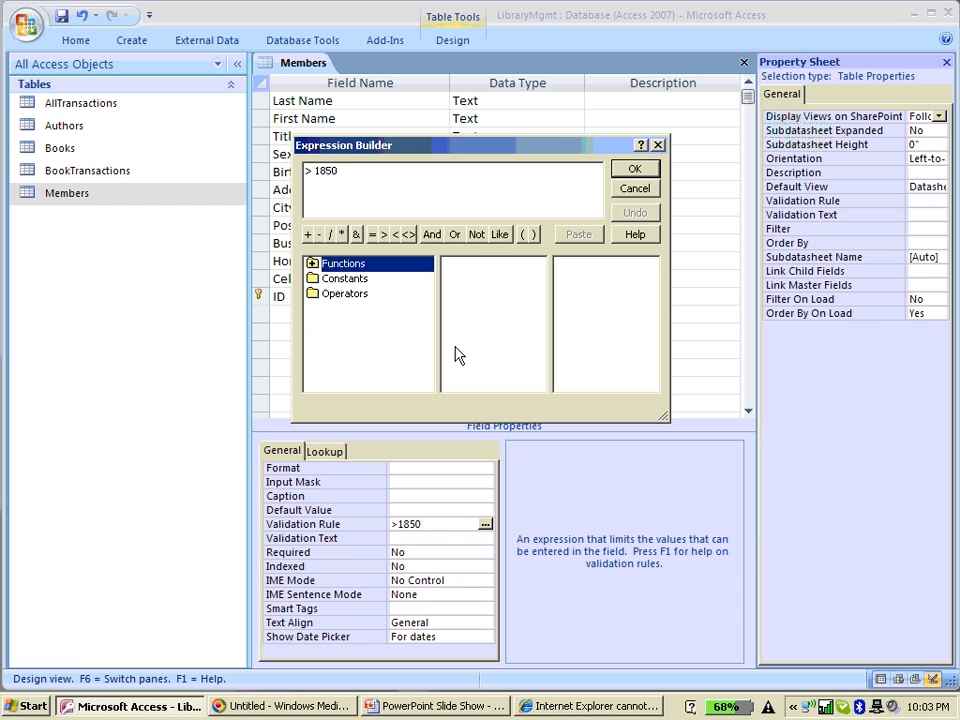
pyautogui.write('1')
pyautogui.write('/1')
pyautogui.write('/')
pyautogui.write('-')
pyautogui.press('Delete')
pyautogui.write('-')
pyautogui.click(632, 169)
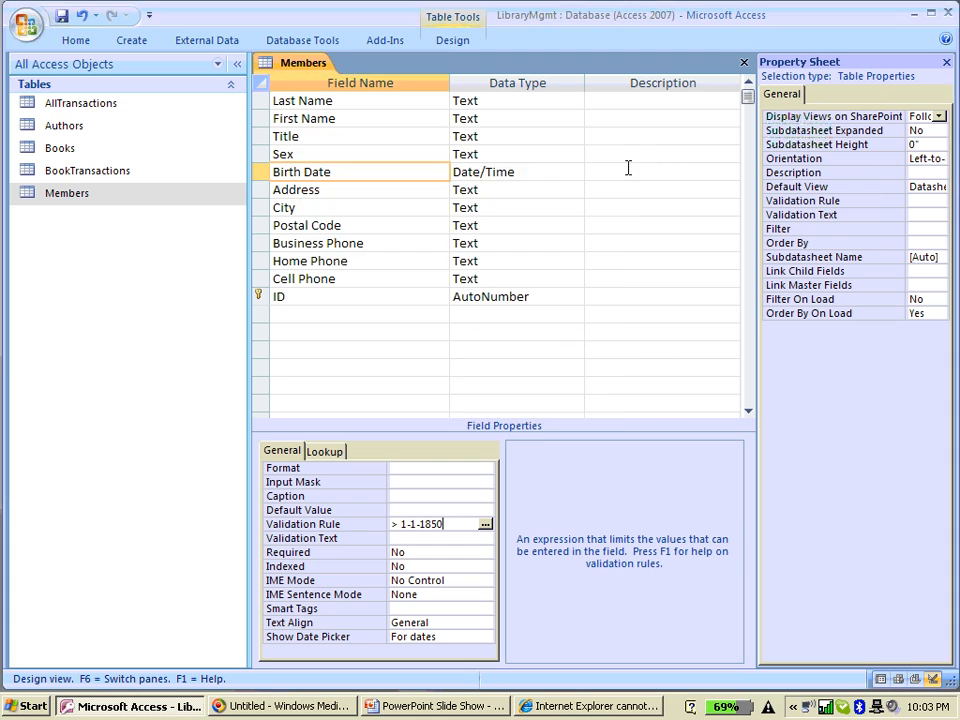
# - Save the Members table, testing existing data against the new rule and keeping the new Birth Date setting
pyautogui.click(61, 15)
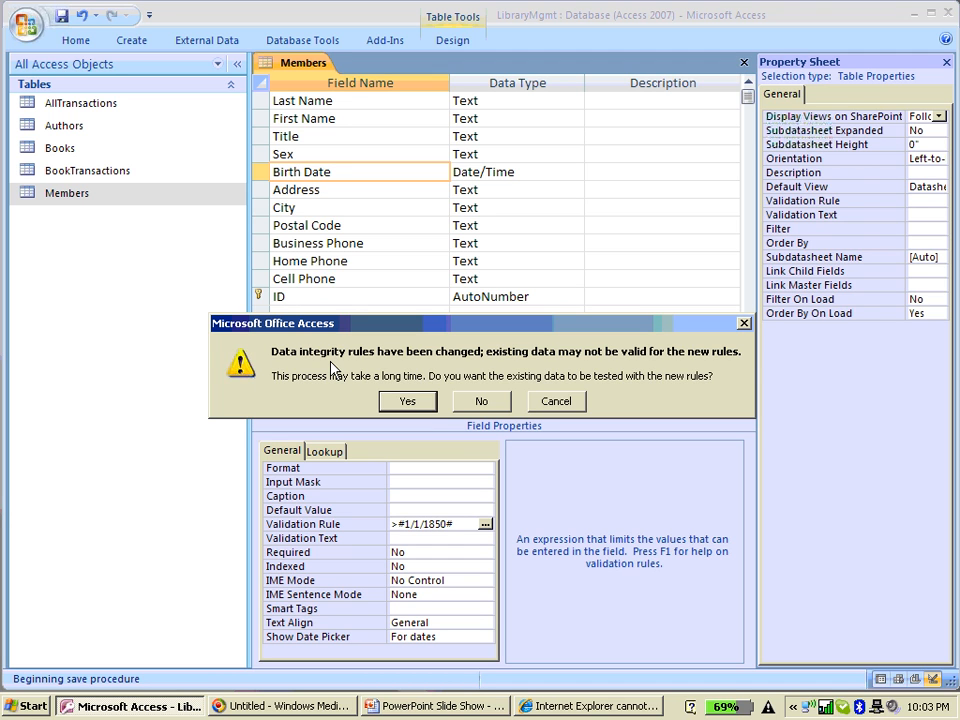
pyautogui.click(422, 402)
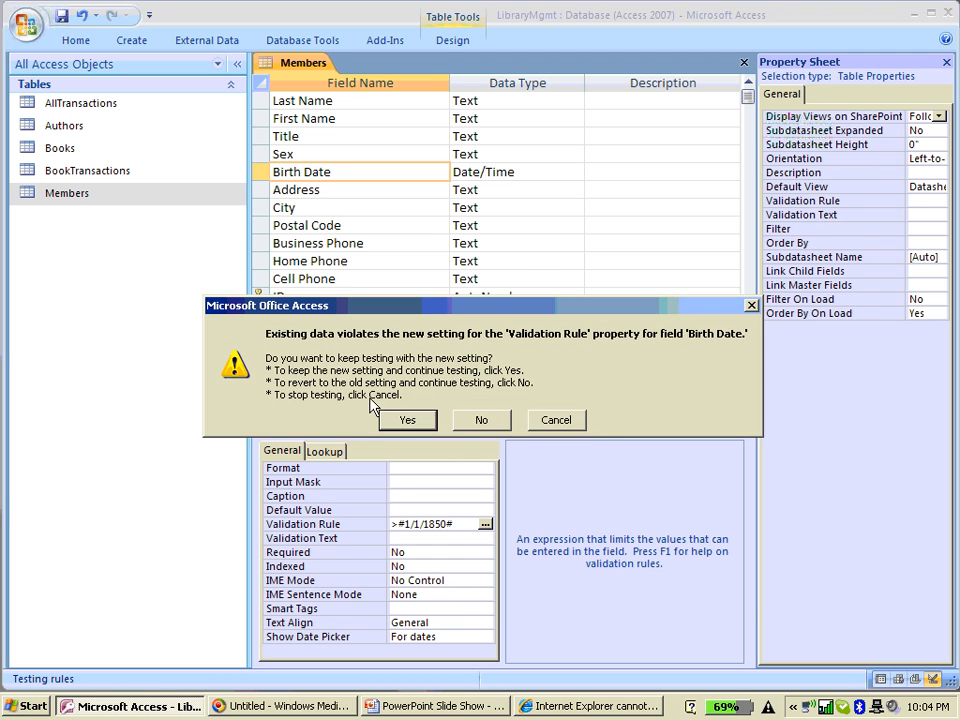
pyautogui.click(407, 417)
pyautogui.click(352, 262)
pyautogui.click(339, 136)
pyautogui.click(347, 118)
pyautogui.click(405, 100)
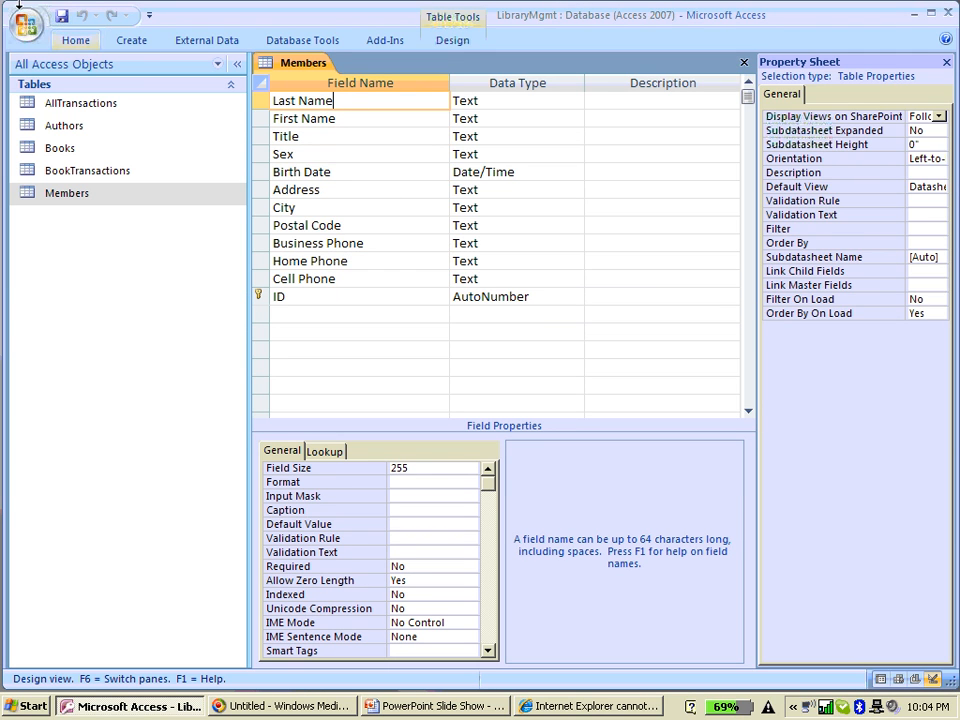
# - Read the Look up topic on the PowerPoint slide, return to Access and examine the Sex column in the Members datasheet
pyautogui.click(471, 705)
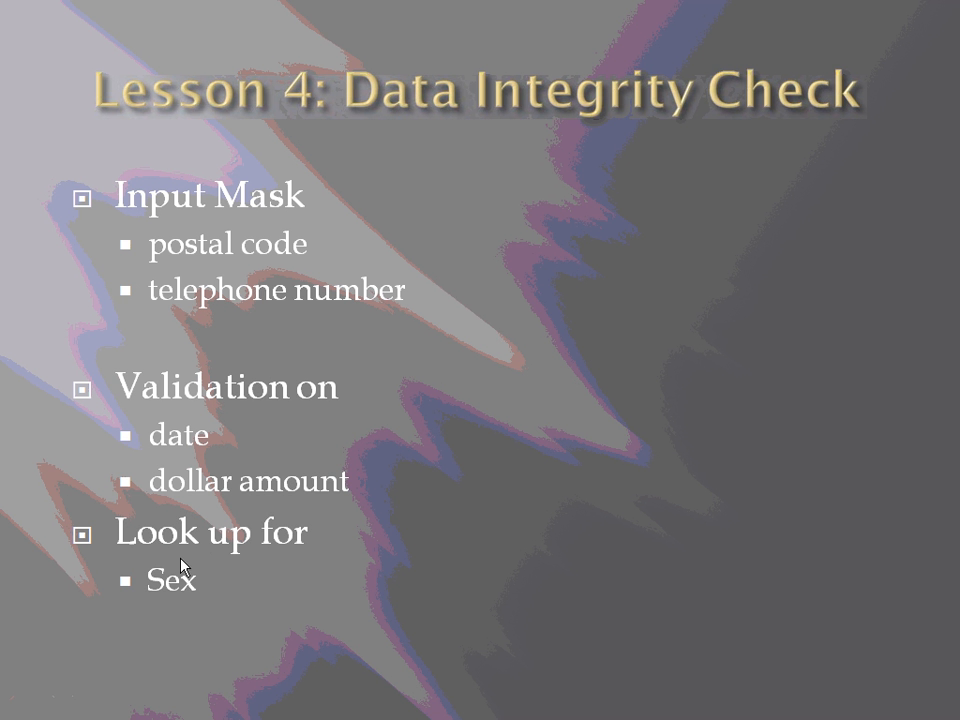
pyautogui.hotkey('alt', 'Tab')
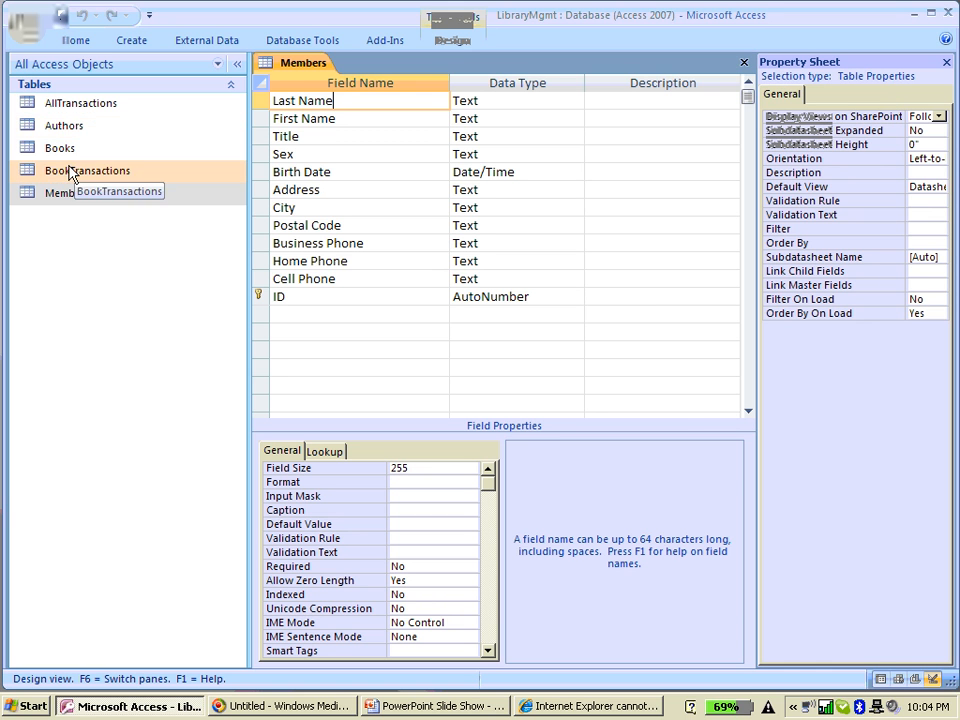
pyautogui.doubleClick(68, 193)
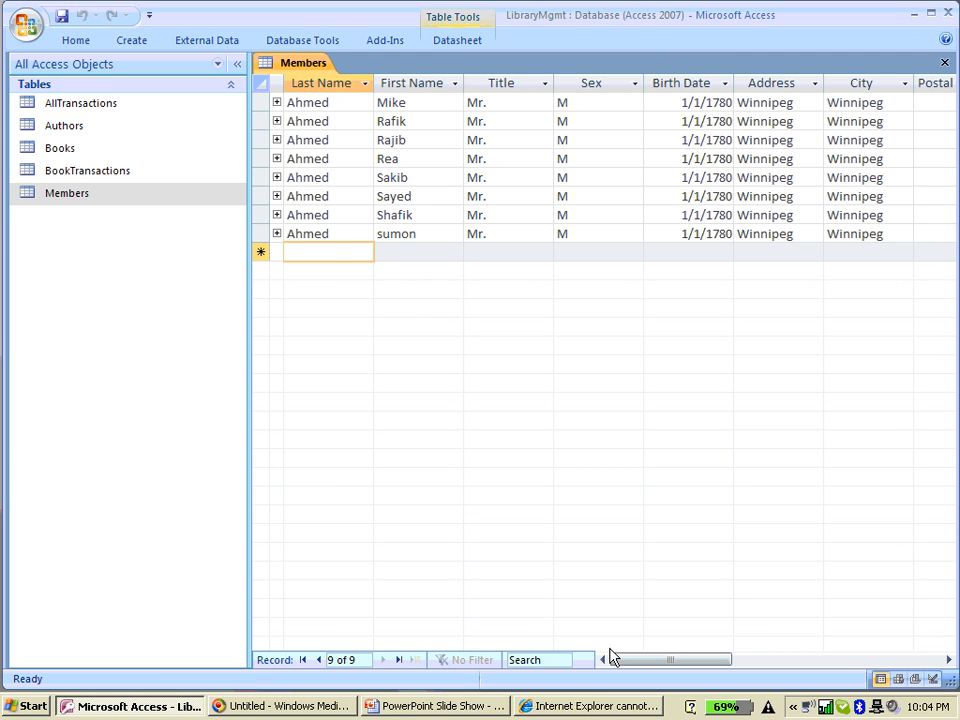
pyautogui.click(237, 64)
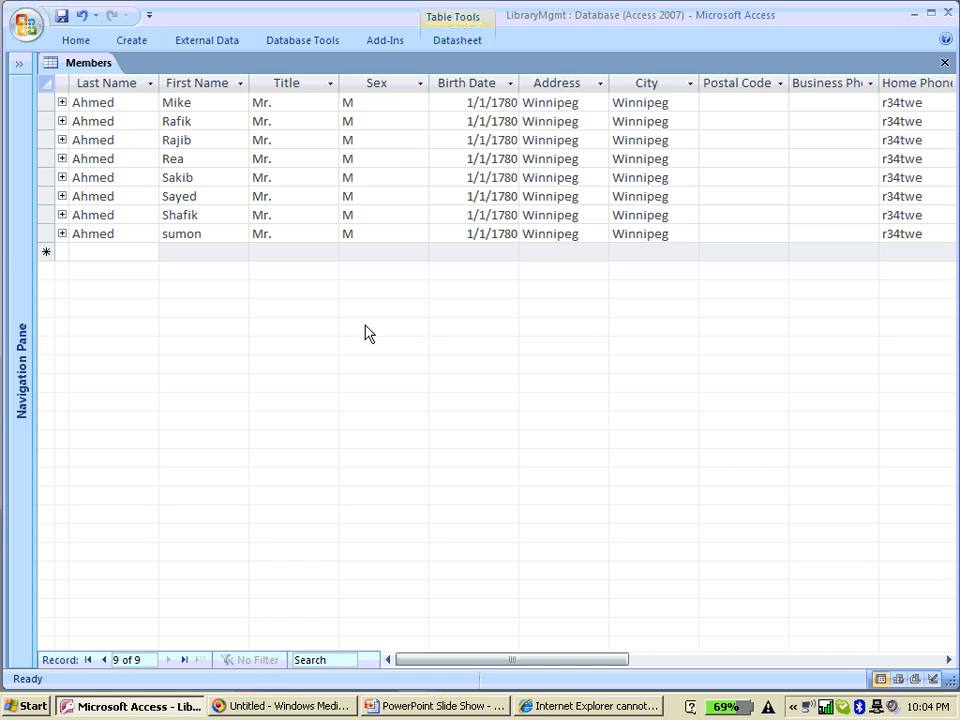
pyautogui.click(386, 251)
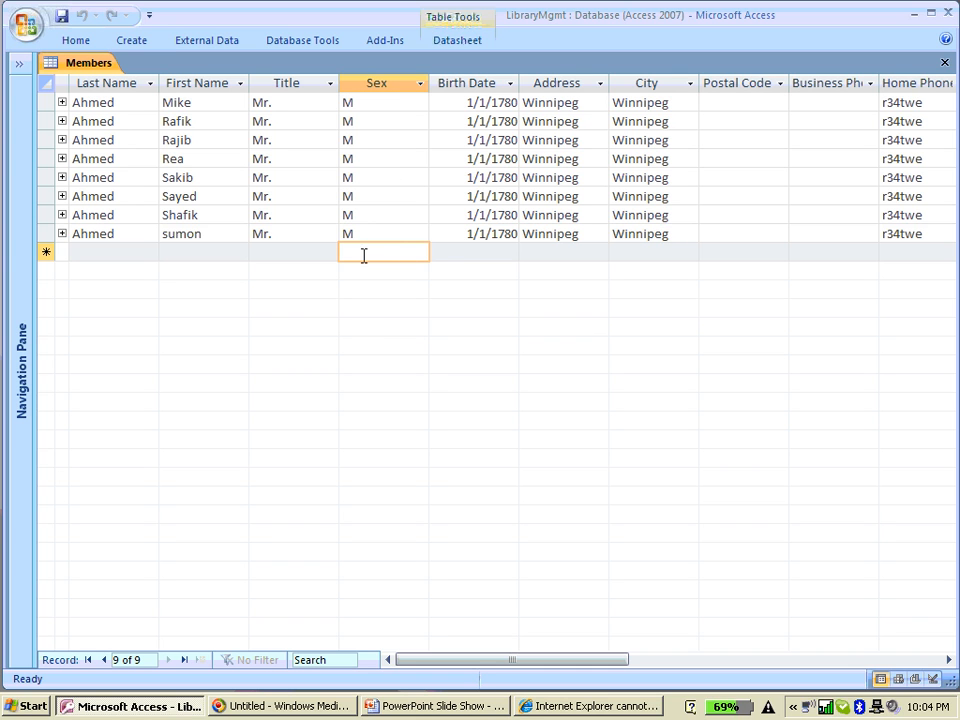
pyautogui.click(401, 231)
pyautogui.click(382, 196)
pyautogui.click(373, 250)
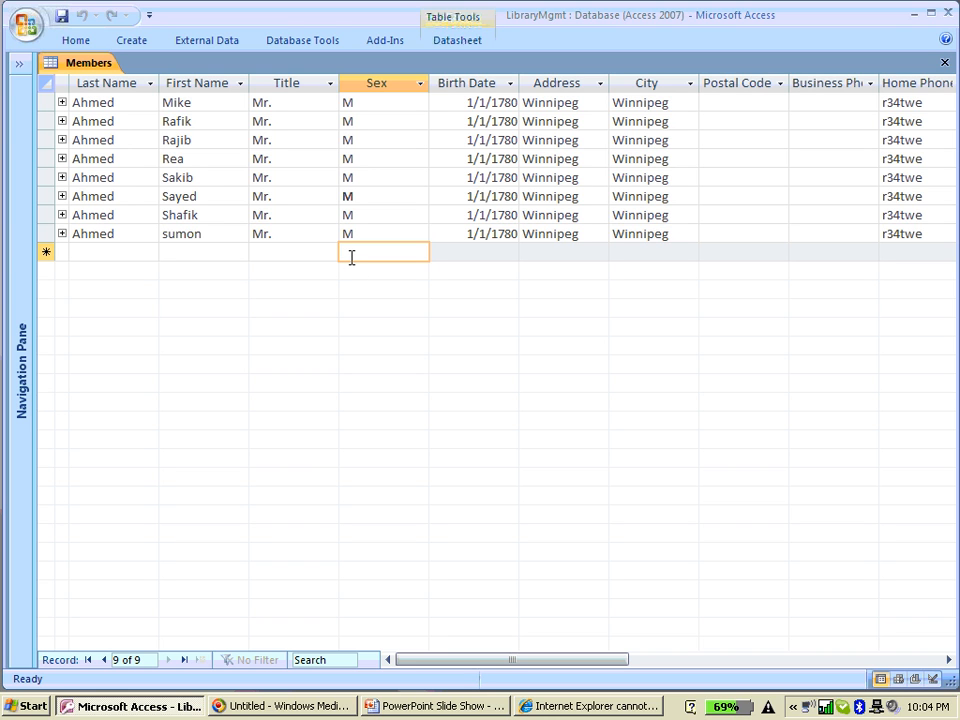
# - Close the Members datasheet and reopen the table in design view
pyautogui.rightClick(96, 64)
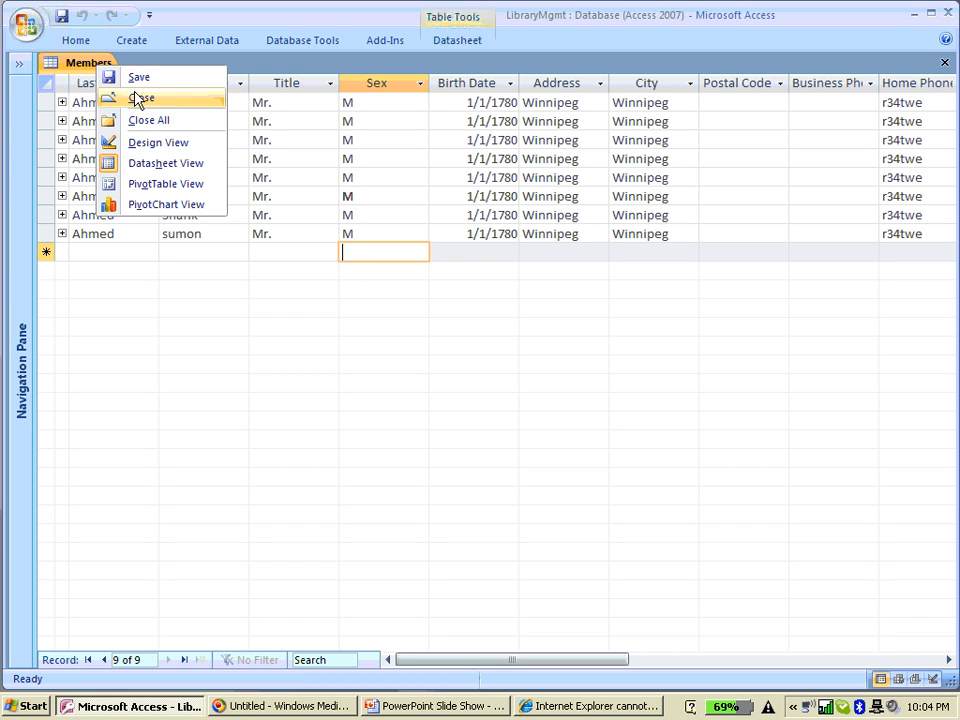
pyautogui.click(137, 100)
pyautogui.click(19, 63)
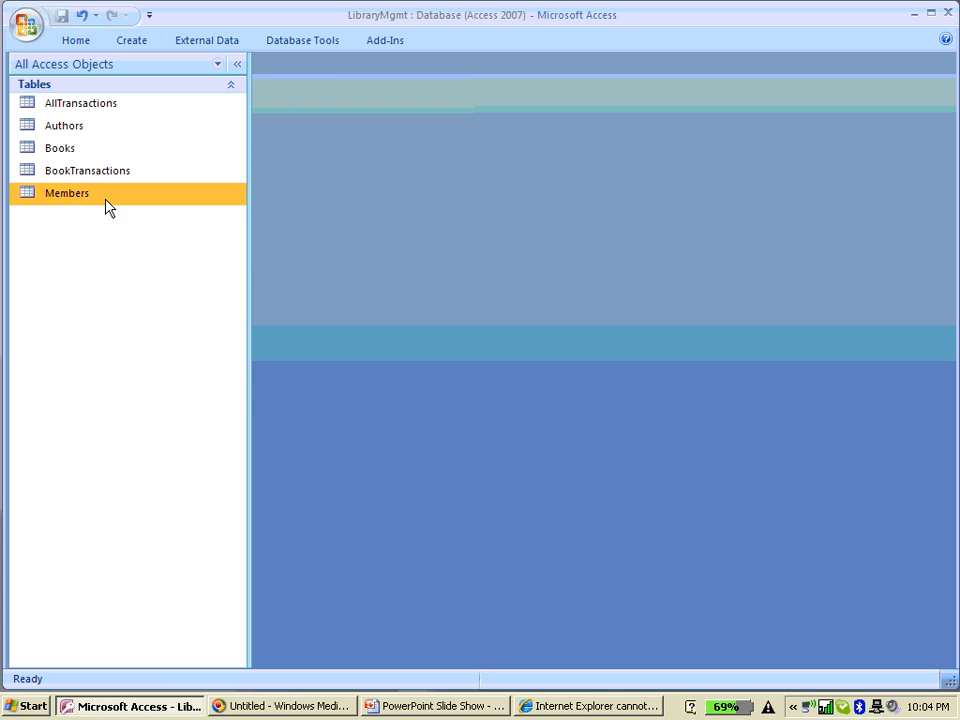
pyautogui.rightClick(104, 202)
pyautogui.click(184, 236)
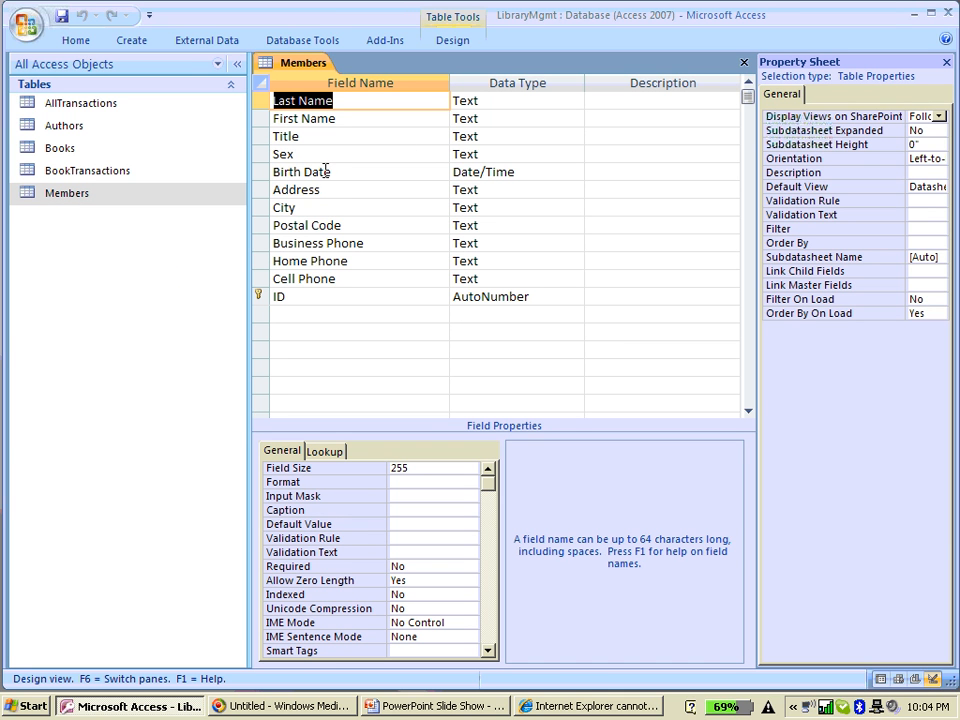
# - Set the lookup display control of the Sex field to List Box
pyautogui.click(311, 155)
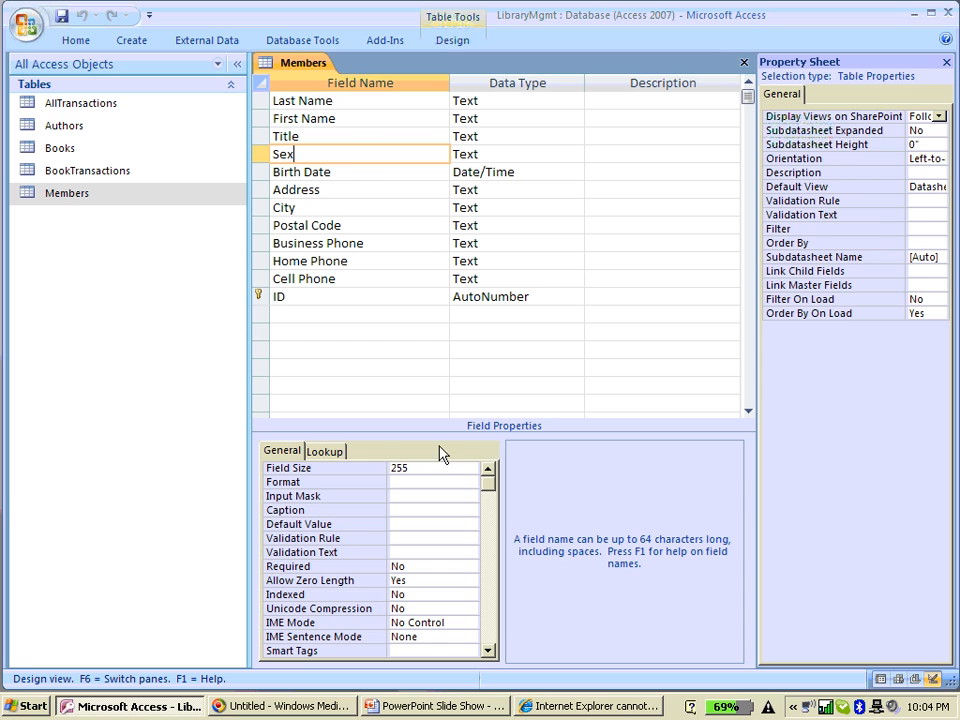
pyautogui.click(333, 451)
pyautogui.click(470, 467)
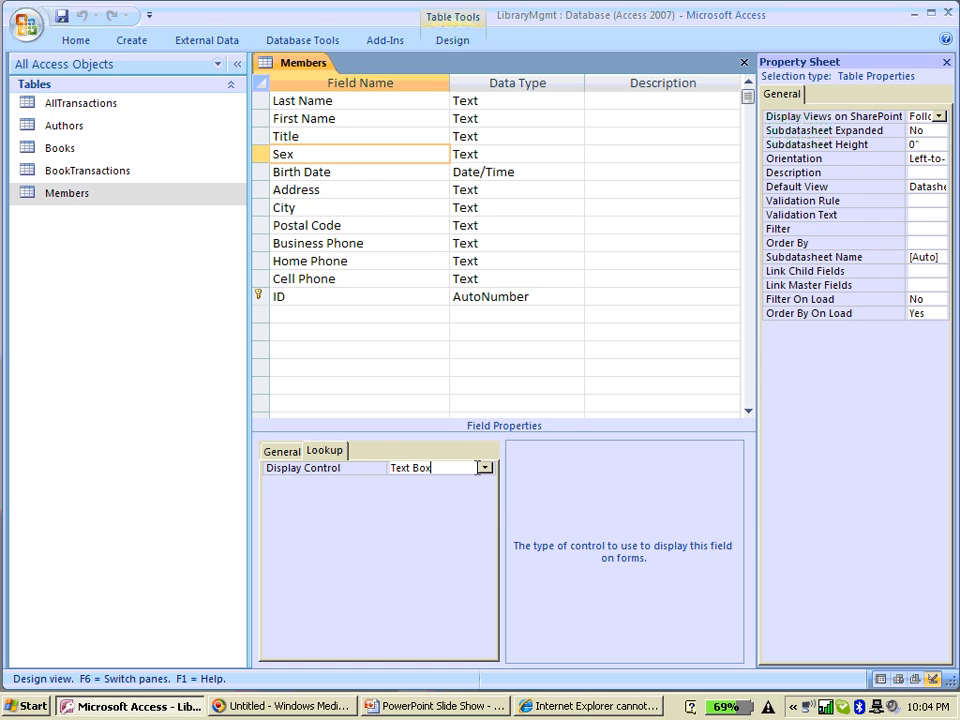
pyautogui.click(482, 468)
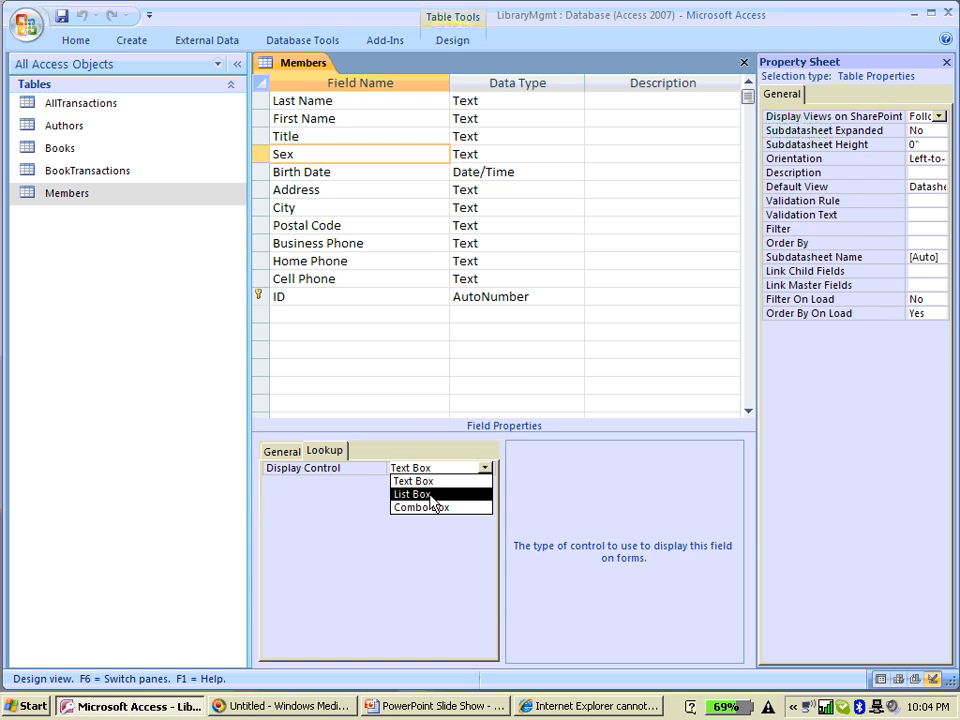
pyautogui.click(431, 497)
# - Set the Sex lookup's row source type to Value List with M;F as the row source
pyautogui.click(470, 482)
pyautogui.click(484, 482)
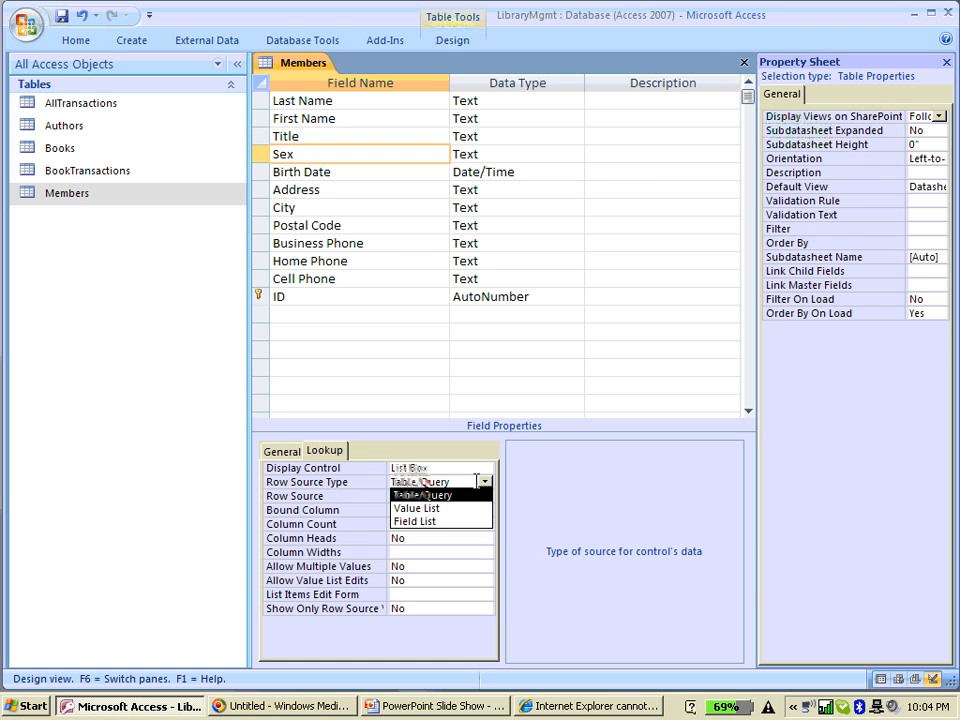
pyautogui.click(417, 508)
pyautogui.click(440, 496)
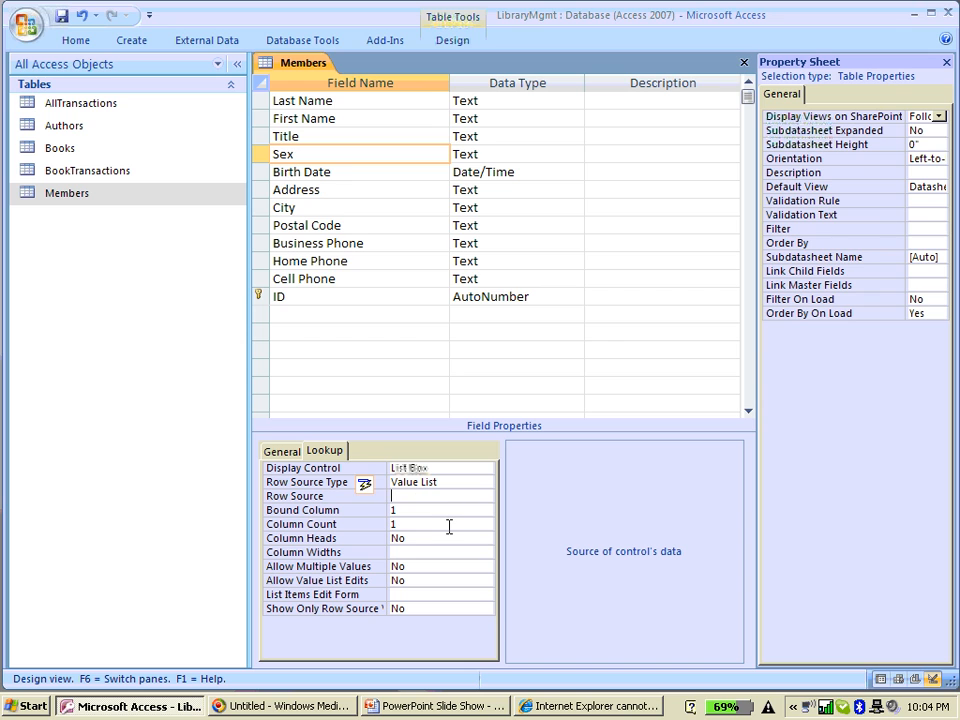
pyautogui.write('M;F')
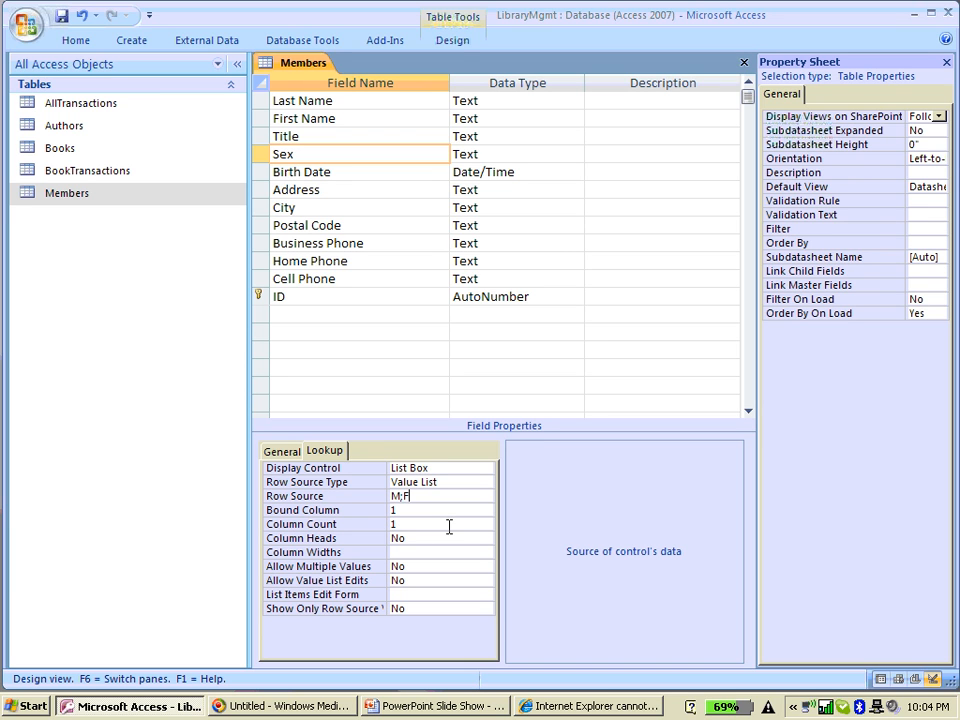
pyautogui.press('Return')
pyautogui.press('Return')
# - Close the Members design, keeping the lookup changes, and reopen the table as a datasheet
pyautogui.rightClick(293, 63)
pyautogui.click(335, 96)
pyautogui.doubleClick(58, 196)
# - Test the Sex lookup in a new Members record by choosing F, changing it to M and leaving the record
pyautogui.click(584, 251)
pyautogui.click(634, 251)
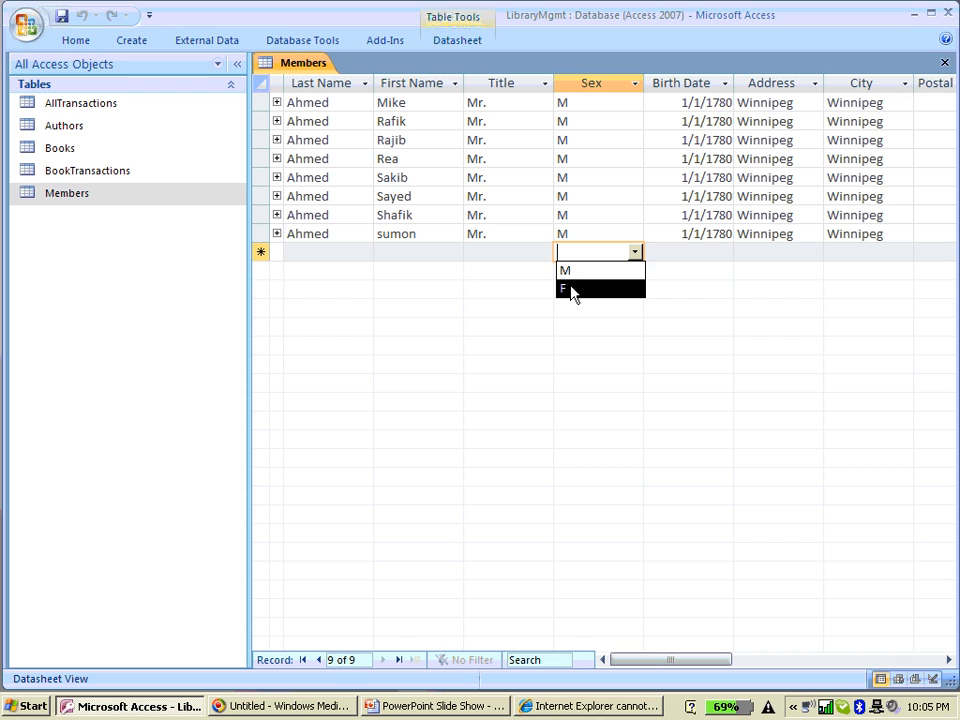
pyautogui.click(573, 290)
pyautogui.click(636, 253)
pyautogui.click(574, 271)
pyautogui.click(598, 233)
pyautogui.click(588, 214)
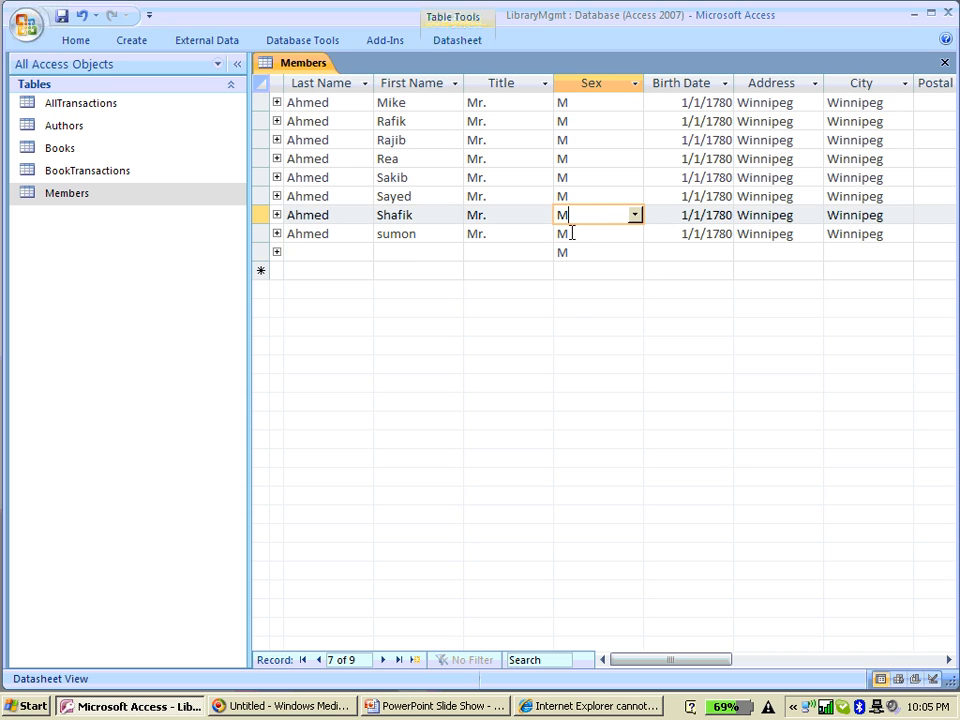
# - Delete the test record that contains only a Sex value from the Members datasheet
pyautogui.click(262, 252)
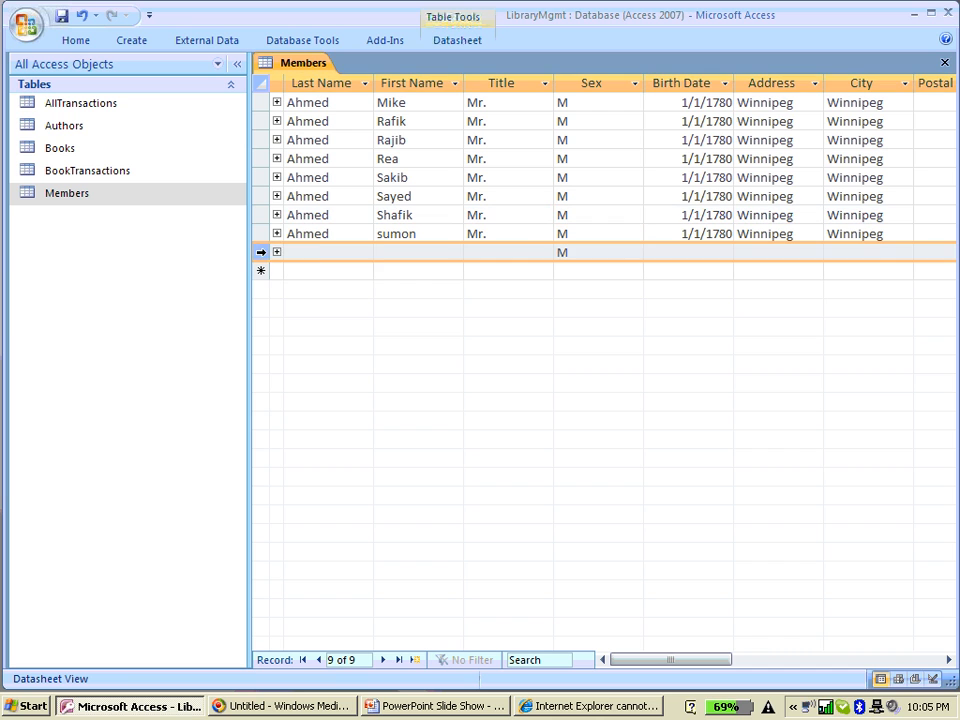
pyautogui.rightClick(262, 253)
pyautogui.click(294, 284)
pyautogui.click(446, 408)
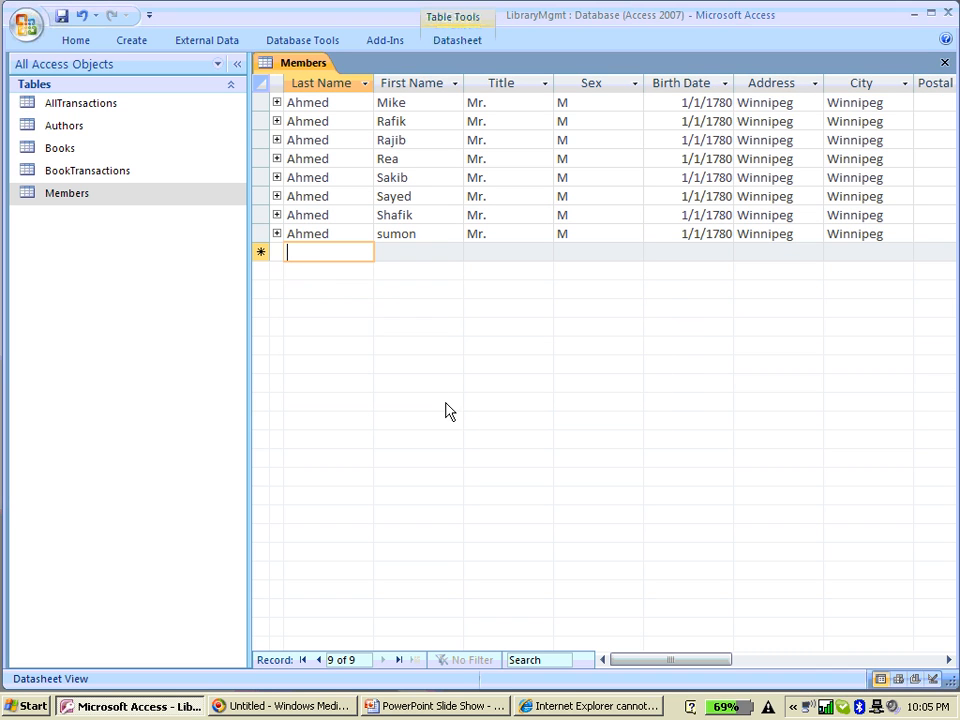
# - Open the Books table and examine the Author lookup list in the new record and the existing rows' Author values
pyautogui.doubleClick(60, 148)
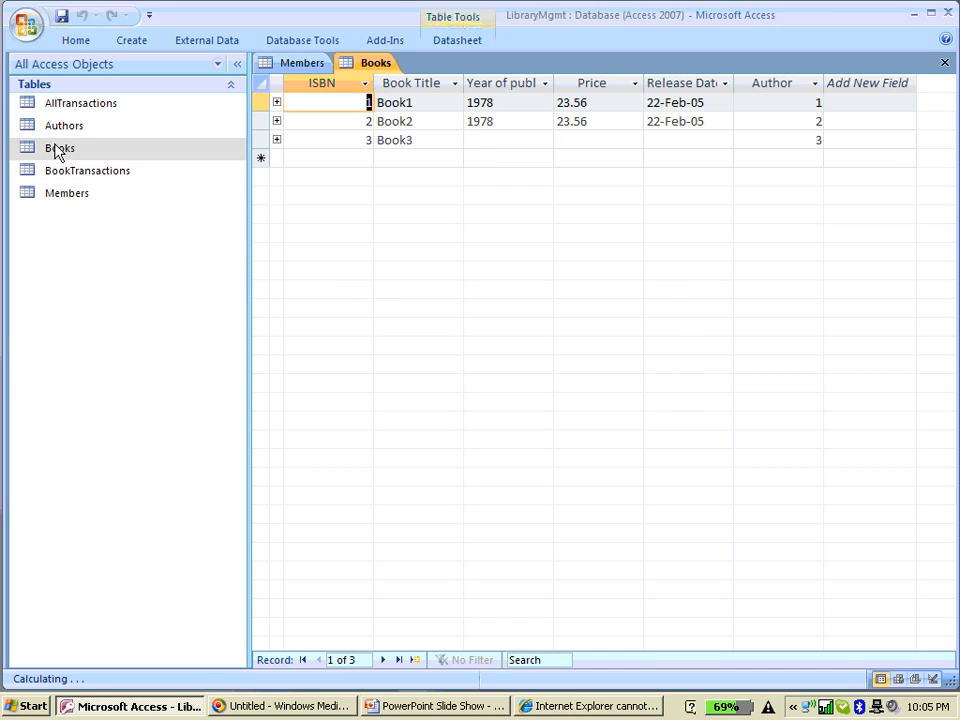
pyautogui.click(815, 159)
pyautogui.click(815, 157)
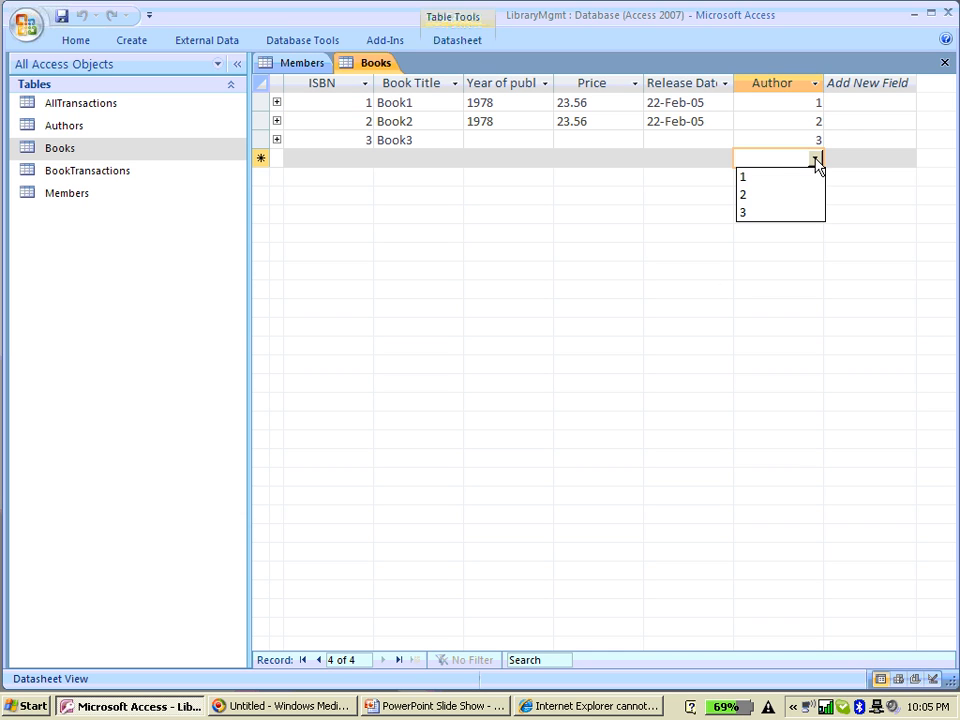
pyautogui.click(777, 139)
pyautogui.click(767, 101)
pyautogui.click(774, 116)
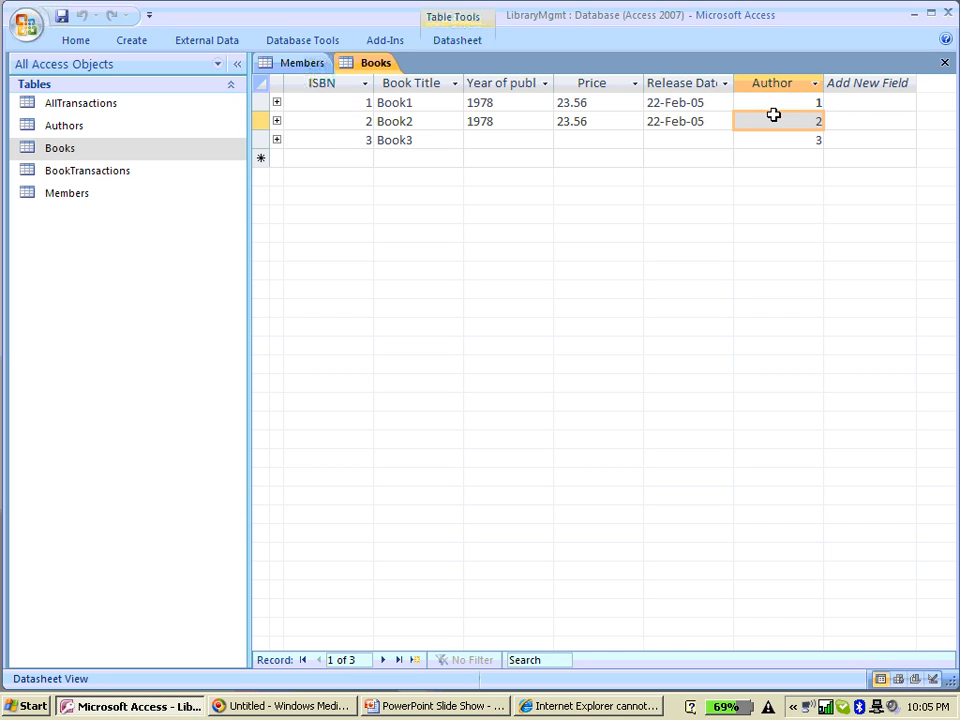
pyautogui.click(754, 132)
pyautogui.click(846, 106)
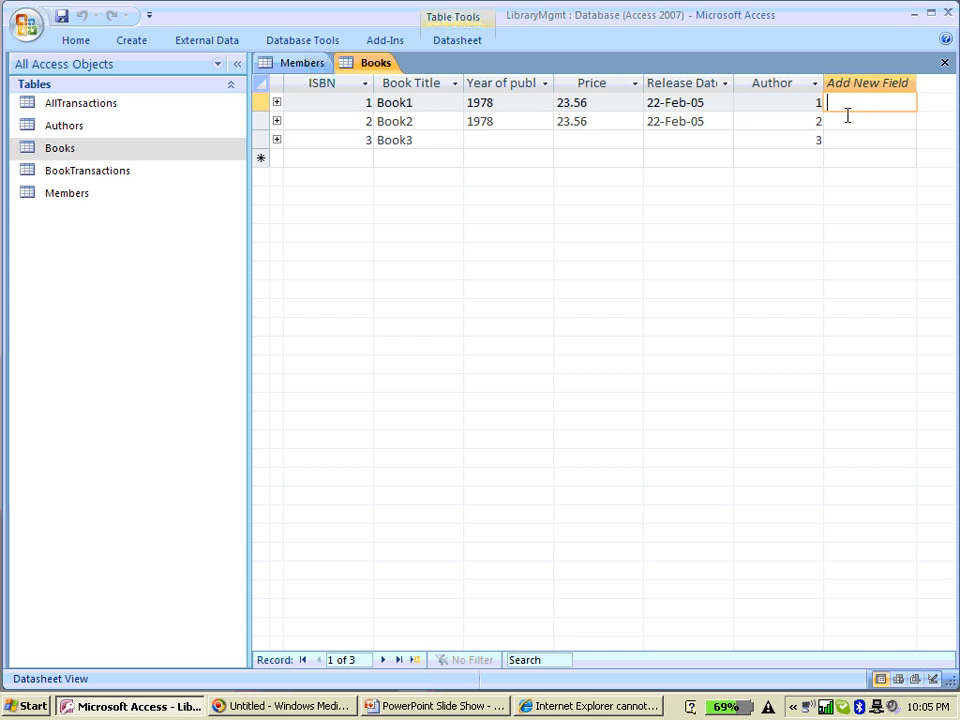
pyautogui.click(840, 121)
pyautogui.click(526, 101)
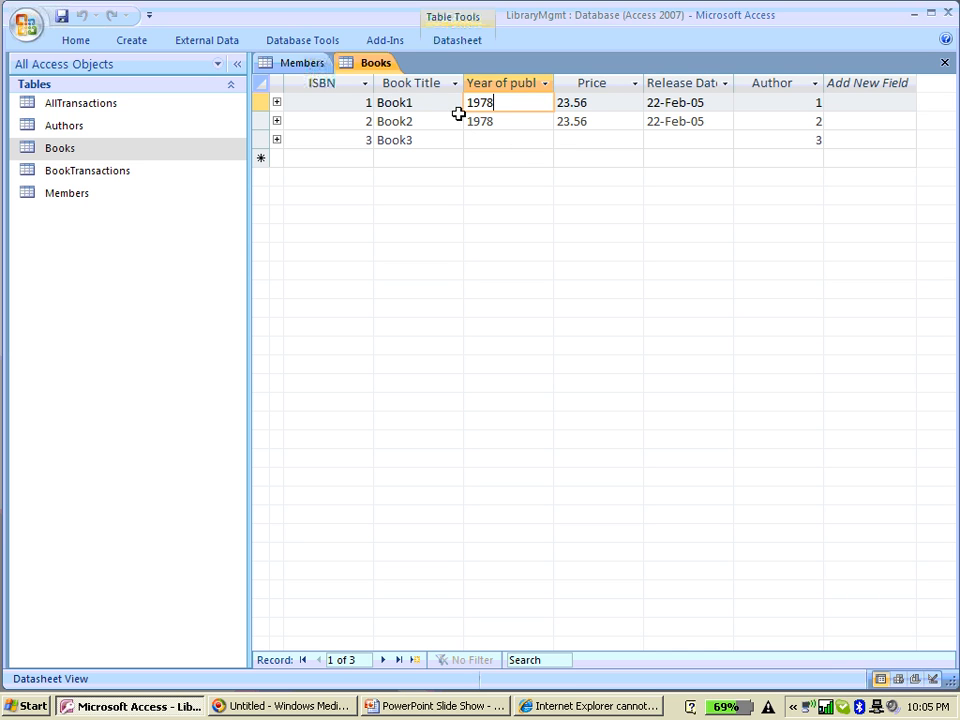
# - Close the Books and Members datasheets
pyautogui.rightClick(373, 66)
pyautogui.click(415, 97)
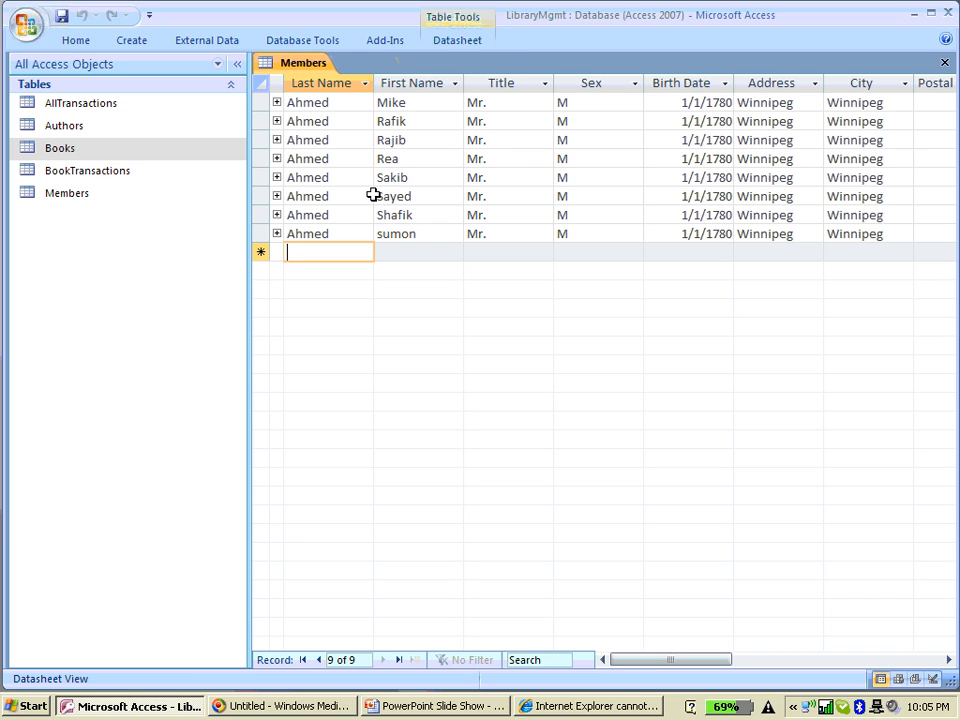
pyautogui.rightClick(318, 66)
pyautogui.click(358, 97)
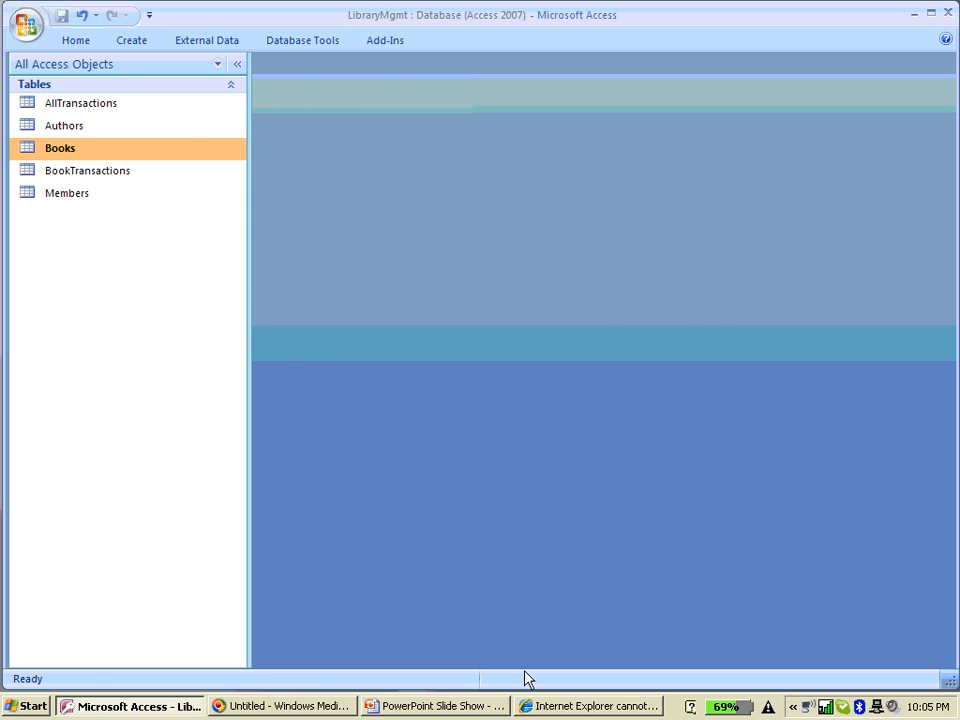
# - Switch to the PowerPoint slide show and advance to the Lesson 5 slide on creating user interface forms
pyautogui.click(435, 706)
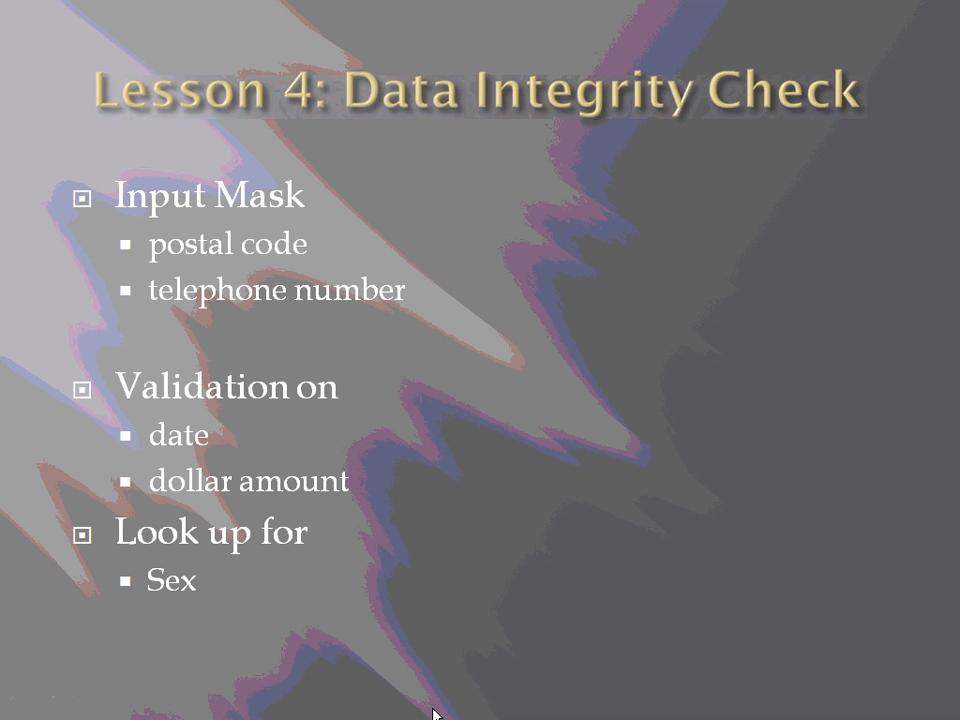
pyautogui.click(474, 459)
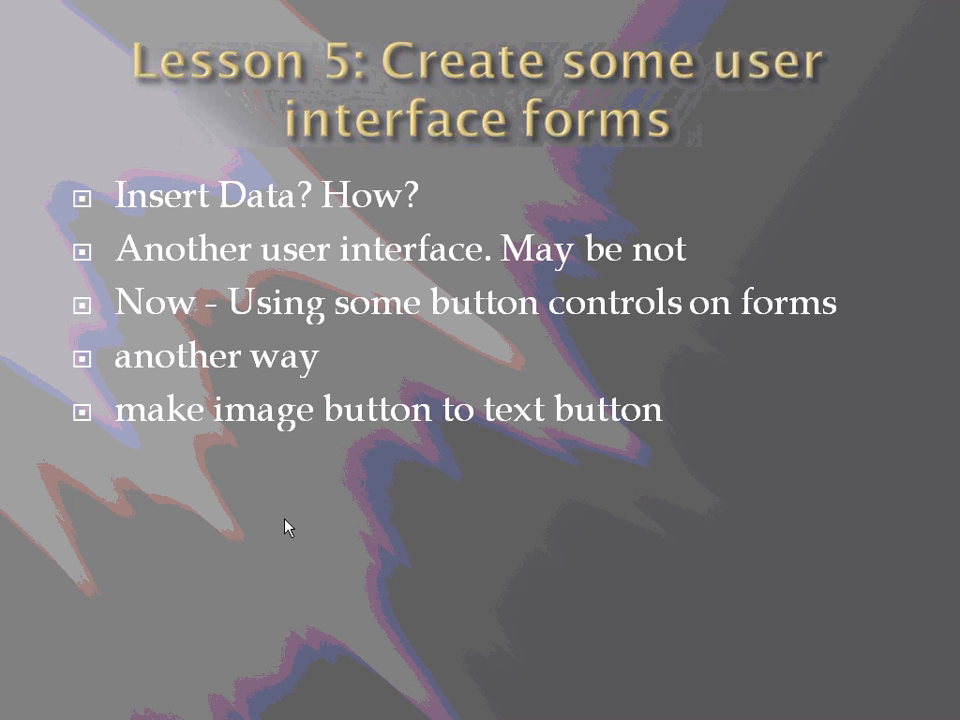
# - Switch to Microsoft Access and create a form based on the Members table
pyautogui.hotkey('alt', 'Tab')
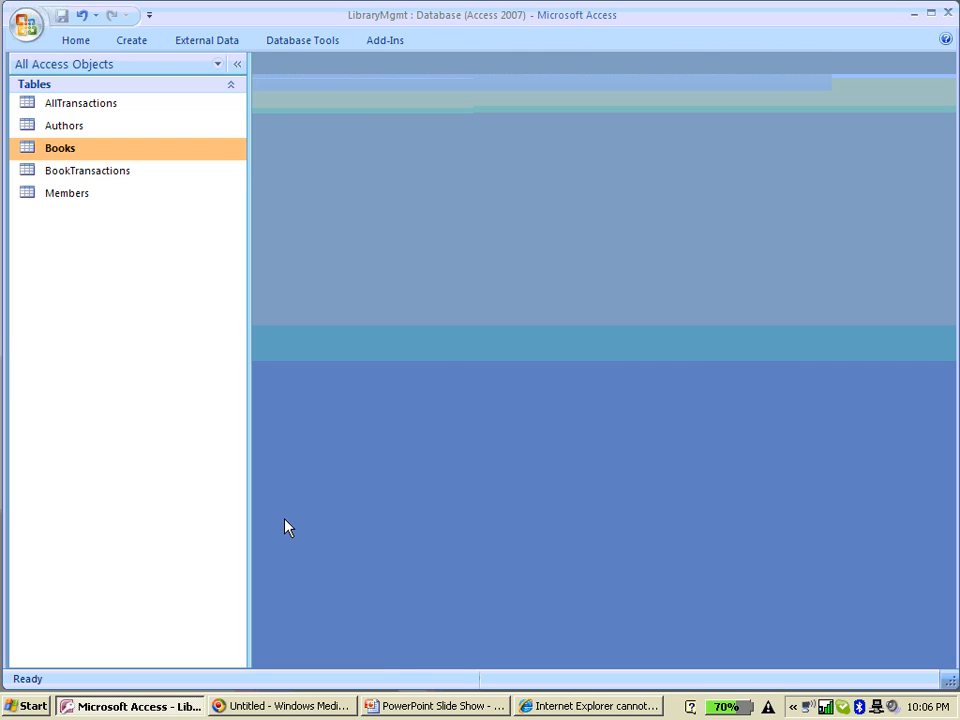
pyautogui.click(129, 45)
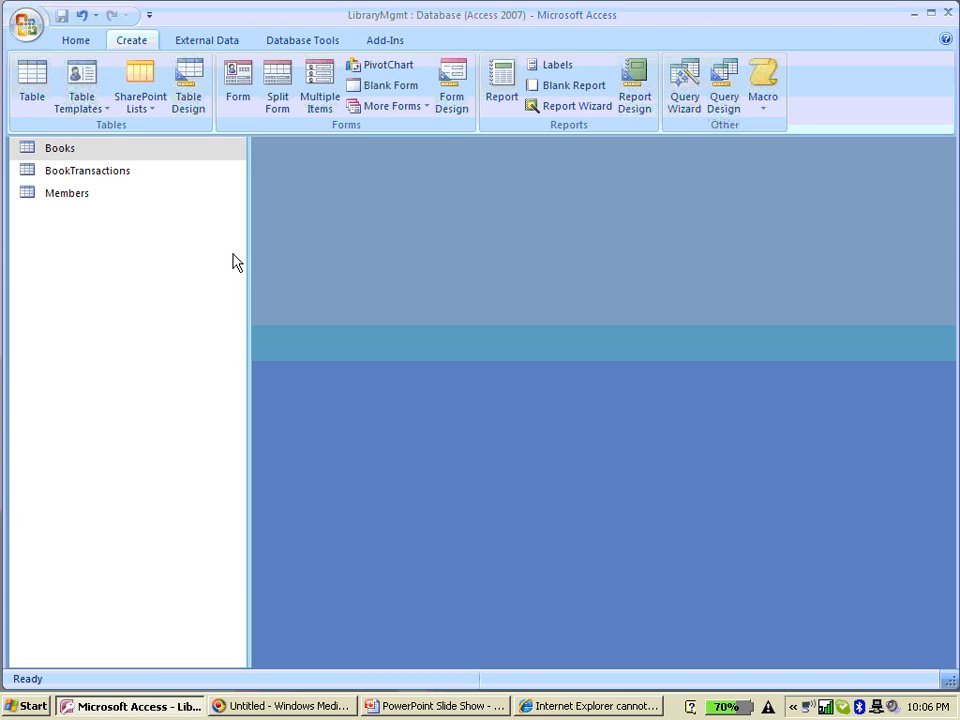
pyautogui.click(238, 212)
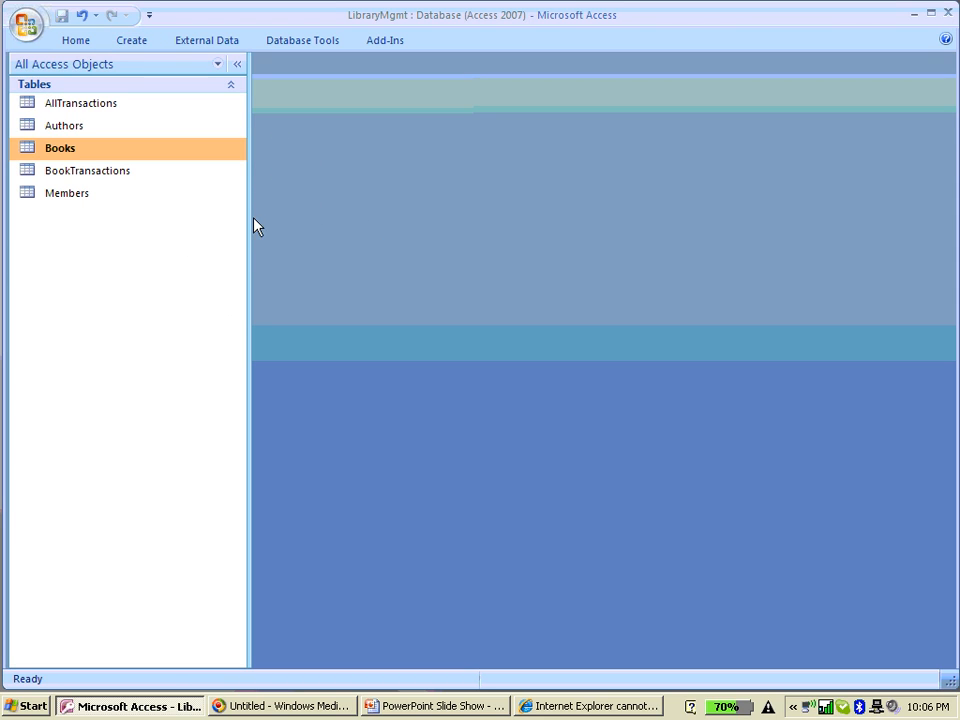
pyautogui.click(95, 200)
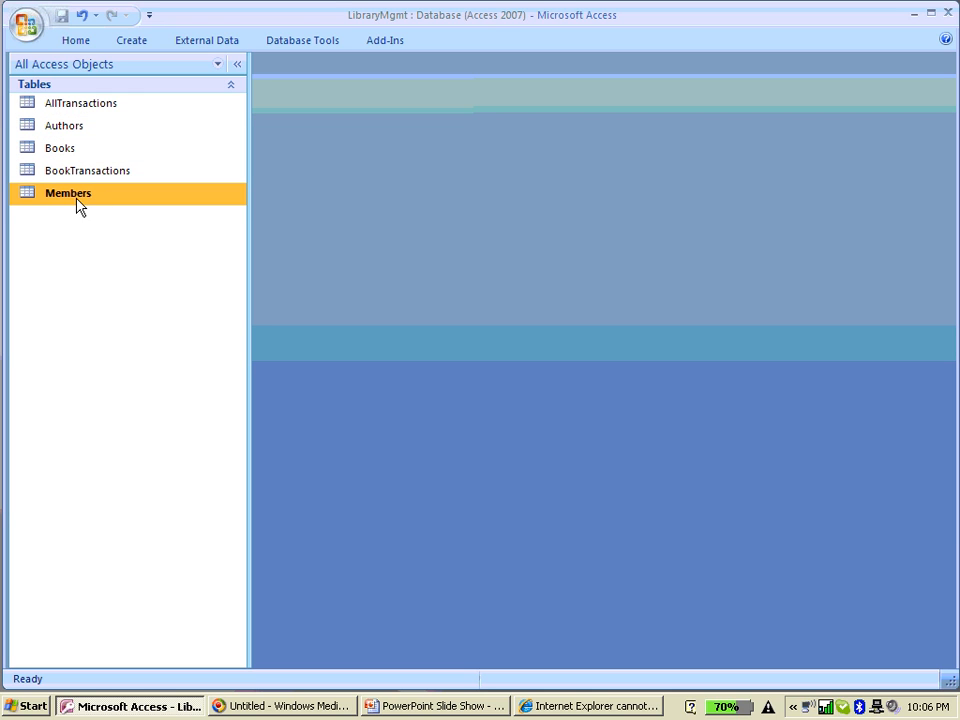
pyautogui.click(131, 41)
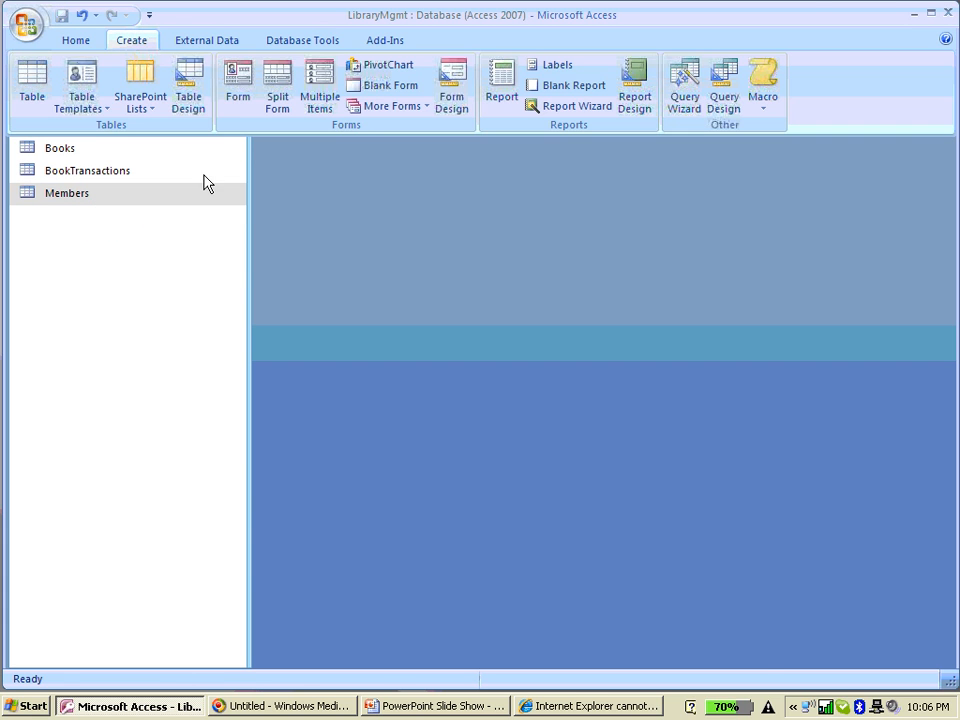
pyautogui.click(241, 104)
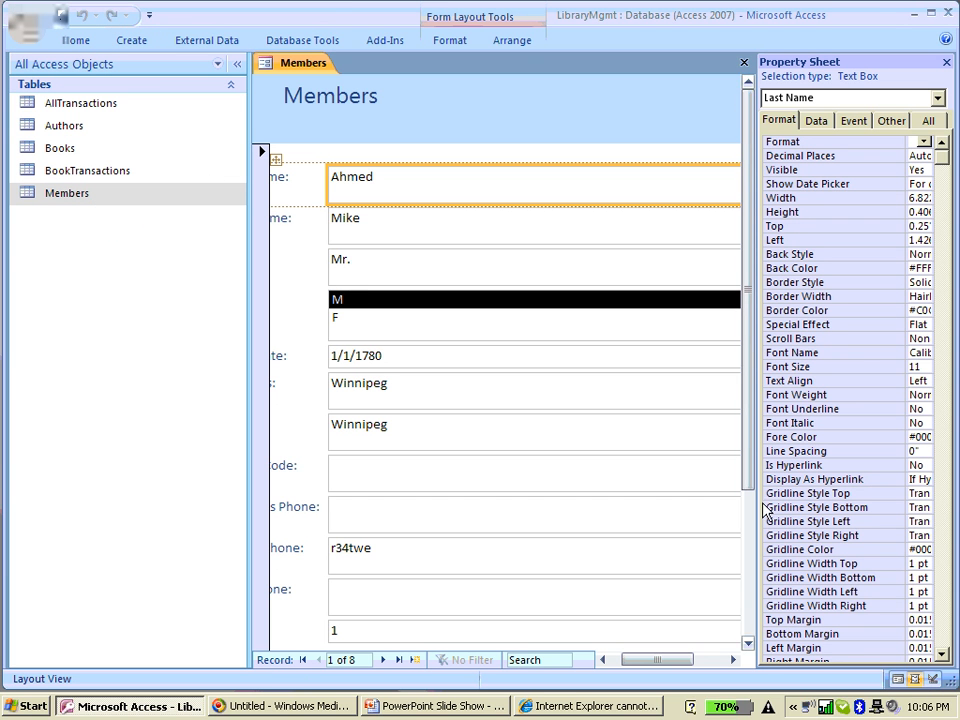
# - Display the Members form in Form View and collapse the navigation pane
pyautogui.scroll(-3, 755, 620)
pyautogui.scroll(3, 755, 620)
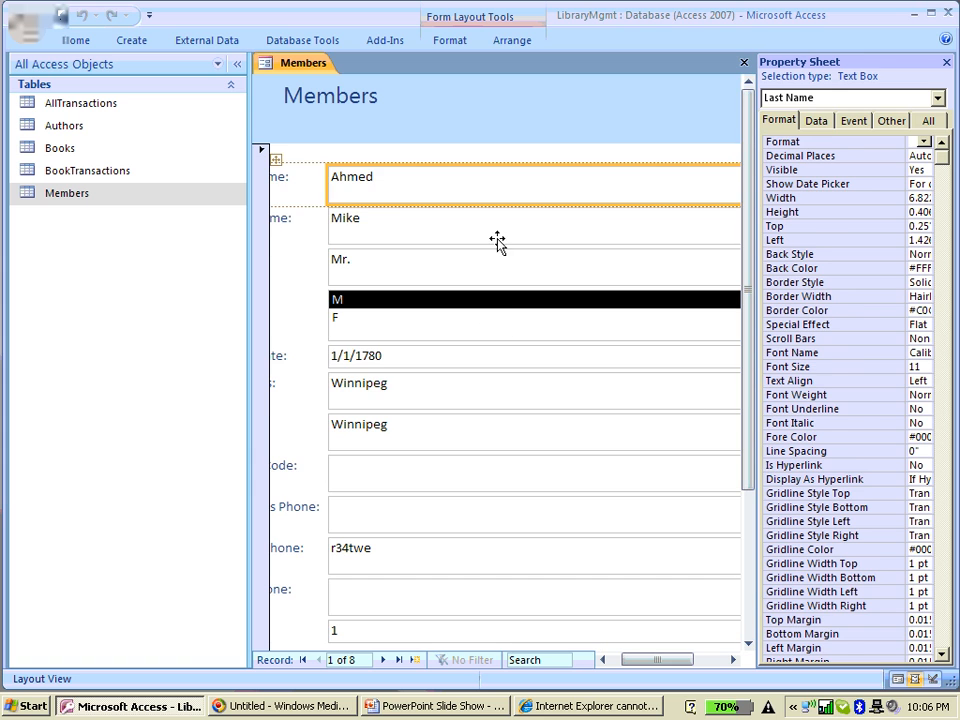
pyautogui.click(453, 110)
pyautogui.rightClick(298, 63)
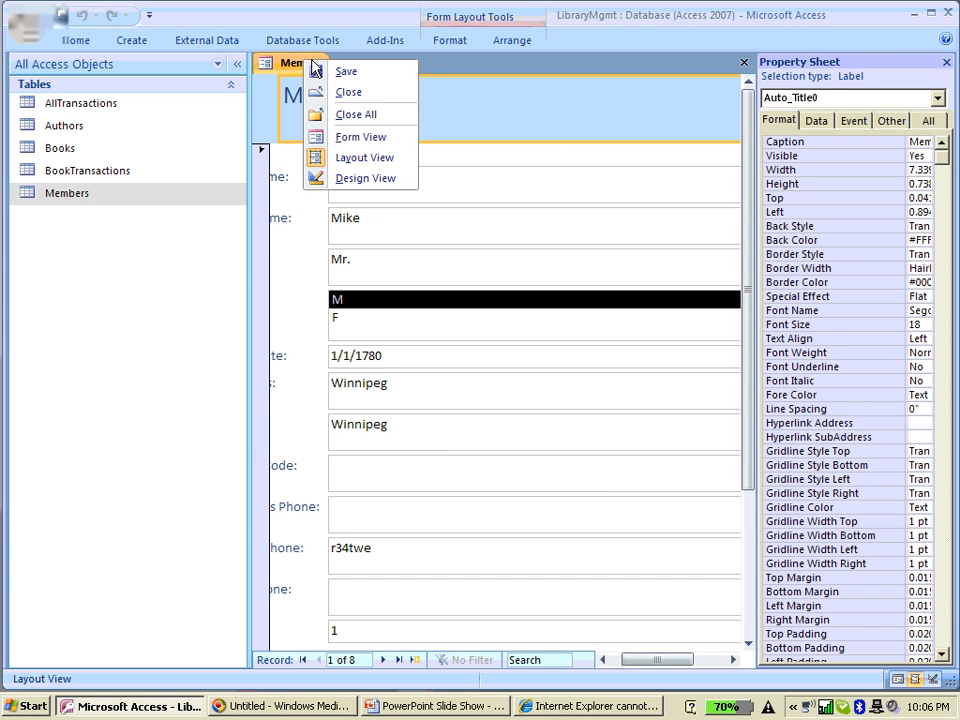
pyautogui.click(361, 139)
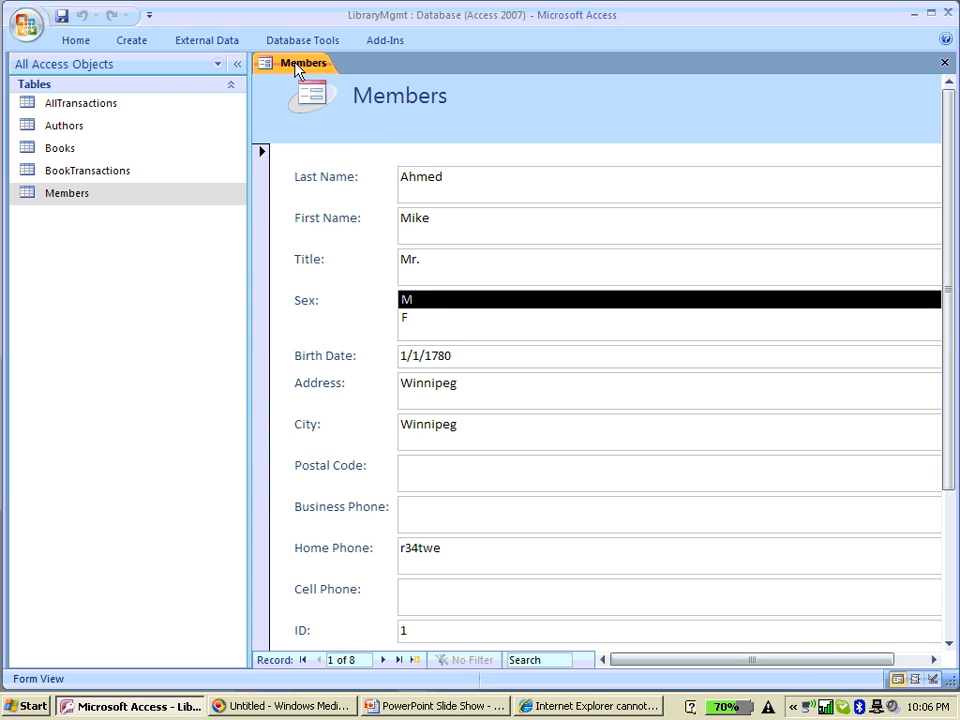
pyautogui.click(238, 66)
# - Browse the member records in the form, examining each member's details and related transactions
pyautogui.scroll(-3, 339, 139)
pyautogui.scroll(3, 334, 141)
pyautogui.scroll(-3, 300, 125)
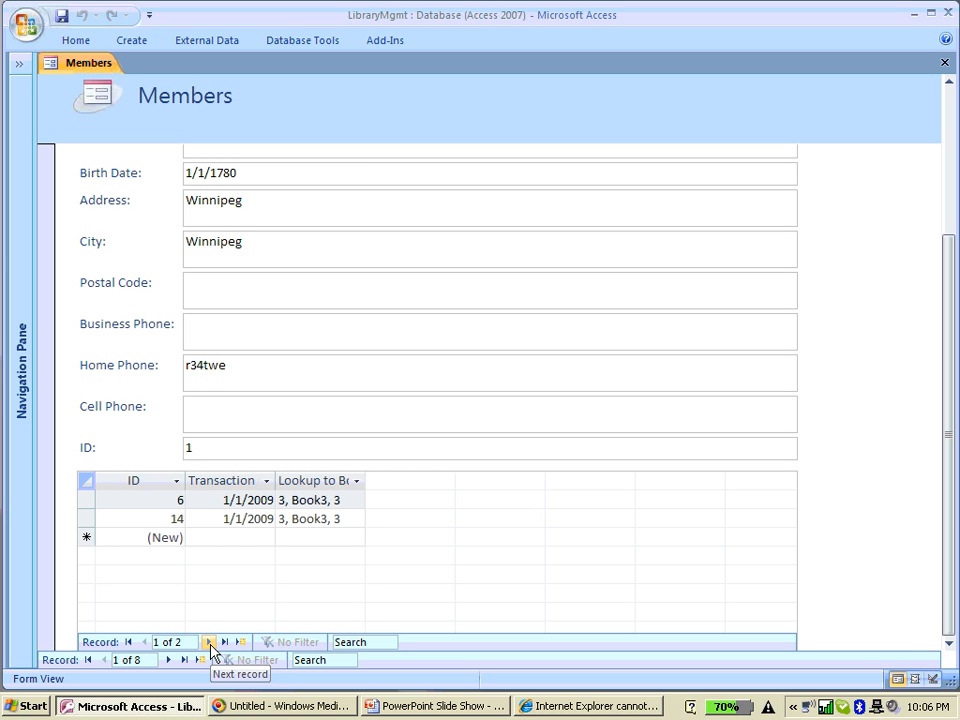
pyautogui.click(169, 660)
pyautogui.click(169, 660)
pyautogui.click(169, 660)
pyautogui.click(169, 660)
pyautogui.click(169, 660)
pyautogui.click(169, 660)
pyautogui.click(169, 660)
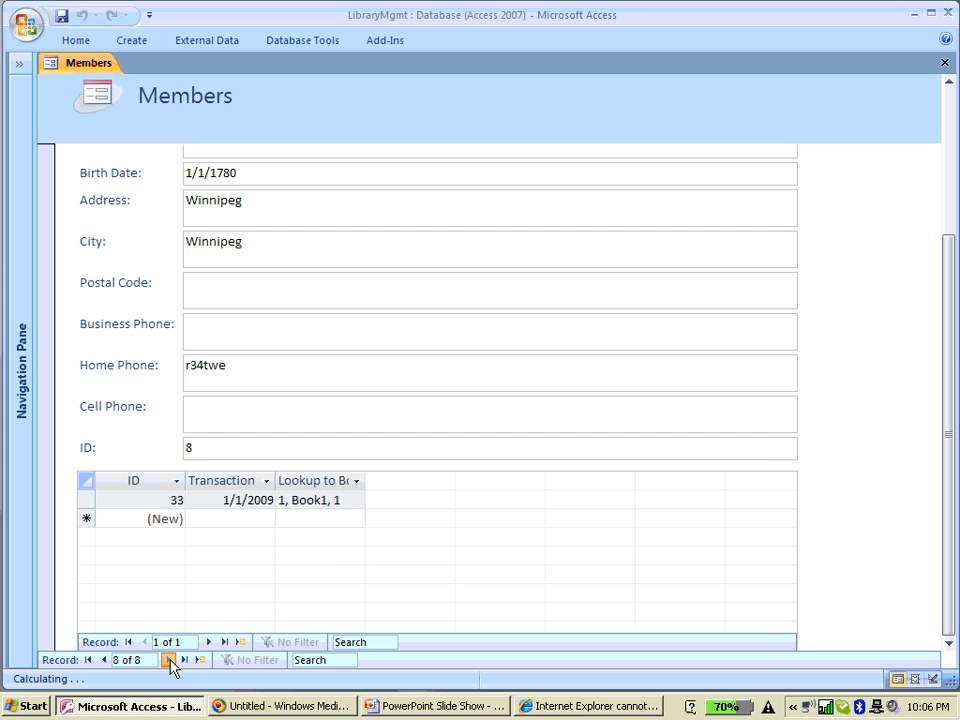
pyautogui.click(169, 660)
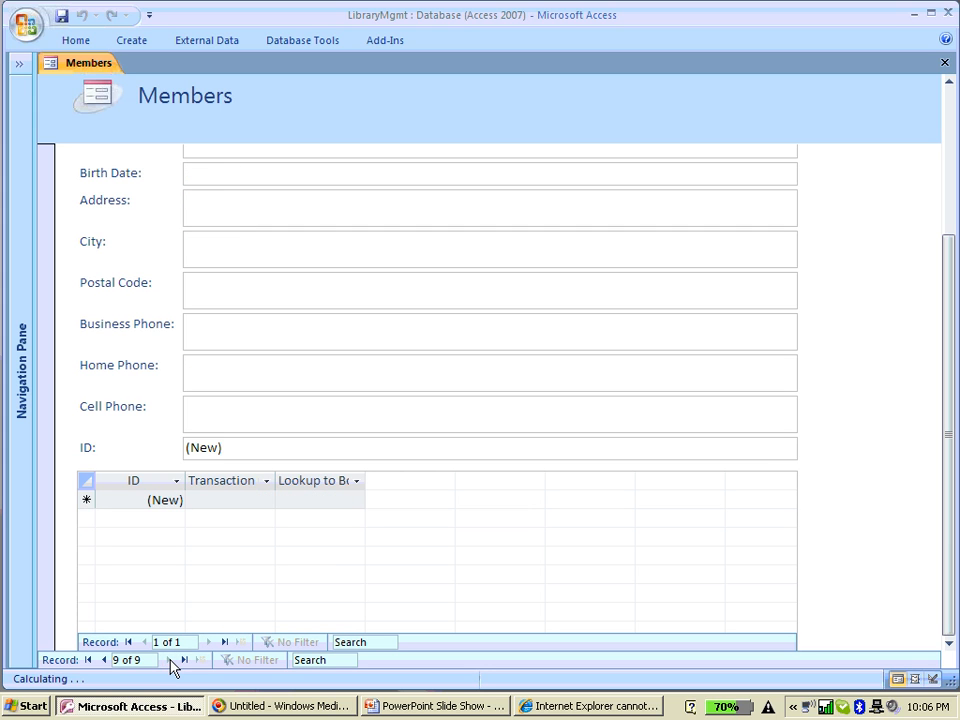
pyautogui.click(104, 660)
pyautogui.click(104, 660)
pyautogui.click(104, 660)
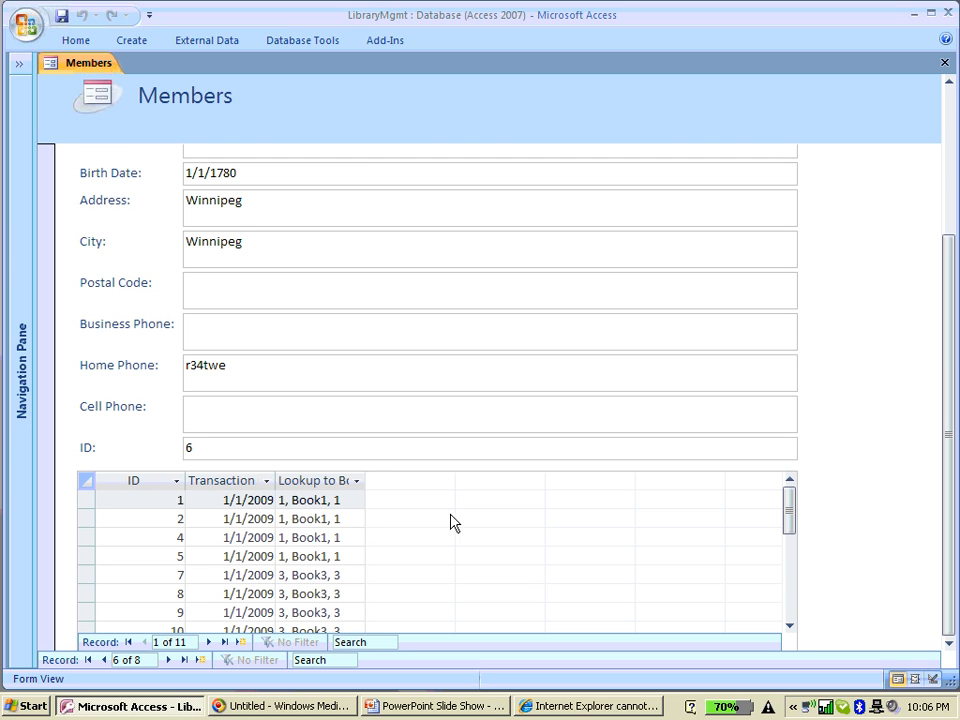
# - Widen the subform's Lookup to Books column, and save the form as formMembers on switching to Design View
pyautogui.moveTo(366, 480); pyautogui.dragTo(436, 480)
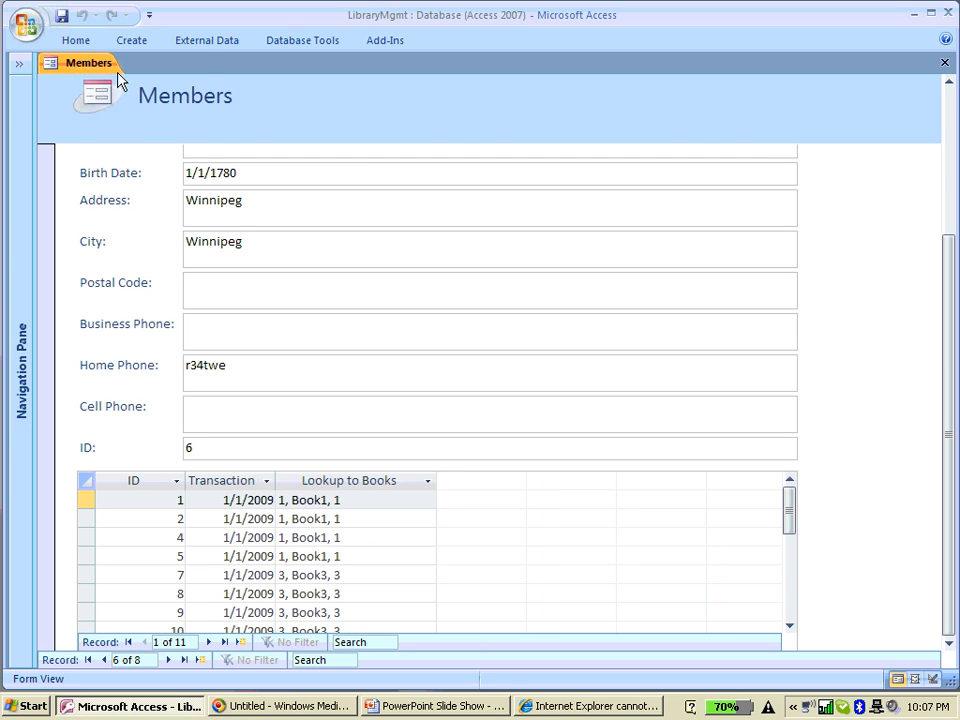
pyautogui.rightClick(88, 62)
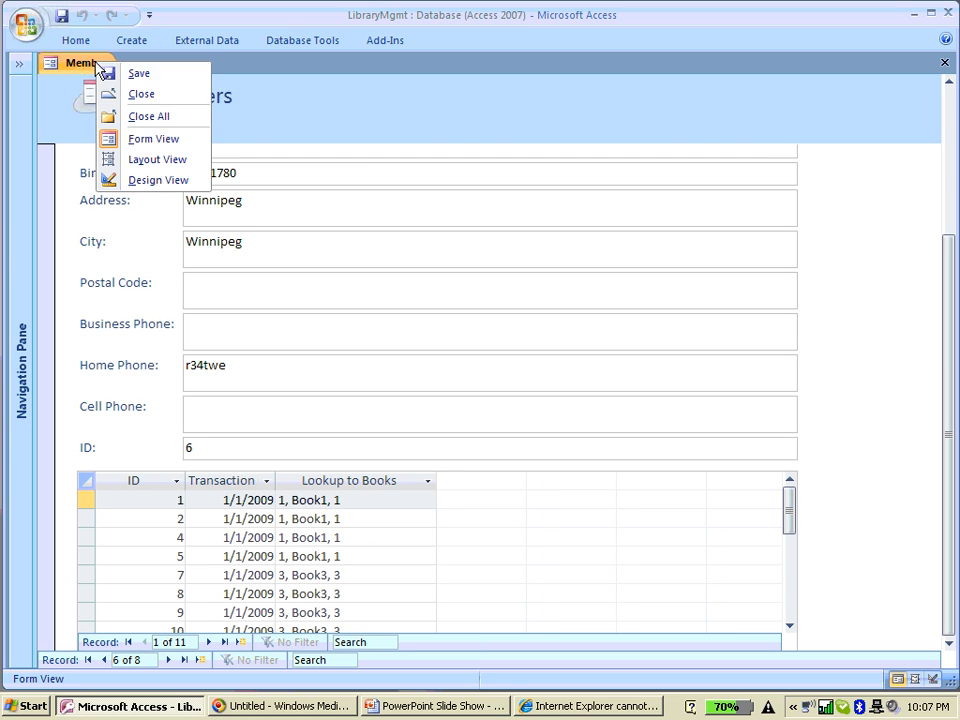
pyautogui.click(172, 182)
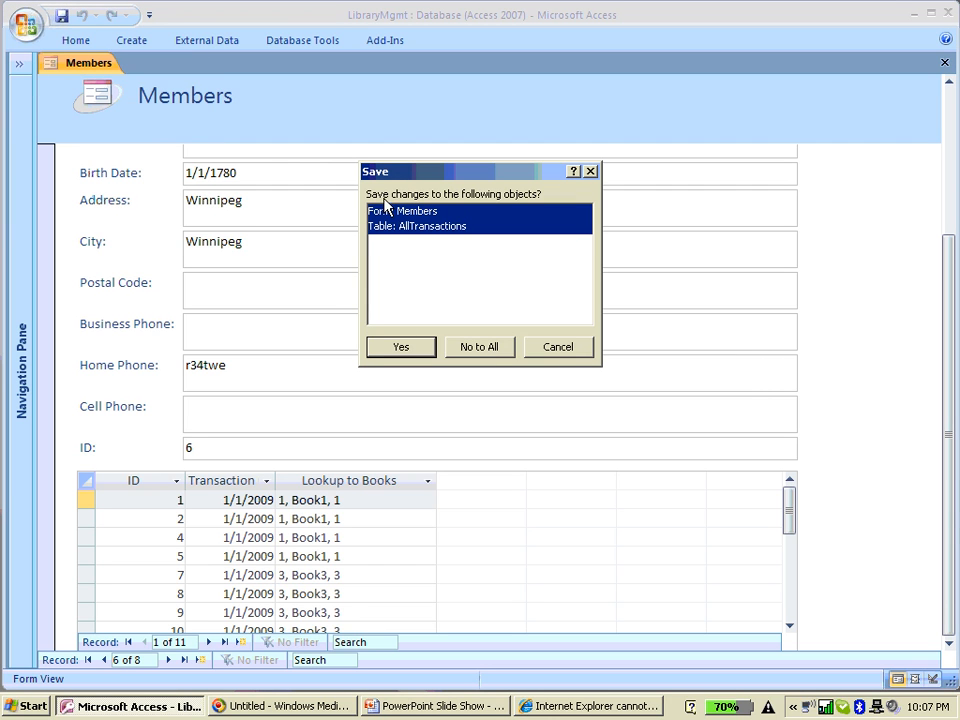
pyautogui.click(401, 346)
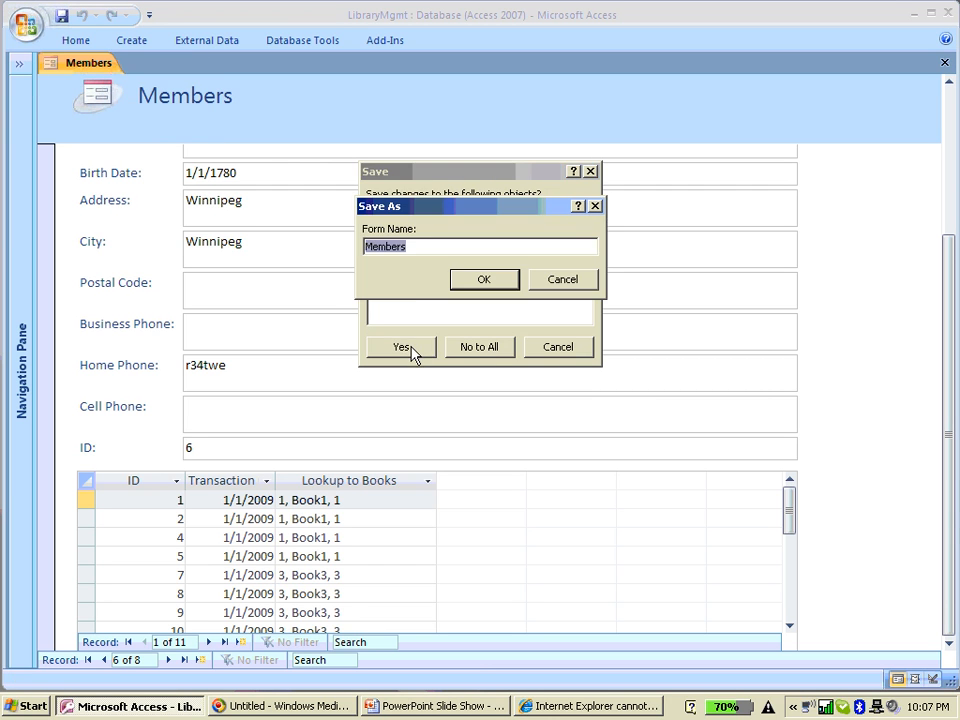
pyautogui.click(421, 246)
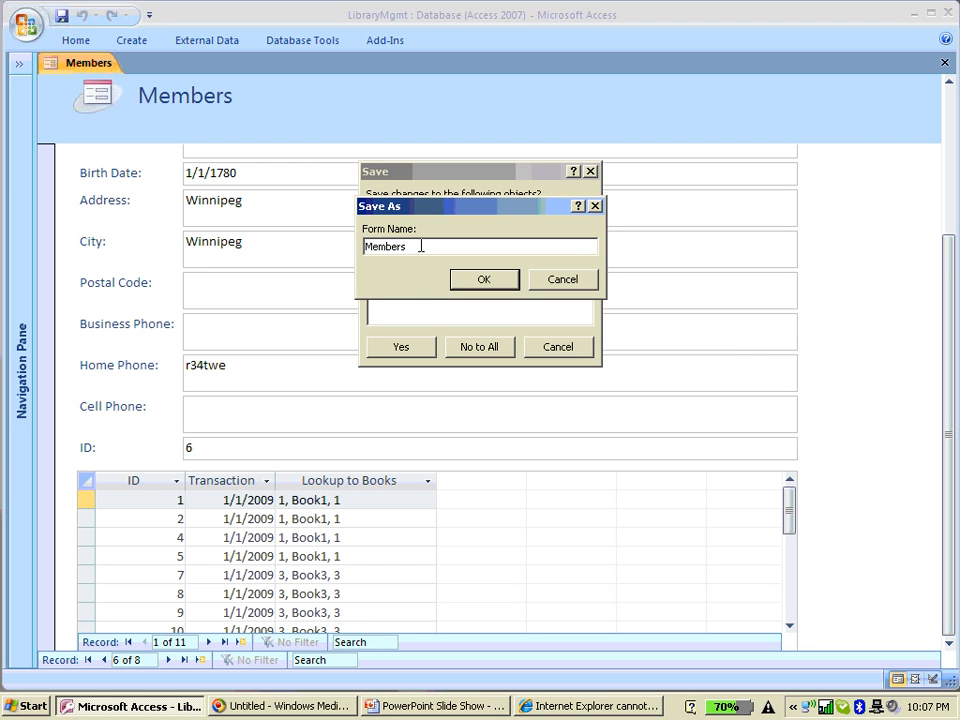
pyautogui.write('Form')
pyautogui.click(485, 282)
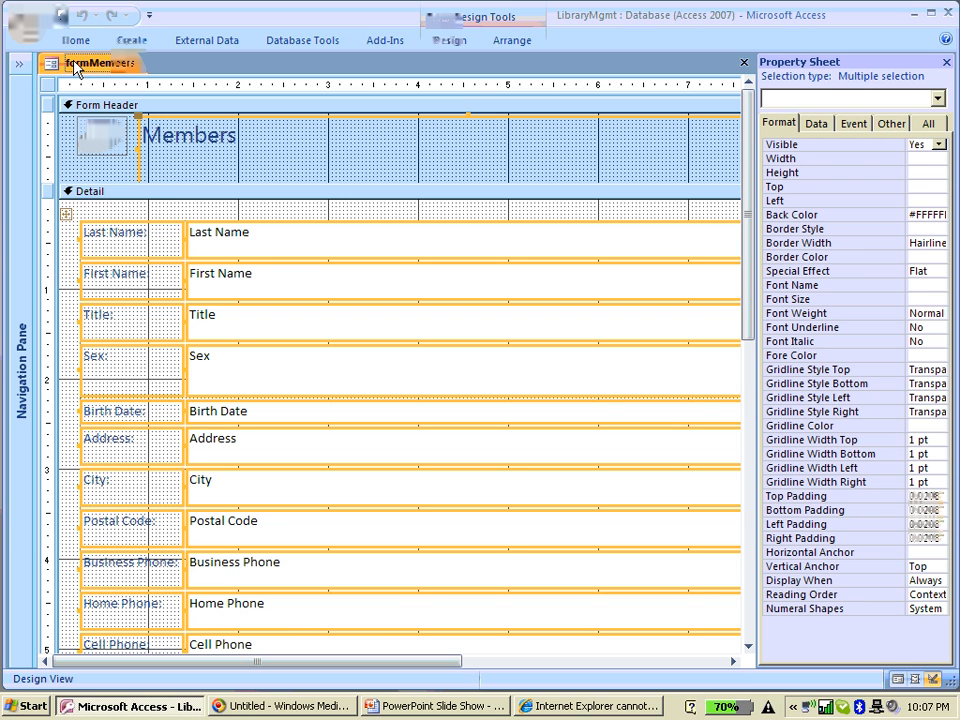
# - Create a form based on the AllTransactions table and display it in Form View
pyautogui.click(18, 64)
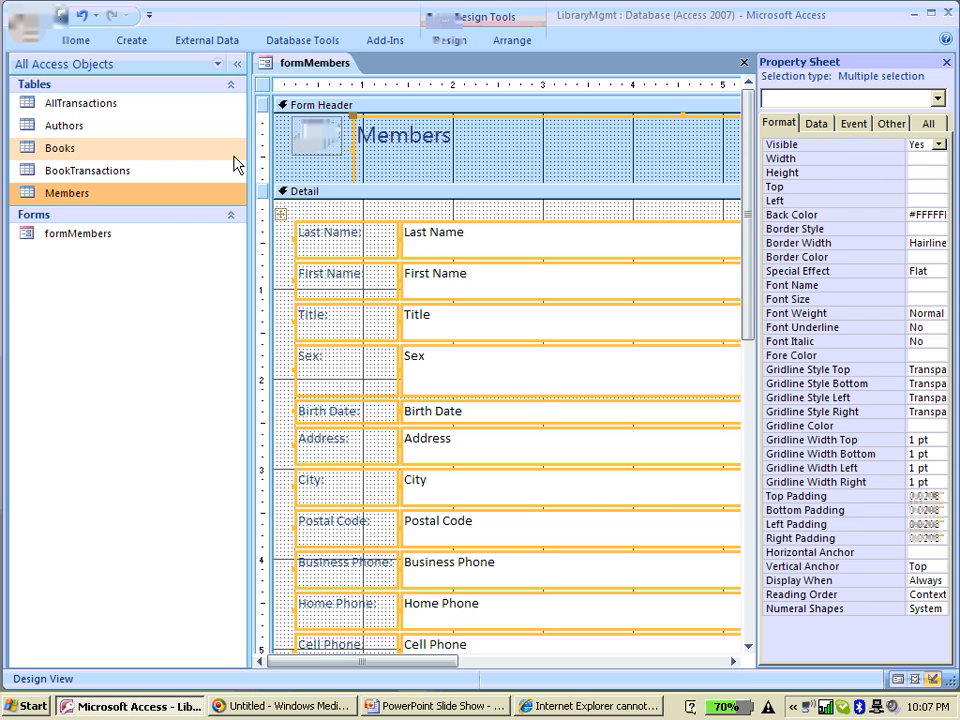
pyautogui.click(88, 108)
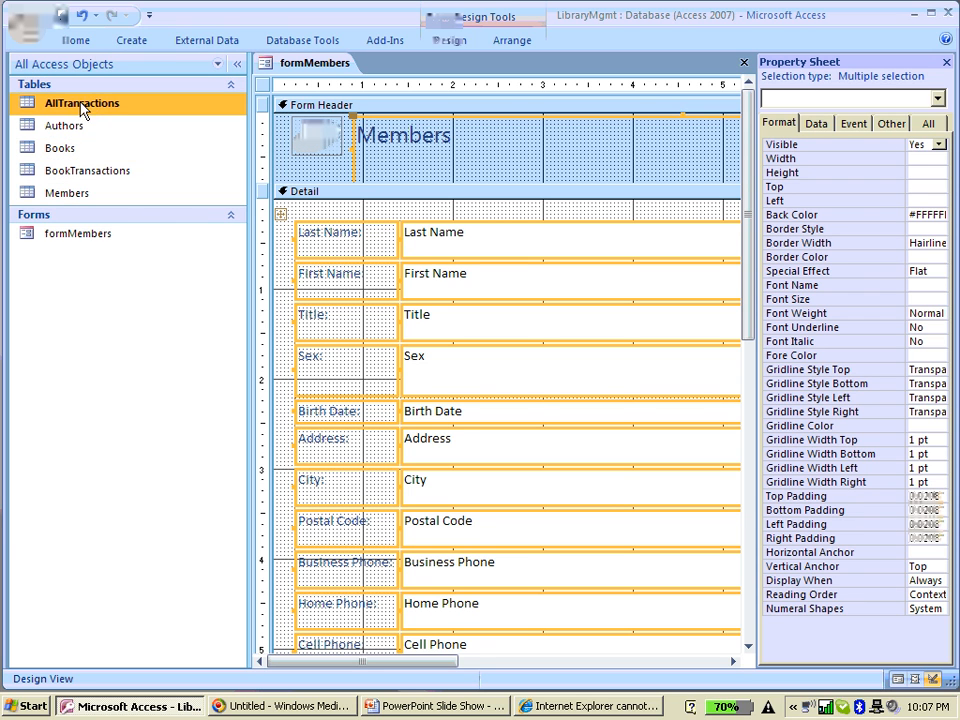
pyautogui.click(133, 42)
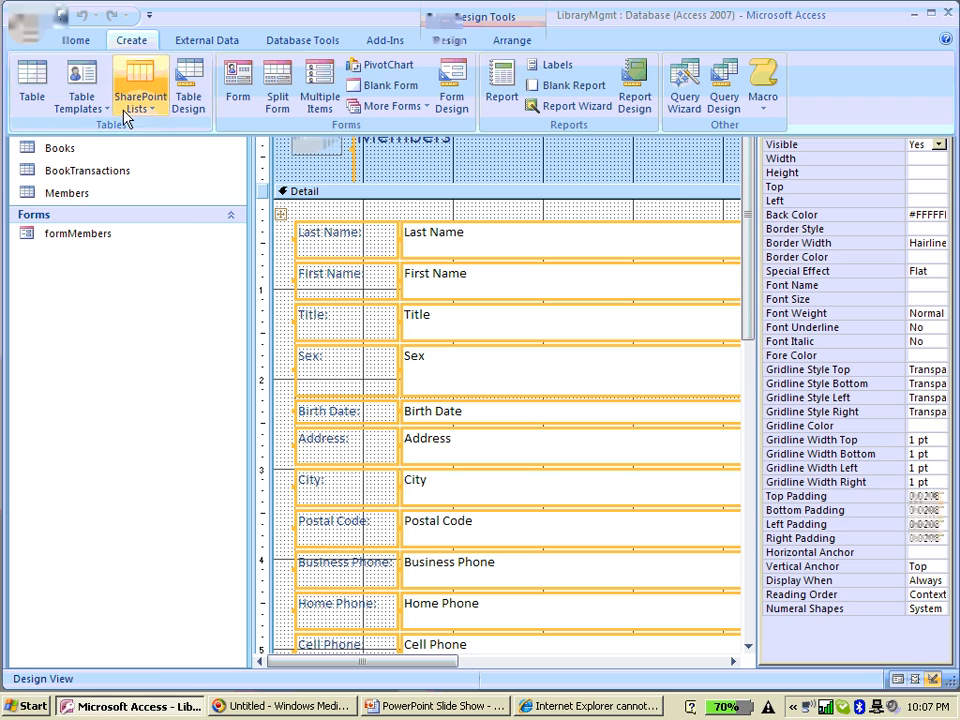
pyautogui.click(238, 88)
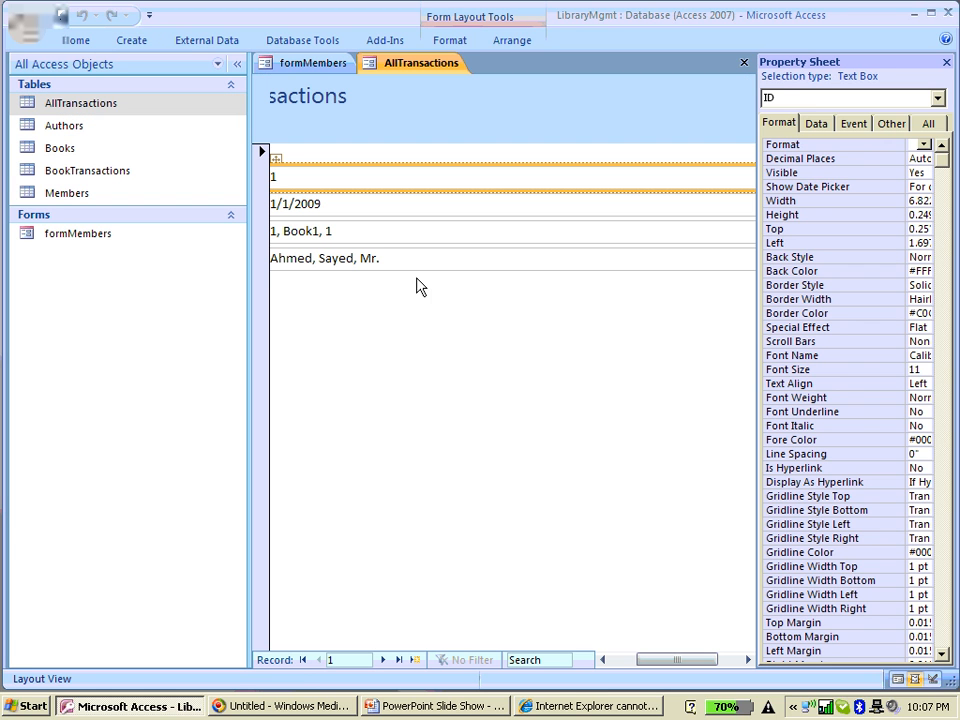
pyautogui.rightClick(385, 63)
pyautogui.click(474, 139)
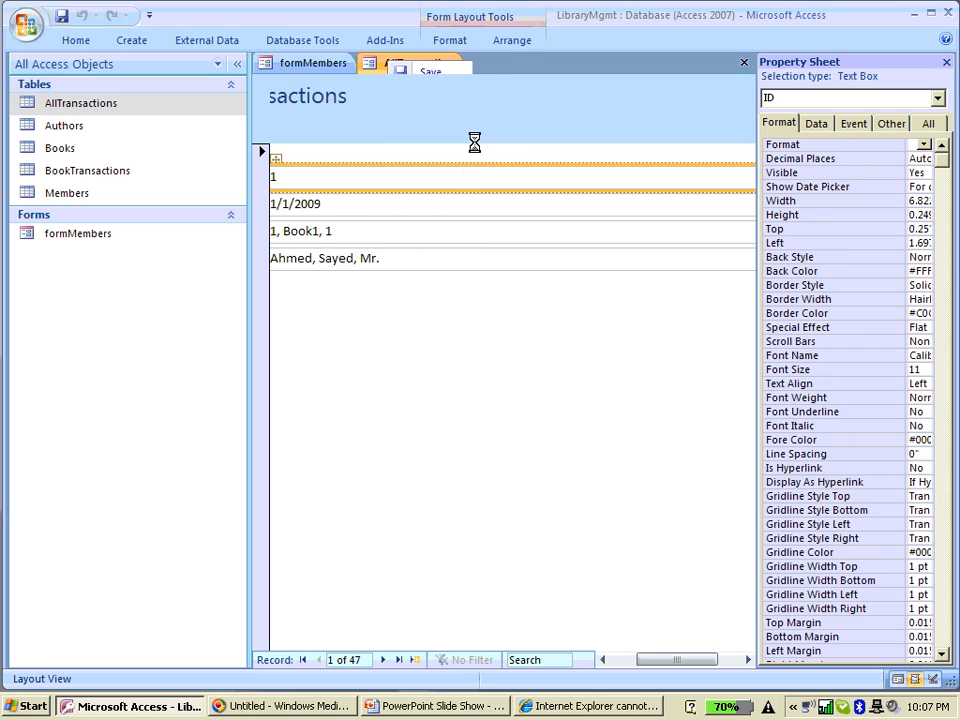
# - Step through the AllTransactions form's records and examine their dates, books and members
pyautogui.click(384, 660)
pyautogui.click(384, 660)
pyautogui.click(384, 660)
pyautogui.click(384, 660)
pyautogui.click(384, 660)
pyautogui.click(384, 660)
pyautogui.click(384, 660)
pyautogui.doubleClick(384, 660)
pyautogui.doubleClick(384, 660)
pyautogui.doubleClick(384, 660)
pyautogui.click(384, 660)
pyautogui.doubleClick(384, 660)
pyautogui.click(384, 660)
pyautogui.click(384, 660)
pyautogui.doubleClick(384, 660)
pyautogui.click(384, 660)
pyautogui.click(384, 660)
pyautogui.click(384, 660)
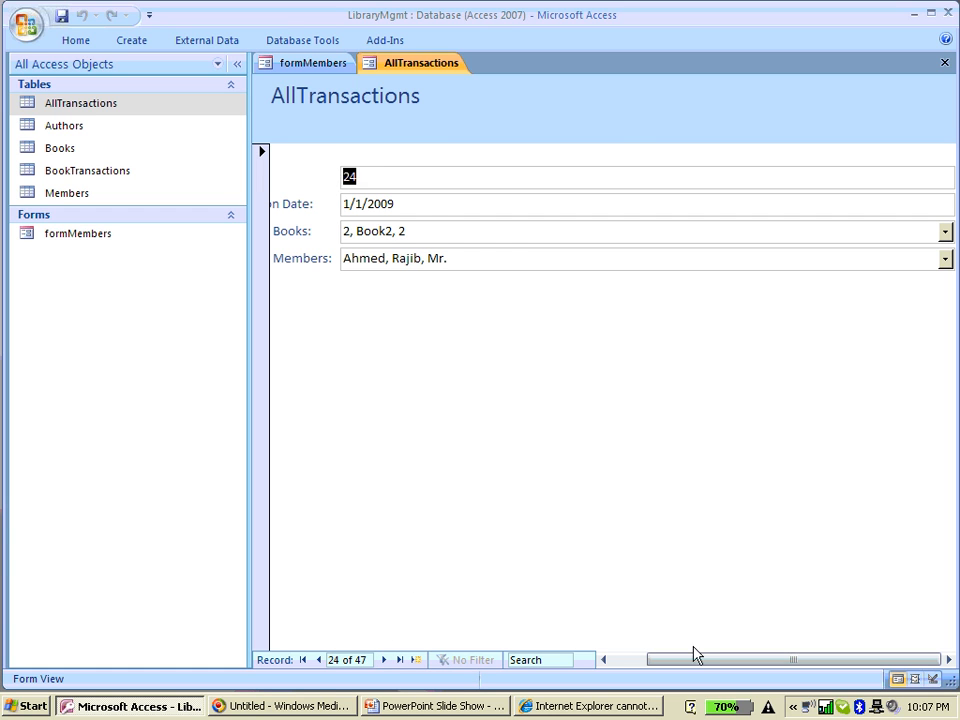
pyautogui.click(621, 660)
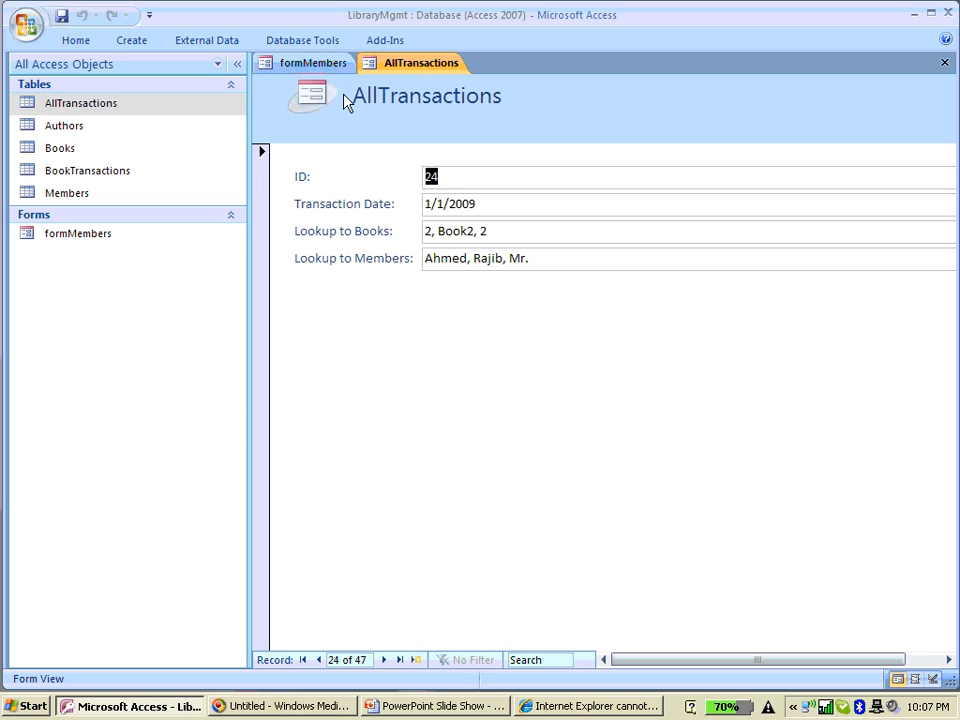
pyautogui.click(390, 68)
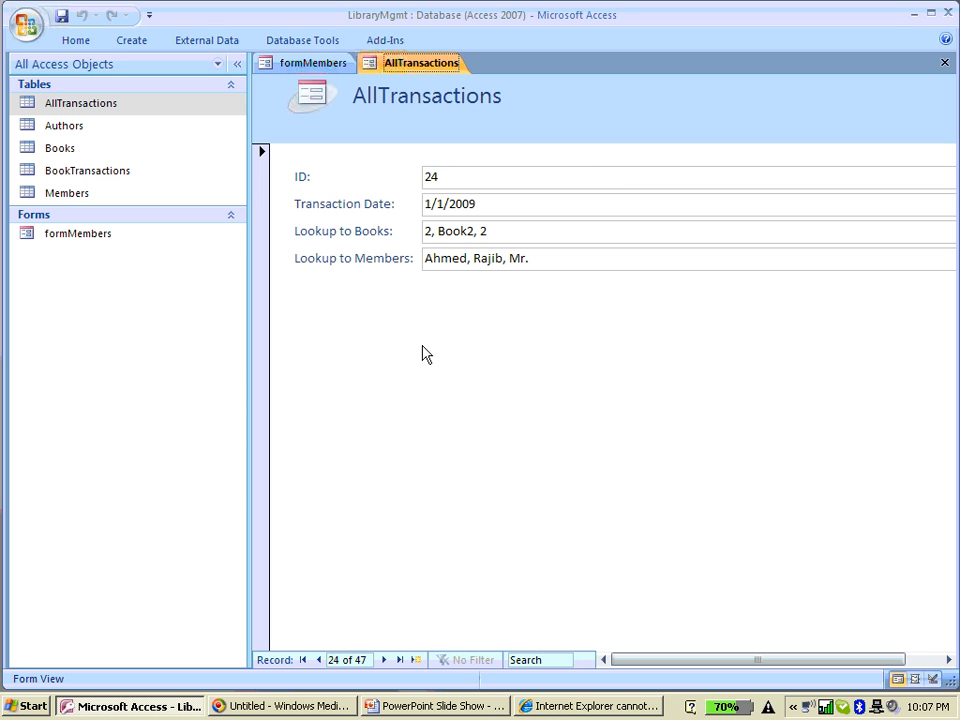
# - Display formMembers in Form View and go to a new blank member record
pyautogui.click(320, 67)
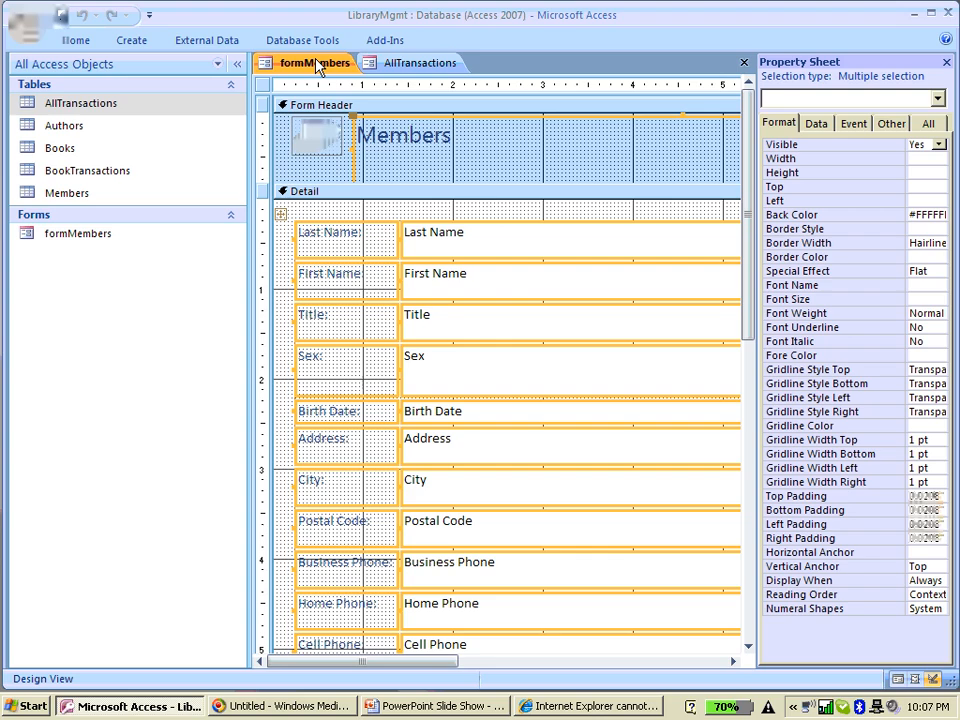
pyautogui.rightClick(313, 70)
pyautogui.click(372, 139)
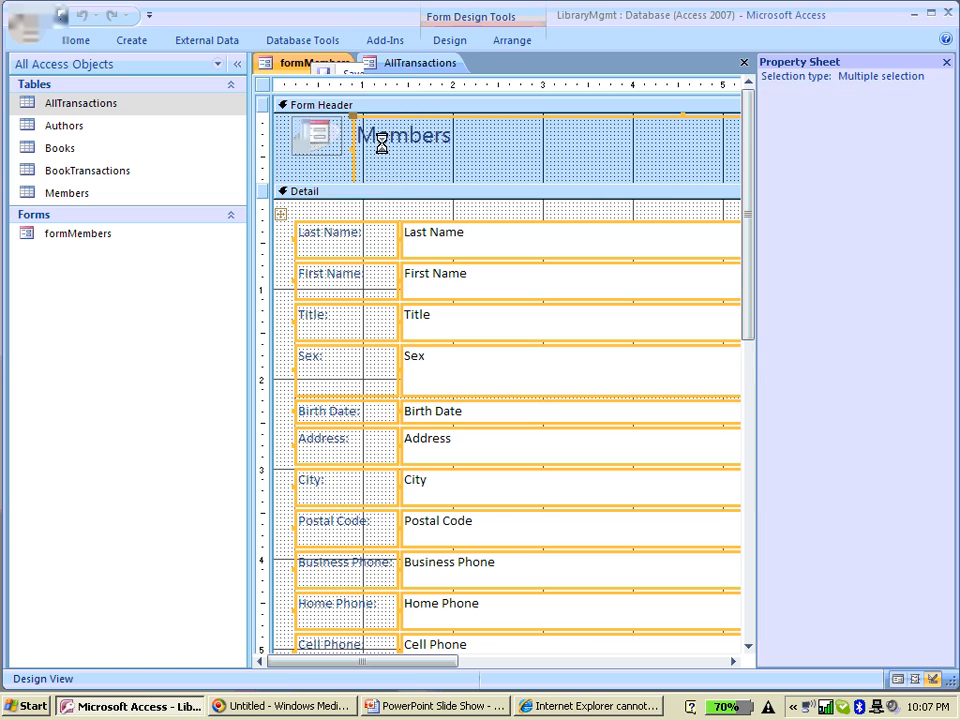
pyautogui.click(416, 661)
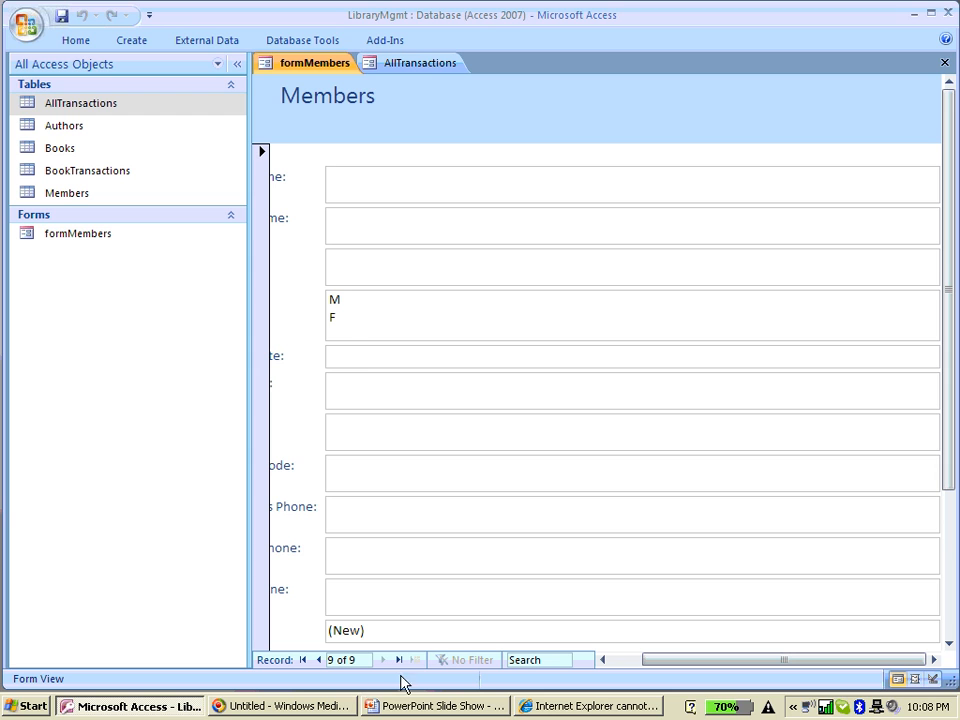
pyautogui.click(373, 272)
pyautogui.click(397, 388)
pyautogui.moveTo(716, 668); pyautogui.dragTo(685, 668)
pyautogui.click(456, 594)
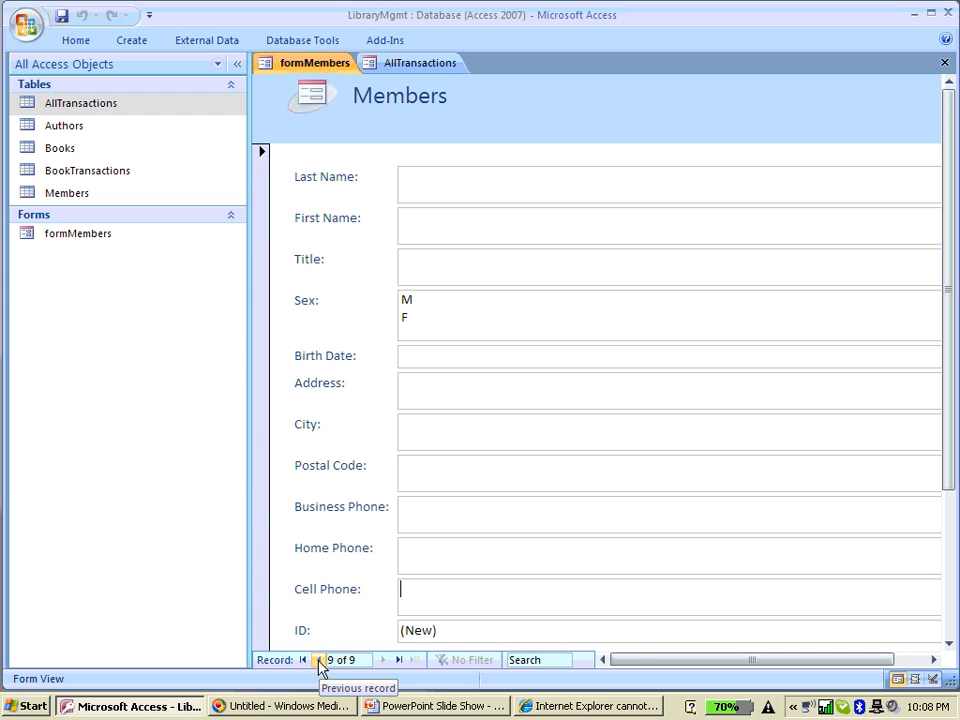
pyautogui.click(318, 660)
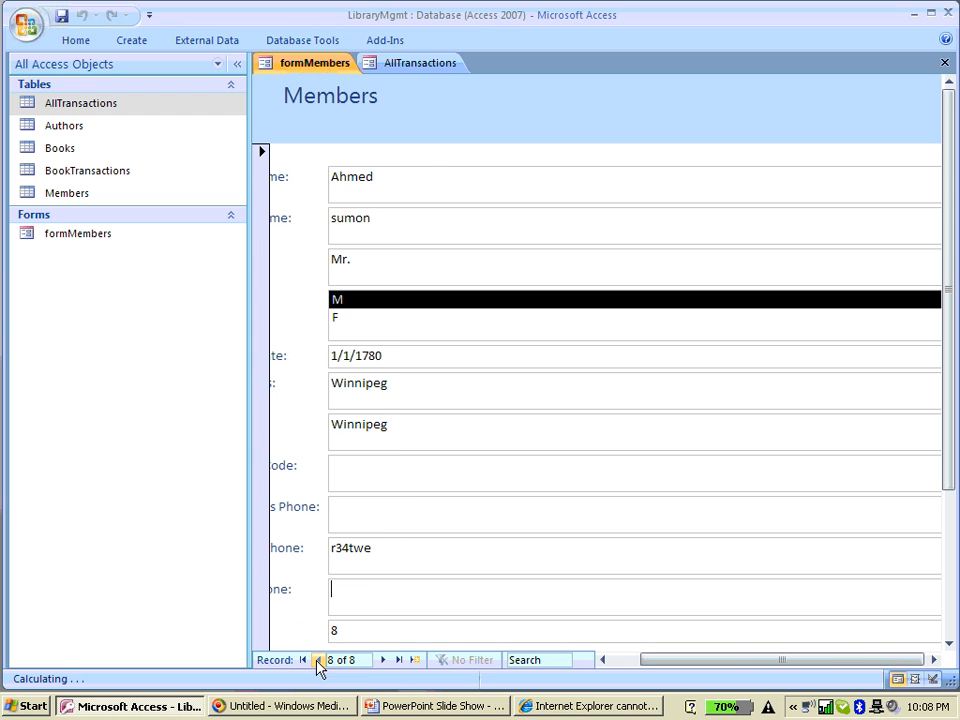
pyautogui.click(383, 660)
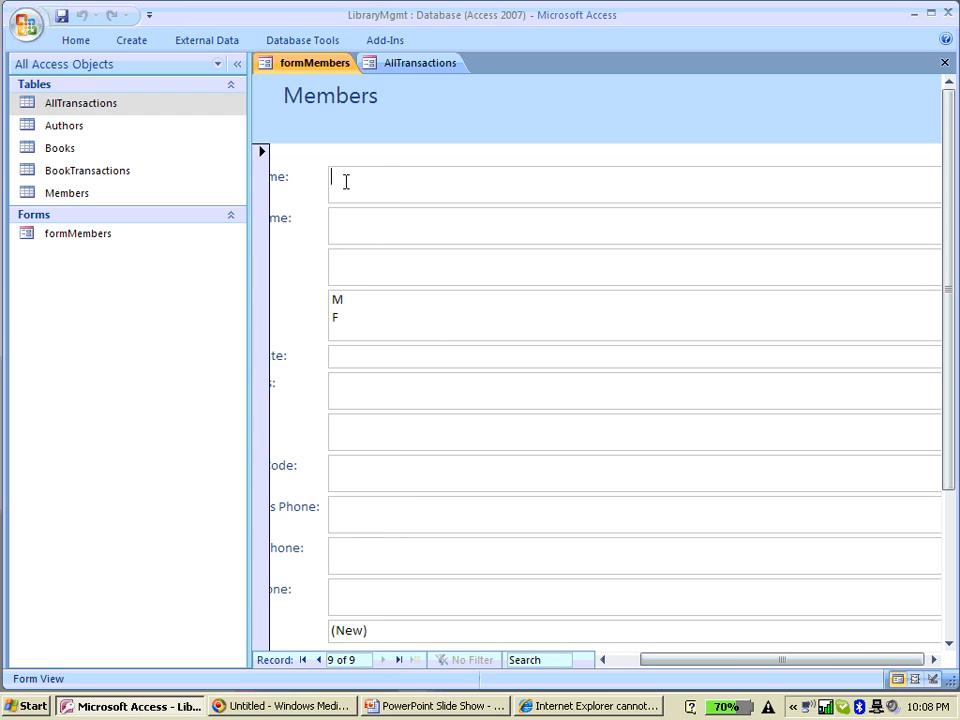
# - Enter a member record with last name "new member" and sex F, commit it, and check it as the last record
pyautogui.write('Iew member')
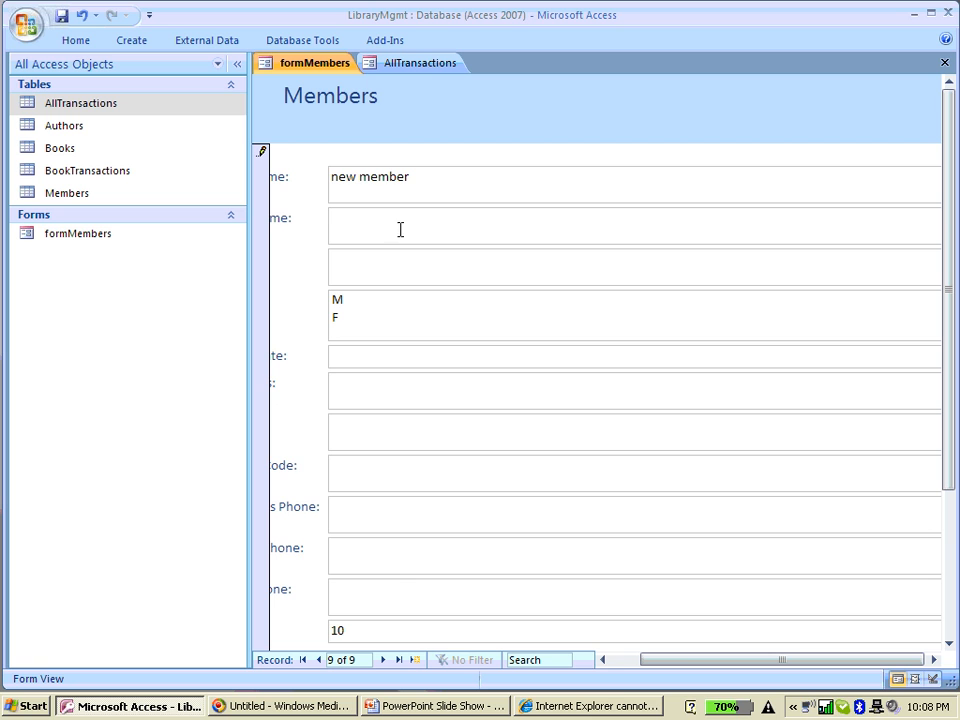
pyautogui.click(400, 229)
pyautogui.click(612, 660)
pyautogui.click(476, 337)
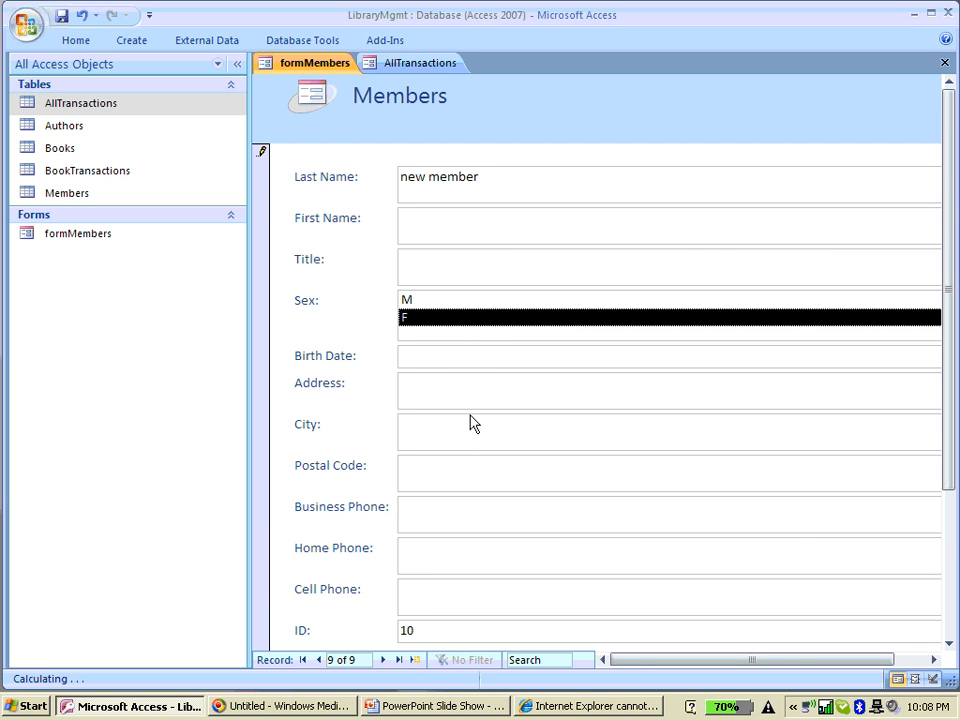
pyautogui.click(382, 660)
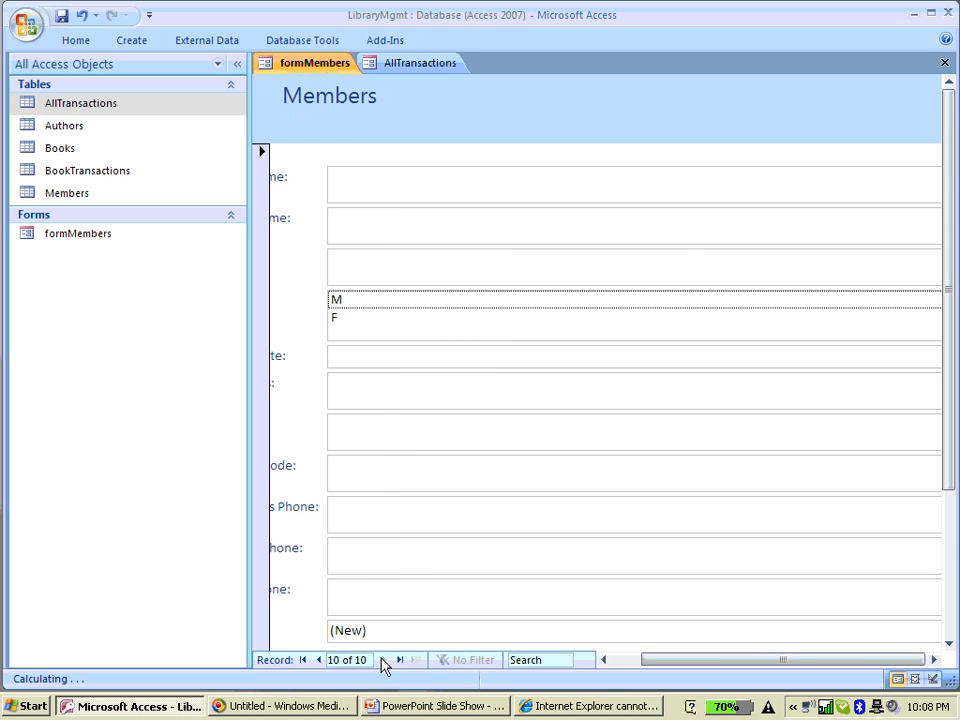
pyautogui.click(303, 660)
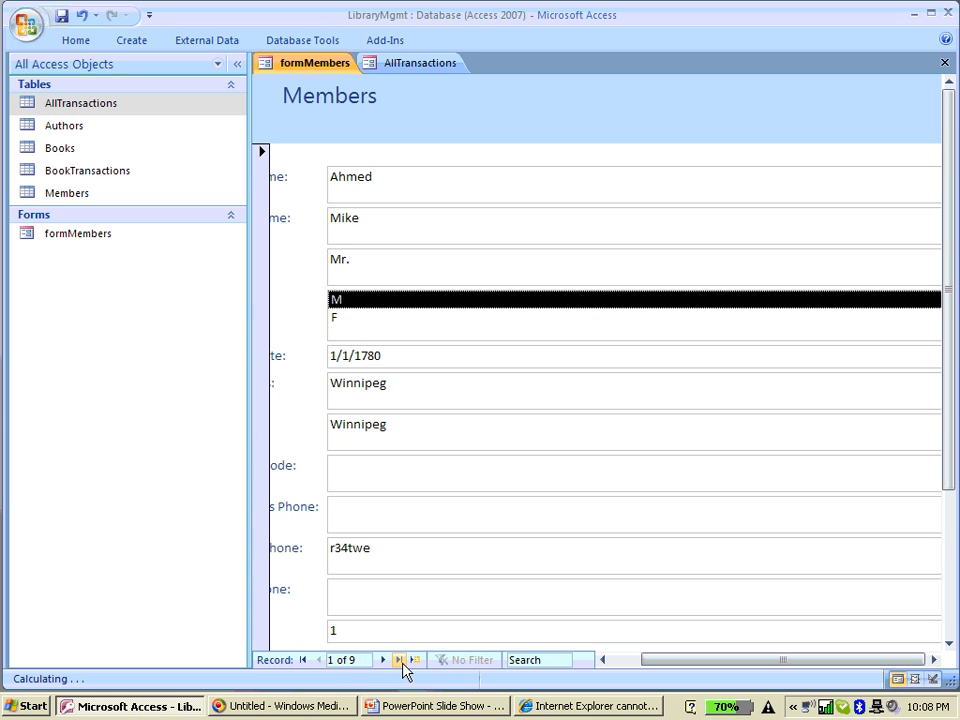
pyautogui.click(400, 660)
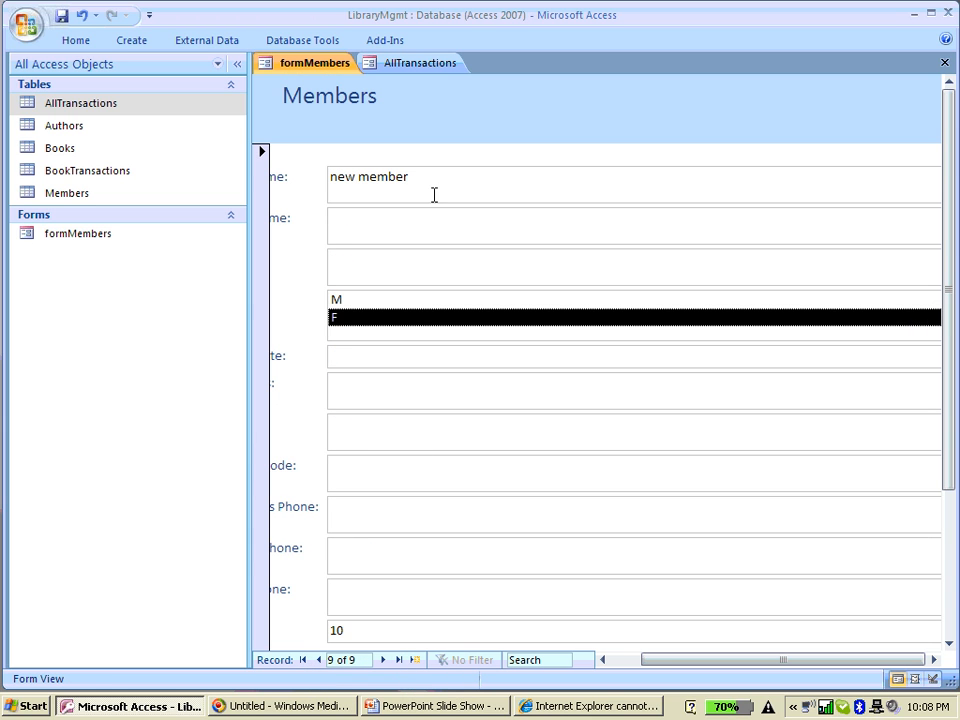
# - Close all open forms, saving the AllTransactions form as formAllTransactions
pyautogui.rightClick(332, 66)
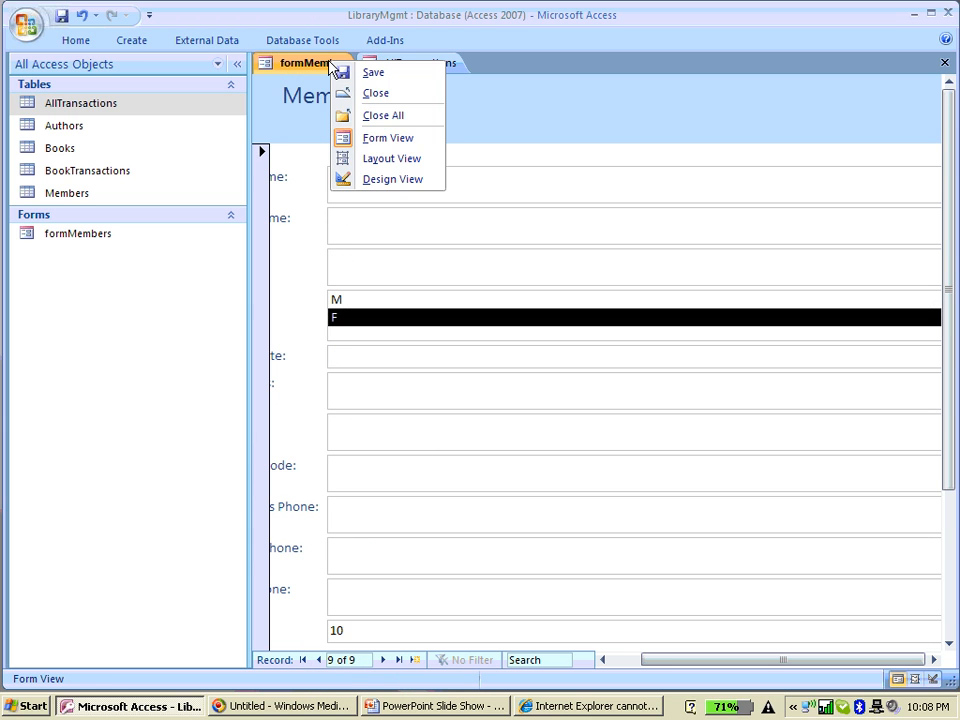
pyautogui.click(408, 116)
pyautogui.click(416, 395)
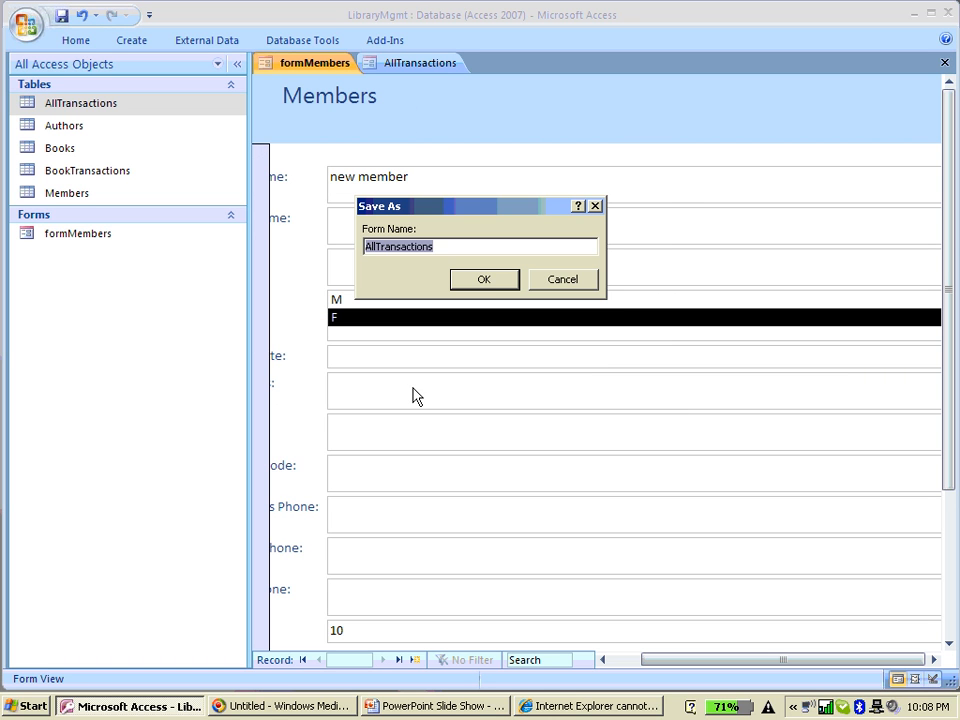
pyautogui.click(448, 247)
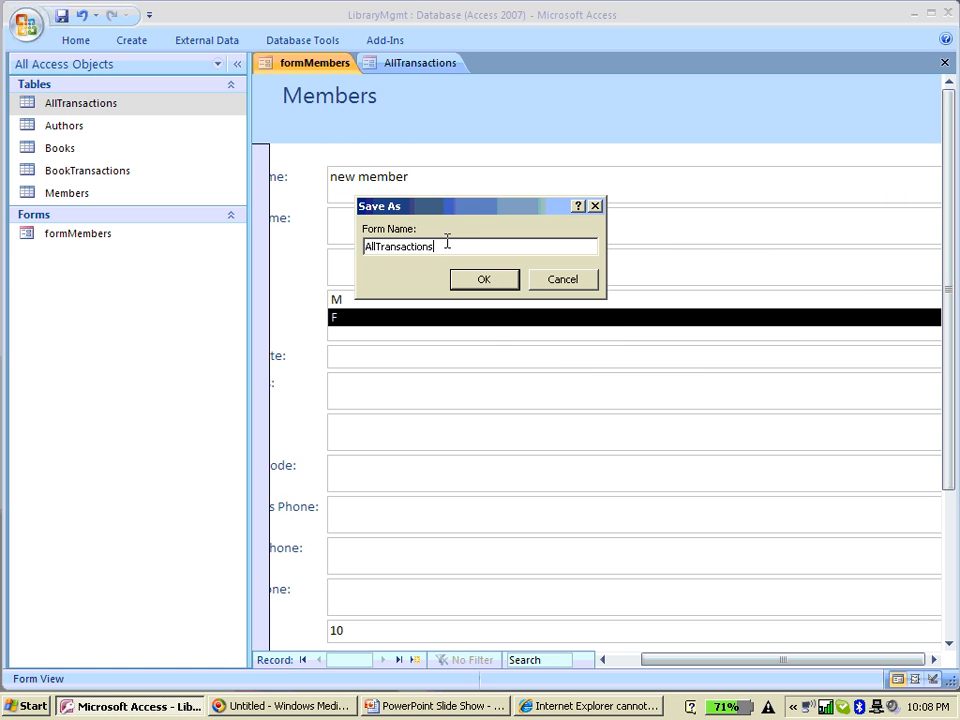
pyautogui.write('form')
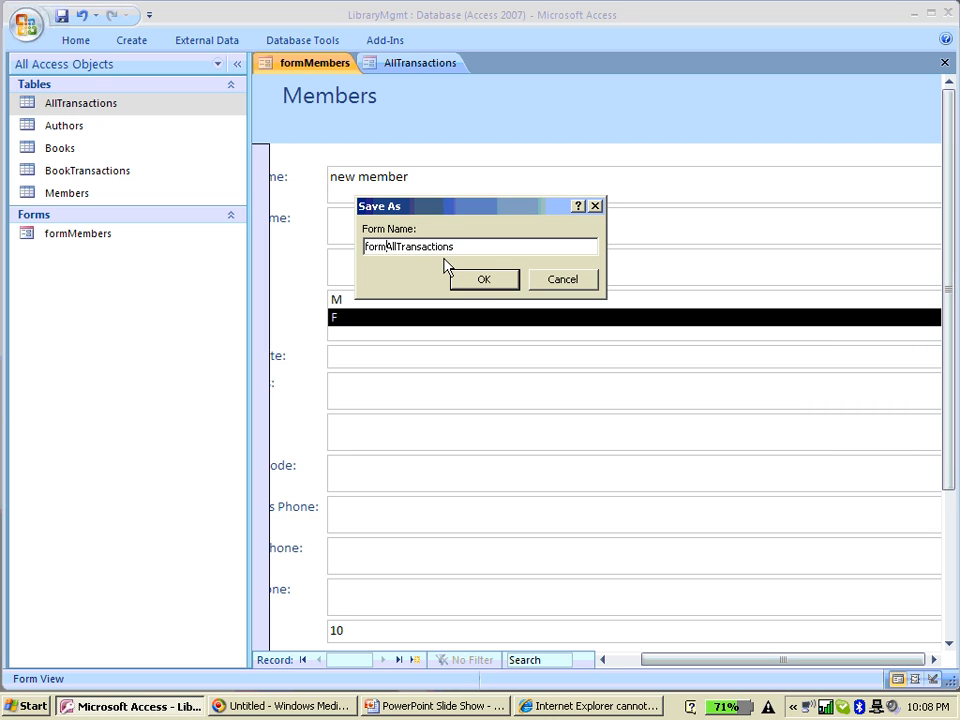
pyautogui.click(484, 280)
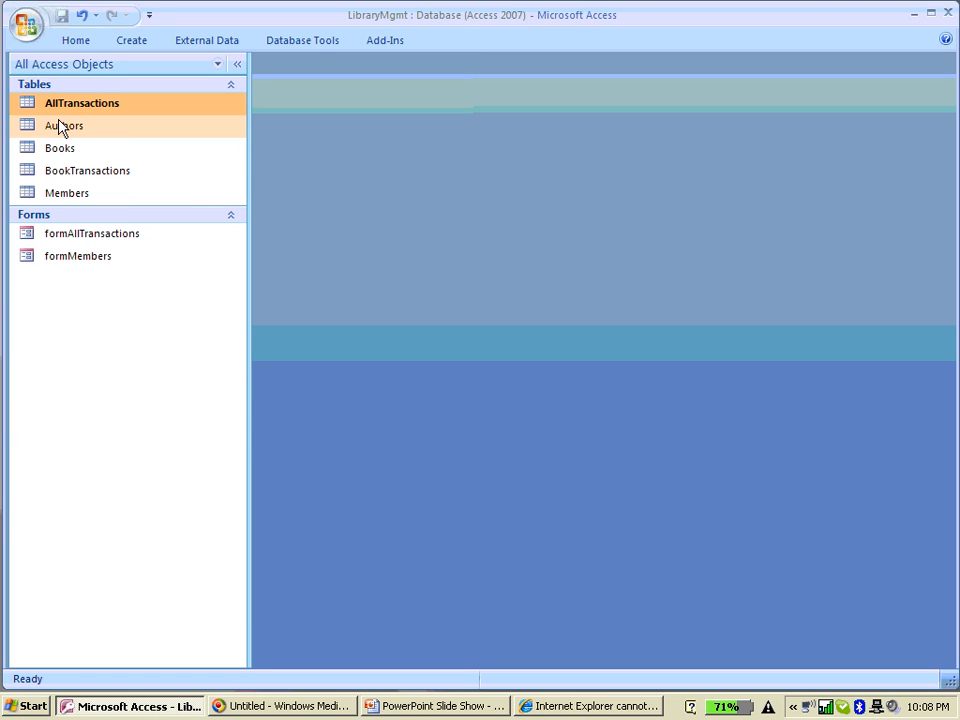
# - Open the Members table, check the new member's last name and sex, and close the table
pyautogui.click(83, 199)
pyautogui.doubleClick(83, 204)
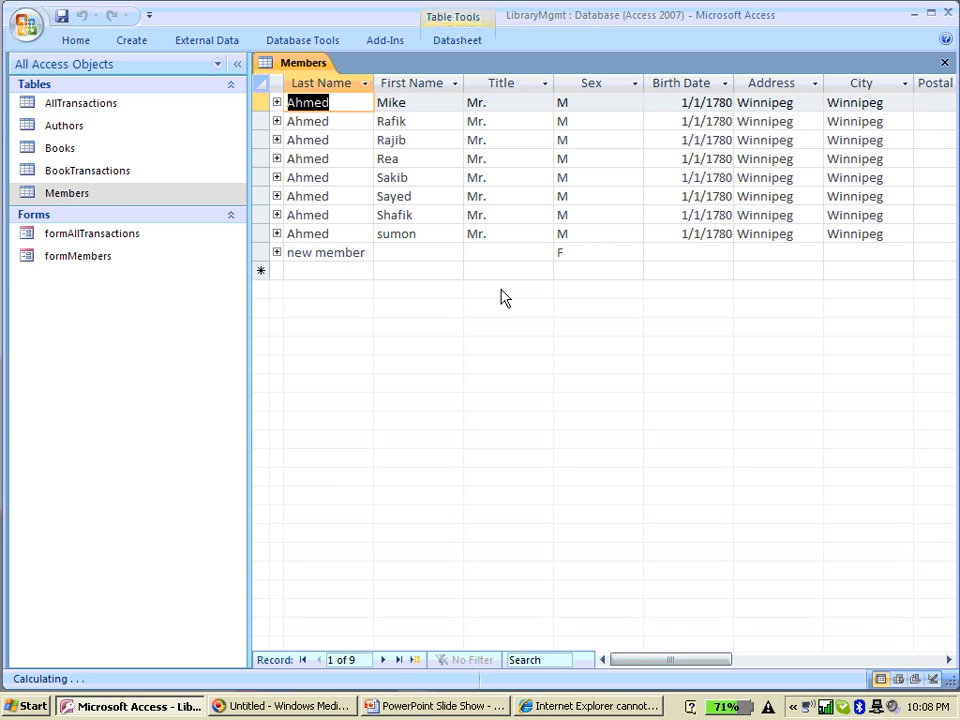
pyautogui.click(366, 252)
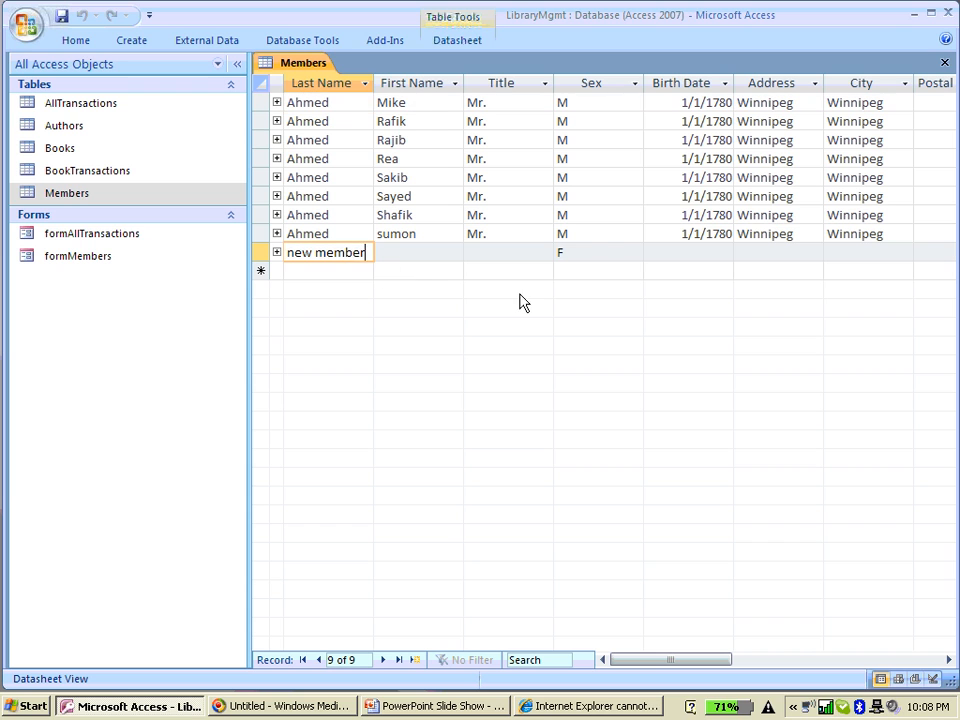
pyautogui.click(589, 250)
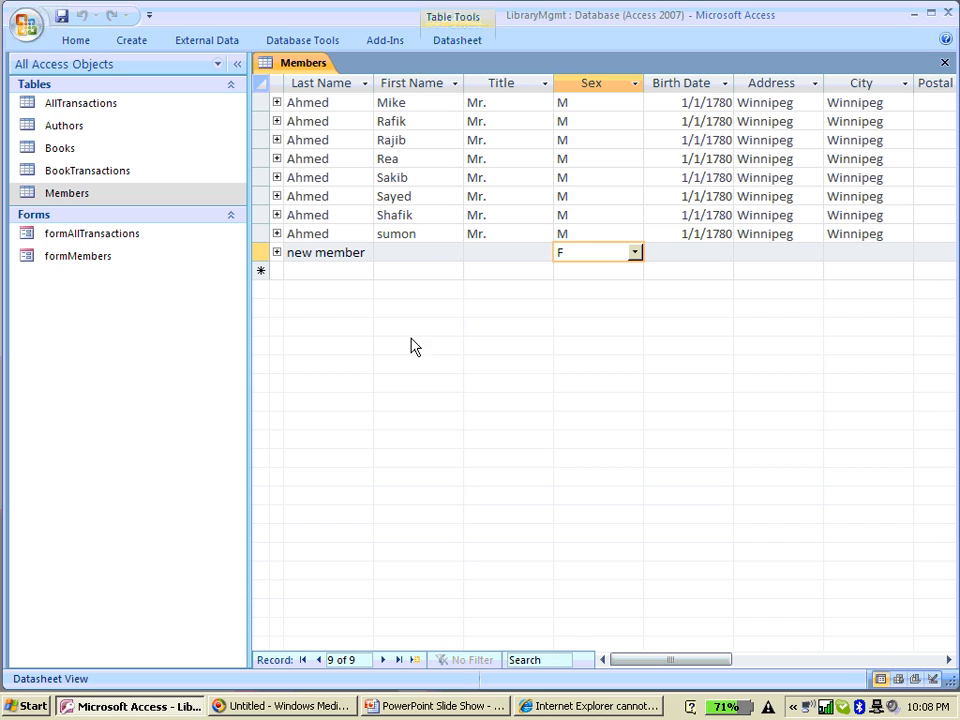
pyautogui.rightClick(304, 62)
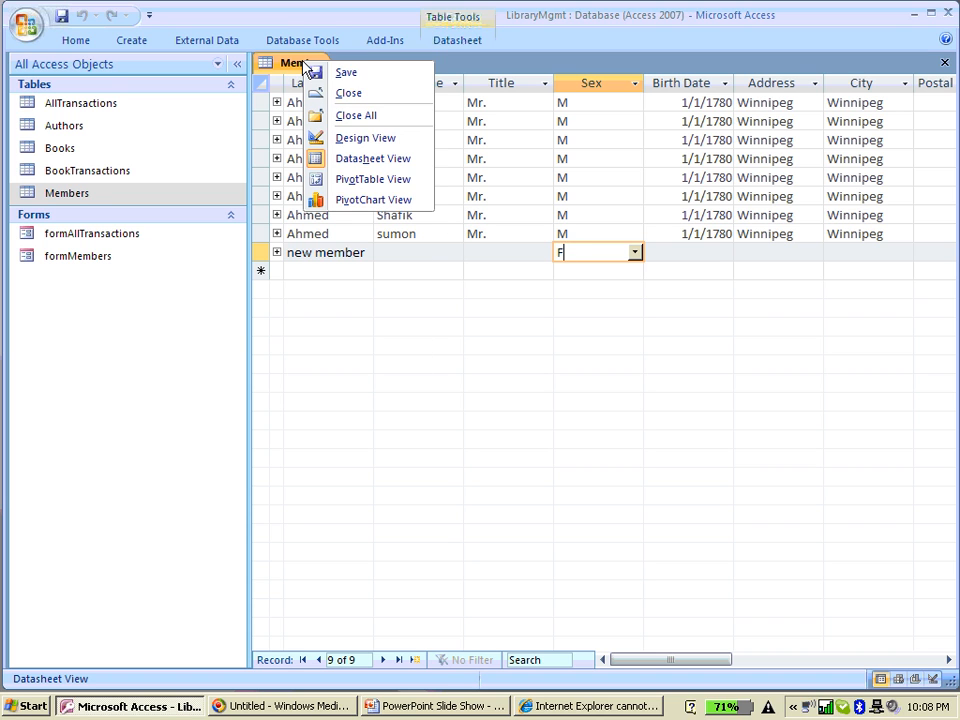
pyautogui.click(338, 92)
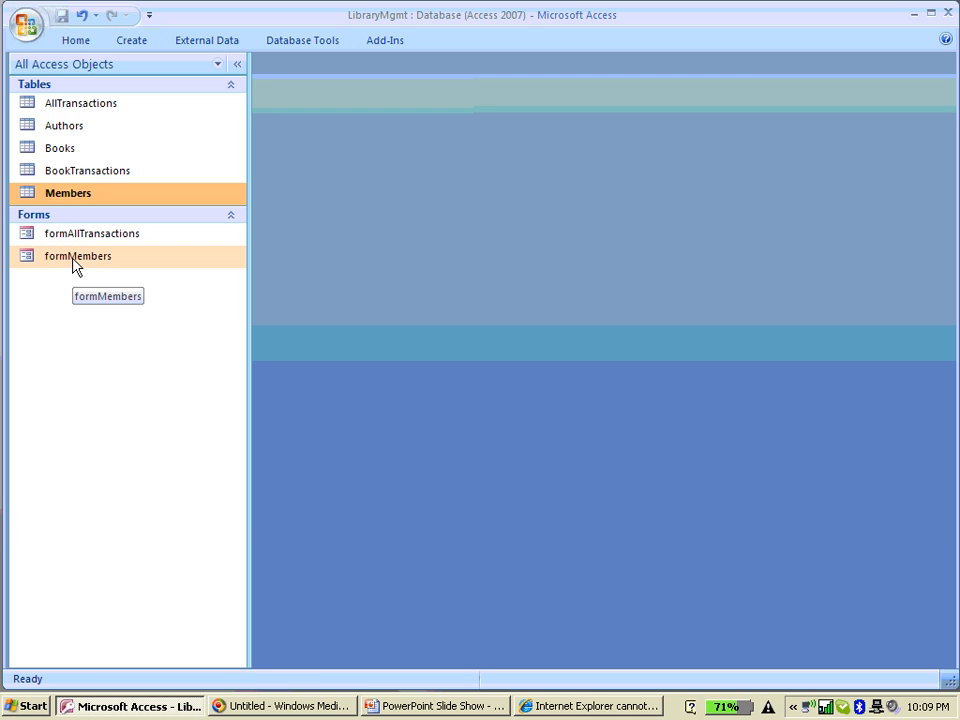
# - Switch to the PowerPoint slide show to read the Lesson 5 outline, and return to Access
pyautogui.click(452, 705)
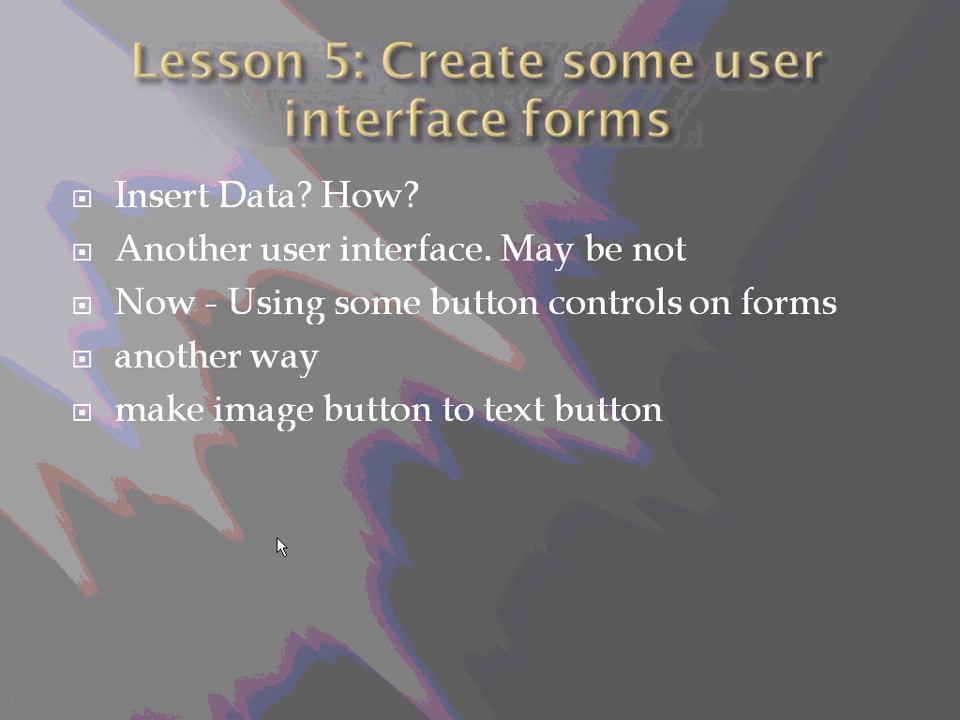
pyautogui.hotkey('alt', 'Tab')
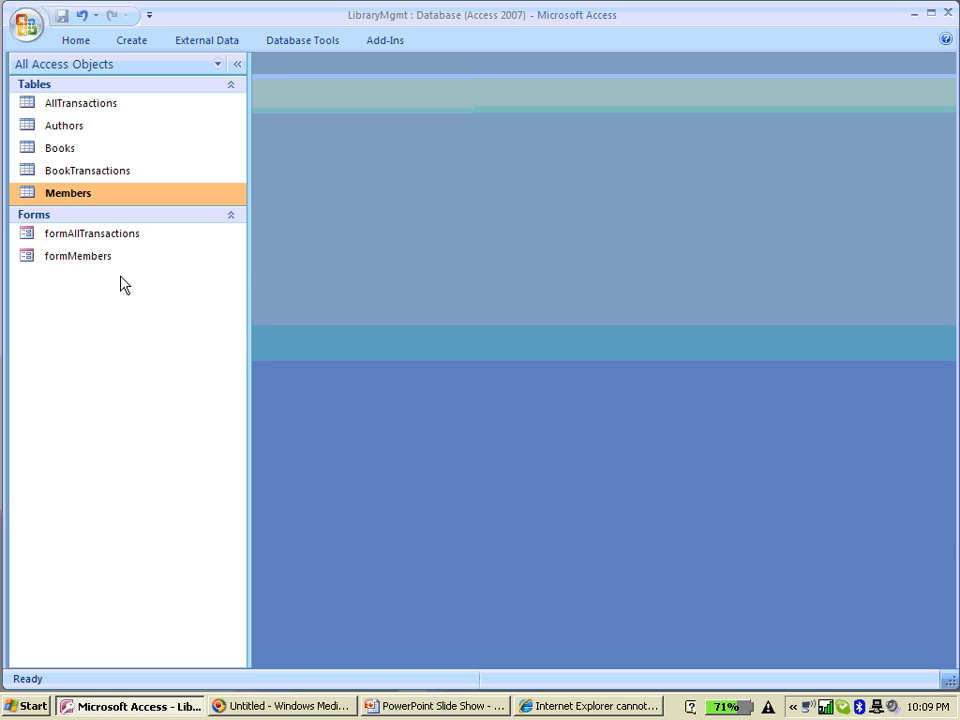
# - Open formMembers and display it in Design View
pyautogui.click(91, 262)
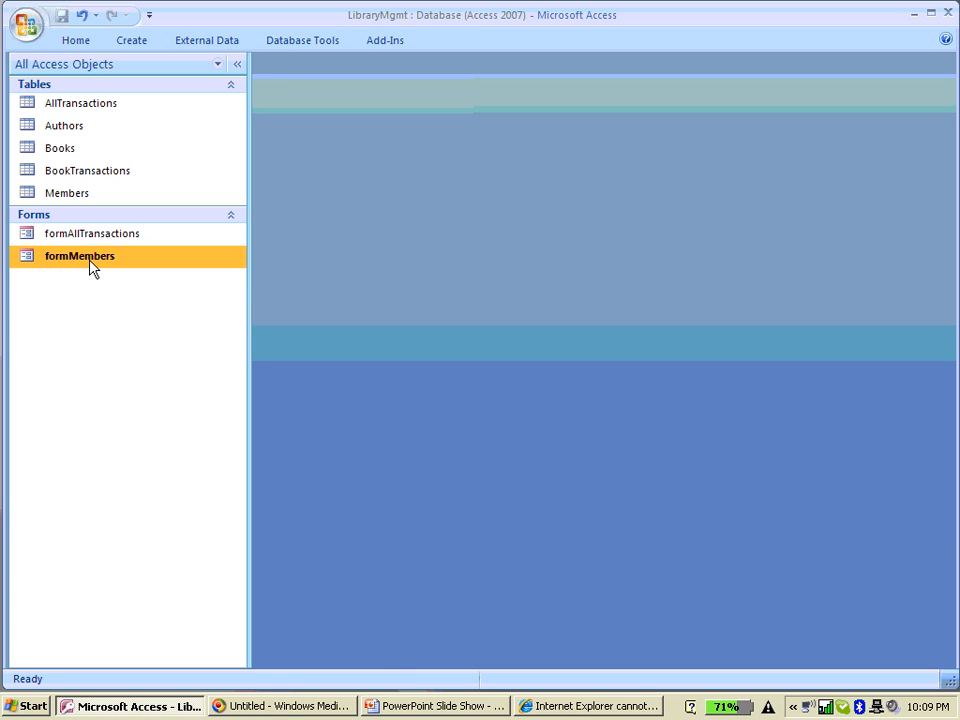
pyautogui.doubleClick(91, 262)
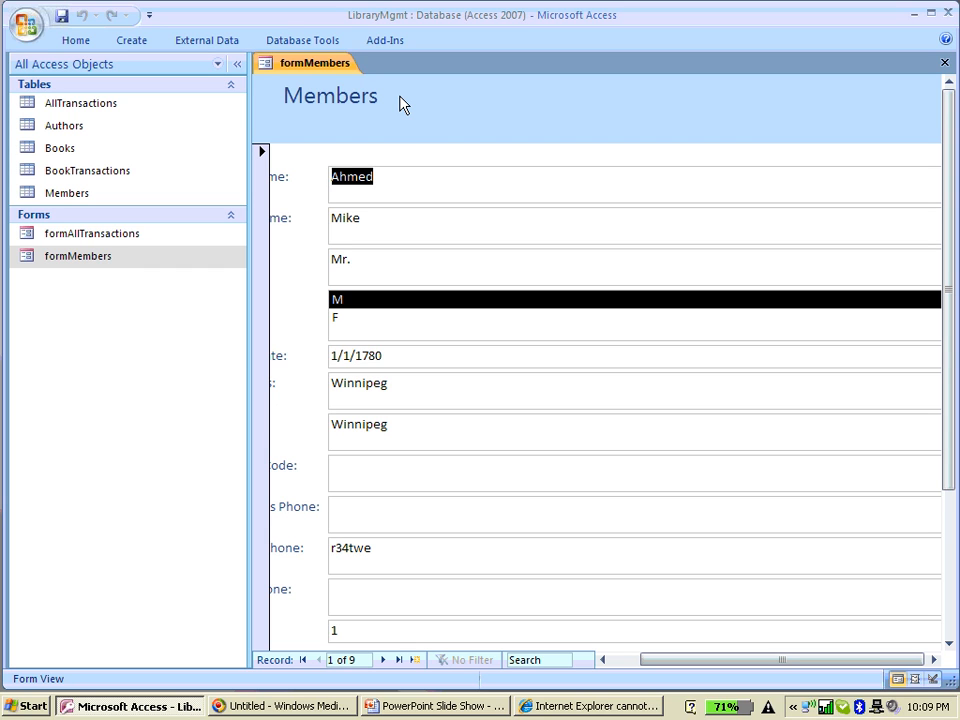
pyautogui.click(410, 186)
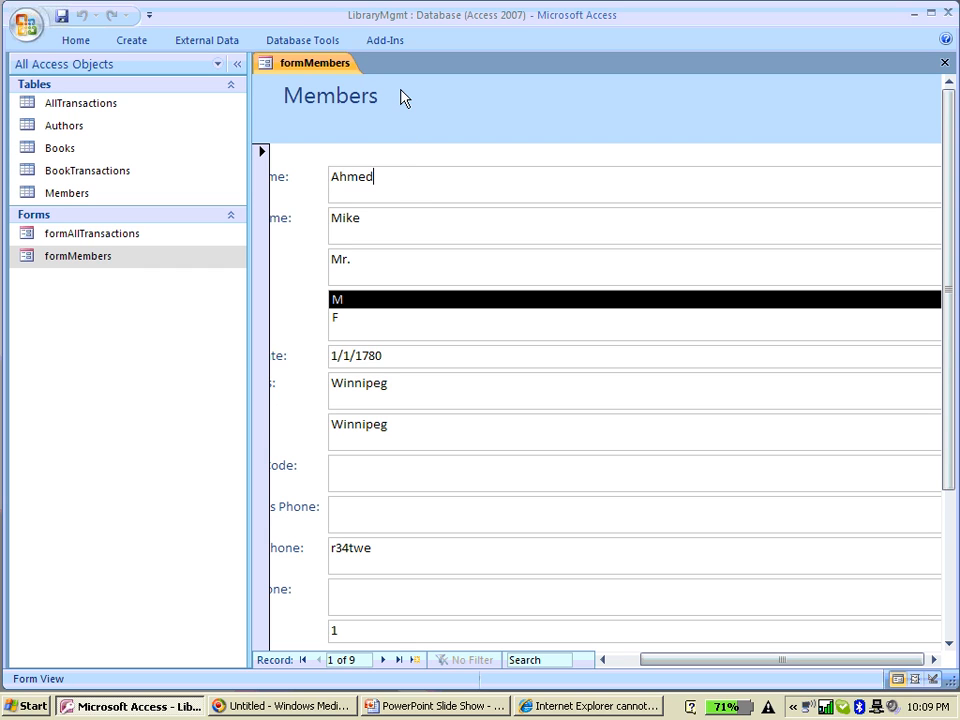
pyautogui.rightClick(314, 65)
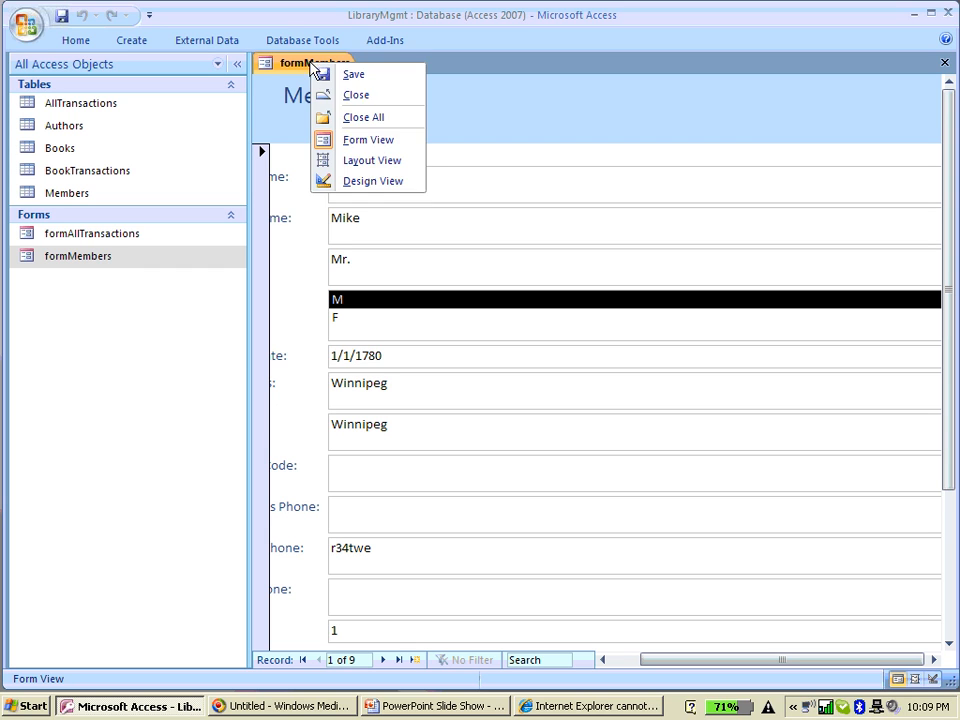
pyautogui.click(392, 182)
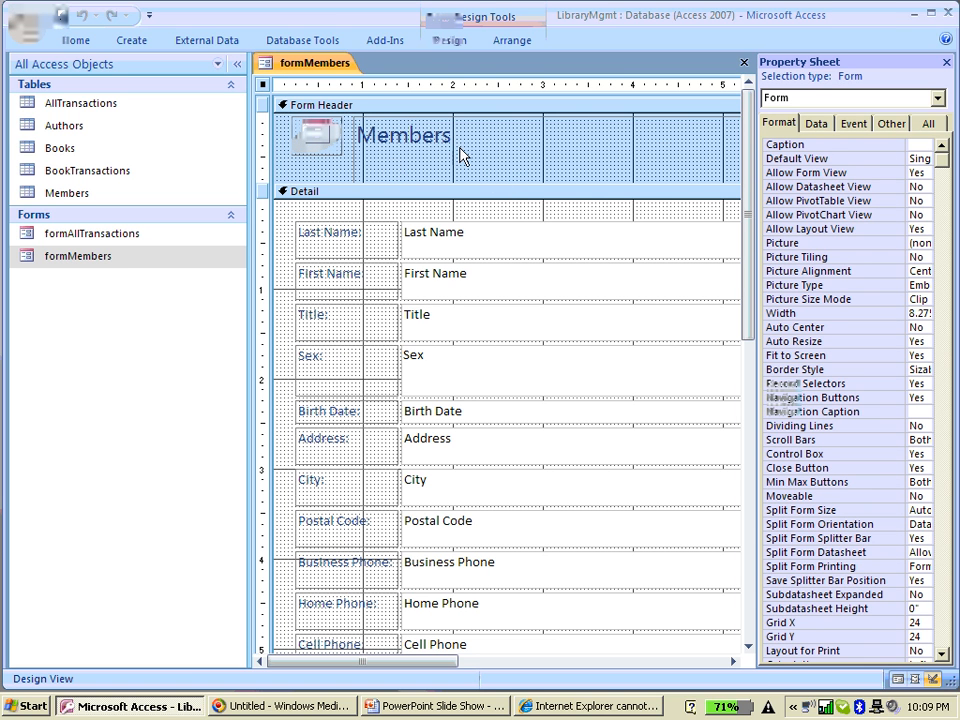
# - Place a command button in the form header beside the Members title, about 2.96" from the form's left edge
pyautogui.click(450, 42)
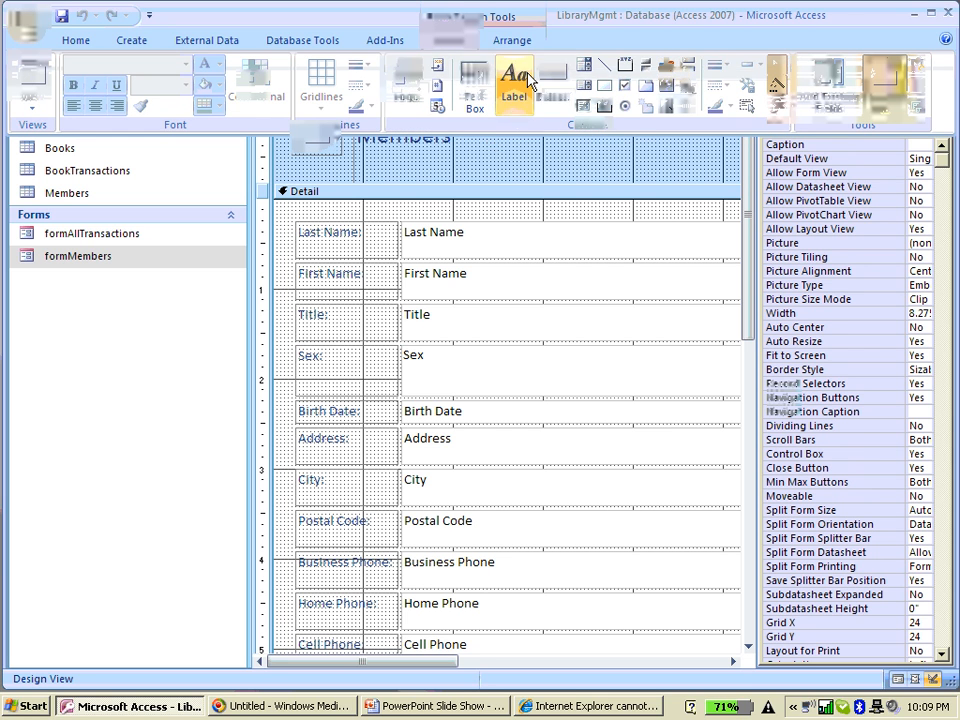
pyautogui.click(552, 80)
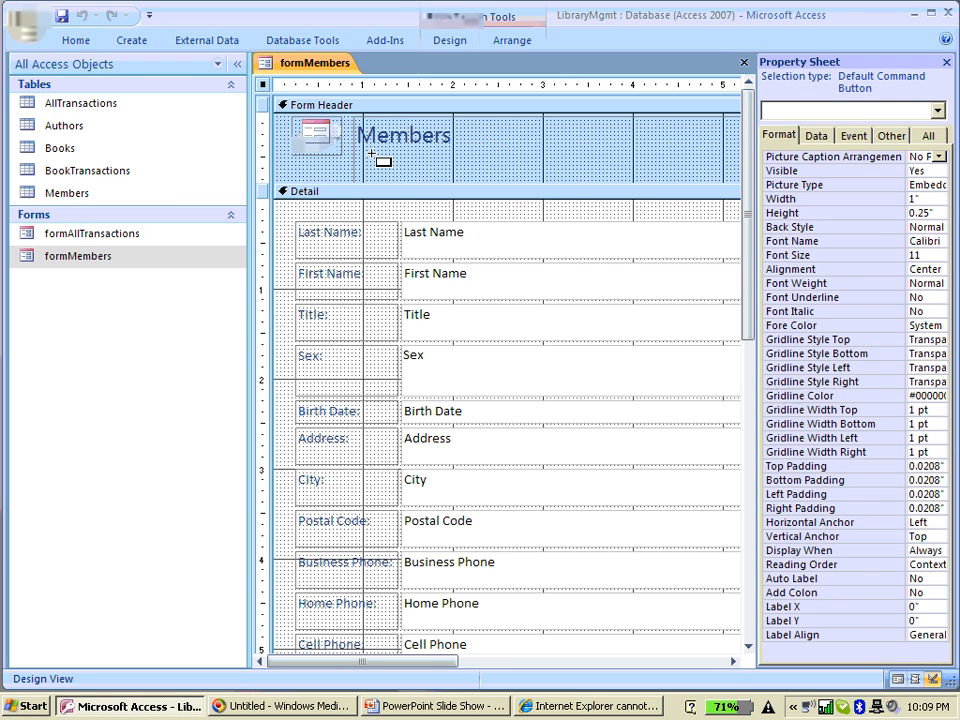
pyautogui.click(540, 116)
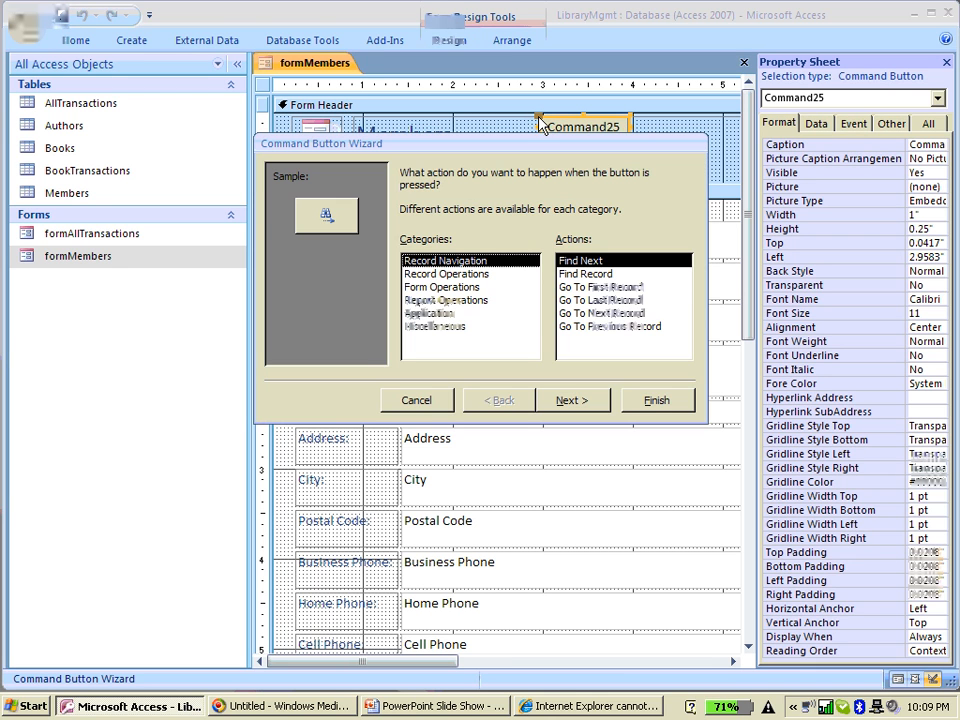
# - Assign the button the Open Form action from Form Operations, targeting formAllTransactions and showing all the records
pyautogui.click(441, 287)
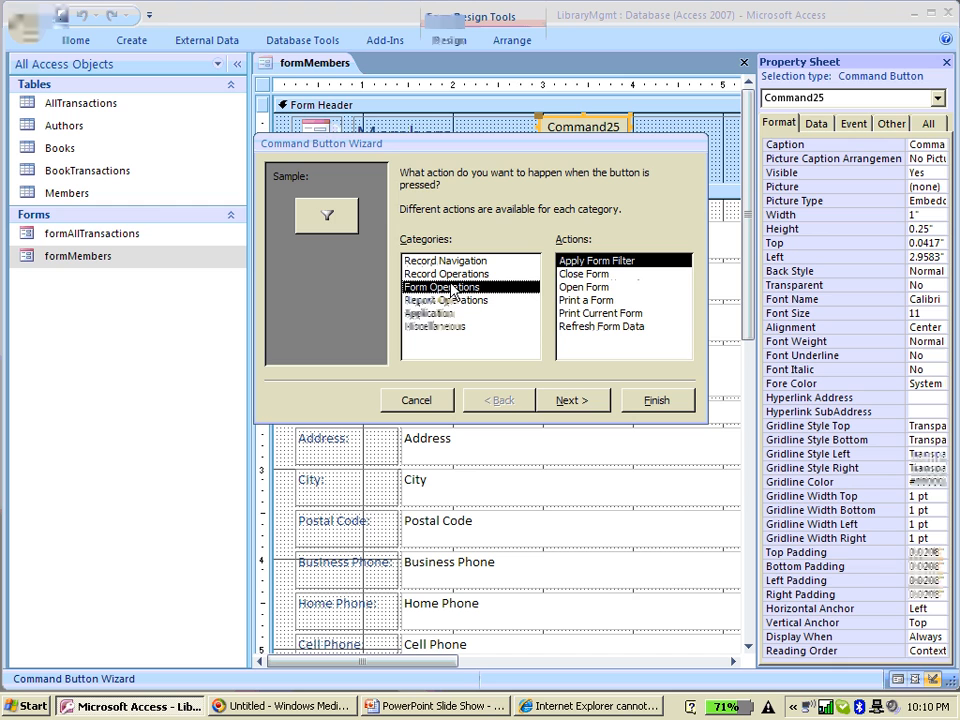
pyautogui.click(563, 289)
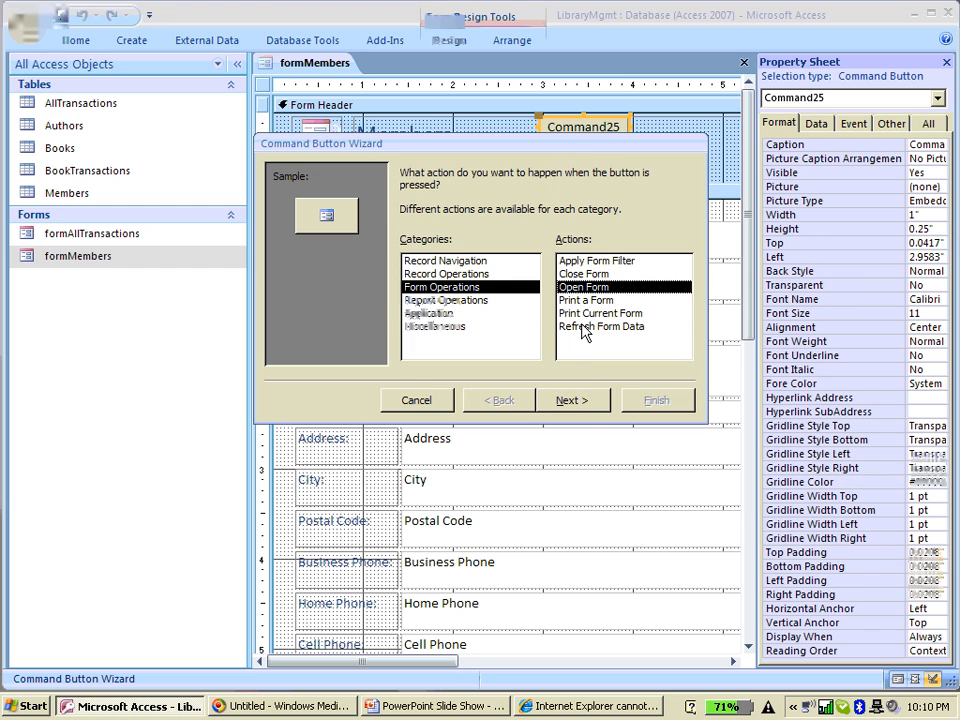
pyautogui.click(568, 399)
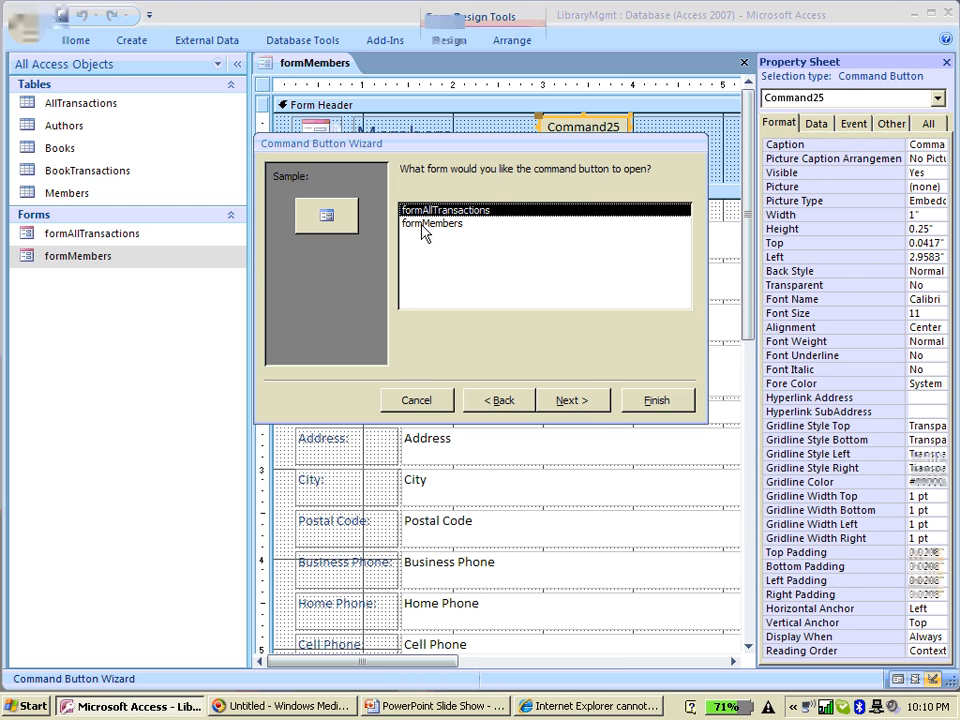
pyautogui.click(589, 401)
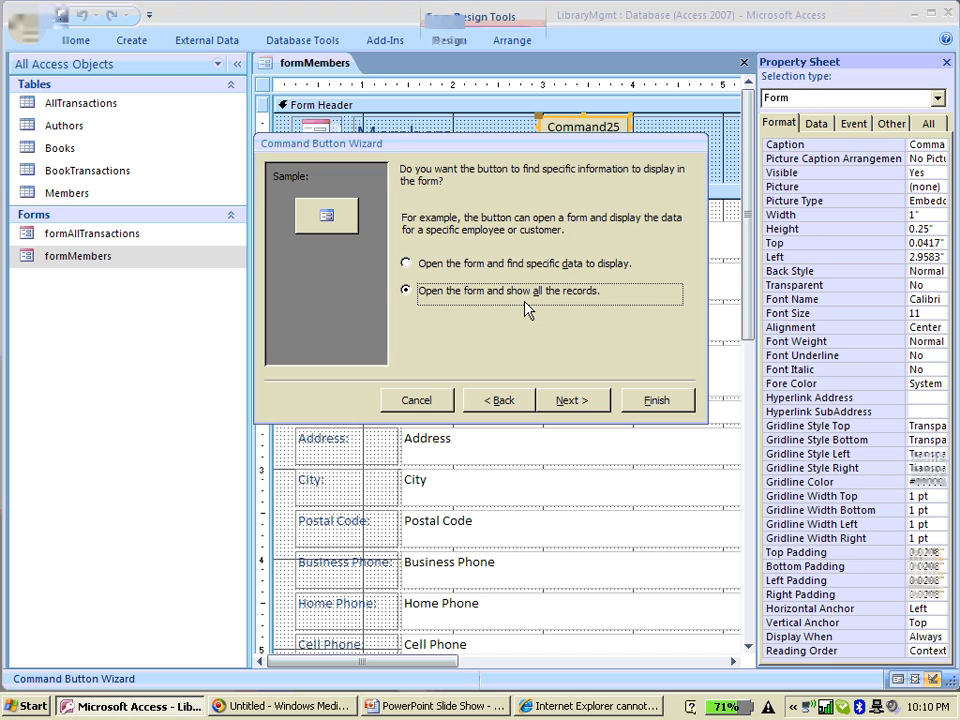
pyautogui.click(578, 400)
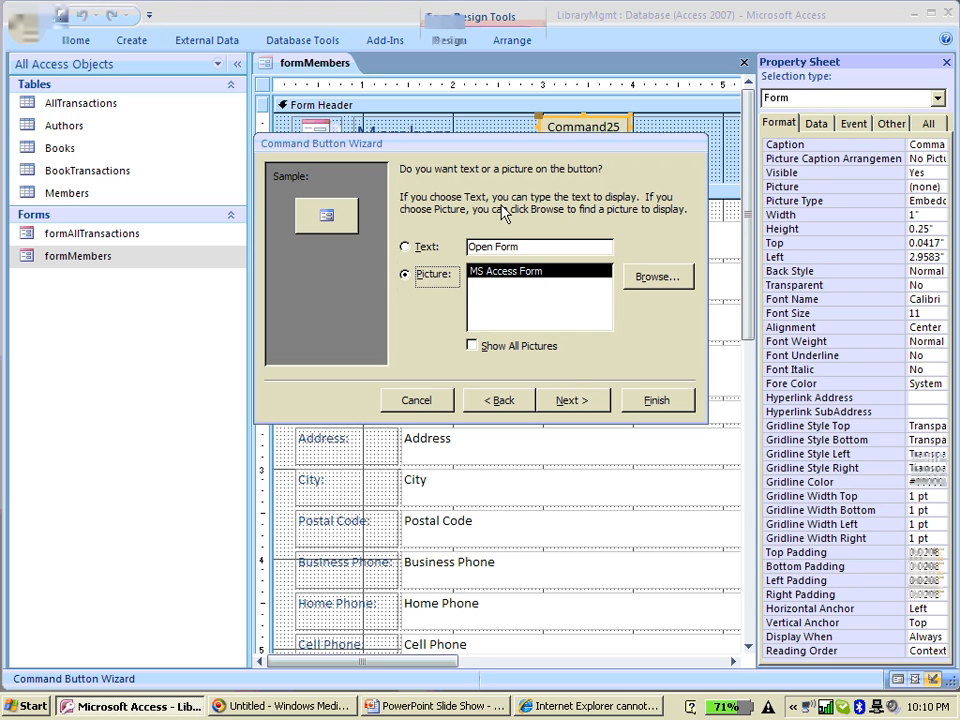
# - Choose text instead of a picture for the button and set its text to "Open Transaction Form"
pyautogui.click(415, 249)
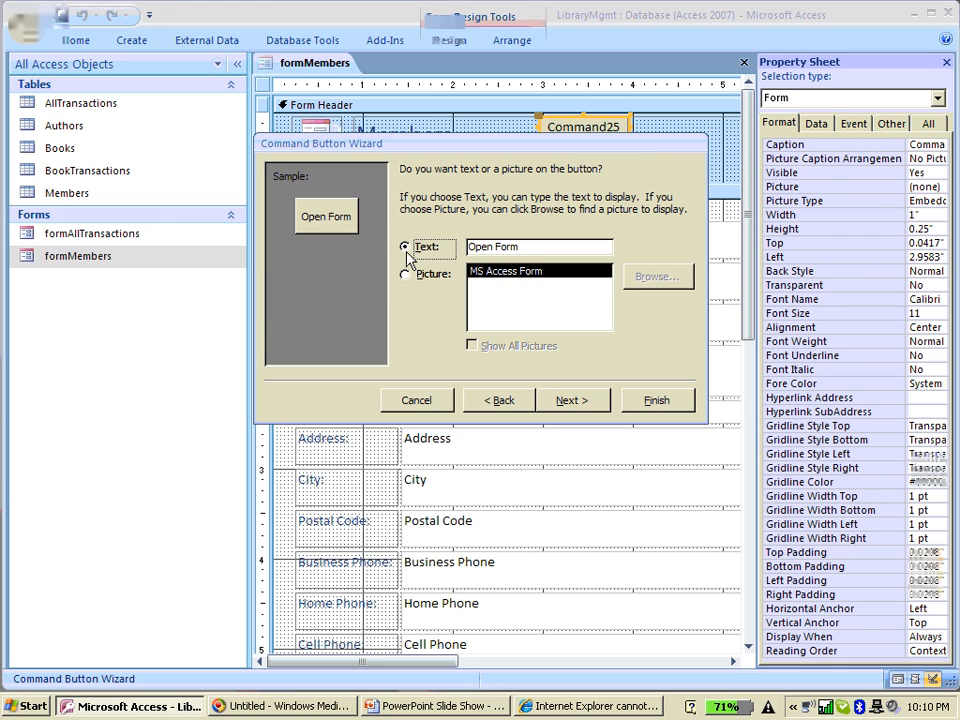
pyautogui.click(418, 248)
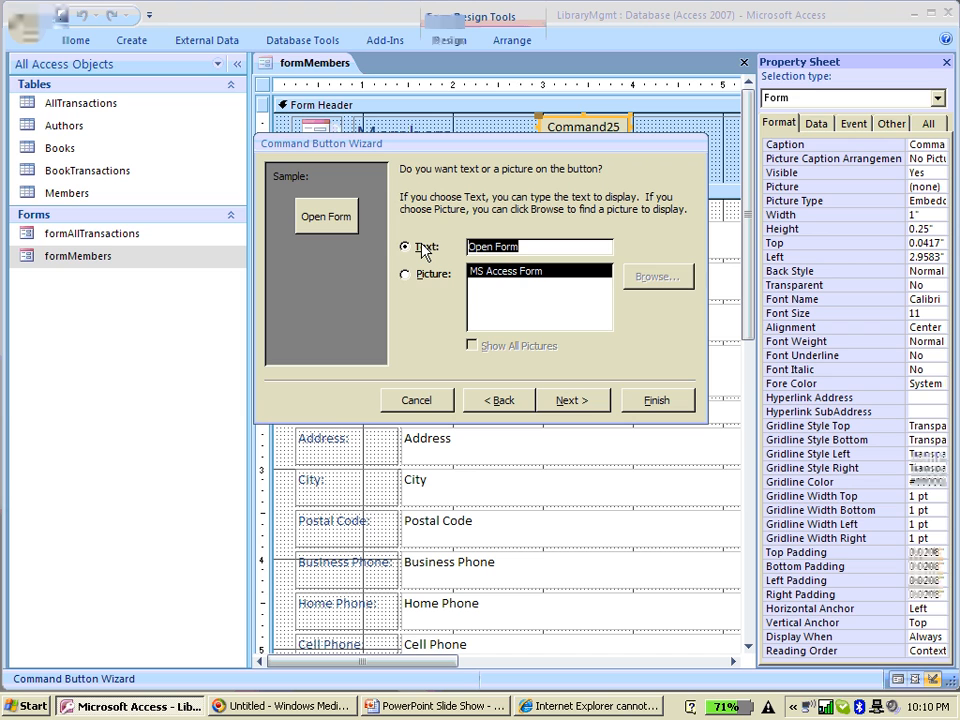
pyautogui.press('End')
pyautogui.press('BackSpace')
pyautogui.press('BackSpace')
pyautogui.press('BackSpace')
pyautogui.press('BackSpace')
pyautogui.press('BackSpace')
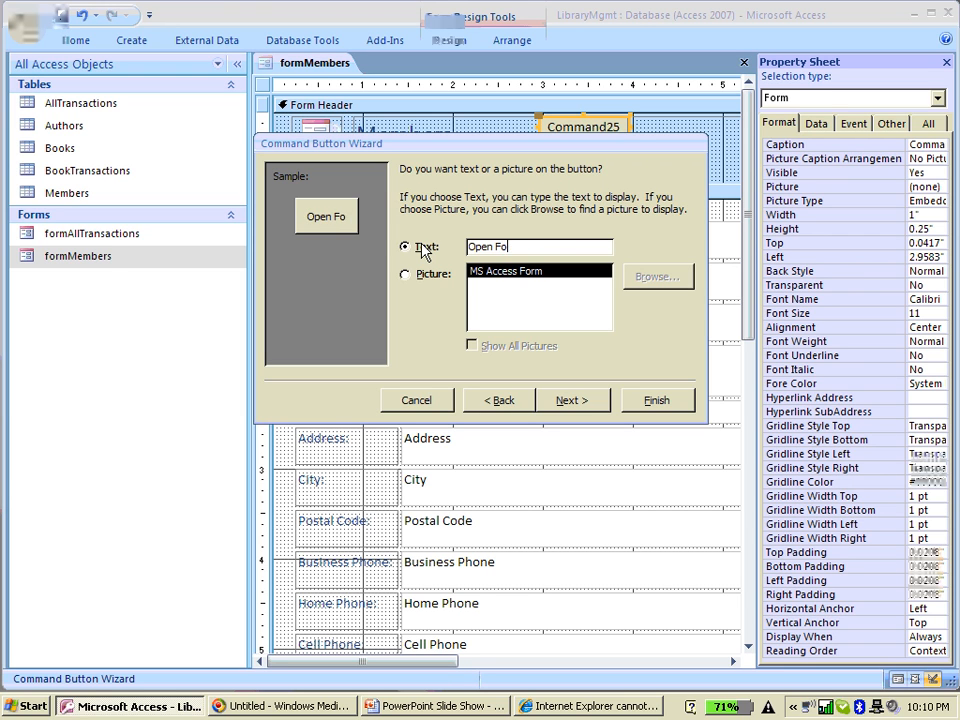
pyautogui.write('Transaction ')
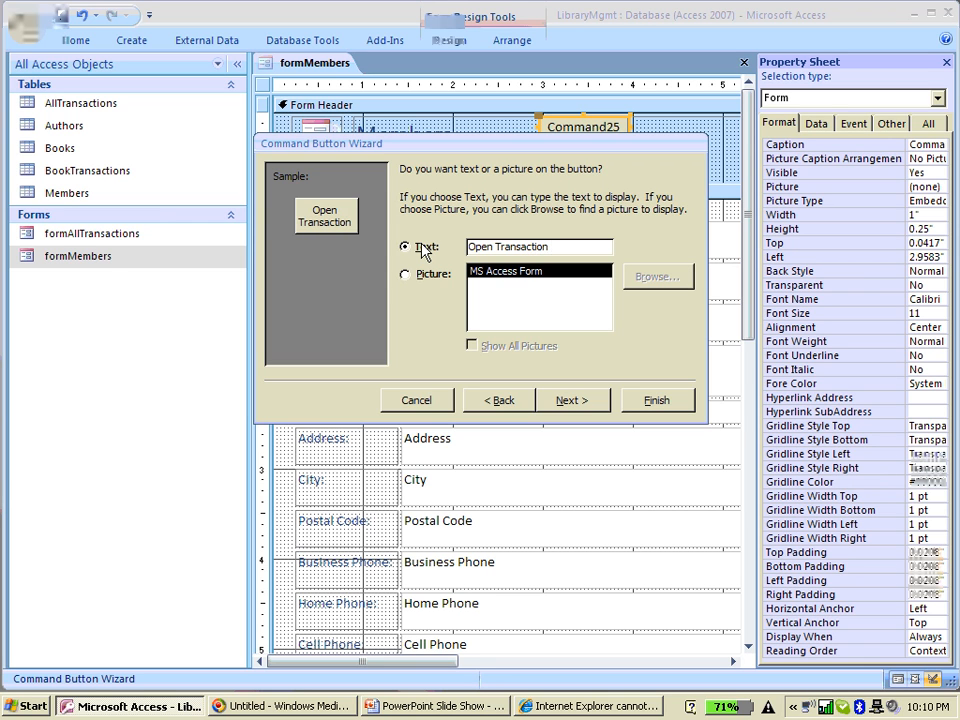
pyautogui.write('Form')
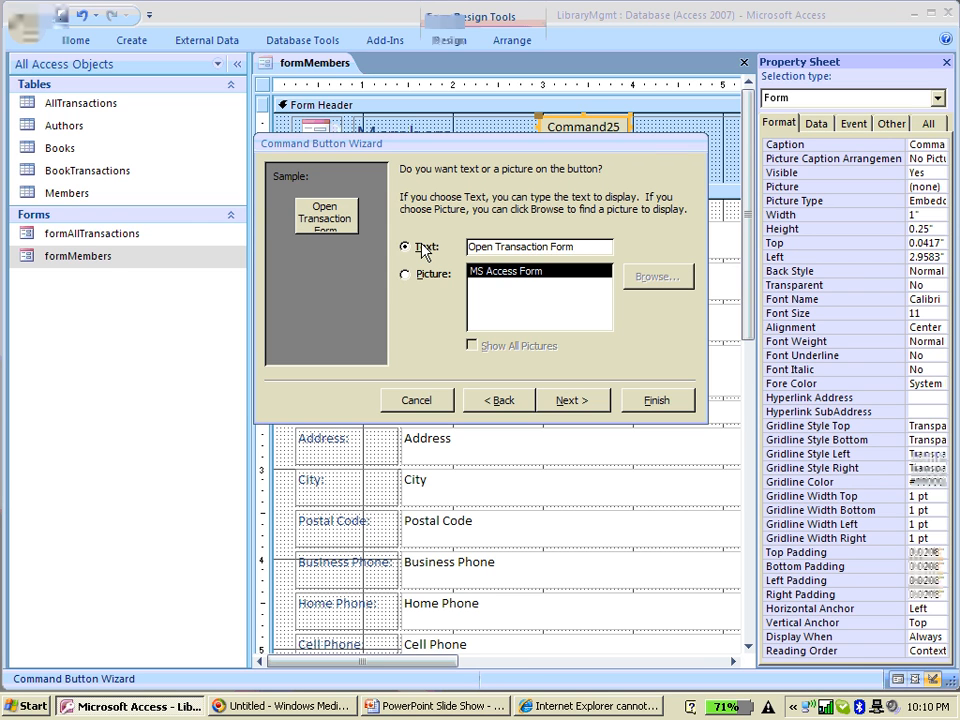
# - Name the command button btnTransaction and finish the Command Button Wizard
pyautogui.click(587, 402)
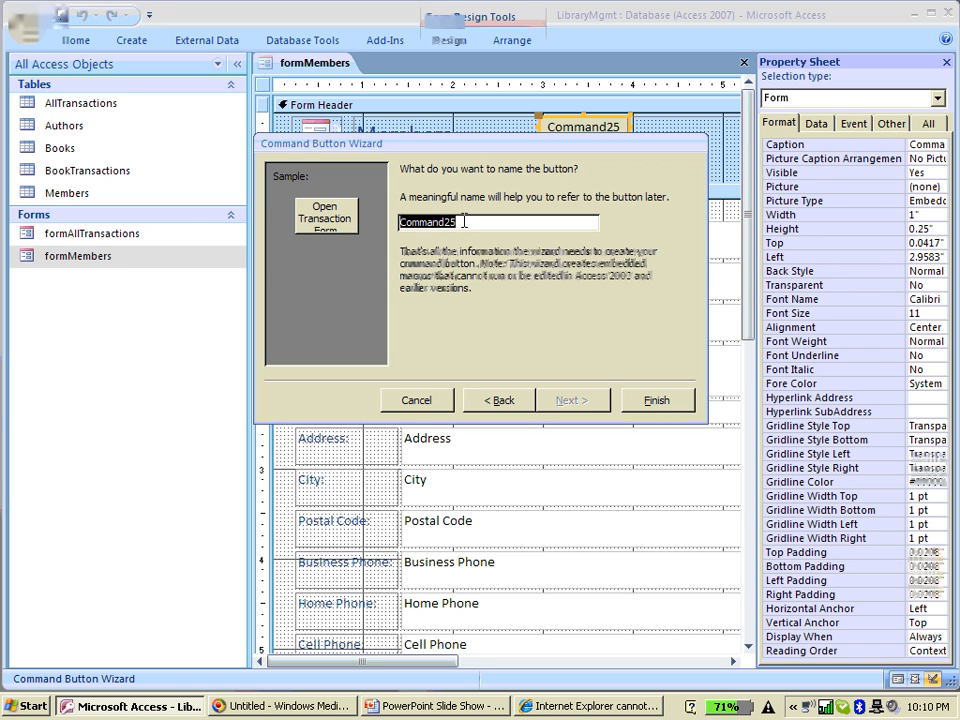
pyautogui.write('btnTrans')
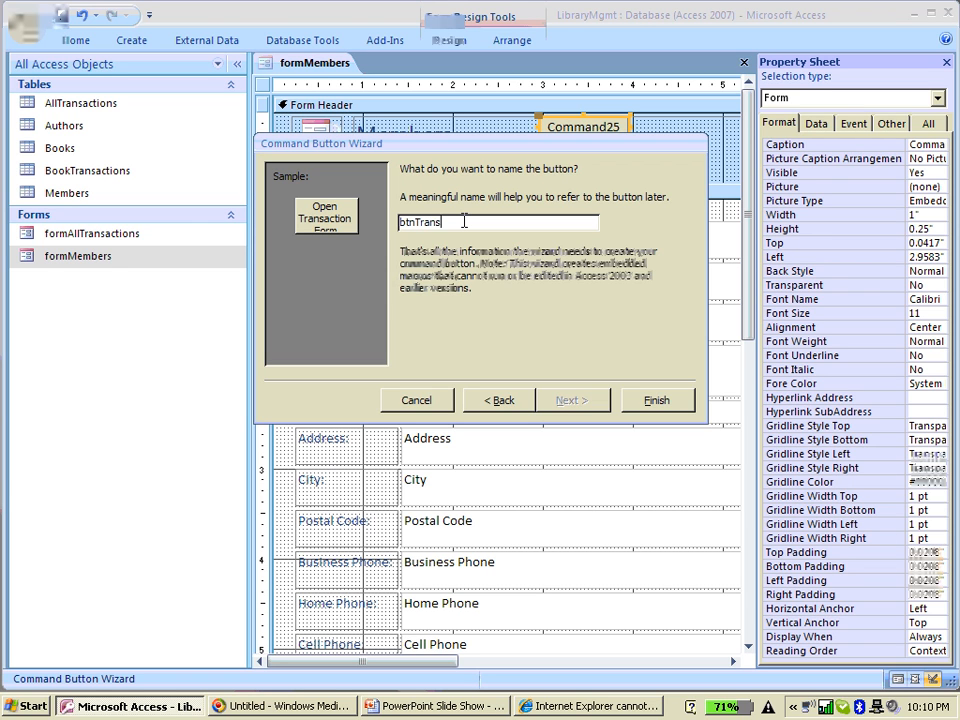
pyautogui.write('action')
pyautogui.click(656, 404)
pyautogui.click(492, 158)
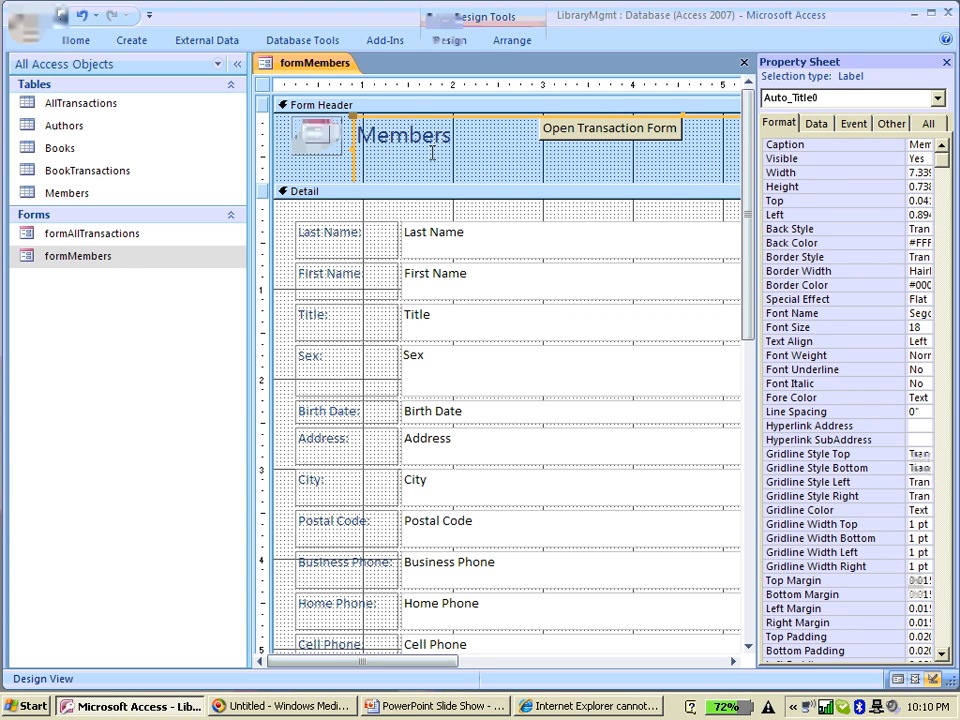
# - Display formMembers in Form View, test its Open Transaction Form button, and return to formMembers
pyautogui.rightClick(310, 65)
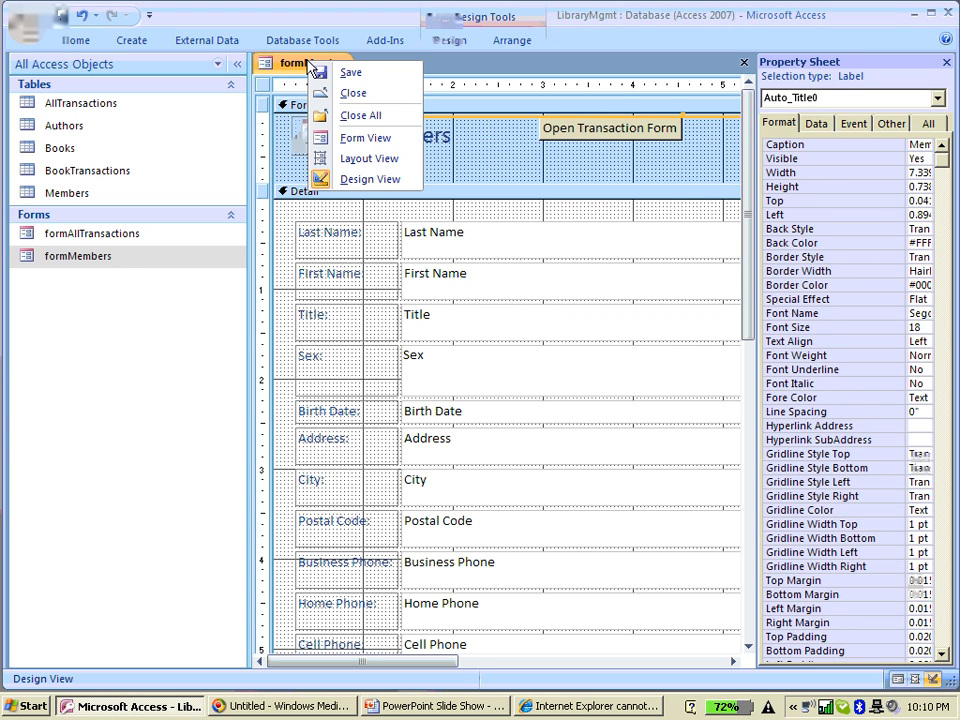
pyautogui.click(368, 138)
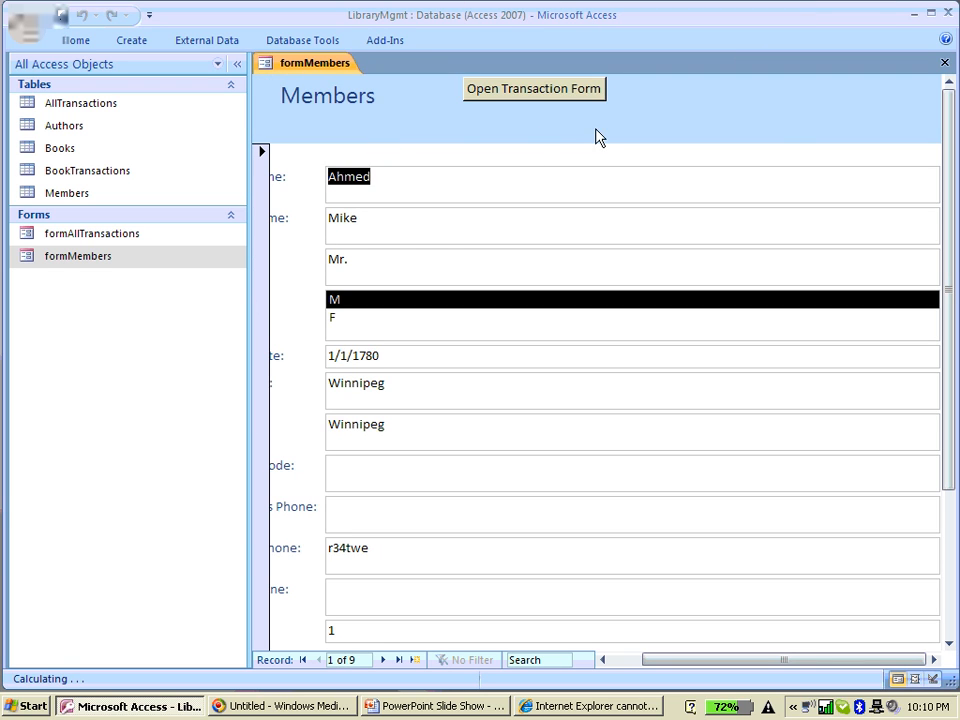
pyautogui.click(528, 96)
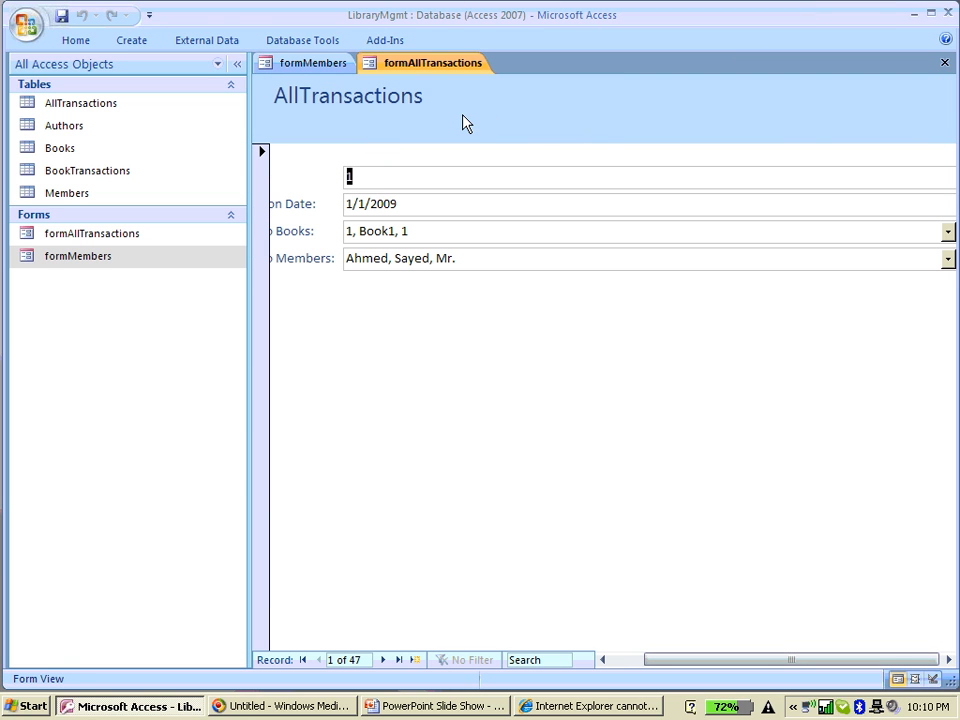
pyautogui.click(300, 64)
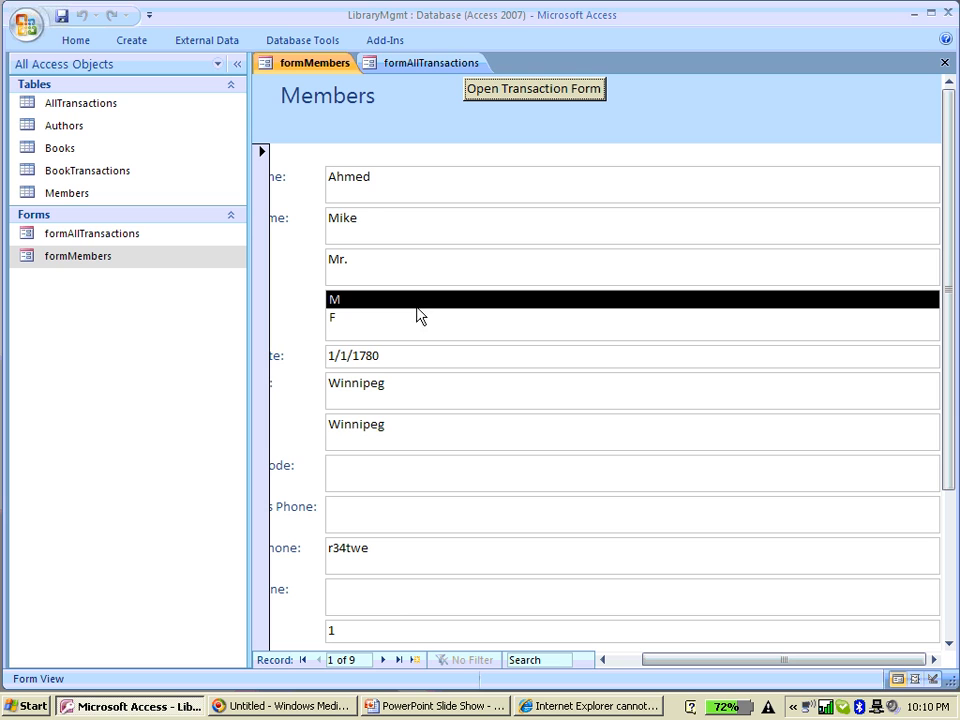
# - Browse the member records to the last one and open the transactions form with the Open Transaction Form button
pyautogui.click(383, 660)
pyautogui.click(383, 660)
pyautogui.click(383, 660)
pyautogui.click(383, 660)
pyautogui.click(383, 660)
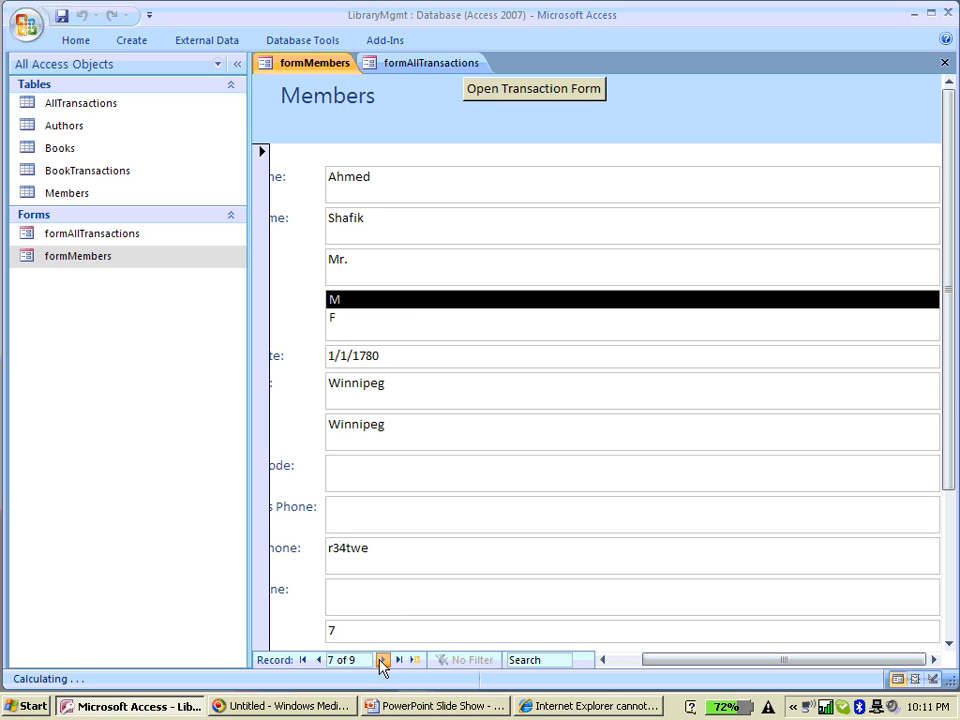
pyautogui.click(383, 660)
pyautogui.click(383, 660)
pyautogui.click(383, 660)
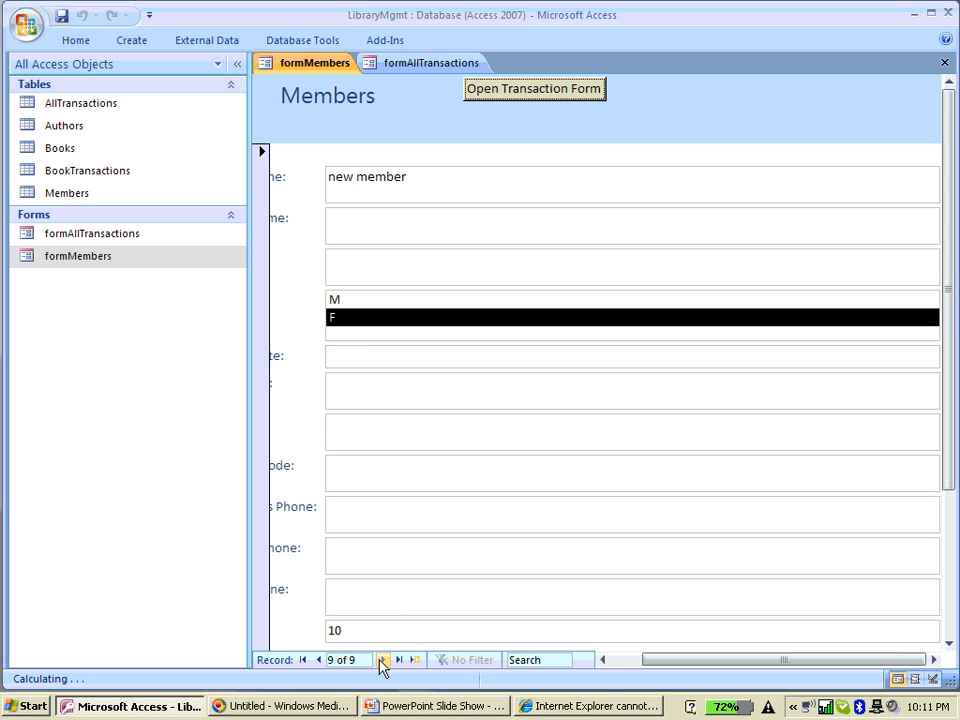
pyautogui.click(509, 92)
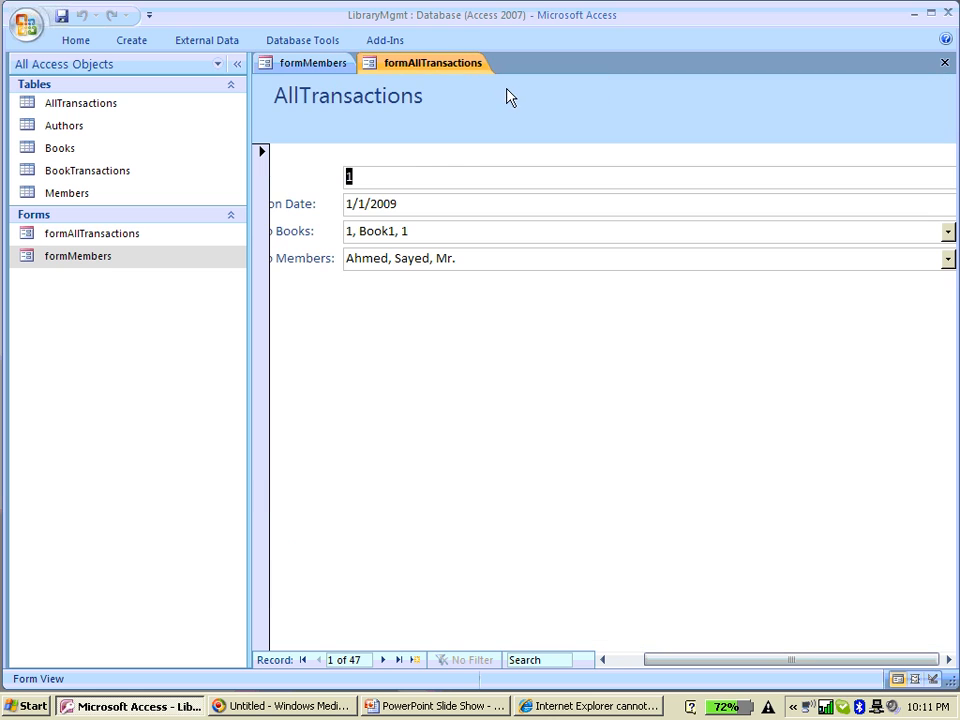
# - Go to a new blank record in formAllTransactions and move through its fields to Lookup to Members
pyautogui.click(630, 660)
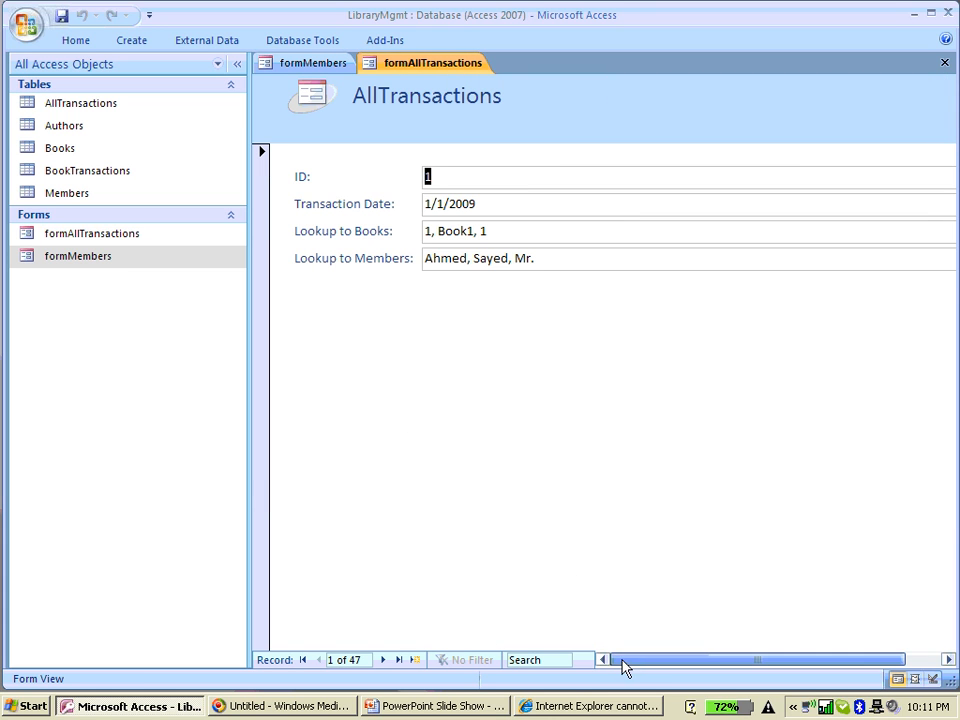
pyautogui.click(414, 660)
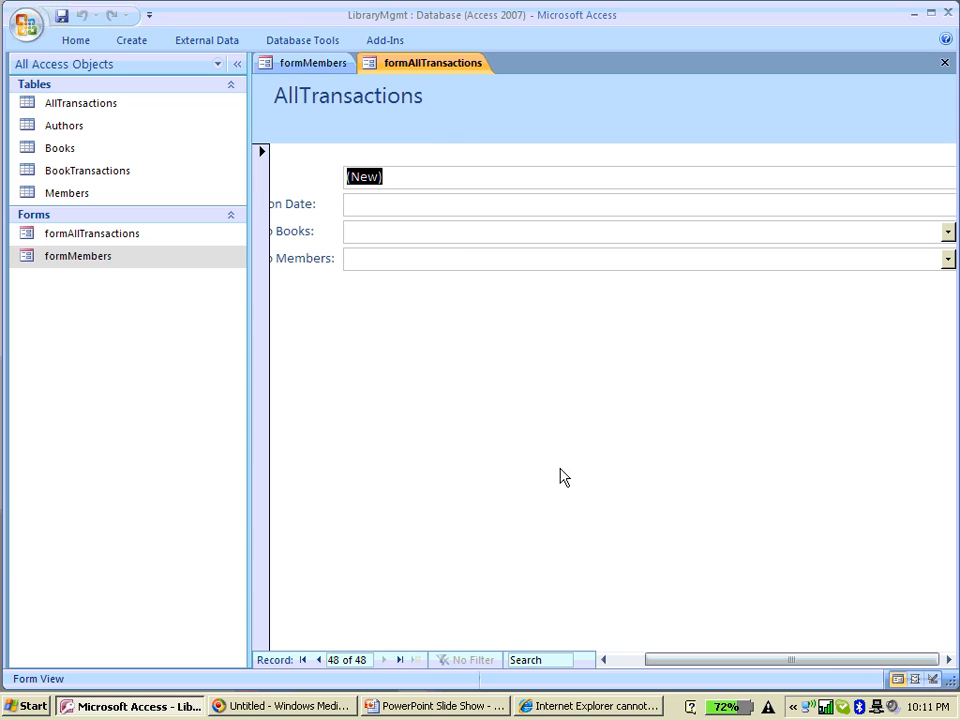
pyautogui.click(623, 661)
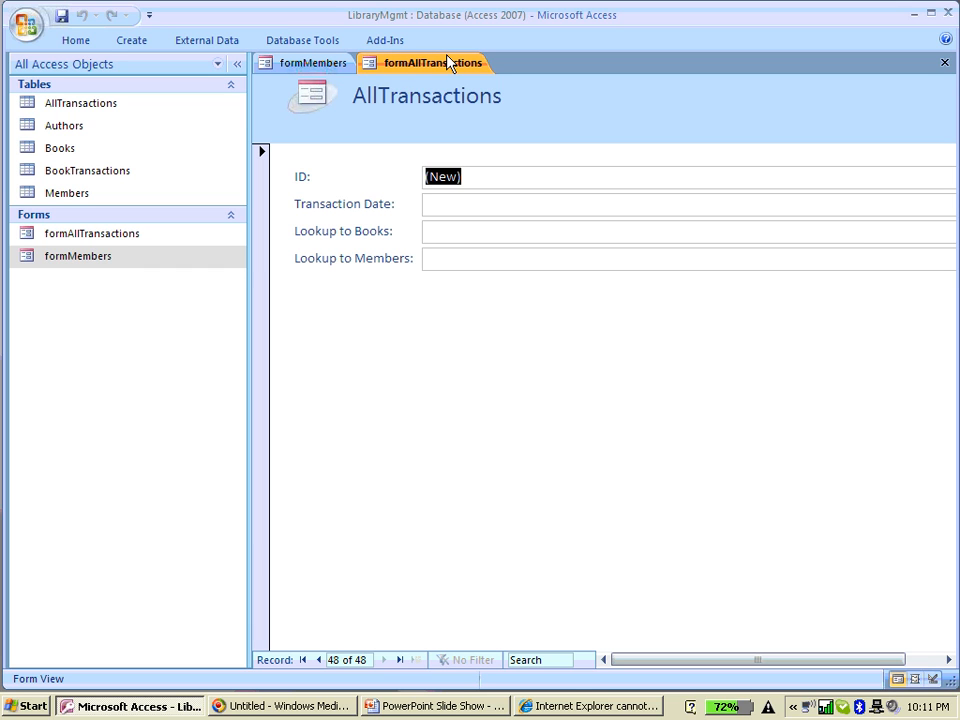
pyautogui.press('Tab')
pyautogui.press('Tab')
pyautogui.press('Tab')
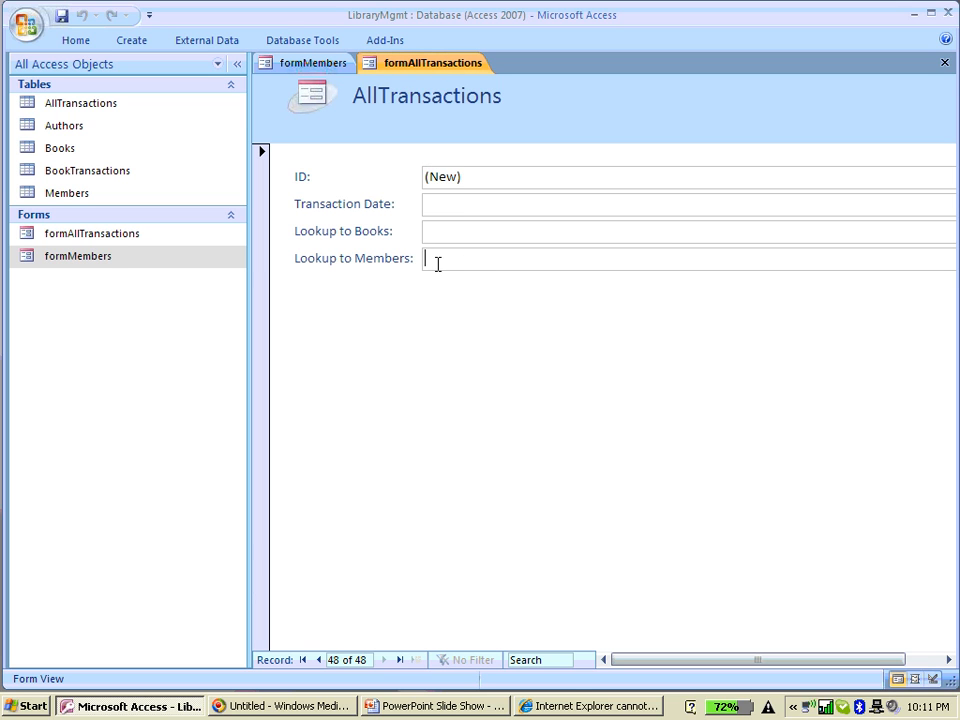
# - Display formAllTransactions in Design View and generate an automatic form from it
pyautogui.rightClick(445, 72)
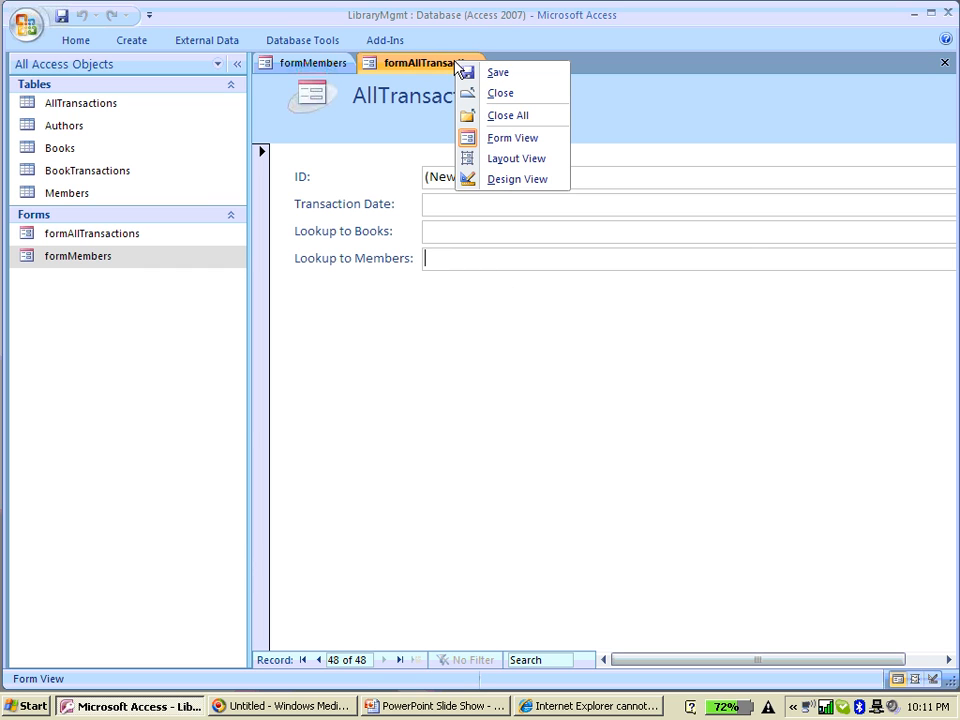
pyautogui.click(505, 181)
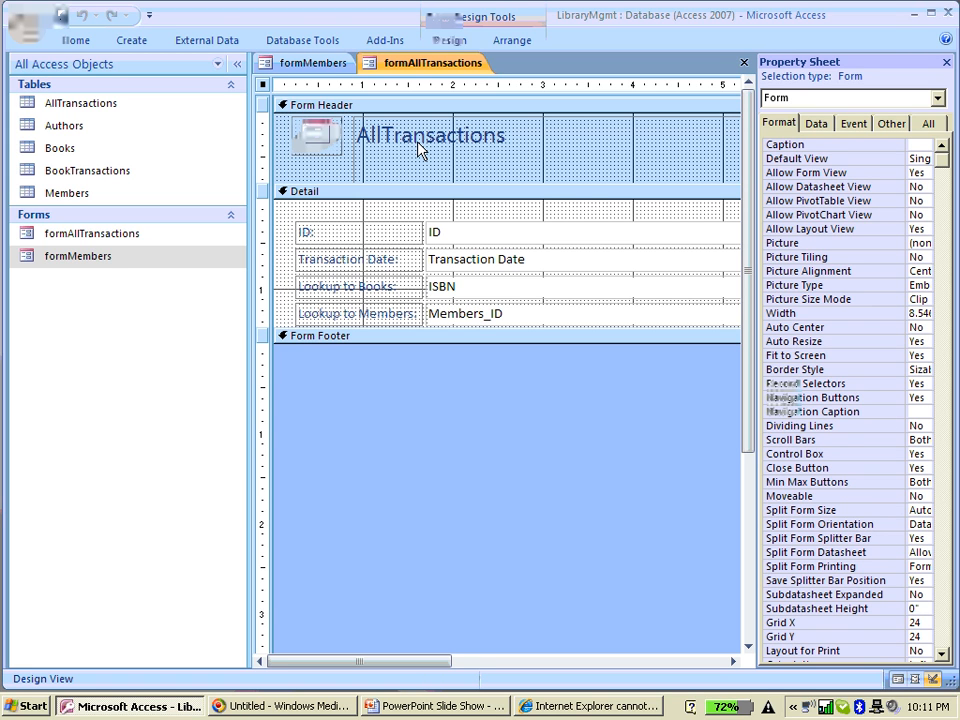
pyautogui.click(133, 45)
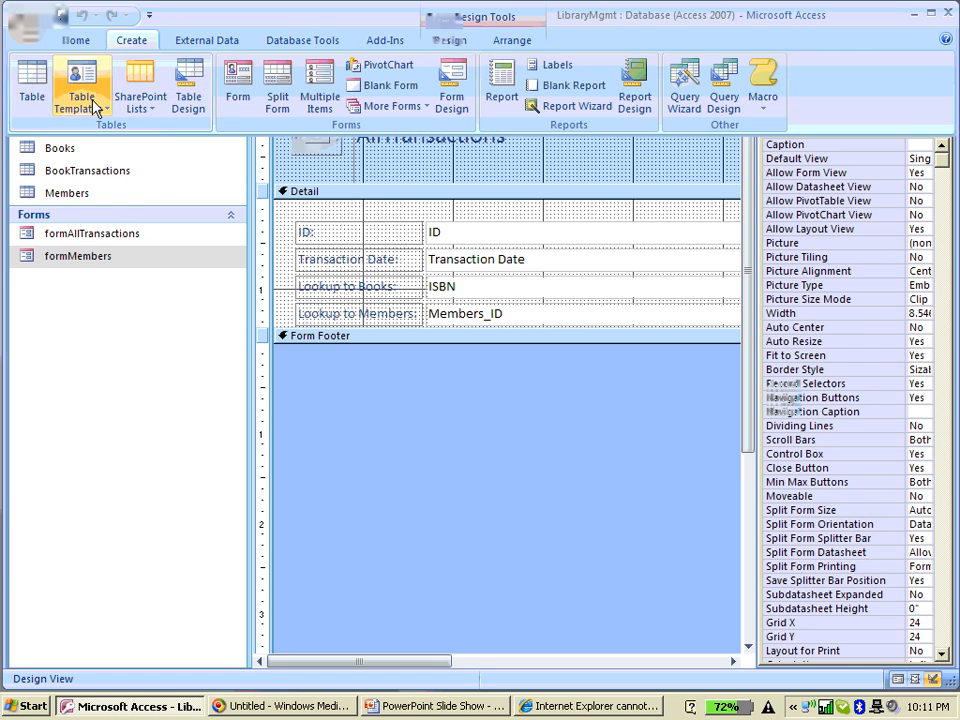
pyautogui.click(237, 100)
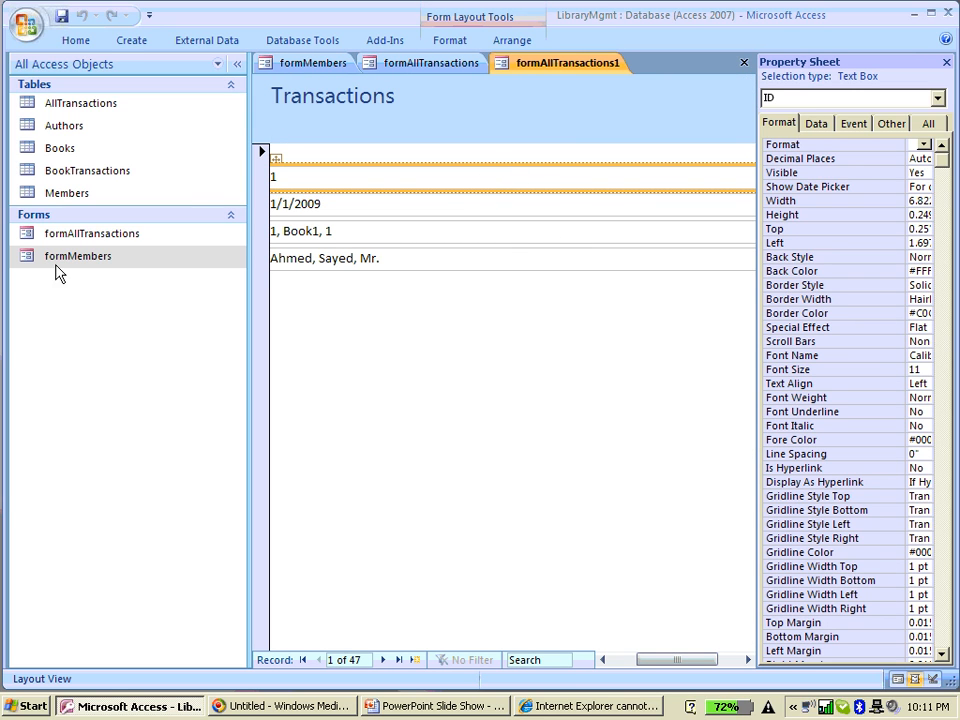
# - Try to close all open forms, saving the formMembers design and cancelling the save of formAllTransactions1
pyautogui.rightClick(587, 66)
pyautogui.click(640, 112)
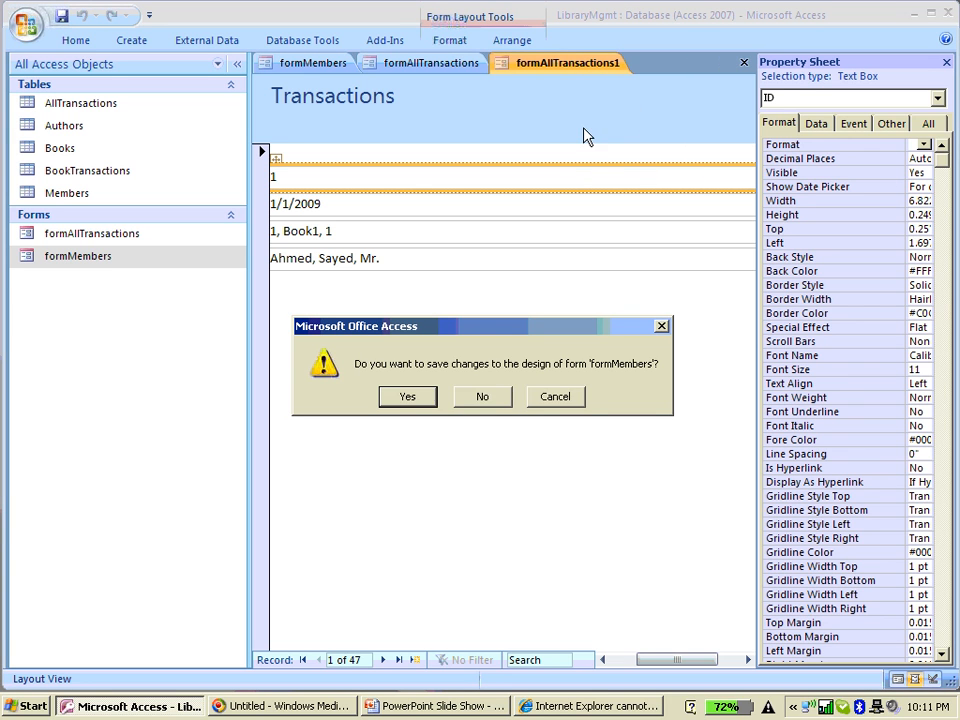
pyautogui.click(420, 397)
pyautogui.click(410, 397)
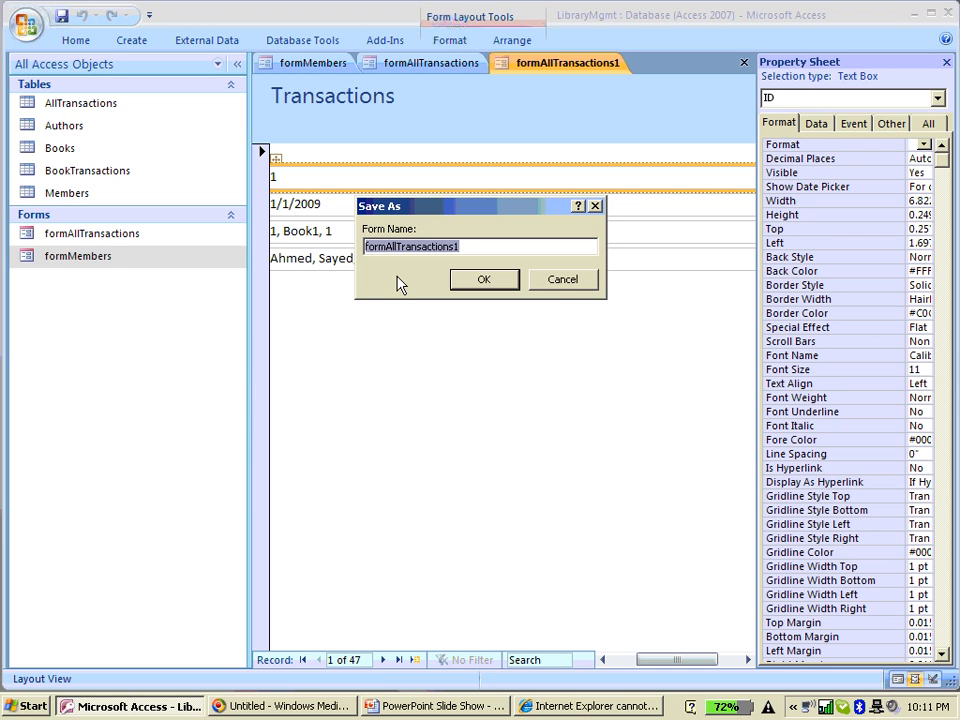
pyautogui.click(562, 281)
# - Close formAllTransactions1 and all the remaining open forms
pyautogui.rightClick(582, 67)
pyautogui.click(626, 97)
pyautogui.click(405, 396)
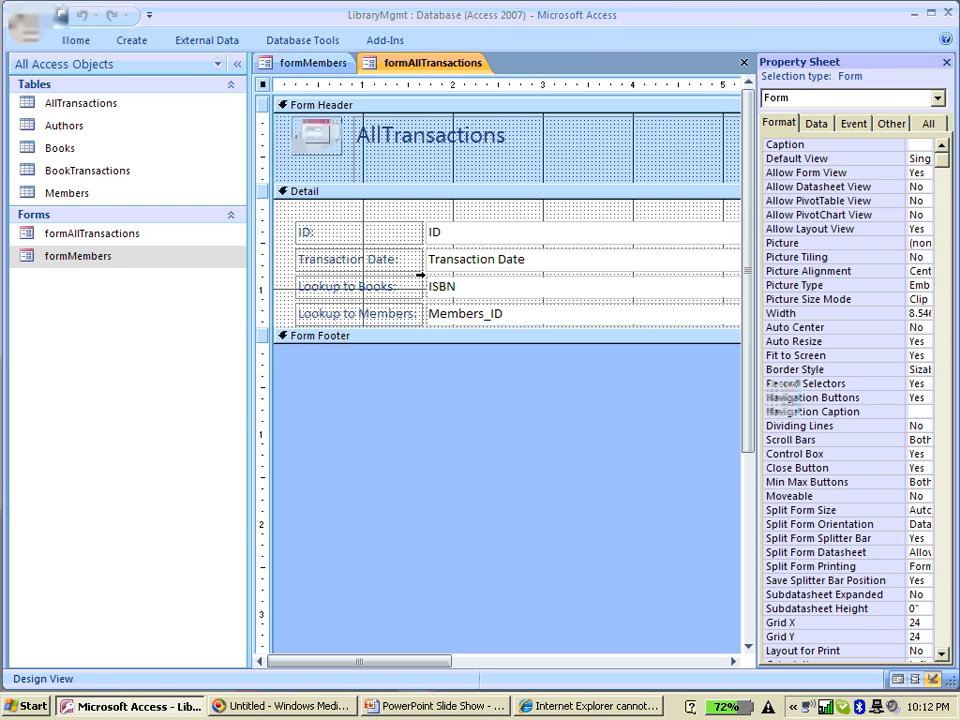
pyautogui.rightClick(420, 54)
pyautogui.rightClick(402, 67)
pyautogui.click(452, 119)
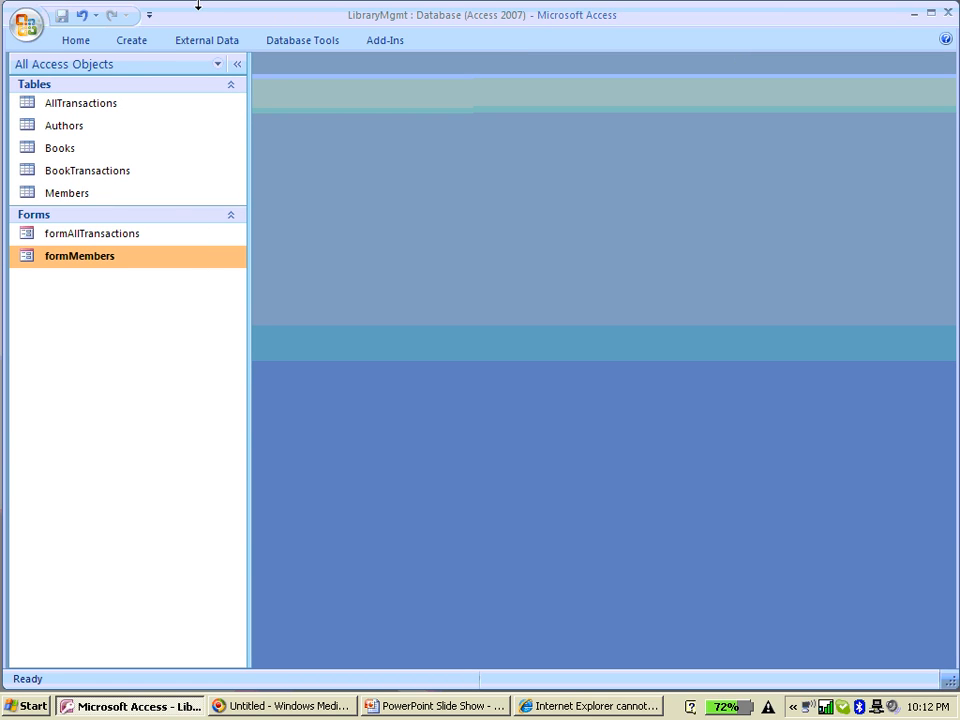
# - Create a blank form and select its empty layout area
pyautogui.click(139, 41)
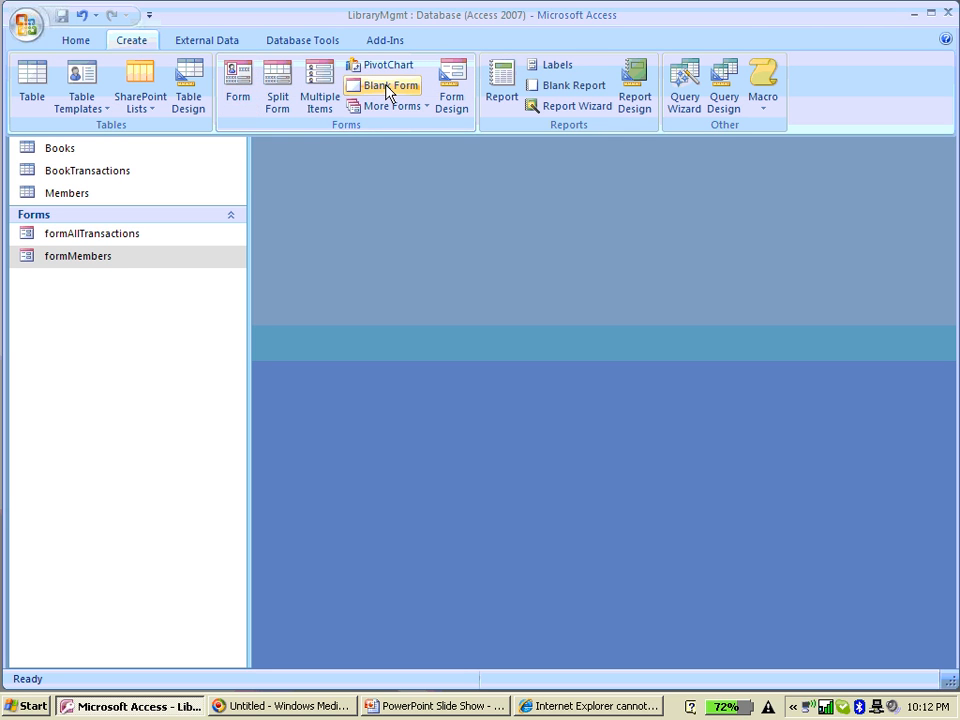
pyautogui.click(388, 92)
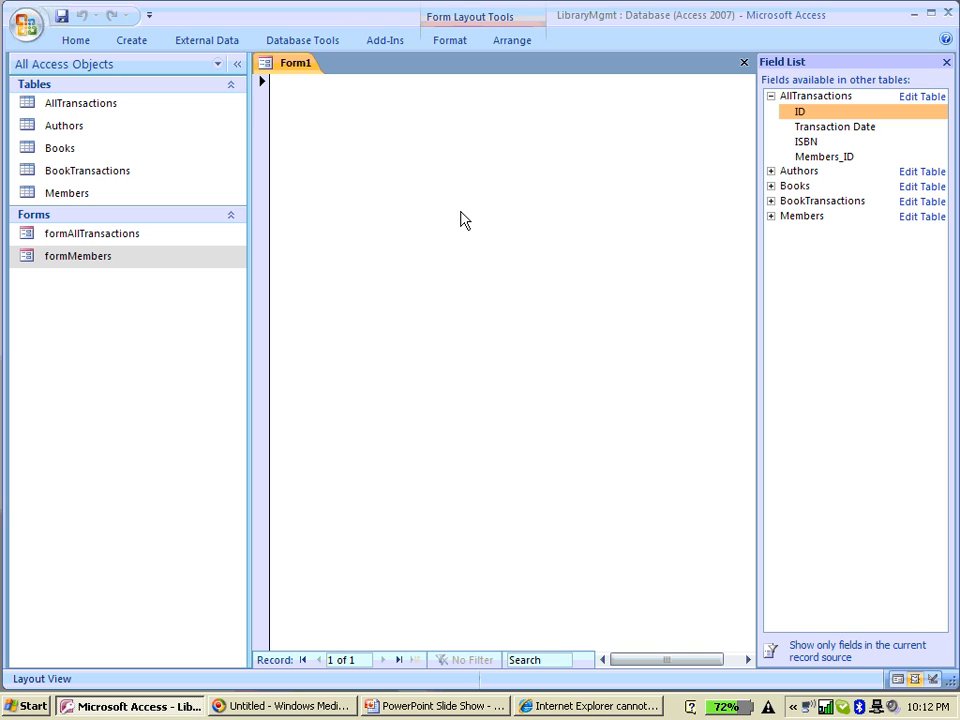
pyautogui.click(381, 163)
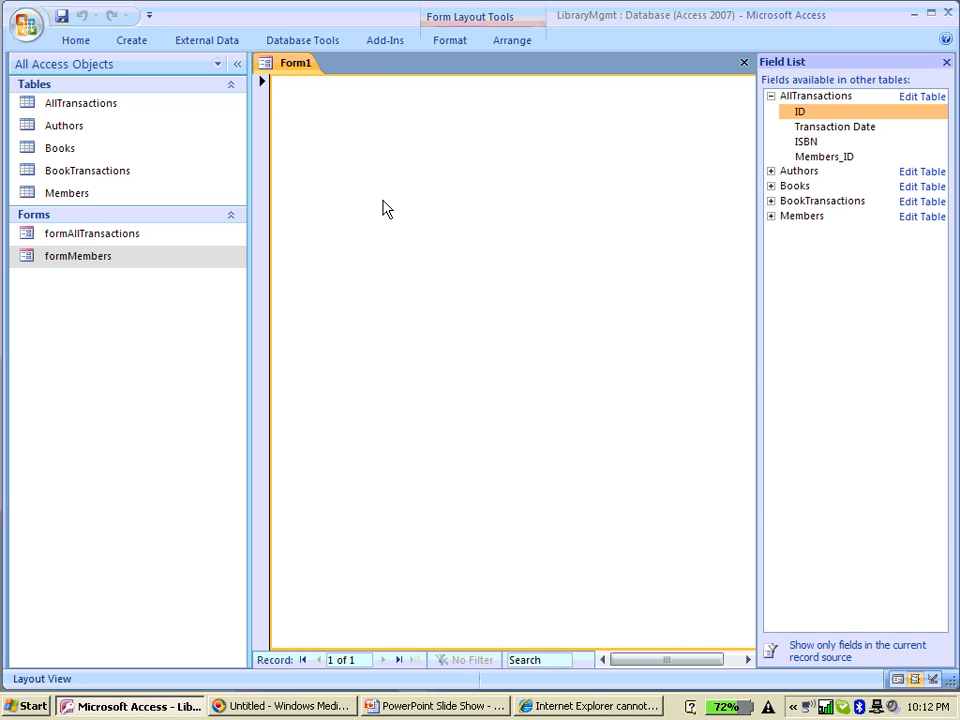
# - Create another form in Design View and place a command button about 1.1" across and 1.2" down its Detail section
pyautogui.click(122, 41)
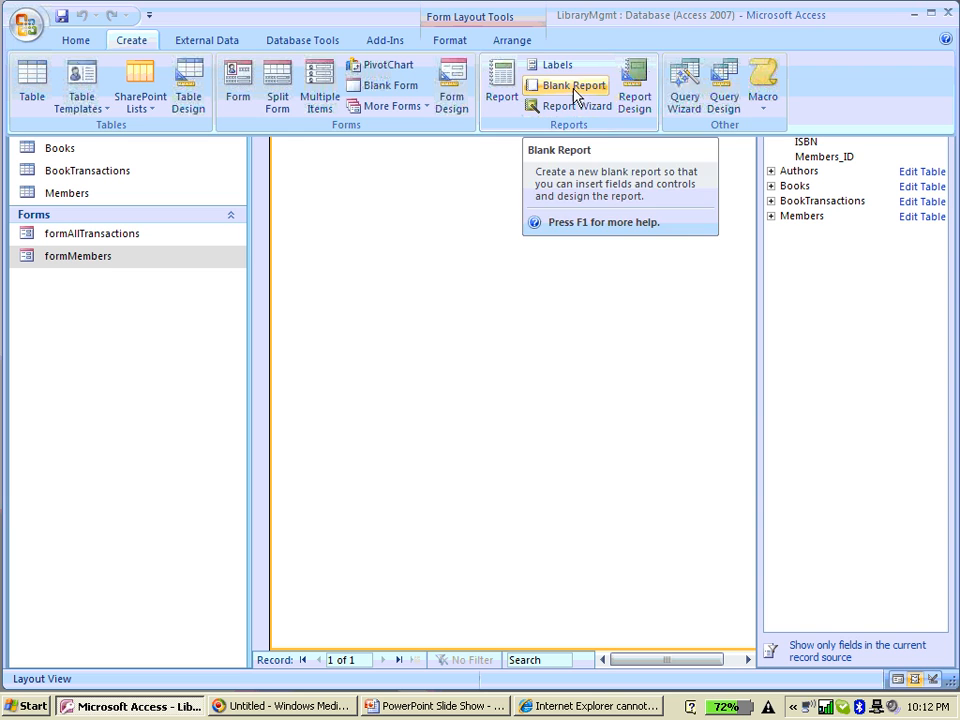
pyautogui.click(452, 96)
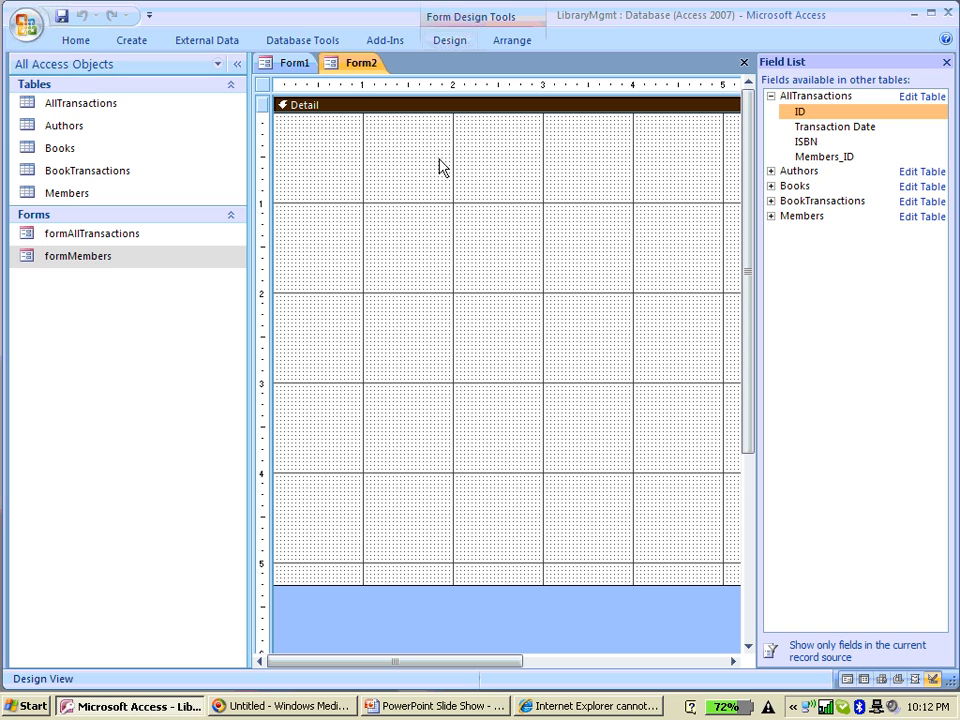
pyautogui.click(442, 42)
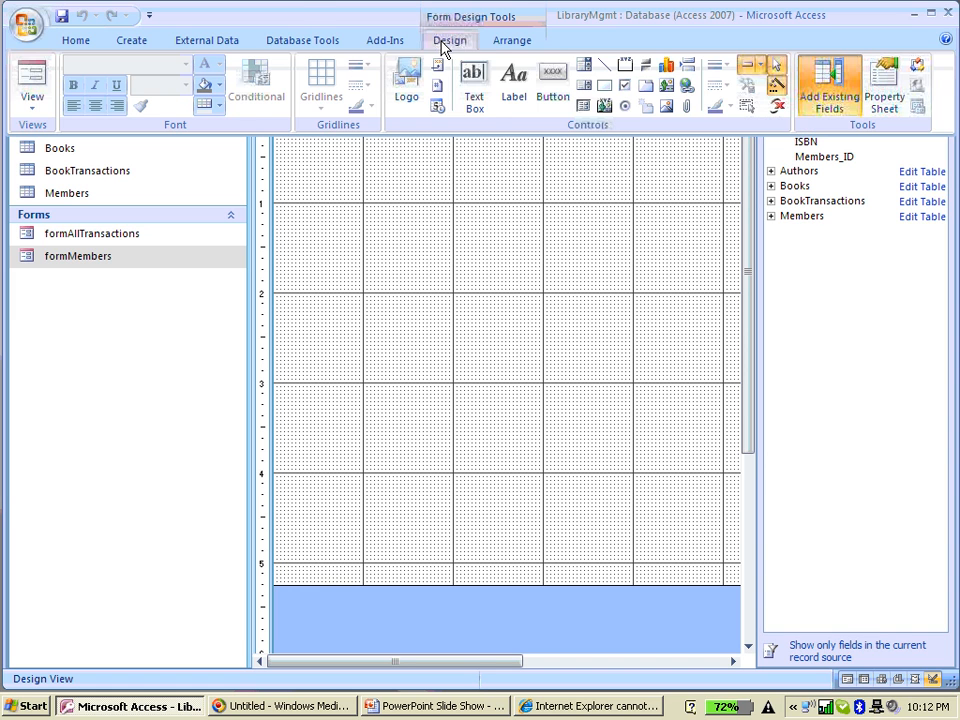
pyautogui.click(548, 87)
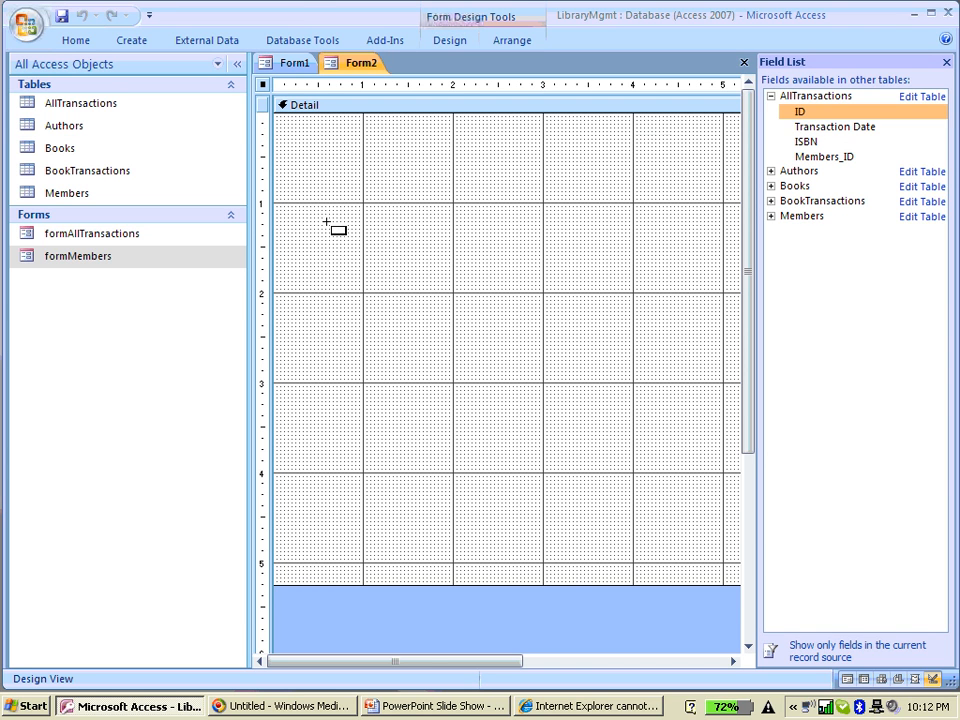
pyautogui.click(374, 222)
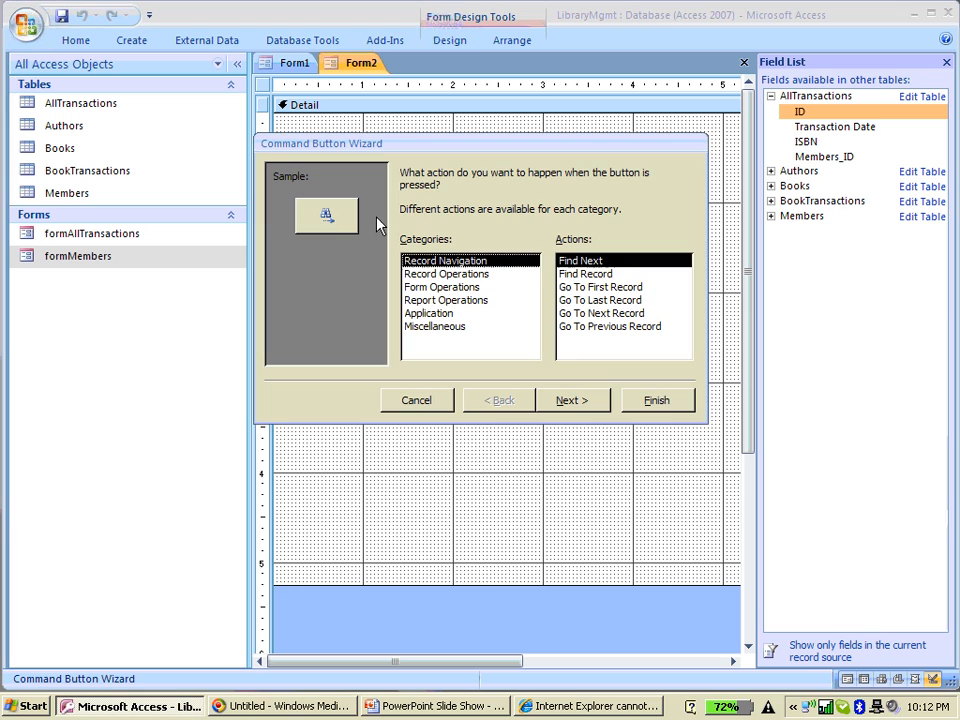
# - Assign the new button the Open Form action from Form Operations, targeting formMembers
pyautogui.click(440, 290)
pyautogui.click(580, 288)
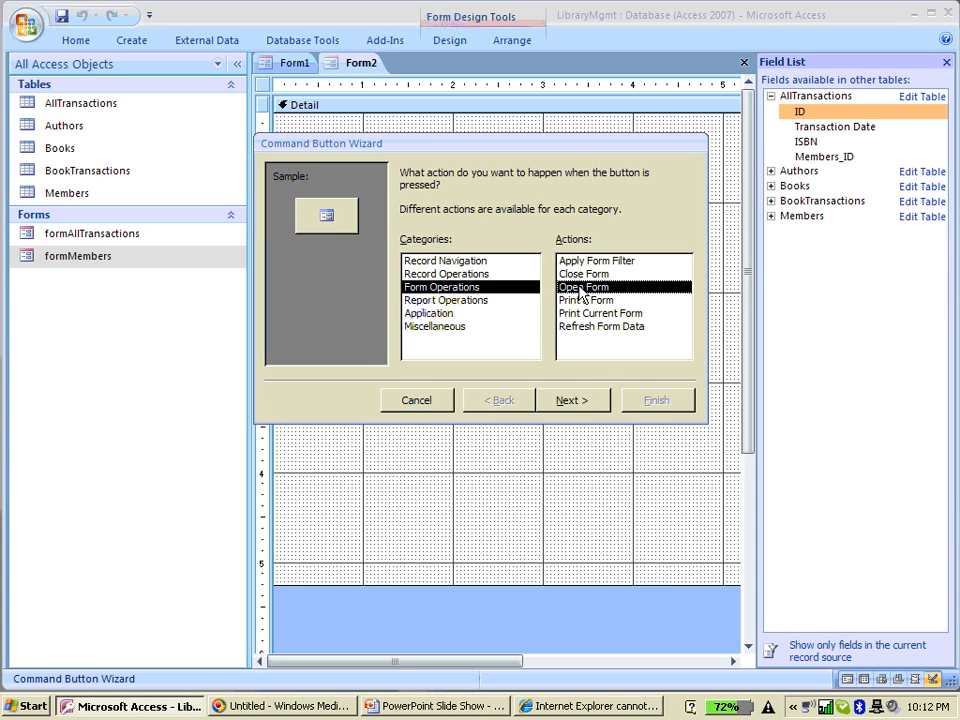
pyautogui.click(586, 402)
pyautogui.click(425, 224)
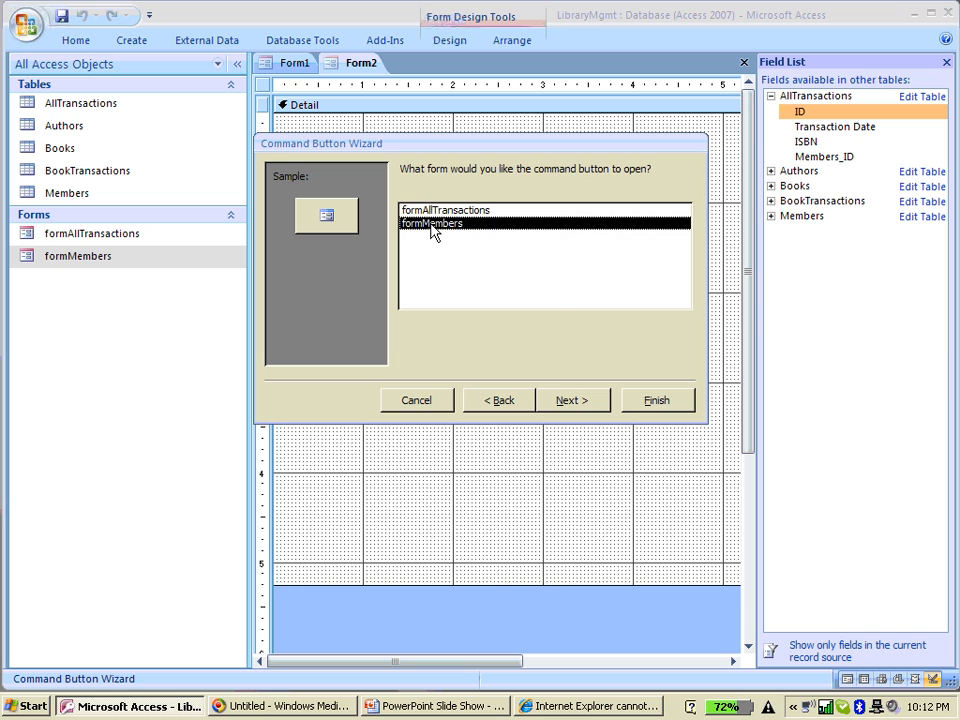
pyautogui.click(572, 400)
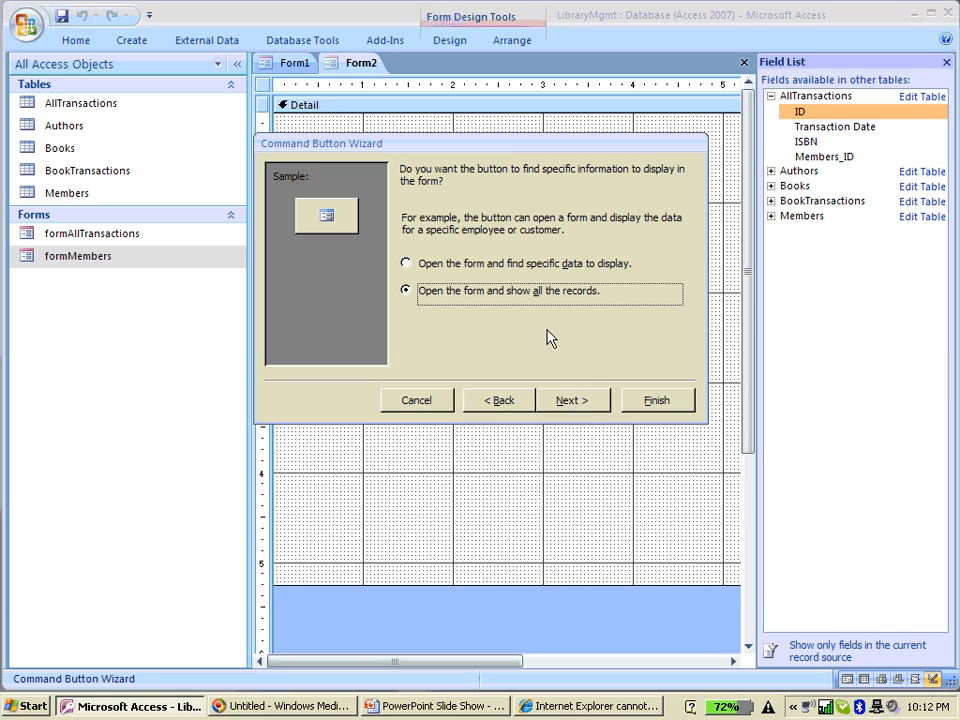
# - Have the button show all the records and display the text "Open Form" instead of a picture
pyautogui.click(573, 402)
pyautogui.click(405, 247)
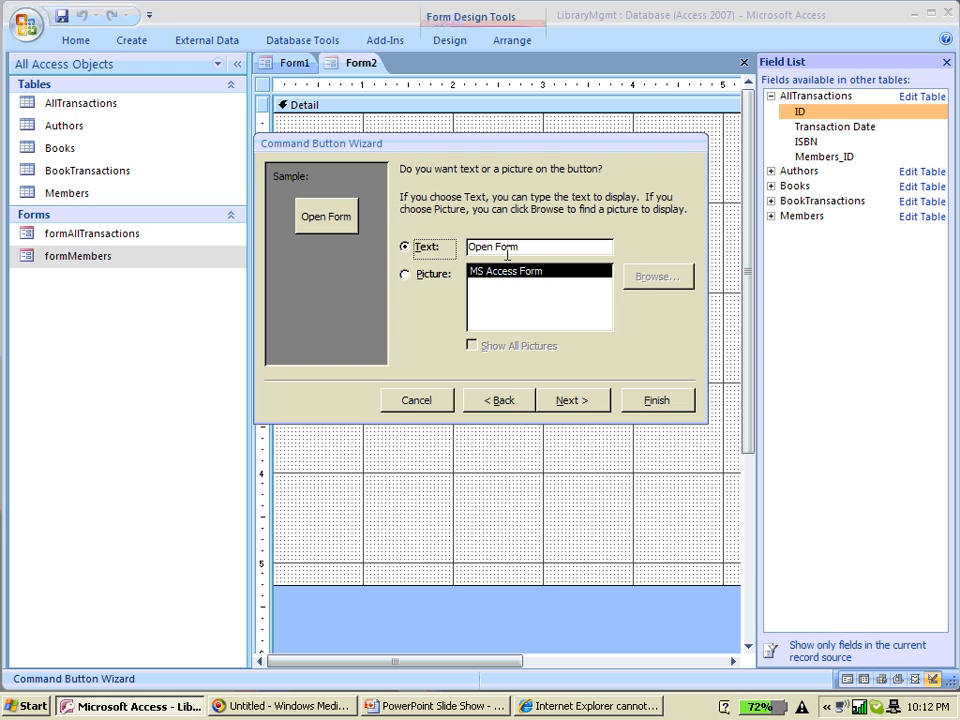
pyautogui.click(578, 402)
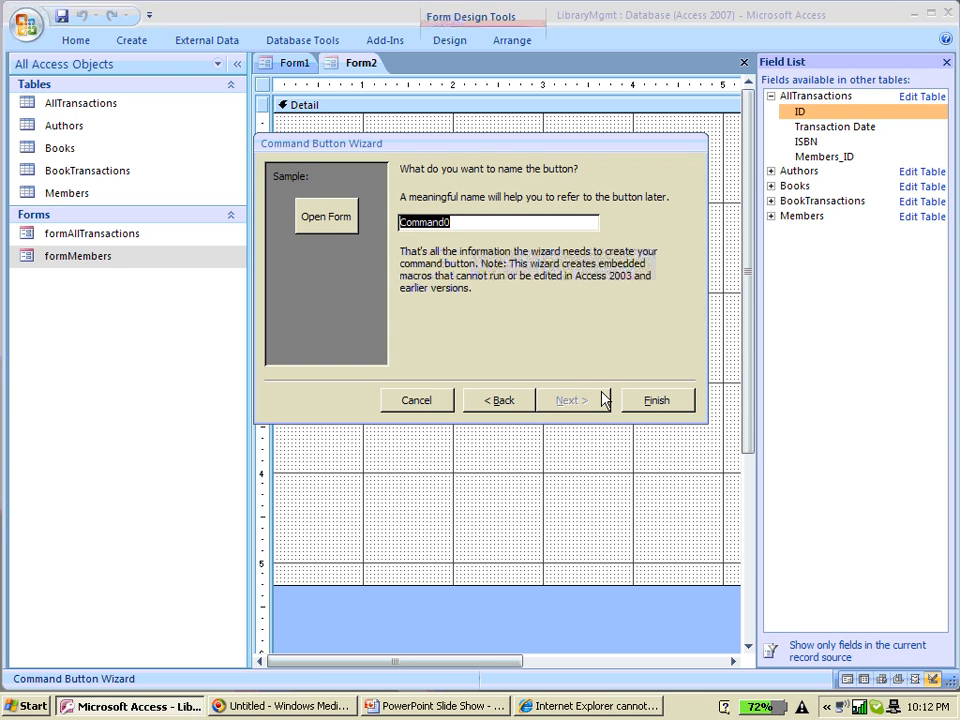
# - Finish the Open Form button and place a second command button just to its right in Form2's Detail section
pyautogui.click(668, 402)
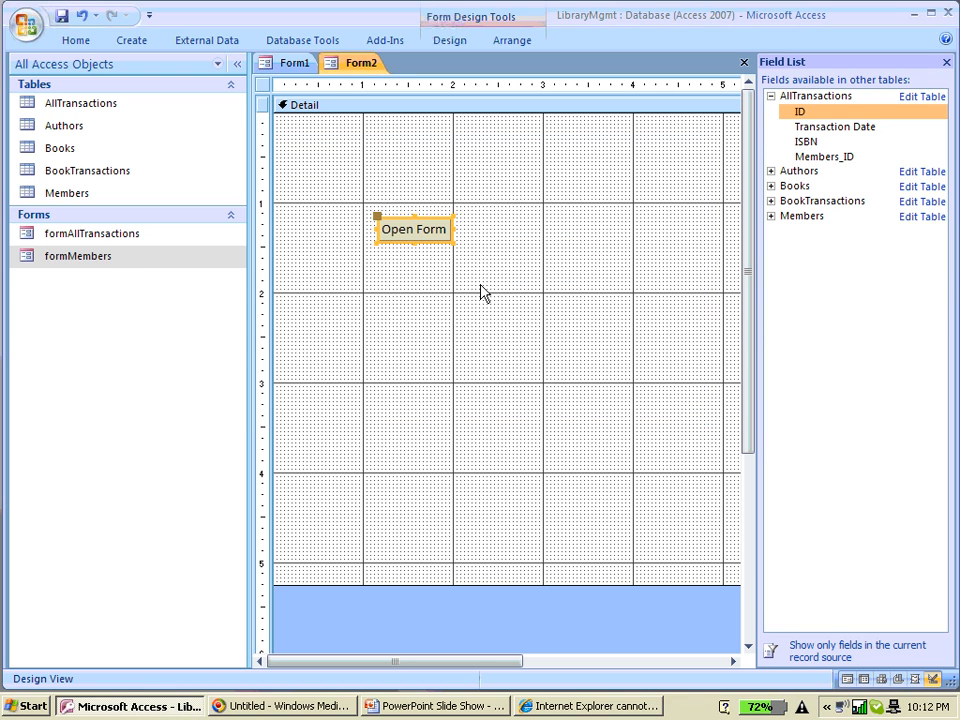
pyautogui.click(447, 42)
pyautogui.click(552, 80)
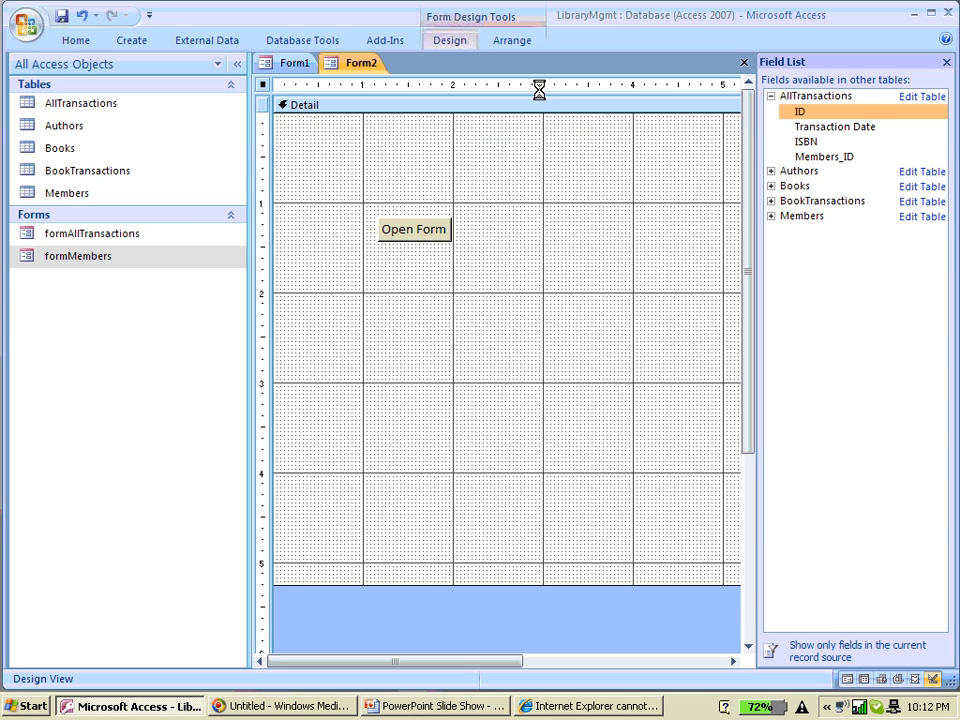
pyautogui.click(477, 216)
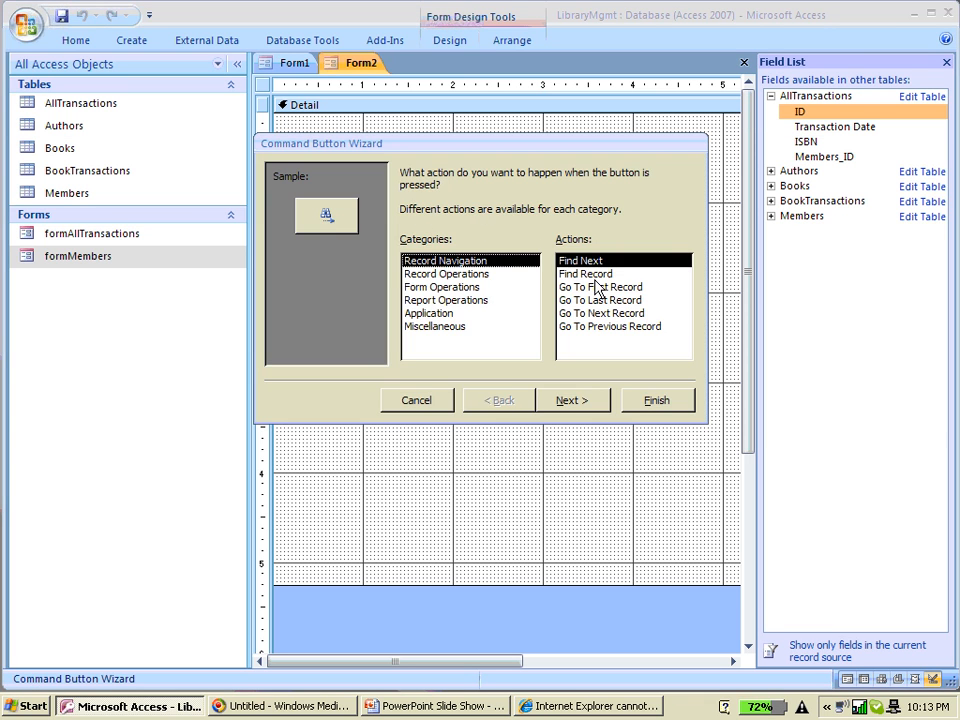
# - Assign the second button the Open Form action from Form Operations, targeting formAllTransactions and showing all the records
pyautogui.click(441, 287)
pyautogui.click(586, 288)
pyautogui.click(585, 399)
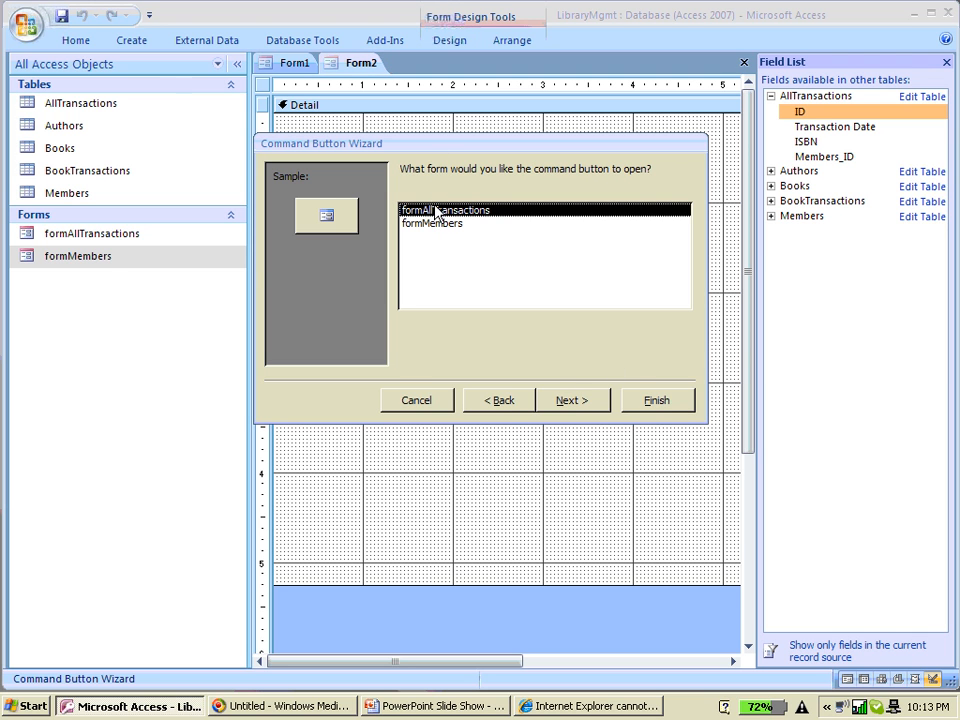
pyautogui.click(572, 400)
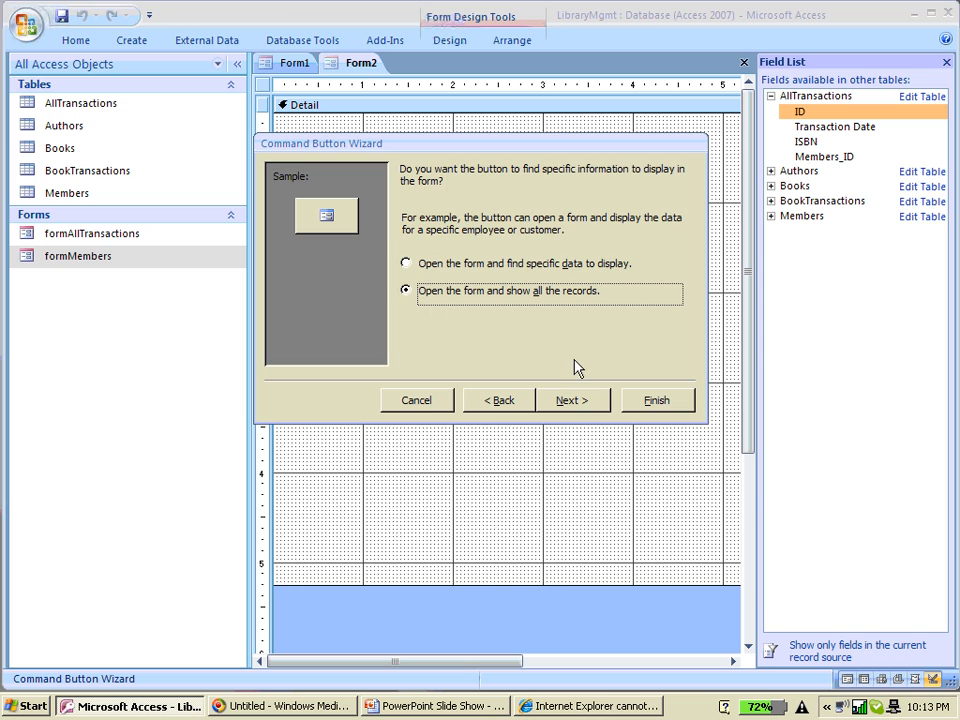
pyautogui.click(573, 399)
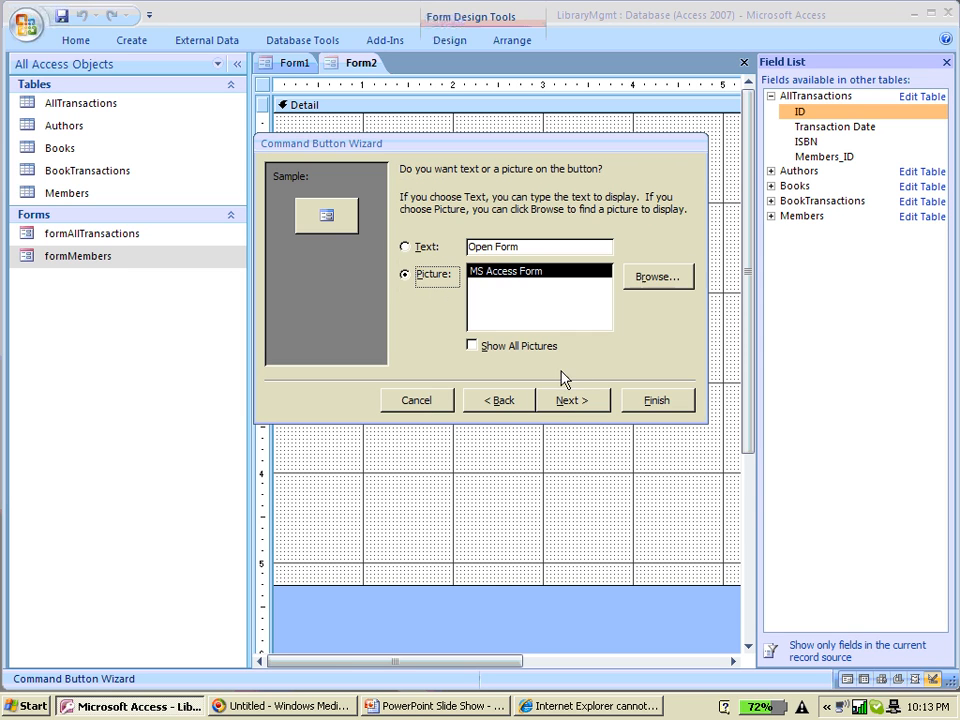
# - Have the second button display the text "Transaction" instead of a picture, and finish creating it
pyautogui.click(405, 246)
pyautogui.moveTo(537, 247); pyautogui.dragTo(383, 250)
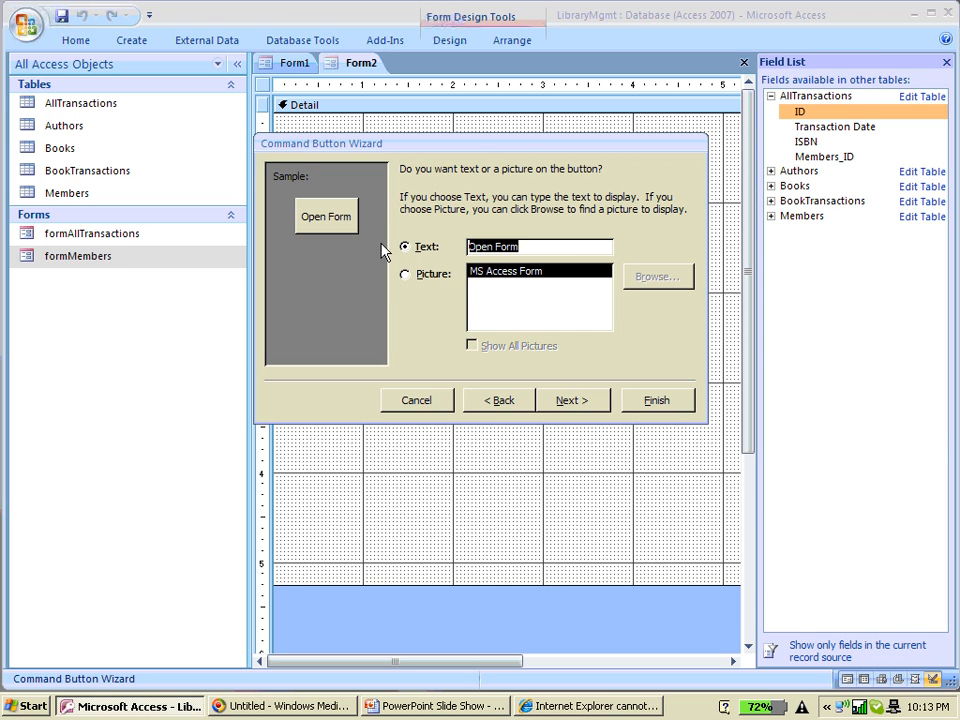
pyautogui.write('Tra')
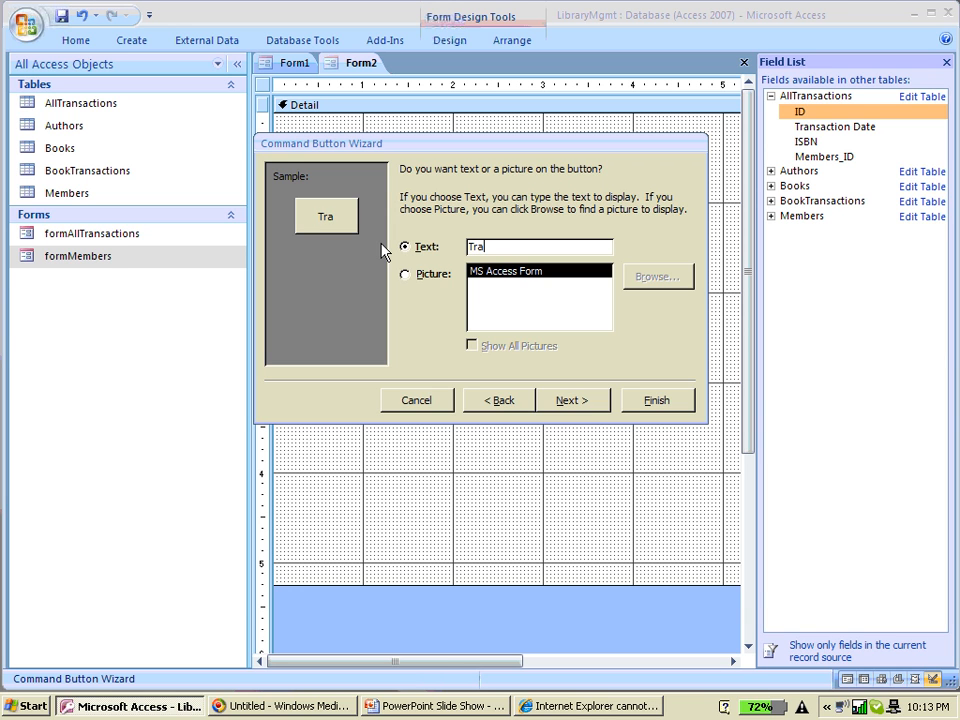
pyautogui.write('nsaction')
pyautogui.click(590, 407)
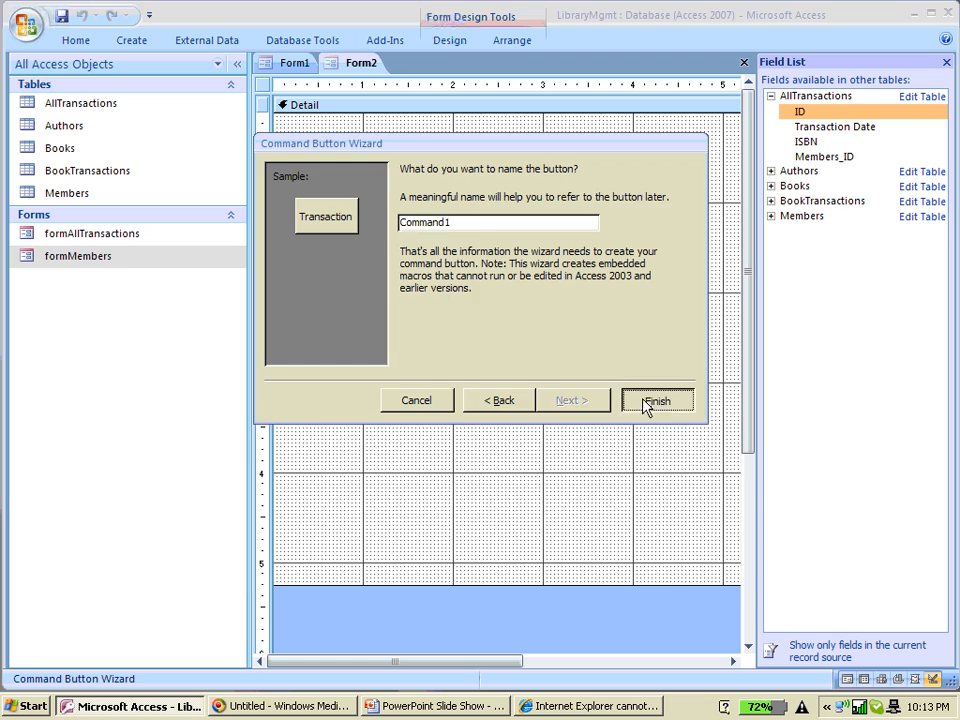
pyautogui.click(643, 403)
pyautogui.click(418, 343)
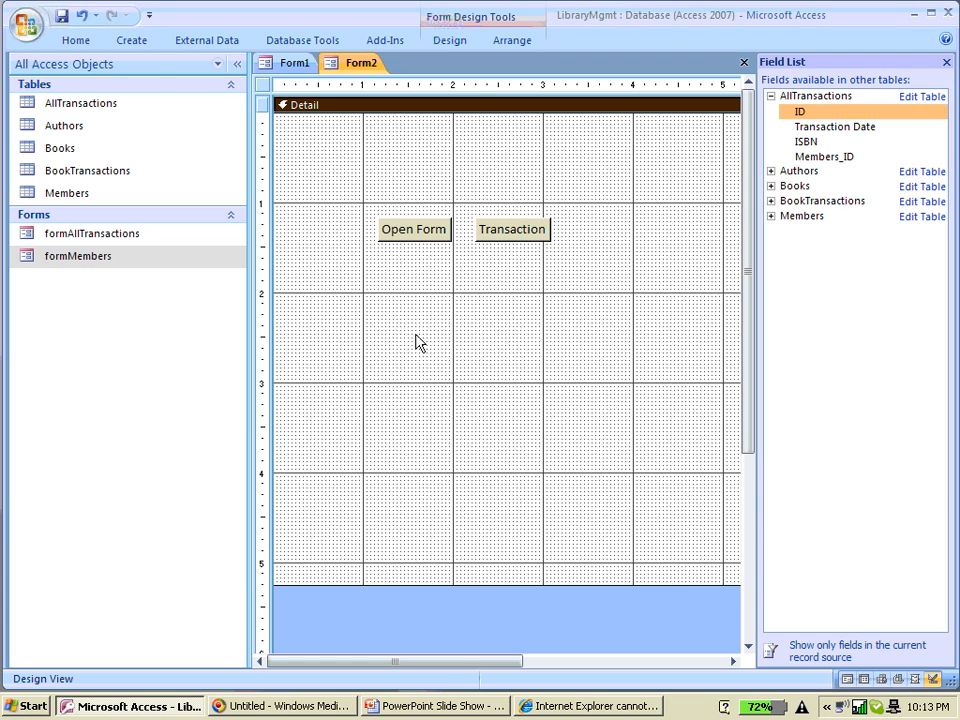
# - Display Form2 in Form View and test its Open Form and Transaction buttons, closing each form they open
pyautogui.rightClick(356, 65)
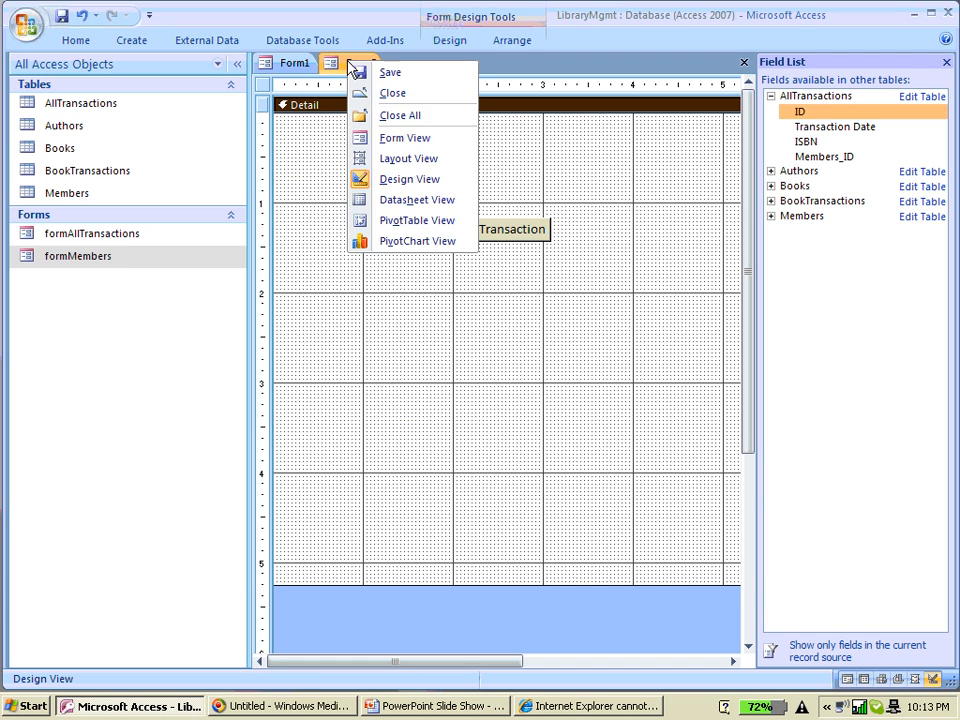
pyautogui.click(430, 138)
pyautogui.click(423, 192)
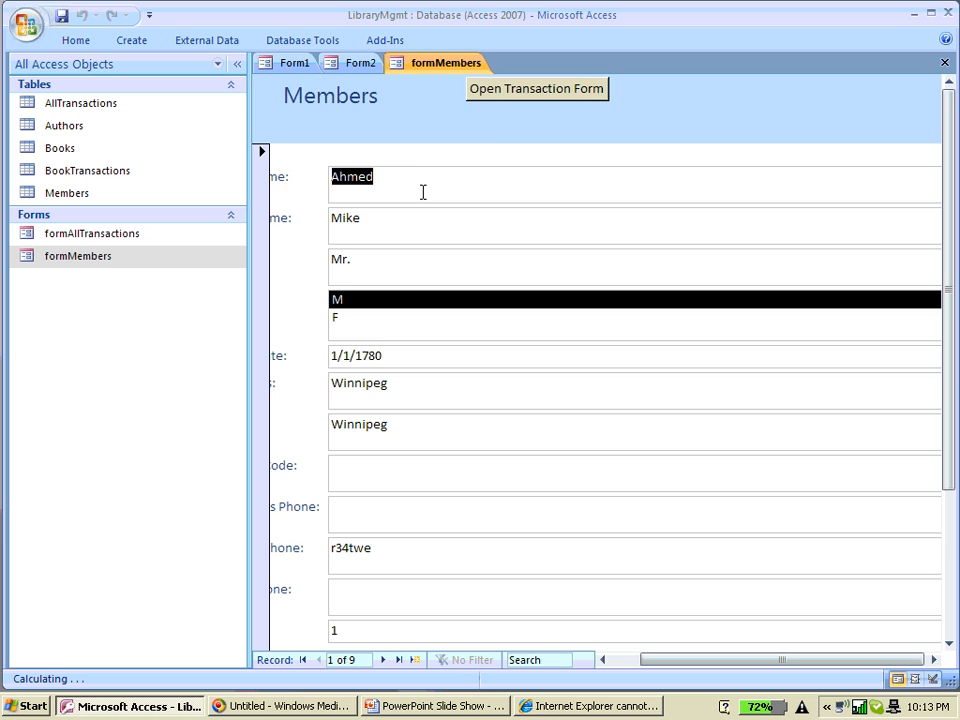
pyautogui.rightClick(463, 62)
pyautogui.click(497, 91)
pyautogui.click(510, 192)
pyautogui.rightClick(445, 62)
pyautogui.click(476, 88)
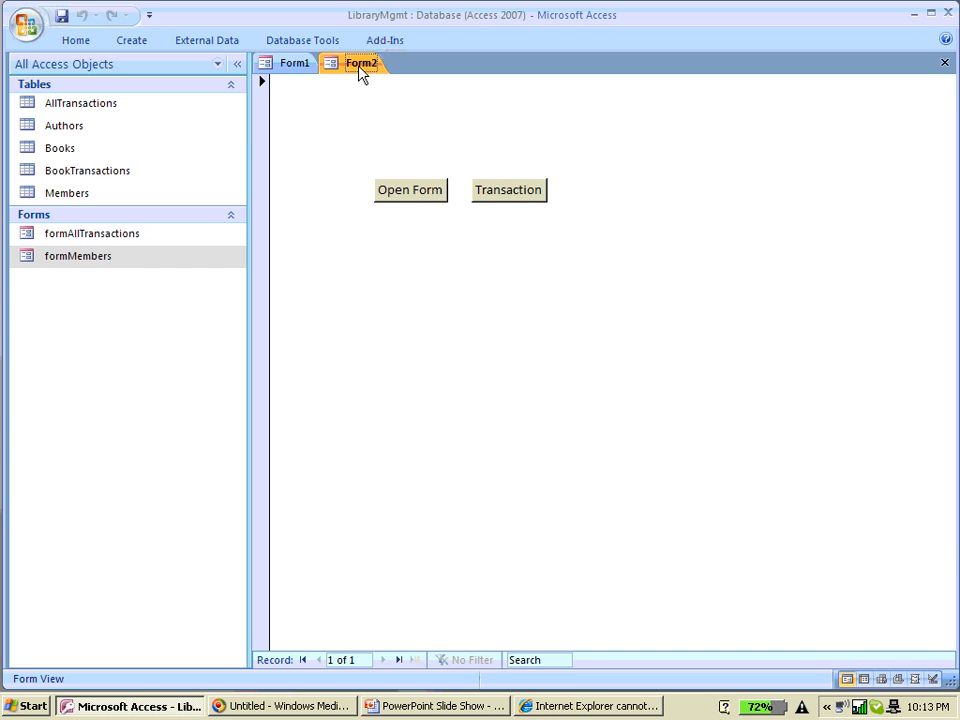
# - Close all open forms, saving Form2 under the name "main", and switch to the PowerPoint slide show
pyautogui.click(348, 119)
pyautogui.rightClick(362, 60)
pyautogui.click(430, 112)
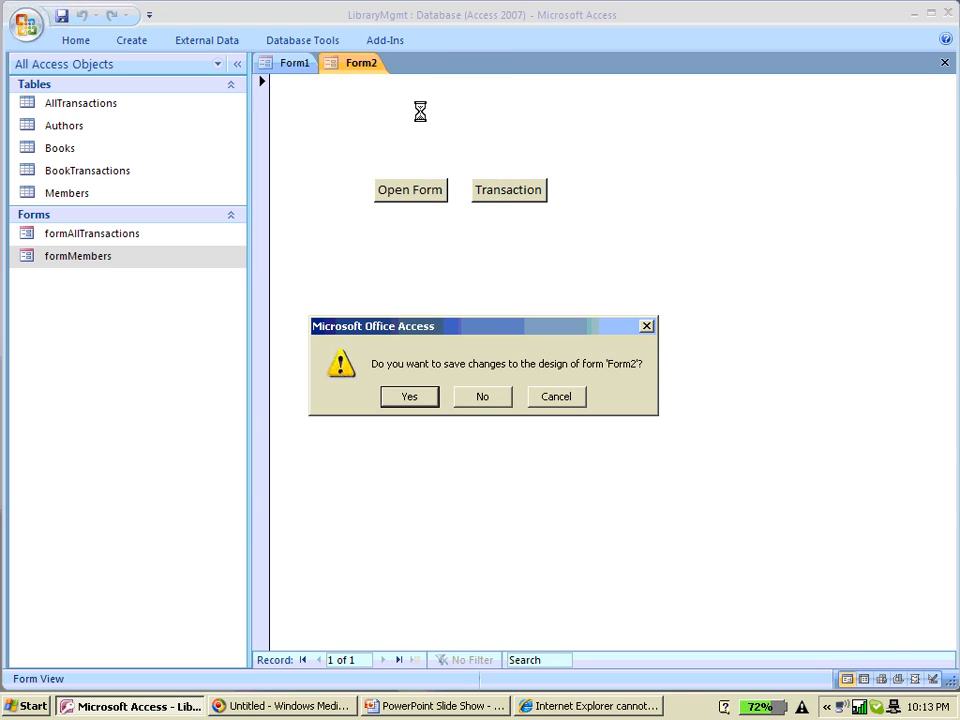
pyautogui.click(409, 400)
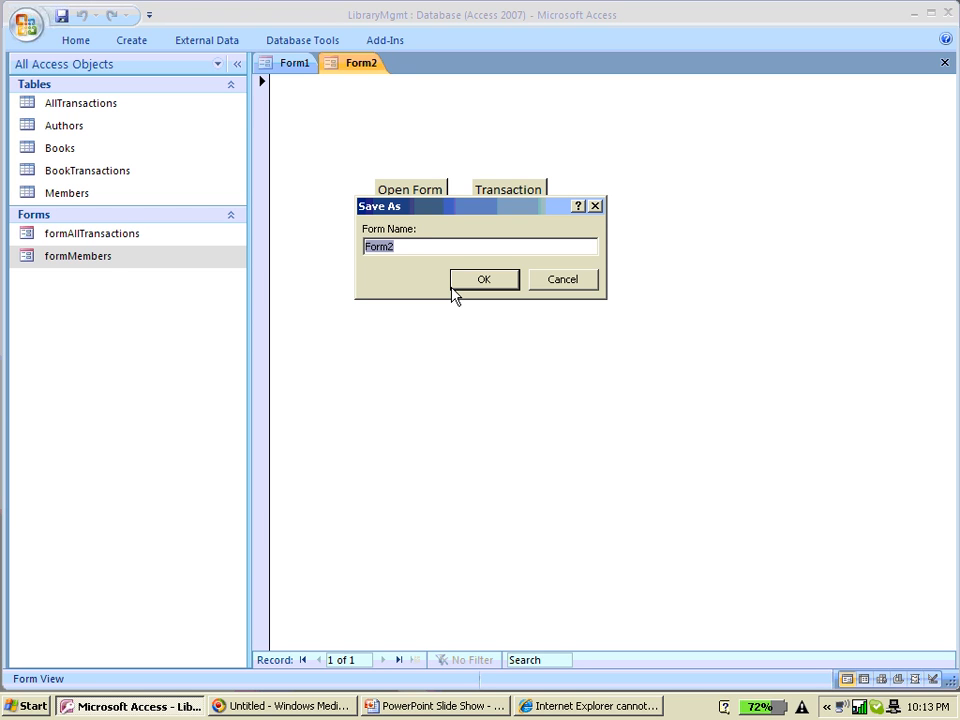
pyautogui.press('BackSpace')
pyautogui.click(469, 284)
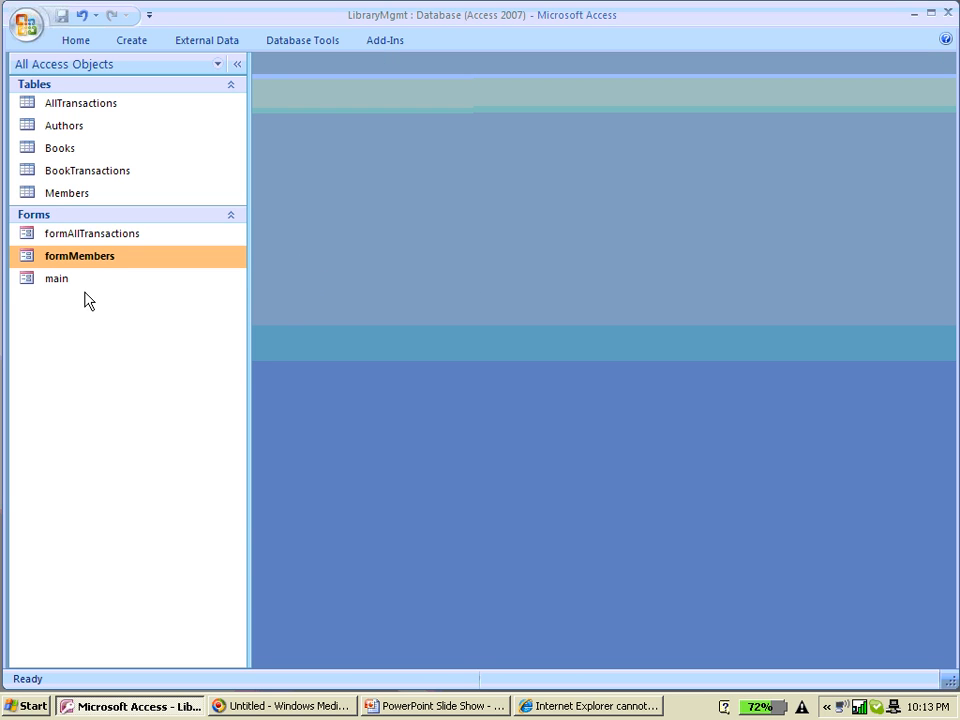
pyautogui.click(433, 707)
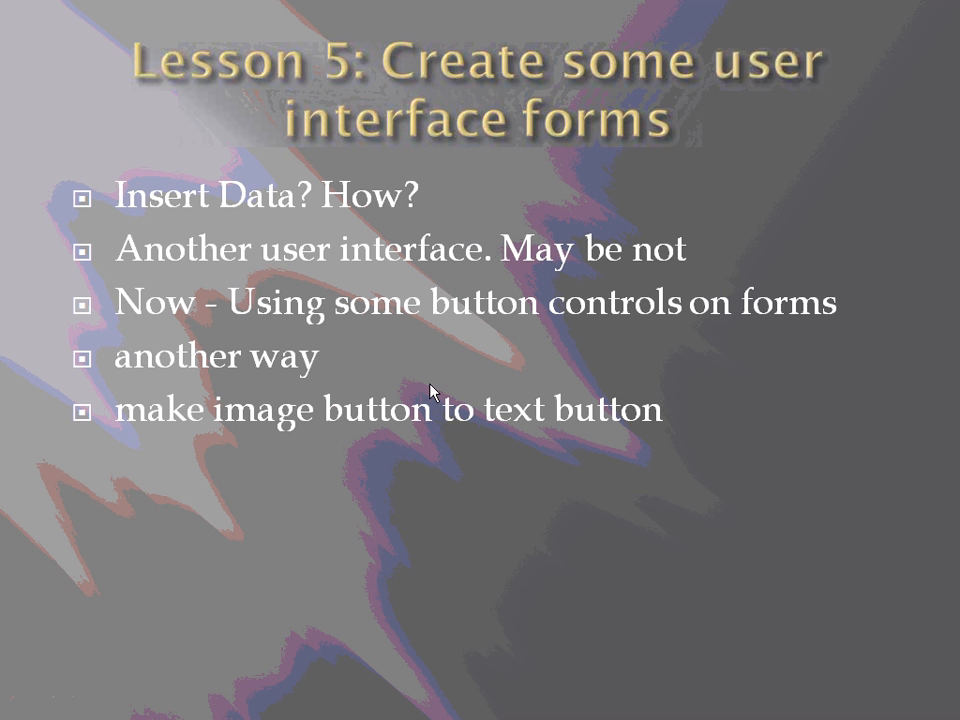
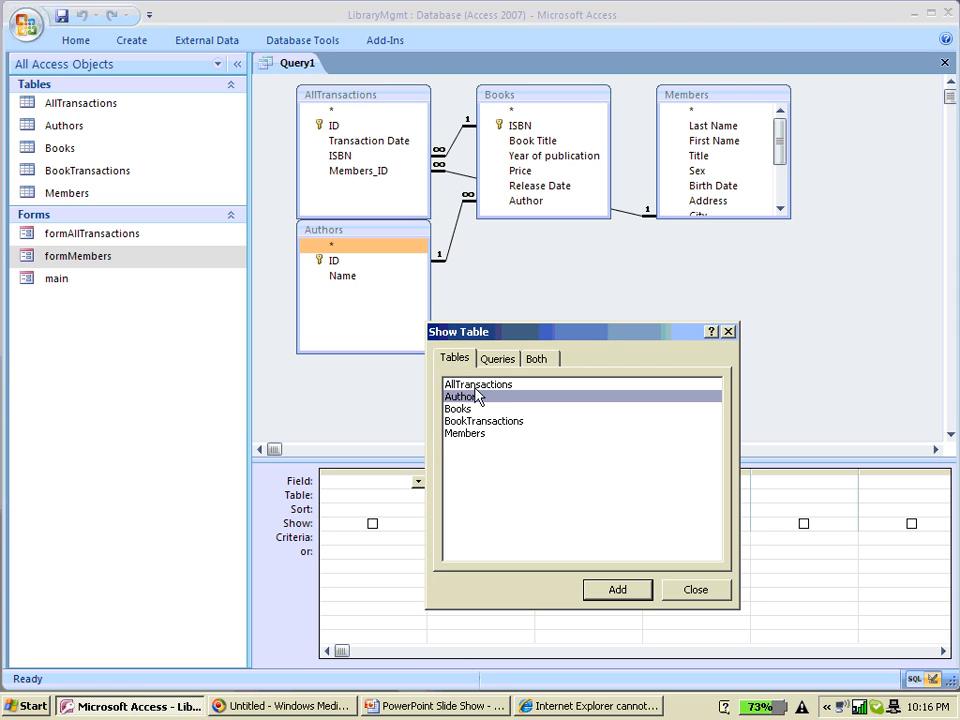
# - Close the Show Table dialog and arrange the query's tables with AllTransactions left of Books, Authors right of Books and Members below Books
pyautogui.click(695, 590)
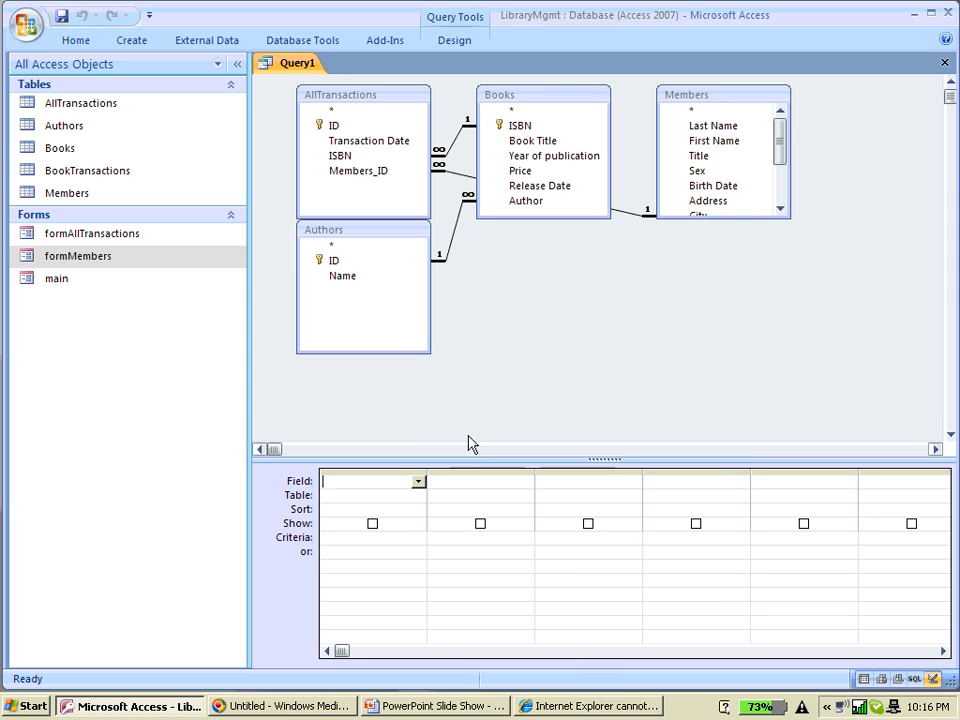
pyautogui.moveTo(369, 240); pyautogui.dragTo(760, 292)
pyautogui.moveTo(326, 94); pyautogui.dragTo(313, 161)
pyautogui.moveTo(705, 100); pyautogui.dragTo(542, 274)
pyautogui.moveTo(738, 292); pyautogui.dragTo(749, 133)
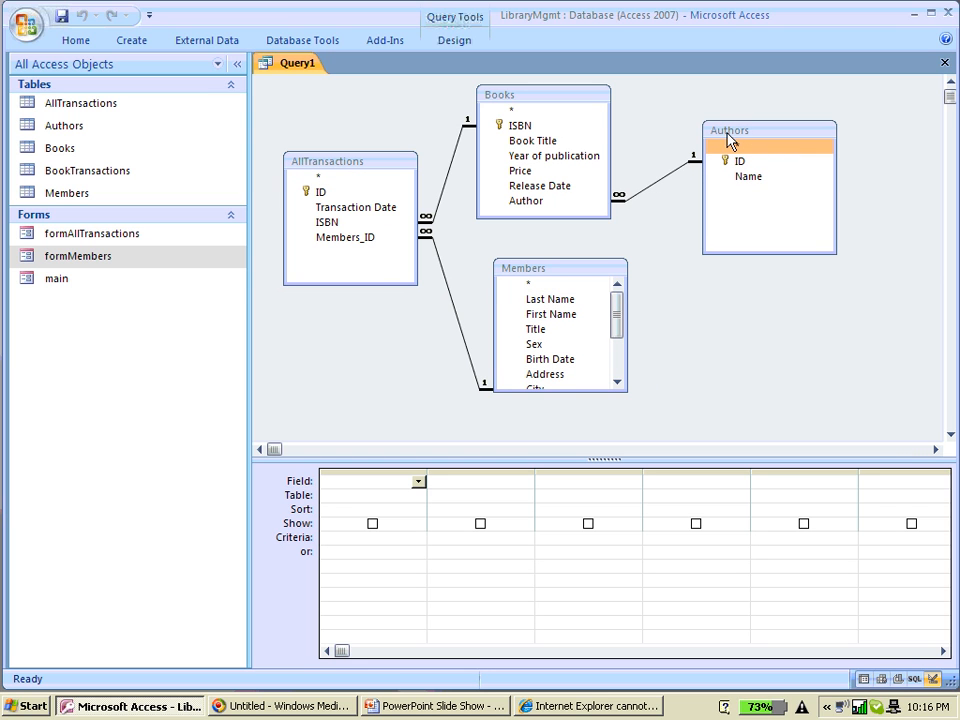
# - Set the Books–AllTransactions join to include all records from AllTransactions and only the matching records from Books
pyautogui.rightClick(442, 197)
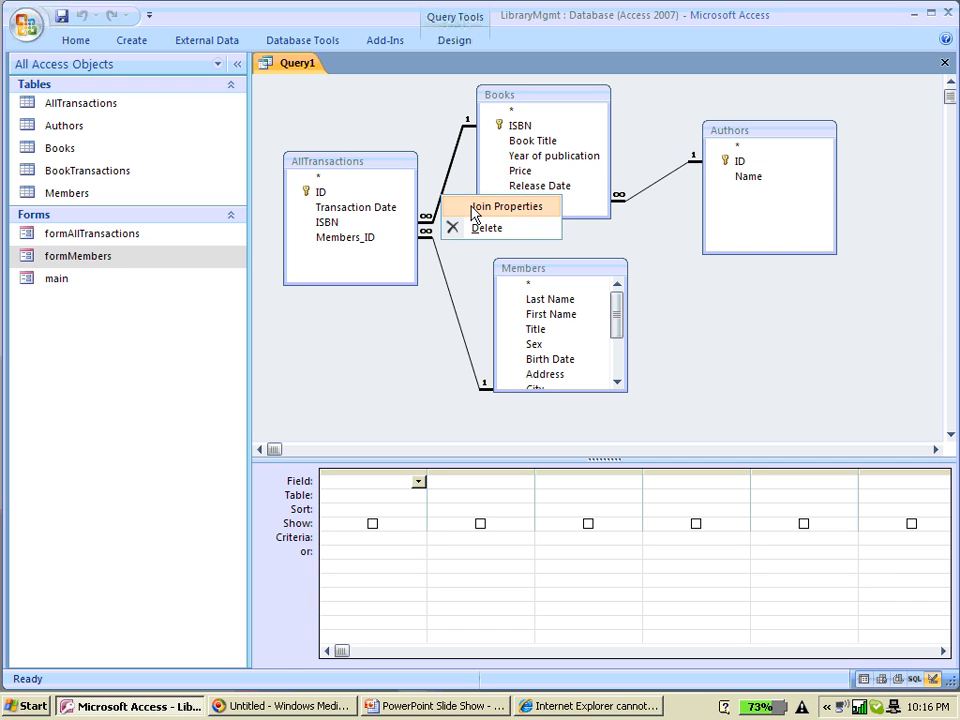
pyautogui.click(449, 186)
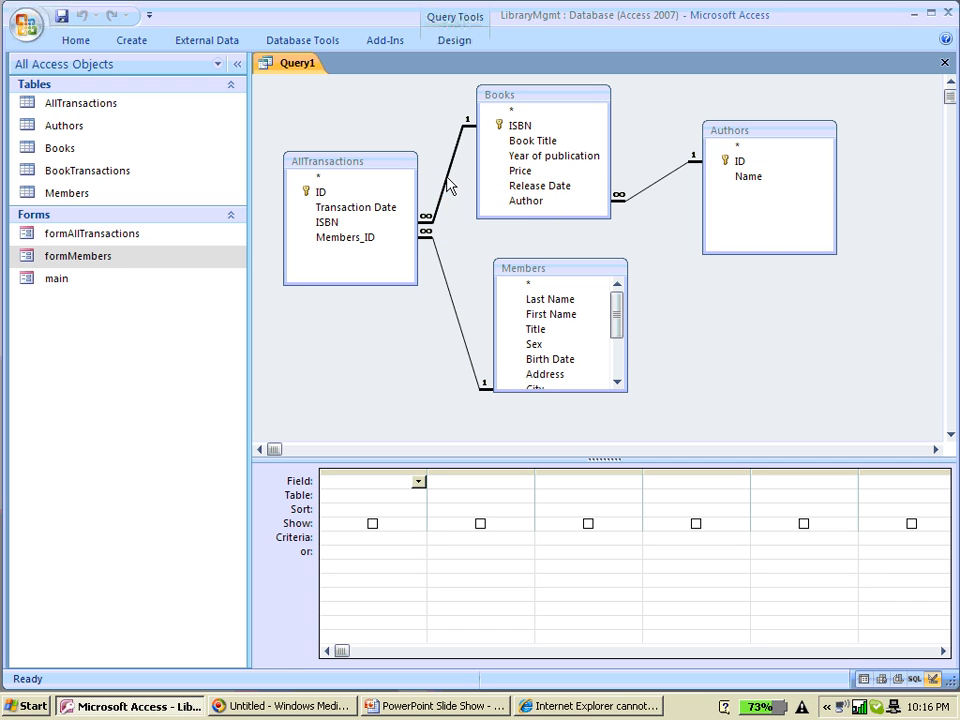
pyautogui.doubleClick(449, 187)
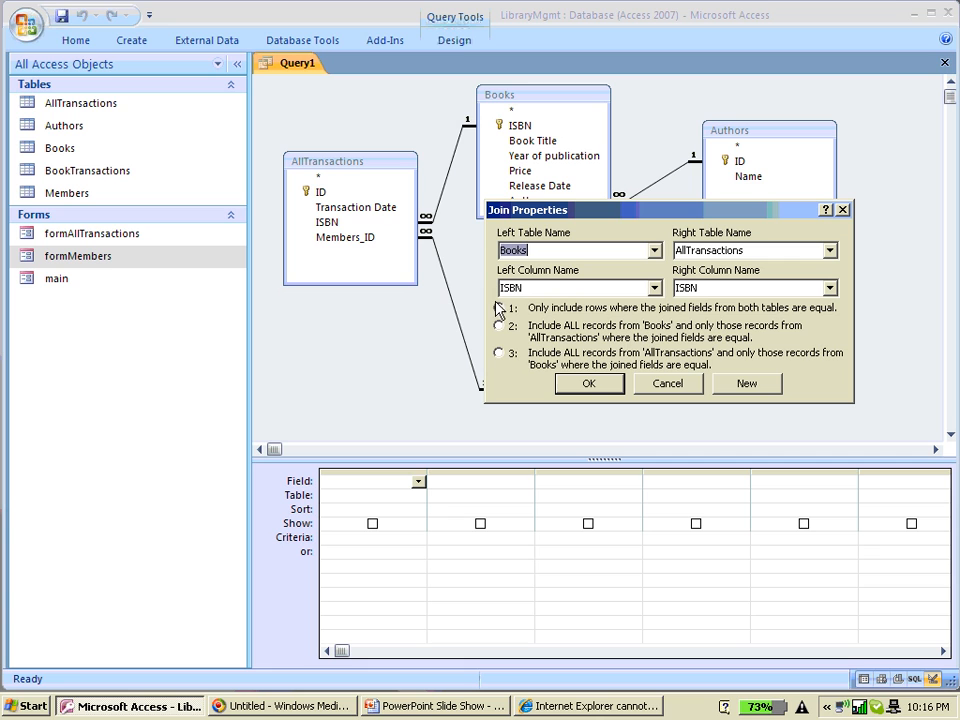
pyautogui.click(499, 353)
pyautogui.click(600, 384)
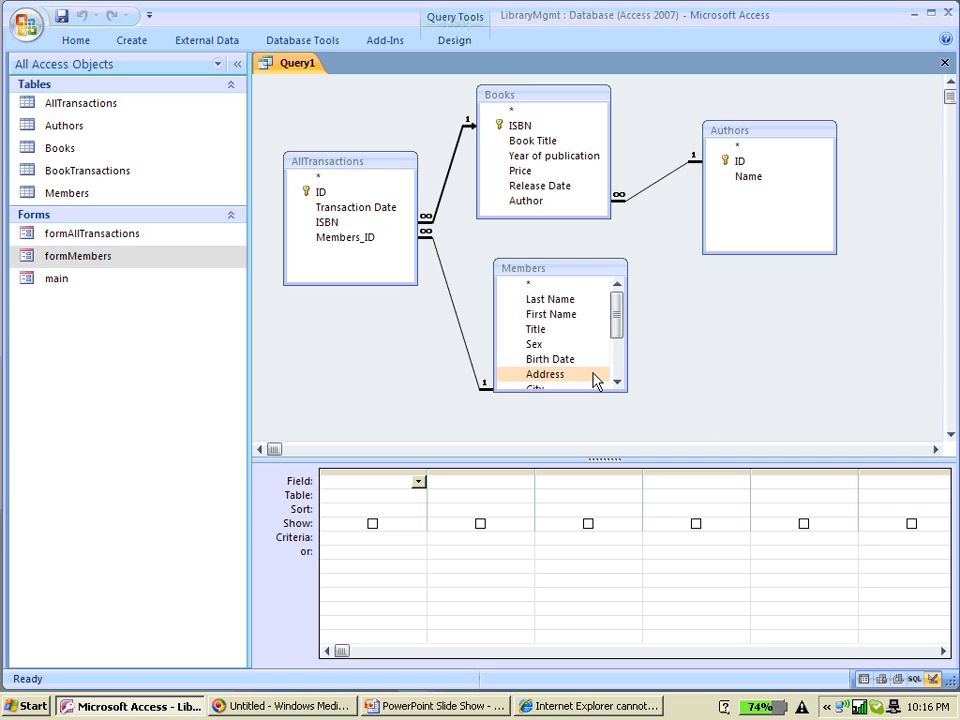
# - Set the Members–AllTransactions join to include all records from AllTransactions and only the matching records from Members
pyautogui.click(442, 272)
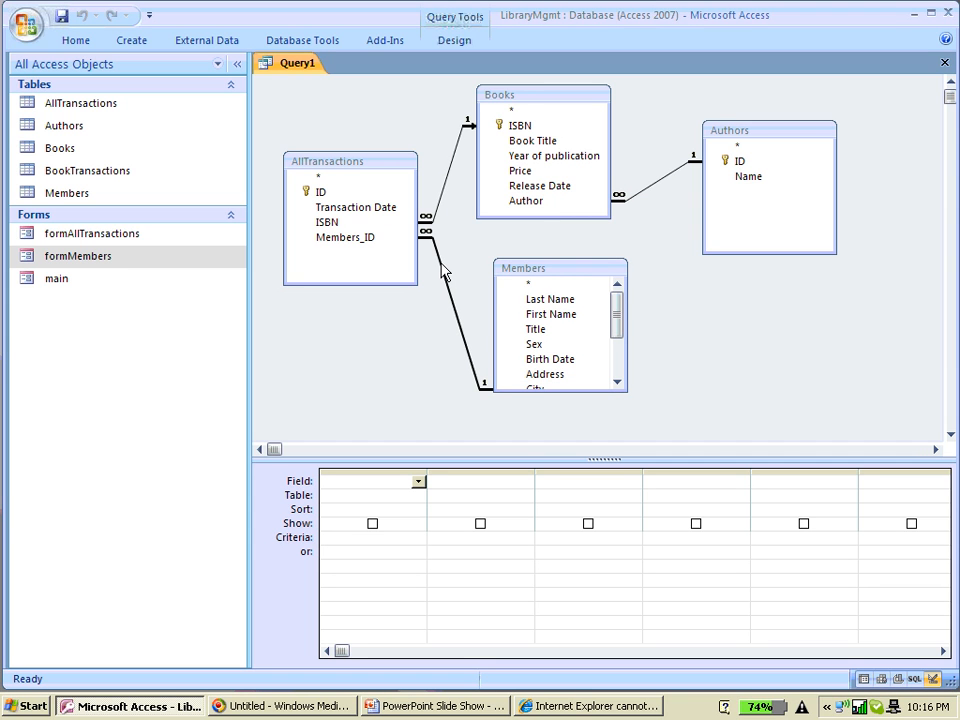
pyautogui.rightClick(444, 272)
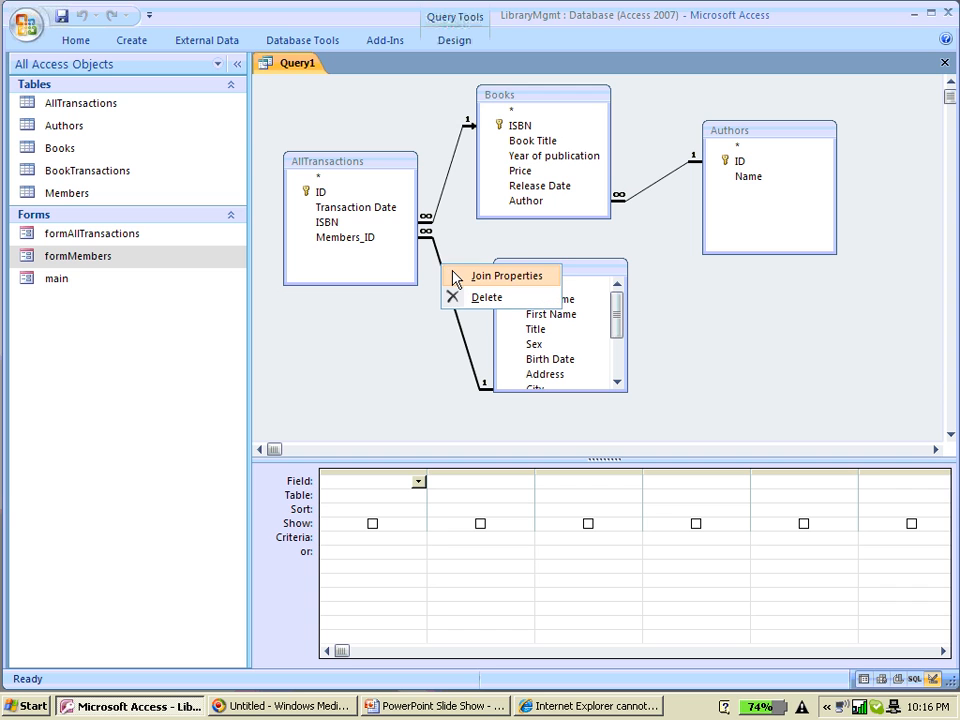
pyautogui.click(455, 277)
pyautogui.moveTo(403, 171); pyautogui.dragTo(574, 190)
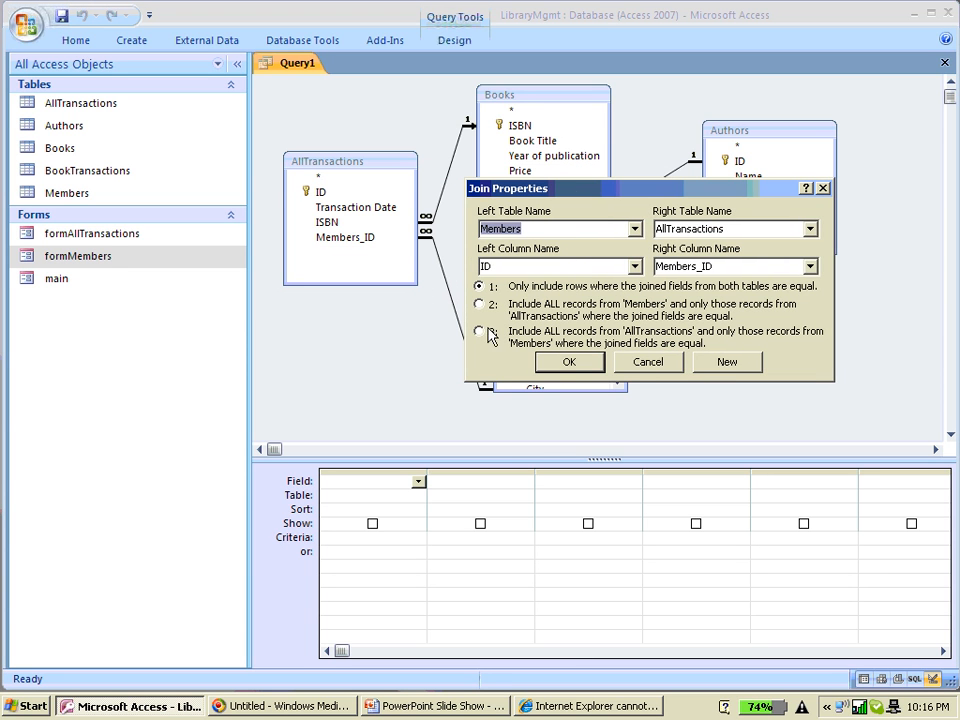
pyautogui.click(479, 332)
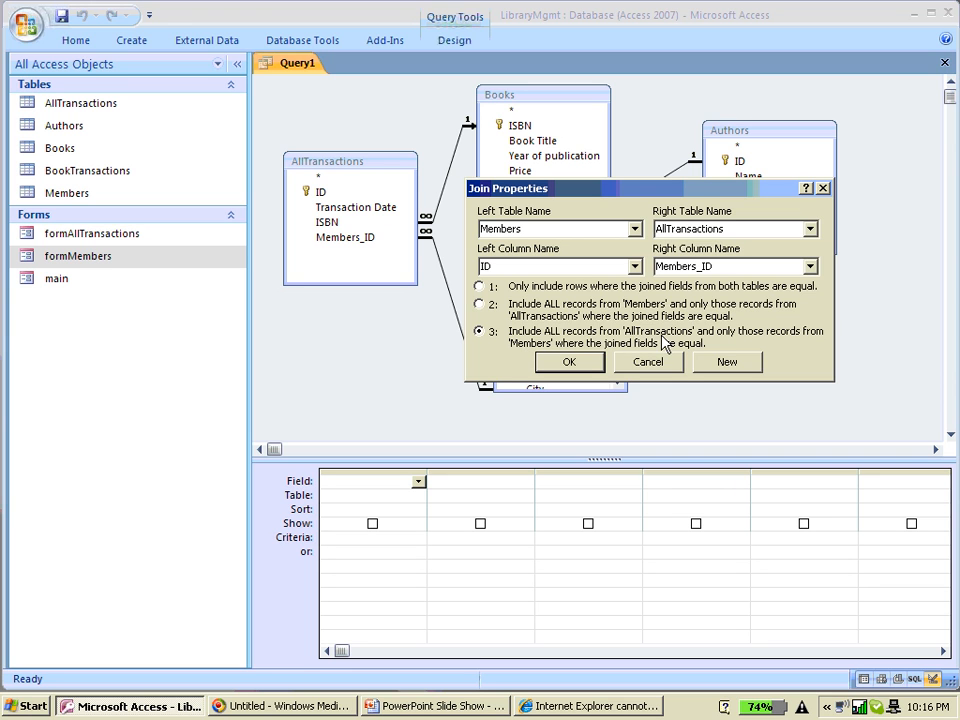
pyautogui.click(570, 362)
# - Review the Authors–Books join properties and keep the option that only includes rows where the joined fields are equal
pyautogui.click(646, 194)
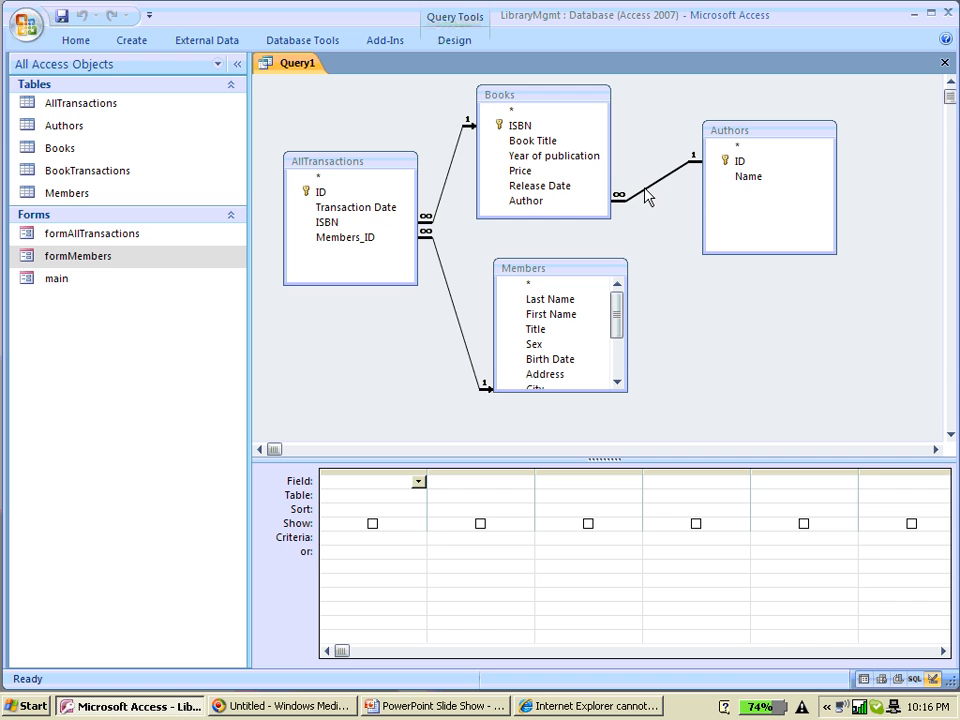
pyautogui.rightClick(646, 194)
pyautogui.click(668, 199)
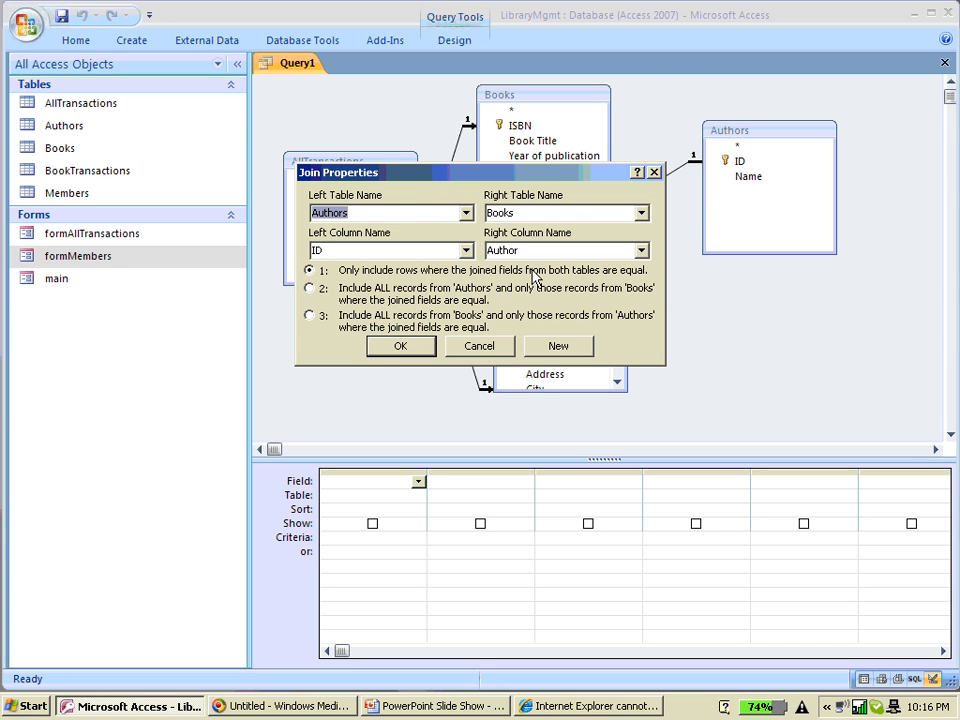
pyautogui.moveTo(510, 175); pyautogui.dragTo(592, 272)
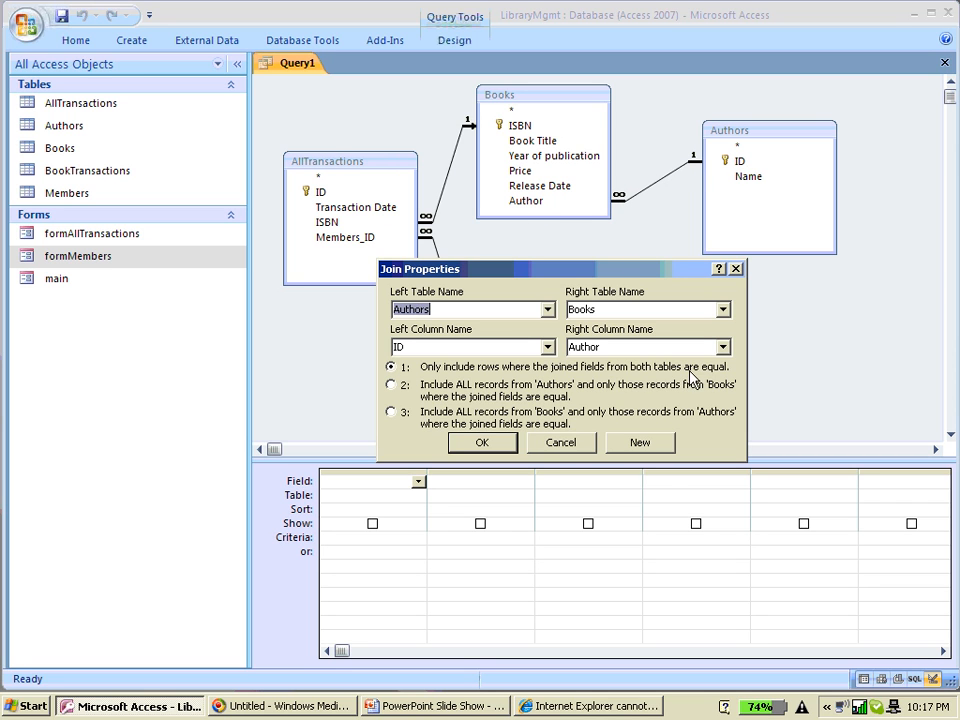
pyautogui.click(490, 446)
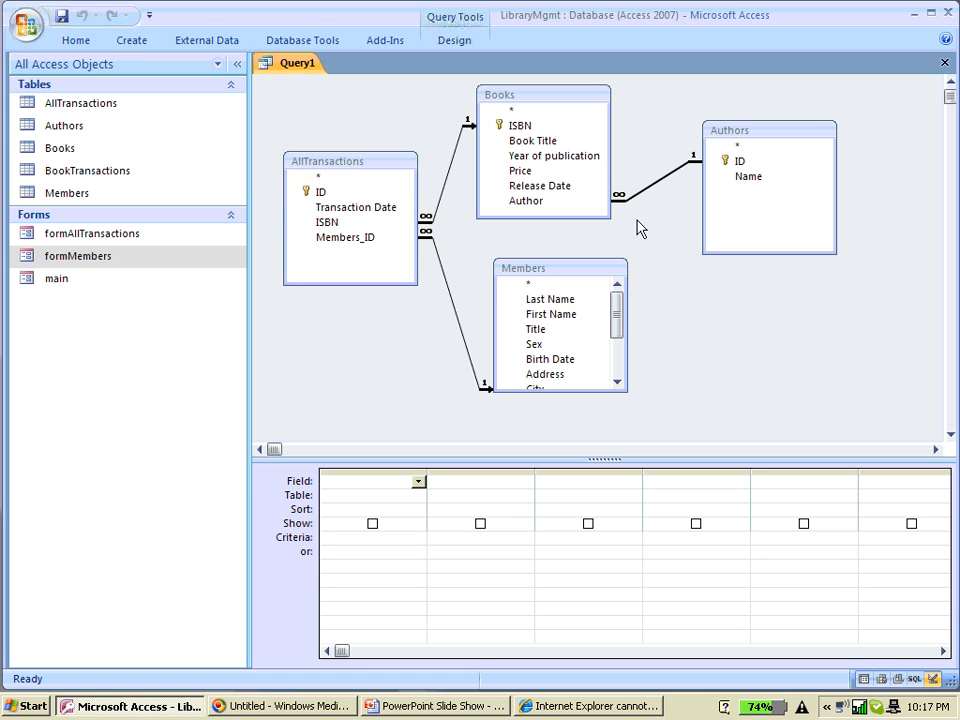
# - Add all fields of AllTransactions, Members, Books and Authors to the query grid, in that order
pyautogui.doubleClick(338, 180)
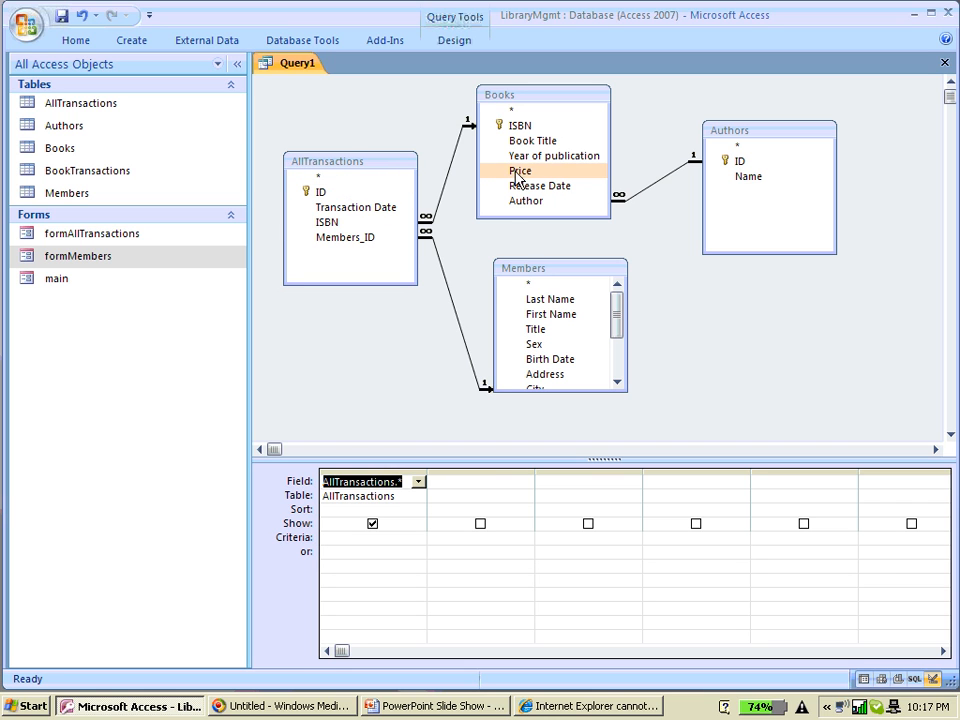
pyautogui.click(536, 288)
pyautogui.doubleClick(536, 288)
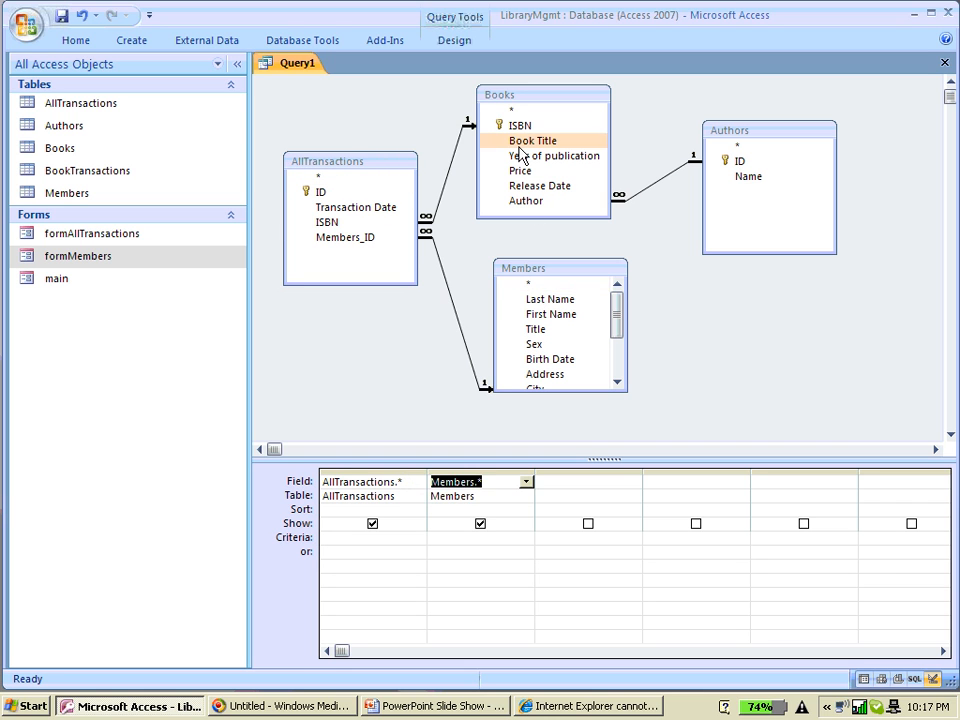
pyautogui.doubleClick(514, 111)
pyautogui.click(737, 146)
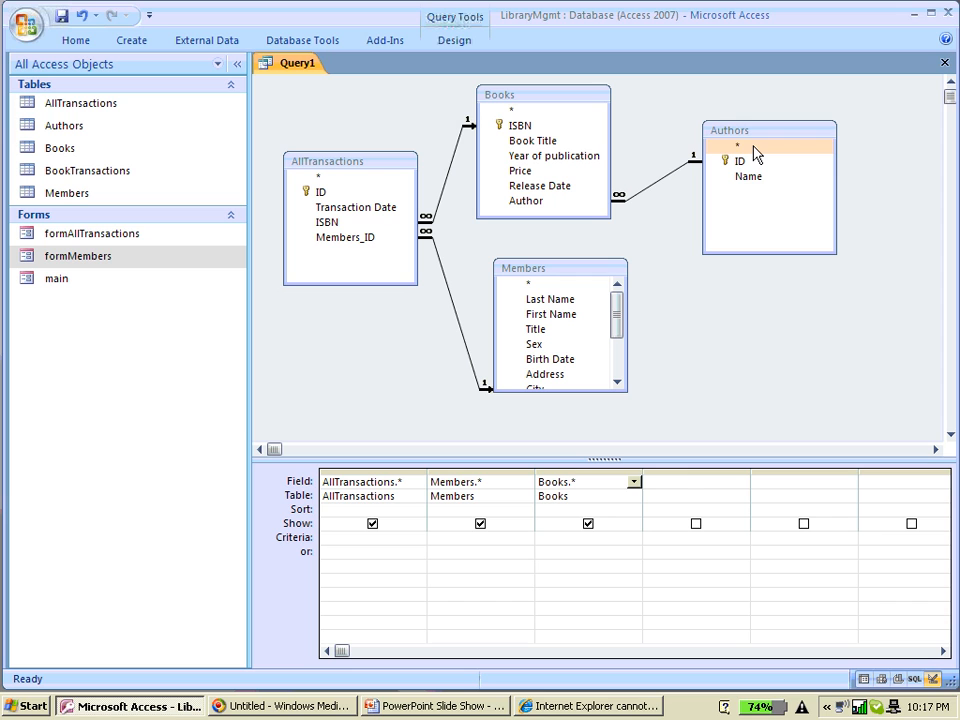
pyautogui.doubleClick(755, 147)
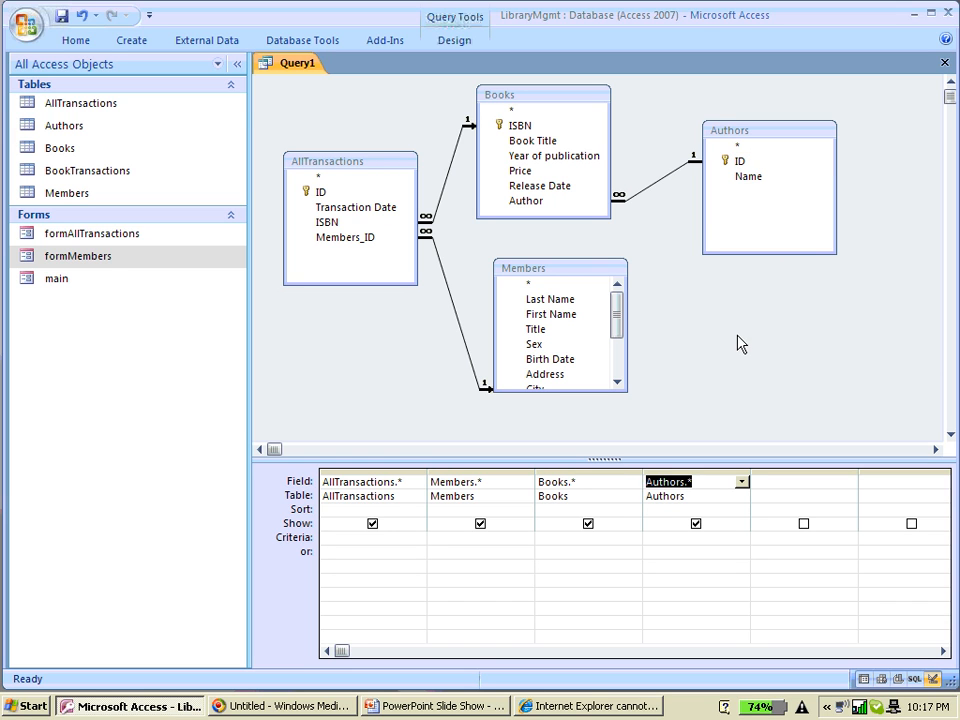
# - Save the query as Reconstruction
pyautogui.click(62, 17)
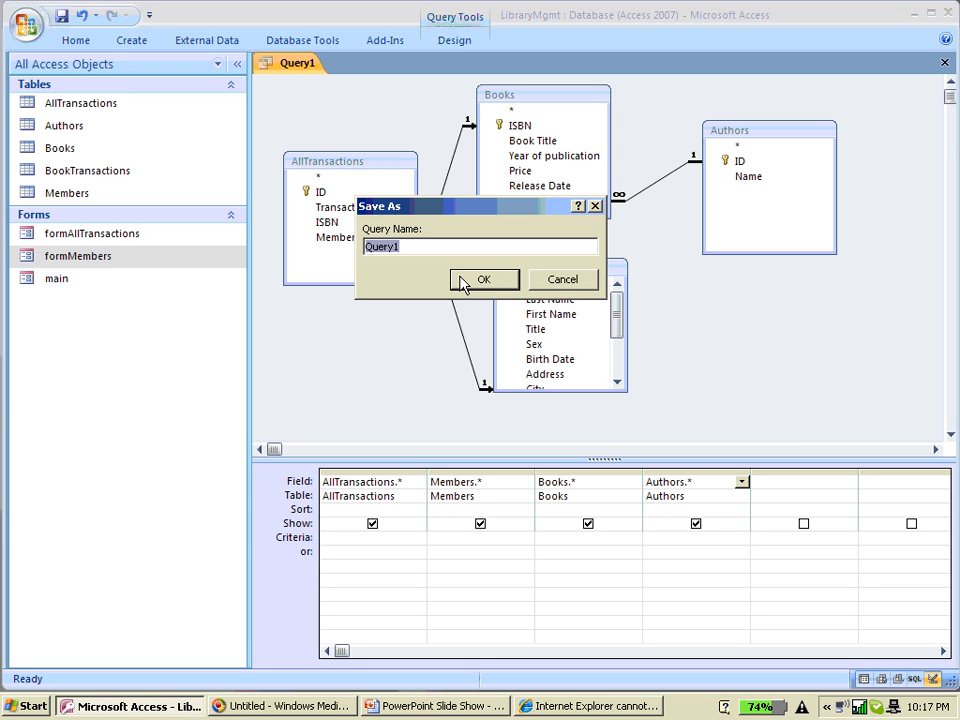
pyautogui.write('Reconstruction')
pyautogui.click(481, 280)
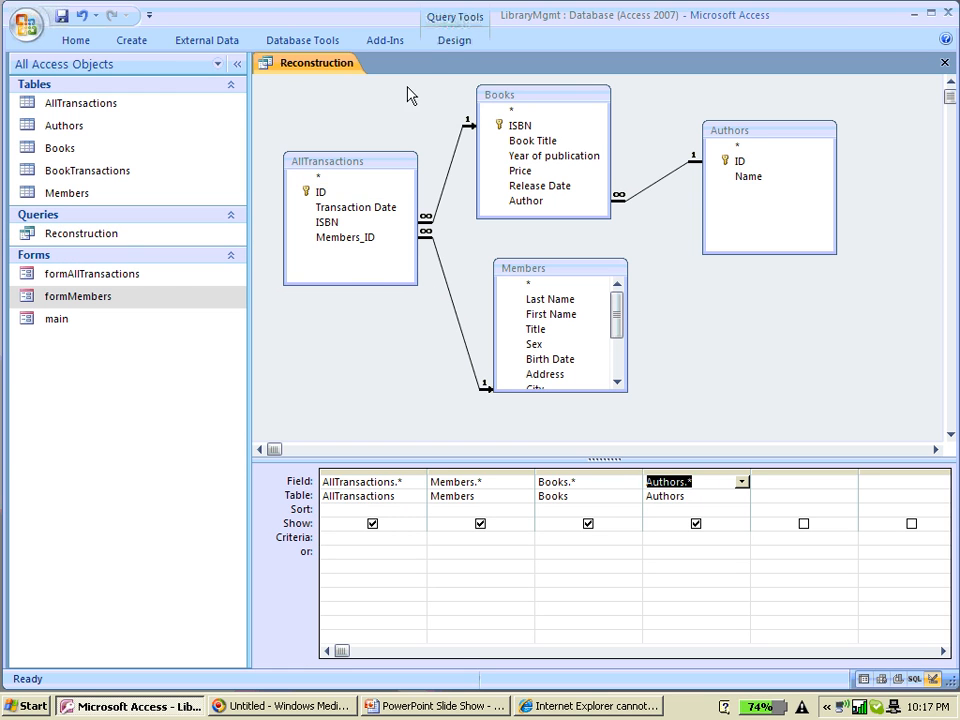
# - Try to run the Reconstruction query with the current joins
pyautogui.click(454, 40)
pyautogui.click(71, 86)
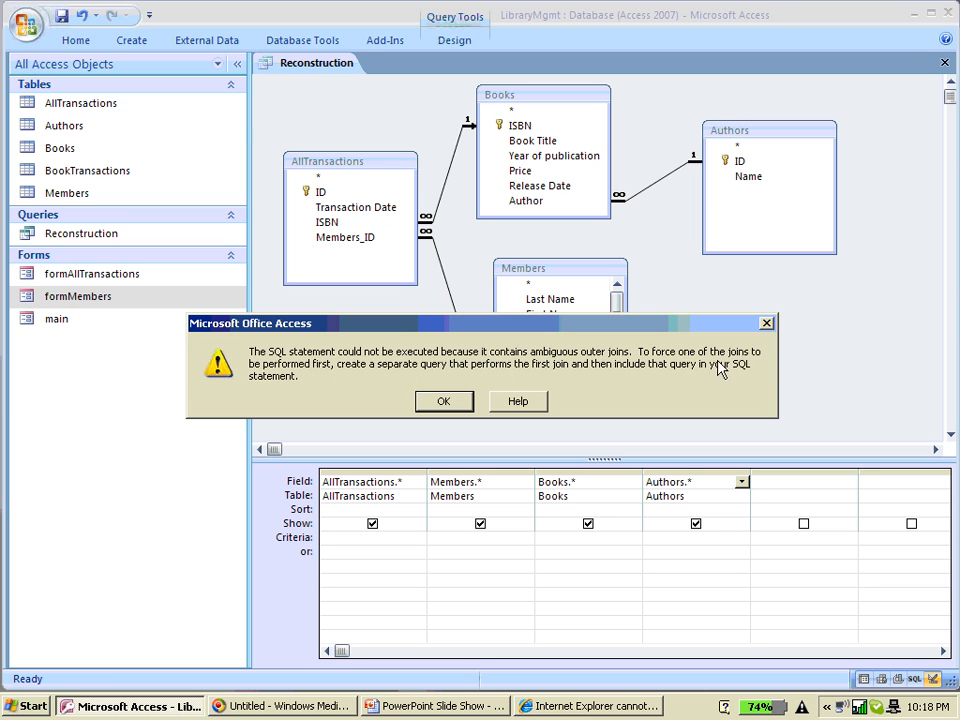
pyautogui.click(435, 404)
pyautogui.click(697, 269)
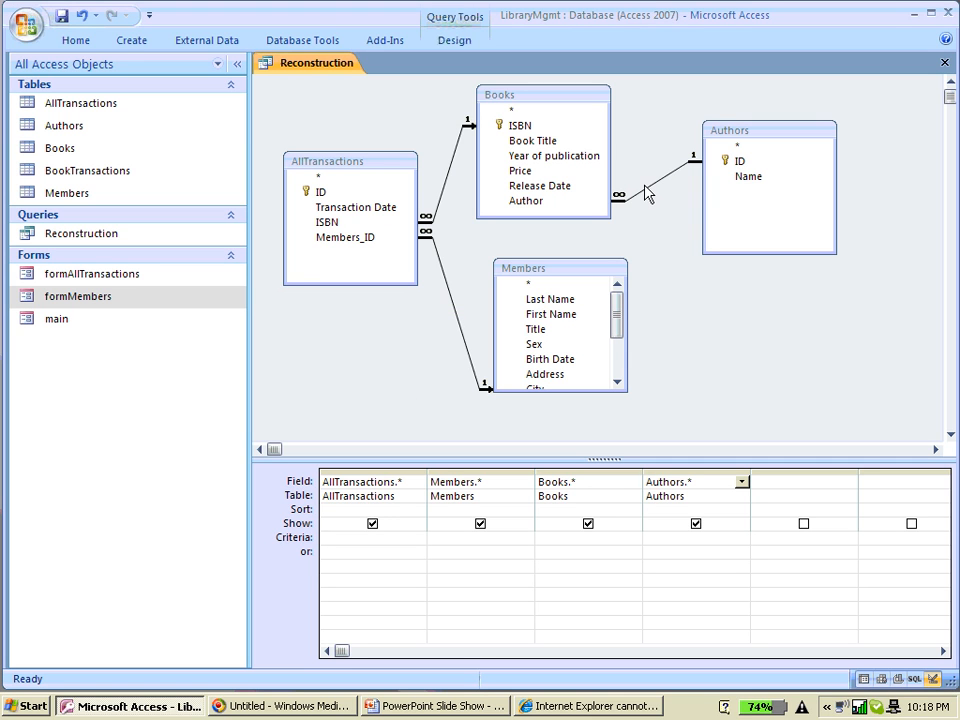
# - Set the Authors–Books join to include all records from Books and only the matching records from Authors
pyautogui.click(650, 186)
pyautogui.doubleClick(685, 172)
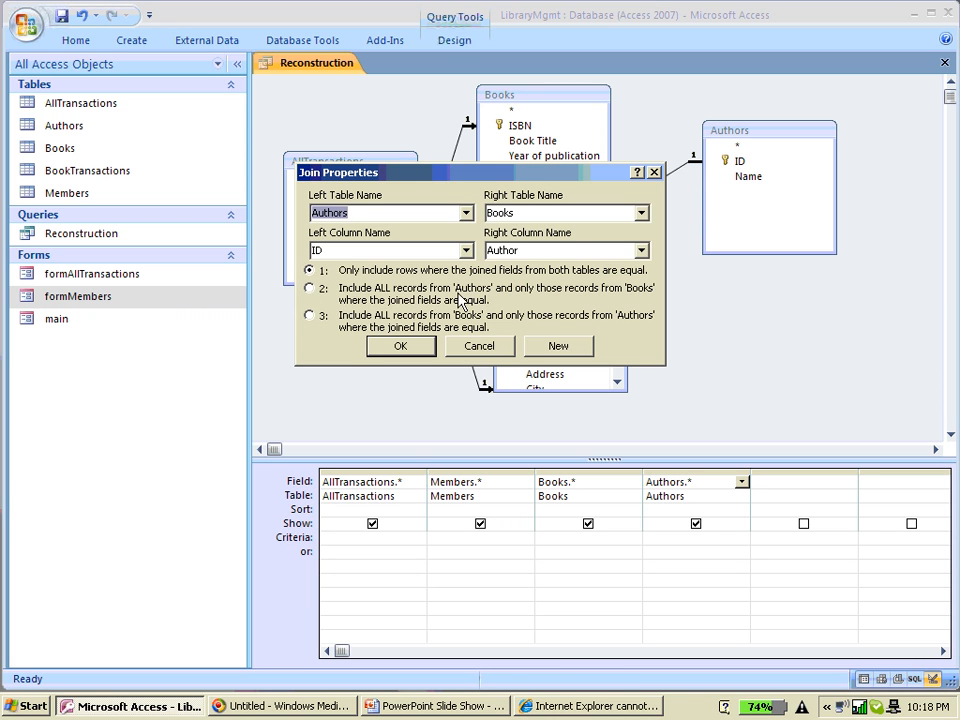
pyautogui.click(310, 316)
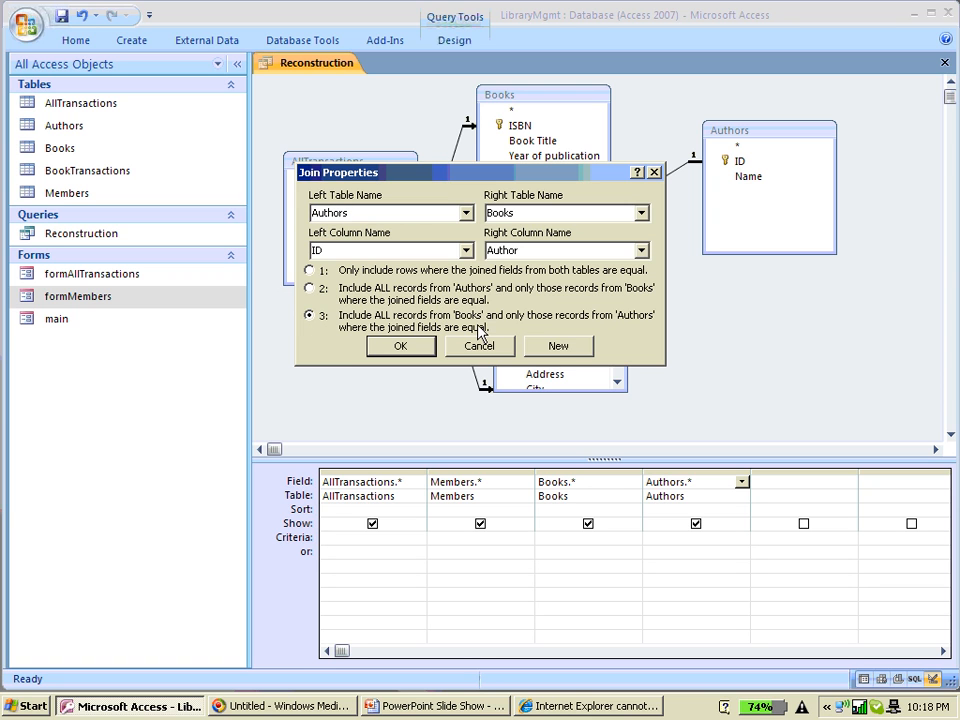
pyautogui.click(390, 348)
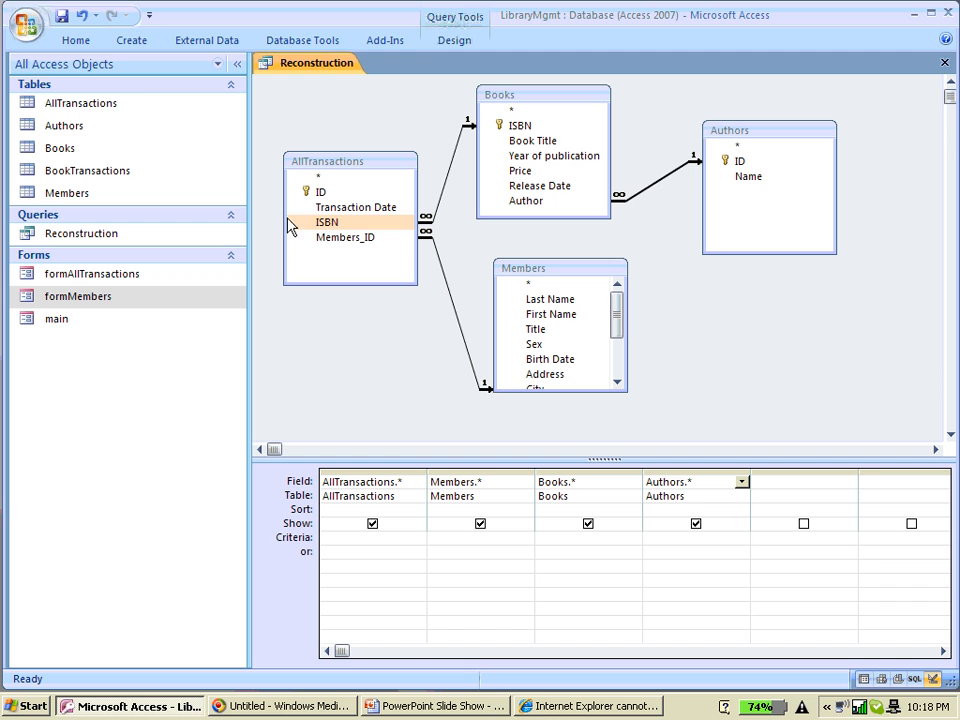
# - Run the Reconstruction query, narrow the object list beside the results, and examine the records from first to last
pyautogui.click(454, 40)
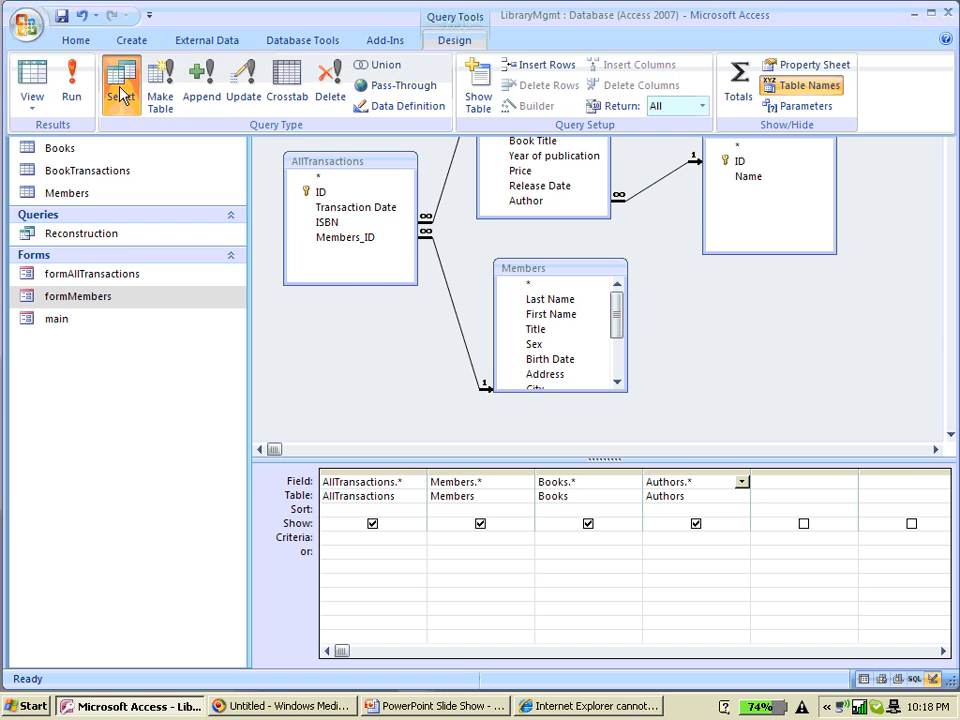
pyautogui.click(73, 82)
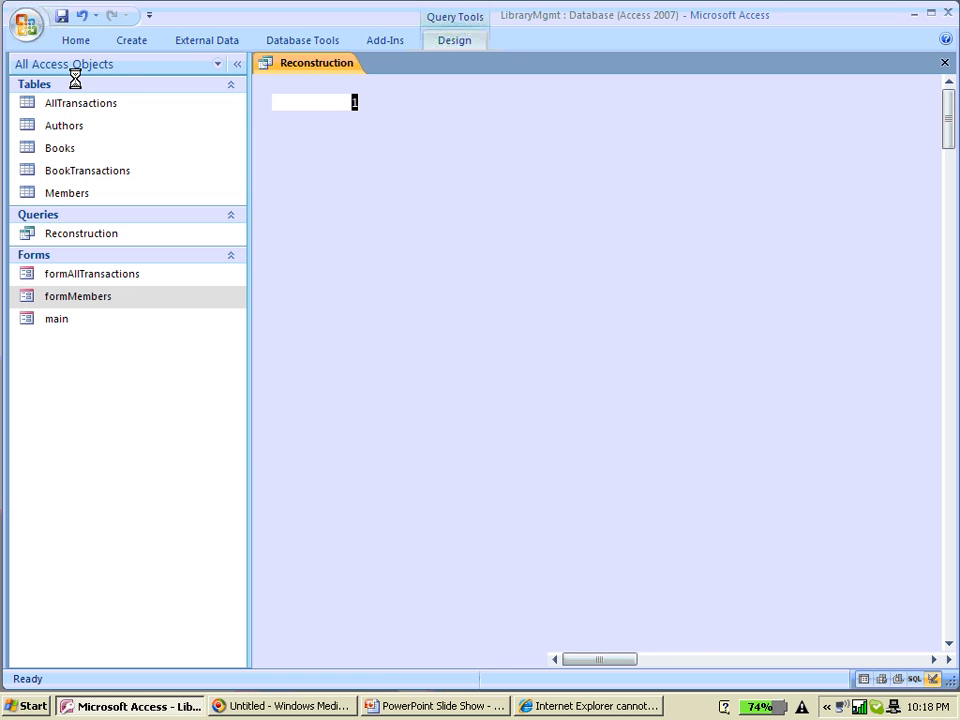
pyautogui.moveTo(249, 137); pyautogui.dragTo(195, 138)
pyautogui.click(272, 102)
pyautogui.scroll(-15, 293, 144)
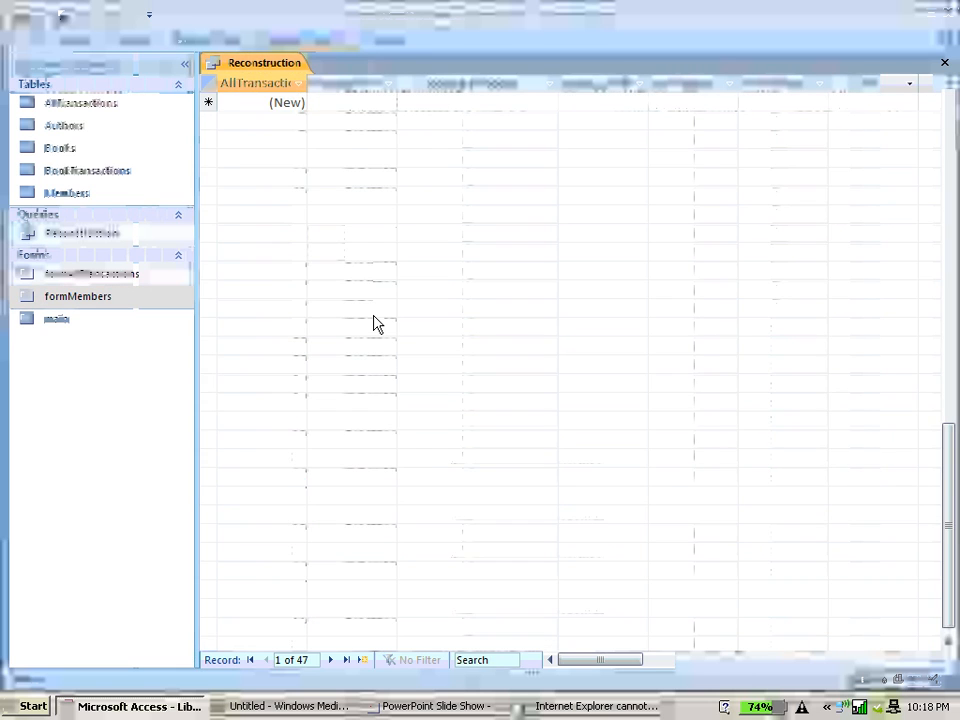
pyautogui.scroll(7, 375, 323)
pyautogui.click(295, 480)
pyautogui.scroll(9, 495, 462)
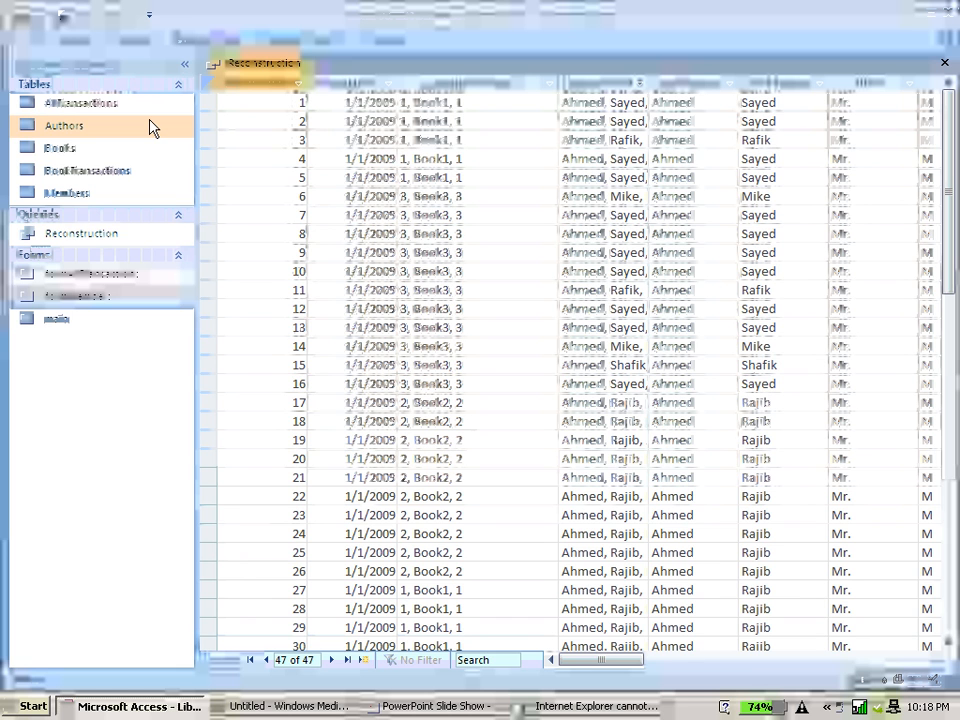
# - Open the BookTransactions table and check its first and last records against the Reconstruction query results
pyautogui.doubleClick(82, 170)
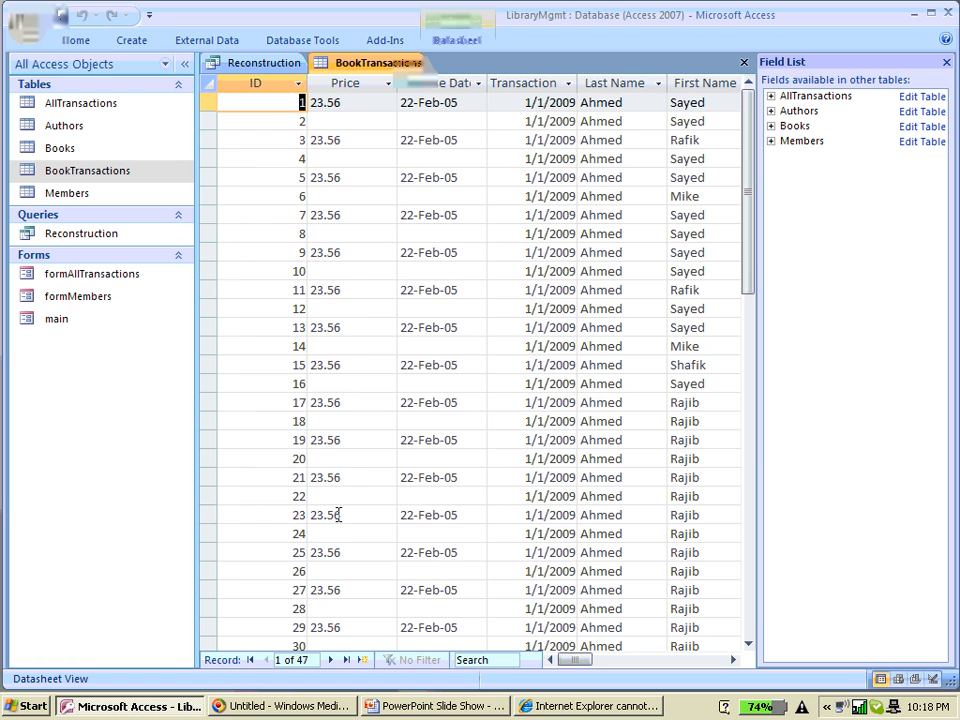
pyautogui.click(301, 507)
pyautogui.scroll(-16, 303, 505)
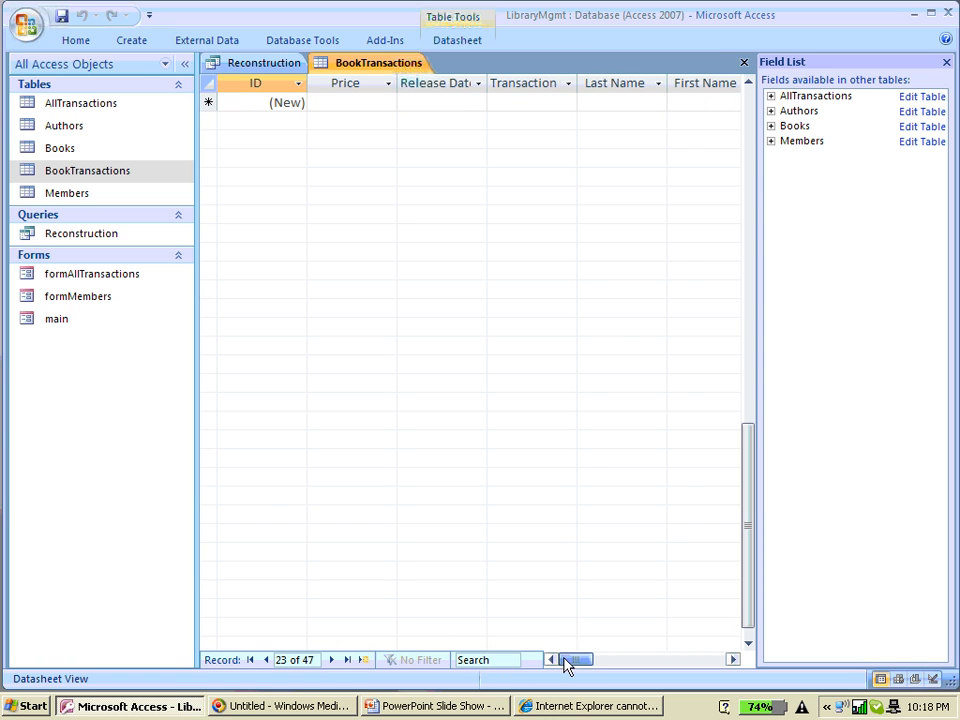
pyautogui.scroll(7, 221, 450)
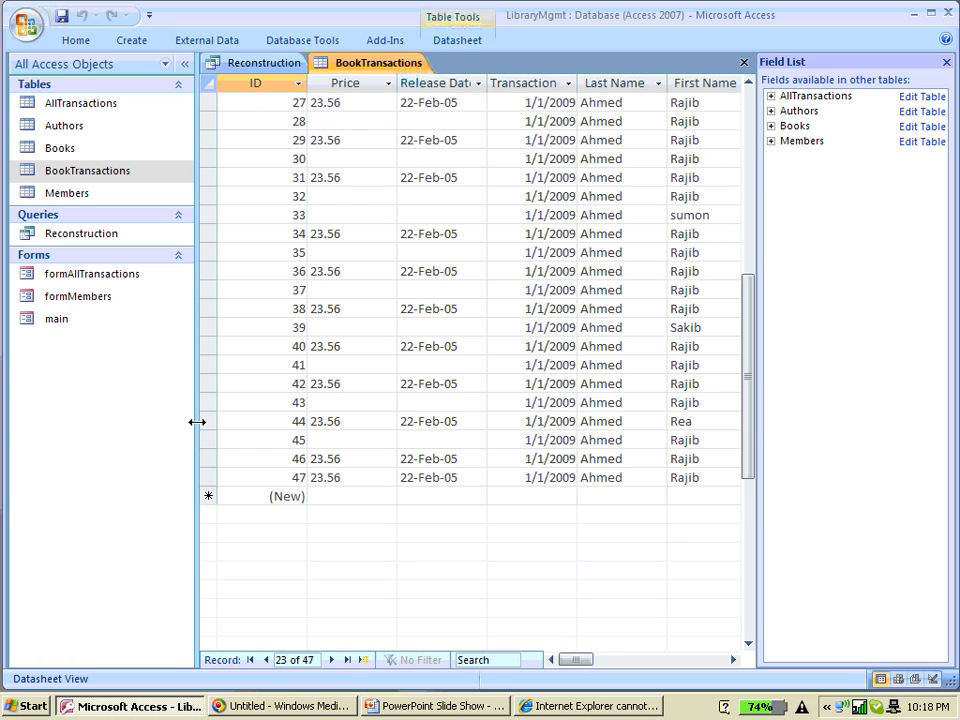
pyautogui.click(287, 478)
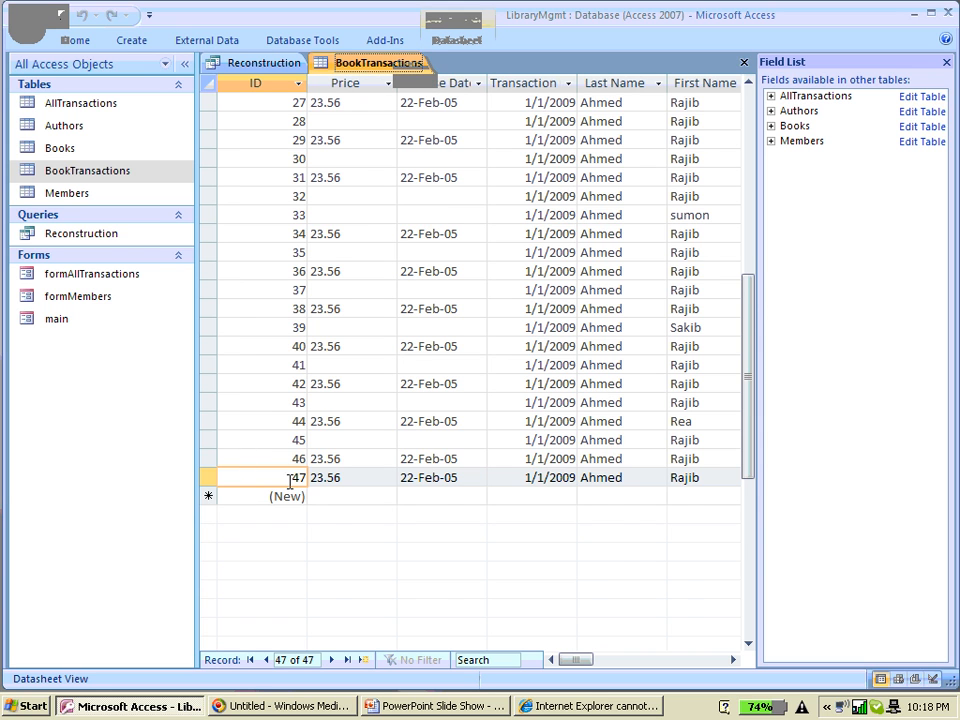
pyautogui.scroll(9, 279, 319)
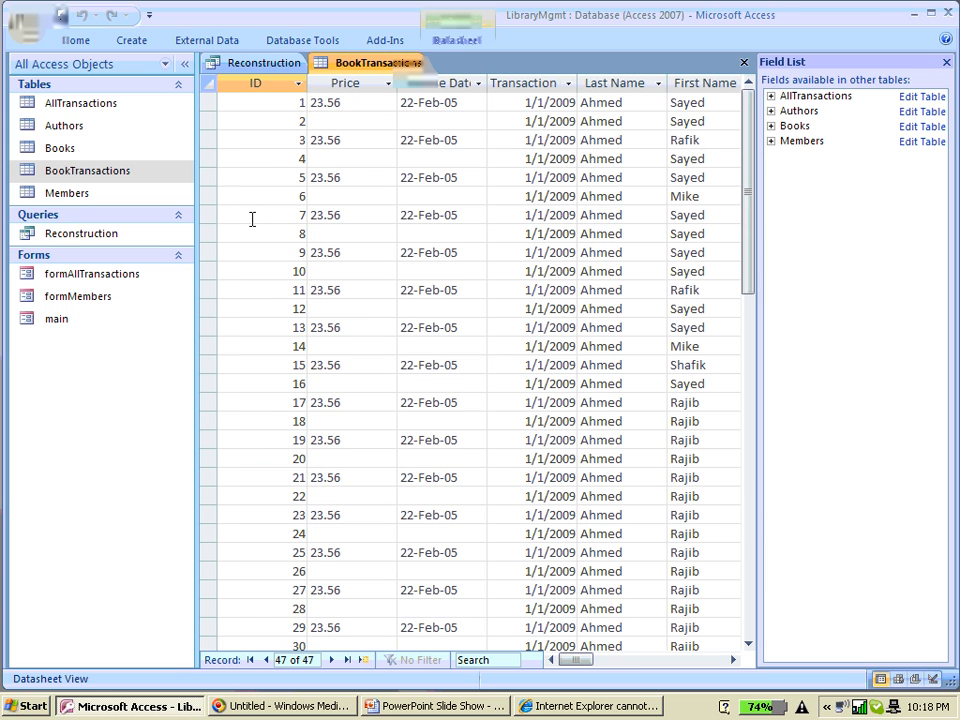
pyautogui.click(290, 101)
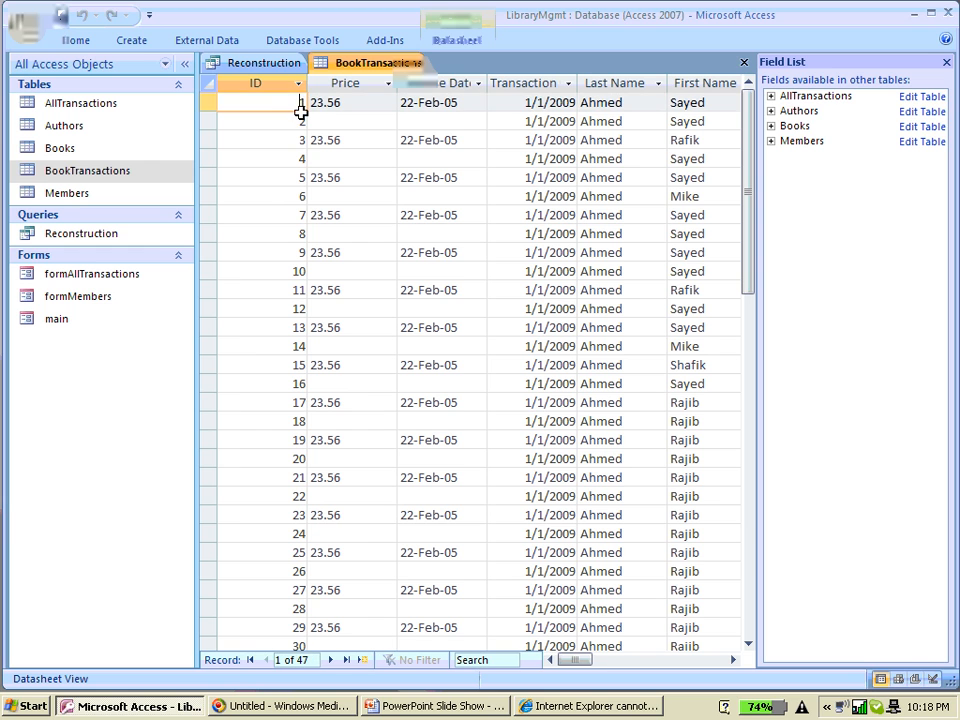
# - Compare the two open datasheets once more and close both the BookTransactions table and the Reconstruction query
pyautogui.click(280, 64)
pyautogui.click(378, 64)
pyautogui.rightClick(403, 62)
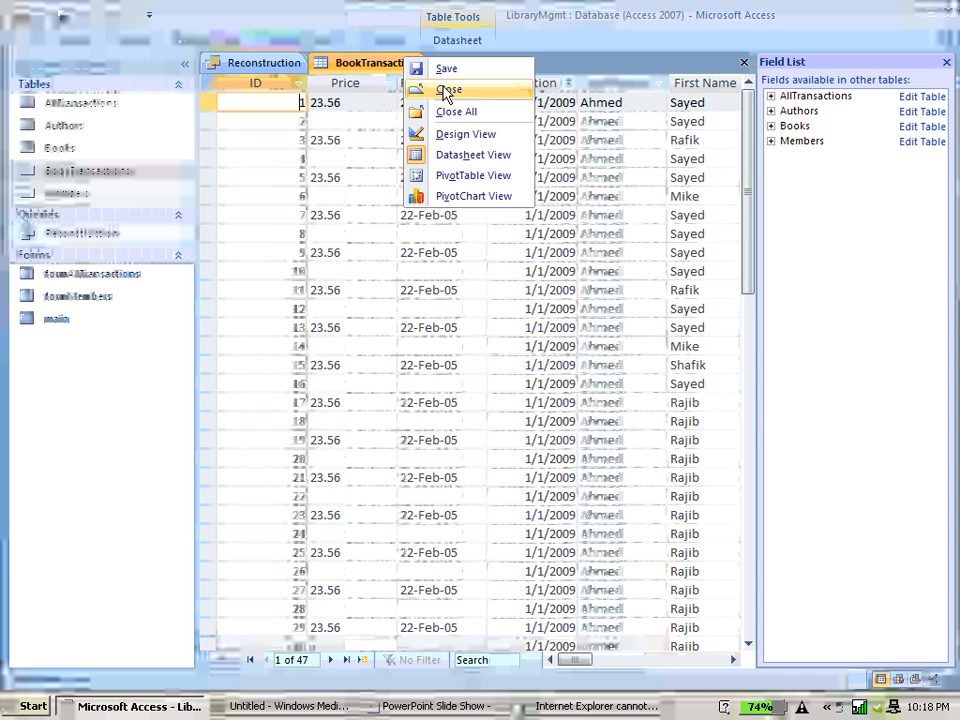
pyautogui.click(444, 89)
pyautogui.rightClick(276, 61)
pyautogui.click(310, 92)
# - Switch to the PowerPoint slide show and review the Reconstruction and Queries slides for the planned queries
pyautogui.click(422, 706)
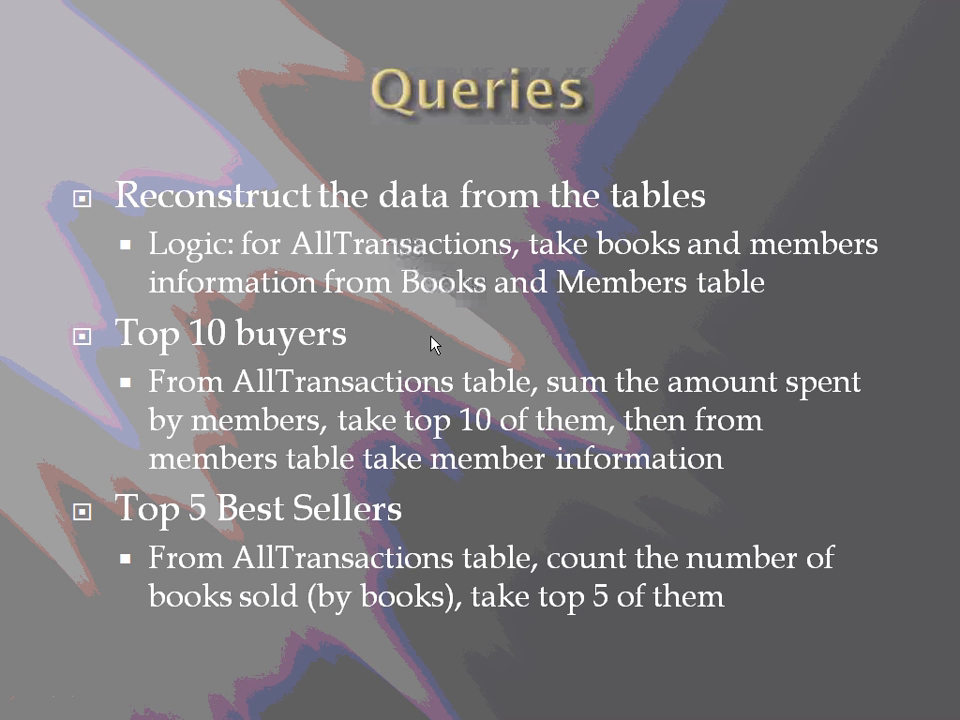
pyautogui.click(401, 313)
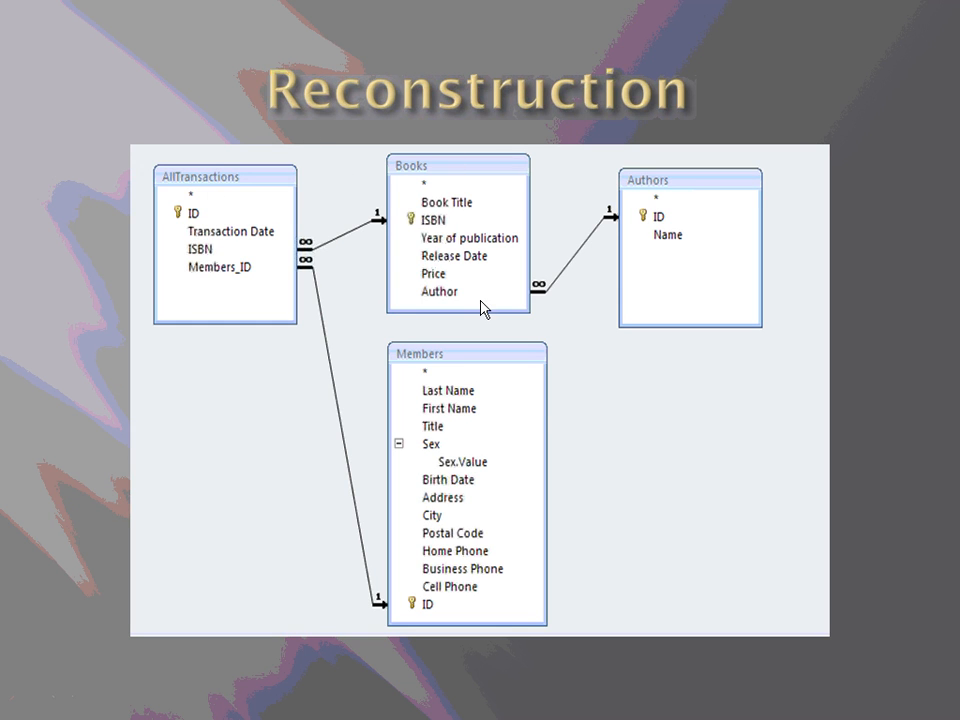
pyautogui.rightClick(458, 120)
pyautogui.click(521, 142)
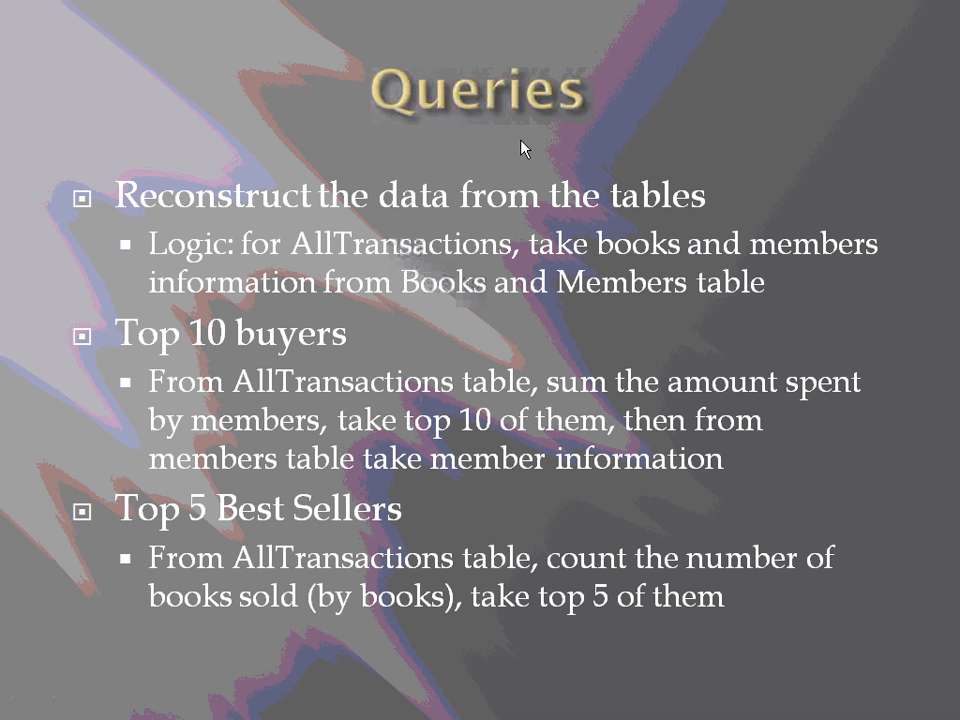
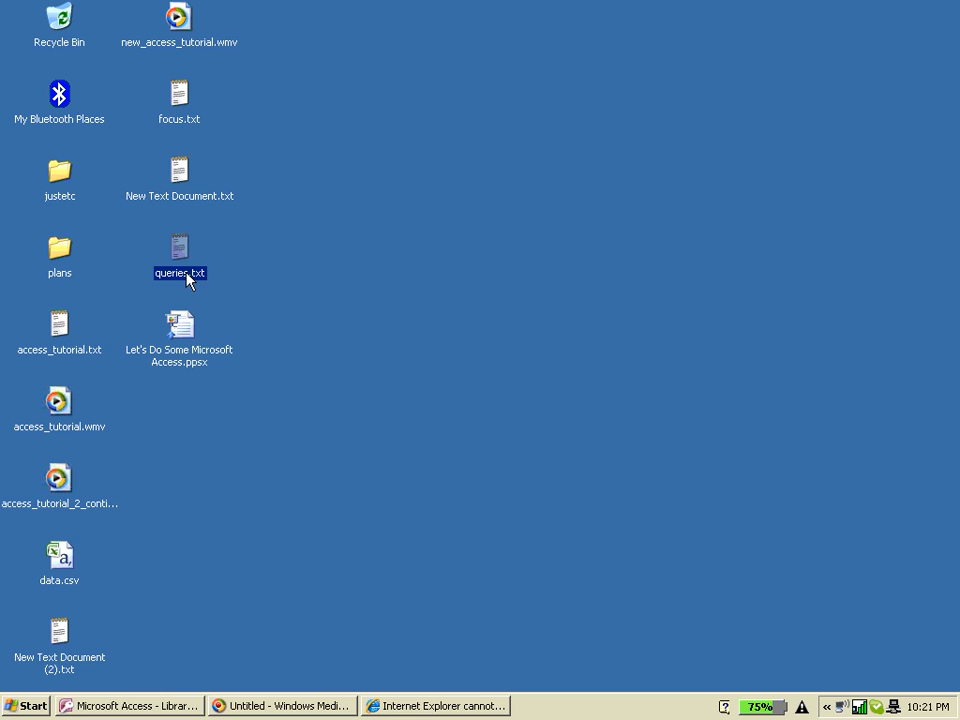
# - Open queries.txt from the desktop in Notepad and set the text's font size to 12
pyautogui.doubleClick(197, 276)
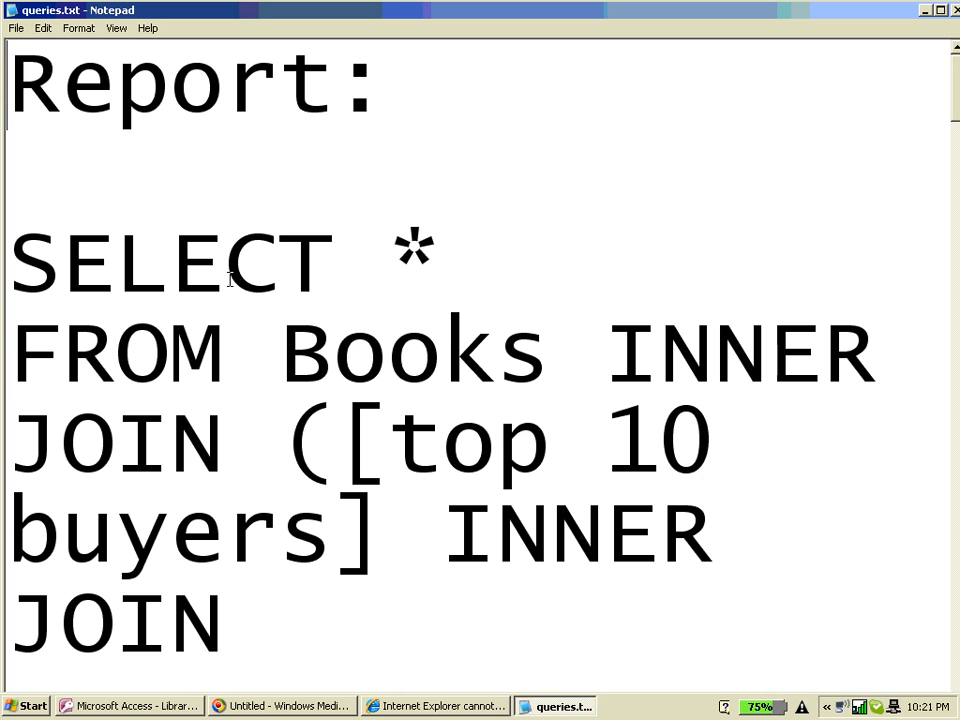
pyautogui.scroll(-10, 452, 176)
pyautogui.scroll(1, 482, 167)
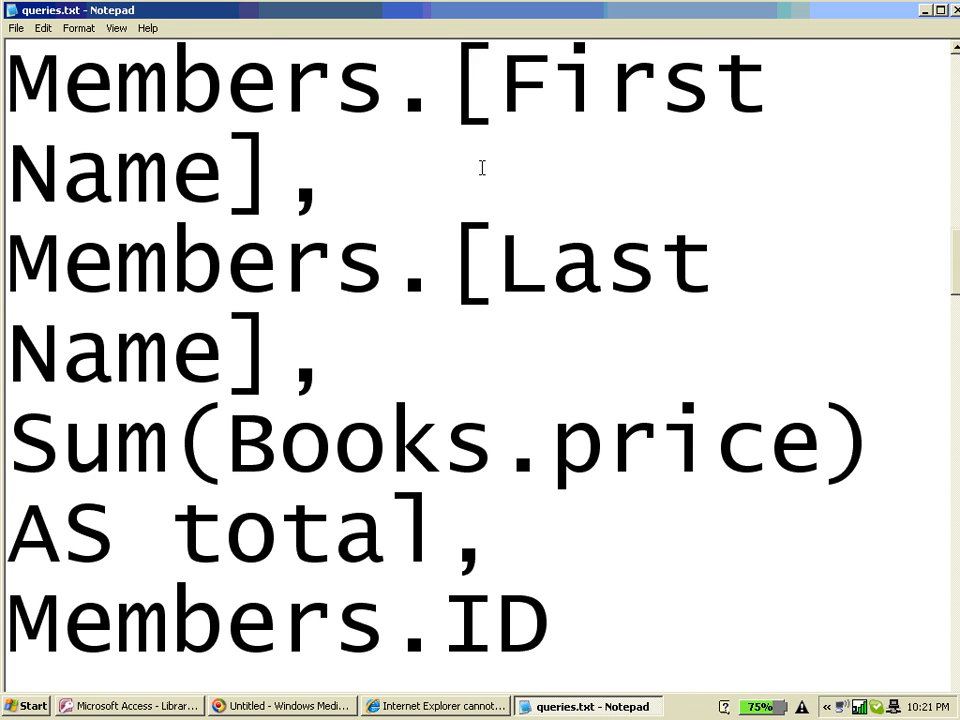
pyautogui.scroll(9, 482, 167)
pyautogui.click(79, 28)
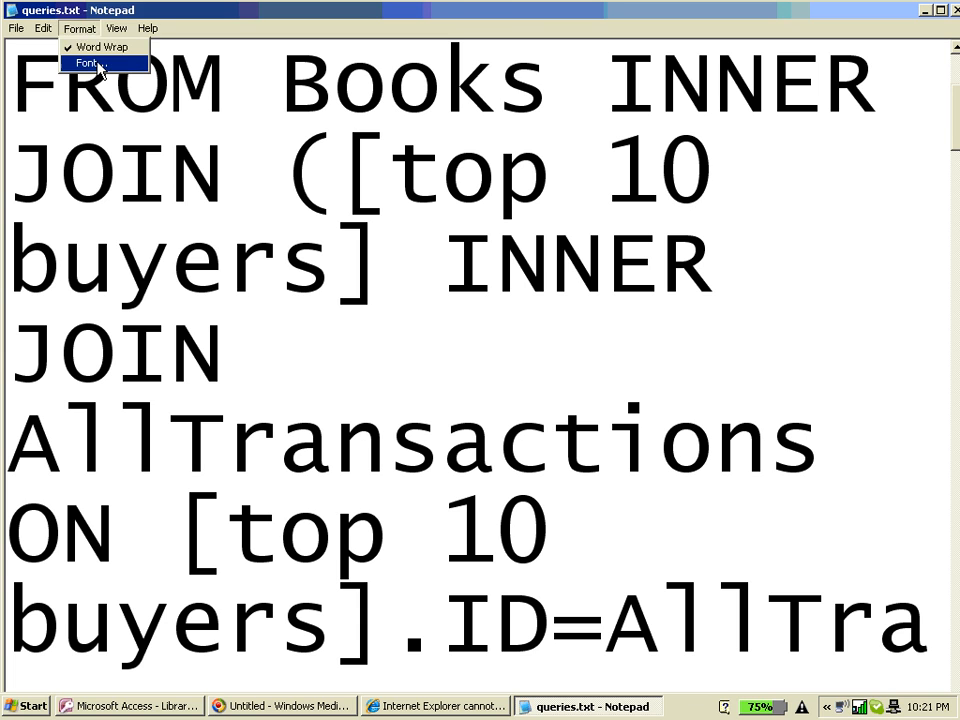
pyautogui.click(86, 58)
pyautogui.scroll(3, 306, 218)
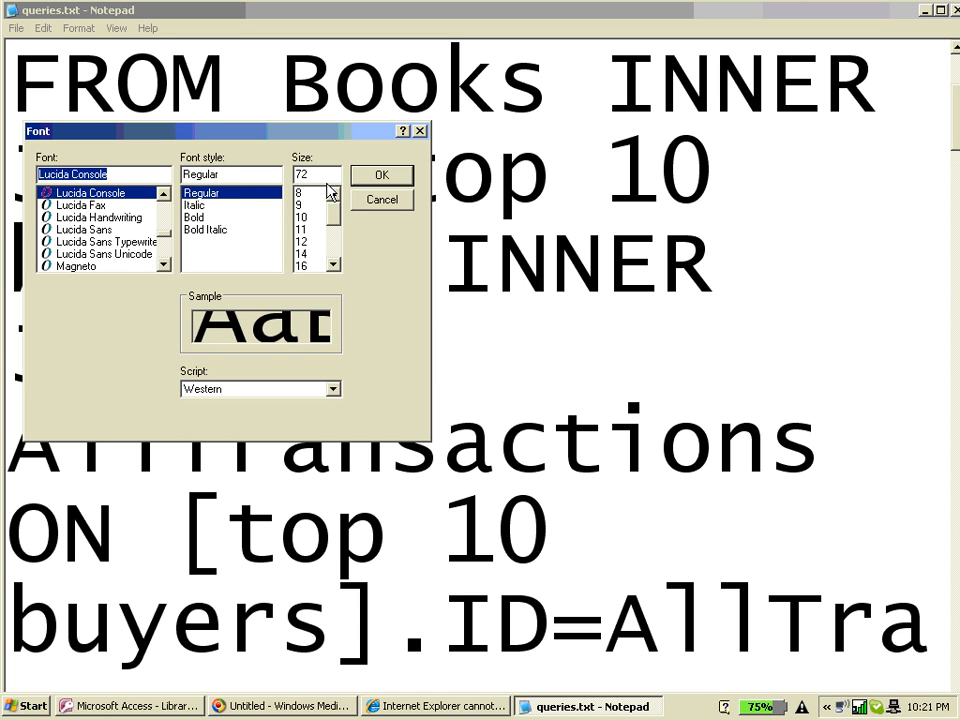
pyautogui.click(301, 240)
pyautogui.click(381, 175)
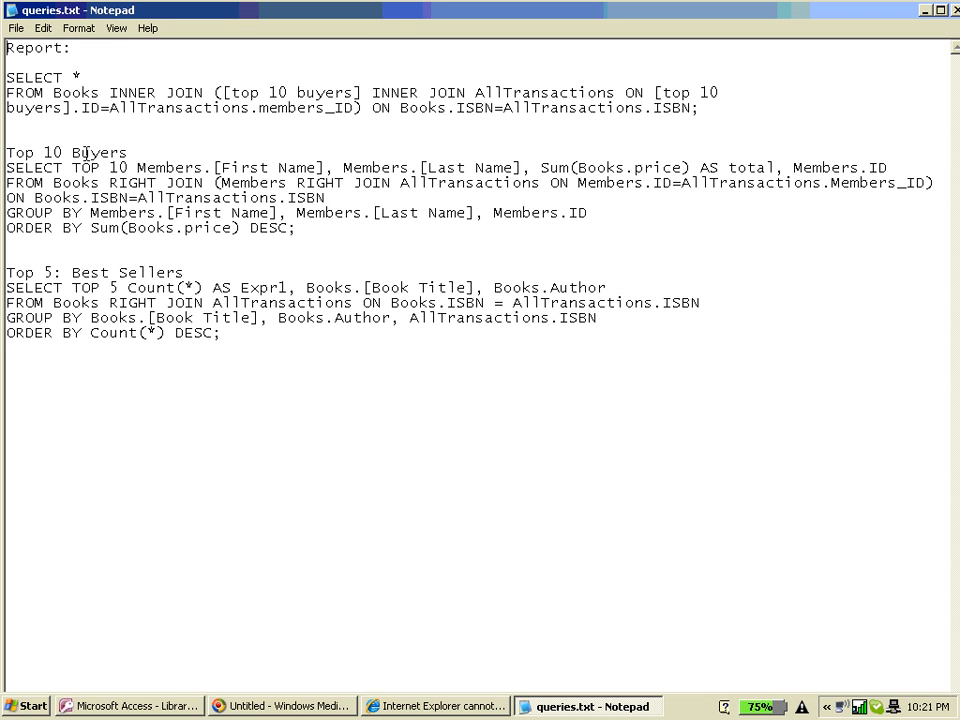
# - Copy the complete SQL statement under Top 10 Buyers and minimize the Notepad window
pyautogui.moveTo(300, 230); pyautogui.dragTo(5, 167)
pyautogui.rightClick(88, 193)
pyautogui.click(137, 244)
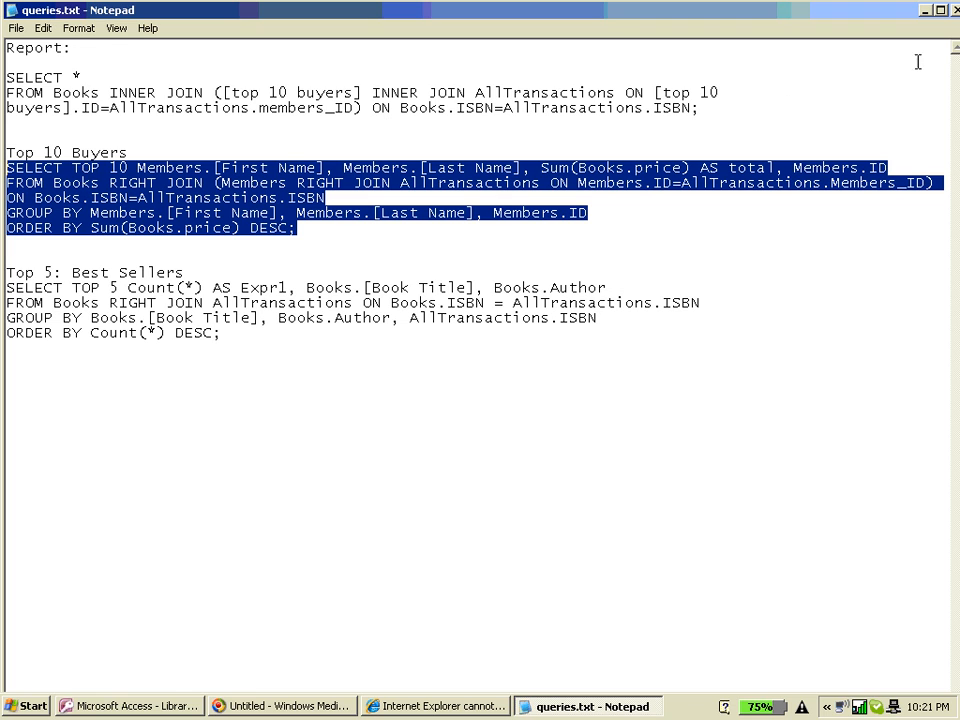
pyautogui.click(925, 10)
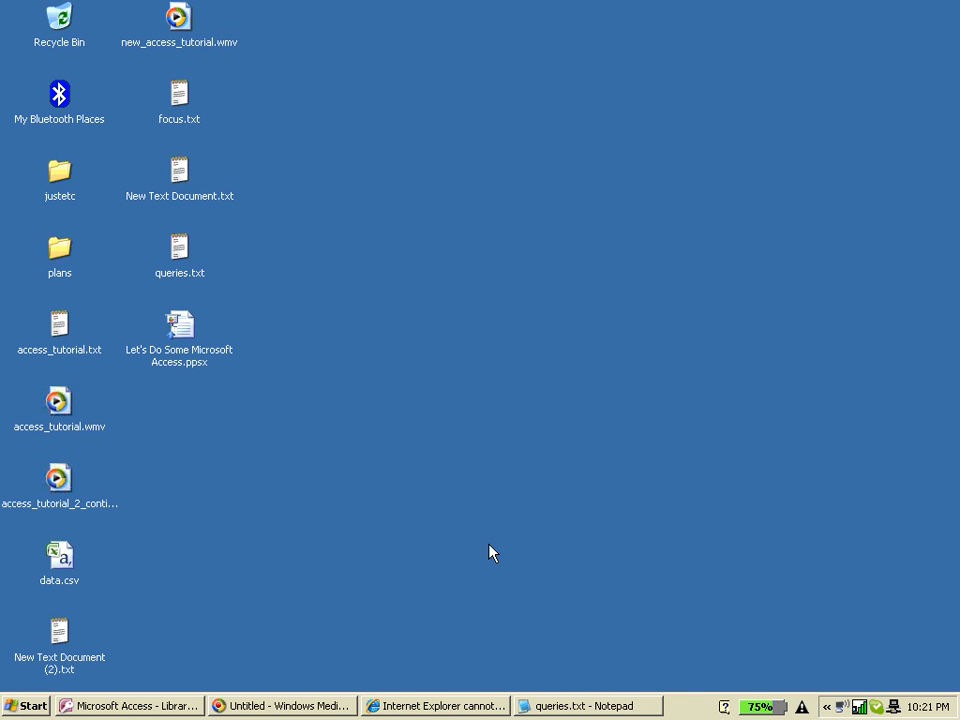
# - Switch to Microsoft Access and start a new query in Design view without adding any tables
pyautogui.click(141, 707)
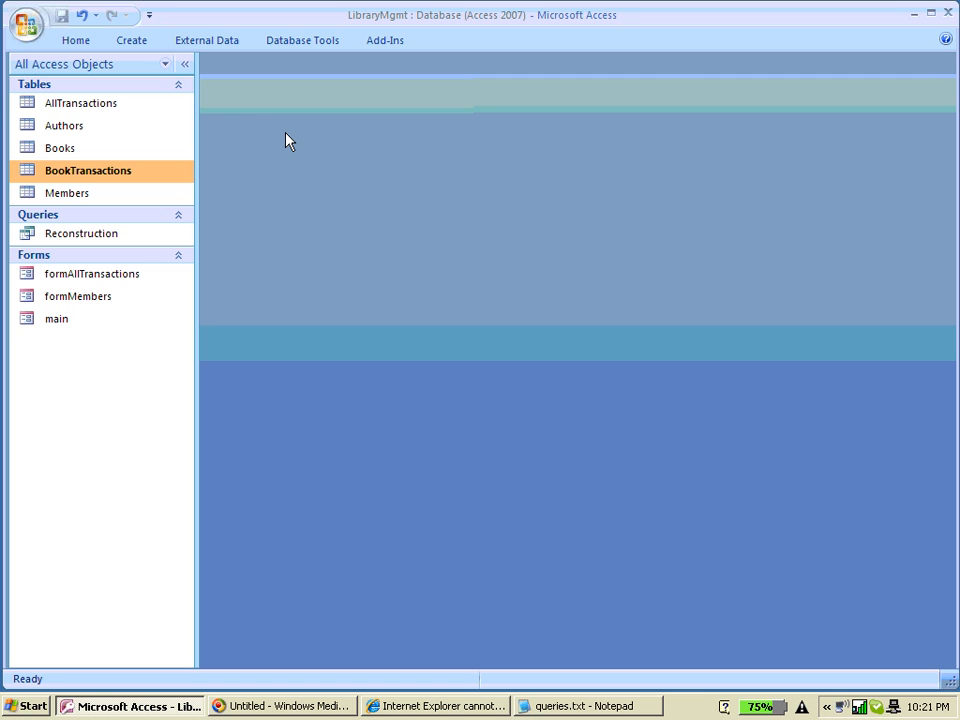
pyautogui.click(131, 40)
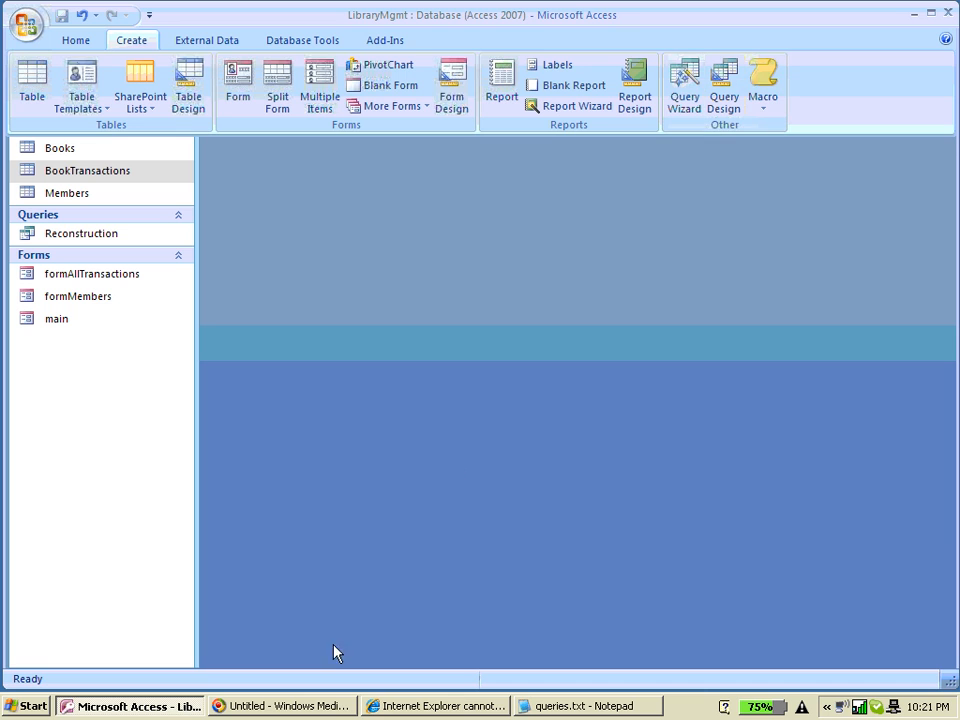
pyautogui.click(420, 152)
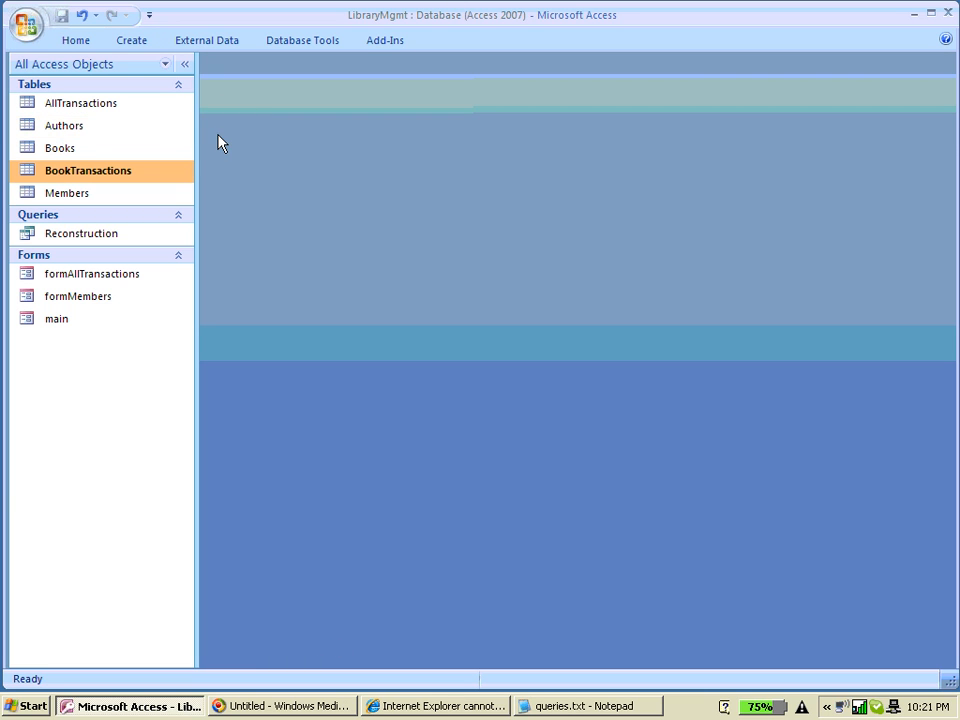
pyautogui.click(132, 41)
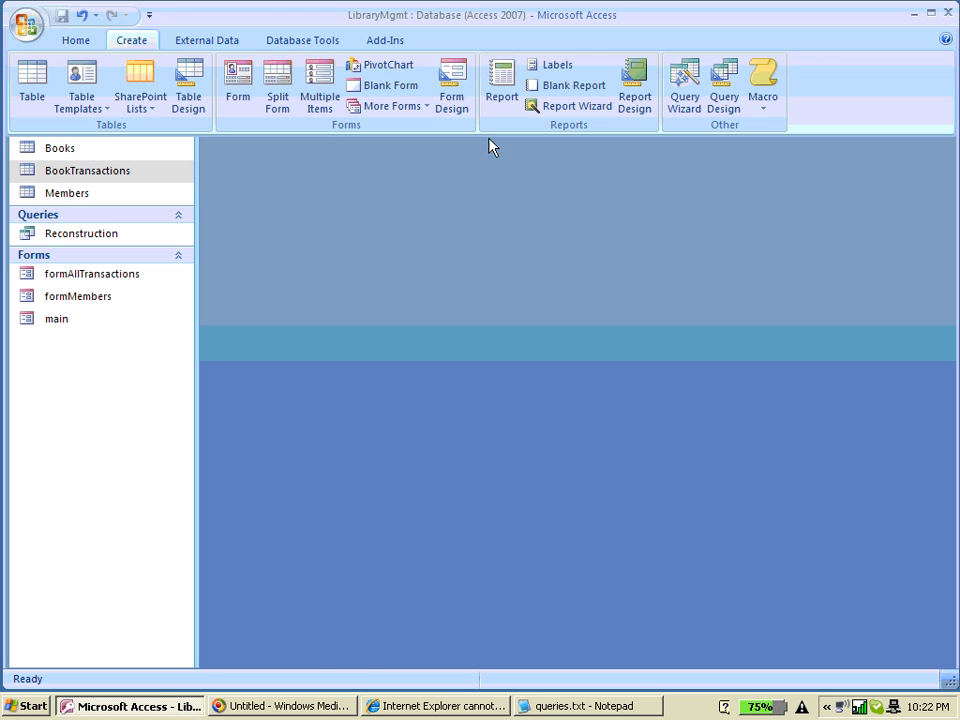
pyautogui.click(724, 100)
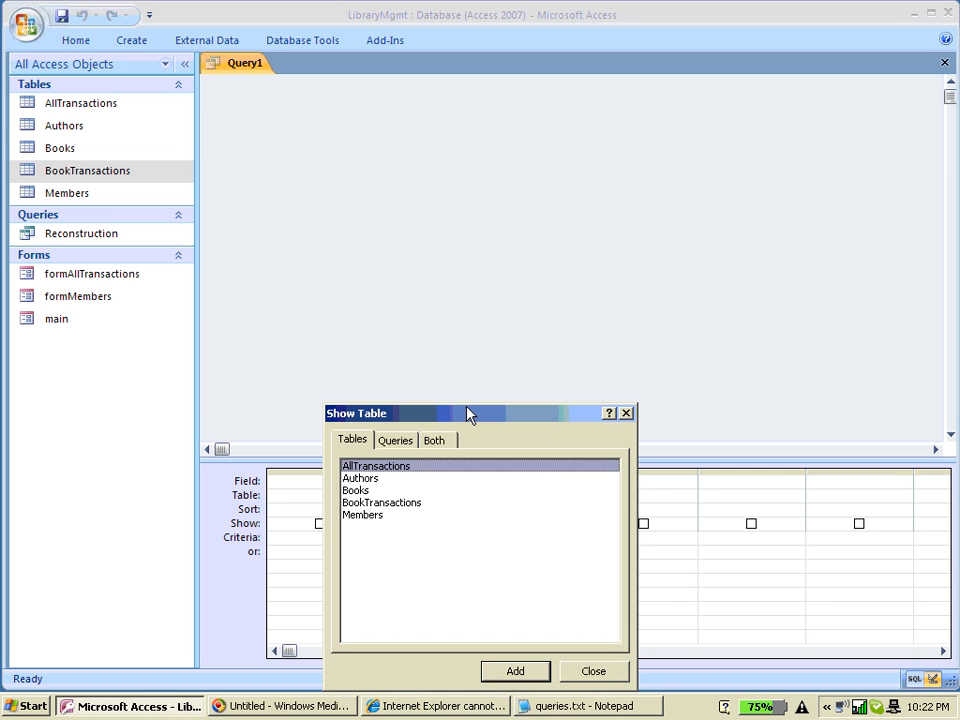
pyautogui.moveTo(468, 413); pyautogui.dragTo(464, 196)
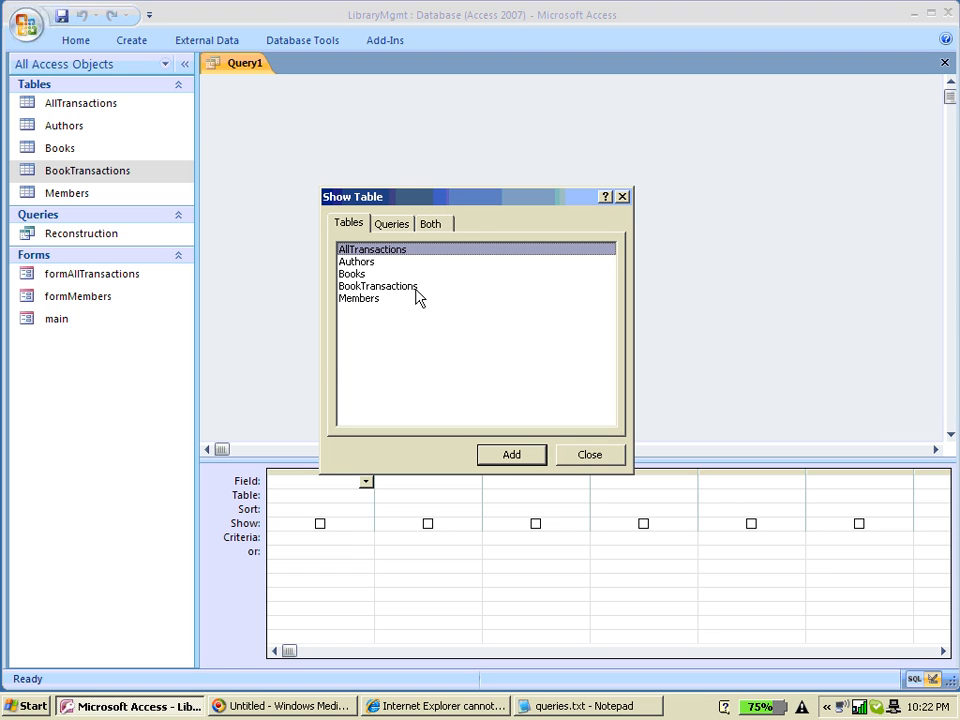
pyautogui.click(397, 228)
pyautogui.click(349, 229)
pyautogui.click(433, 230)
pyautogui.click(380, 230)
pyautogui.click(349, 224)
pyautogui.click(592, 456)
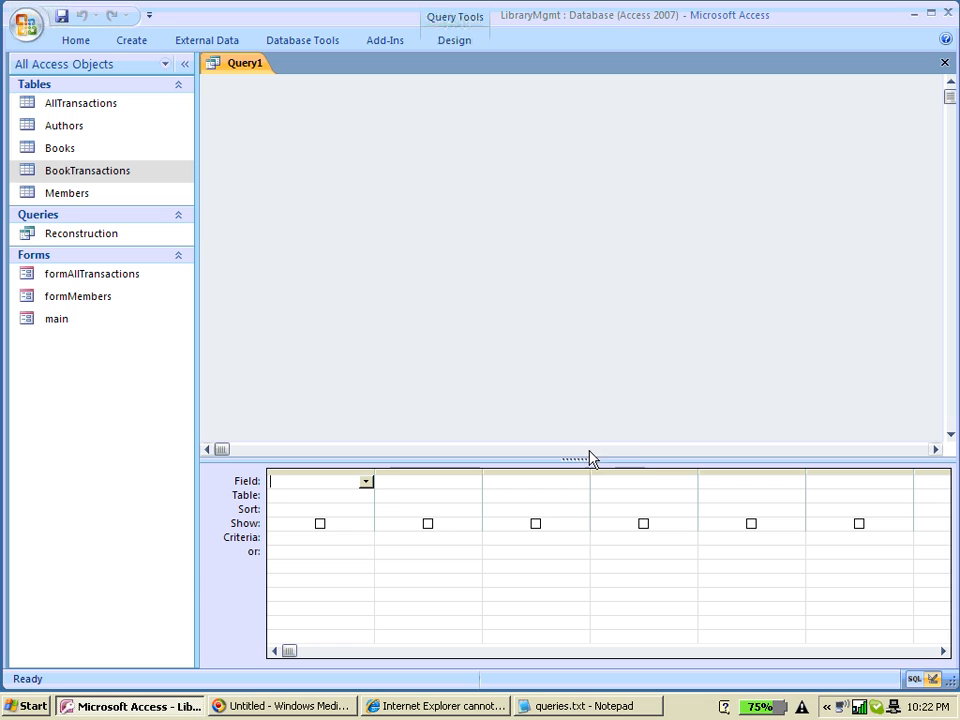
# - Show the empty query in SQL view and replace its SELECT text with the copied Top 10 Buyers statement
pyautogui.rightClick(425, 226)
pyautogui.click(495, 235)
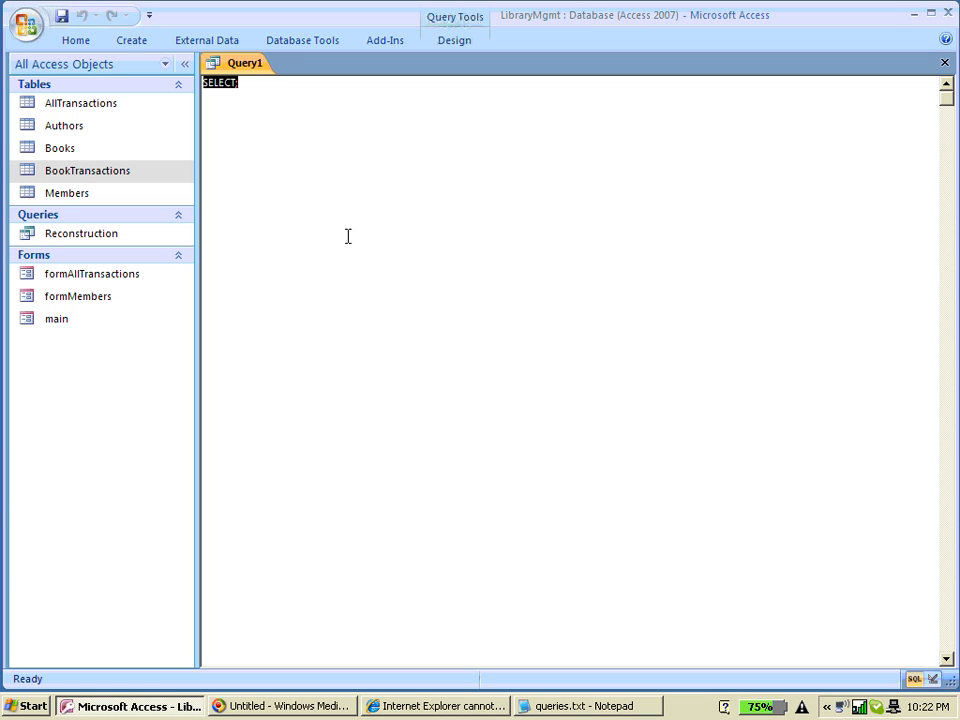
pyautogui.rightClick(341, 164)
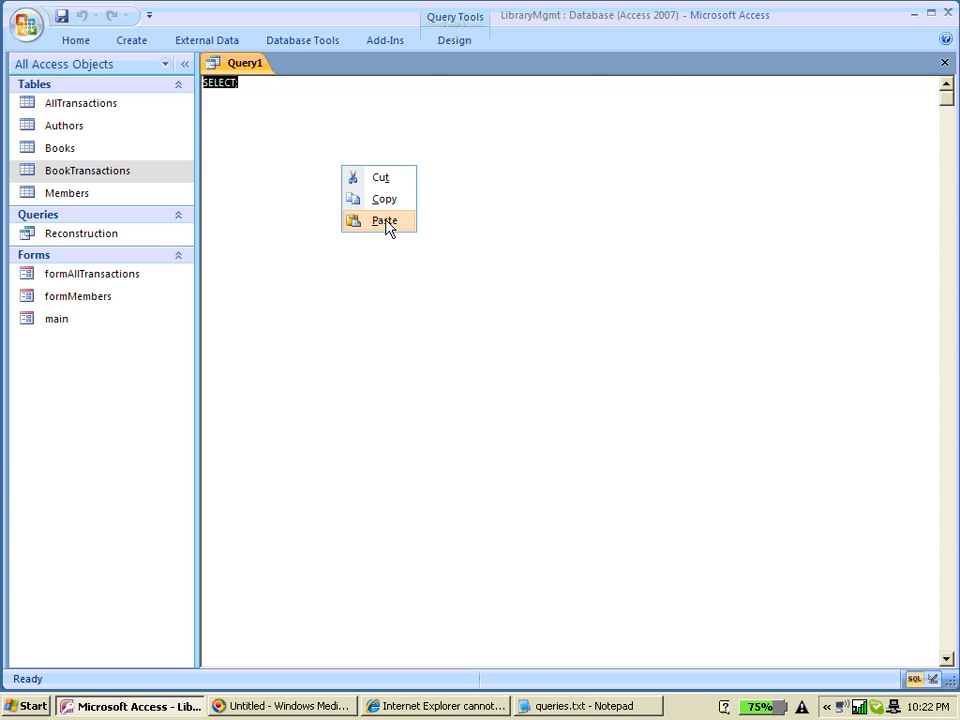
pyautogui.click(386, 224)
# - Show the query in Design view, spread out the AllTransactions, Books and Members tables, and lengthen the Members field list
pyautogui.rightClick(265, 60)
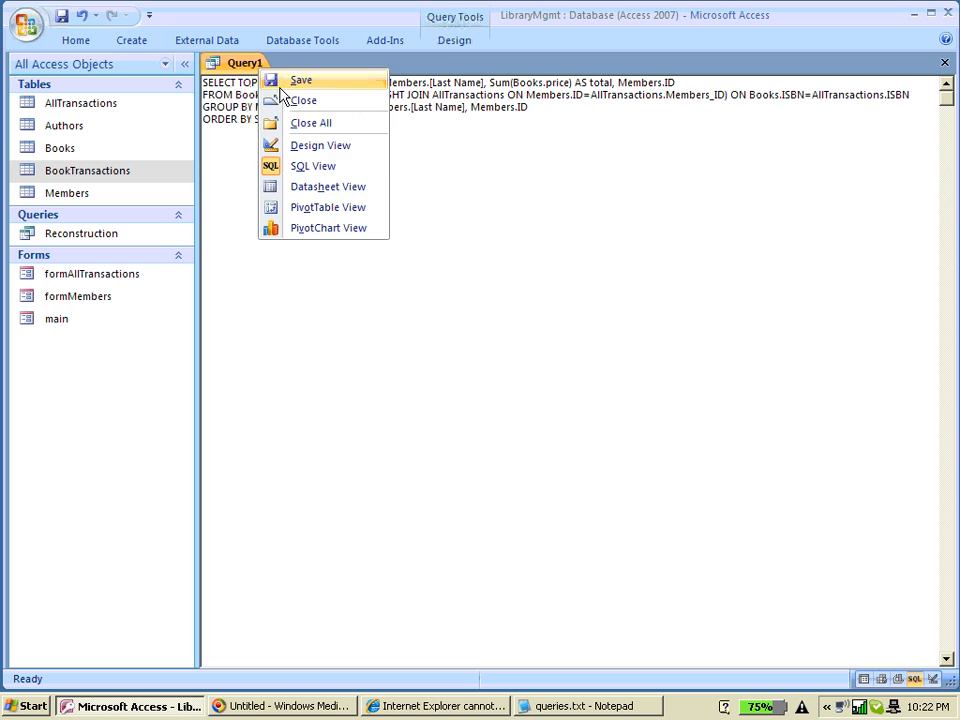
pyautogui.click(328, 150)
pyautogui.moveTo(638, 104); pyautogui.dragTo(242, 268)
pyautogui.moveTo(477, 100); pyautogui.dragTo(744, 154)
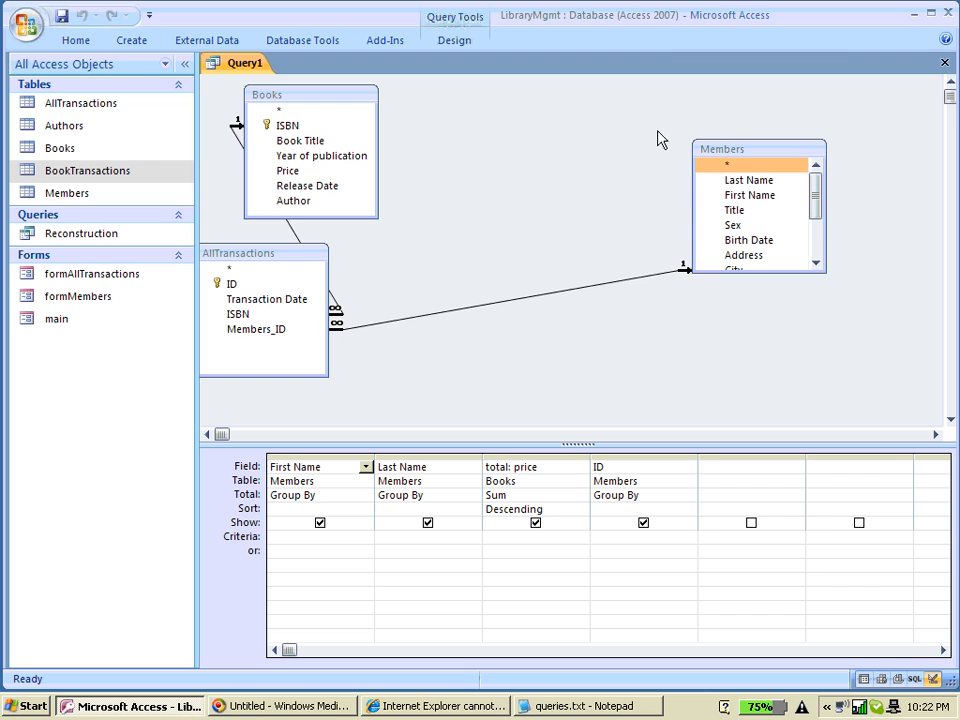
pyautogui.moveTo(343, 98); pyautogui.dragTo(605, 113)
pyautogui.moveTo(296, 258); pyautogui.dragTo(363, 120)
pyautogui.moveTo(740, 150); pyautogui.dragTo(520, 254)
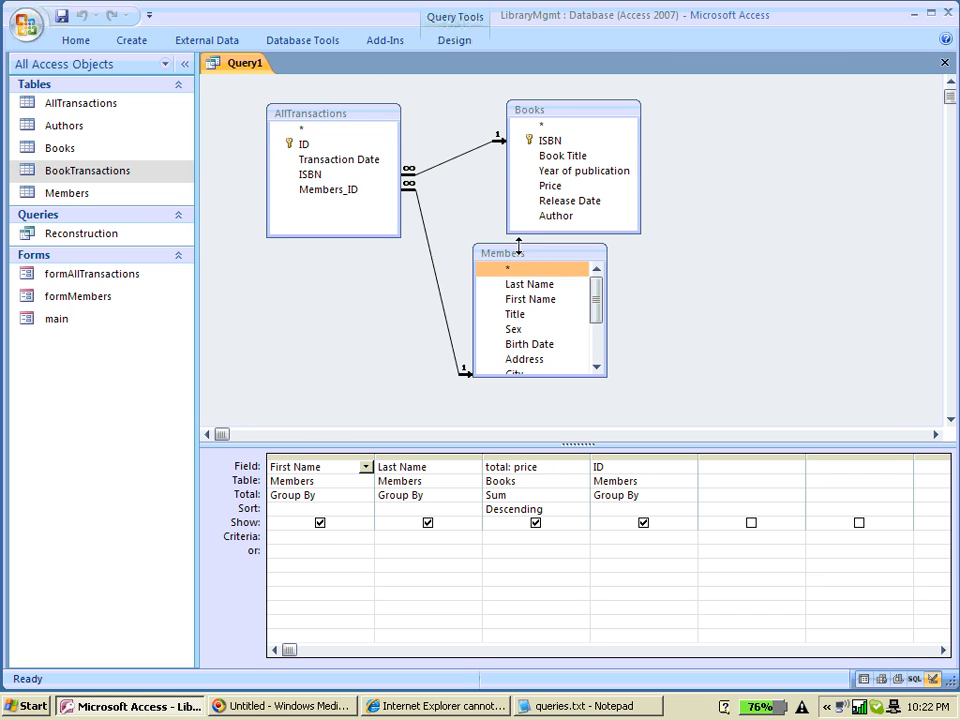
pyautogui.moveTo(562, 116); pyautogui.dragTo(652, 99)
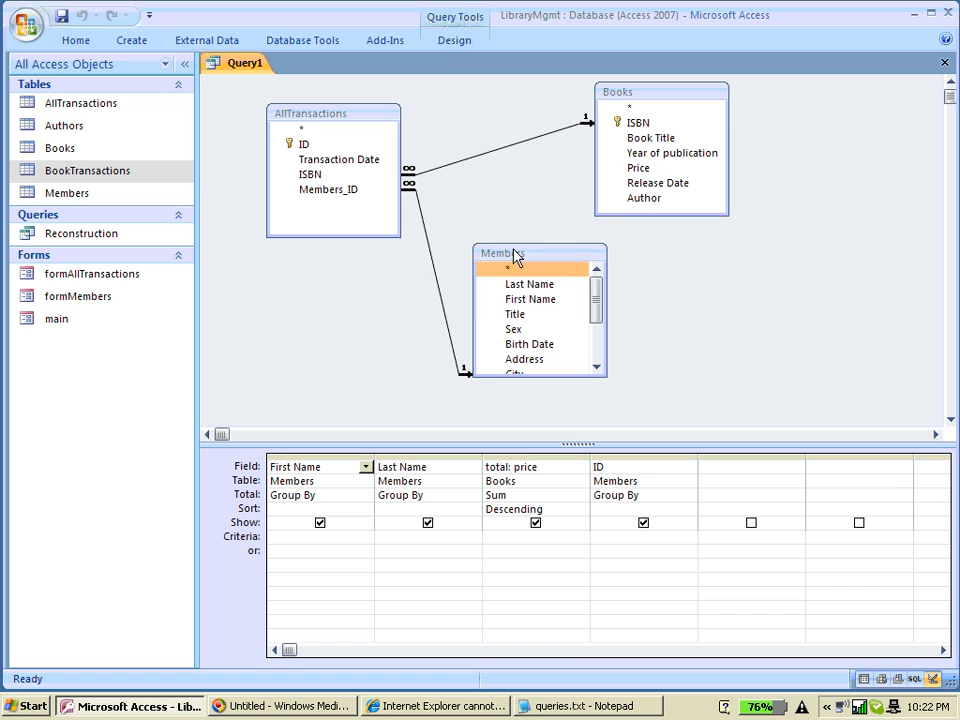
pyautogui.moveTo(514, 253); pyautogui.dragTo(506, 189)
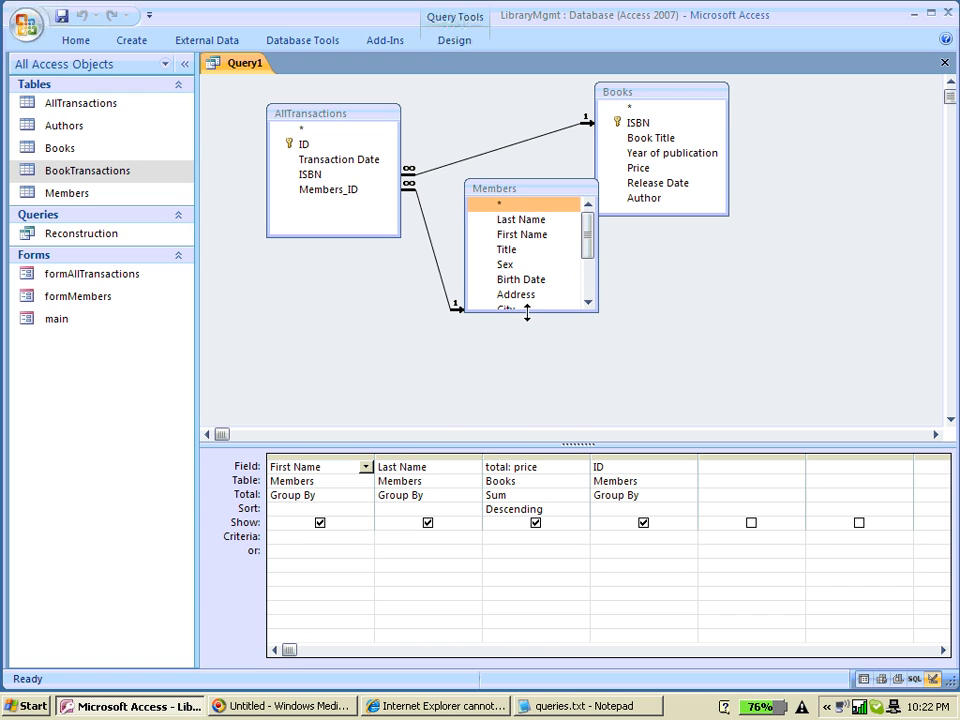
pyautogui.moveTo(530, 311); pyautogui.dragTo(530, 397)
pyautogui.moveTo(521, 190); pyautogui.dragTo(521, 219)
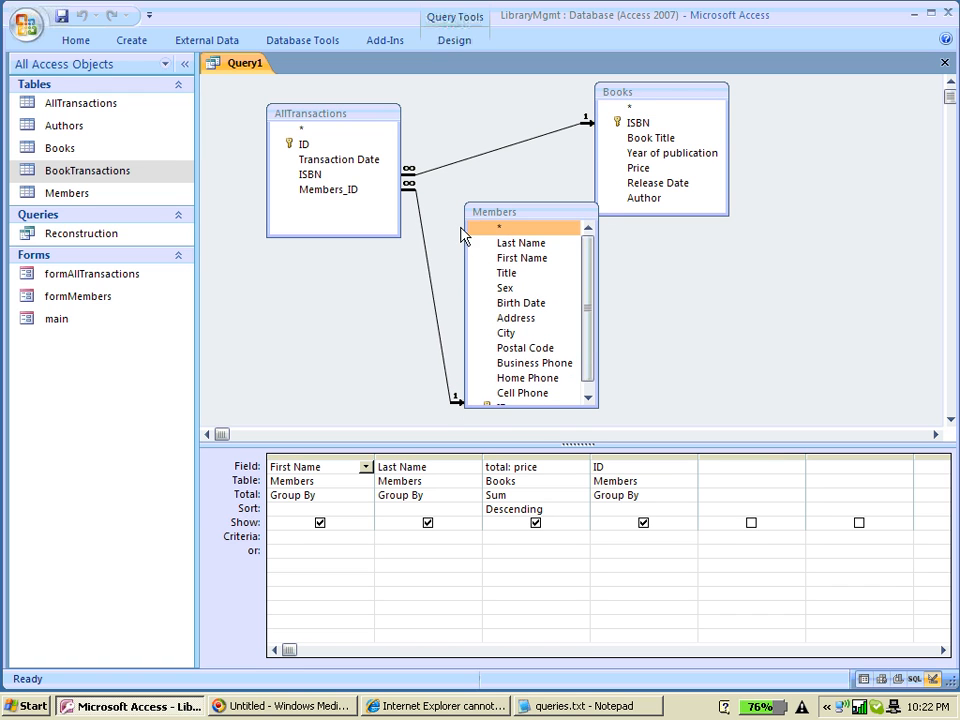
# - Inspect the join properties between AllTransactions and Books on ISBN, then cancel without changing the join
pyautogui.click(450, 172)
pyautogui.rightClick(450, 172)
pyautogui.click(486, 178)
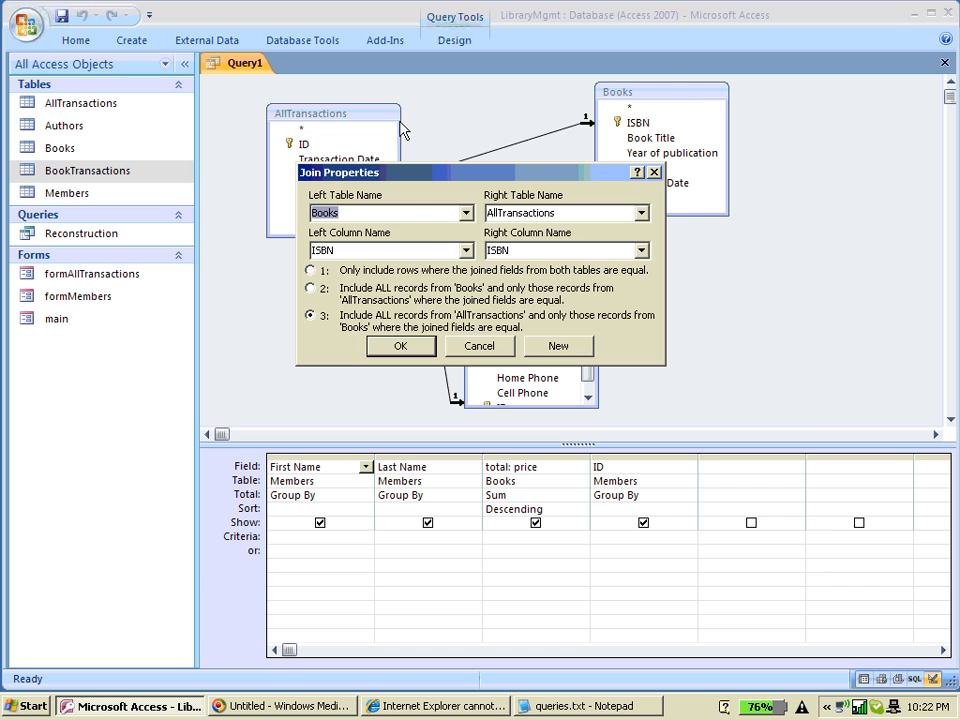
pyautogui.moveTo(454, 173); pyautogui.dragTo(800, 193)
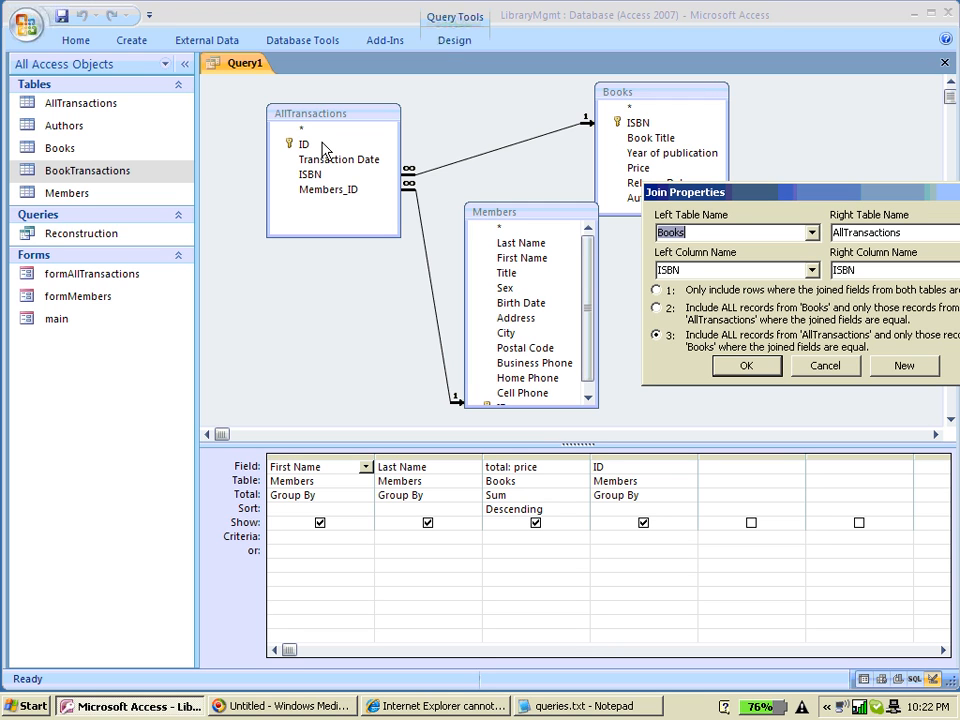
pyautogui.click(509, 199)
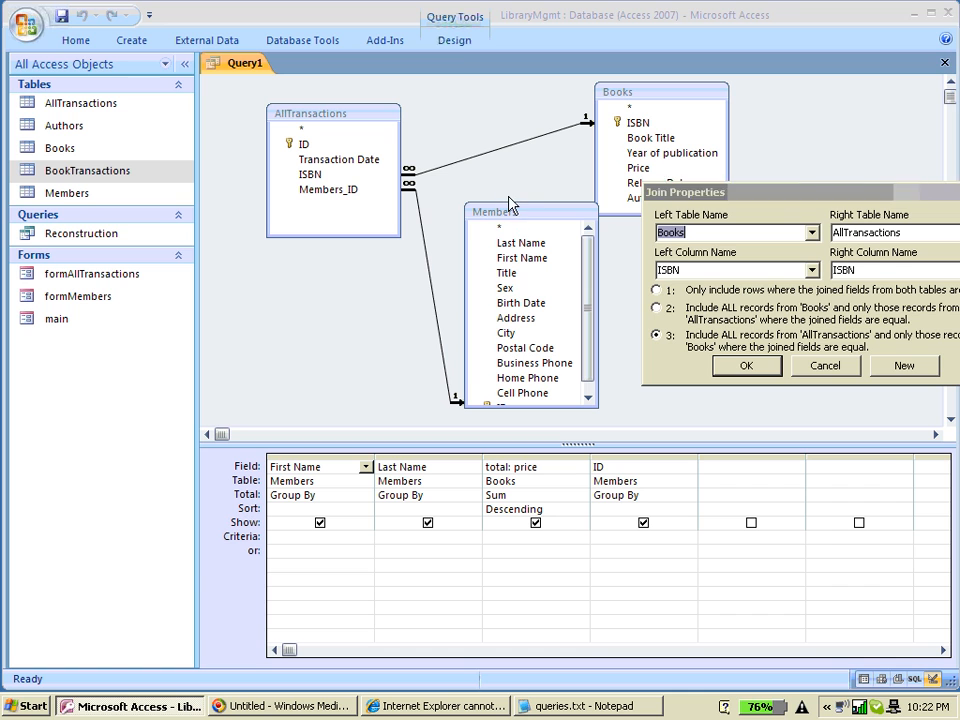
pyautogui.click(823, 366)
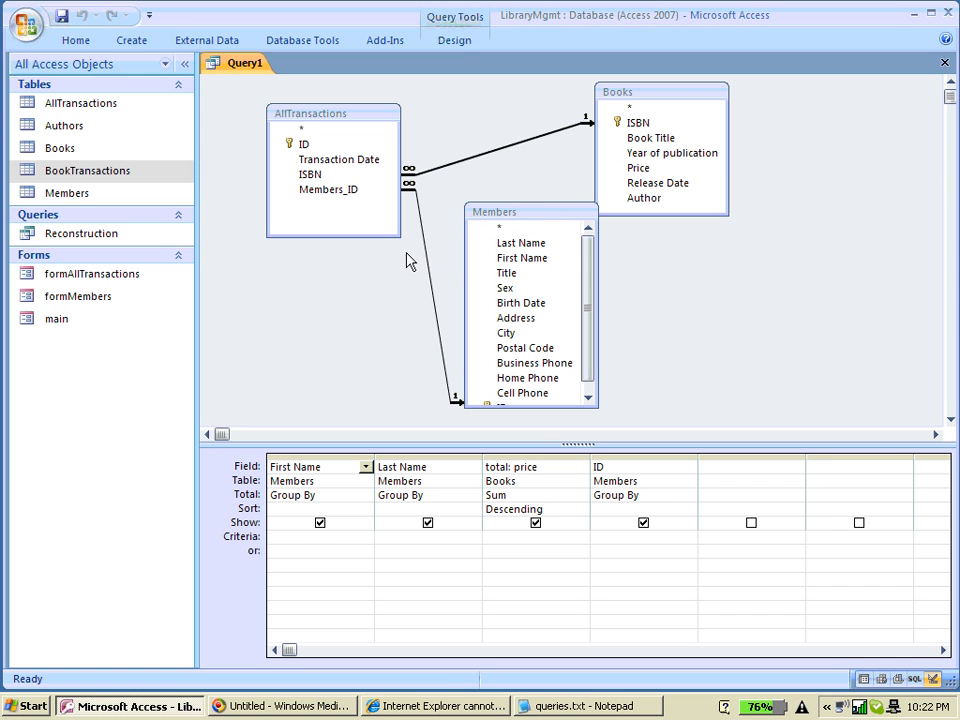
# - Inspect the join properties between Members and AllTransactions, then cancel without changing the join
pyautogui.rightClick(426, 251)
pyautogui.click(465, 252)
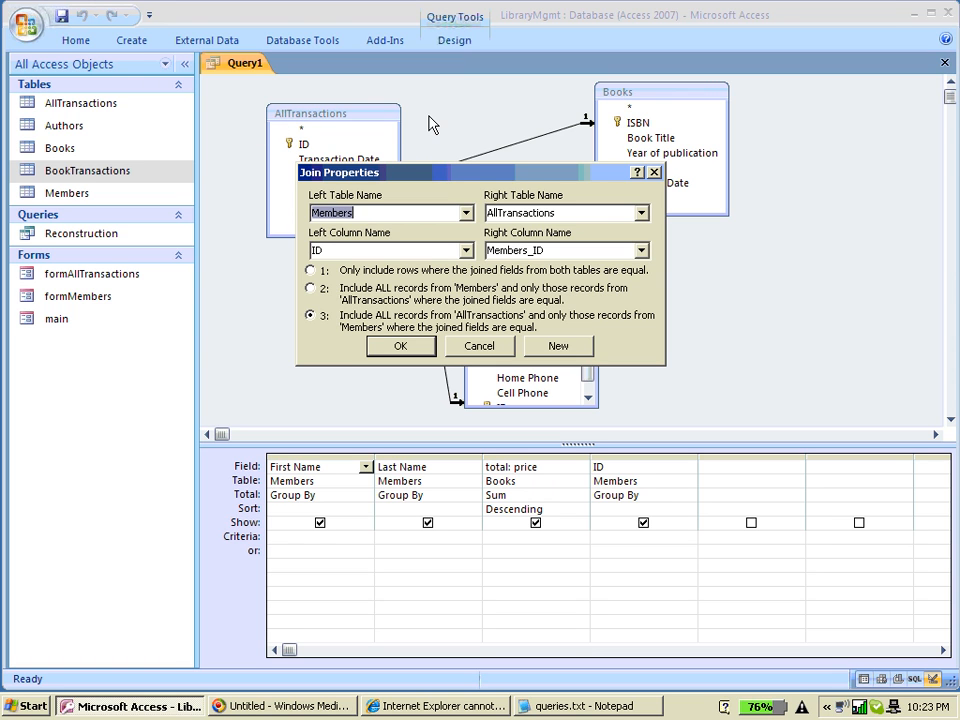
pyautogui.moveTo(365, 177); pyautogui.dragTo(602, 163)
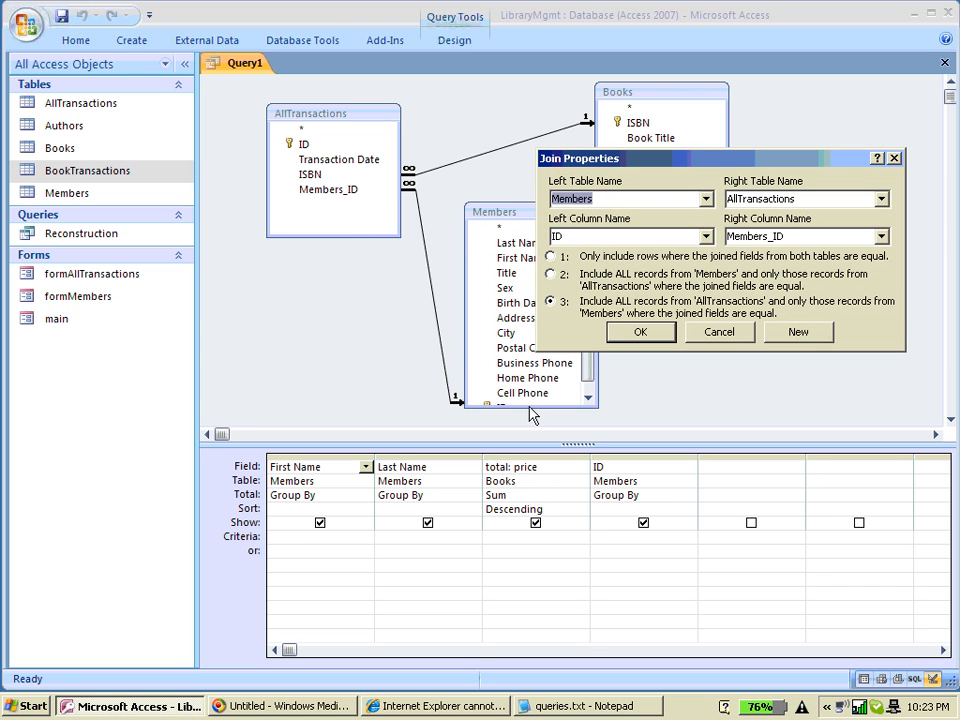
pyautogui.click(720, 332)
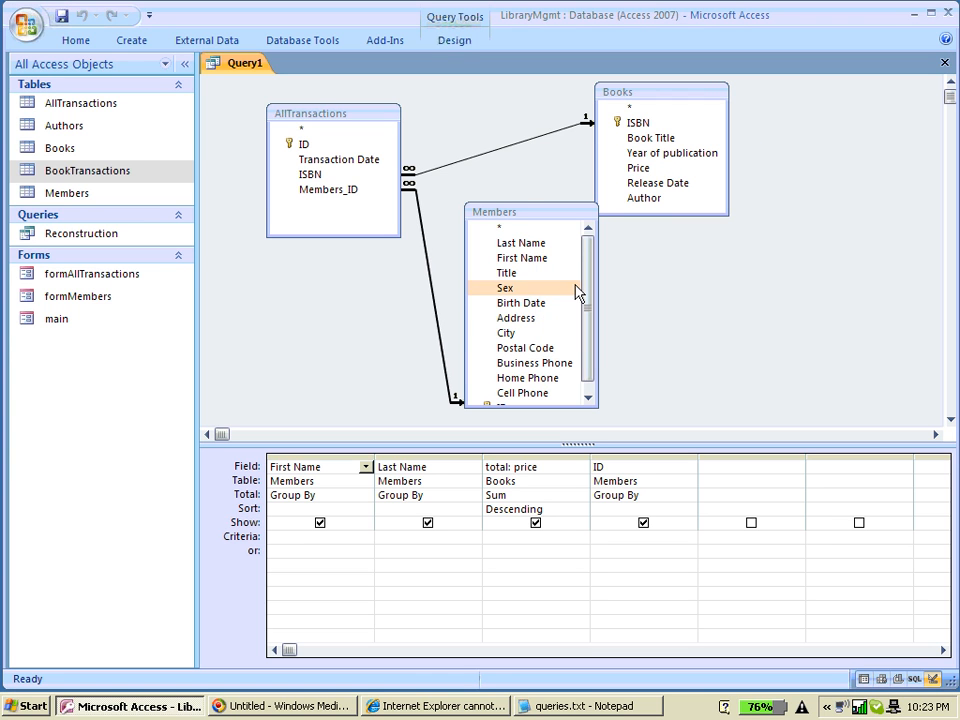
# - Move the Members table higher in the query diagram and enlarge the design grid beneath it
pyautogui.moveTo(512, 208); pyautogui.dragTo(497, 168)
pyautogui.click(614, 497)
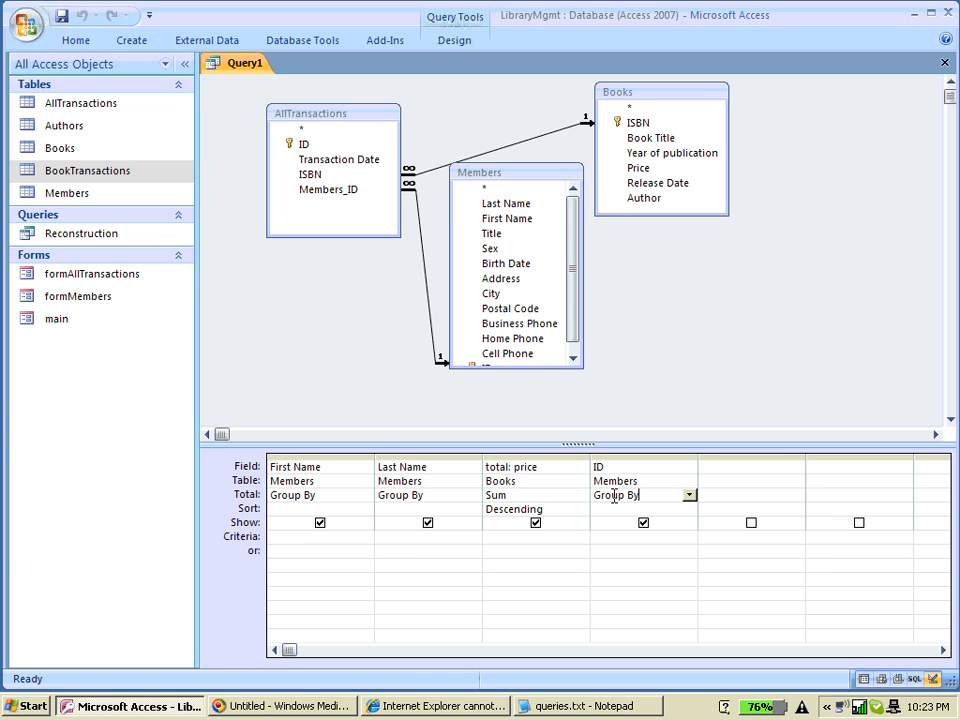
pyautogui.click(617, 467)
pyautogui.moveTo(572, 441); pyautogui.dragTo(572, 397)
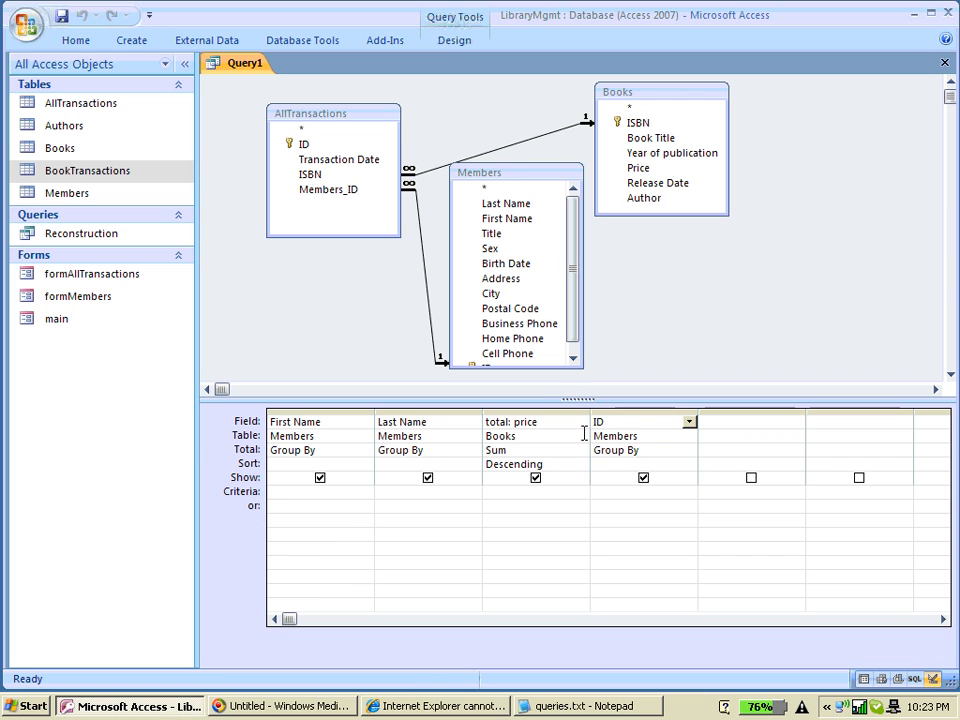
# - Examine the table choices for the ID column and the grouping and total: price settings in the design grid
pyautogui.click(650, 436)
pyautogui.click(689, 436)
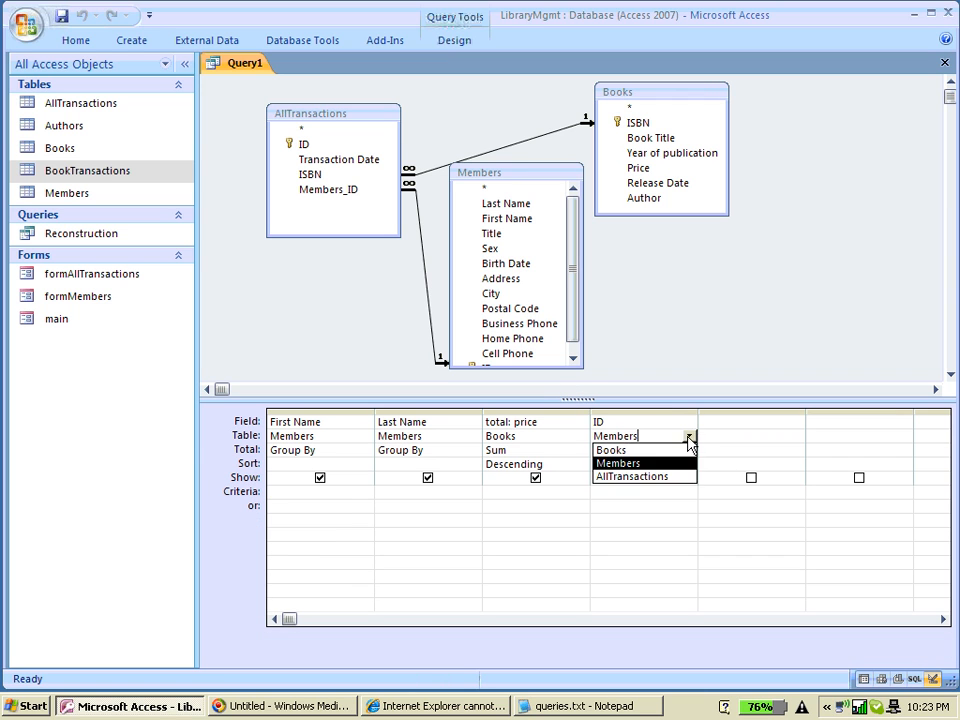
pyautogui.click(608, 451)
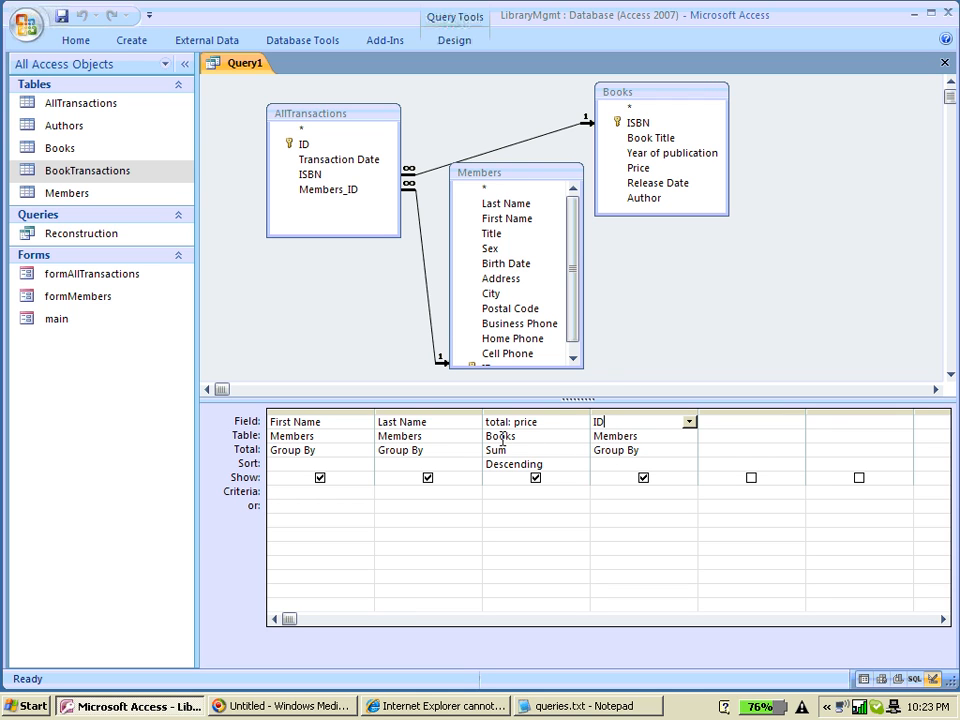
pyautogui.click(562, 421)
# - View the query's SQL, examine its SELECT TOP 10 clause, and return to Design view
pyautogui.rightClick(334, 300)
pyautogui.click(378, 312)
pyautogui.click(384, 296)
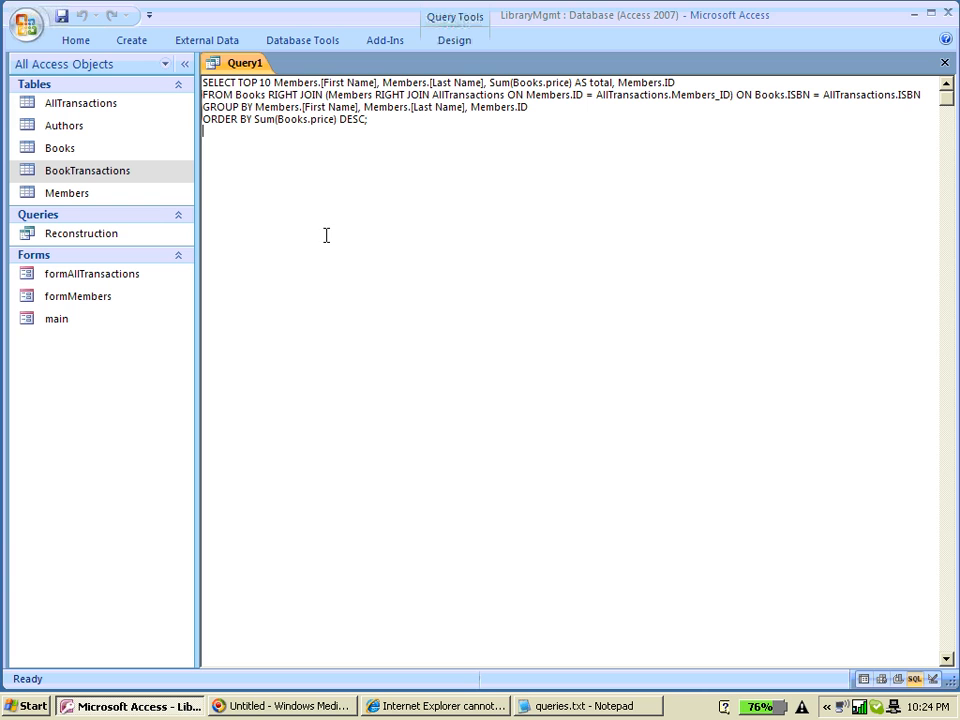
pyautogui.moveTo(269, 81); pyautogui.dragTo(209, 82)
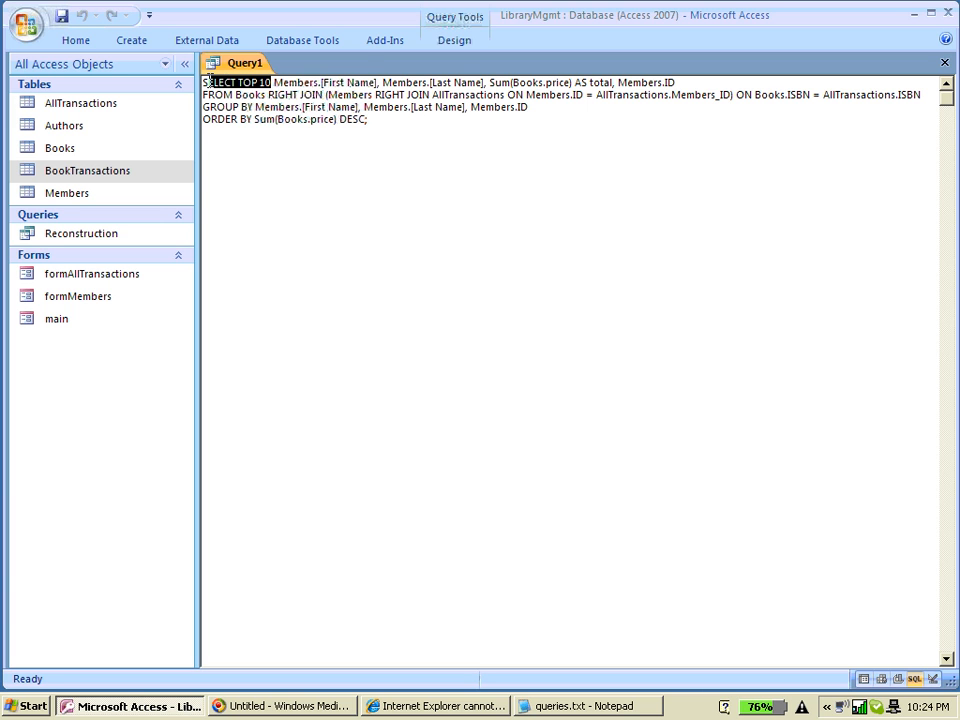
pyautogui.rightClick(244, 62)
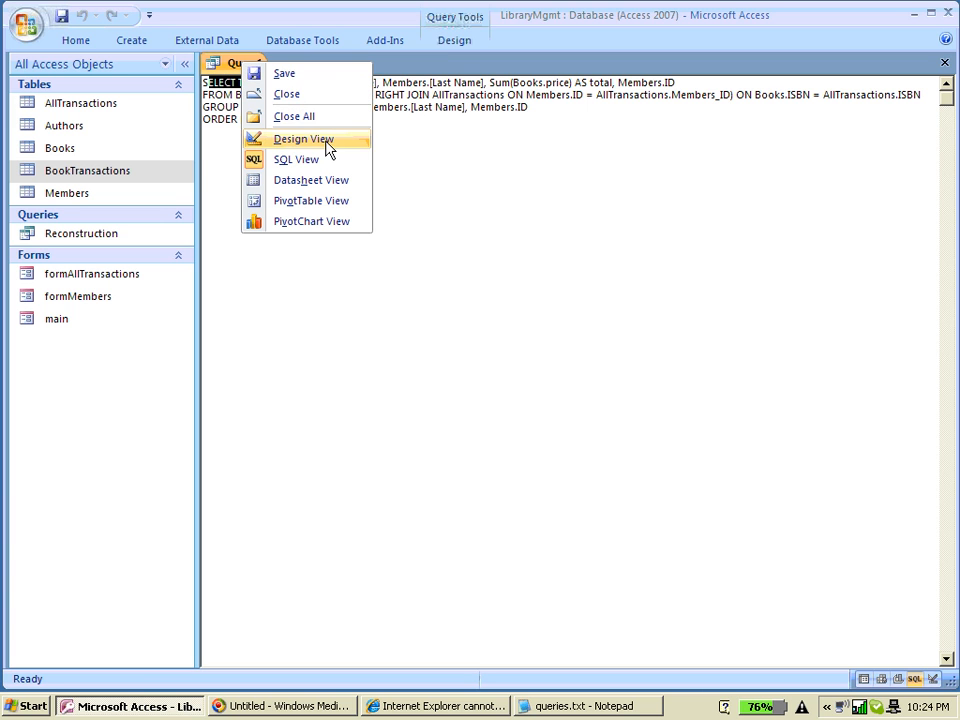
pyautogui.click(321, 142)
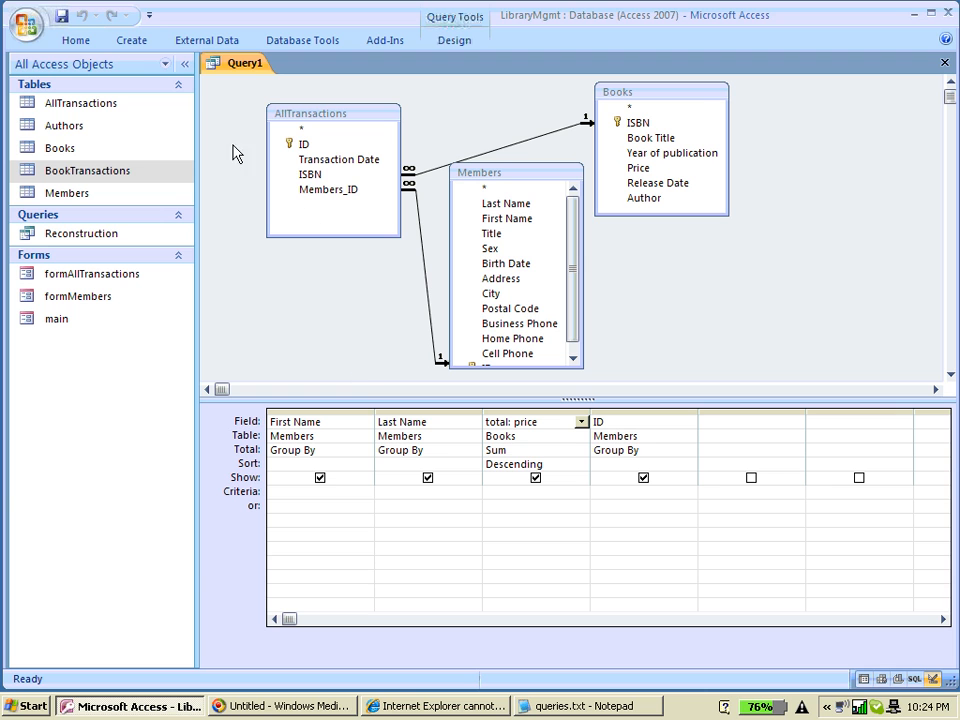
# - Run the query and examine the first buyer's amount in the total column
pyautogui.click(454, 40)
pyautogui.click(80, 88)
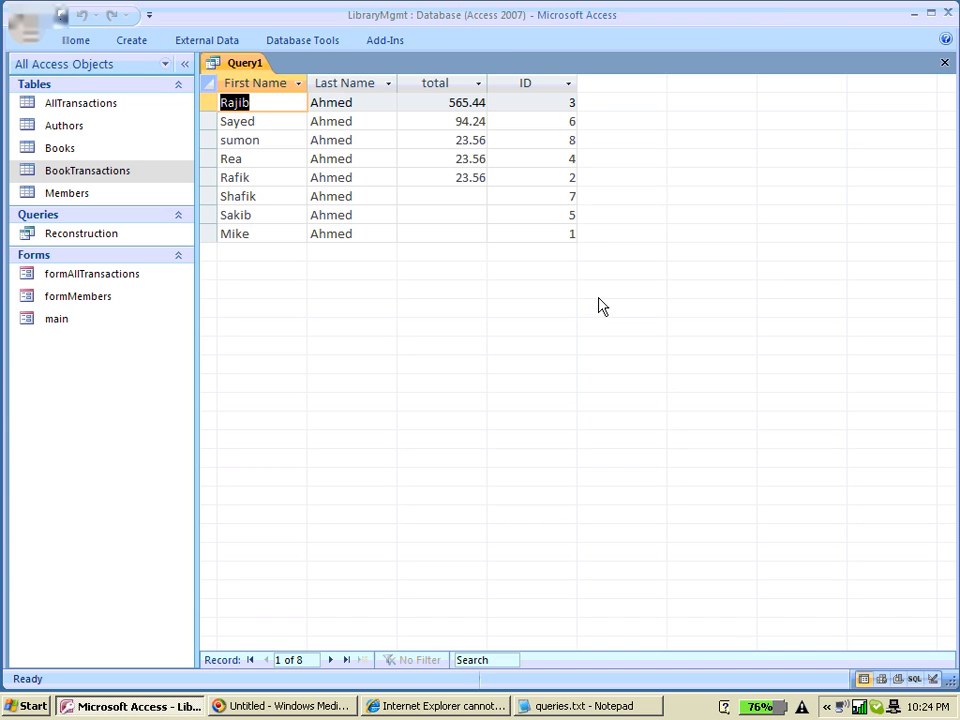
pyautogui.click(446, 103)
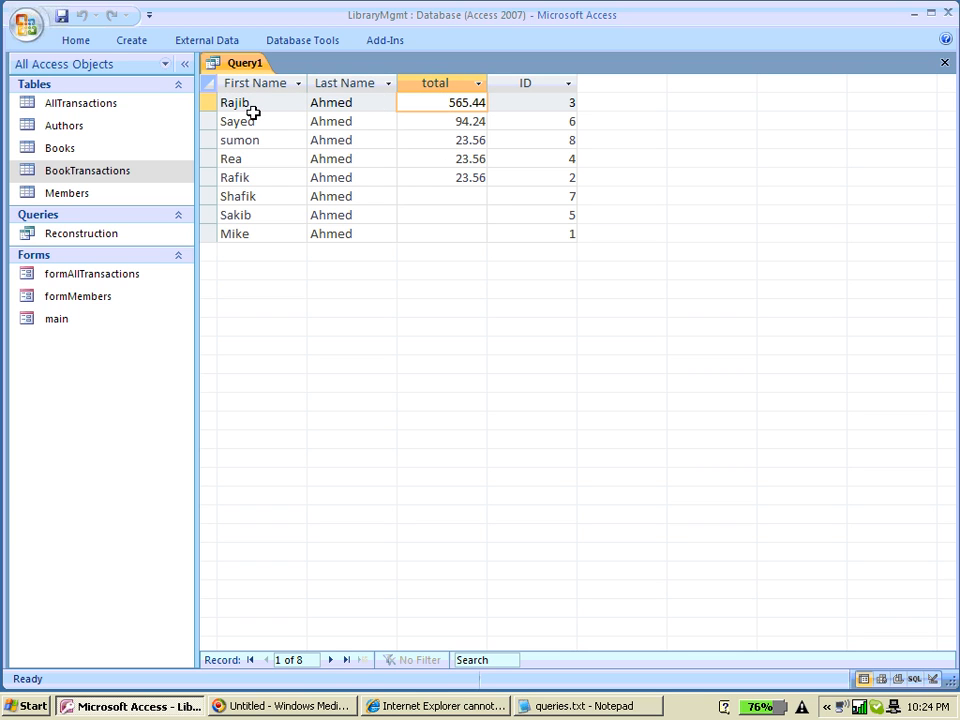
# - Return the query to Design view and examine the field choices for the total: price column
pyautogui.rightClick(243, 74)
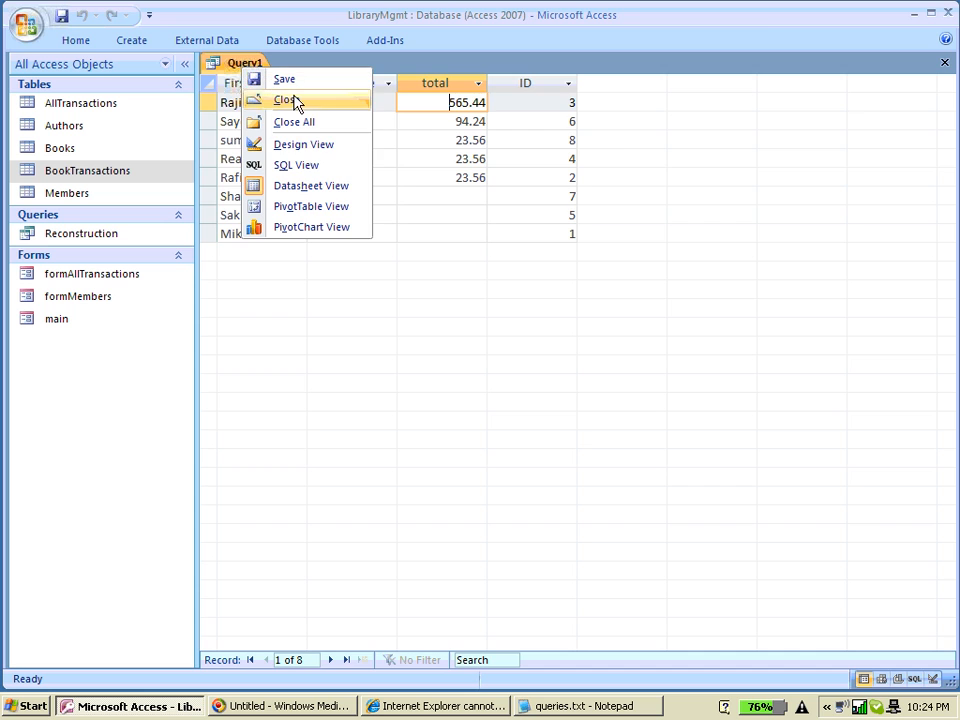
pyautogui.click(302, 144)
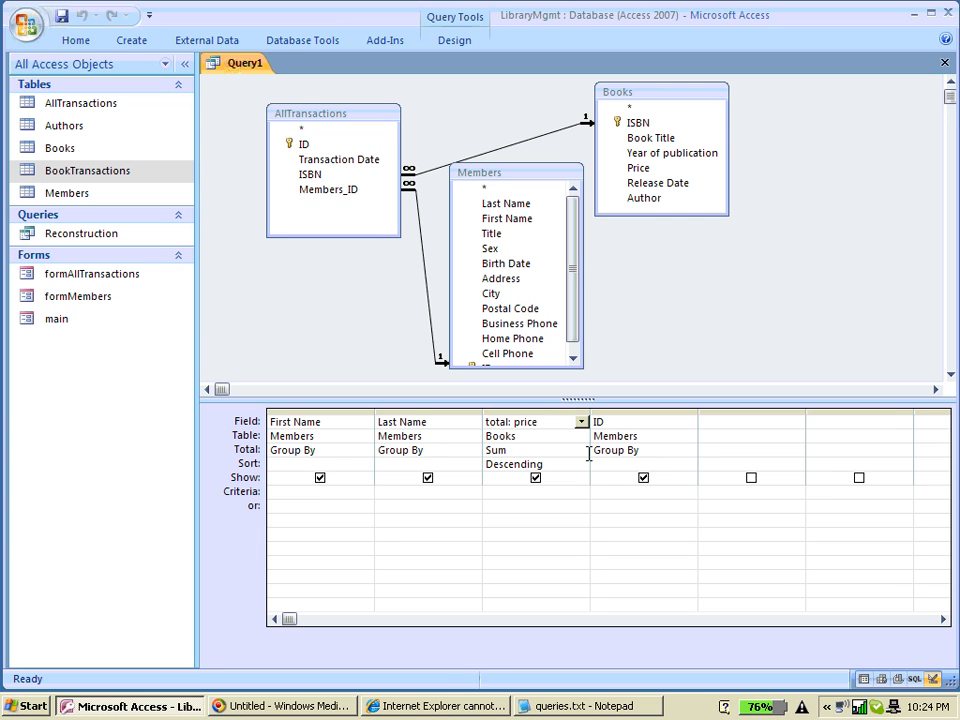
pyautogui.click(581, 423)
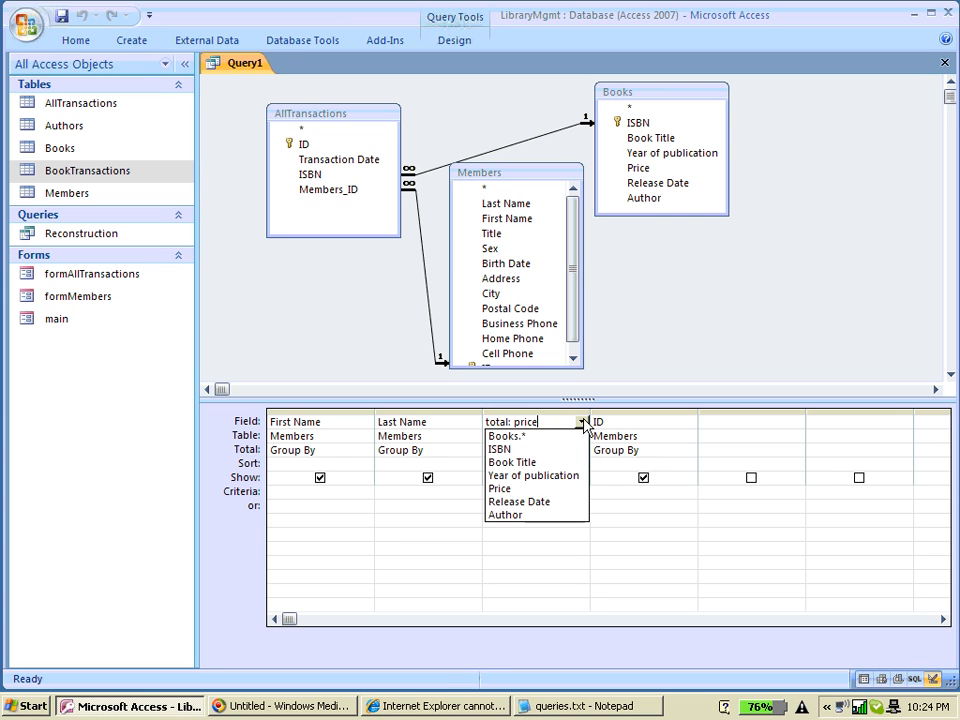
pyautogui.click(583, 423)
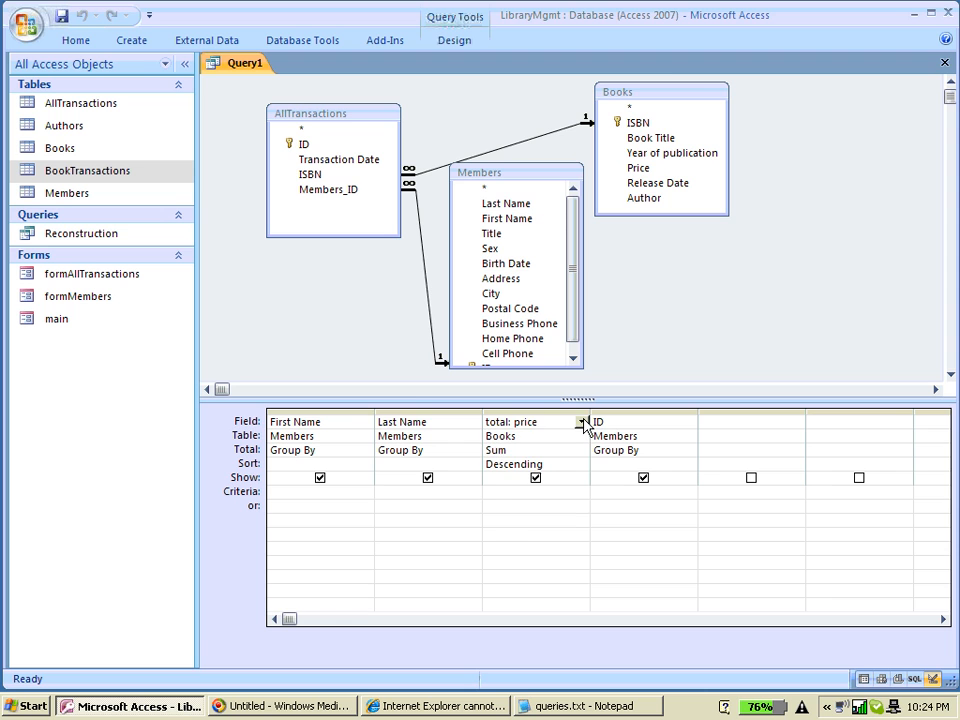
# - Switch to SQL view and examine the Sum(Books.price) AS total expression and the grouping by member name and ID
pyautogui.rightClick(418, 354)
pyautogui.click(430, 361)
pyautogui.click(400, 137)
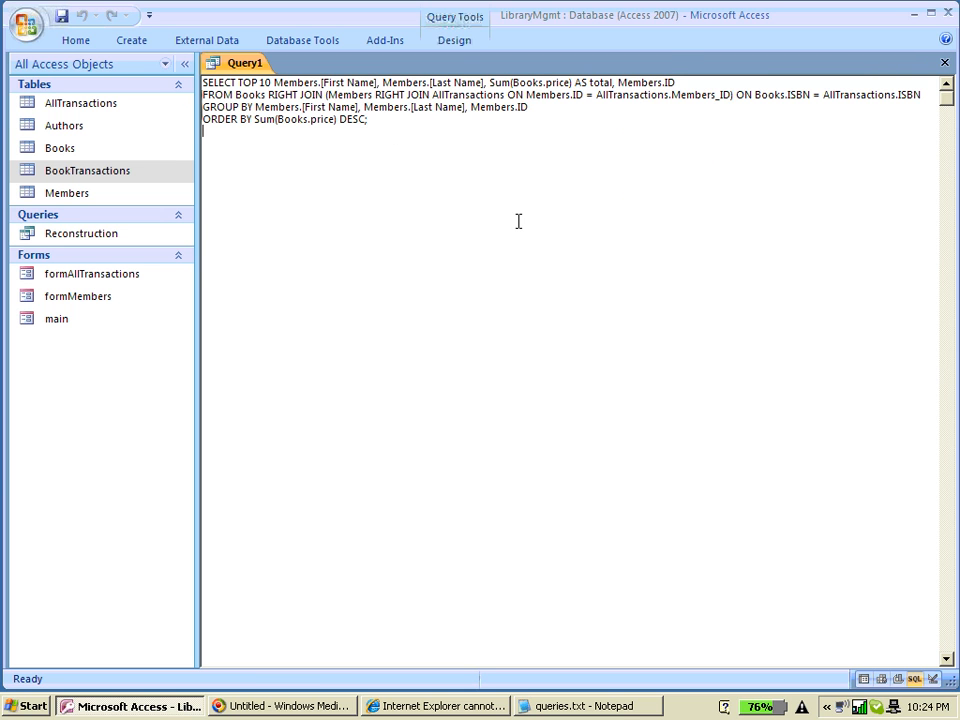
pyautogui.moveTo(488, 81); pyautogui.dragTo(615, 73)
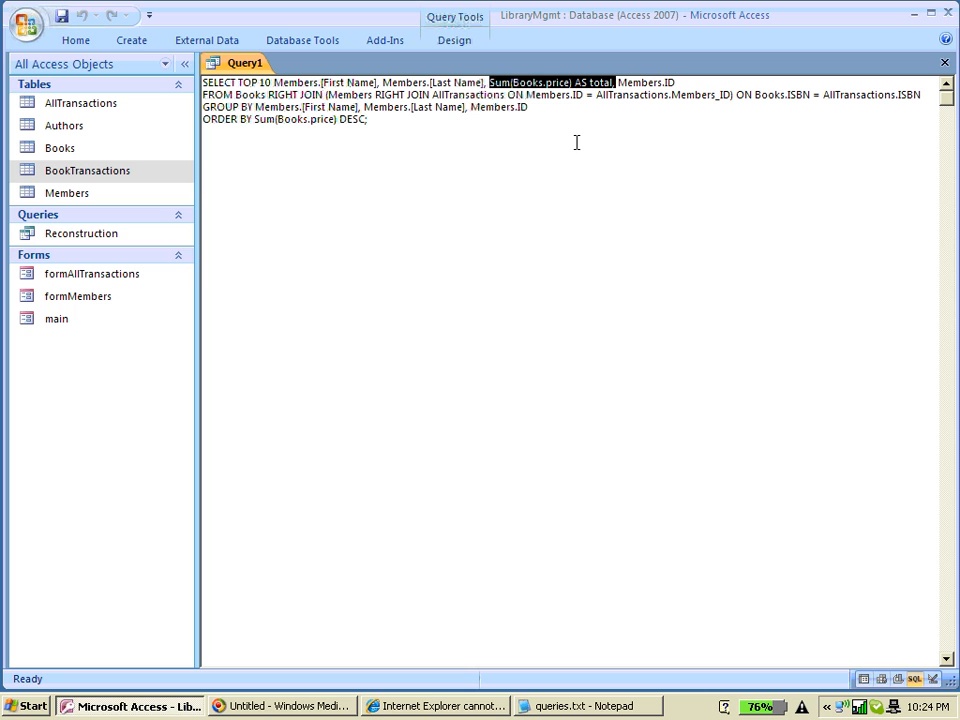
pyautogui.moveTo(240, 107); pyautogui.dragTo(297, 106)
pyautogui.moveTo(400, 106); pyautogui.dragTo(542, 106)
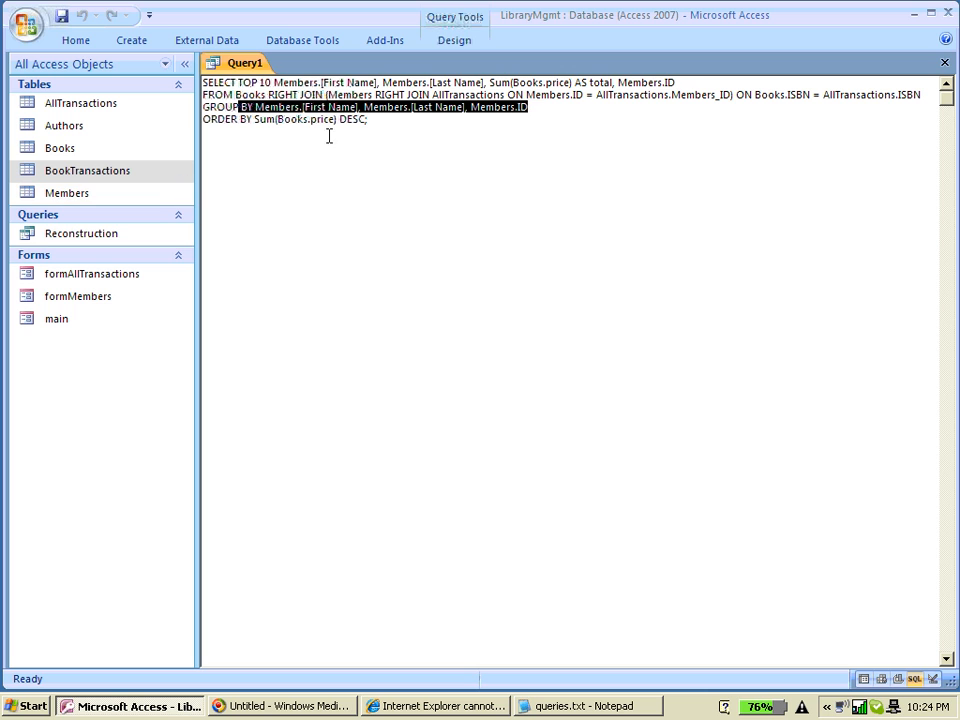
pyautogui.click(364, 133)
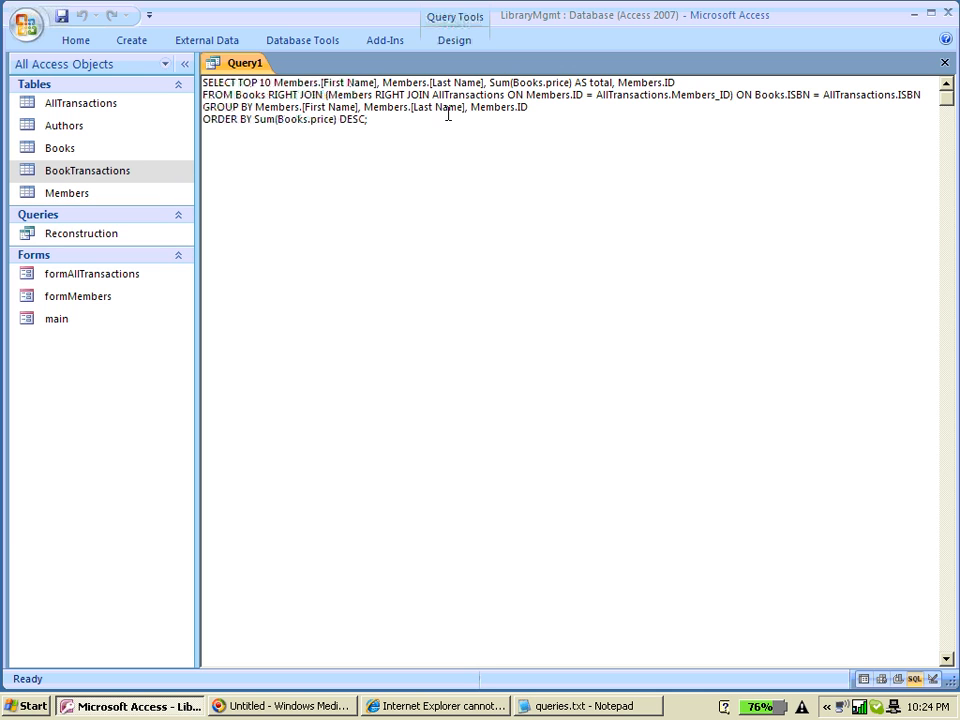
# - Examine the SQL's whole GROUP BY line, the price sum, the TOP 10 limit, and the descending ORDER BY clause
pyautogui.moveTo(544, 107); pyautogui.dragTo(176, 107)
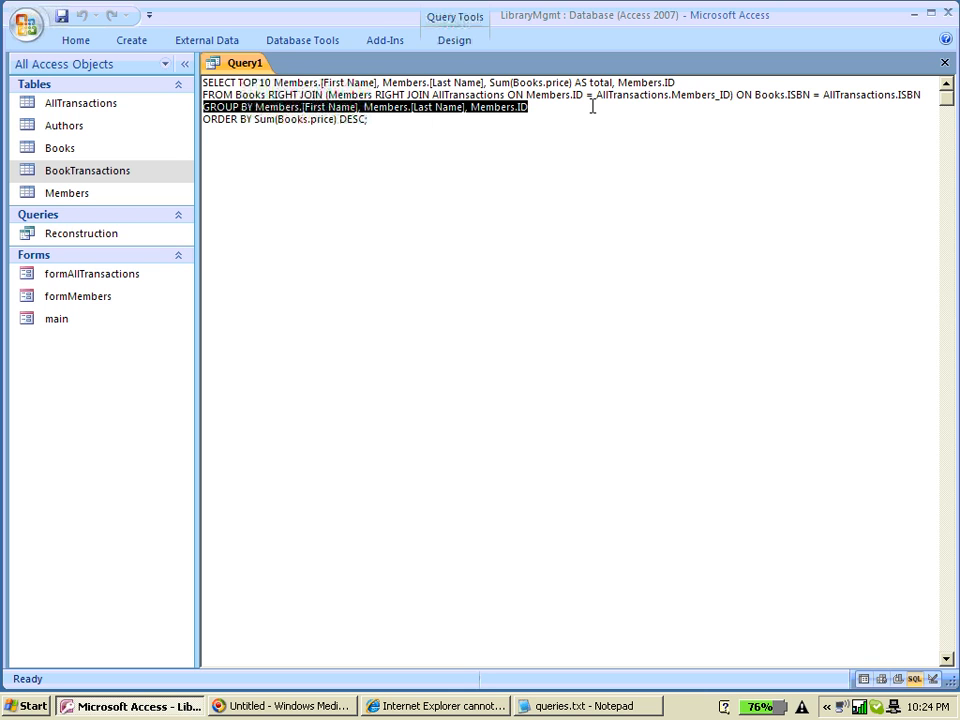
pyautogui.moveTo(489, 82); pyautogui.dragTo(566, 96)
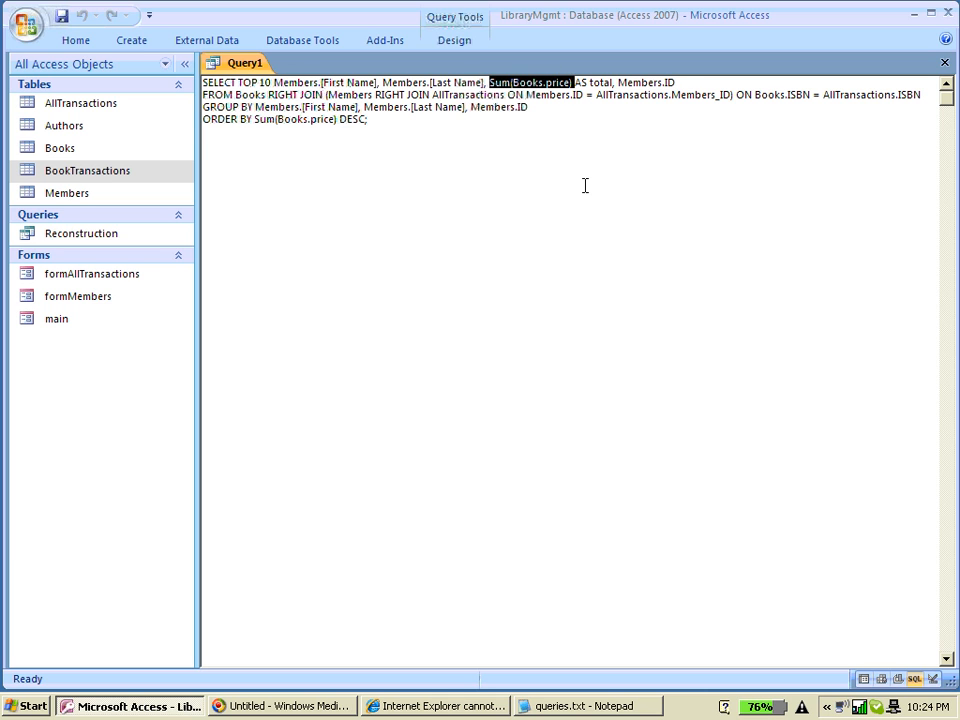
pyautogui.moveTo(236, 82); pyautogui.dragTo(276, 83)
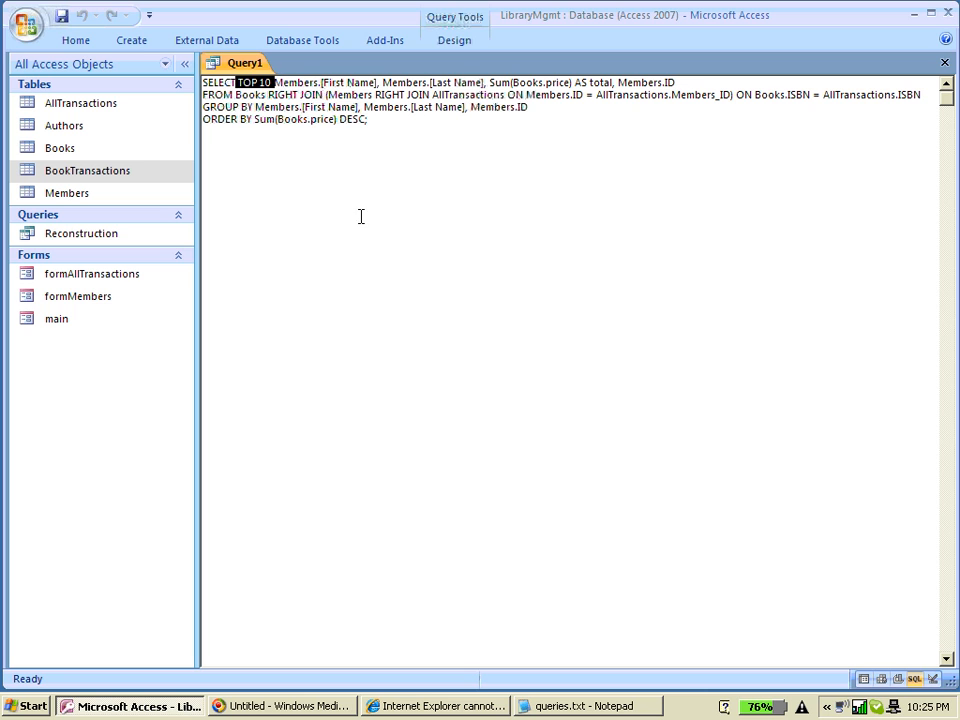
pyautogui.click(203, 119)
pyautogui.moveTo(203, 119); pyautogui.dragTo(338, 119)
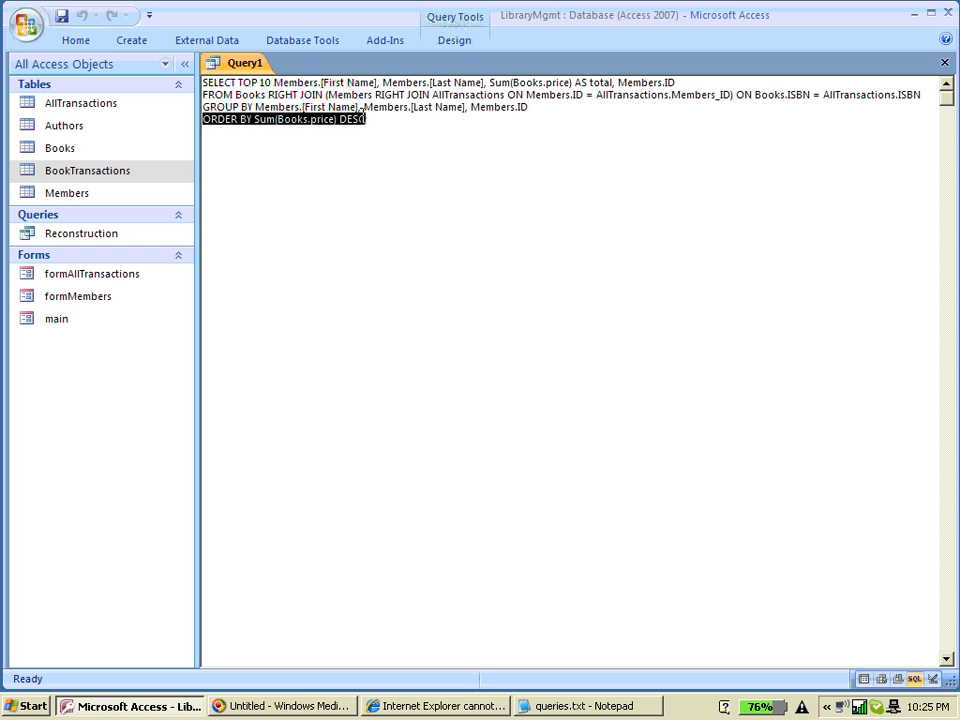
pyautogui.click(256, 121)
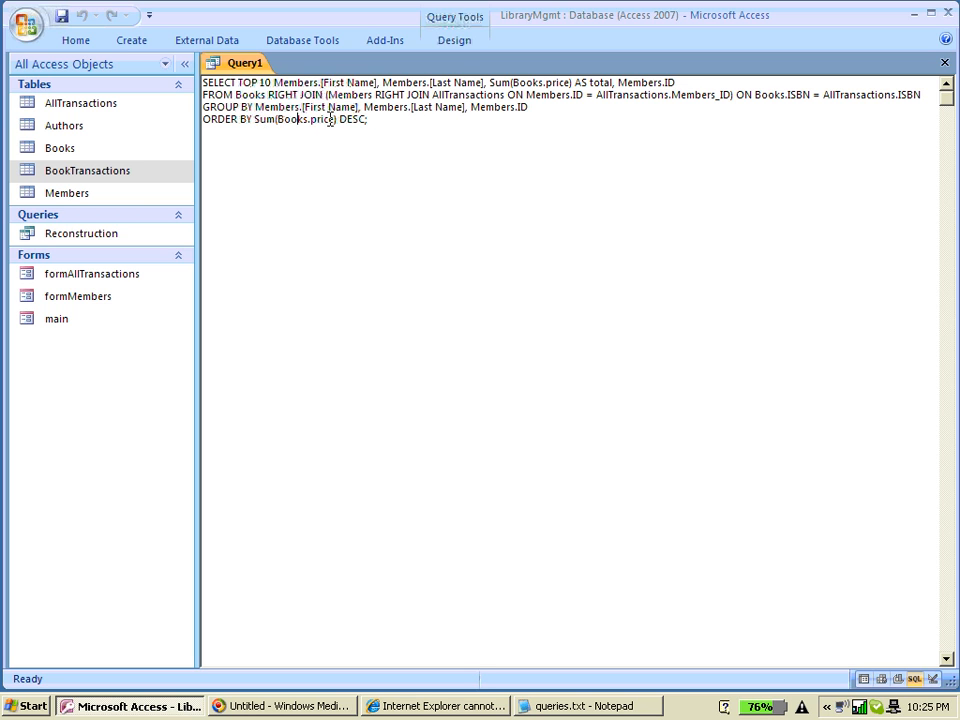
pyautogui.moveTo(338, 120); pyautogui.dragTo(379, 118)
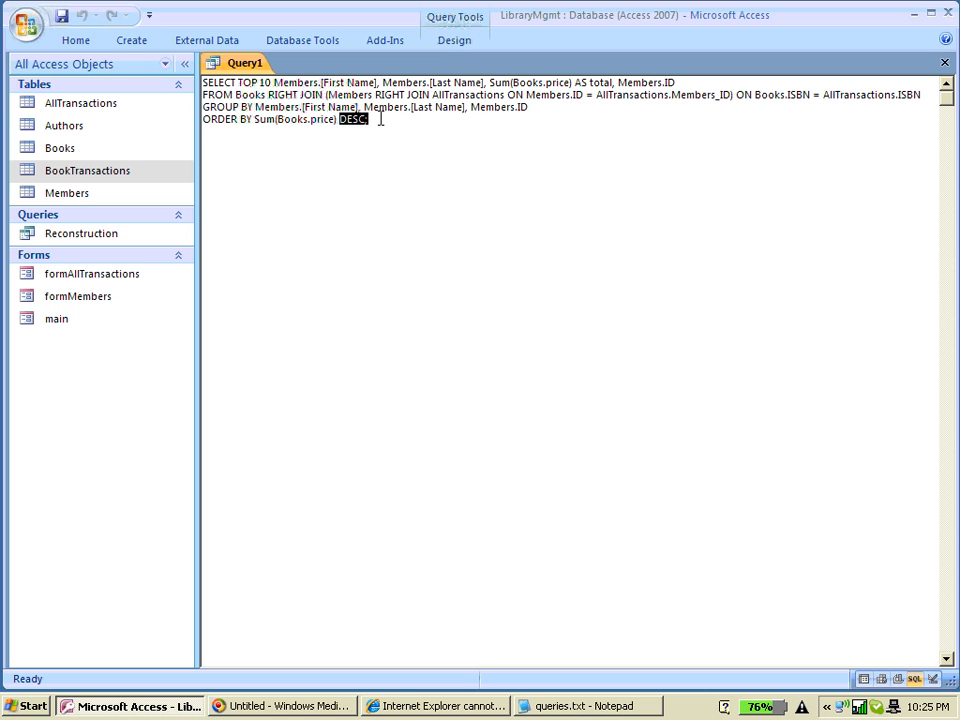
# - Return to Design view, move the Members table between AllTransactions and Books, and lengthen it to fit all its fields
pyautogui.rightClick(247, 63)
pyautogui.click(318, 139)
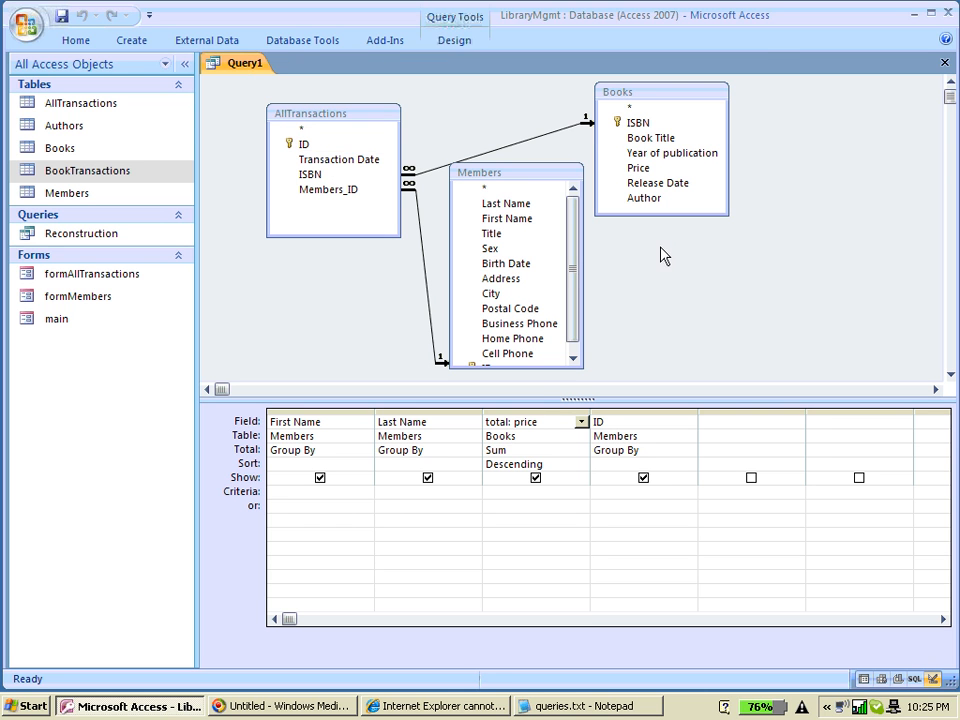
pyautogui.moveTo(521, 175); pyautogui.dragTo(504, 121)
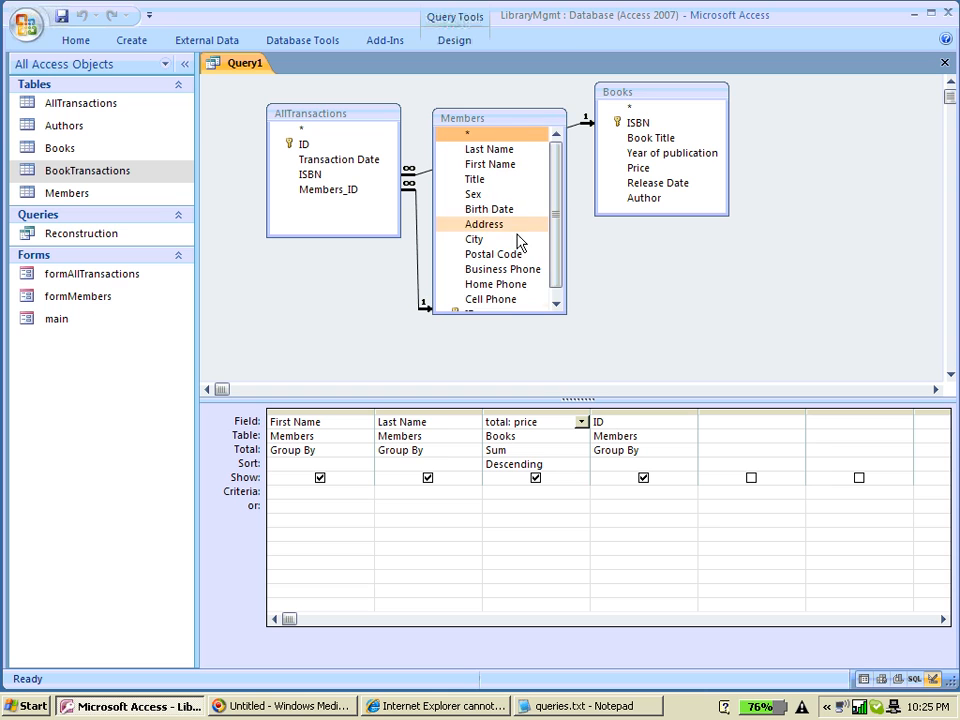
pyautogui.moveTo(502, 314); pyautogui.dragTo(504, 362)
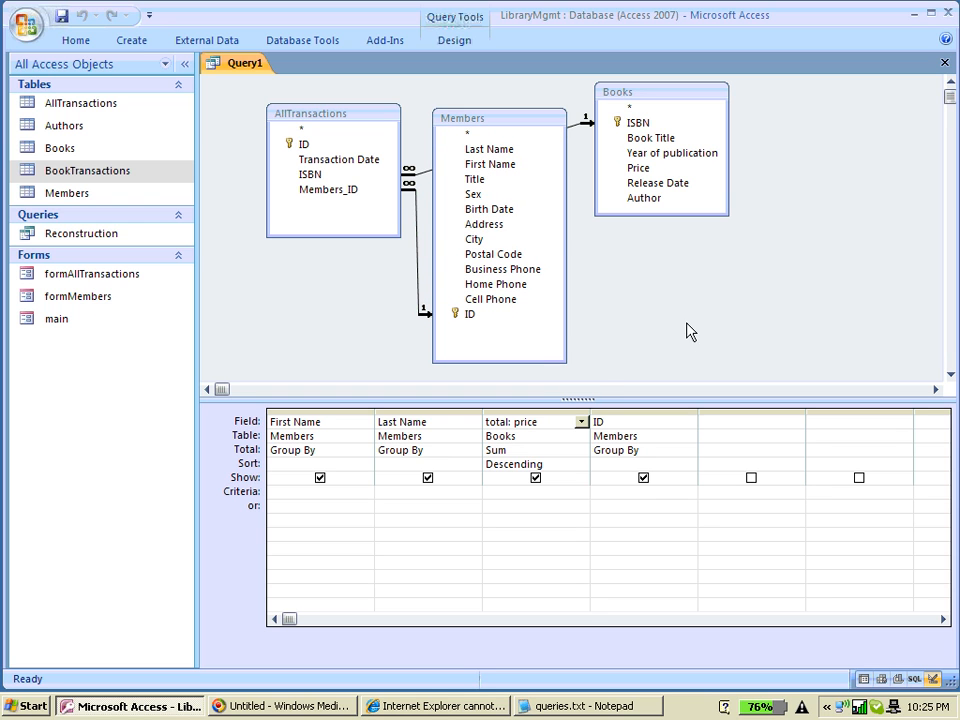
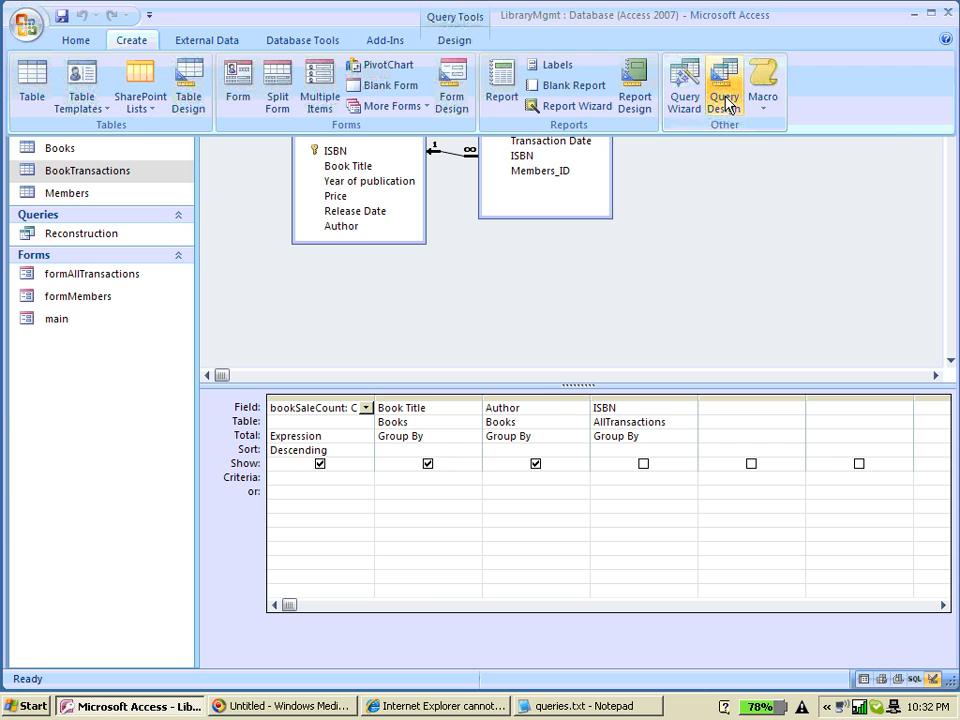
pyautogui.click(727, 100)
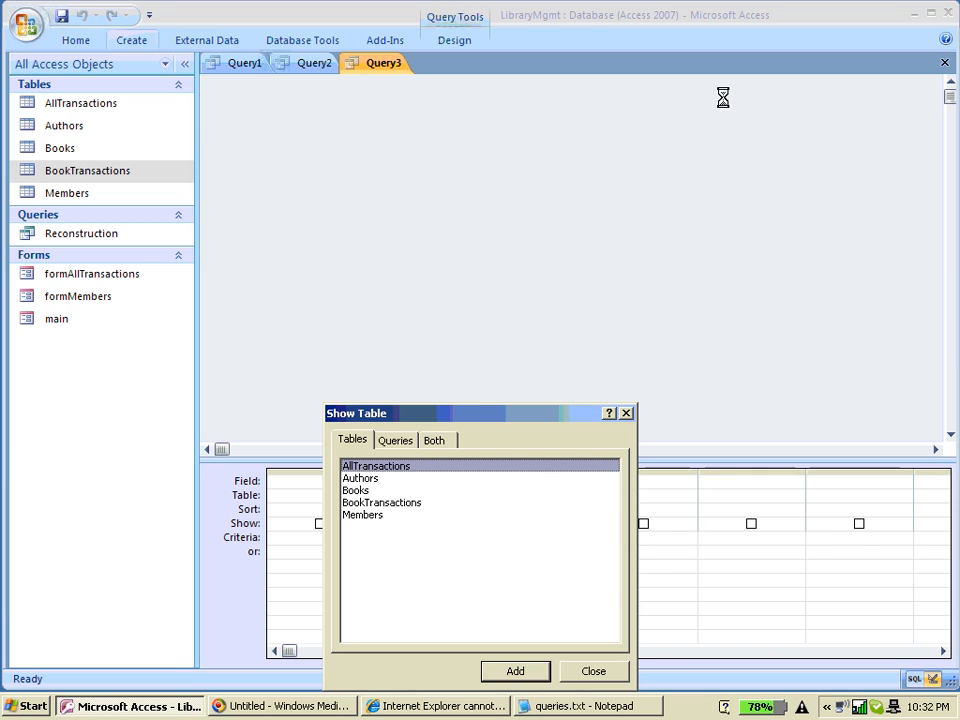
pyautogui.moveTo(493, 416); pyautogui.dragTo(503, 222)
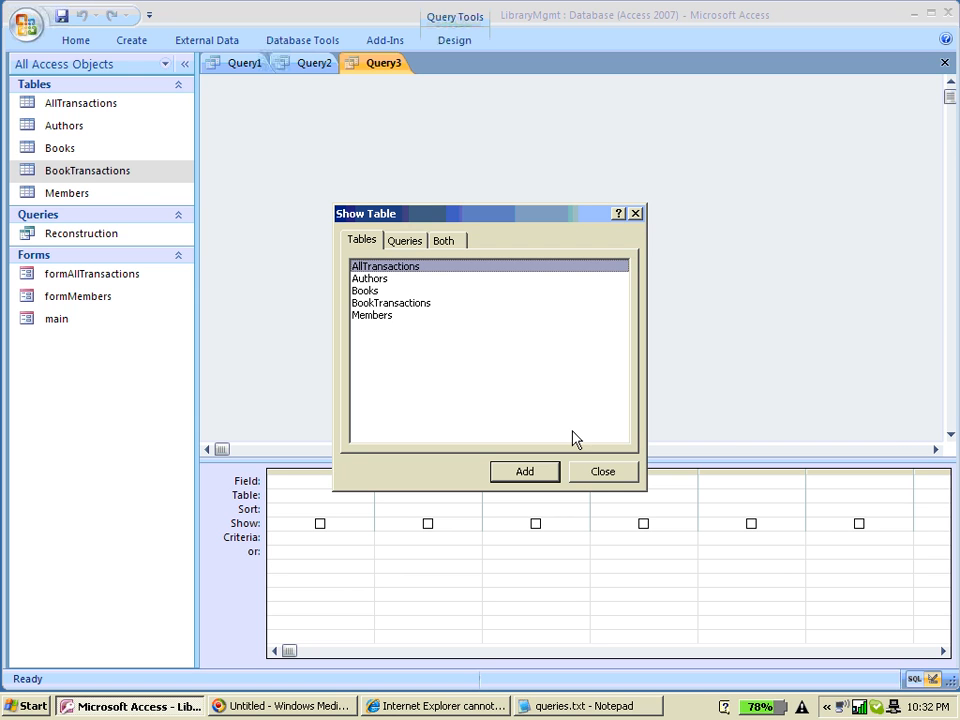
pyautogui.click(610, 480)
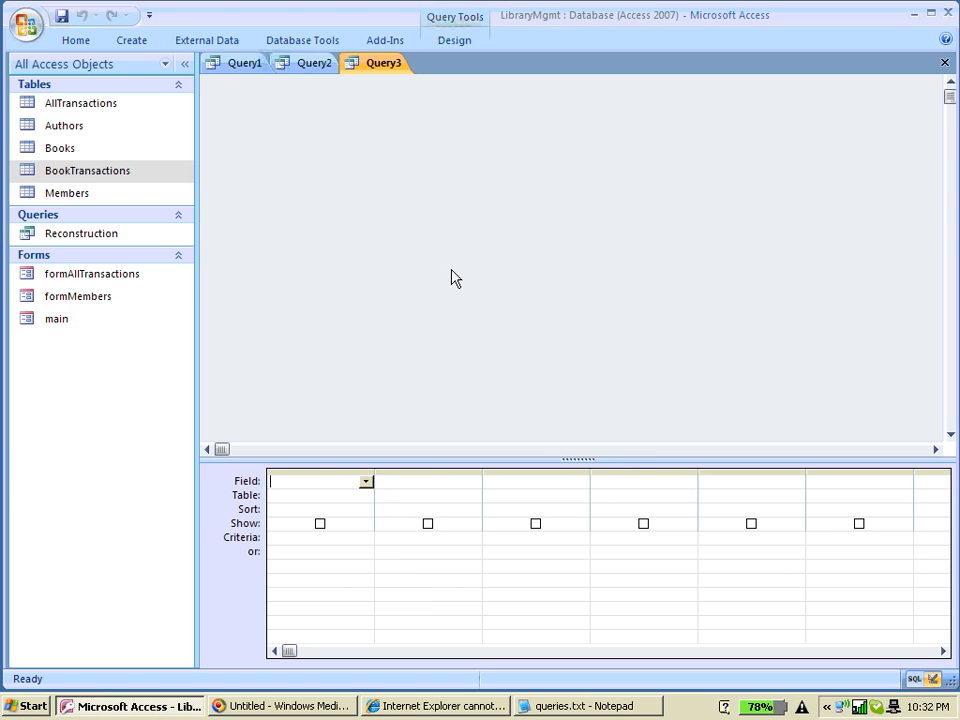
# - Close all open queries, saving the Top 10 buyers query, Query1, as top10buyers
pyautogui.click(250, 65)
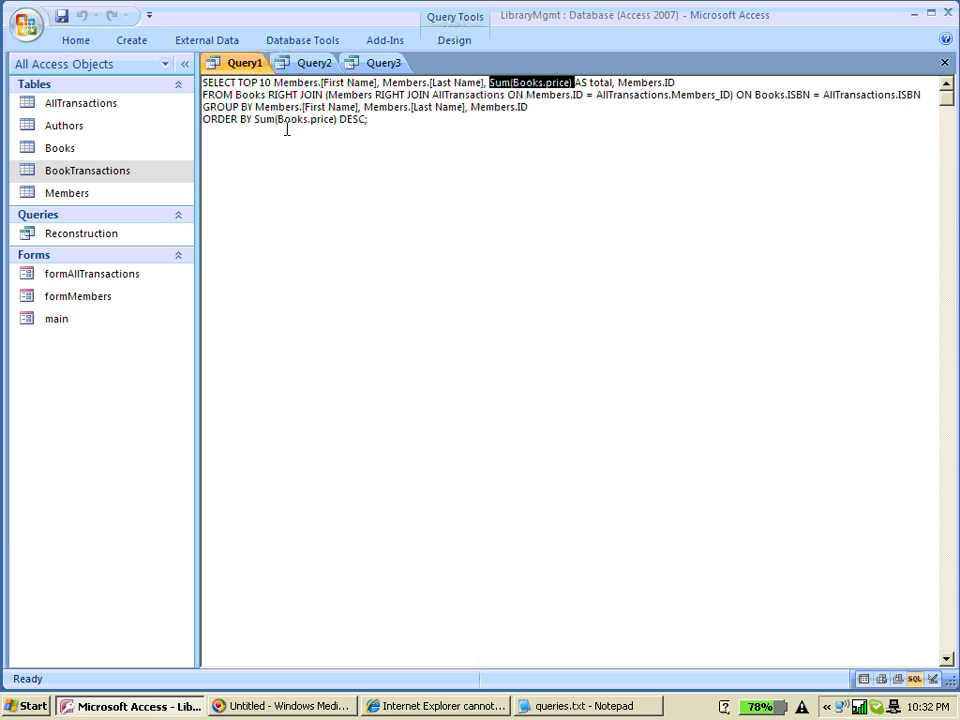
pyautogui.rightClick(248, 66)
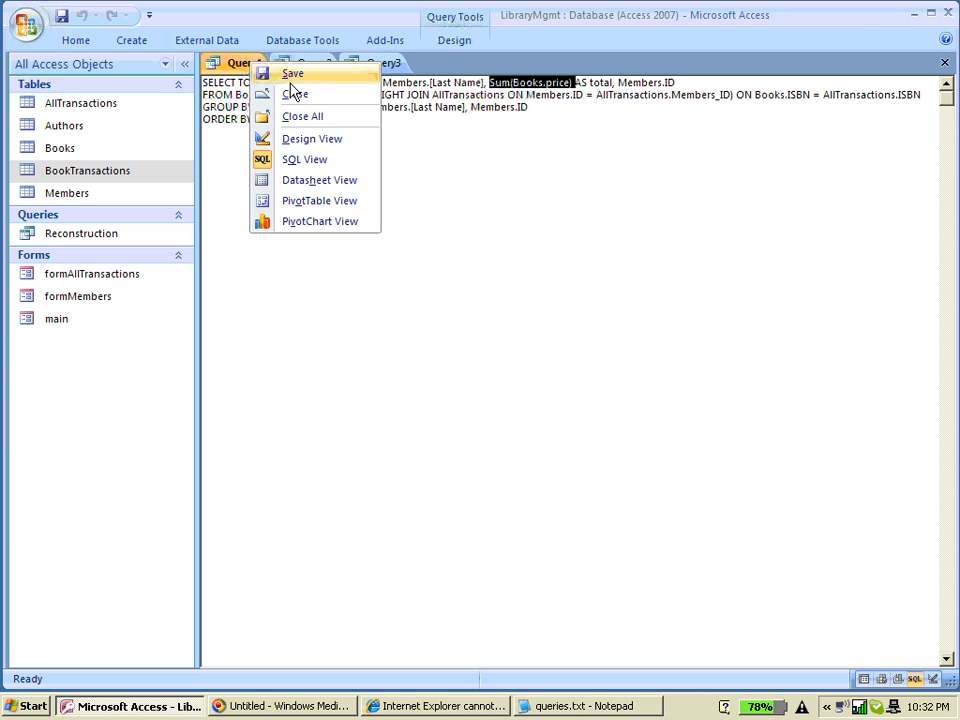
pyautogui.click(310, 117)
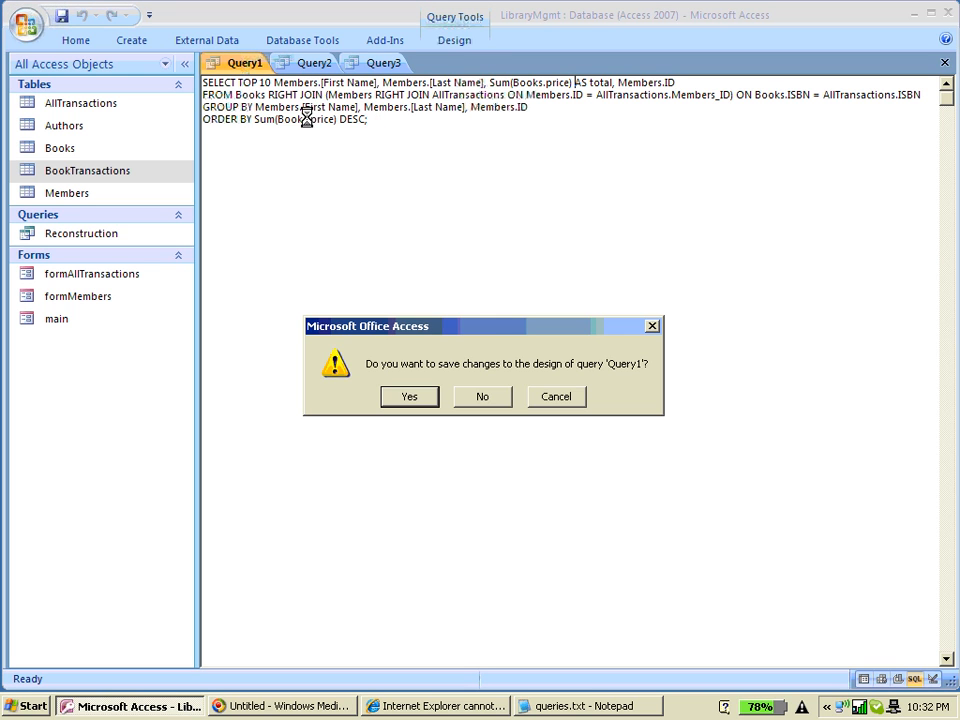
pyautogui.click(404, 398)
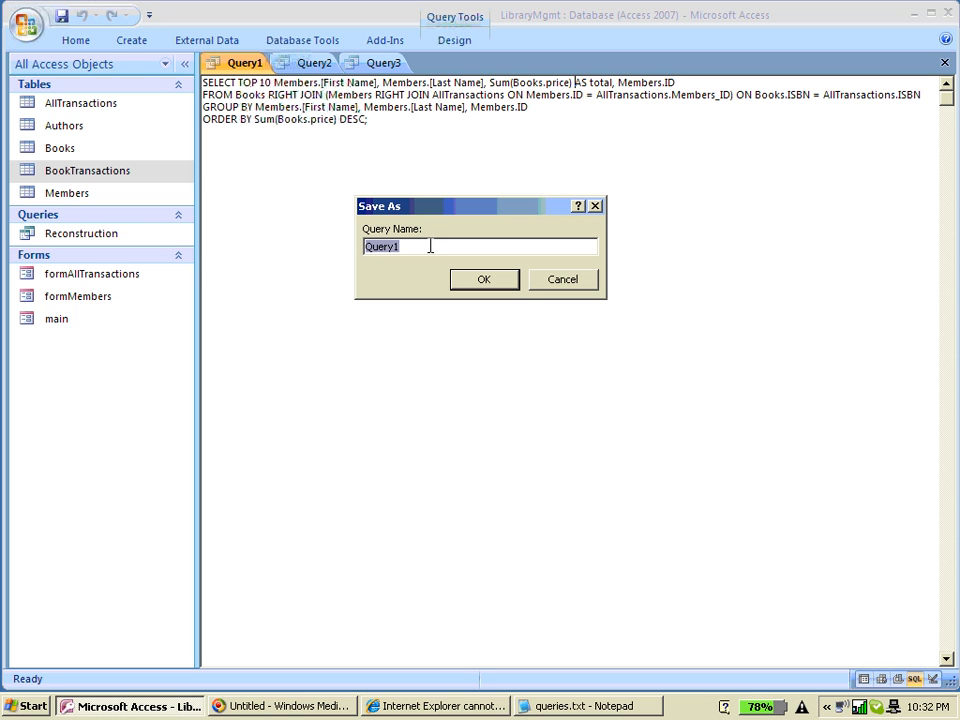
pyautogui.write('top10buyers')
pyautogui.click(483, 281)
# - Save the best sellers query, Query2, as bestsellers while closing it
pyautogui.click(409, 397)
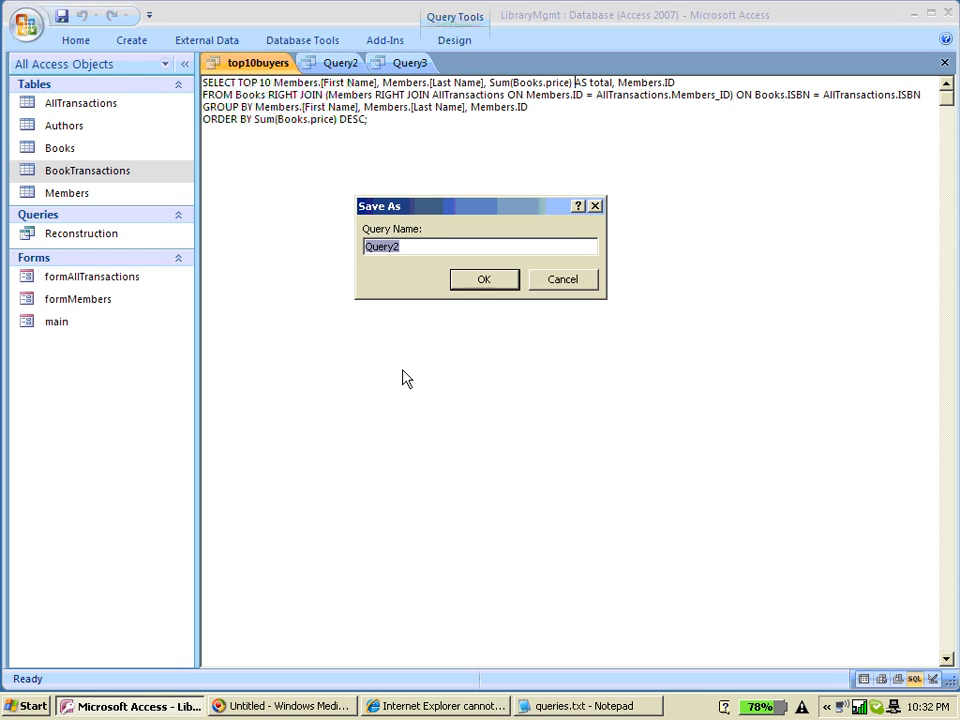
pyautogui.write('bestsellers')
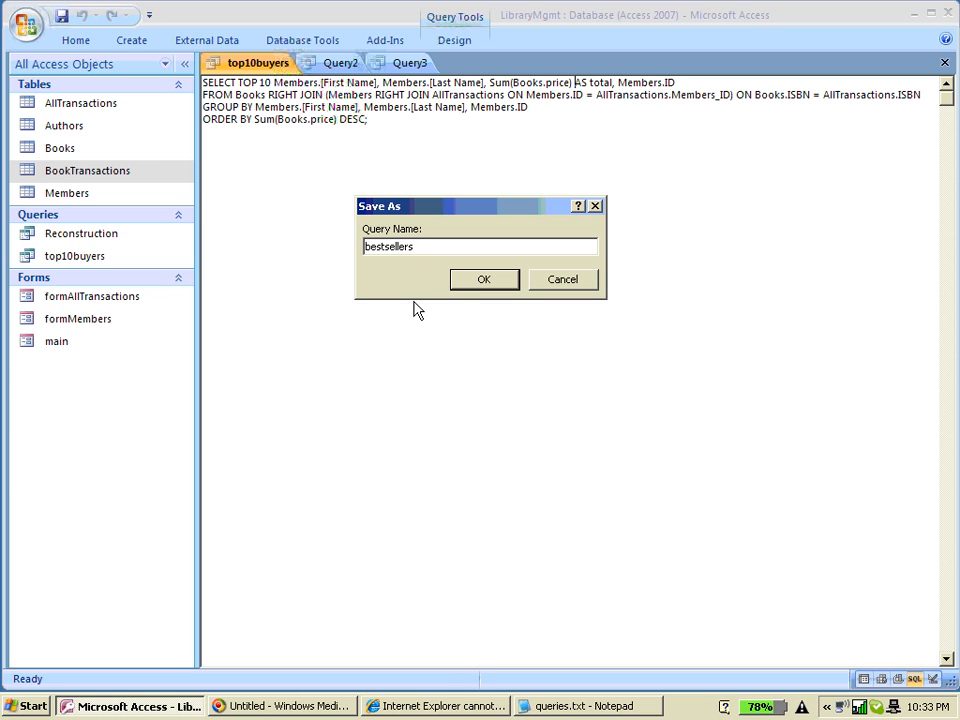
pyautogui.click(474, 281)
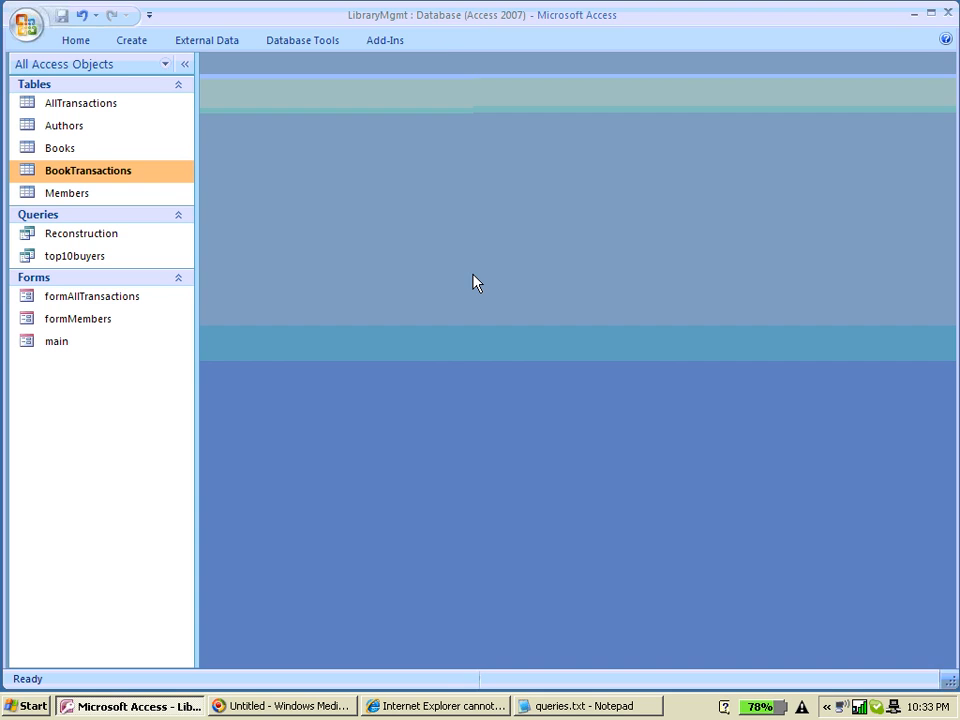
# - Start a new query design and add the saved top10buyers query as a source
pyautogui.click(131, 42)
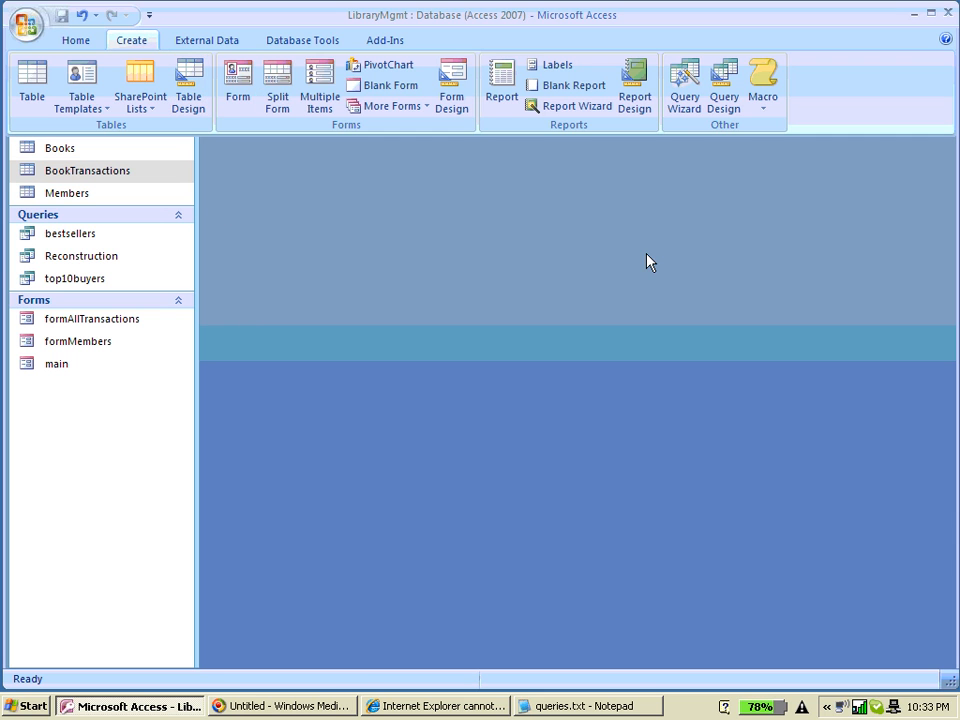
pyautogui.click(715, 105)
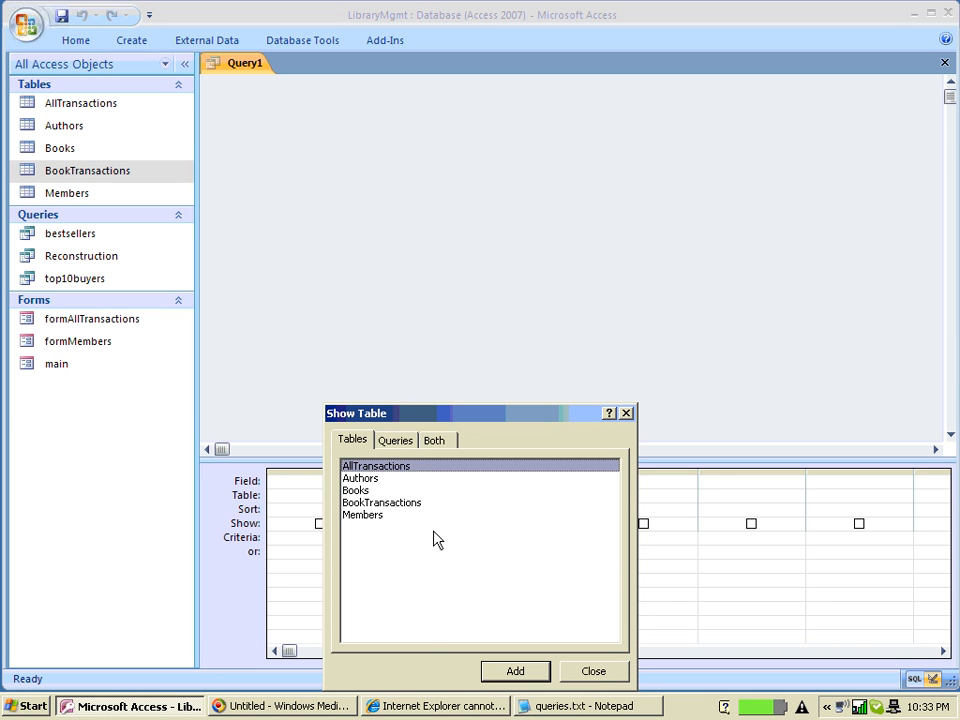
pyautogui.click(390, 440)
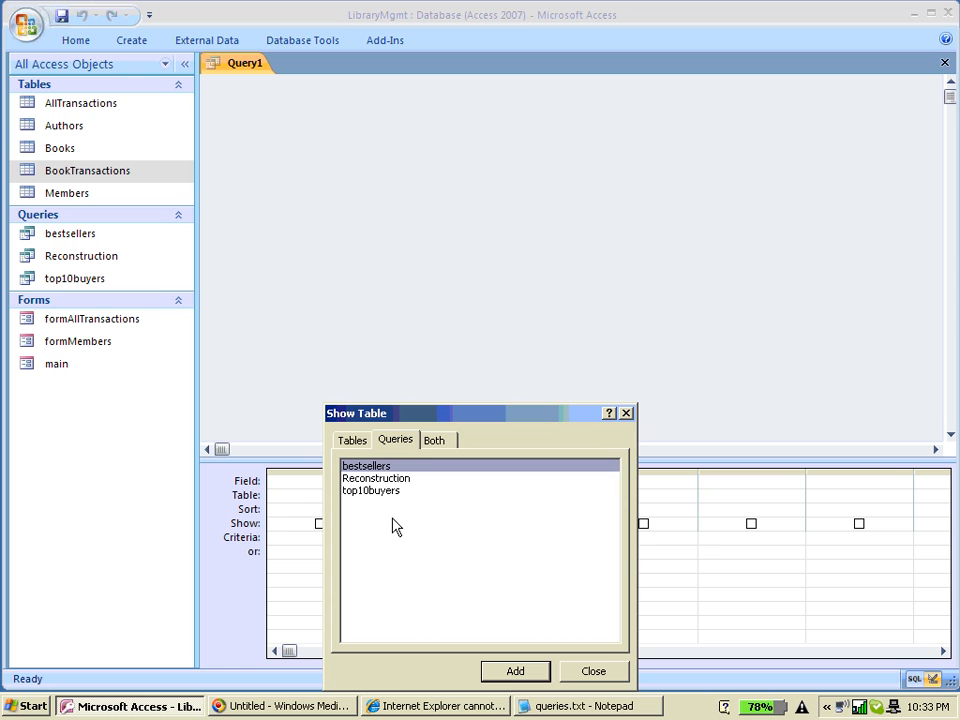
pyautogui.click(371, 491)
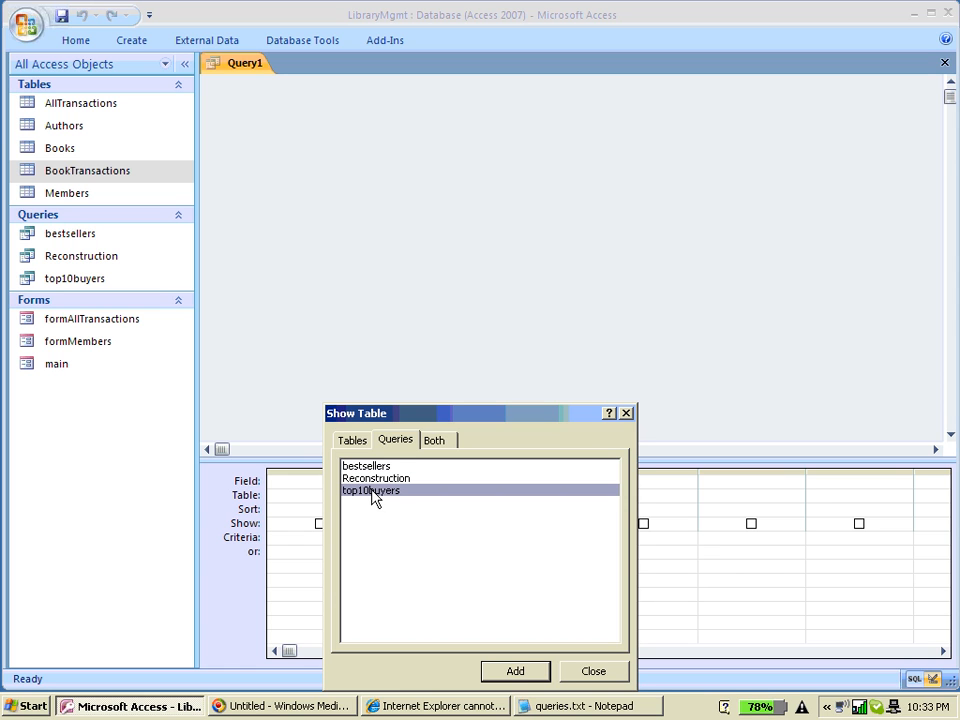
pyautogui.click(530, 671)
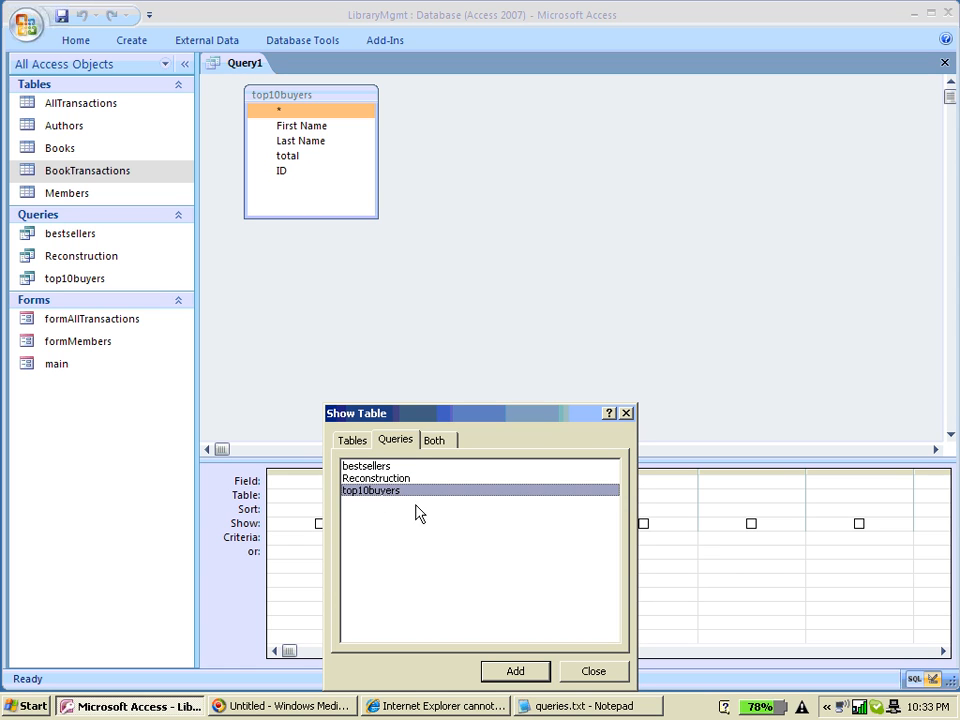
# - Add the Members and Books tables to the query alongside top10buyers and finish adding sources
pyautogui.click(346, 446)
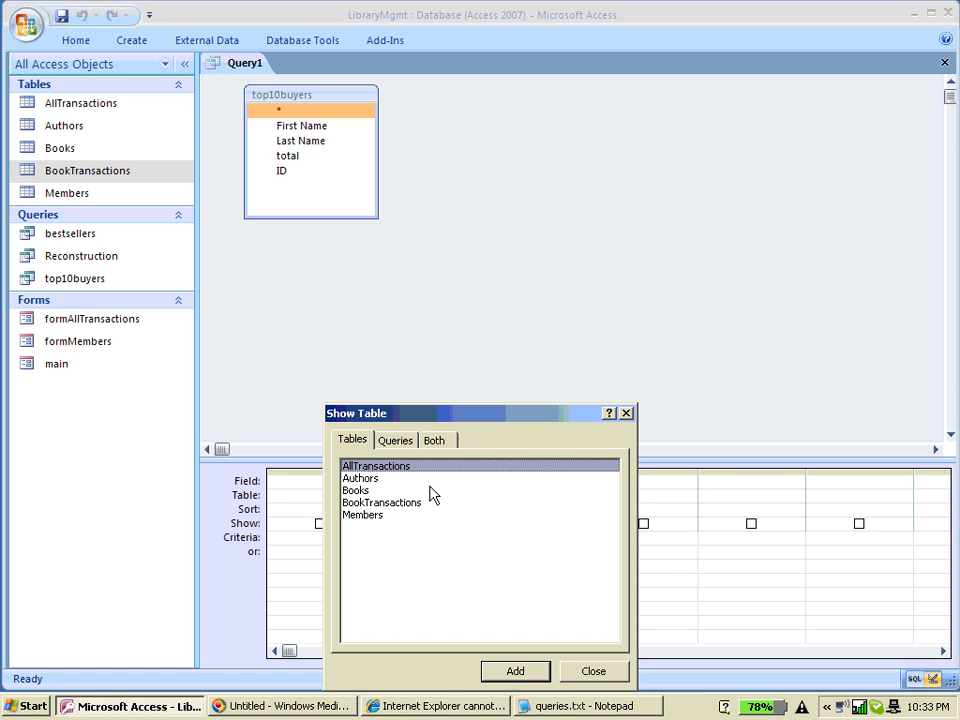
pyautogui.click(367, 481)
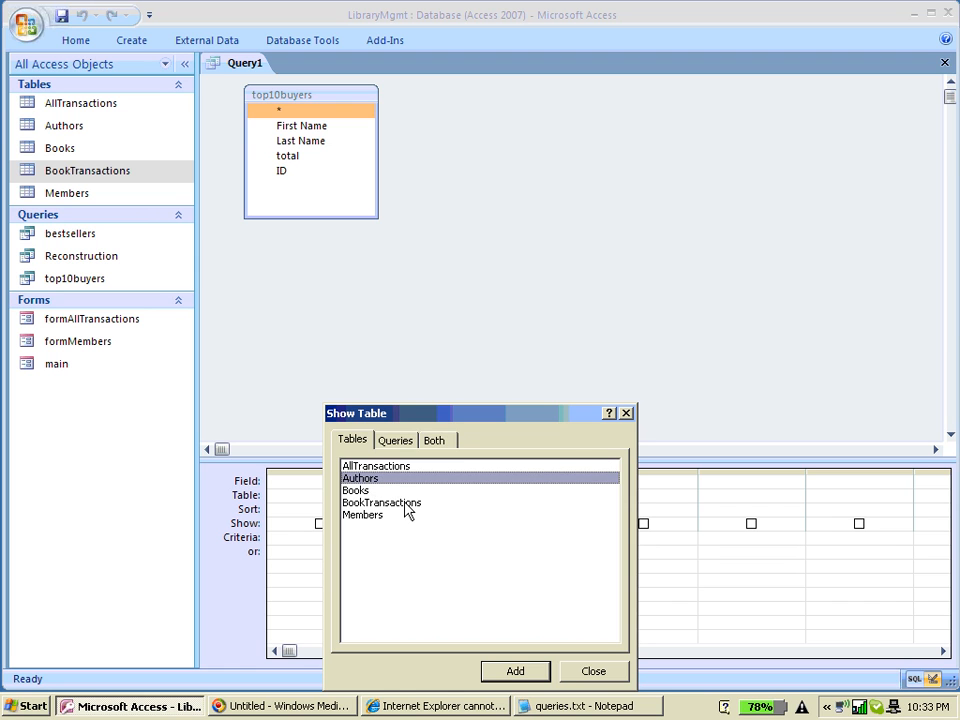
pyautogui.click(378, 516)
pyautogui.click(518, 671)
pyautogui.click(368, 491)
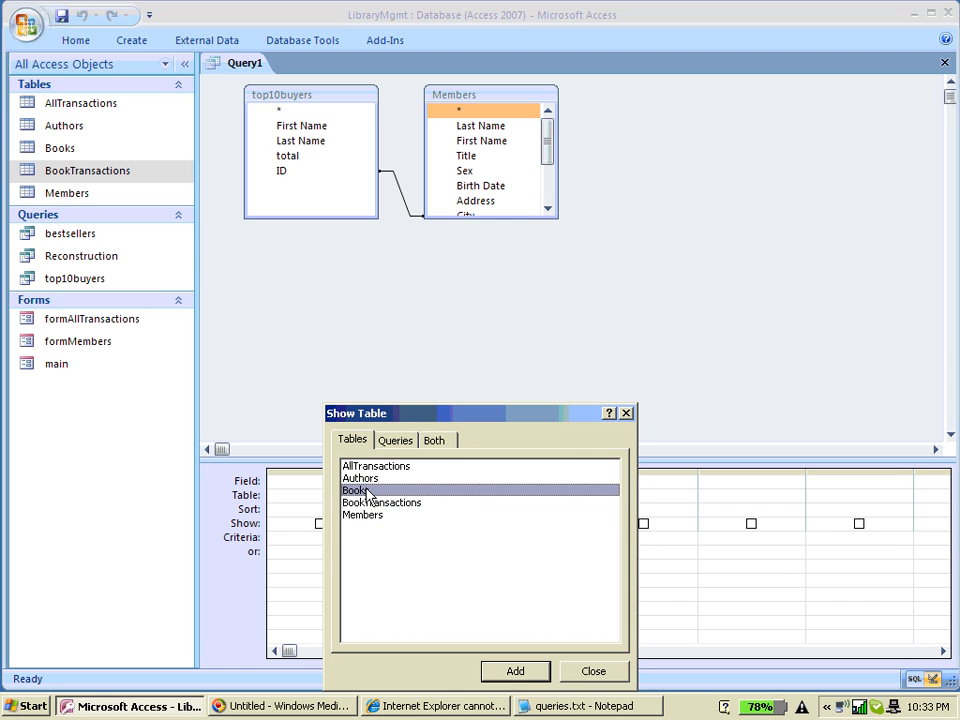
pyautogui.click(520, 672)
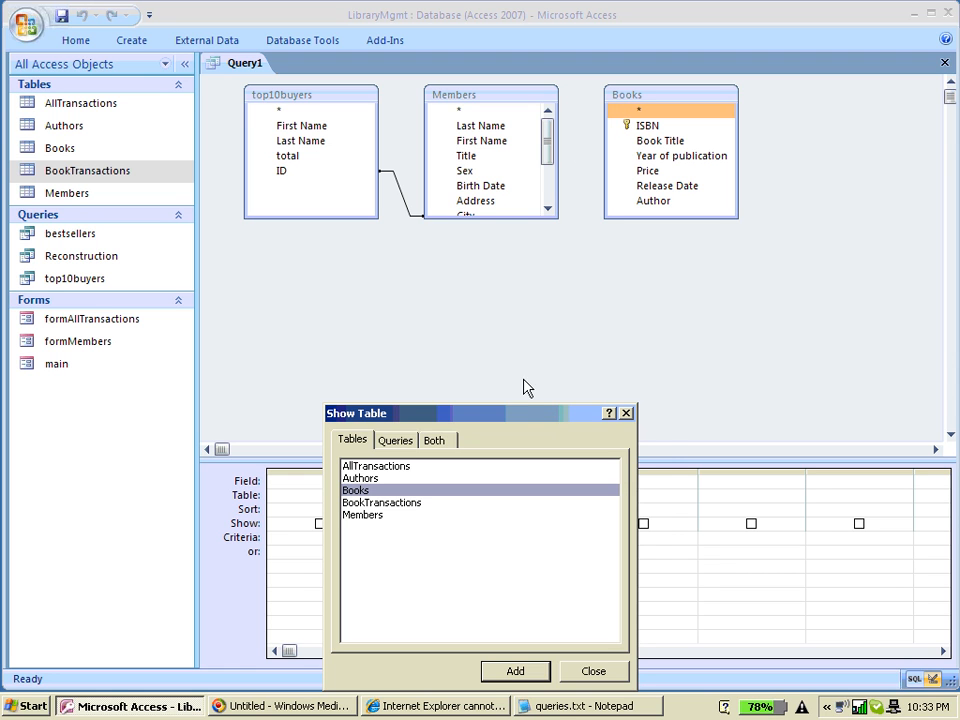
pyautogui.moveTo(519, 423); pyautogui.dragTo(551, 264)
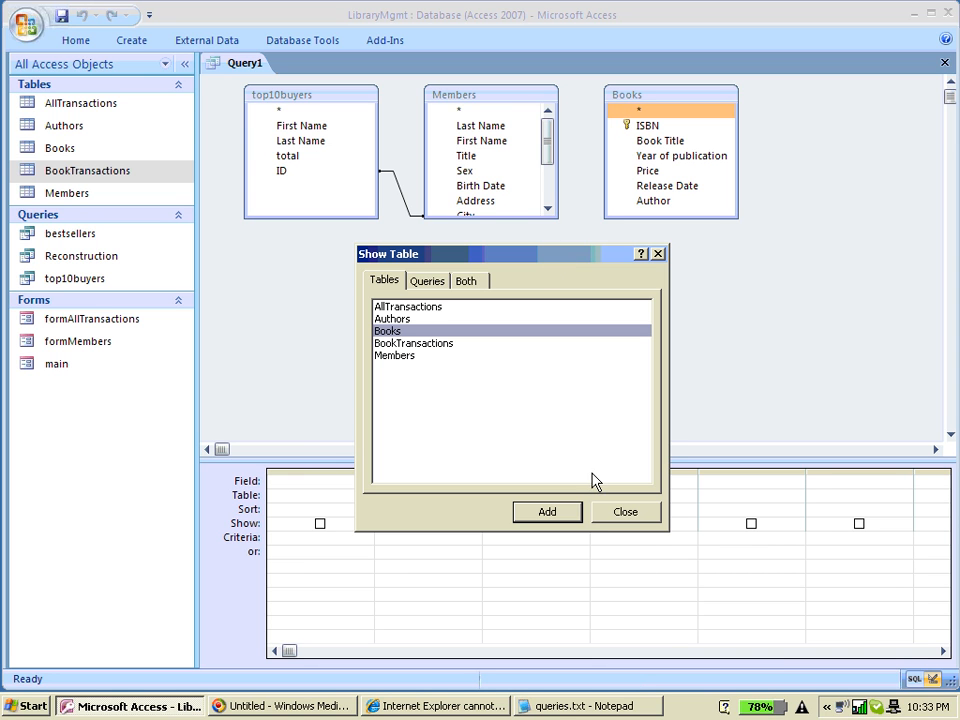
pyautogui.click(626, 513)
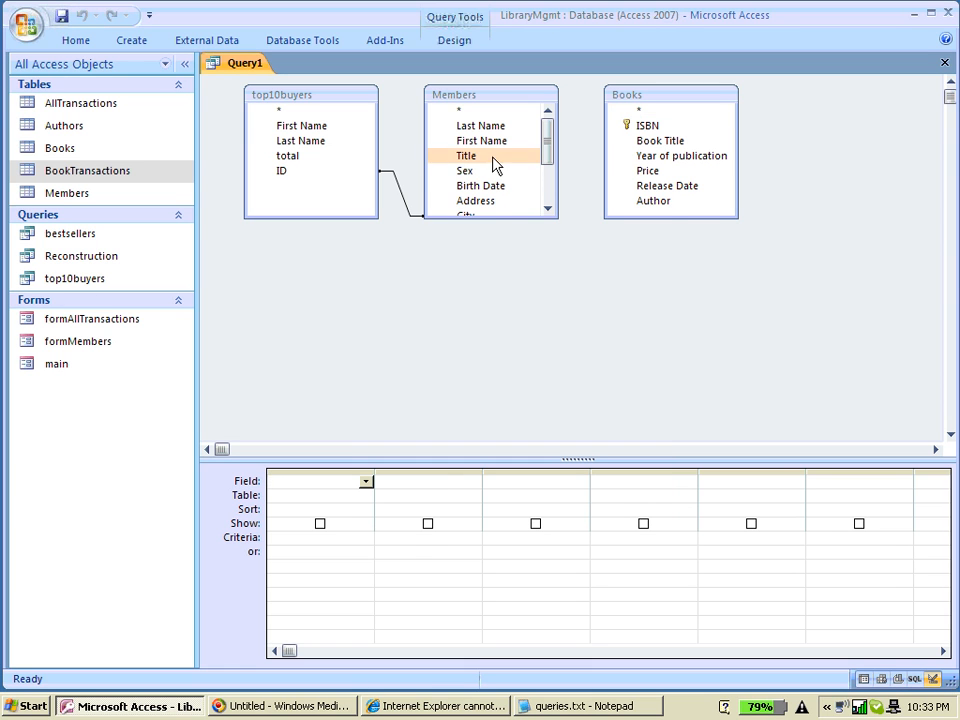
# - Lengthen the three field lists, include all top10buyers fields in the query, and space the Members and Books tables further apart
pyautogui.moveTo(489, 217); pyautogui.dragTo(500, 330)
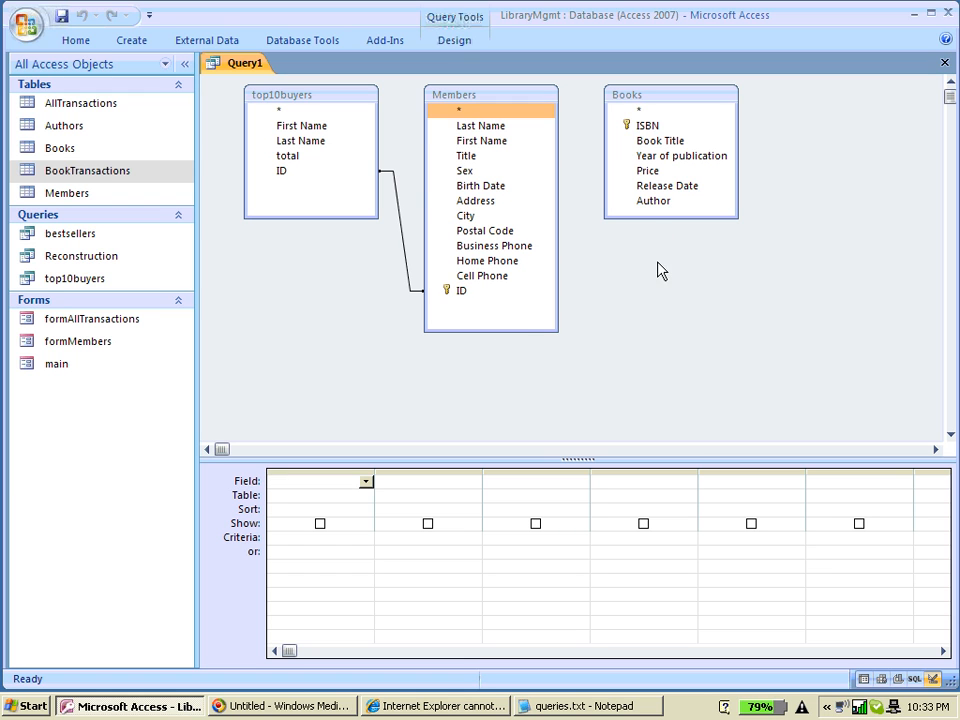
pyautogui.moveTo(657, 218); pyautogui.dragTo(658, 291)
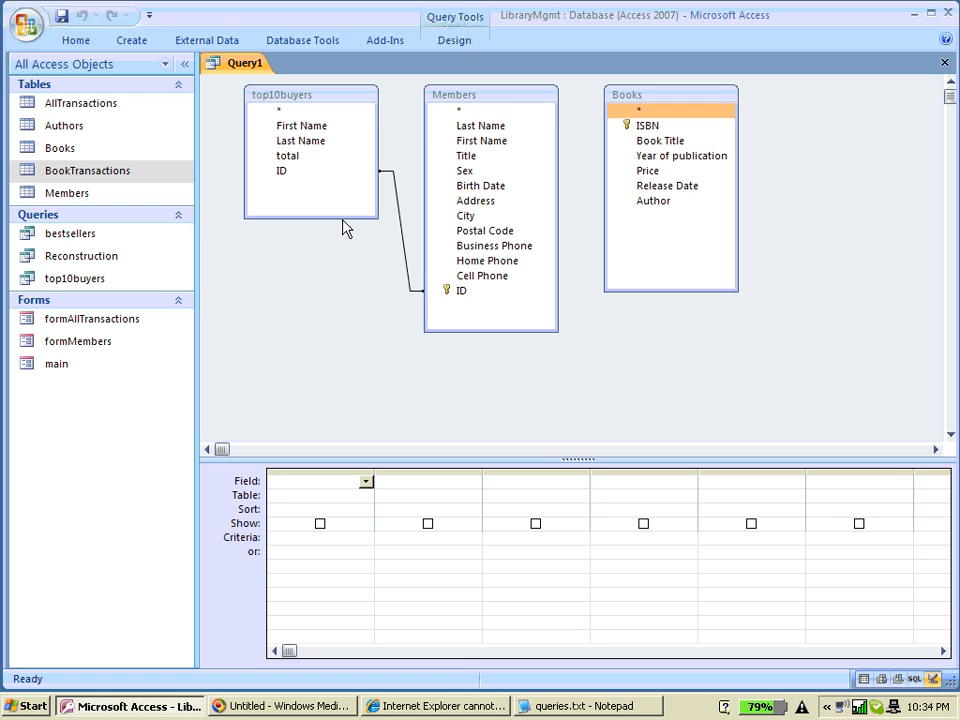
pyautogui.moveTo(342, 218); pyautogui.dragTo(341, 288)
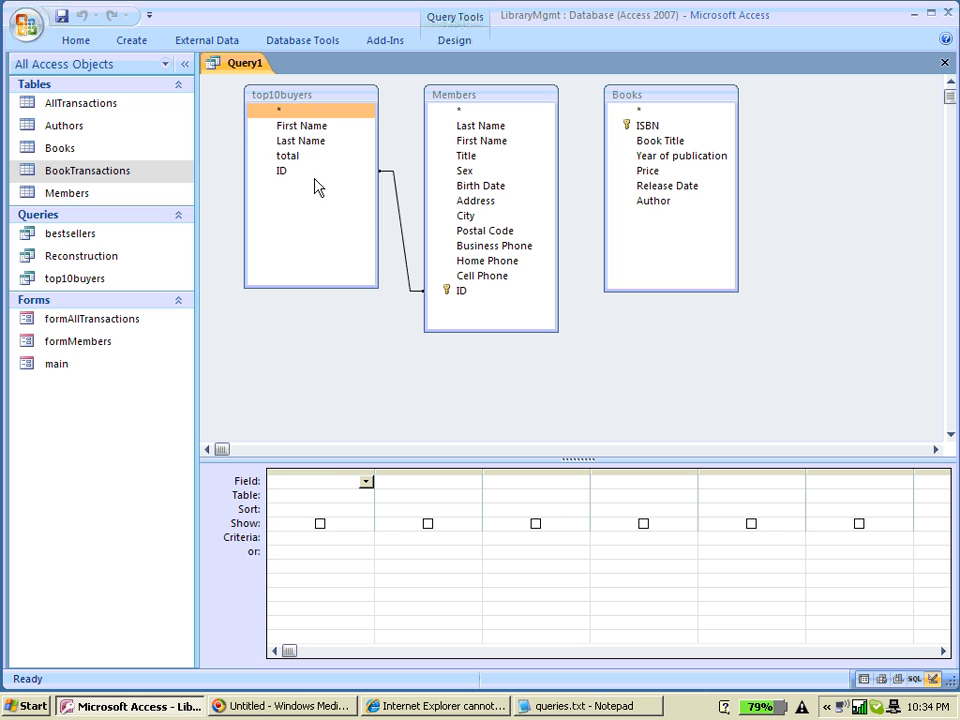
pyautogui.doubleClick(292, 112)
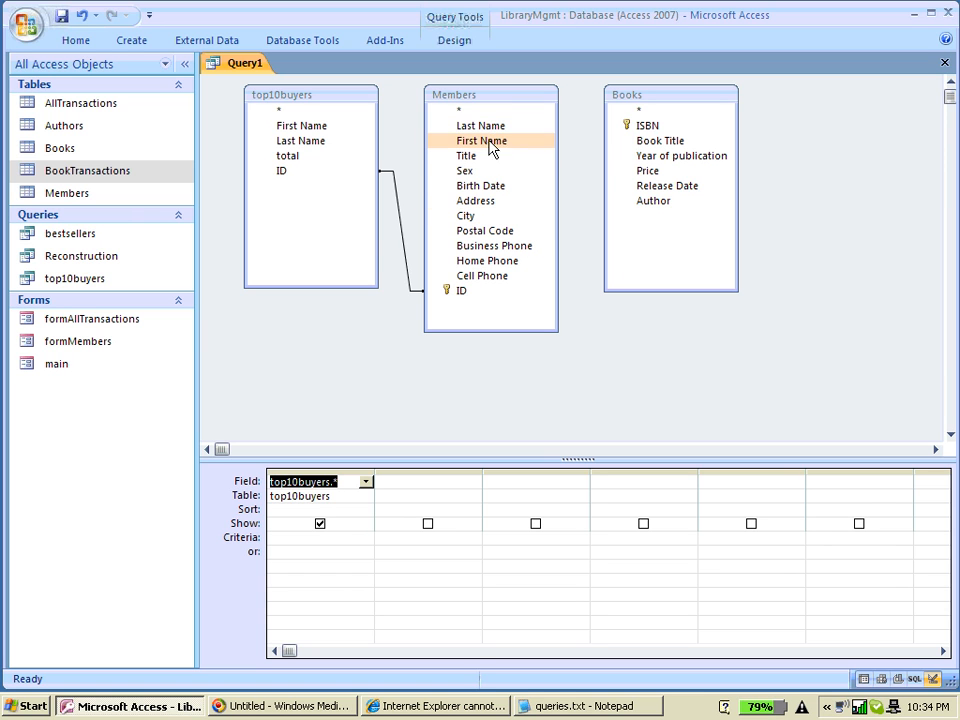
pyautogui.moveTo(634, 93); pyautogui.dragTo(710, 98)
pyautogui.moveTo(516, 95); pyautogui.dragTo(557, 97)
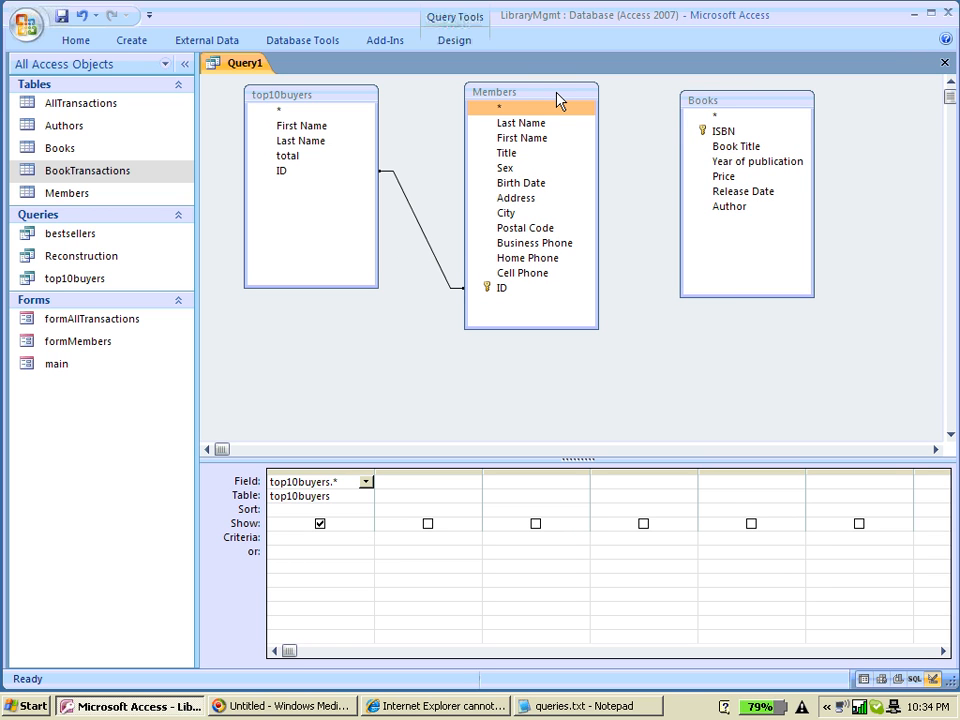
# - Switch to queries.txt in Notepad and copy the SQL statement under the Report heading
pyautogui.click(583, 706)
pyautogui.click(137, 216)
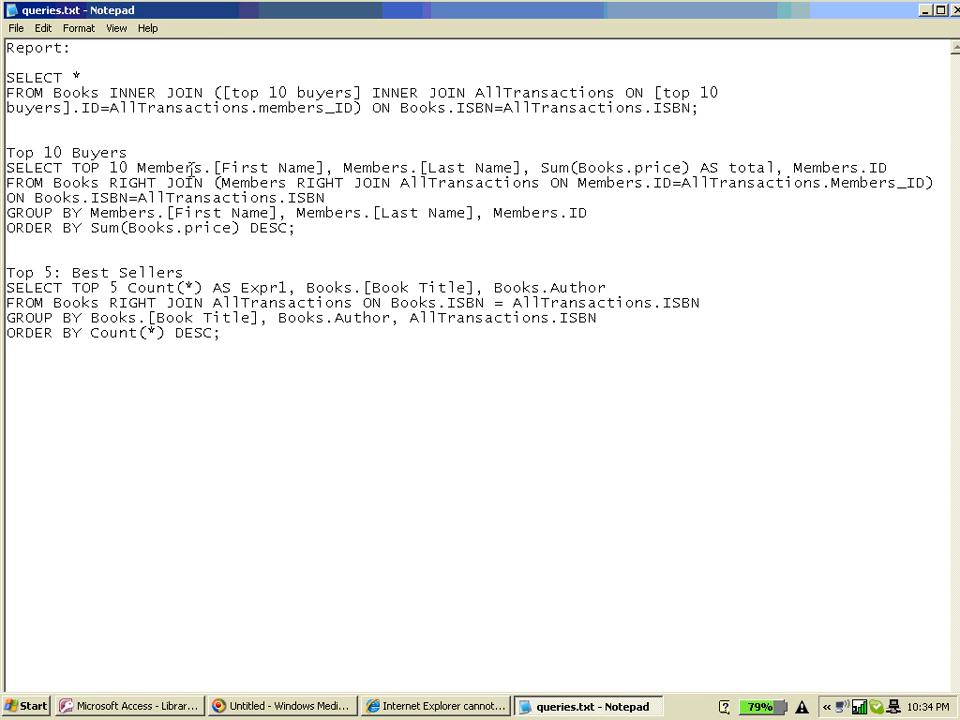
pyautogui.moveTo(182, 122); pyautogui.dragTo(6, 76)
pyautogui.hotkey('ctrl', 'c')
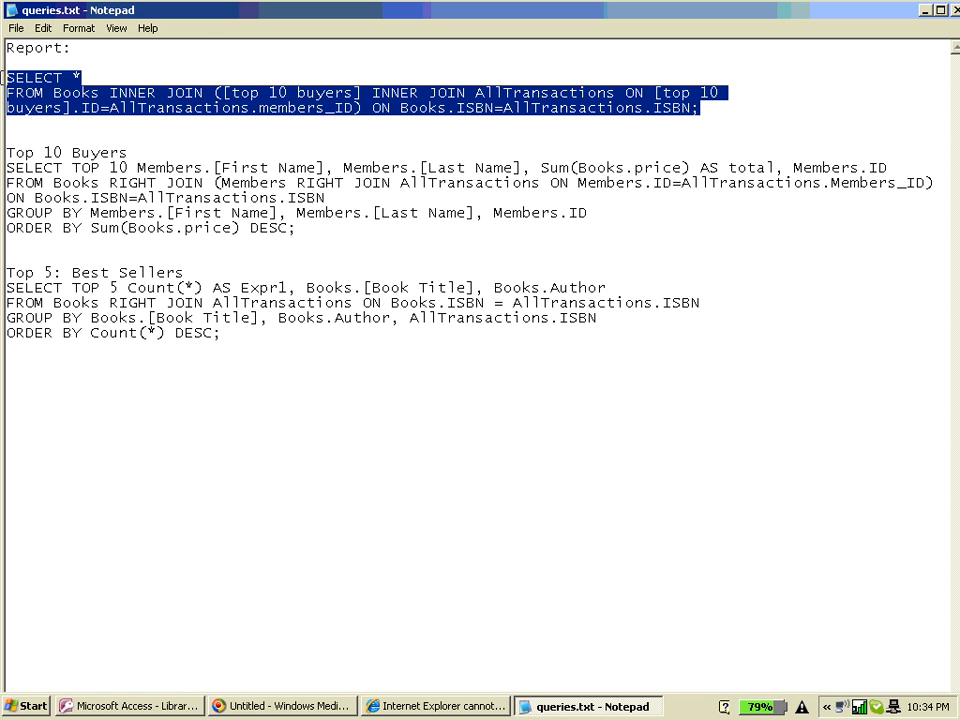
pyautogui.rightClick(88, 95)
pyautogui.click(118, 137)
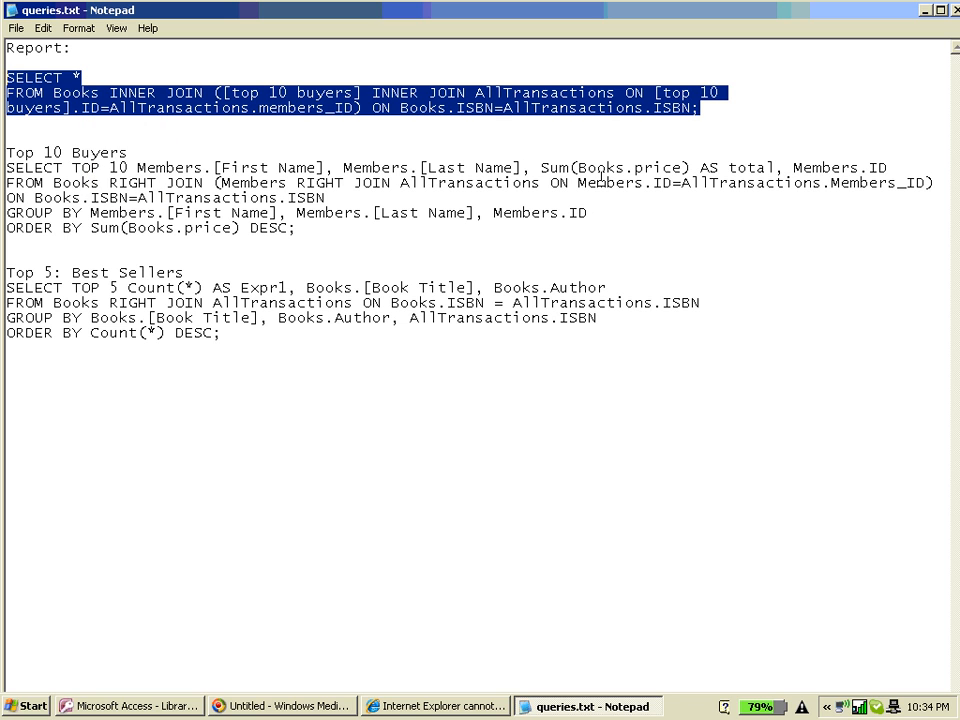
# - Return to Access, show Query1 in SQL view, and replace its statement with the copied Report SQL
pyautogui.click(926, 10)
pyautogui.rightClick(650, 199)
pyautogui.click(668, 207)
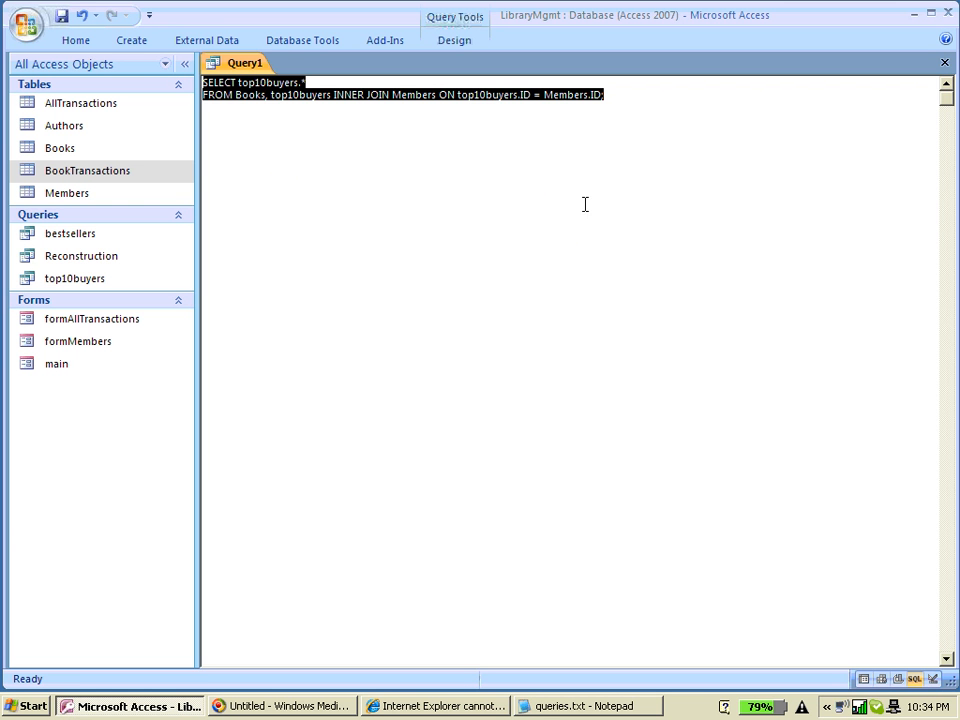
pyautogui.hotkey('ctrl', 'v')
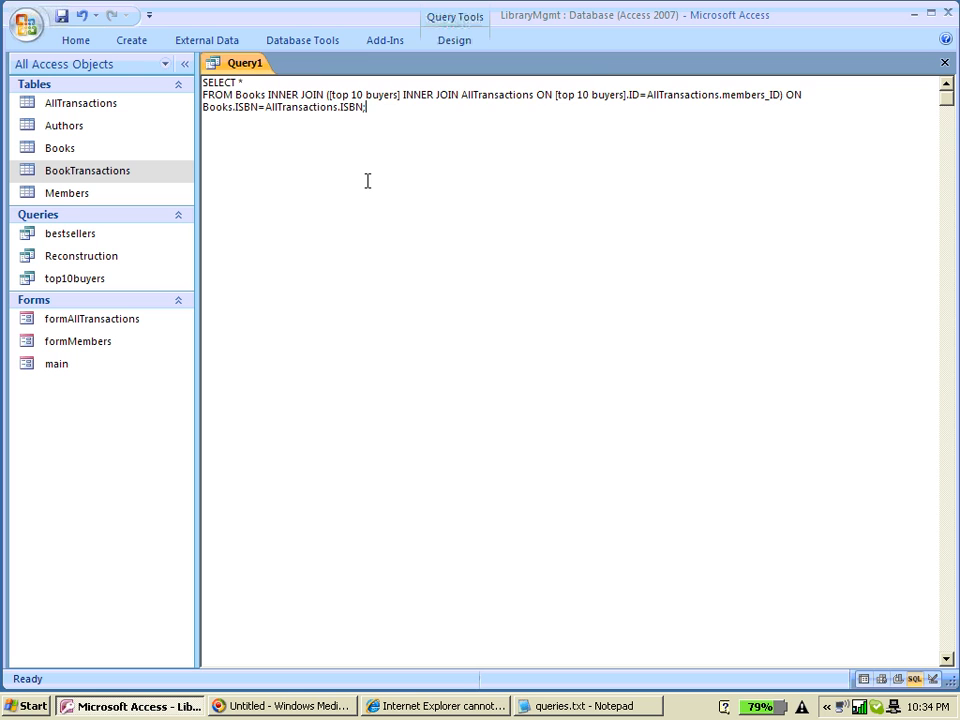
# - Try to show the pasted Report SQL of Query1 in Design view
pyautogui.rightClick(244, 64)
pyautogui.click(311, 146)
pyautogui.click(488, 422)
pyautogui.rightClick(246, 65)
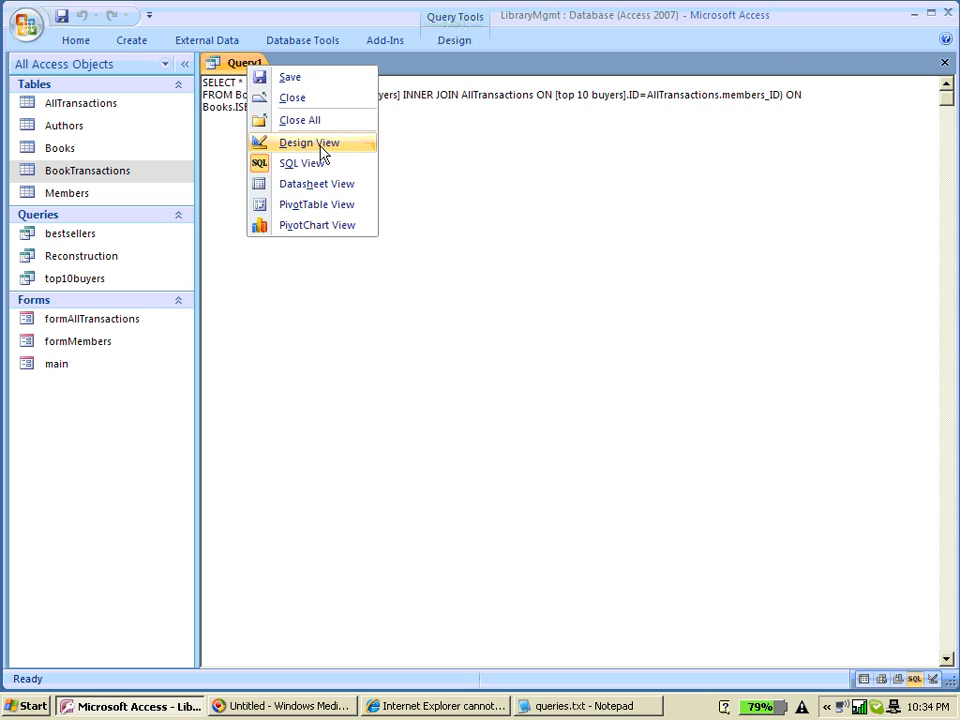
pyautogui.click(320, 150)
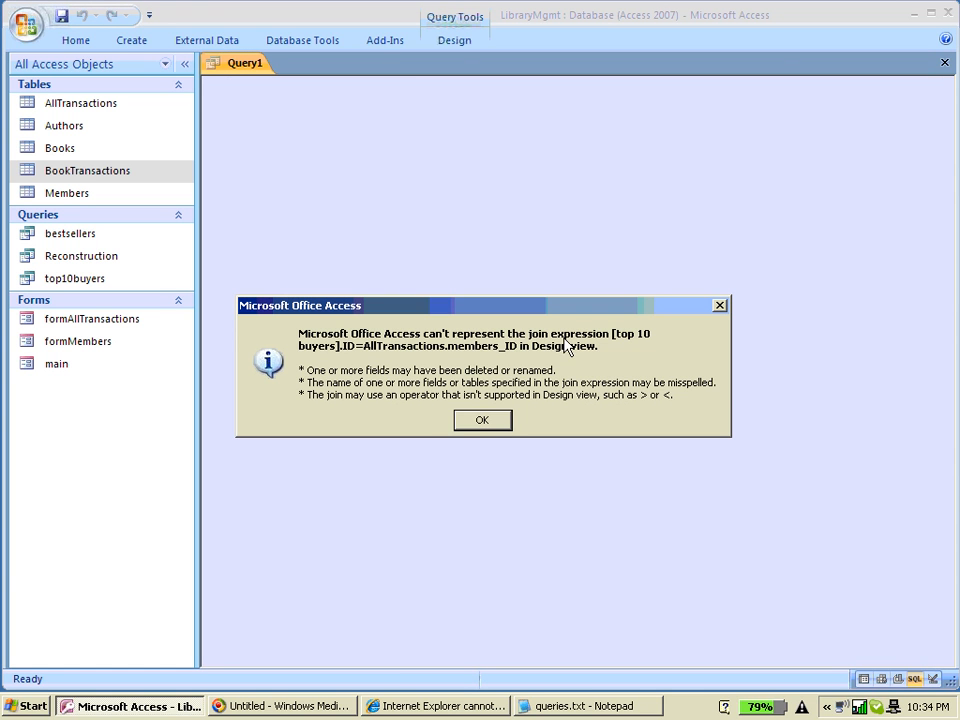
pyautogui.click(483, 420)
# - Change the query name after the first ON to [top10buyers] without spaces, and try Design view again
pyautogui.click(576, 96)
pyautogui.press('BackSpace')
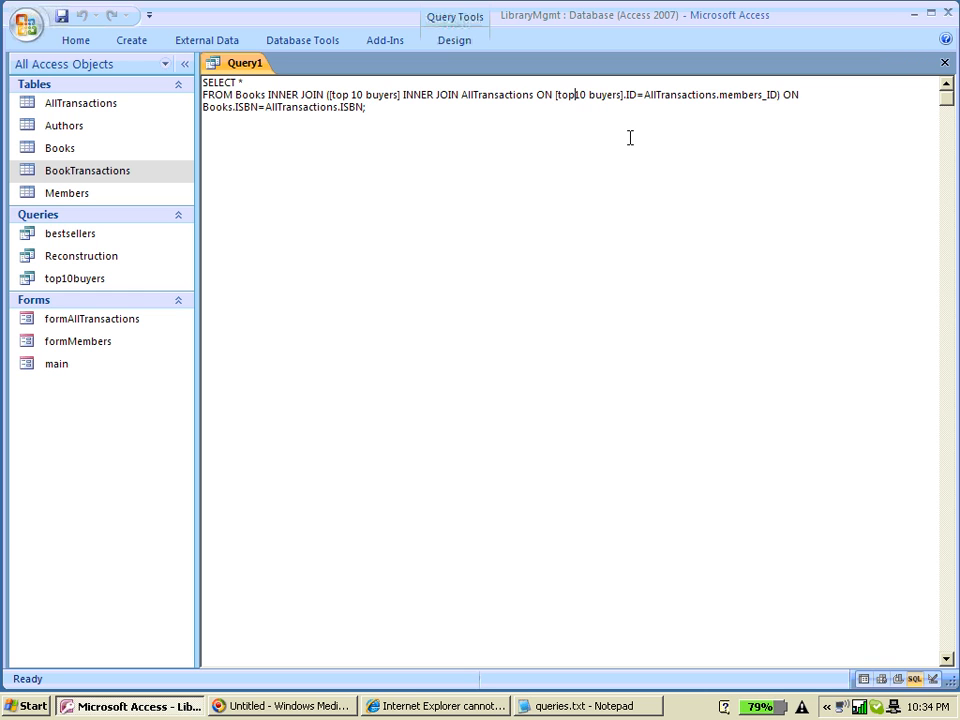
pyautogui.press('Right')
pyautogui.press('Right')
pyautogui.press('Delete')
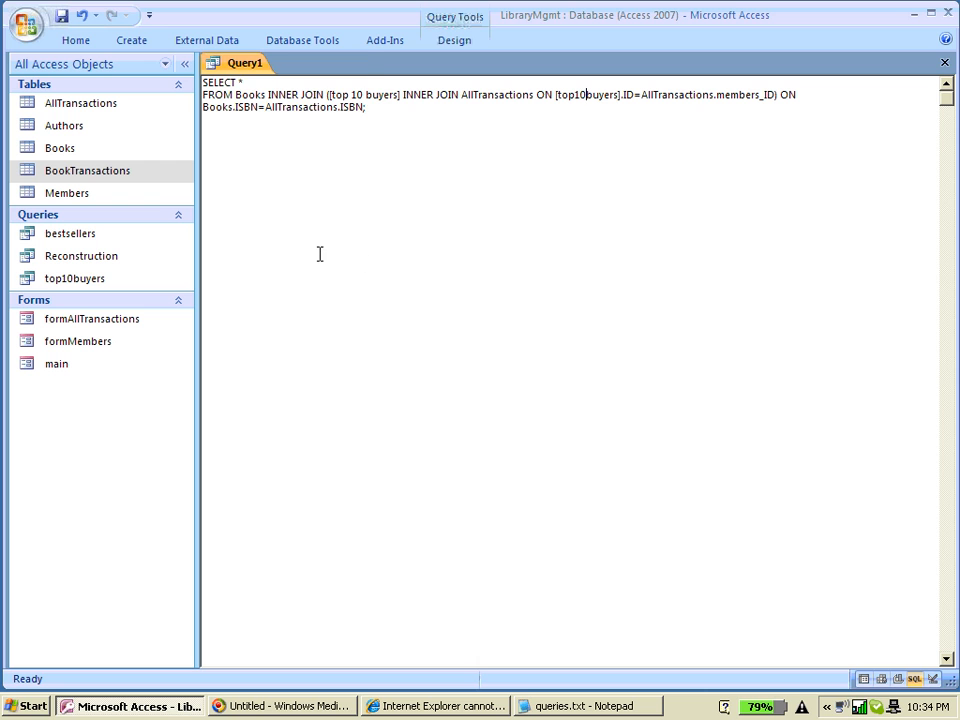
pyautogui.rightClick(232, 63)
pyautogui.click(311, 132)
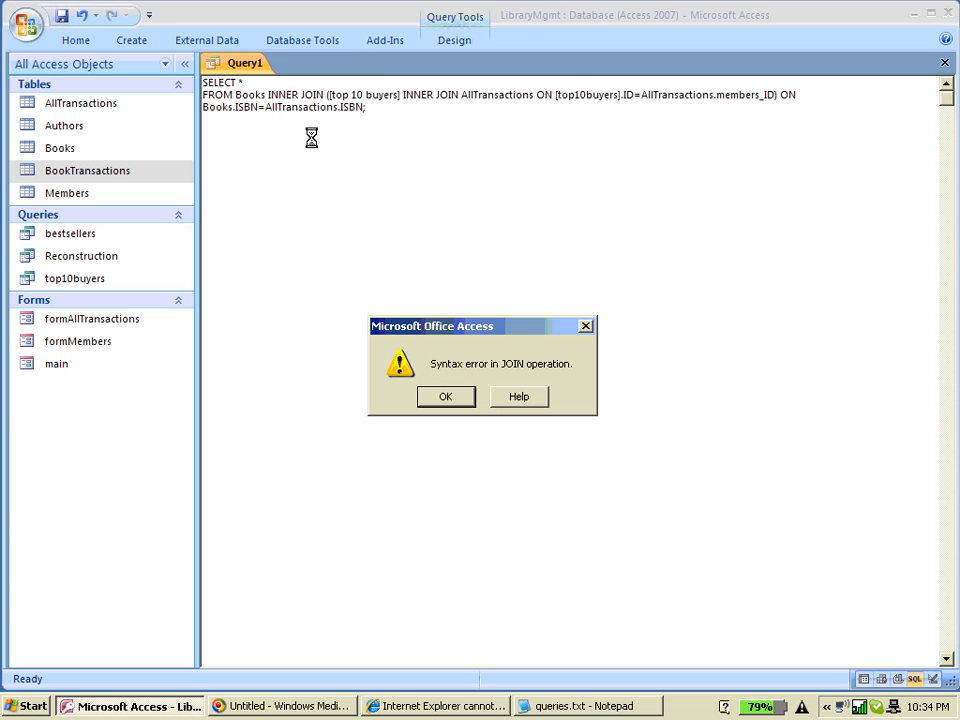
pyautogui.click(465, 398)
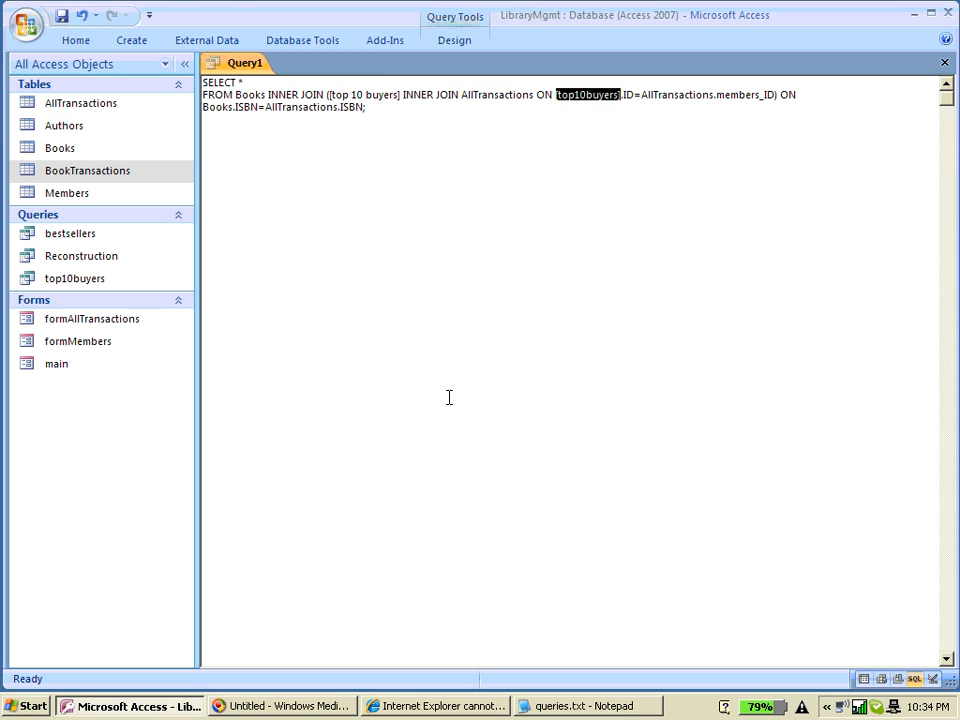
pyautogui.click(549, 239)
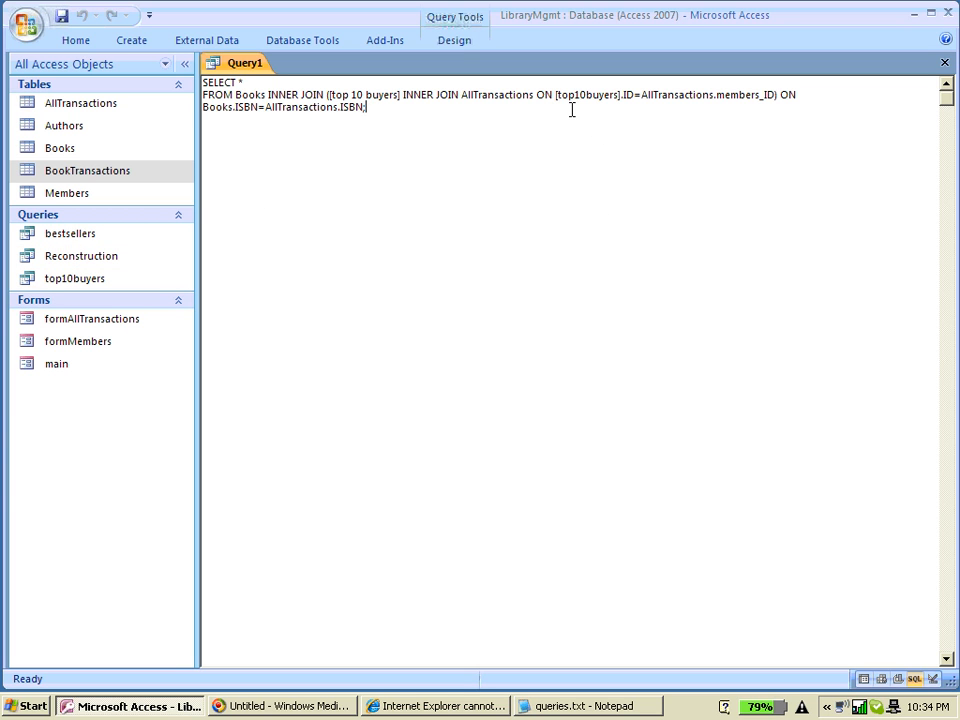
# - Retype the period after [top10buyers] in the ON clause and retry Design view
pyautogui.click(623, 97)
pyautogui.write('.')
pyautogui.rightClick(247, 64)
pyautogui.click(323, 145)
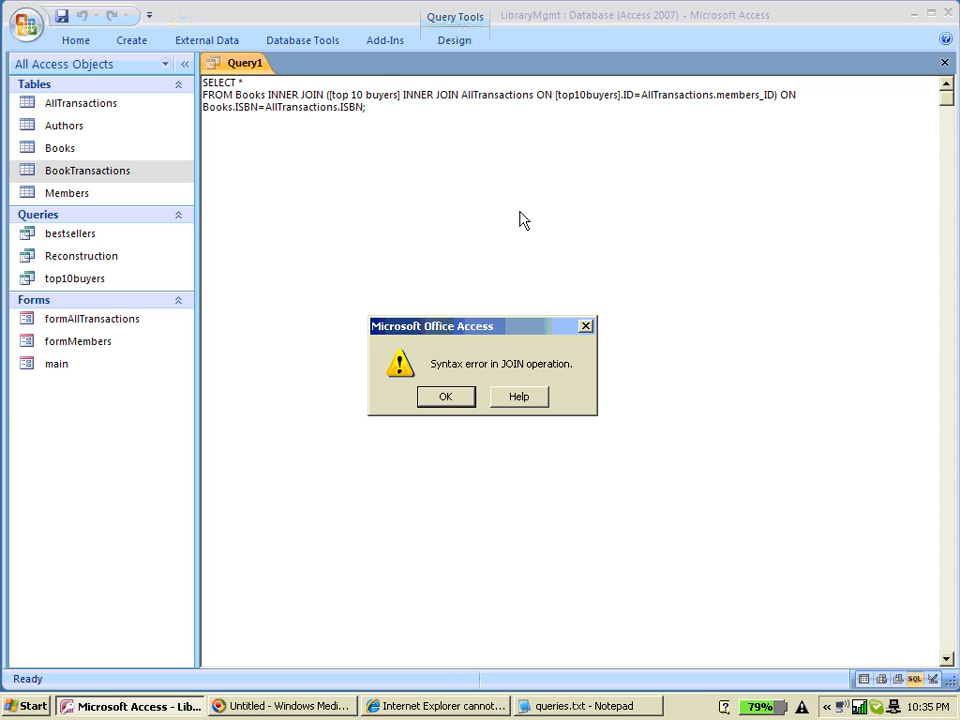
pyautogui.click(458, 392)
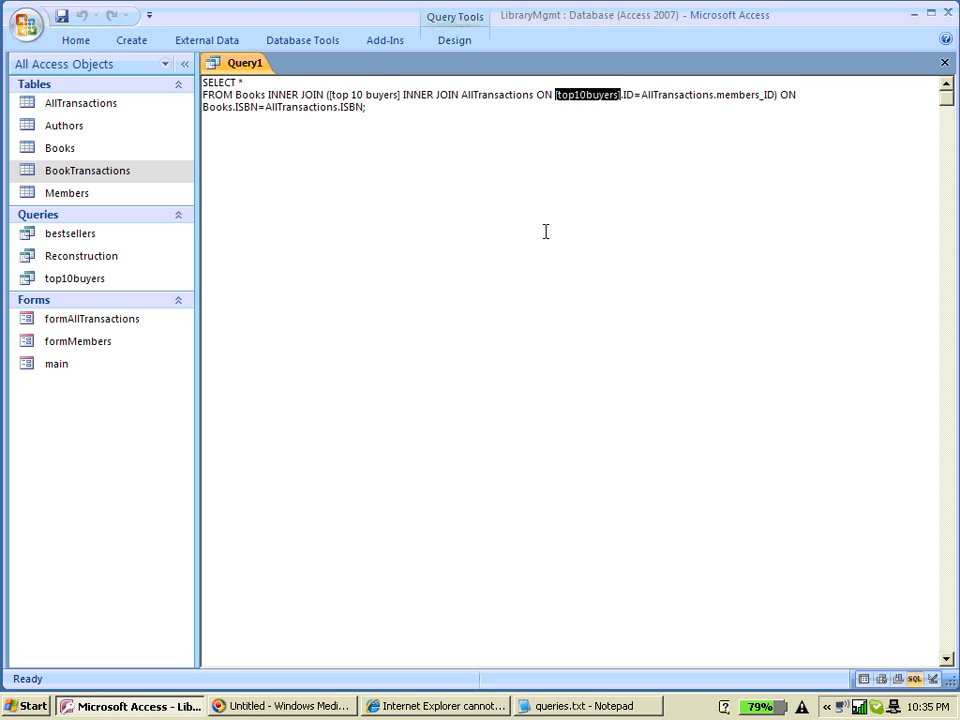
pyautogui.click(584, 168)
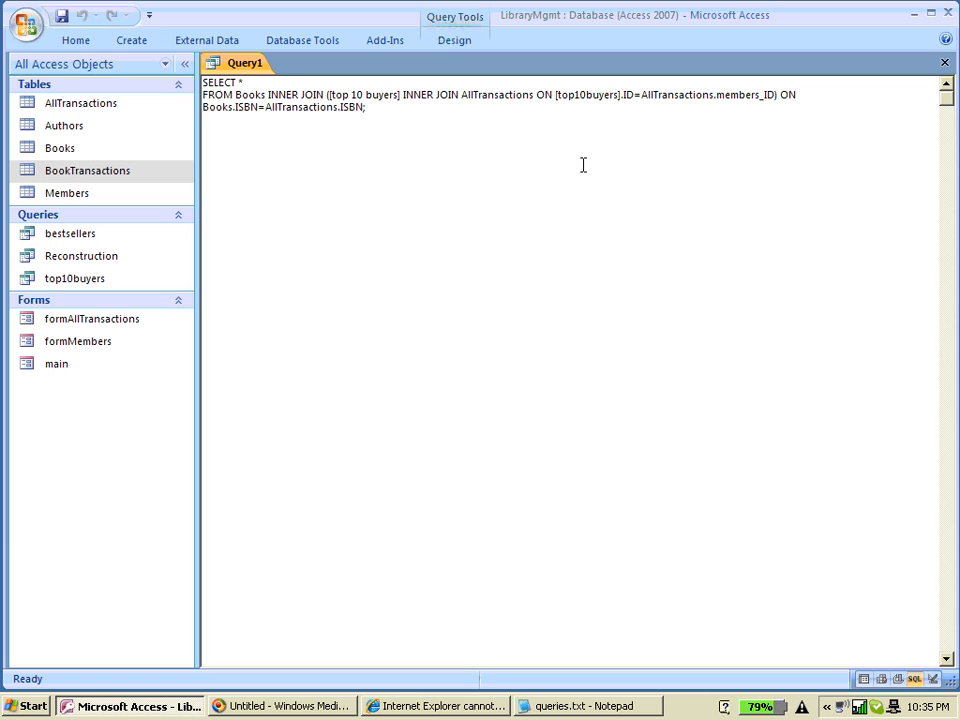
# - Replace "top 10 buyers" in the FROM clause with the copied name top10buyers, and show the query in Design view
pyautogui.rightClick(584, 97)
pyautogui.press('Escape')
pyautogui.moveTo(557, 95); pyautogui.dragTo(612, 96)
pyautogui.rightClick(606, 96)
pyautogui.click(640, 130)
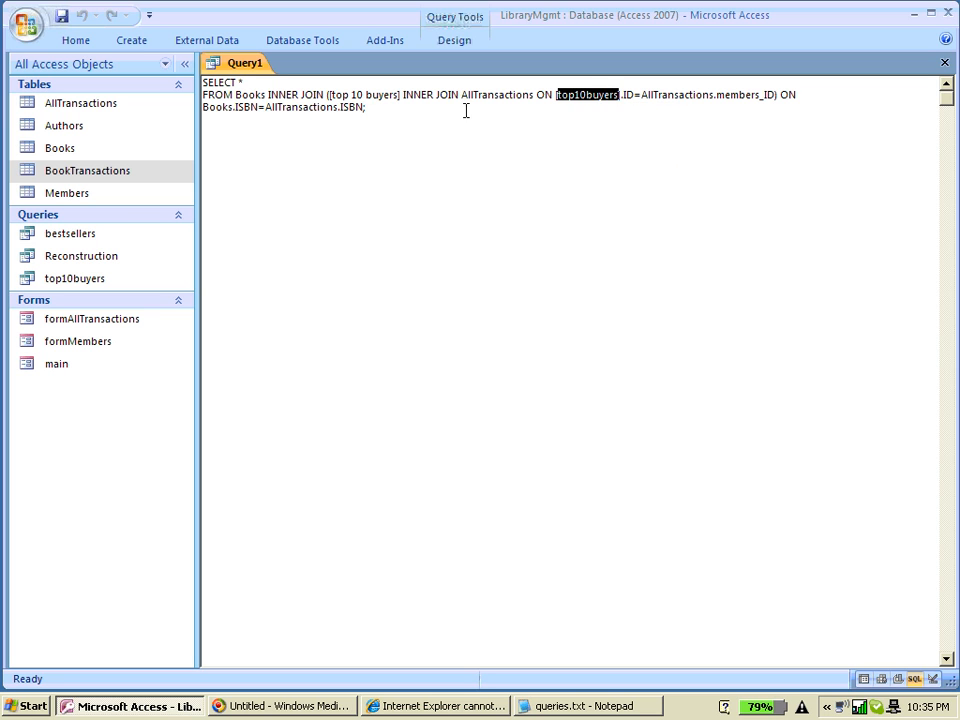
pyautogui.moveTo(331, 95); pyautogui.dragTo(389, 97)
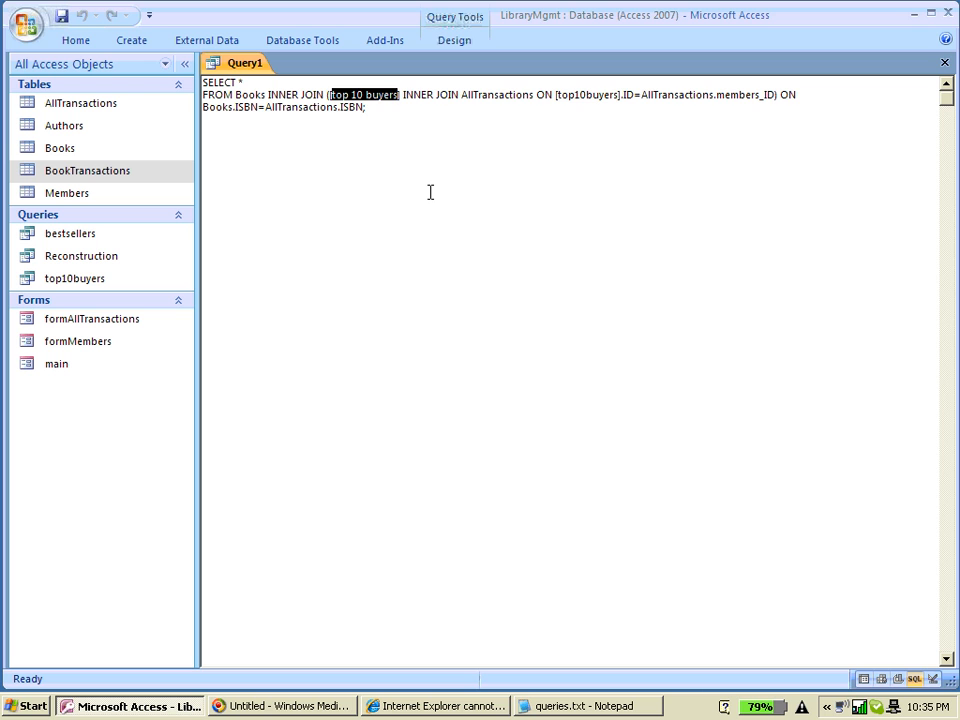
pyautogui.hotkey('ctrl', 'v')
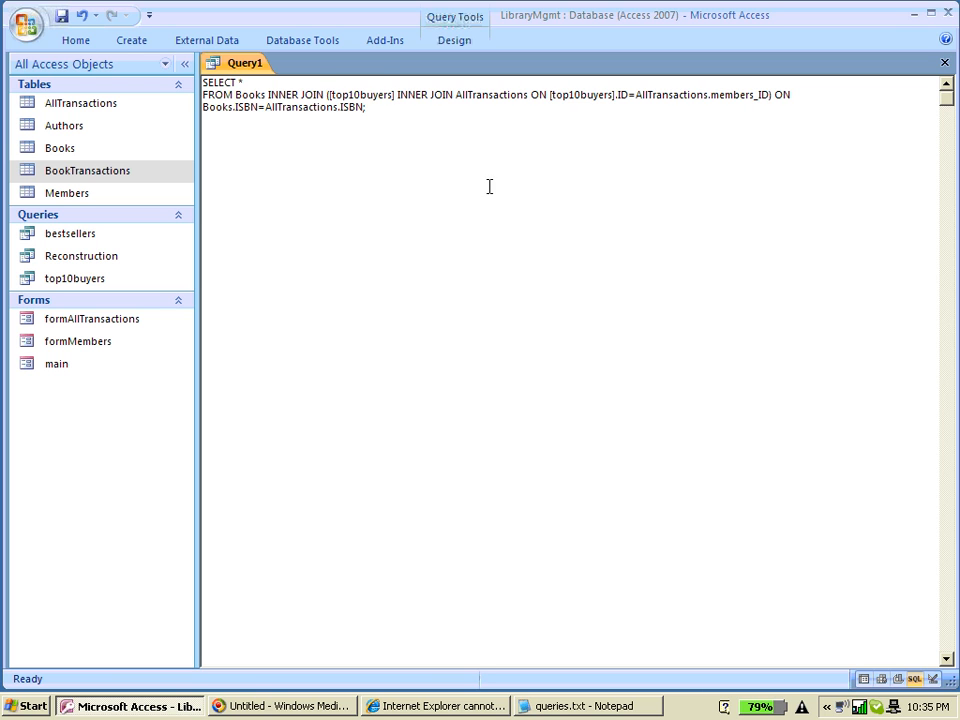
pyautogui.rightClick(250, 64)
pyautogui.click(333, 144)
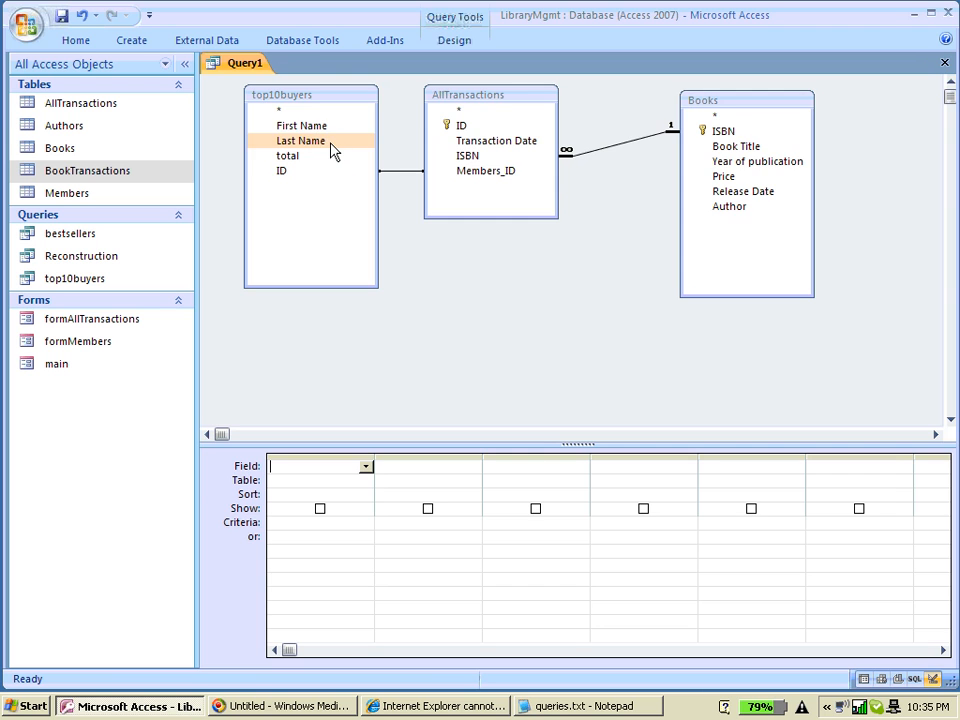
# - Examine the join properties between top10buyers and AllTransactions, leaving them as they are
pyautogui.click(396, 172)
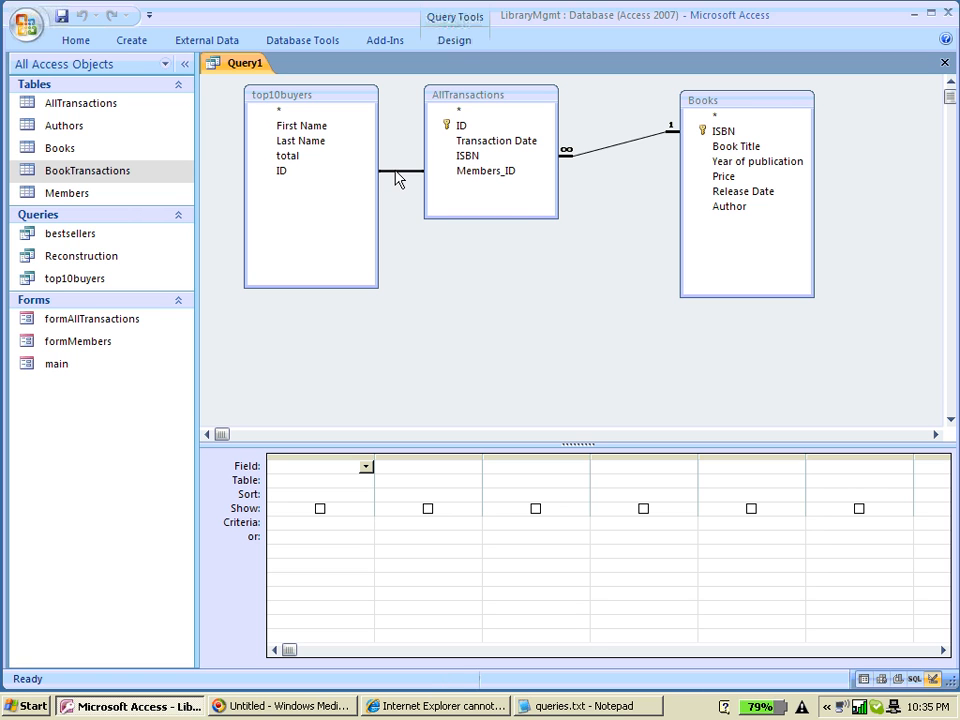
pyautogui.rightClick(395, 172)
pyautogui.click(443, 184)
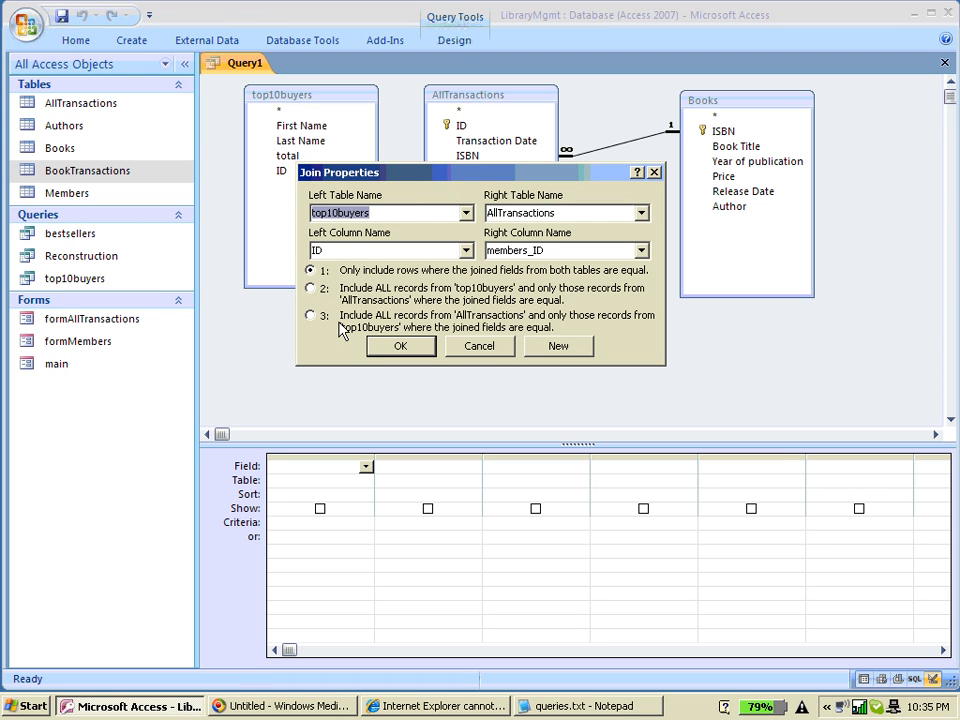
pyautogui.moveTo(396, 176); pyautogui.dragTo(396, 227)
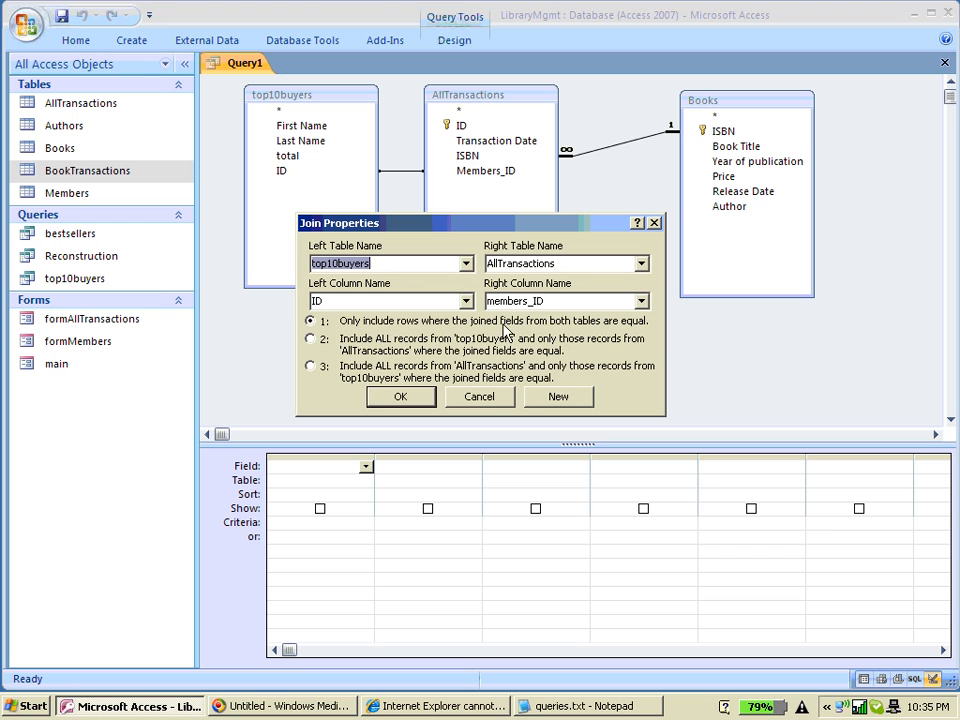
pyautogui.click(479, 396)
# - Examine the join properties between AllTransactions and Books, leaving them as they are
pyautogui.click(591, 149)
pyautogui.rightClick(595, 160)
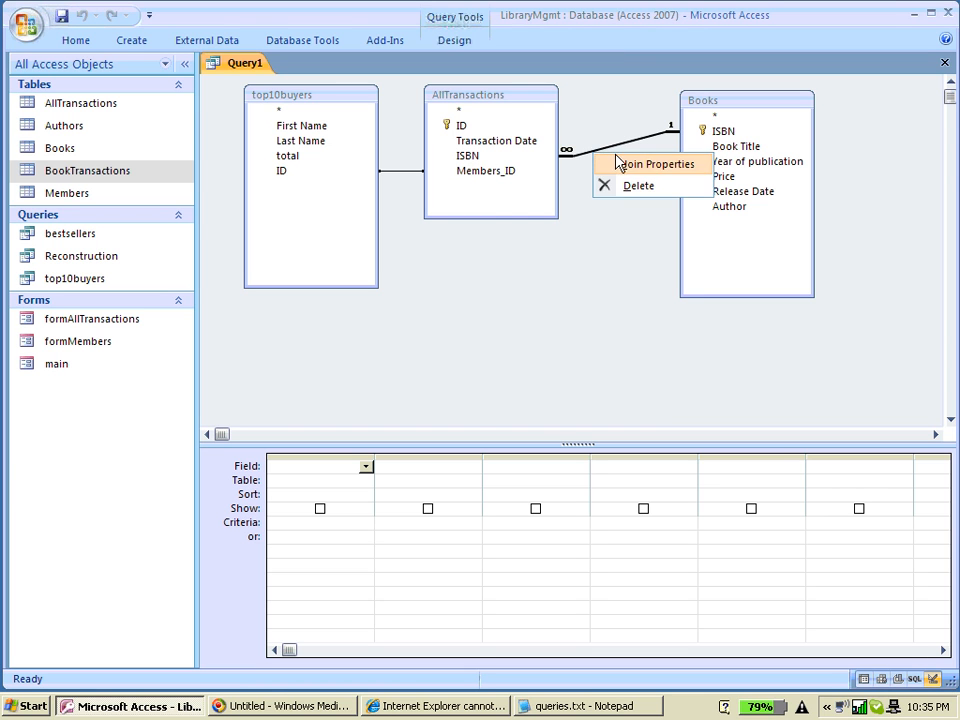
pyautogui.click(620, 160)
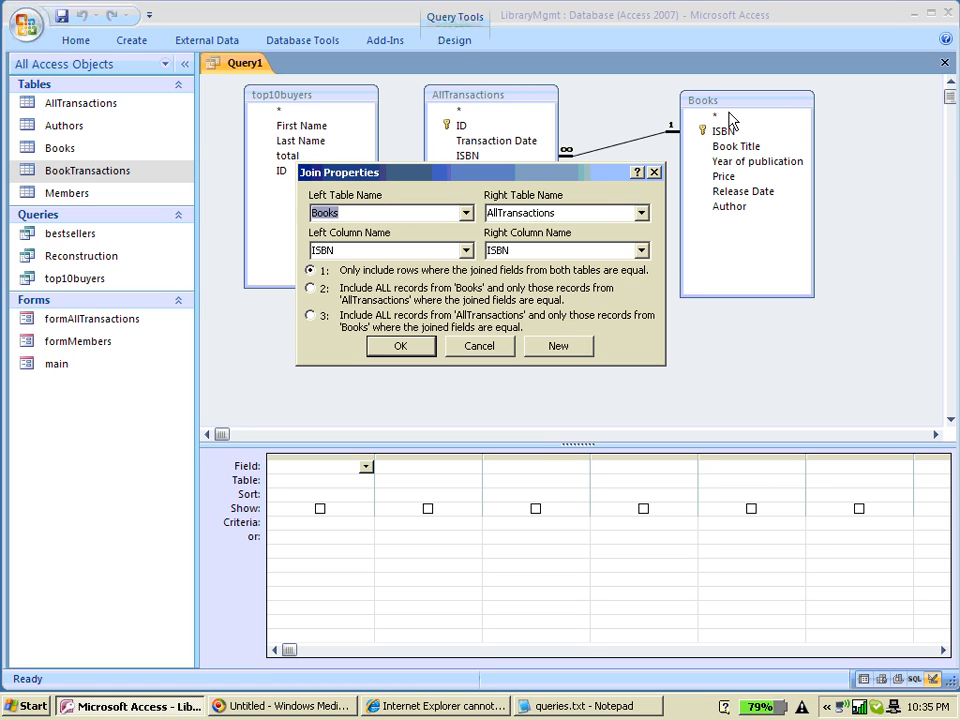
pyautogui.click(492, 347)
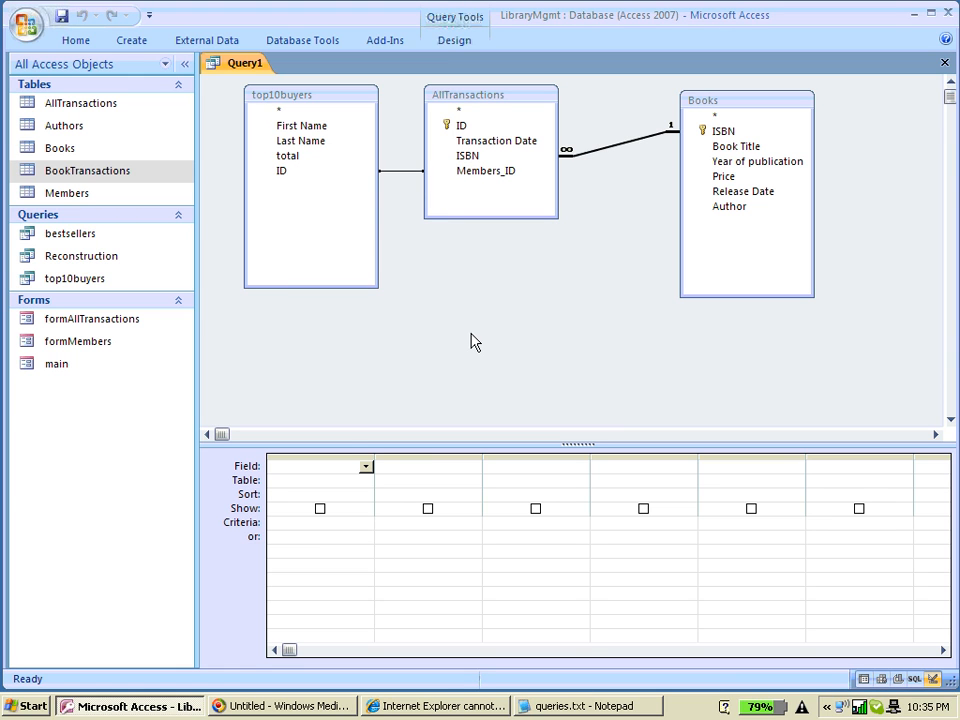
pyautogui.click(403, 465)
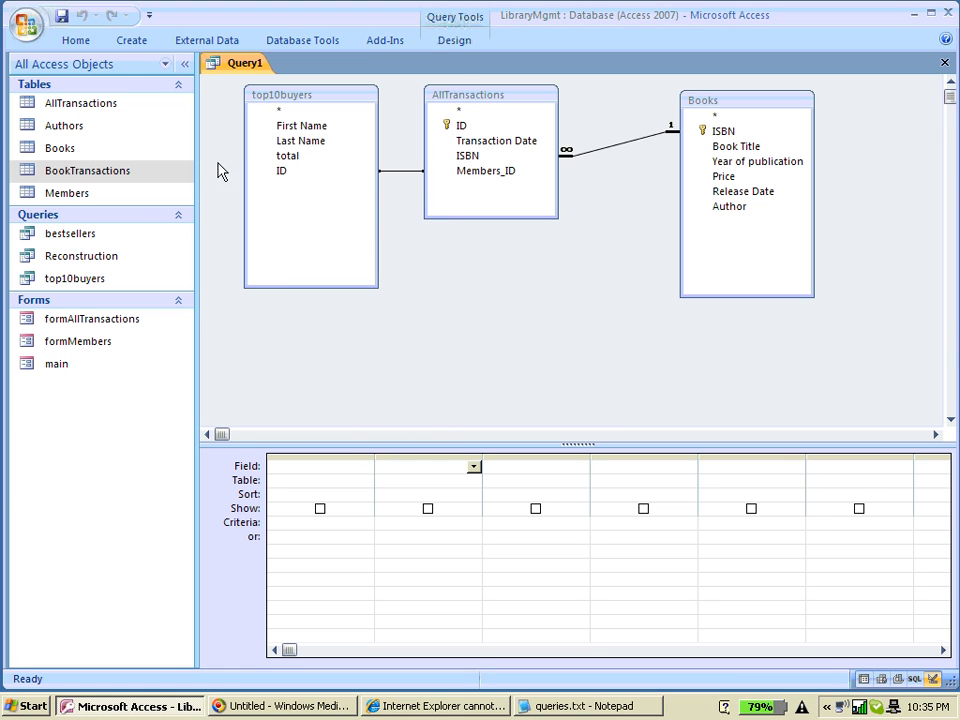
# - Run the joined query and look through the returned rows
pyautogui.click(454, 40)
pyautogui.click(74, 84)
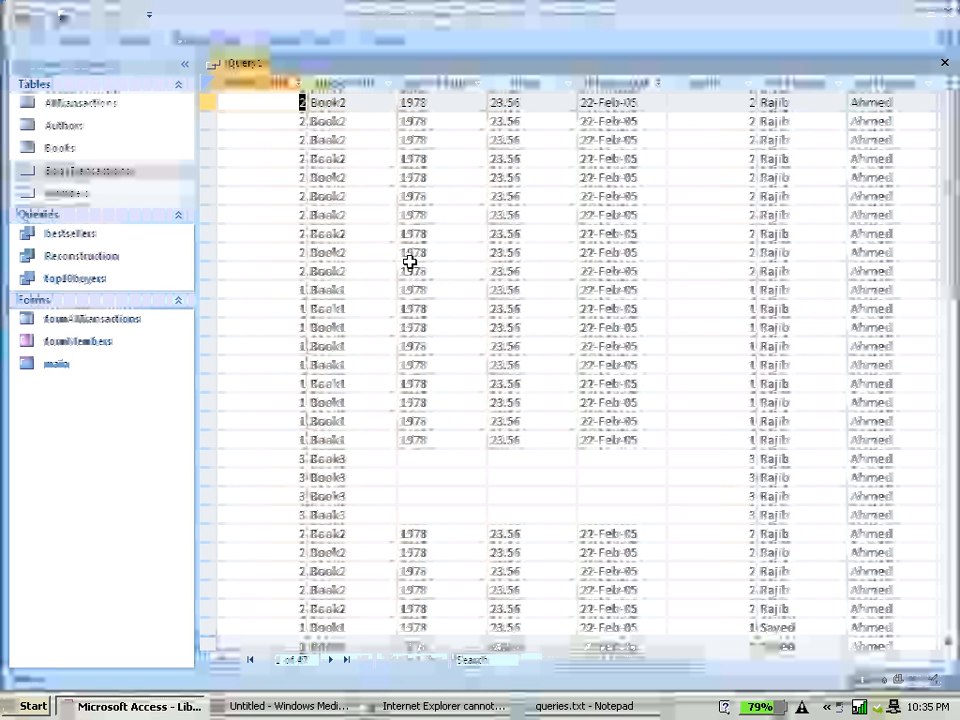
pyautogui.click(380, 236)
pyautogui.scroll(-5, 378, 232)
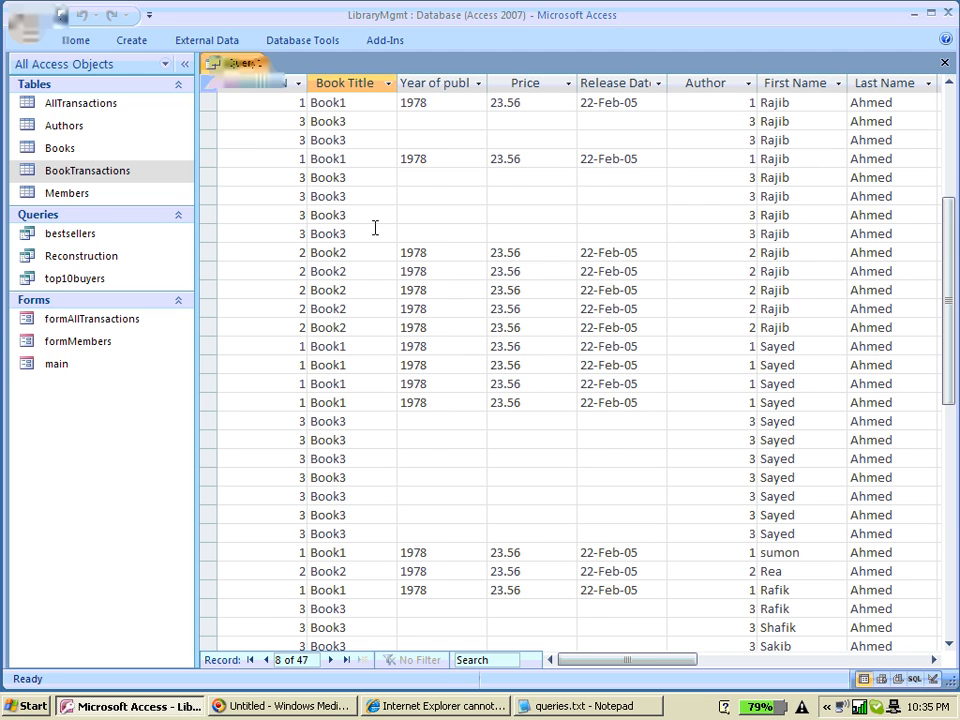
pyautogui.scroll(5, 375, 228)
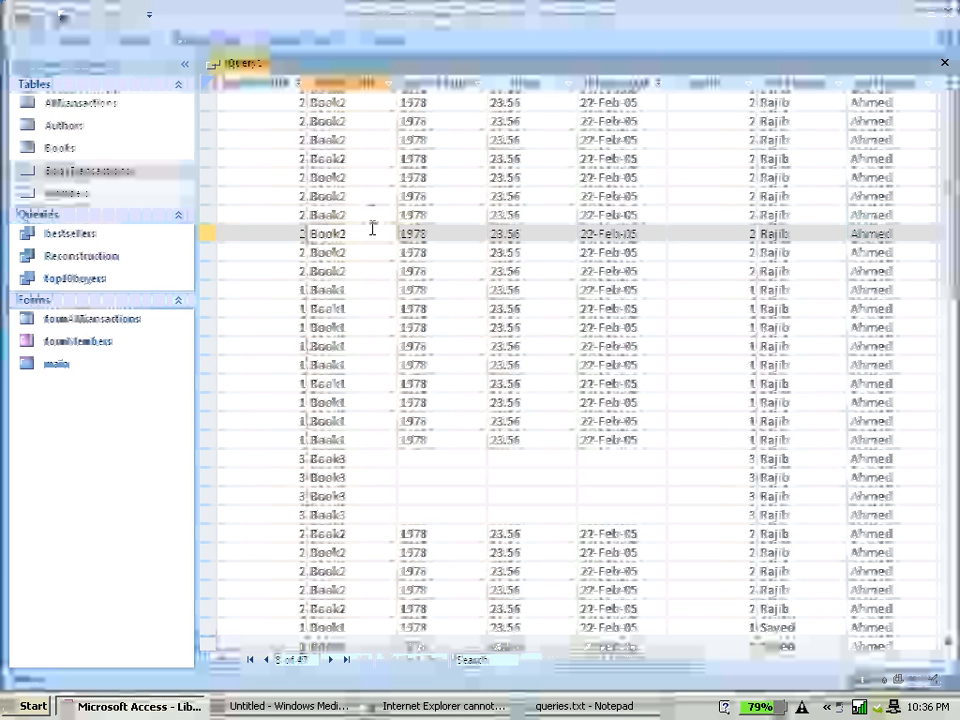
# - Save the query as qryReport and close all open objects
pyautogui.rightClick(248, 67)
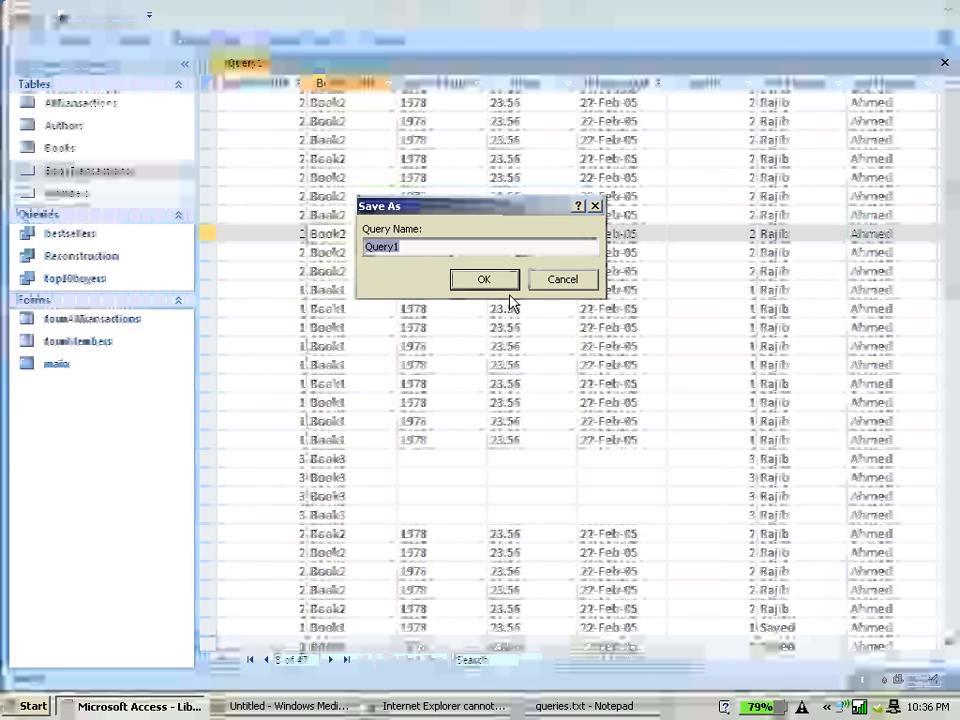
pyautogui.write('q')
pyautogui.write('ry')
pyautogui.write('Report')
pyautogui.press('Return')
pyautogui.rightClick(241, 62)
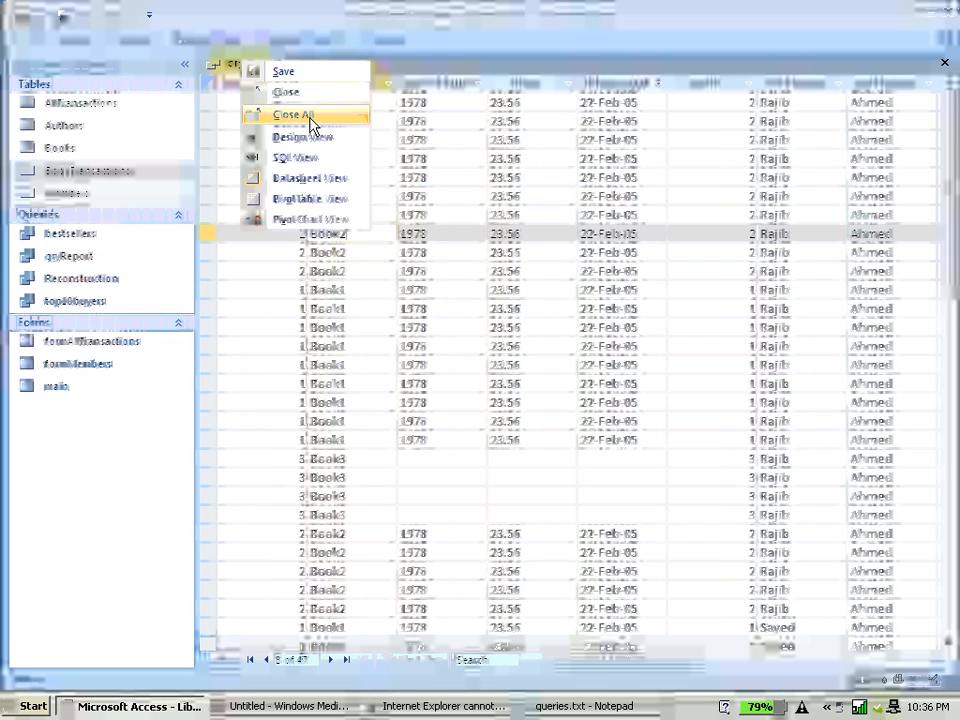
pyautogui.click(300, 116)
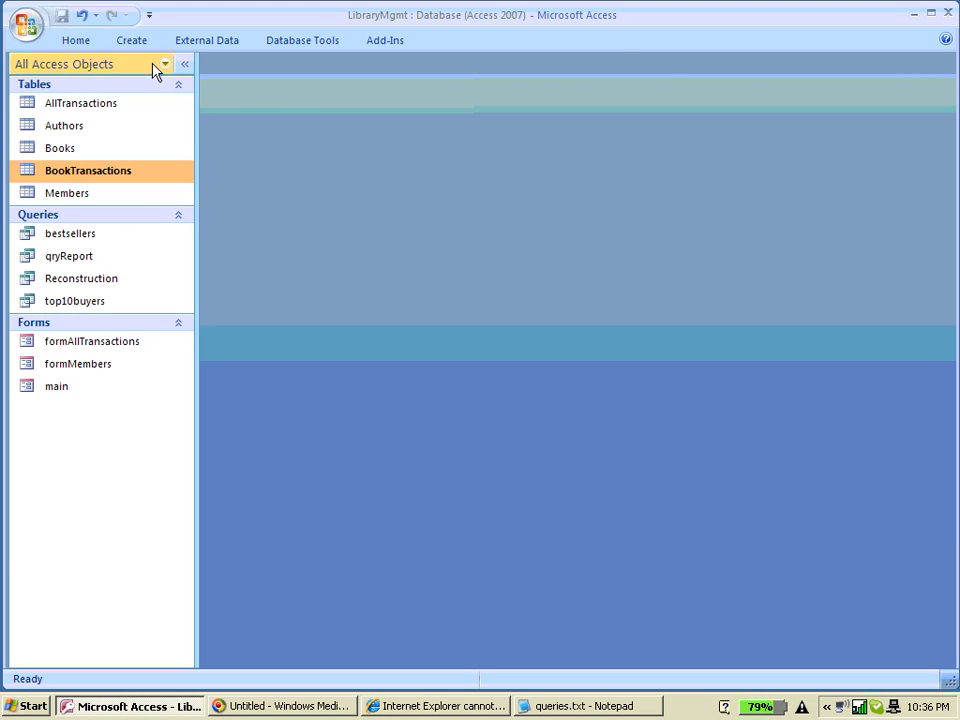
# - Create a basic report from the BookTransactions table
pyautogui.click(133, 42)
pyautogui.click(490, 112)
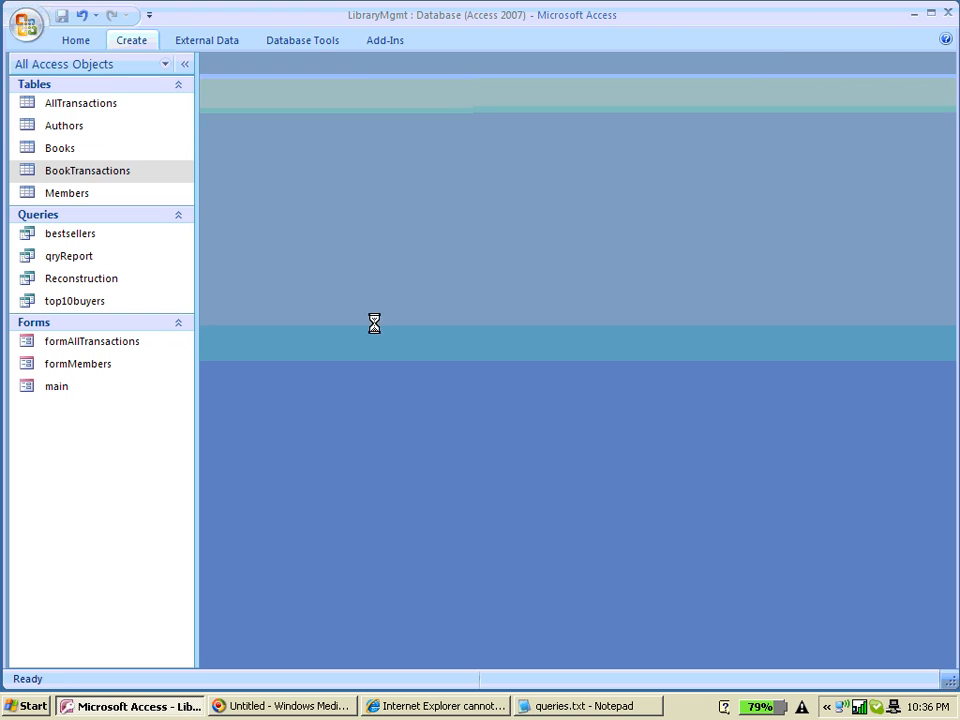
pyautogui.moveTo(750, 246)
pyautogui.mouseDown()
pyautogui.moveTo(758, 463)
pyautogui.moveTo(800, 640)
pyautogui.moveTo(762, 246)
pyautogui.mouseUp()
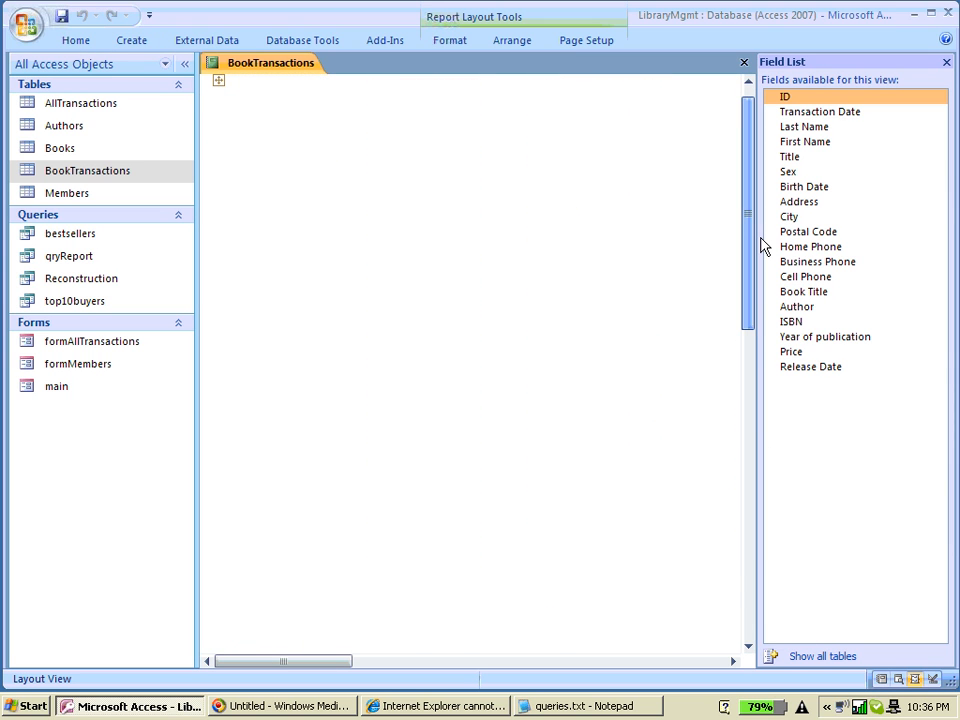
pyautogui.click(500, 280)
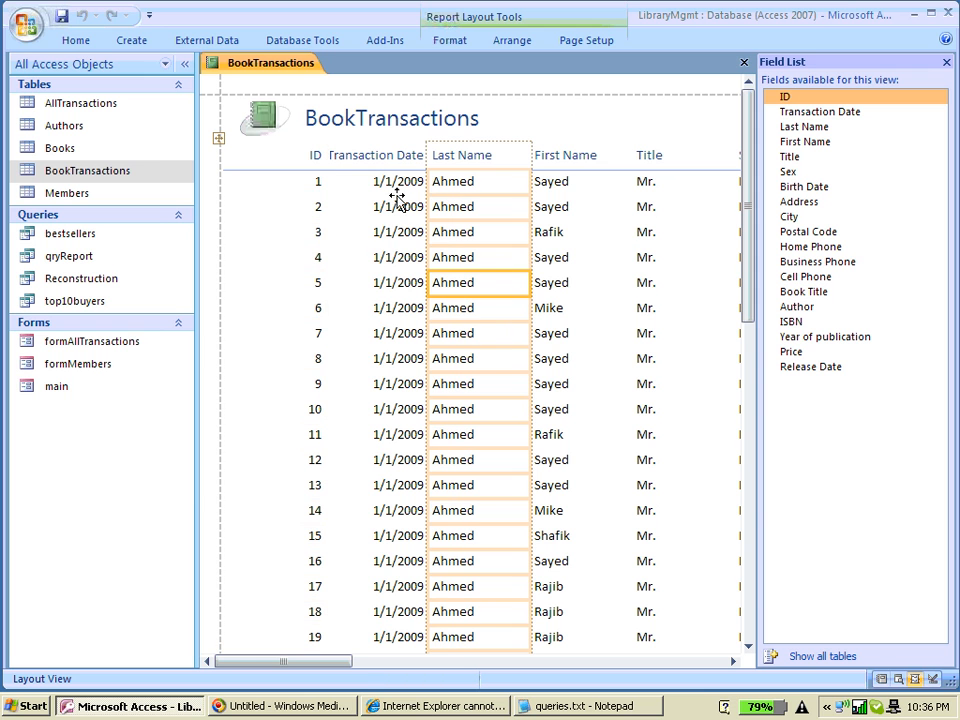
pyautogui.moveTo(462, 661); pyautogui.dragTo(330, 661)
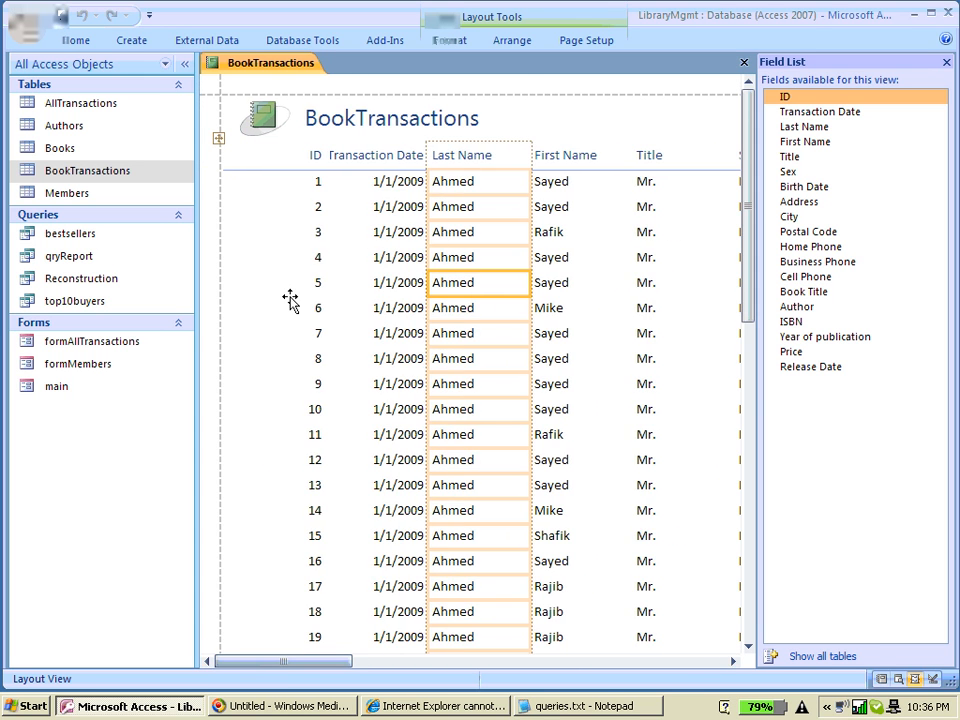
# - Show the BookTransactions report in Report View at full width and examine its rows and all columns through Release Date
pyautogui.rightClick(279, 62)
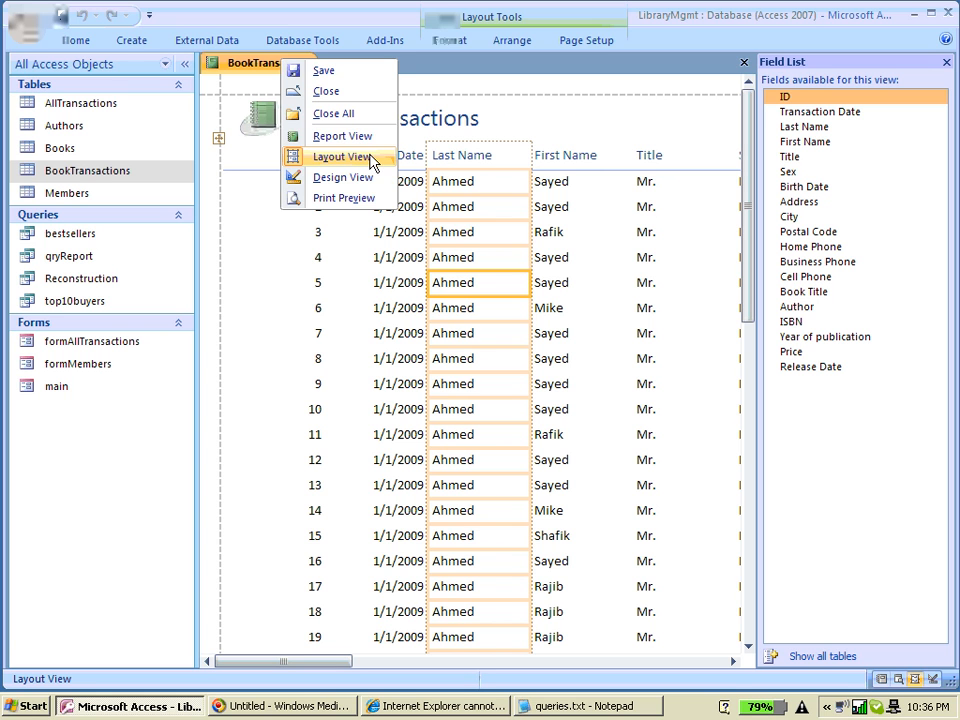
pyautogui.click(370, 136)
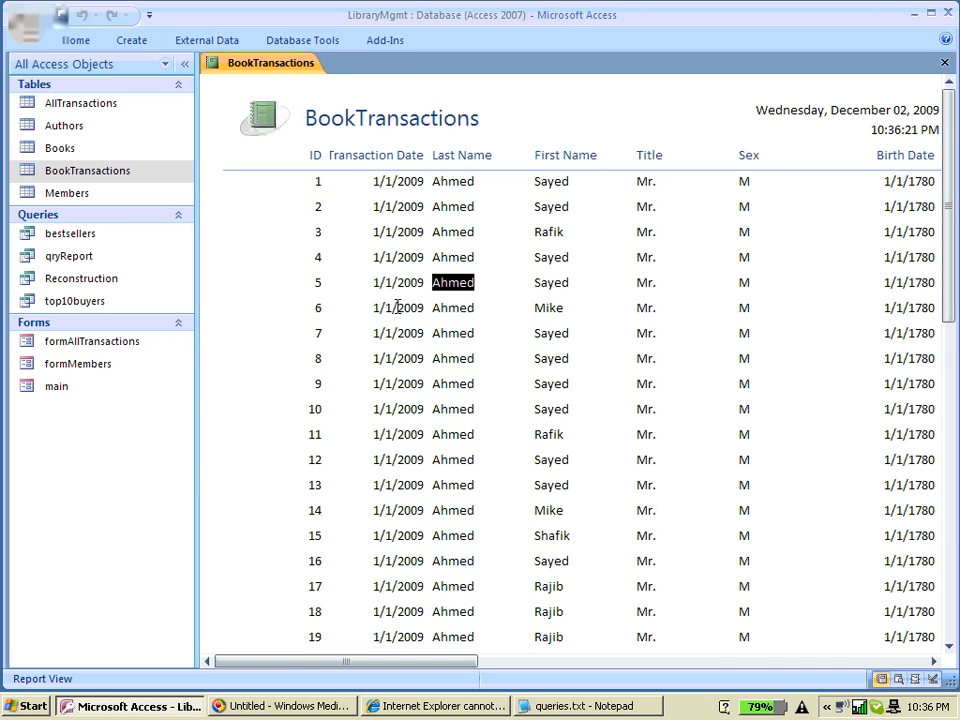
pyautogui.click(187, 64)
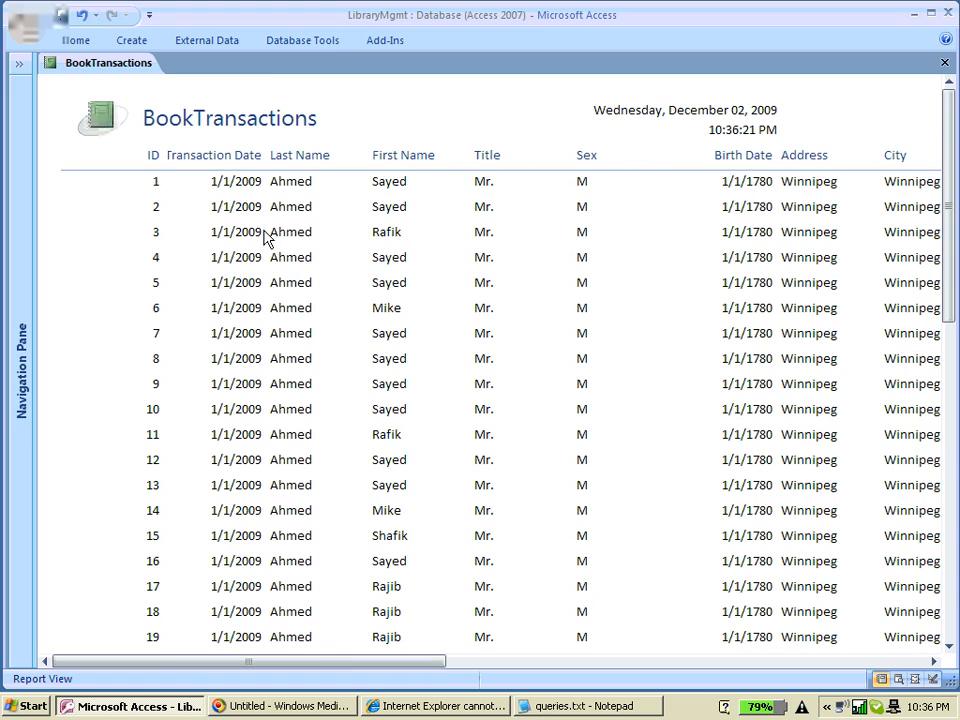
pyautogui.scroll(-2, 335, 332)
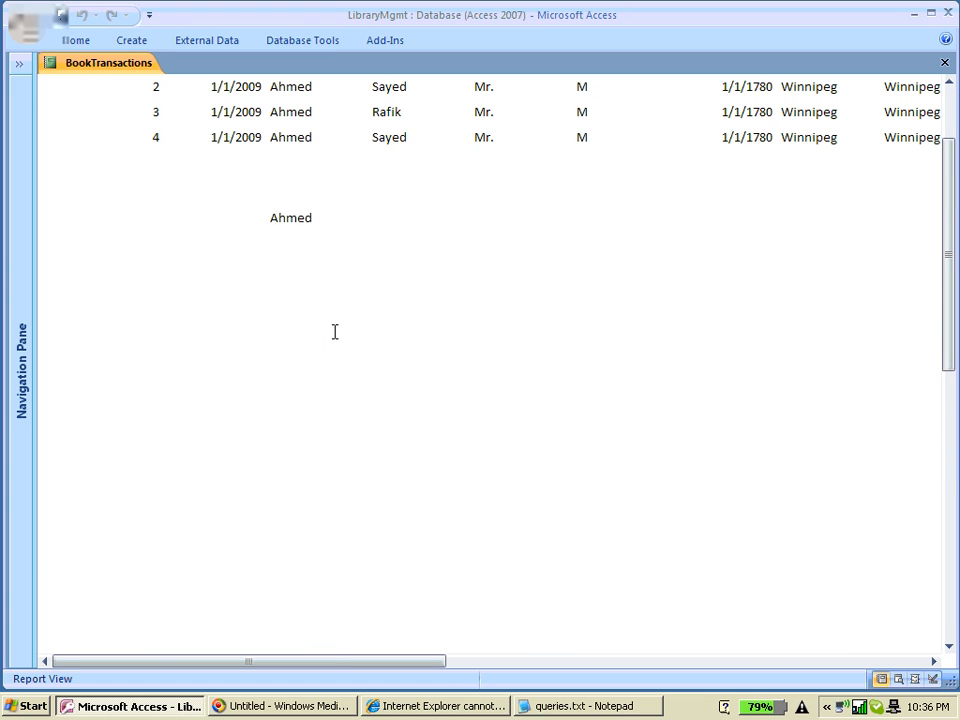
pyautogui.scroll(-3, 330, 325)
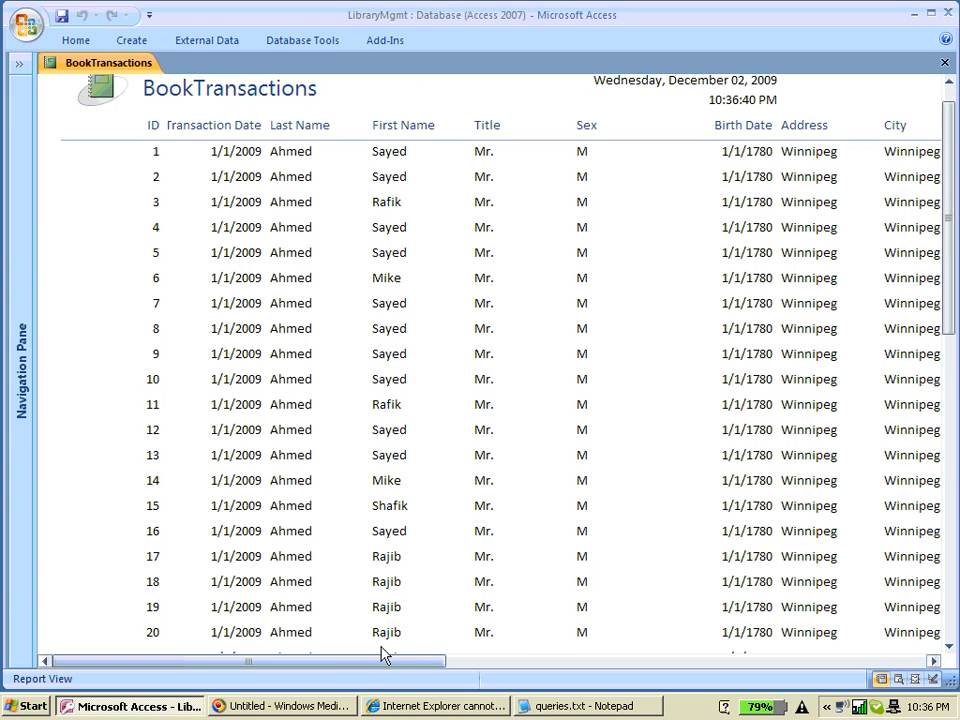
pyautogui.moveTo(317, 665); pyautogui.dragTo(793, 654)
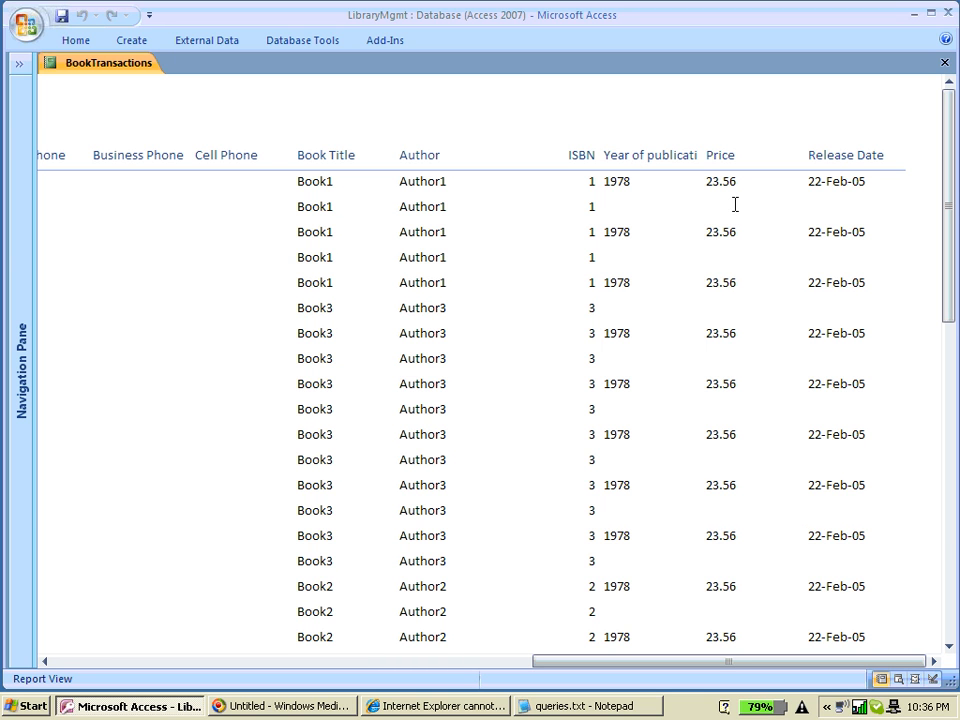
pyautogui.click(79, 663)
pyautogui.click(79, 663)
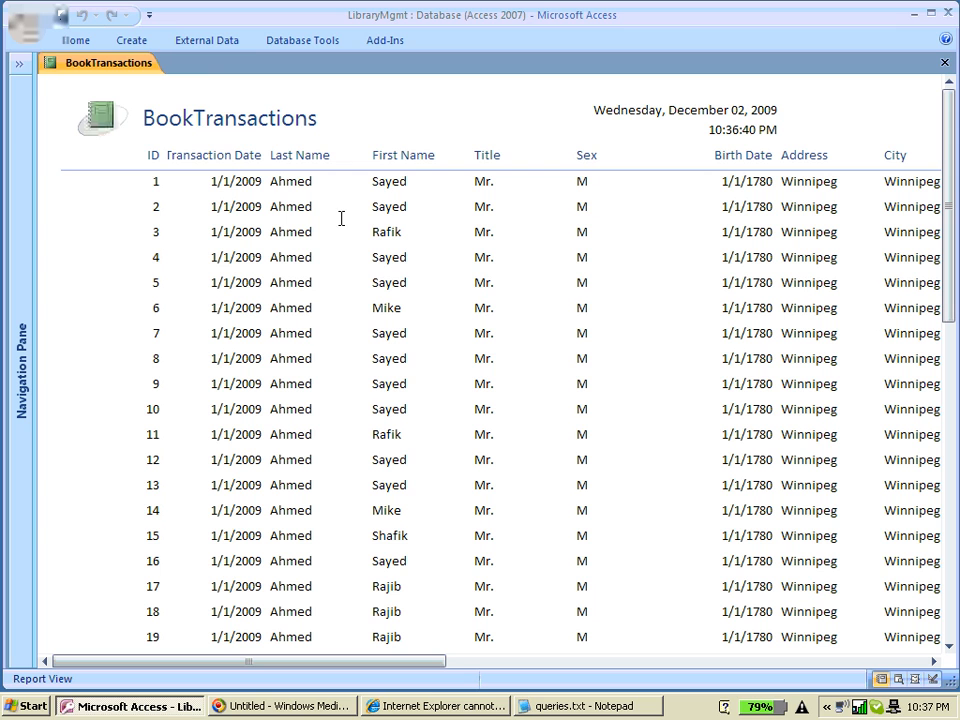
# - Close the report, saving it as basicBookTransactions, and expand the Navigation Pane again
pyautogui.rightClick(95, 63)
pyautogui.click(156, 97)
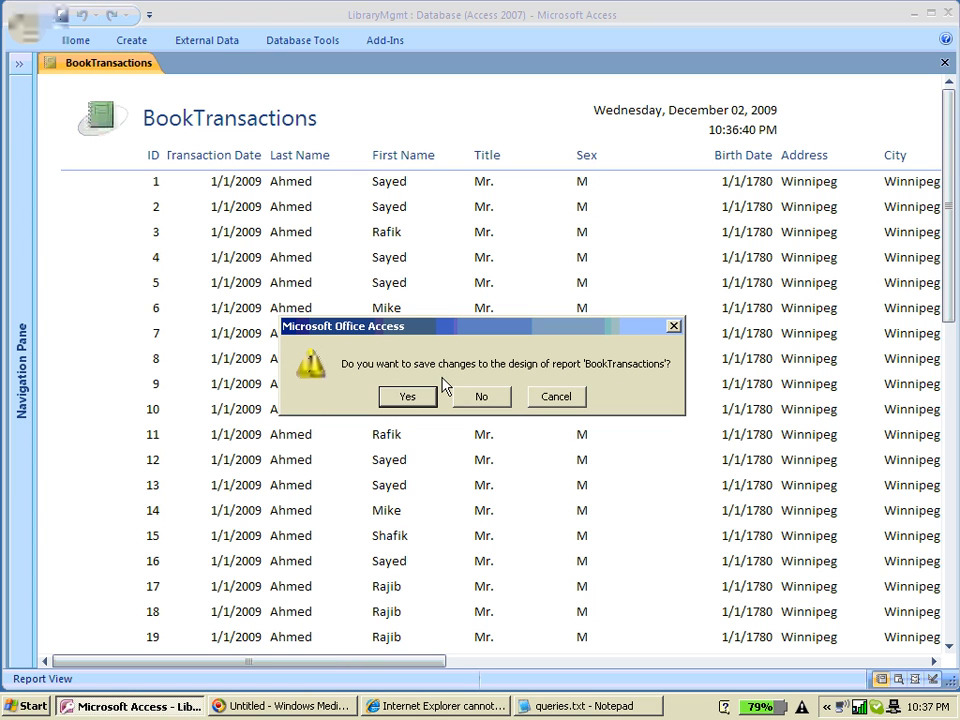
pyautogui.click(407, 397)
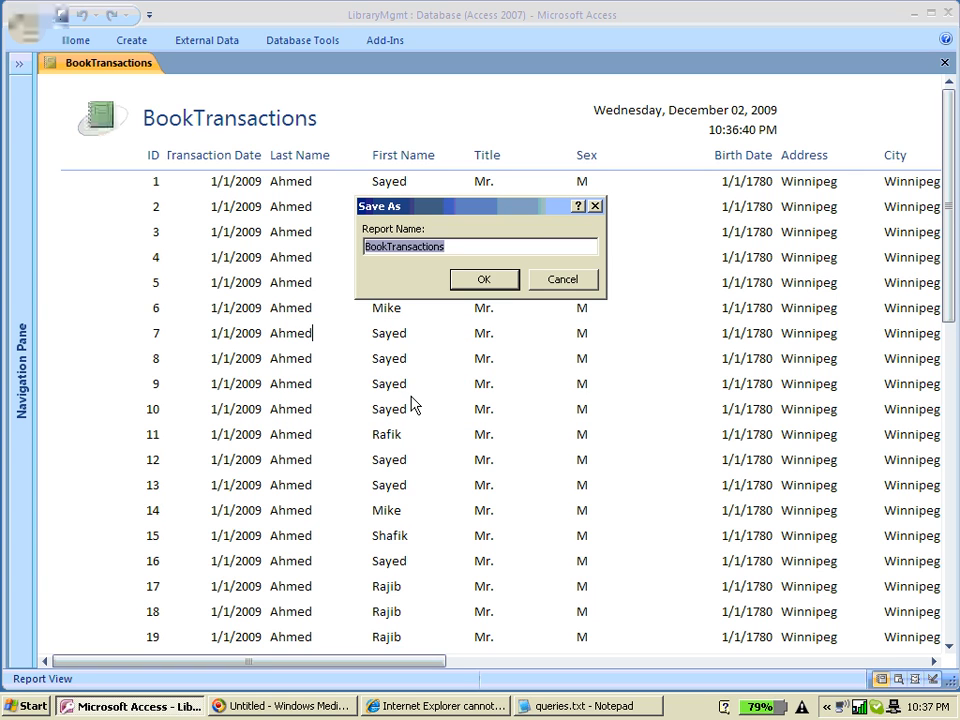
pyautogui.press('Home')
pyautogui.write('basic')
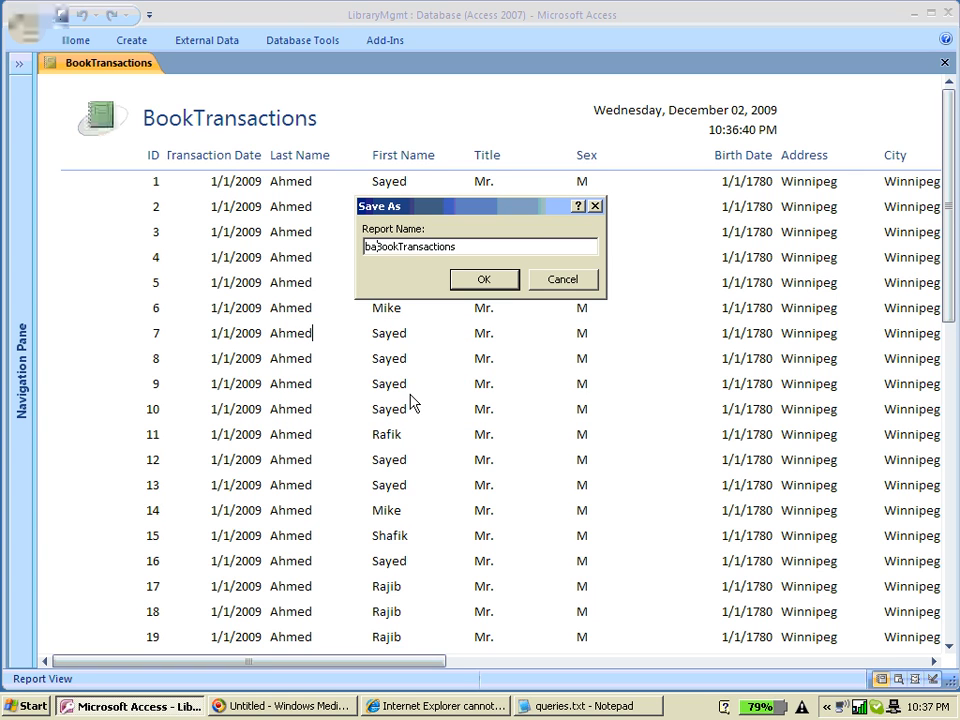
pyautogui.click(484, 281)
pyautogui.click(19, 63)
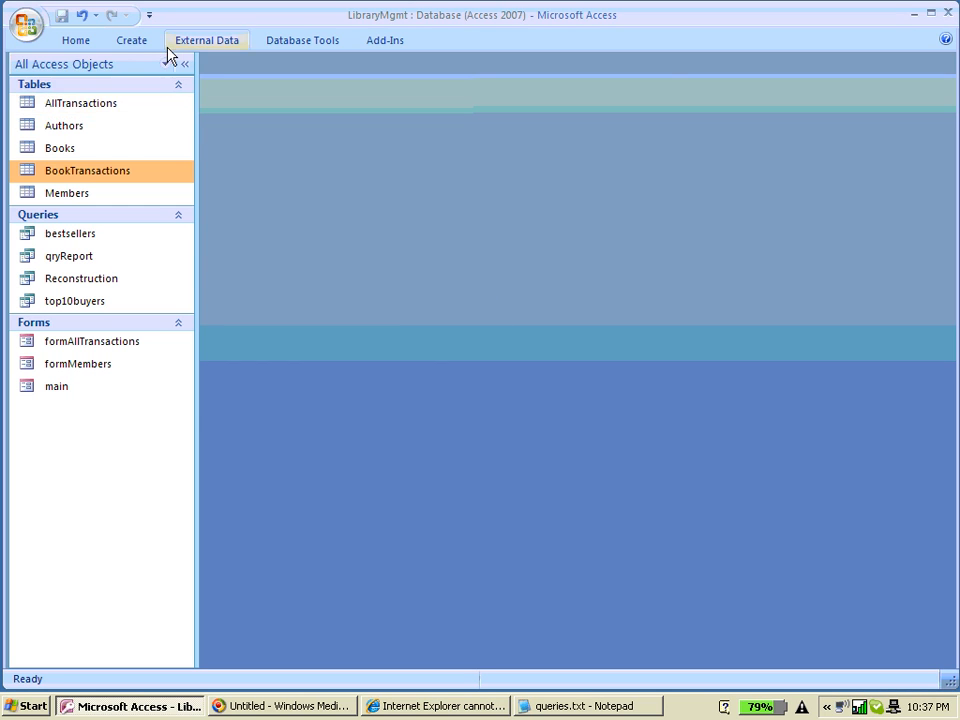
pyautogui.click(130, 42)
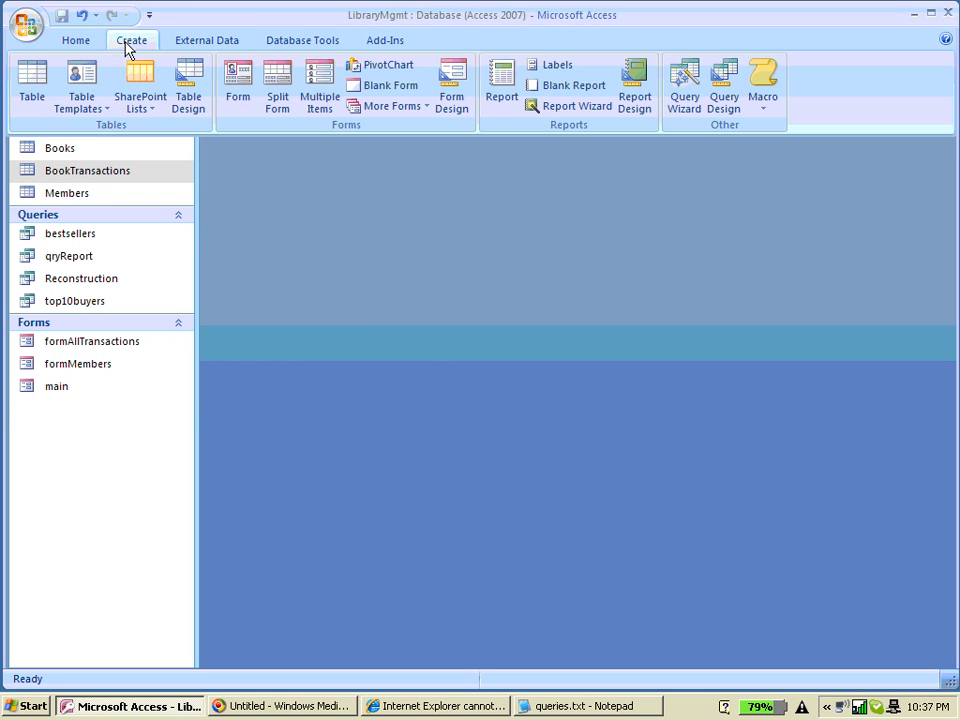
pyautogui.click(634, 102)
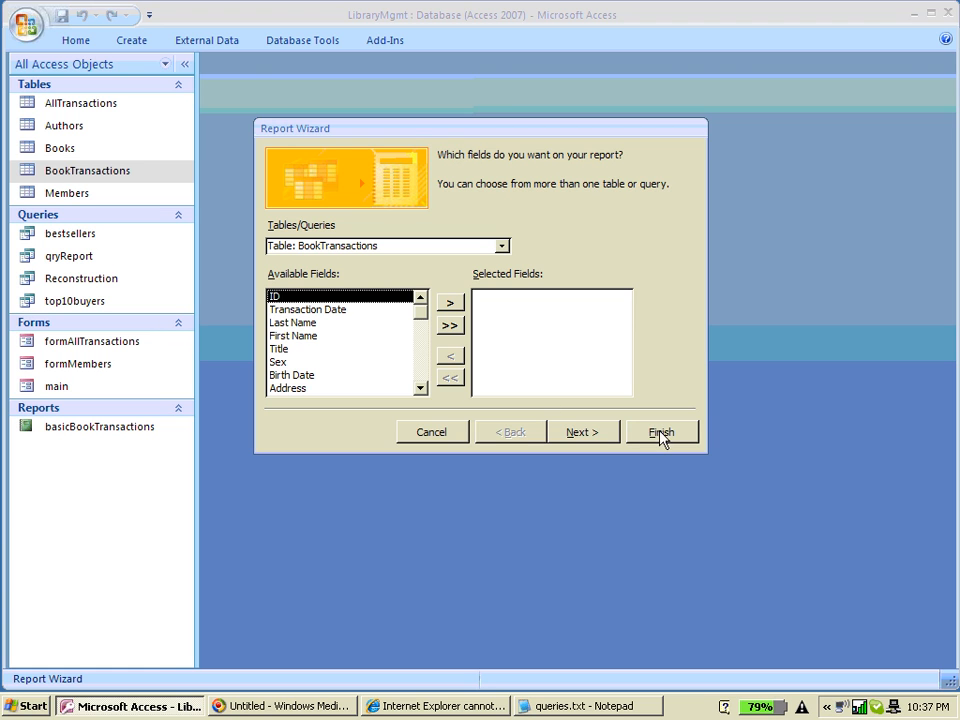
pyautogui.click(438, 432)
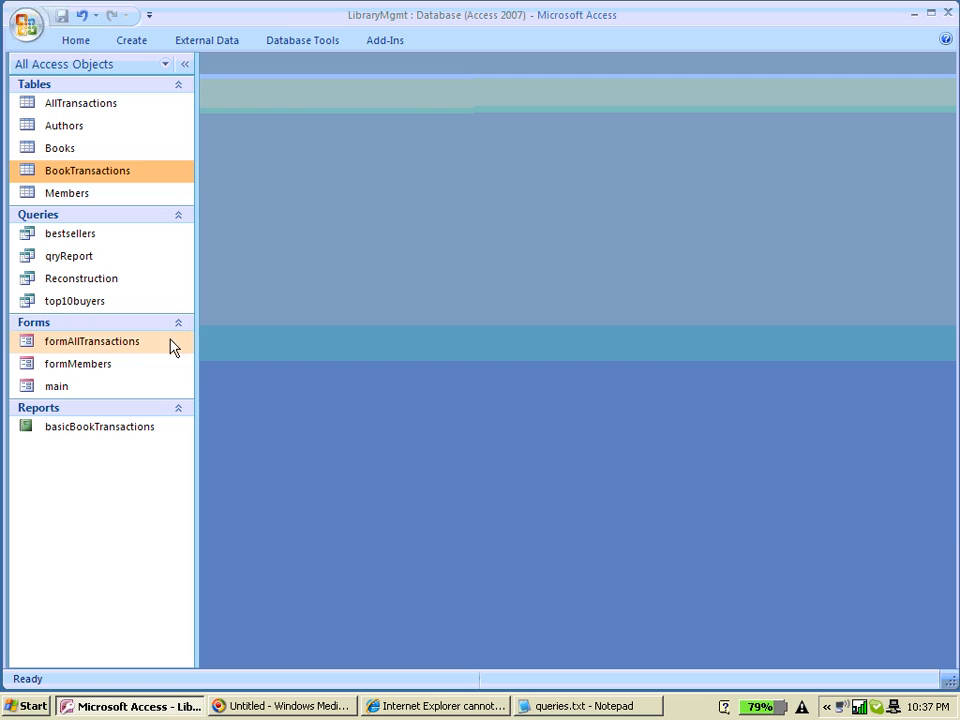
# - Start the Report Wizard with the qryReport query as its source
pyautogui.click(80, 262)
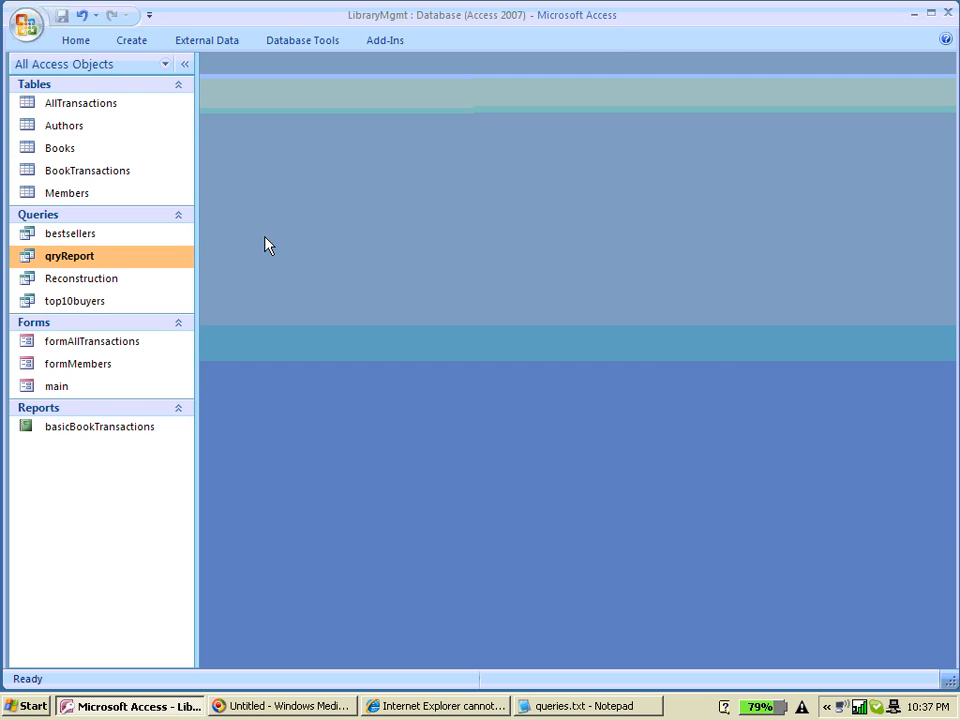
pyautogui.click(131, 40)
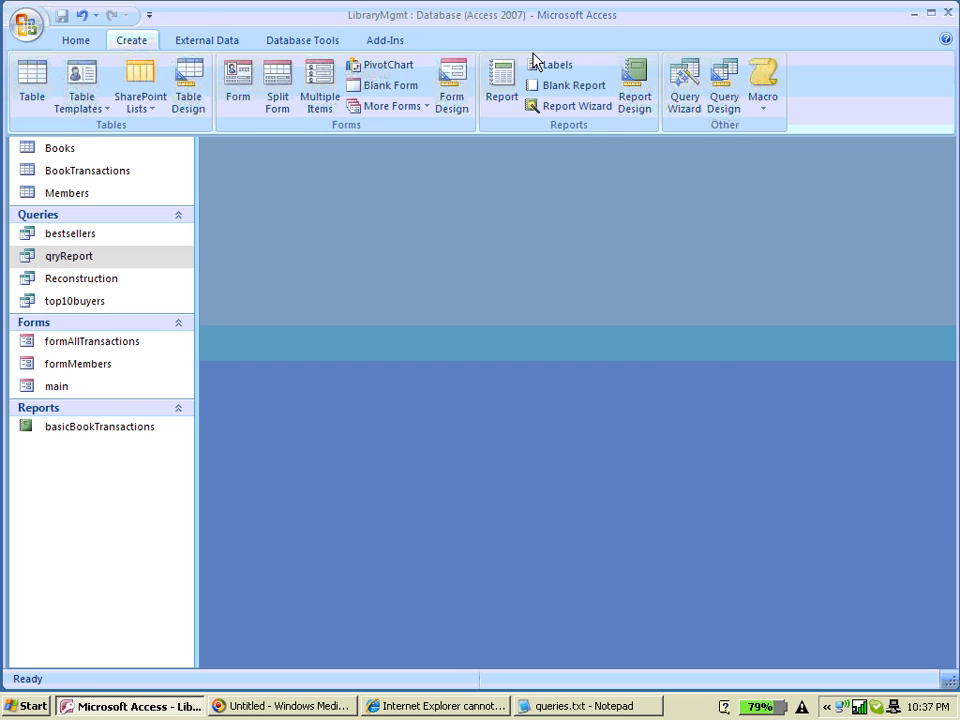
pyautogui.click(578, 106)
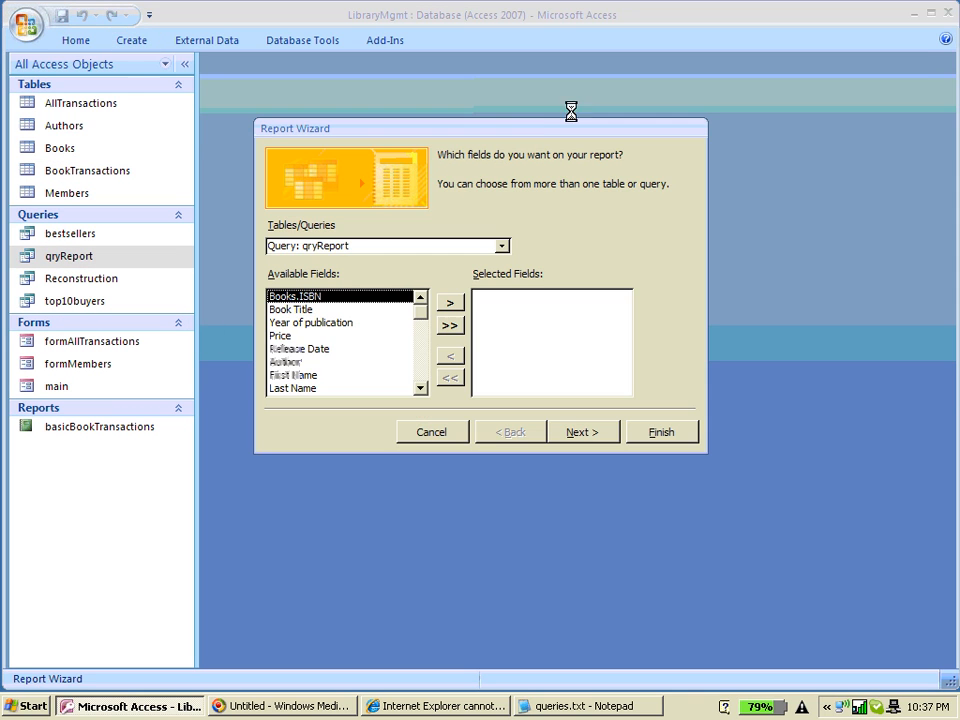
pyautogui.click(450, 325)
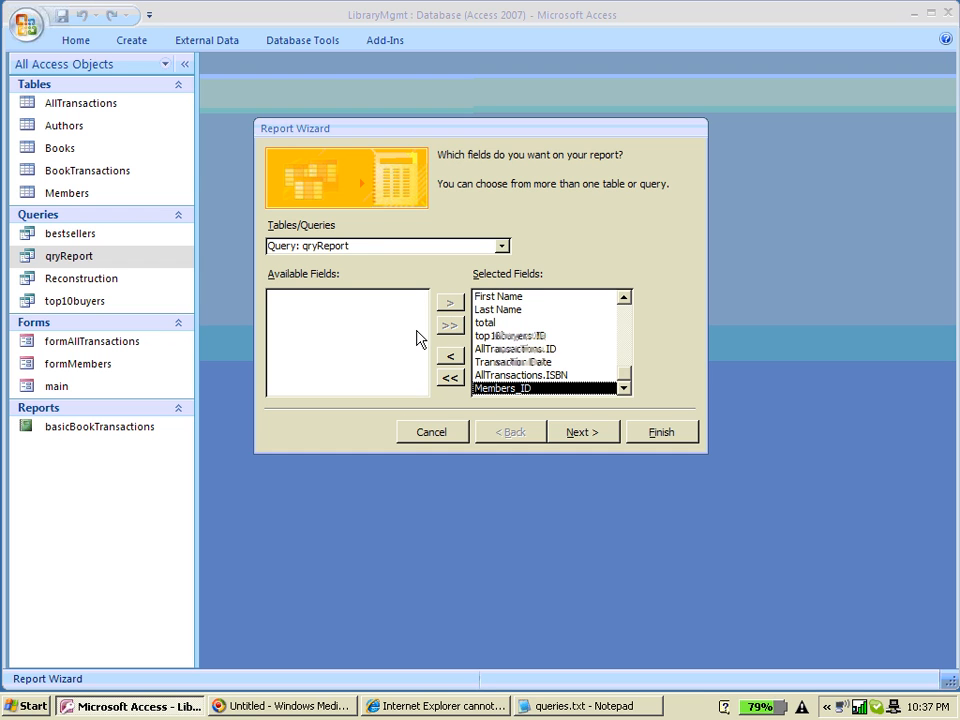
pyautogui.moveTo(622, 381); pyautogui.dragTo(618, 302)
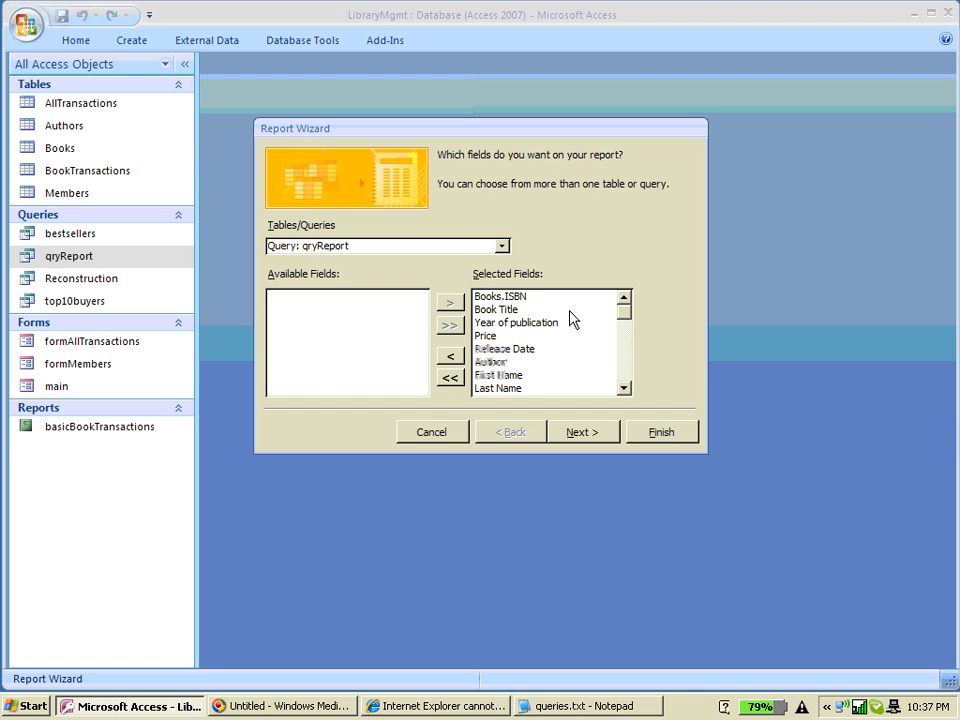
pyautogui.click(450, 377)
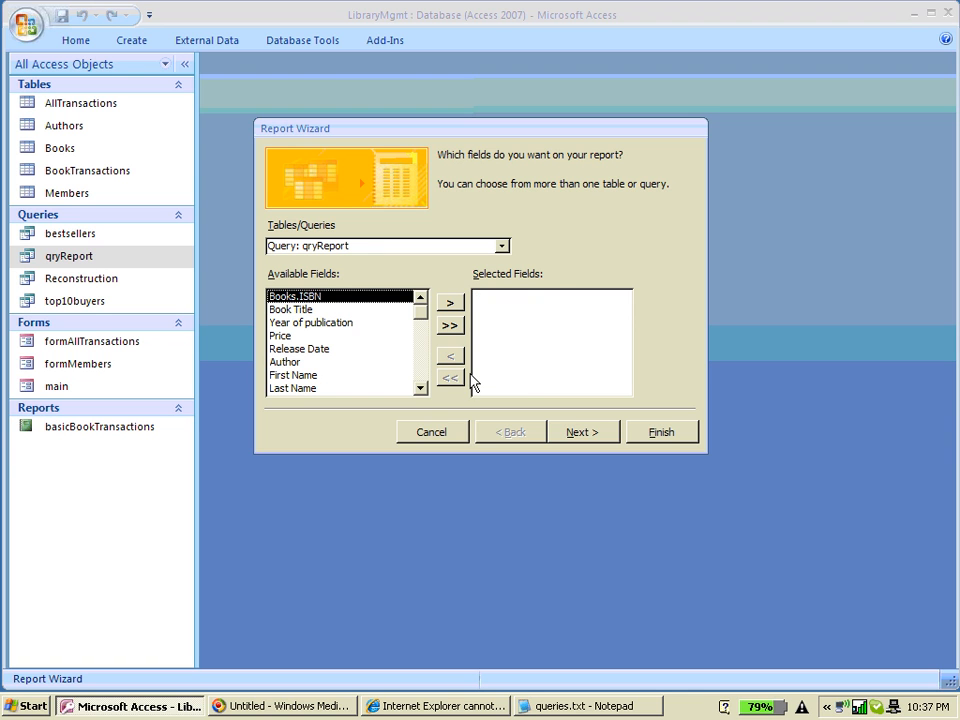
# - Add the First Name, Last Name, Book Title, Price and Author fields to the report
pyautogui.click(302, 376)
pyautogui.click(448, 302)
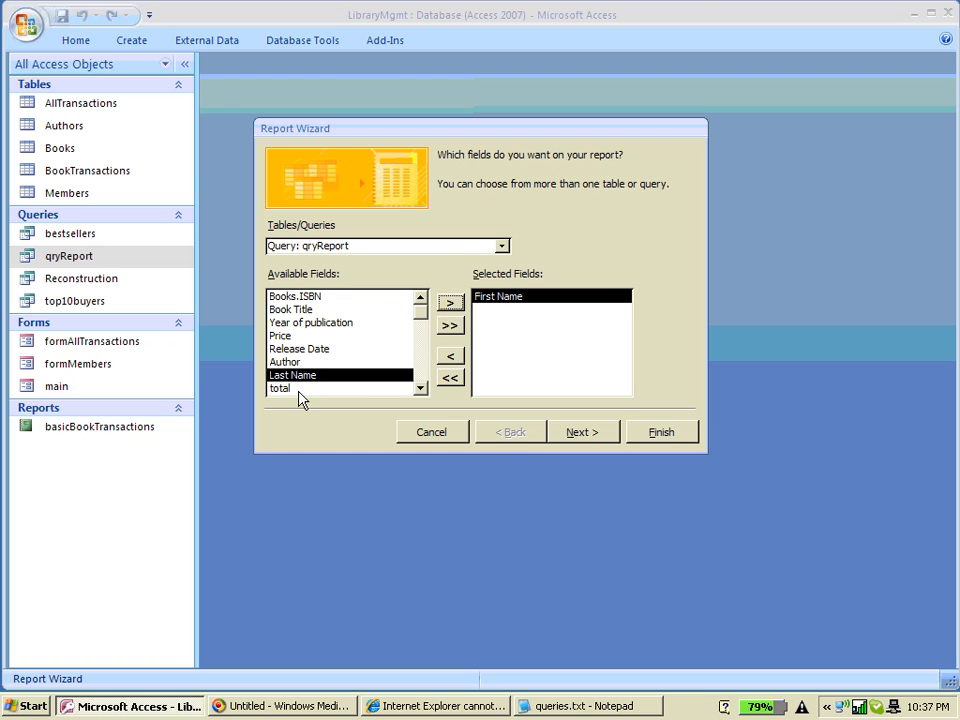
pyautogui.click(450, 304)
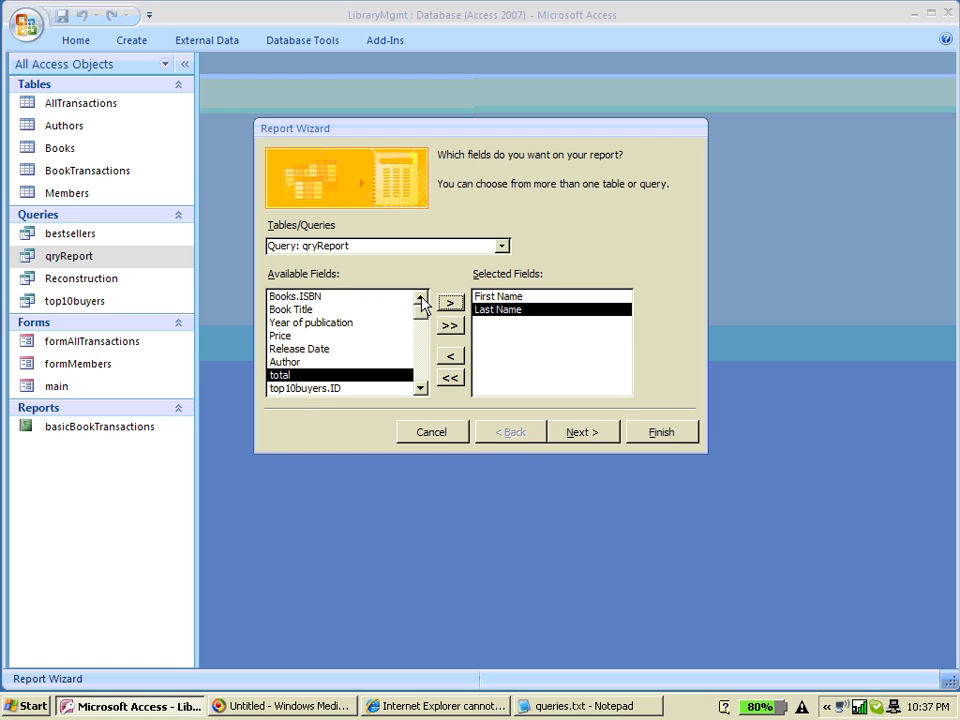
pyautogui.click(310, 311)
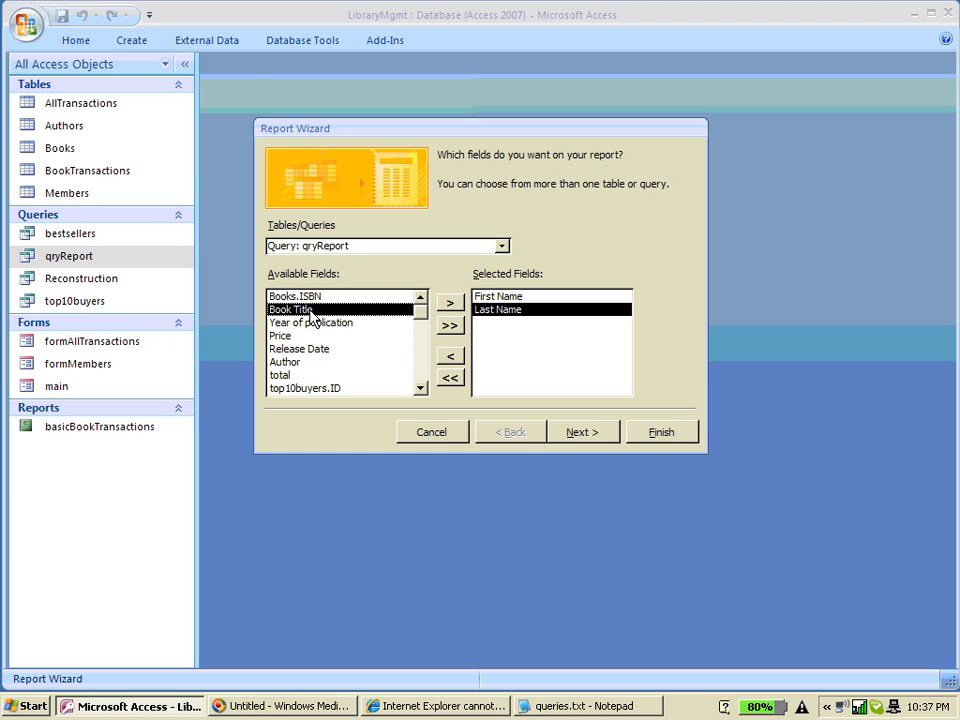
pyautogui.click(448, 306)
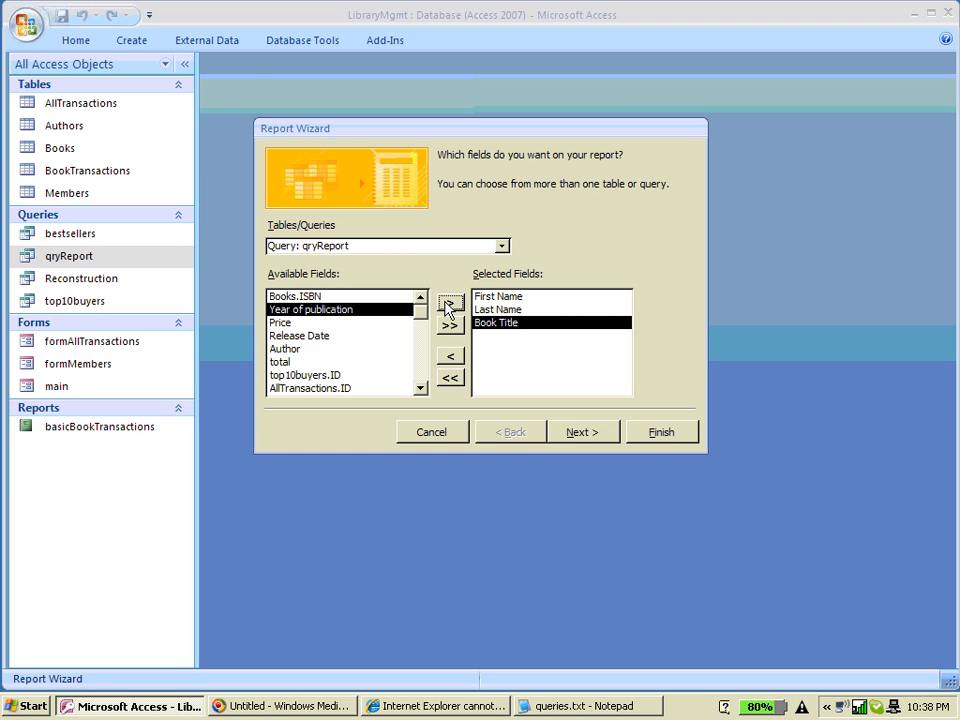
pyautogui.click(328, 323)
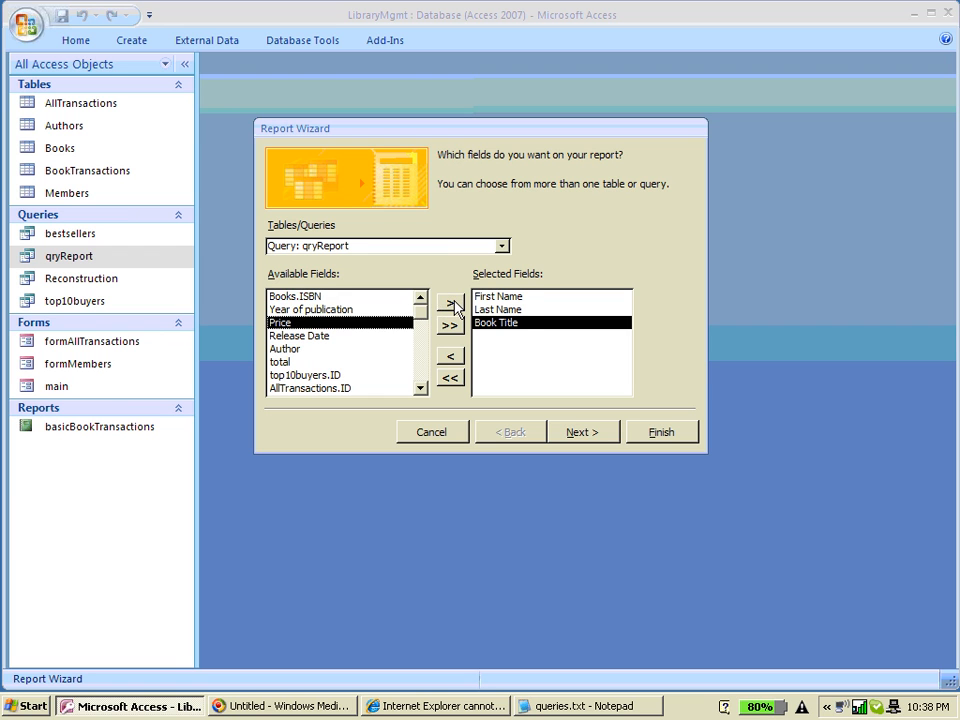
pyautogui.click(449, 306)
pyautogui.click(285, 336)
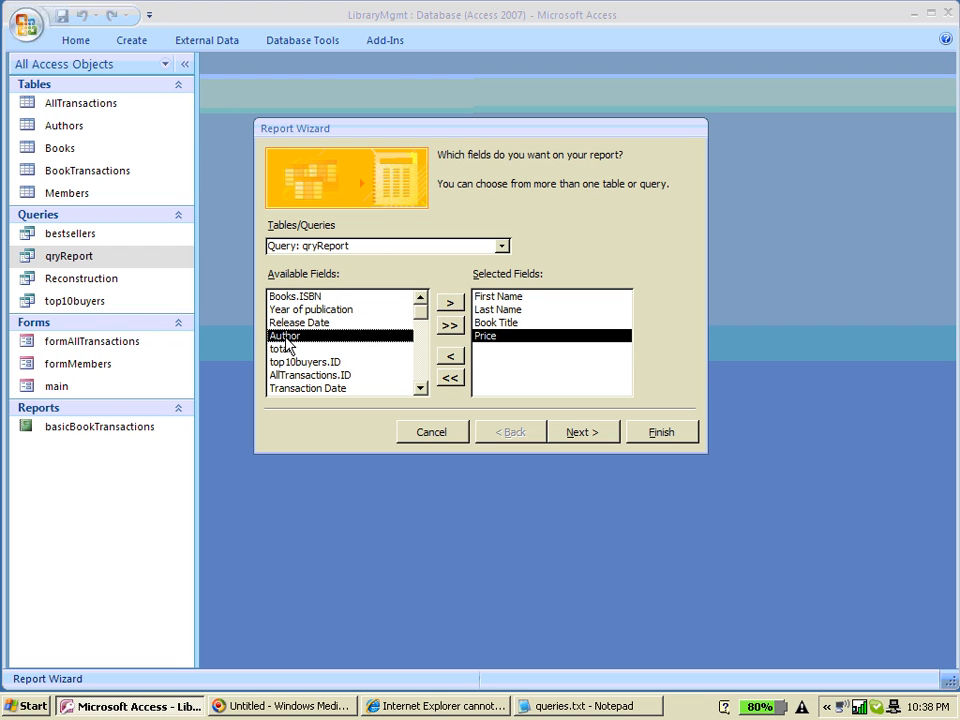
pyautogui.click(449, 304)
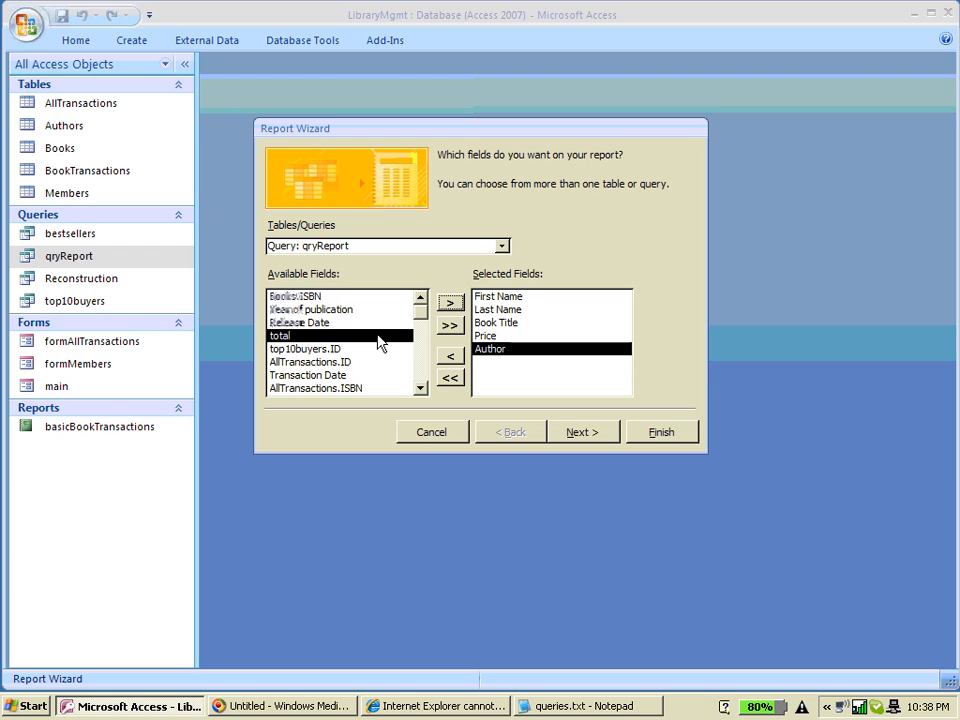
# - Add the Transaction Date field to the report and accept the field selection
pyautogui.click(311, 352)
pyautogui.scroll(-1, 383, 361)
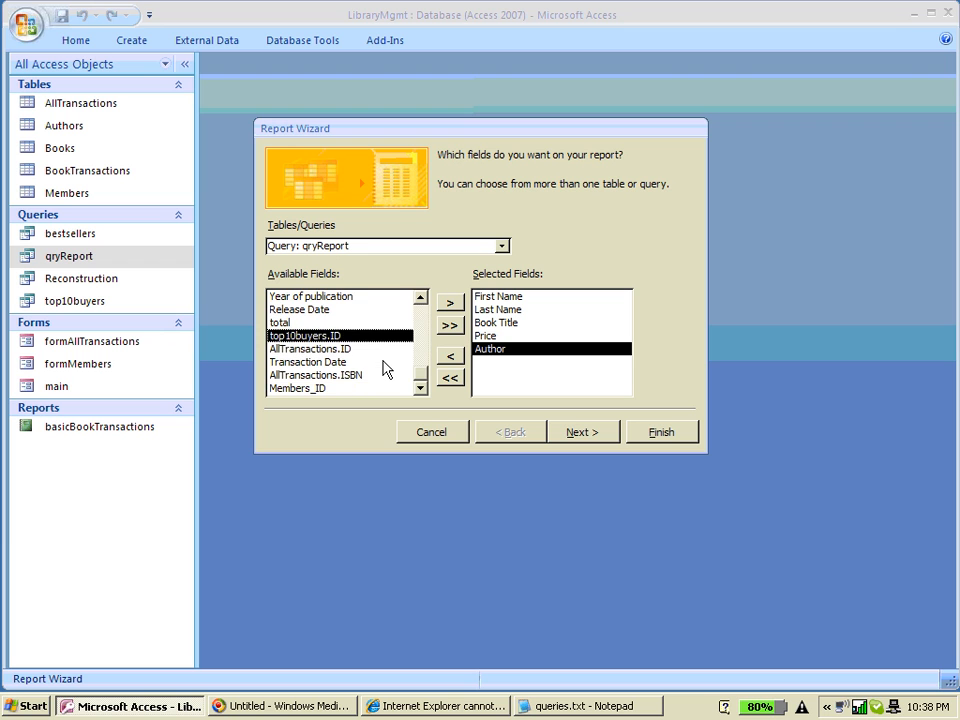
pyautogui.click(365, 362)
pyautogui.click(450, 302)
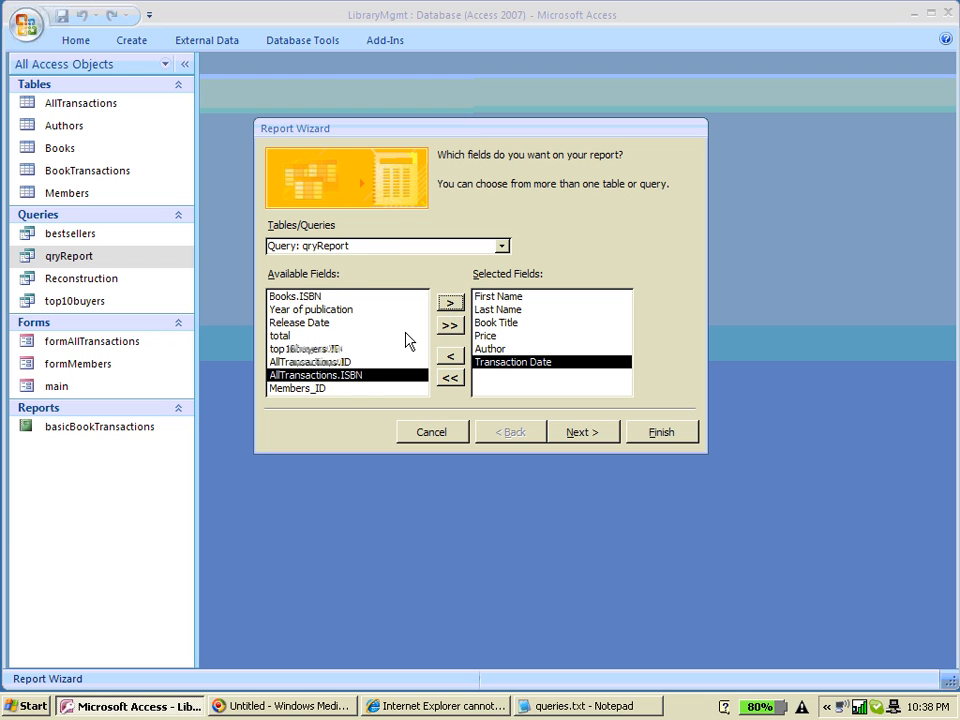
pyautogui.click(291, 336)
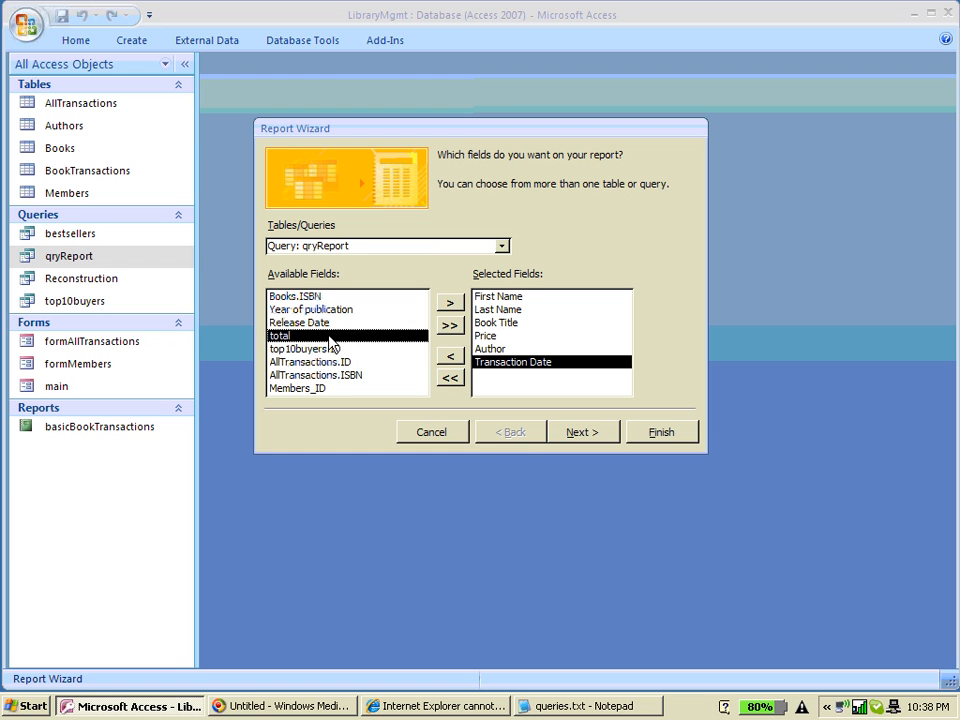
pyautogui.click(318, 297)
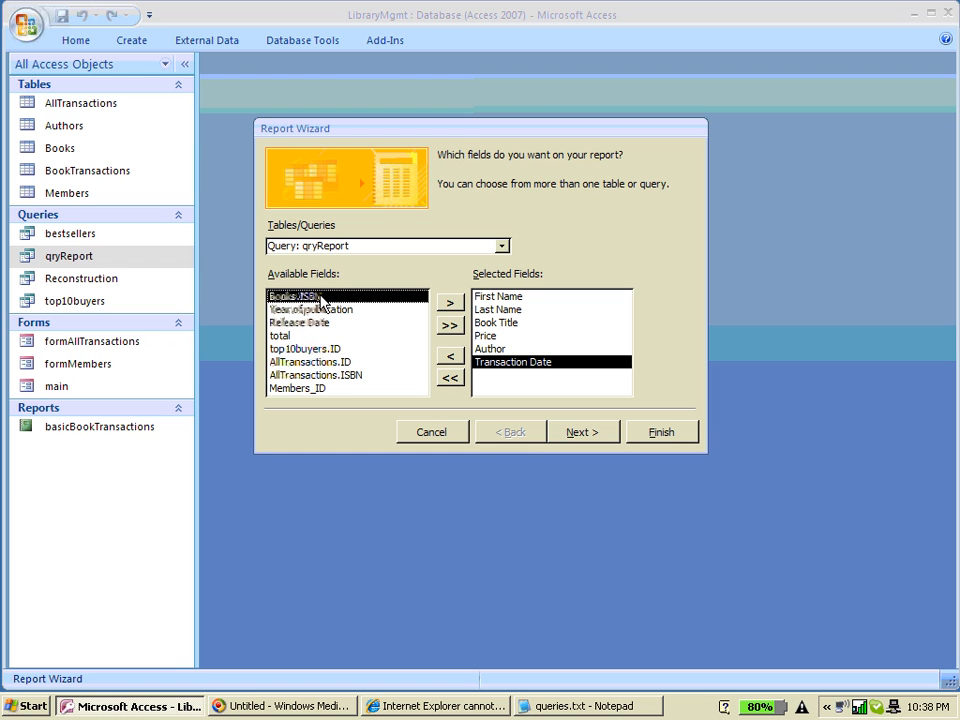
pyautogui.click(572, 428)
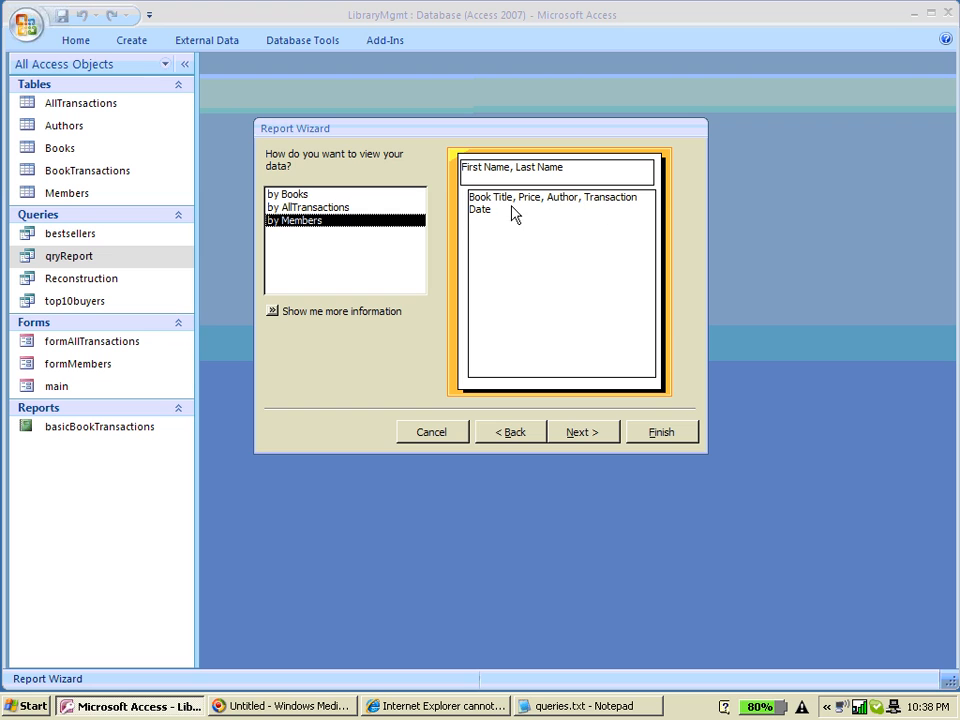
# - Compare the data views by AllTransactions and by Books, and accept viewing the data by Members
pyautogui.click(326, 208)
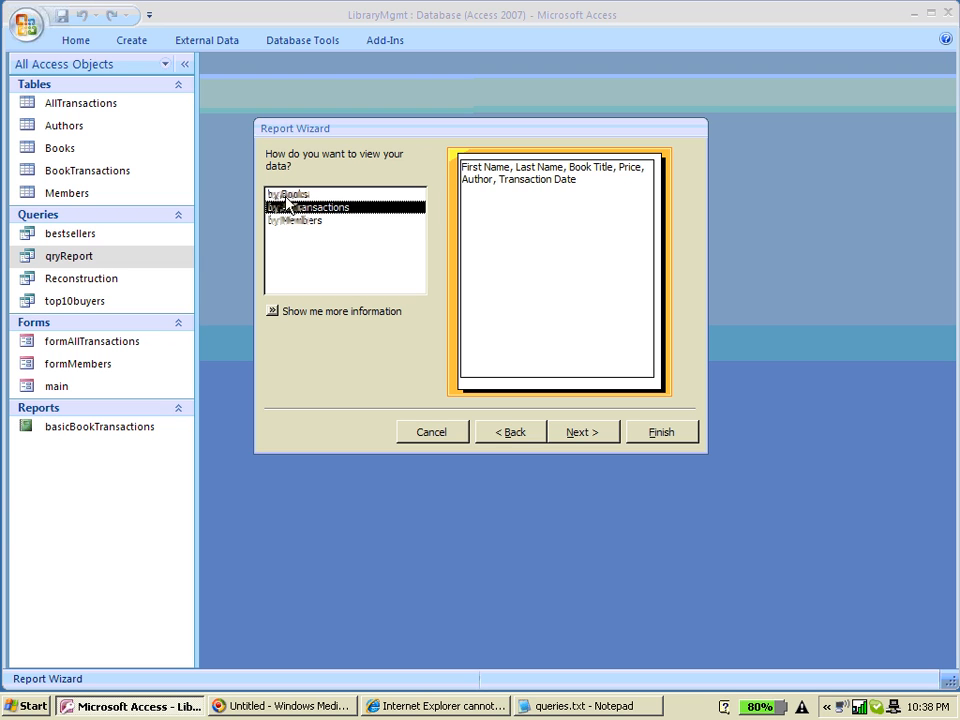
pyautogui.click(290, 194)
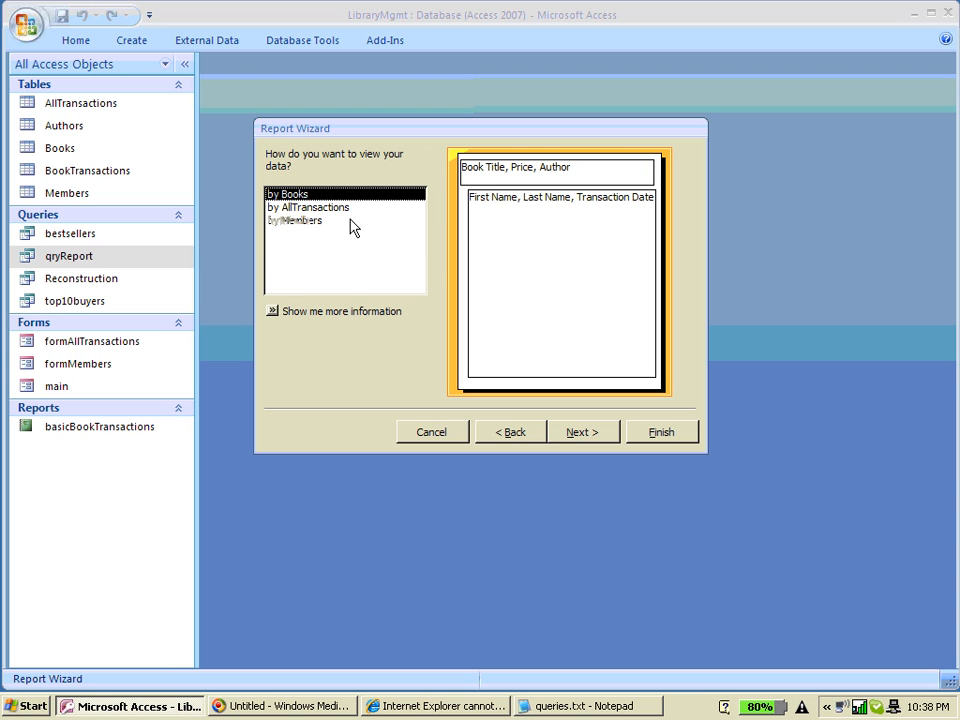
pyautogui.click(302, 222)
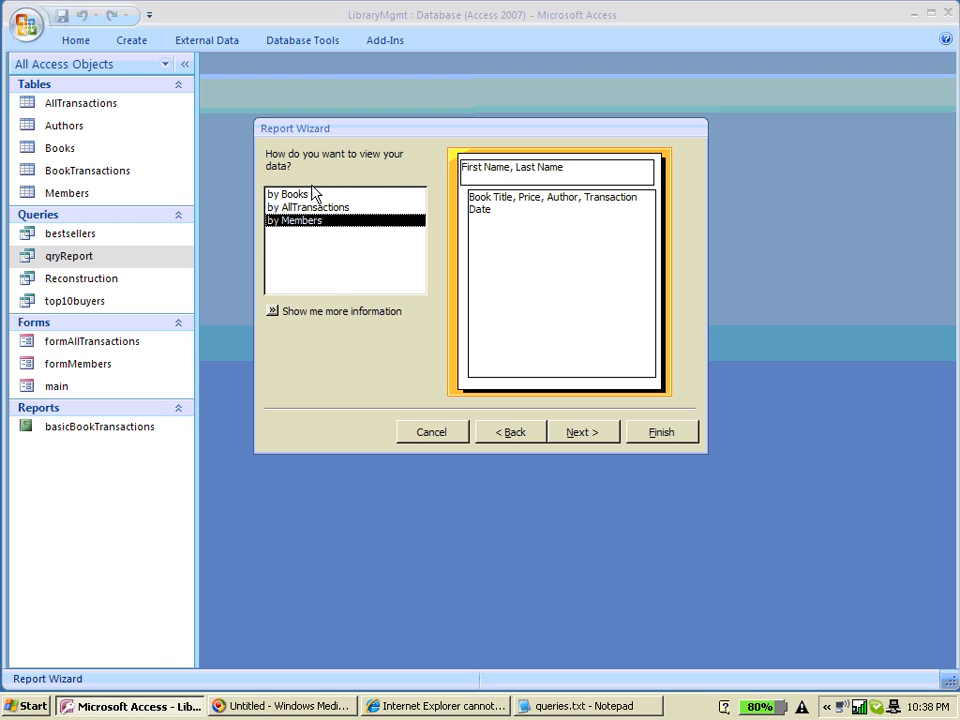
pyautogui.click(585, 434)
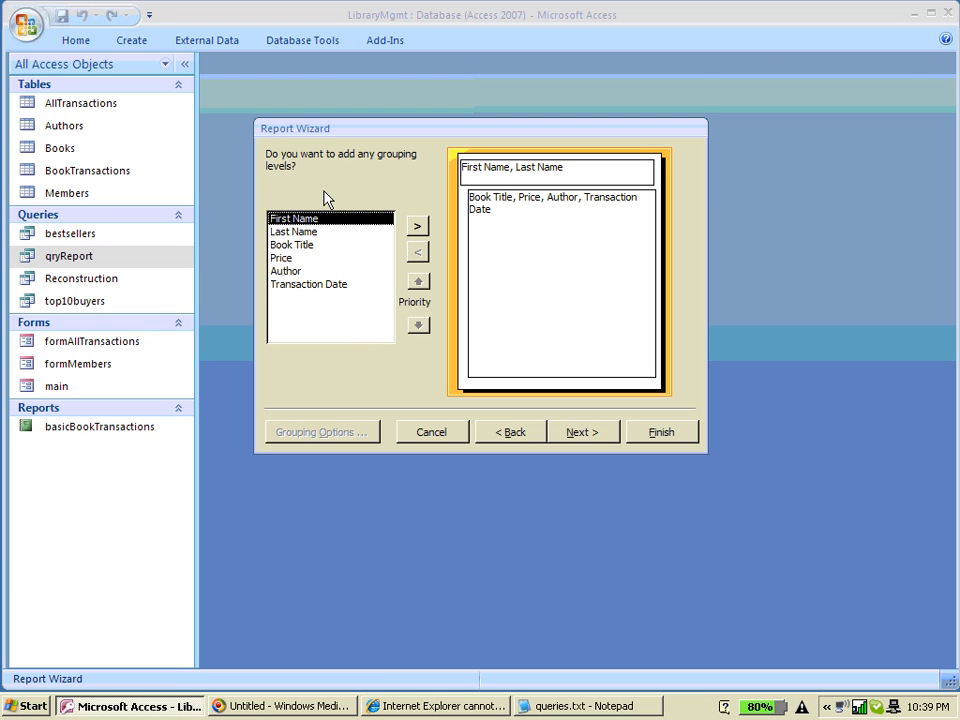
# - Try adding First Name as a separate grouping level, and remove it again
pyautogui.click(418, 227)
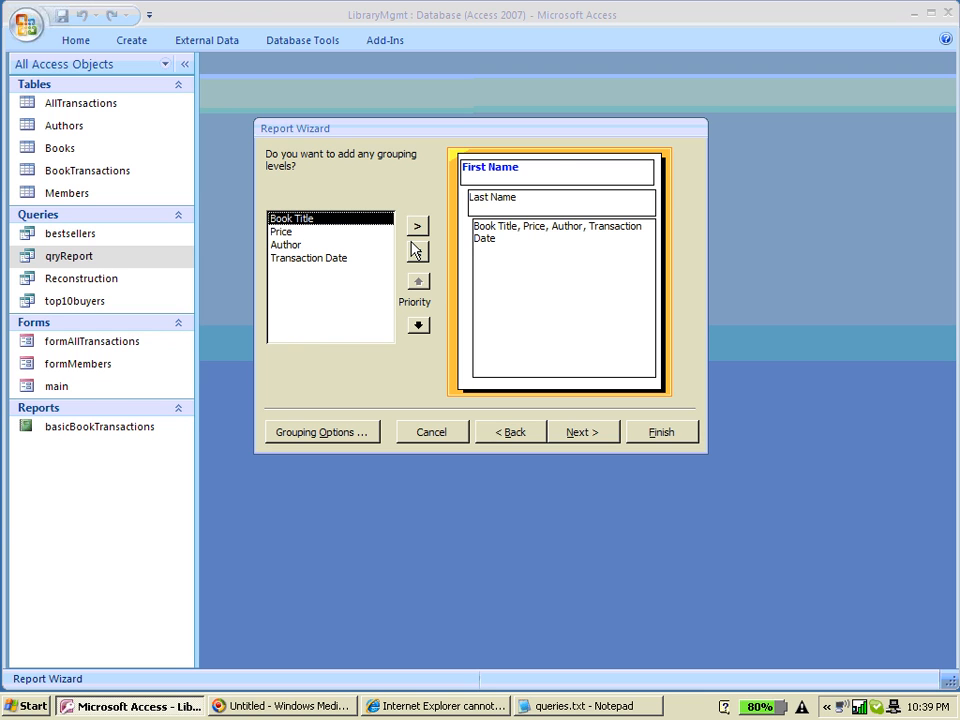
pyautogui.click(418, 252)
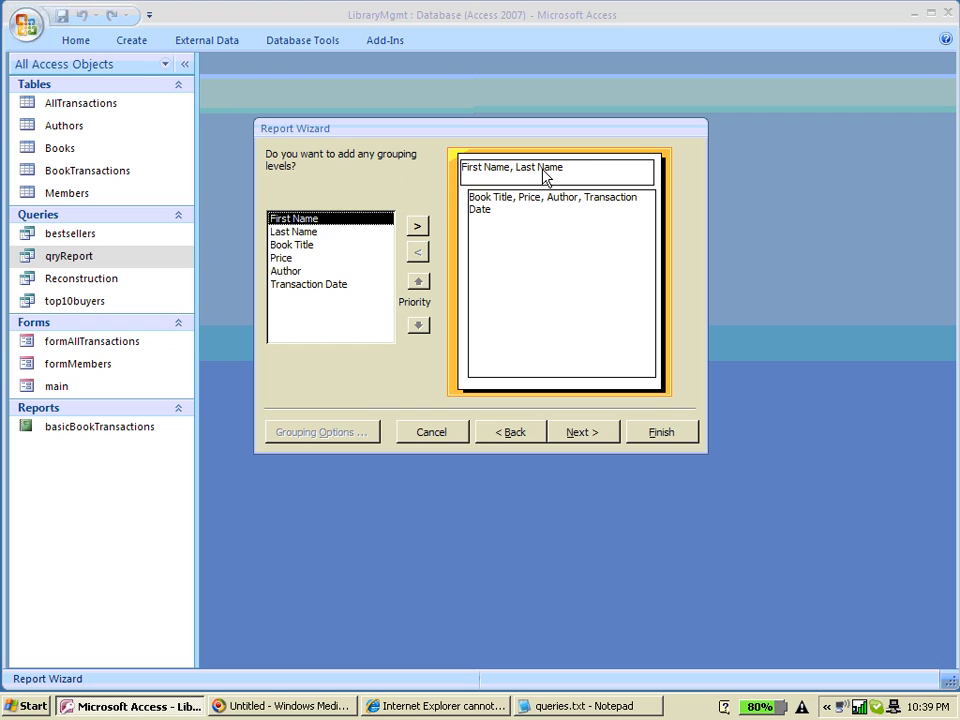
pyautogui.click(588, 181)
pyautogui.click(418, 227)
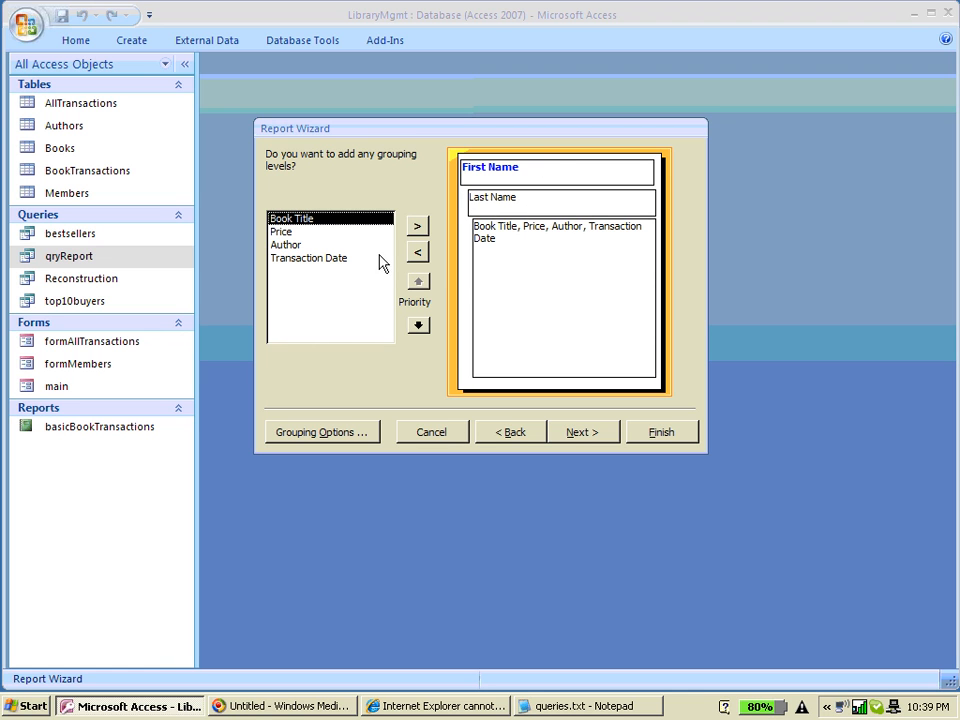
pyautogui.click(418, 252)
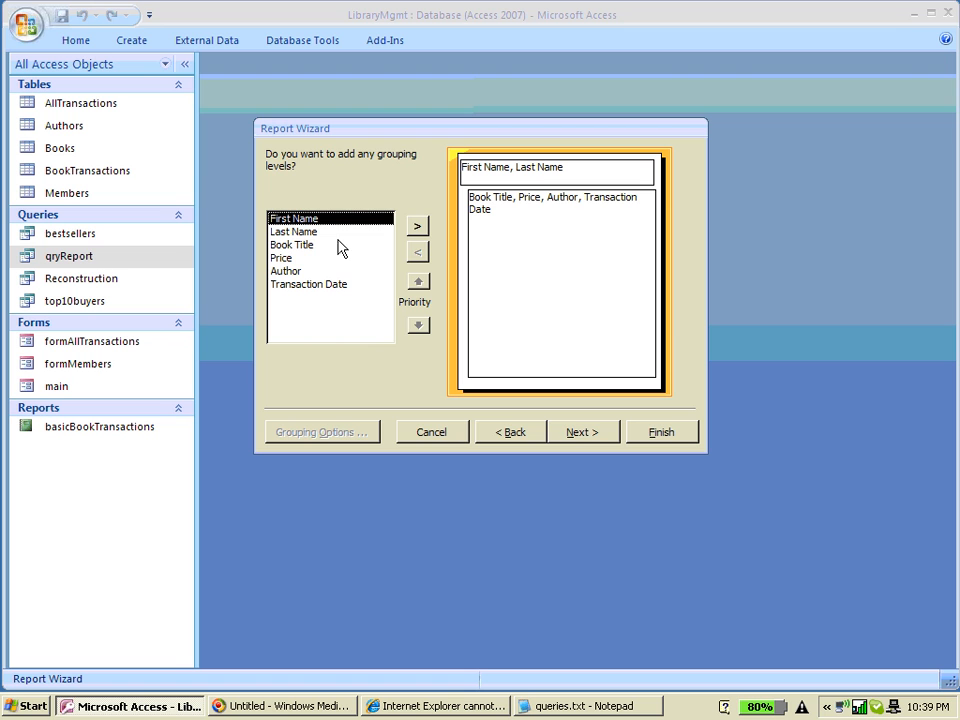
# - Continue without extra grouping levels and leave the detail records' sort order unset
pyautogui.click(584, 432)
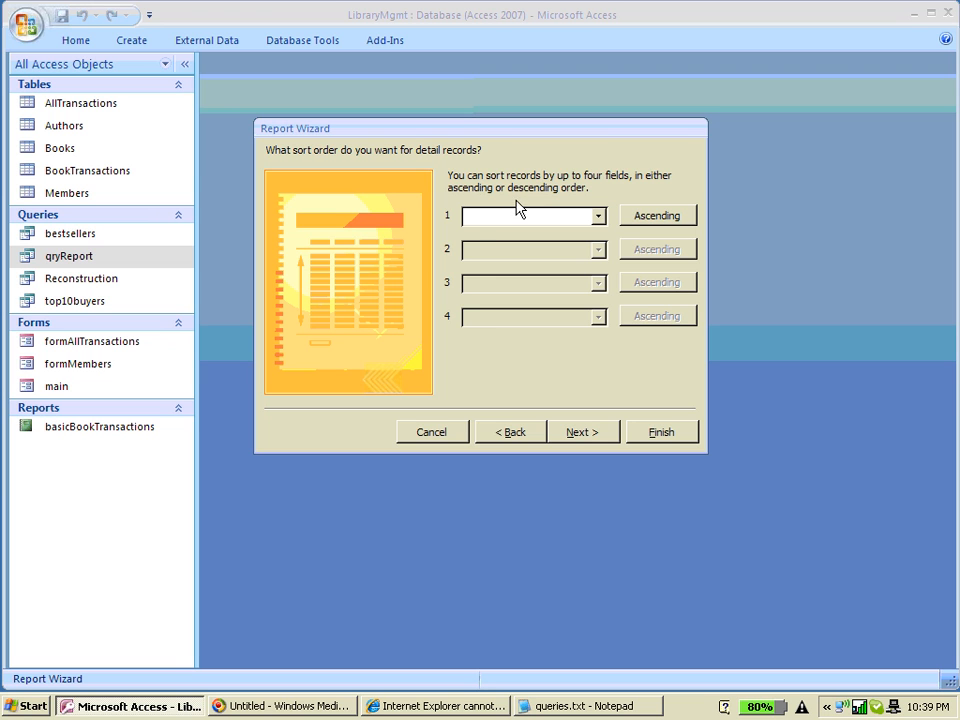
pyautogui.click(598, 217)
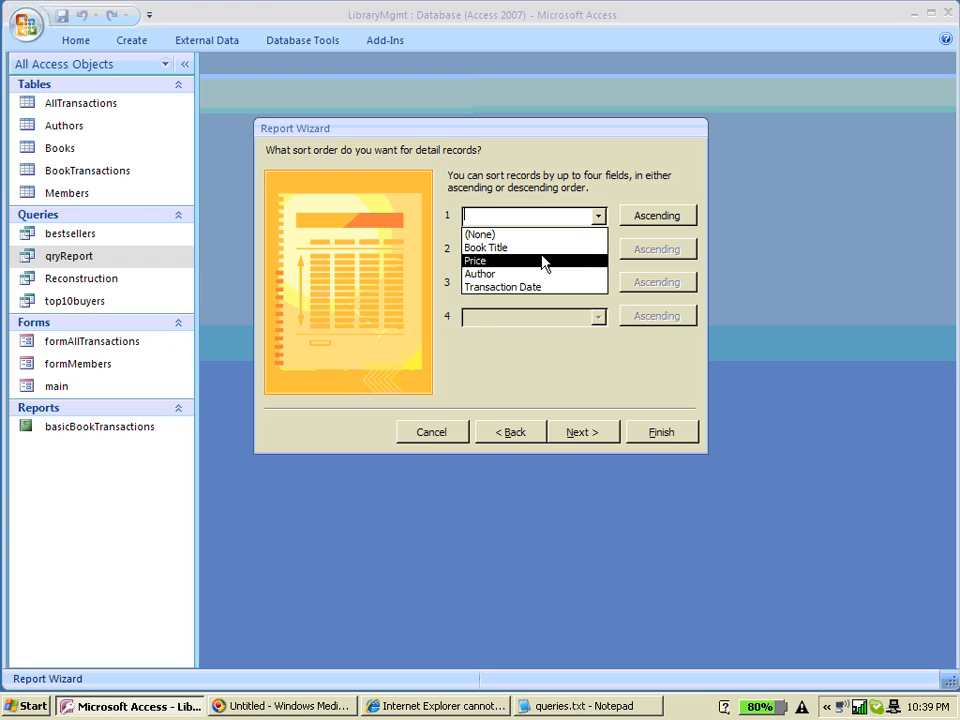
pyautogui.click(538, 178)
pyautogui.click(585, 432)
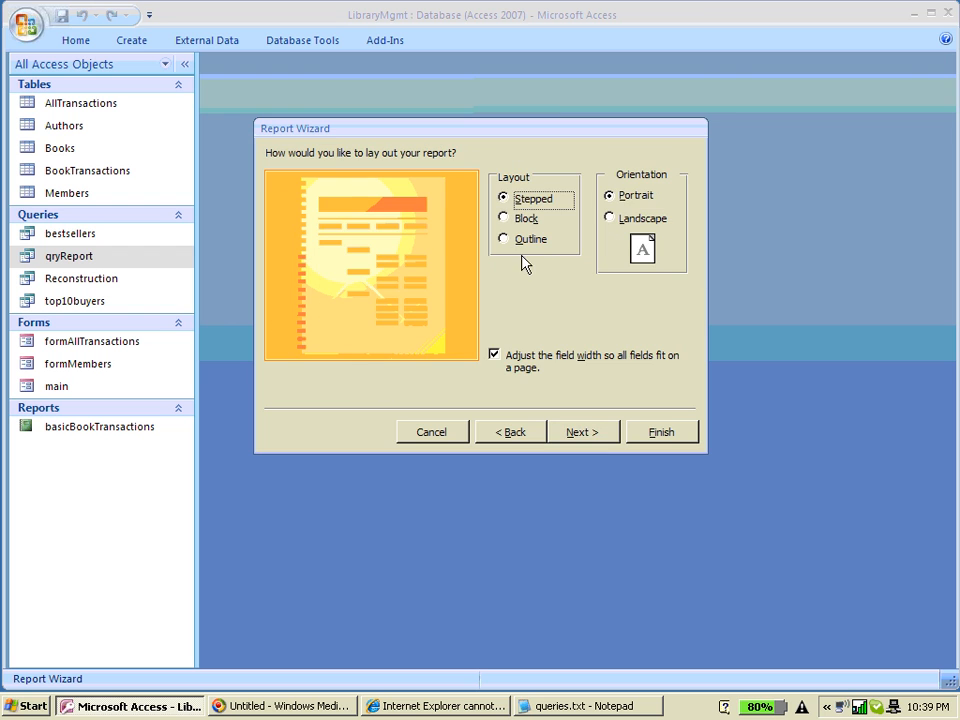
# - Preview the Block and Outline layouts, and accept the Stepped layout in Portrait orientation
pyautogui.click(521, 220)
pyautogui.click(518, 239)
pyautogui.click(501, 201)
pyautogui.click(583, 430)
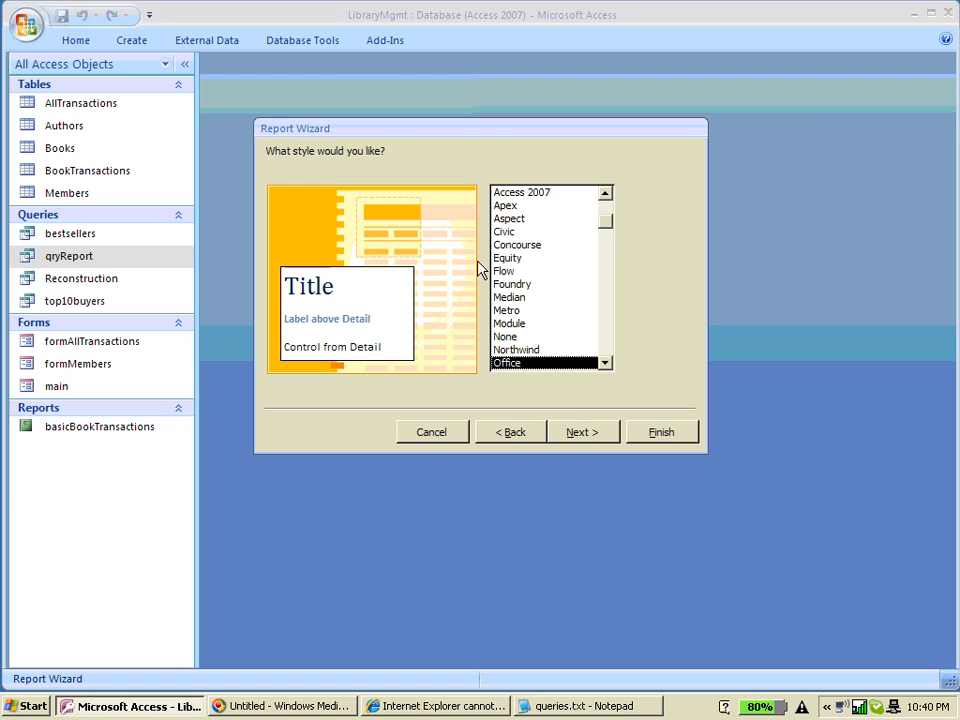
# - Compare several report styles, choose Windows Vista, and finish the report in preview with the title Members
pyautogui.click(518, 350)
pyautogui.click(515, 338)
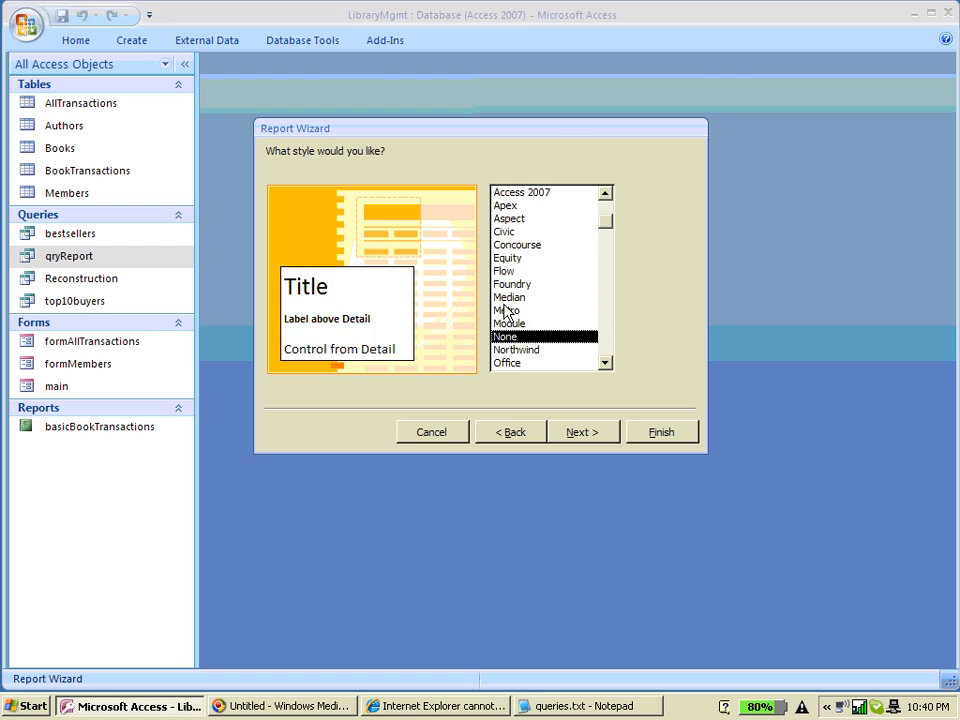
pyautogui.click(505, 309)
pyautogui.click(508, 272)
pyautogui.click(508, 208)
pyautogui.scroll(1, 510, 270)
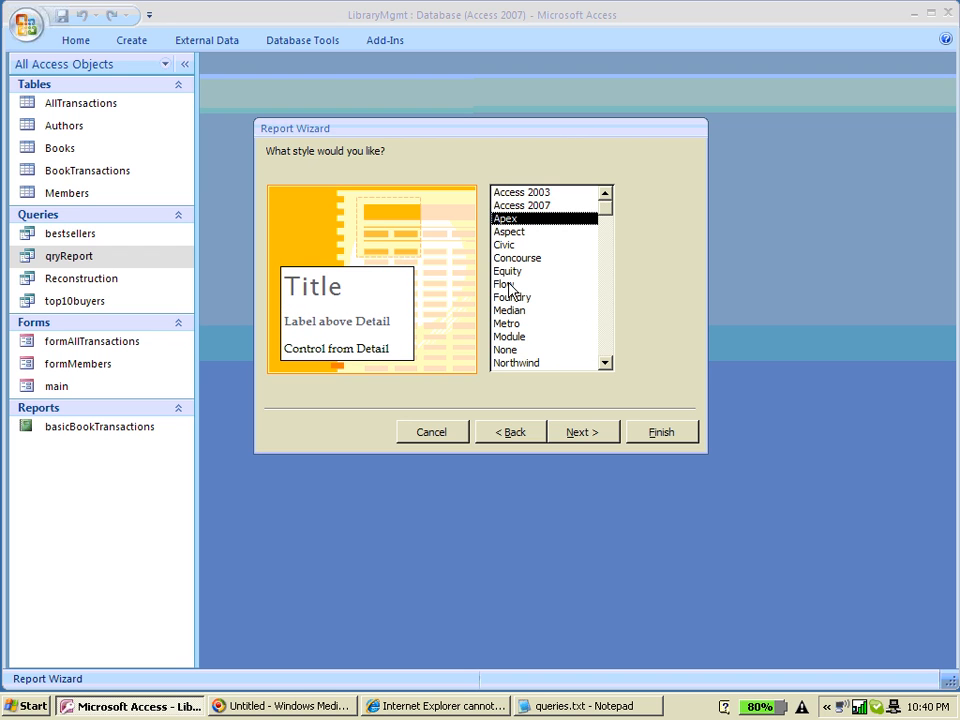
pyautogui.click(505, 192)
pyautogui.click(508, 298)
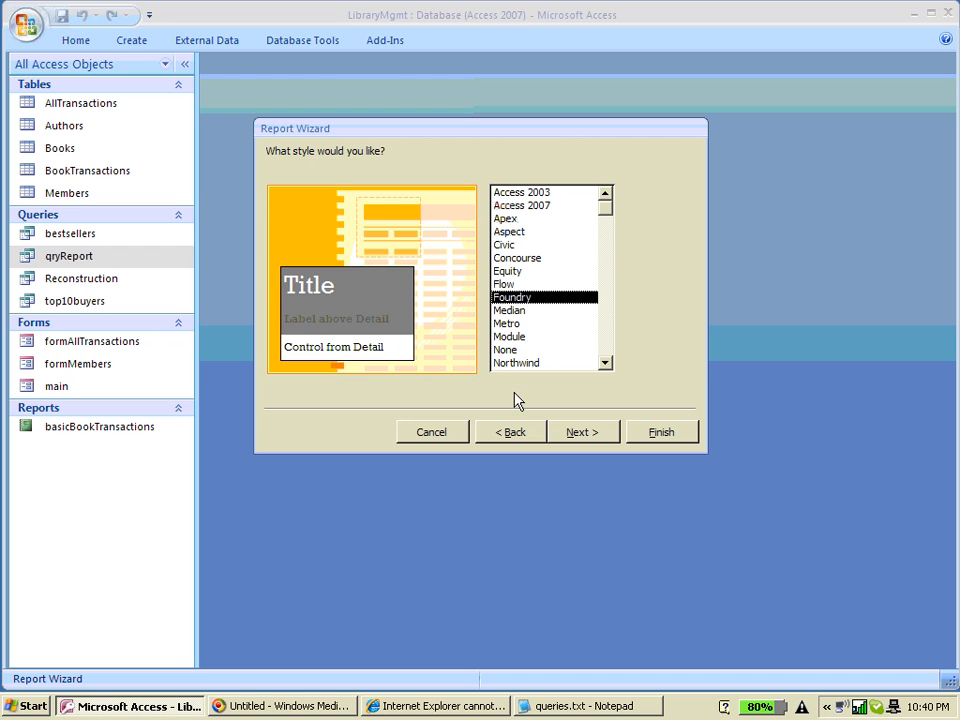
pyautogui.moveTo(604, 212); pyautogui.dragTo(609, 385)
pyautogui.click(525, 363)
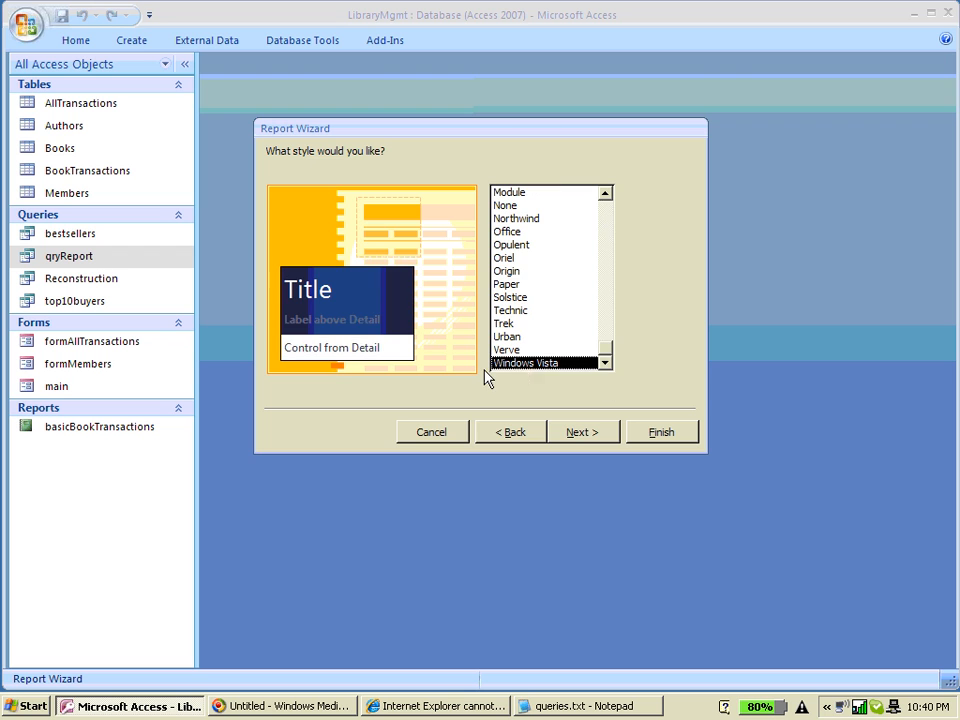
pyautogui.click(584, 434)
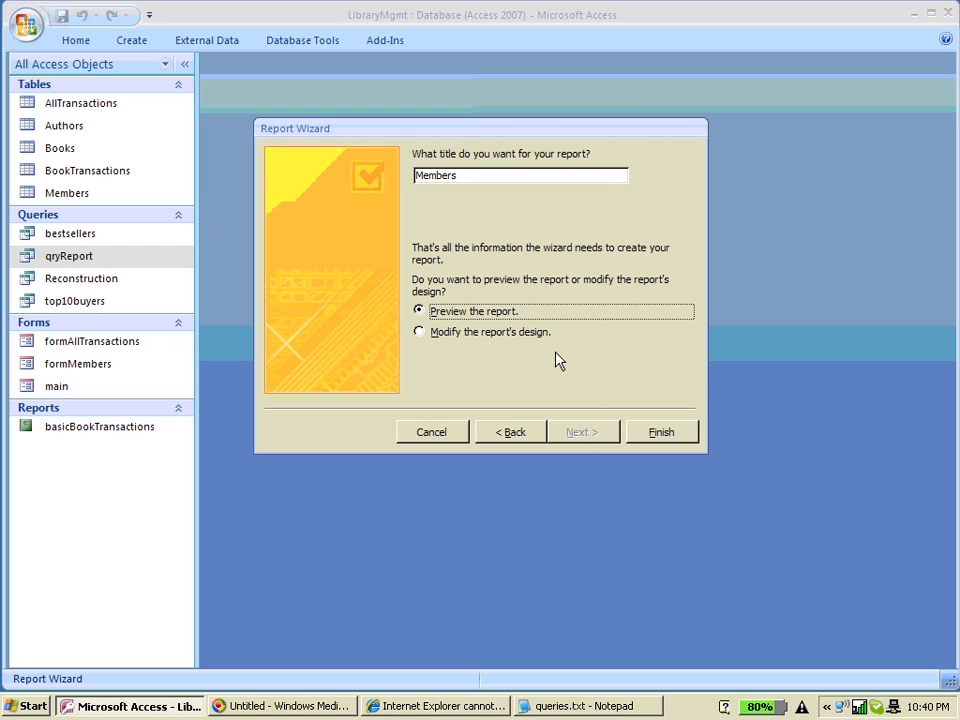
pyautogui.click(661, 433)
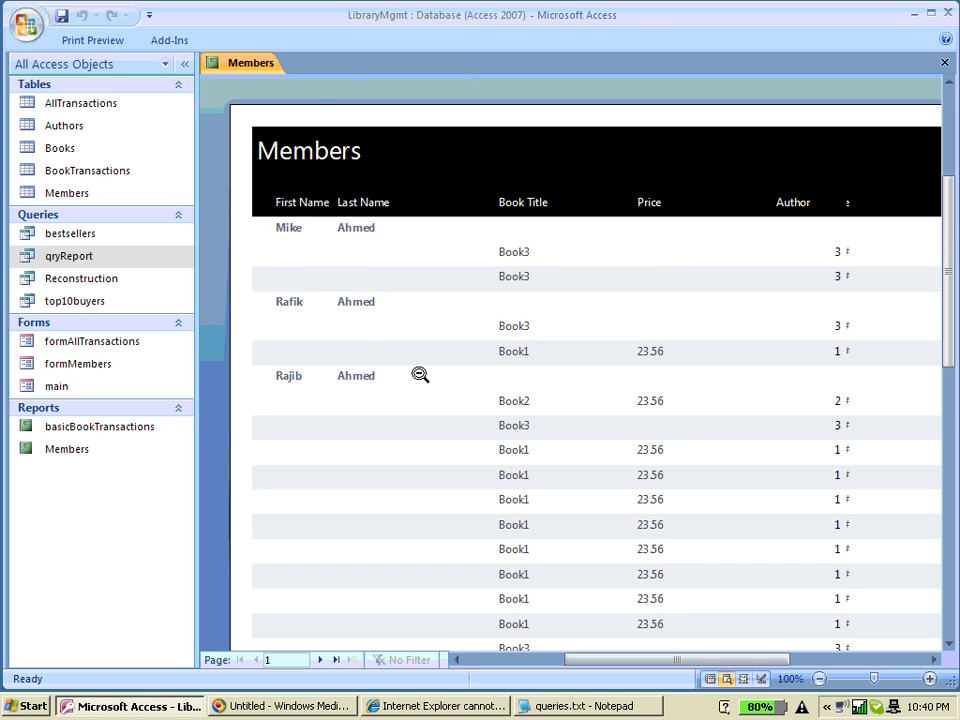
# - Examine the Members report's print preview from its header to the page footer, and close the report
pyautogui.scroll(-3, 421, 373)
pyautogui.scroll(-8, 426, 365)
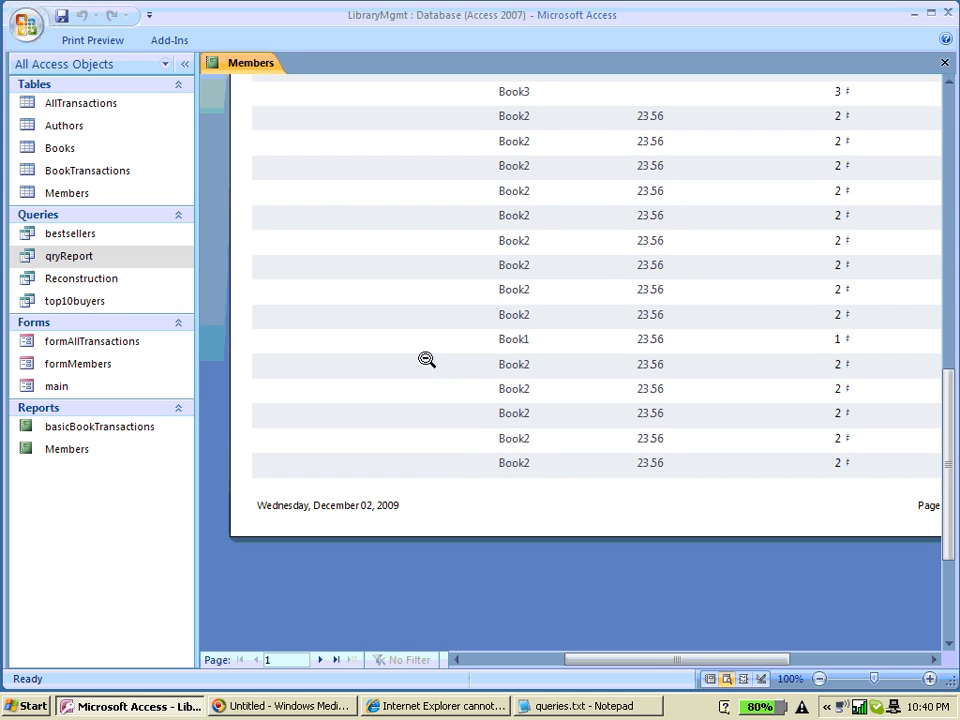
pyautogui.scroll(4, 427, 358)
pyautogui.scroll(7, 427, 357)
pyautogui.moveTo(624, 671); pyautogui.dragTo(598, 655)
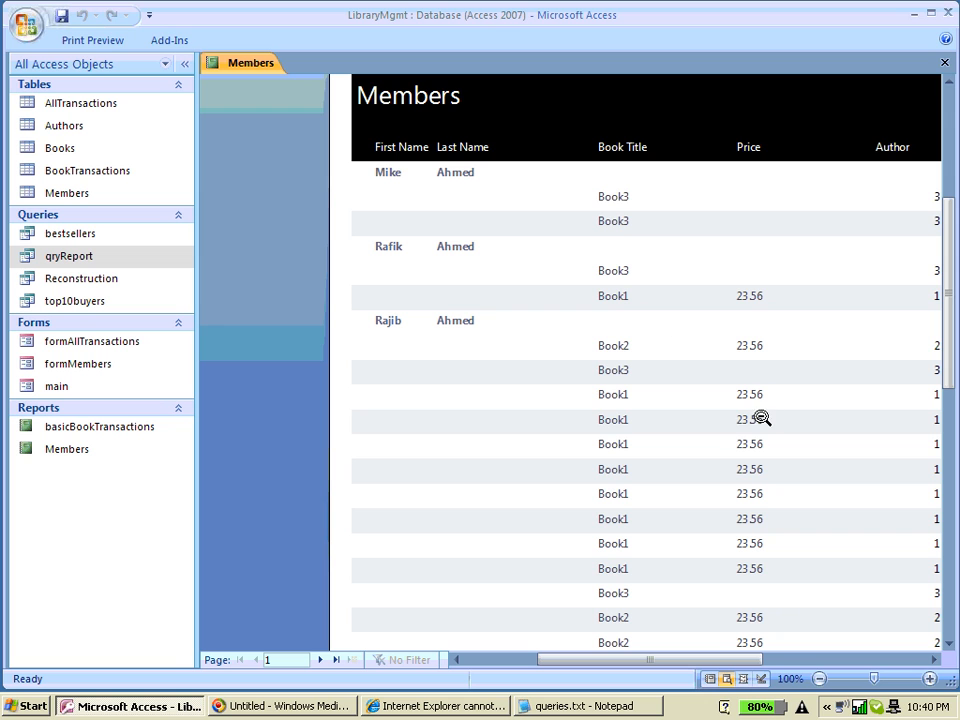
pyautogui.click(711, 321)
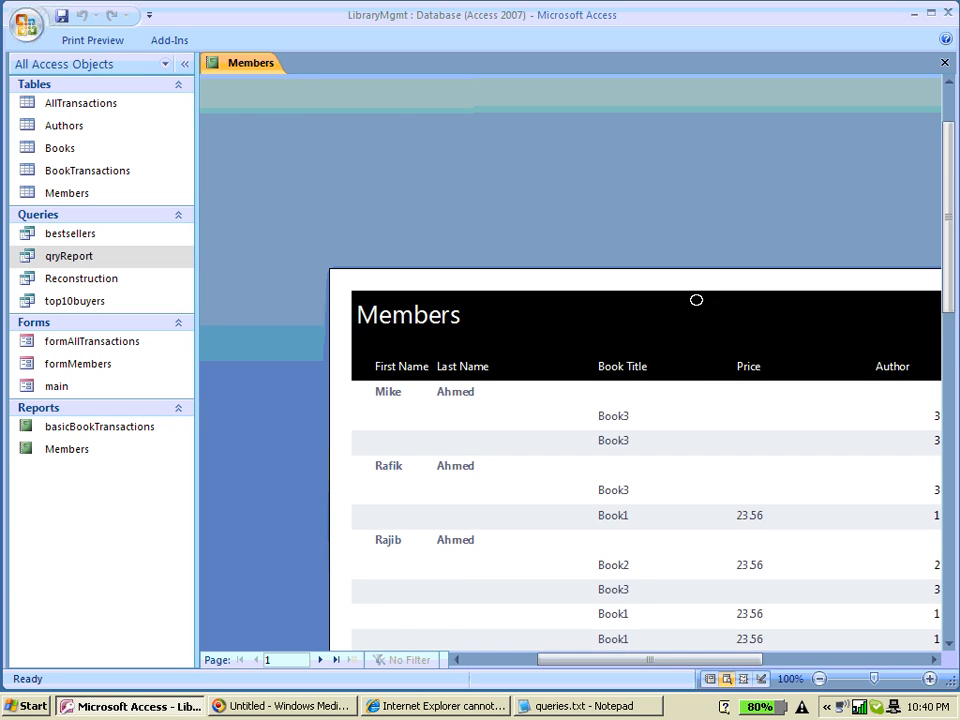
pyautogui.rightClick(243, 65)
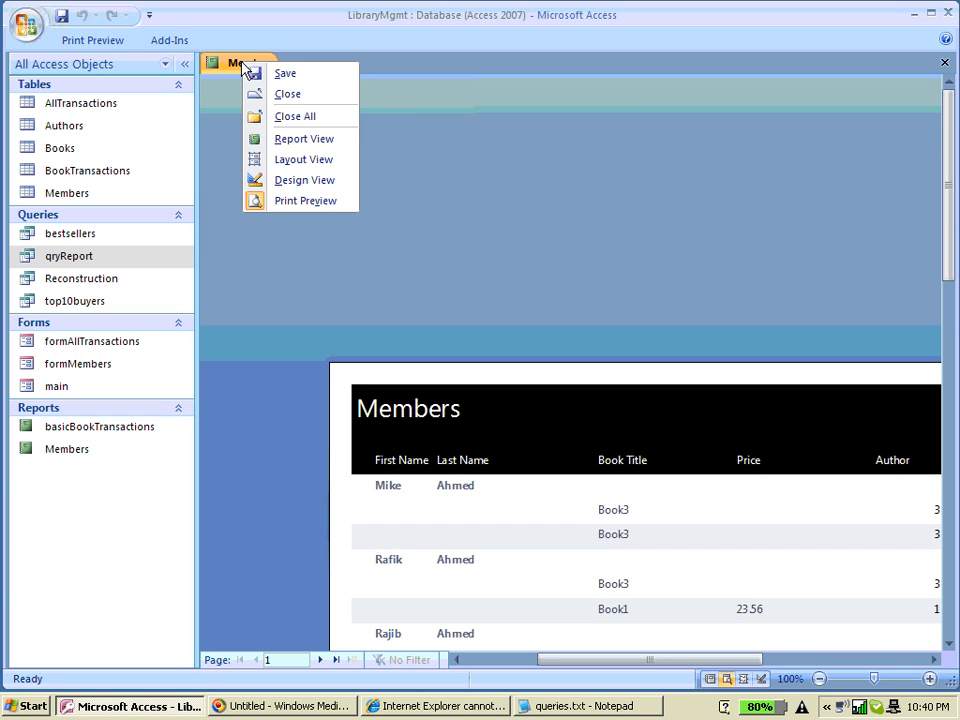
pyautogui.click(287, 94)
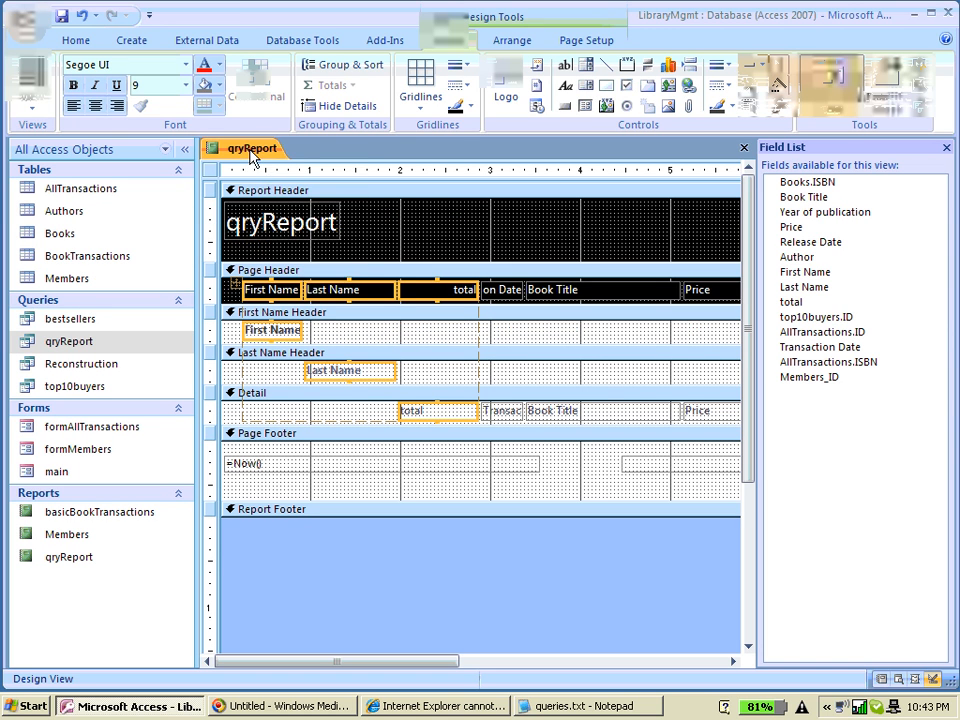
# - Display the qryReport report in Report View and examine its grouped member purchases down to the page footer
pyautogui.rightClick(252, 150)
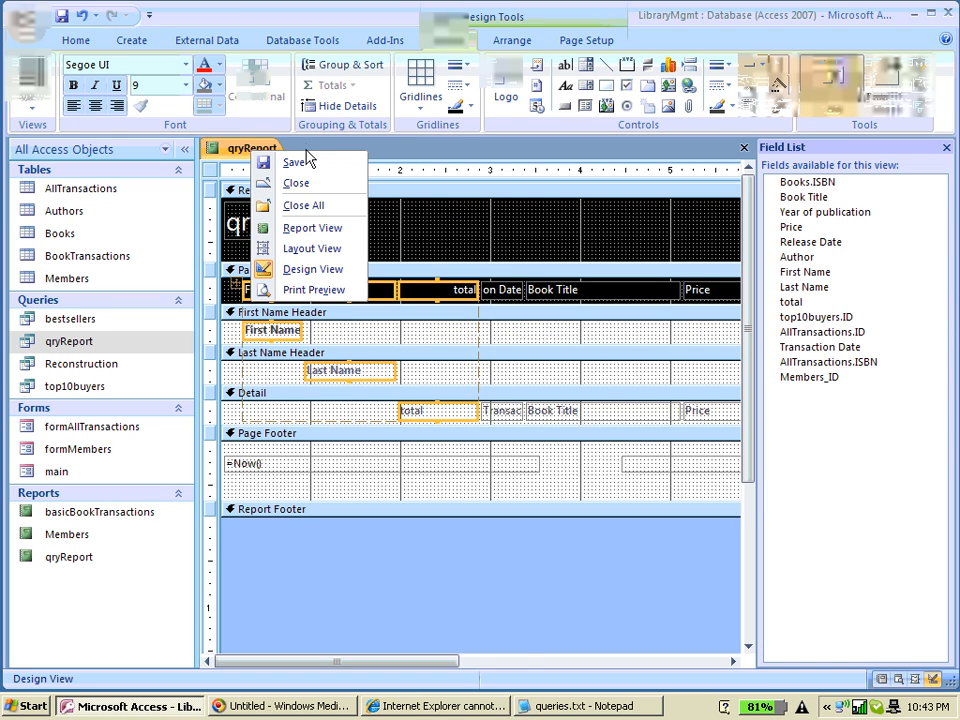
pyautogui.click(322, 228)
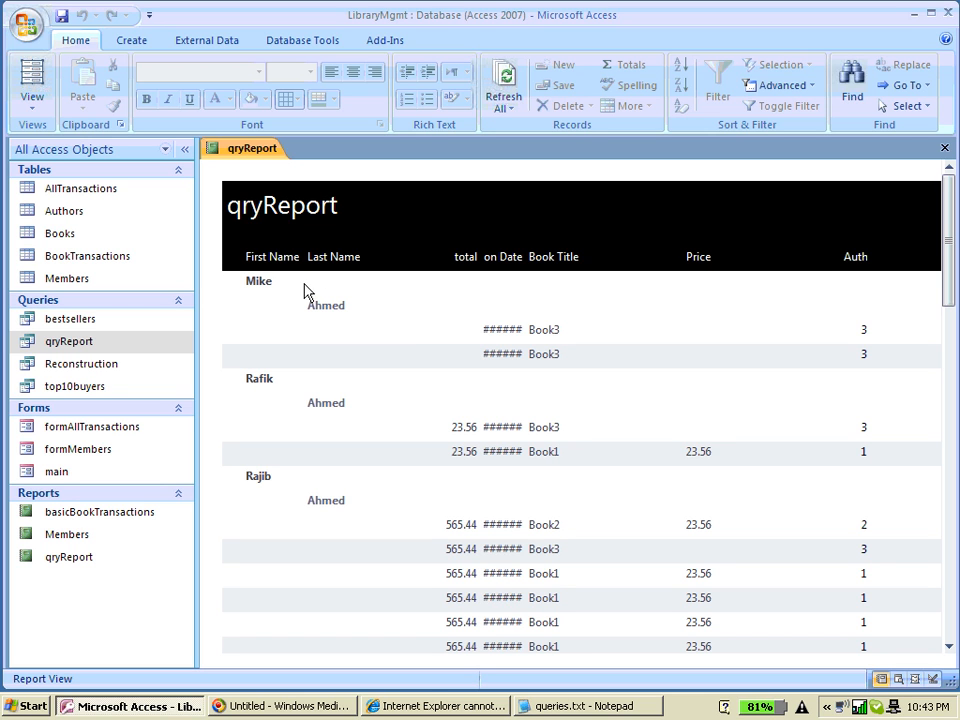
pyautogui.scroll(-1, 427, 315)
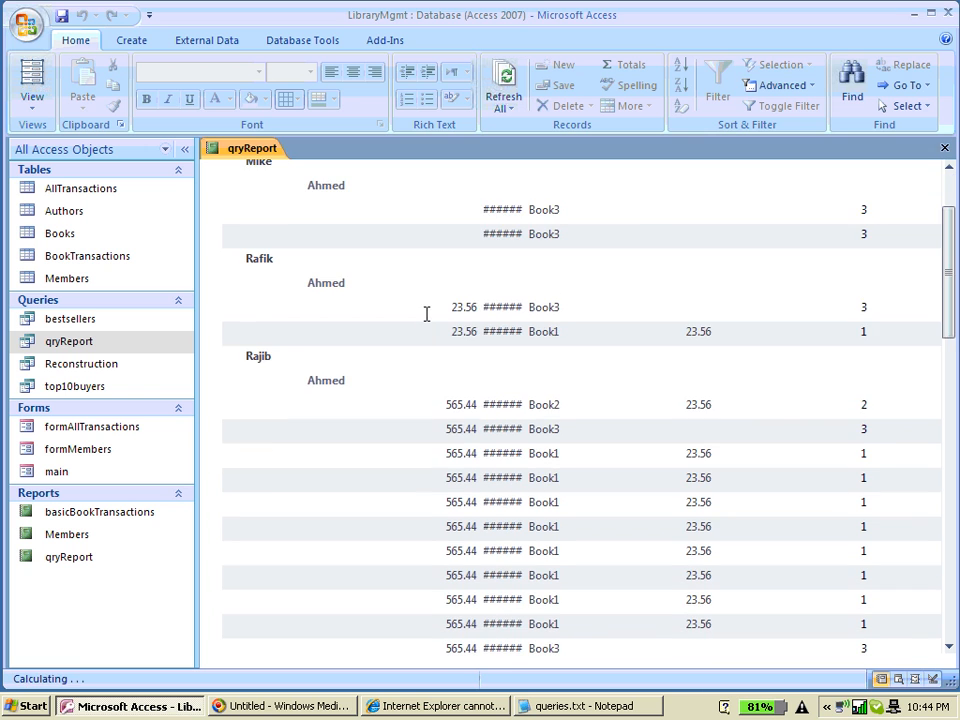
pyautogui.scroll(1, 427, 315)
pyautogui.scroll(-1, 427, 315)
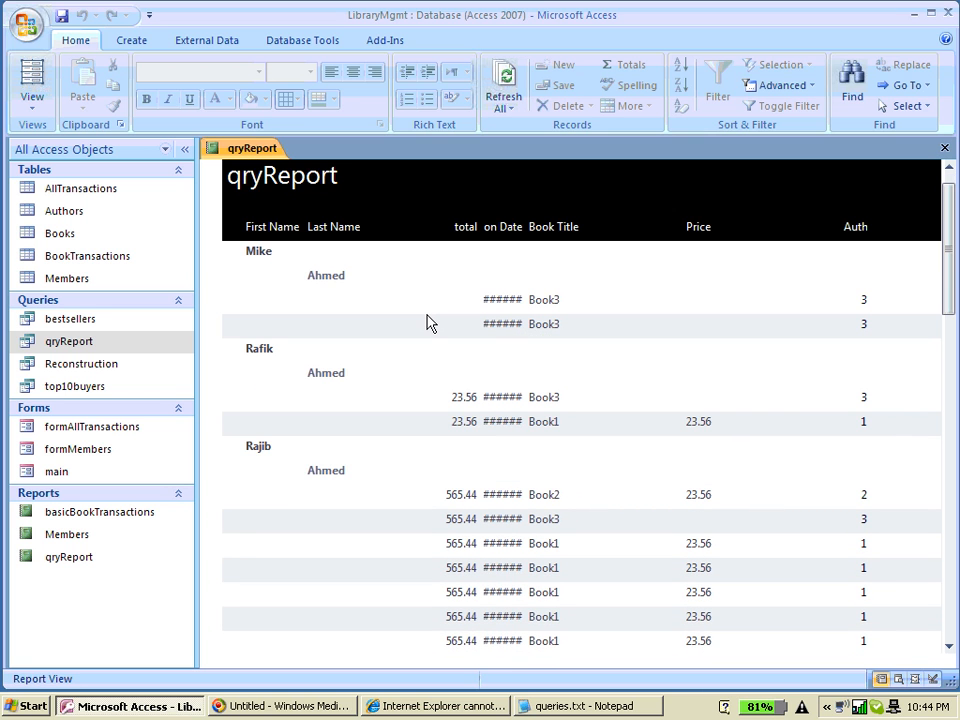
pyautogui.scroll(-5, 427, 320)
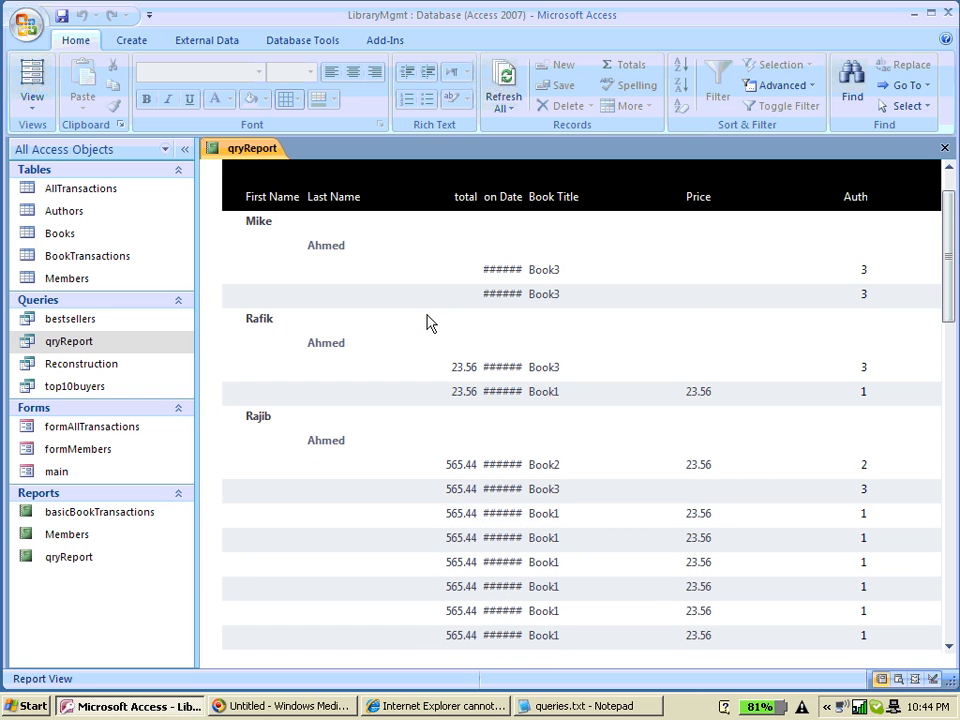
pyautogui.scroll(-5, 540, 443)
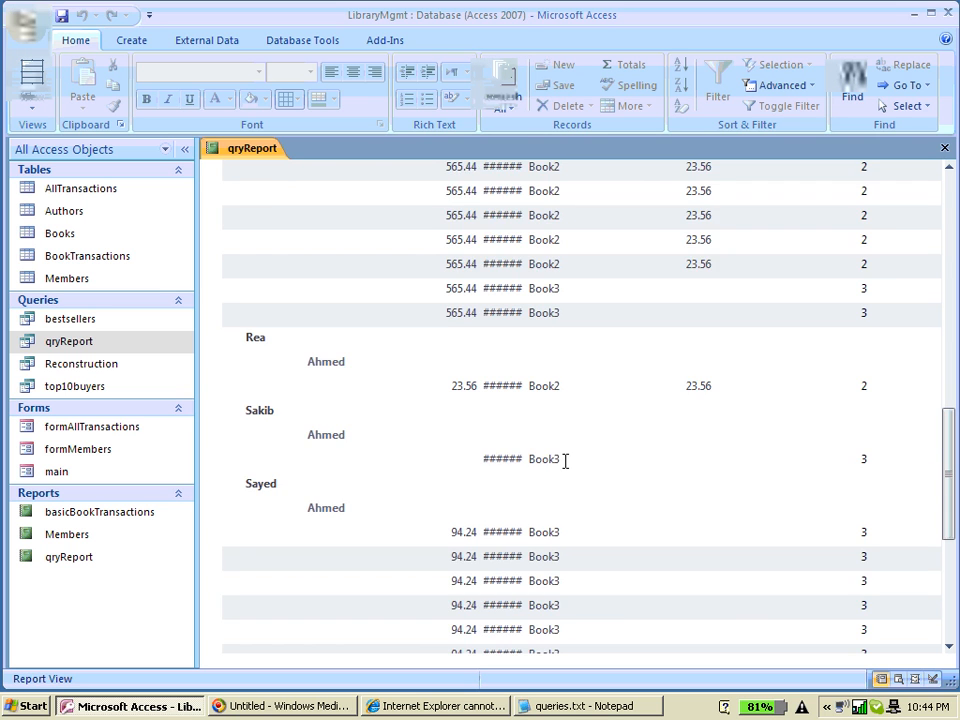
pyautogui.scroll(-3, 480, 400)
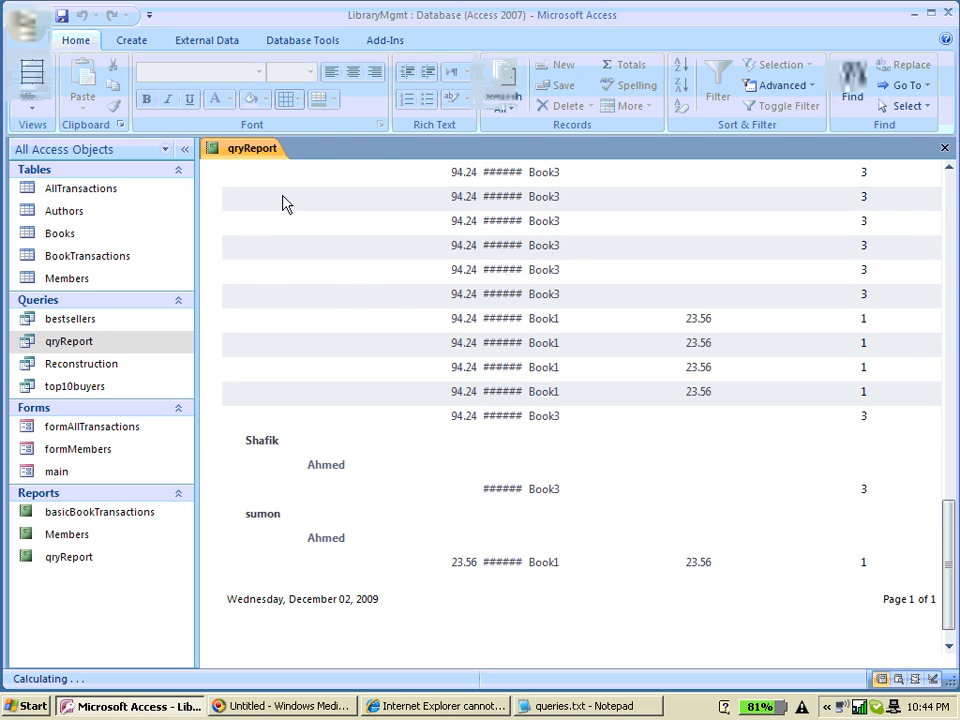
# - Return the qryReport report to Design View and inspect the Book Title field, the footer's date control and the Report Header section
pyautogui.rightClick(263, 149)
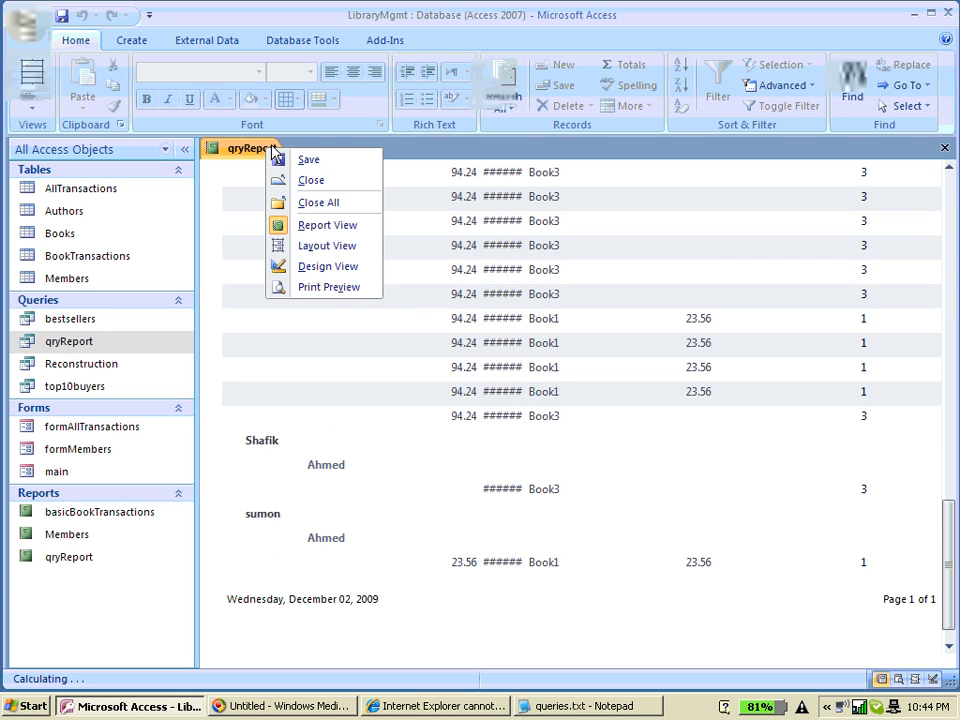
pyautogui.click(347, 268)
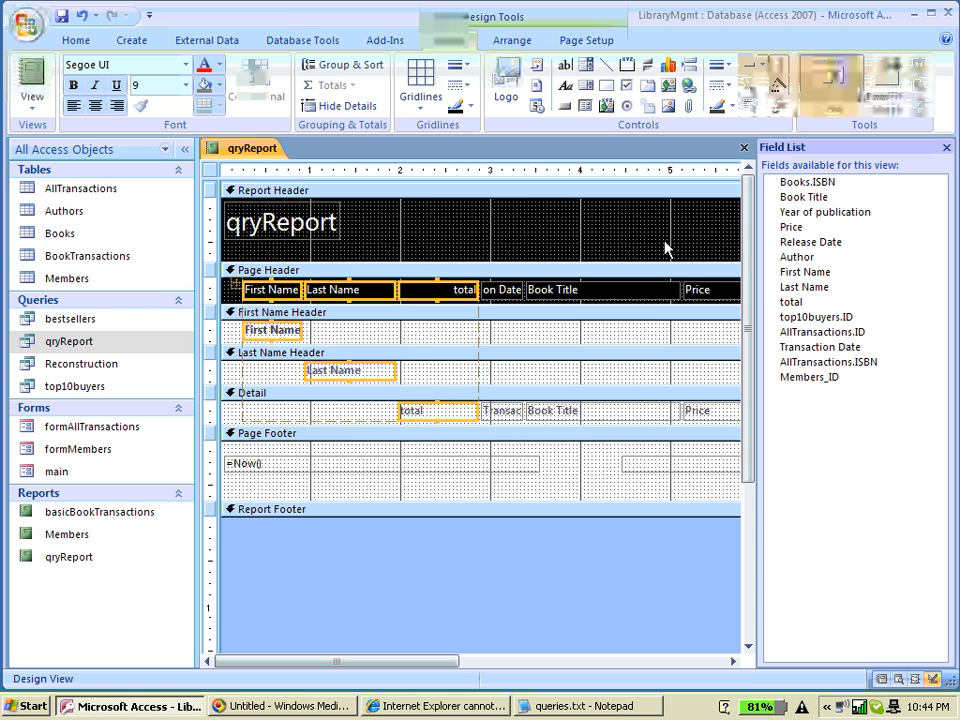
pyautogui.moveTo(793, 197); pyautogui.dragTo(813, 327)
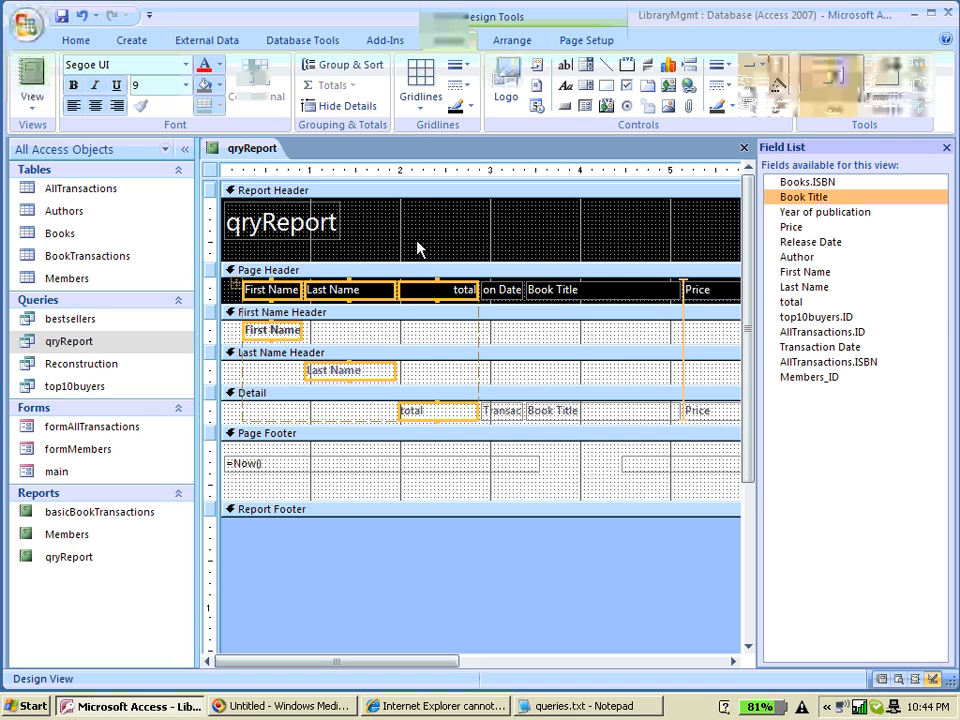
pyautogui.click(440, 465)
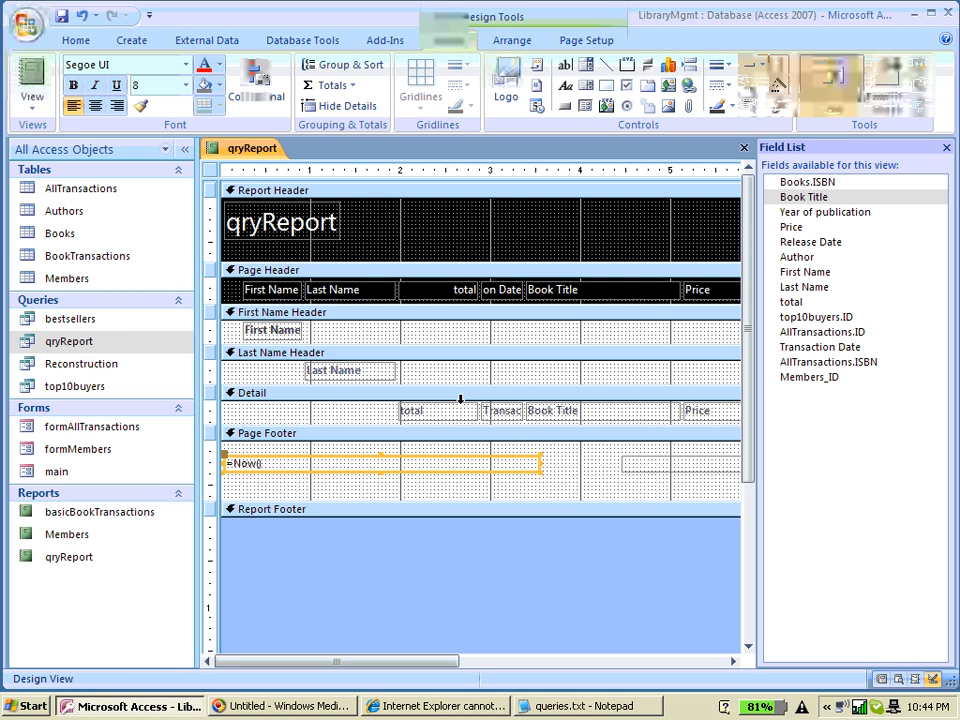
pyautogui.click(394, 196)
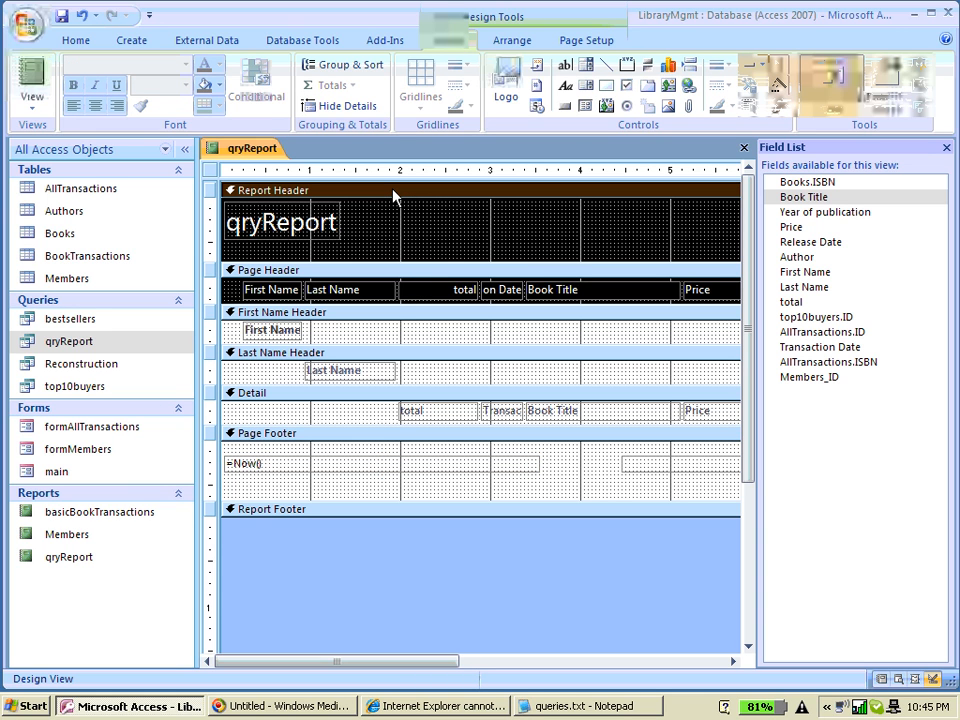